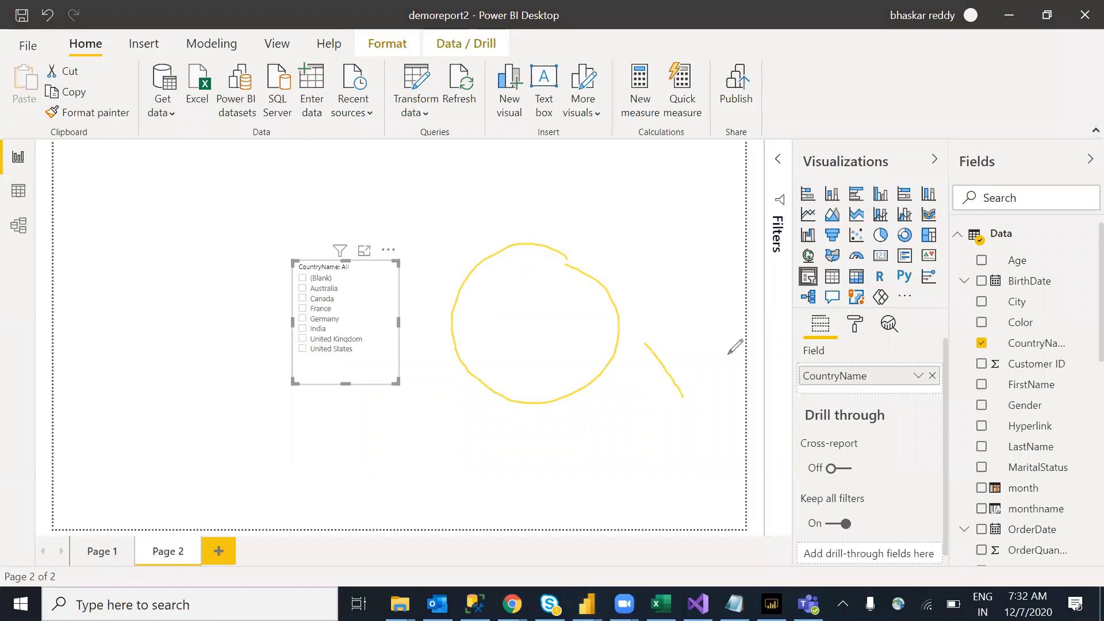
{"action": "mouse_move", "coordinate": [176, 304]}
{"action": "left_mouse_down"}
{"action": "mouse_move", "coordinate": [94, 405]}
{"action": "mouse_move", "coordinate": [91, 321]}
{"action": "left_mouse_up"}
{"action": "left_click_drag", "start_coordinate": [755, 448], "coordinate": [902, 320]}
{"action": "left_click", "coordinate": [471, 340]}
{"action": "mouse_move", "coordinate": [213, 341]}
{"action": "left_mouse_down"}
{"action": "mouse_move", "coordinate": [195, 352]}
{"action": "mouse_move", "coordinate": [189, 321]}
{"action": "left_mouse_up"}
{"action": "mouse_move", "coordinate": [174, 448]}
{"action": "left_mouse_down"}
{"action": "mouse_move", "coordinate": [136, 457]}
{"action": "mouse_move", "coordinate": [197, 420]}
{"action": "left_mouse_up"}
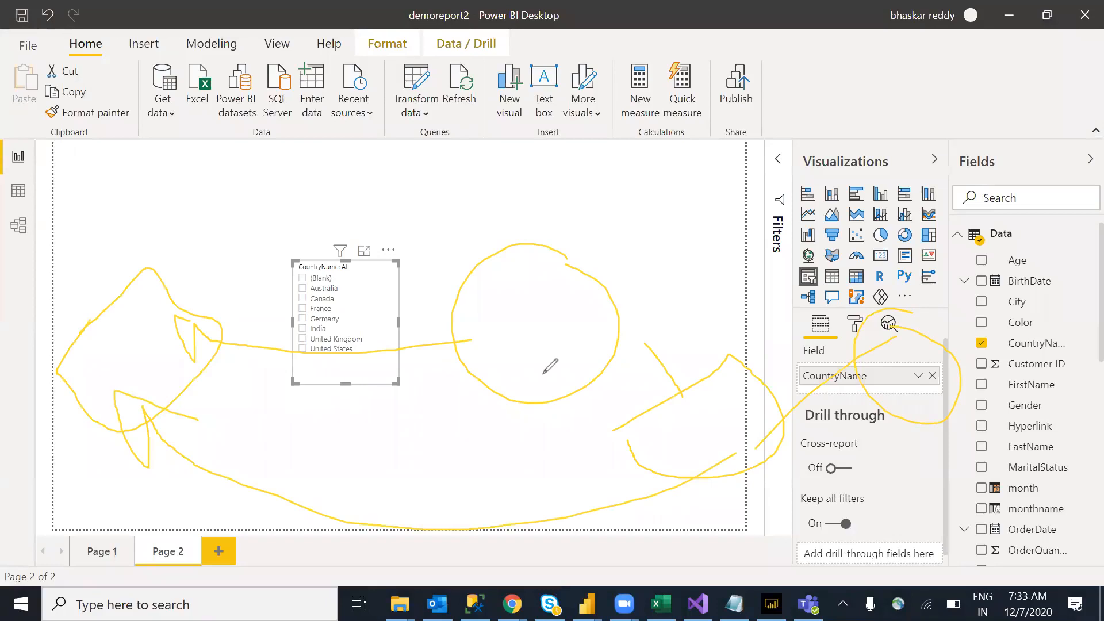
{"action": "left_click", "coordinate": [765, 133]}
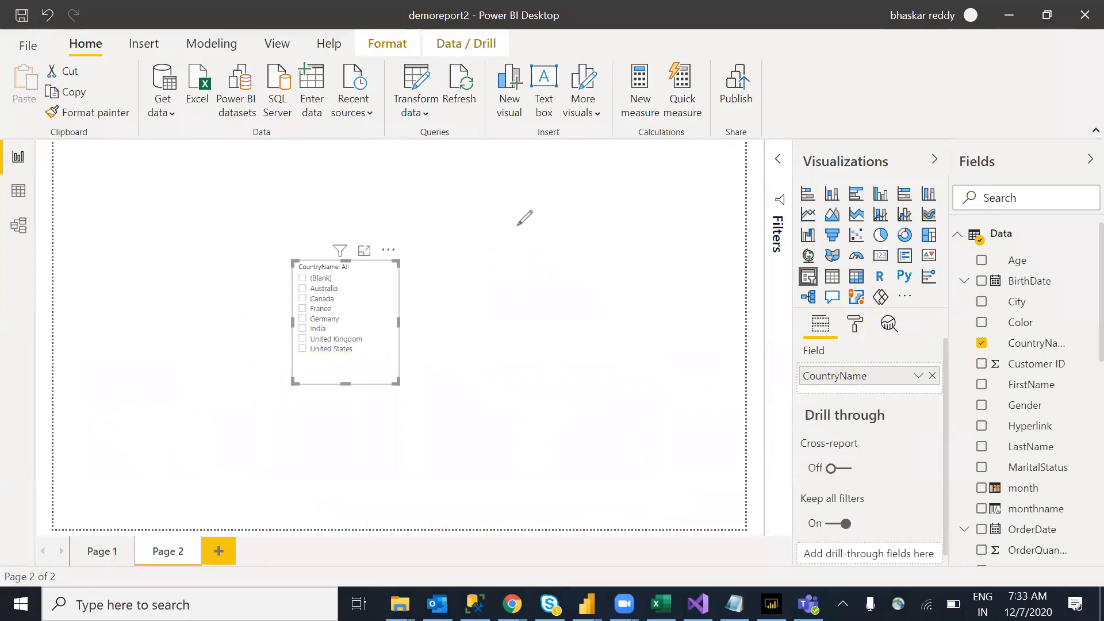
{"action": "left_click_drag", "start_coordinate": [456, 295], "coordinate": [441, 236]}
{"action": "mouse_move", "coordinate": [530, 242]}
{"action": "left_mouse_down"}
{"action": "mouse_move", "coordinate": [628, 199]}
{"action": "mouse_move", "coordinate": [595, 248]}
{"action": "left_mouse_up"}
{"action": "mouse_move", "coordinate": [480, 384]}
{"action": "left_mouse_down"}
{"action": "mouse_move", "coordinate": [650, 297]}
{"action": "mouse_move", "coordinate": [535, 387]}
{"action": "mouse_move", "coordinate": [648, 320]}
{"action": "mouse_move", "coordinate": [581, 461]}
{"action": "mouse_move", "coordinate": [589, 509]}
{"action": "left_mouse_up"}
{"action": "mouse_move", "coordinate": [631, 415]}
{"action": "left_mouse_down"}
{"action": "mouse_move", "coordinate": [772, 354]}
{"action": "mouse_move", "coordinate": [749, 253]}
{"action": "mouse_move", "coordinate": [713, 245]}
{"action": "left_mouse_up"}
{"action": "mouse_move", "coordinate": [522, 183]}
{"action": "left_mouse_down"}
{"action": "mouse_move", "coordinate": [433, 254]}
{"action": "mouse_move", "coordinate": [616, 177]}
{"action": "mouse_move", "coordinate": [497, 190]}
{"action": "left_mouse_up"}
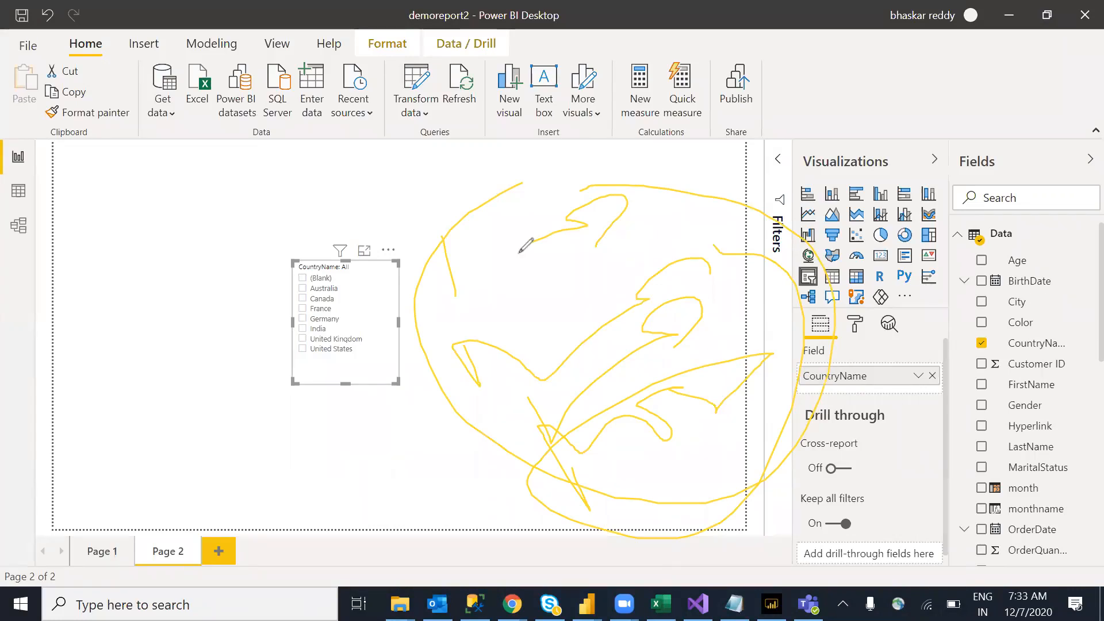
{"action": "mouse_move", "coordinate": [362, 180]}
{"action": "left_mouse_down"}
{"action": "mouse_move", "coordinate": [468, 218]}
{"action": "mouse_move", "coordinate": [463, 262]}
{"action": "mouse_move", "coordinate": [492, 217]}
{"action": "mouse_move", "coordinate": [485, 257]}
{"action": "left_mouse_up"}
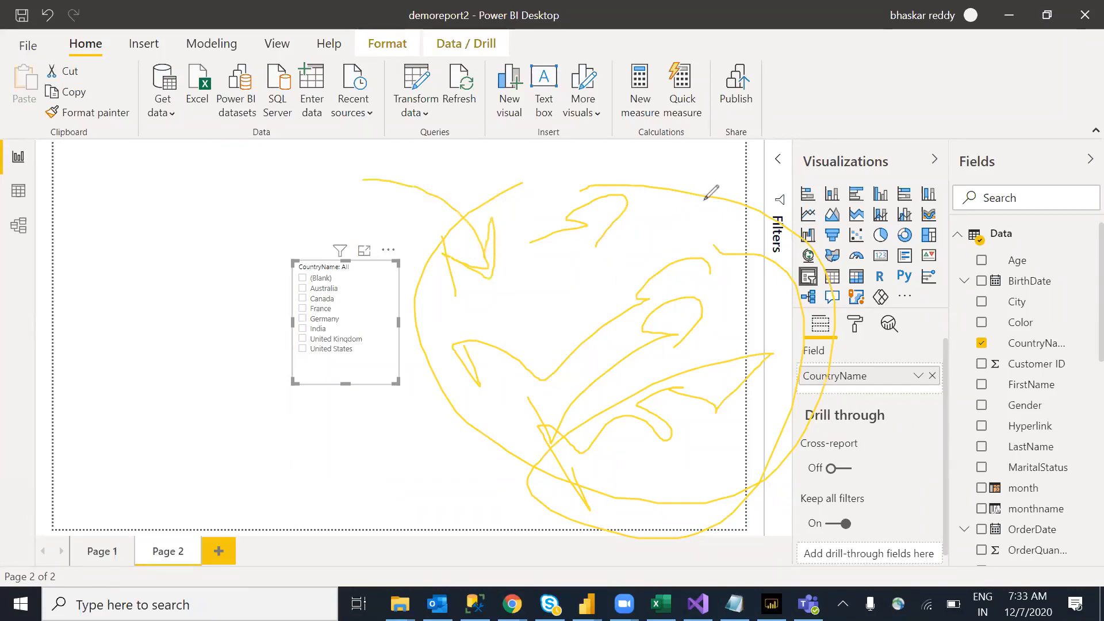
{"action": "left_click", "coordinate": [789, 133]}
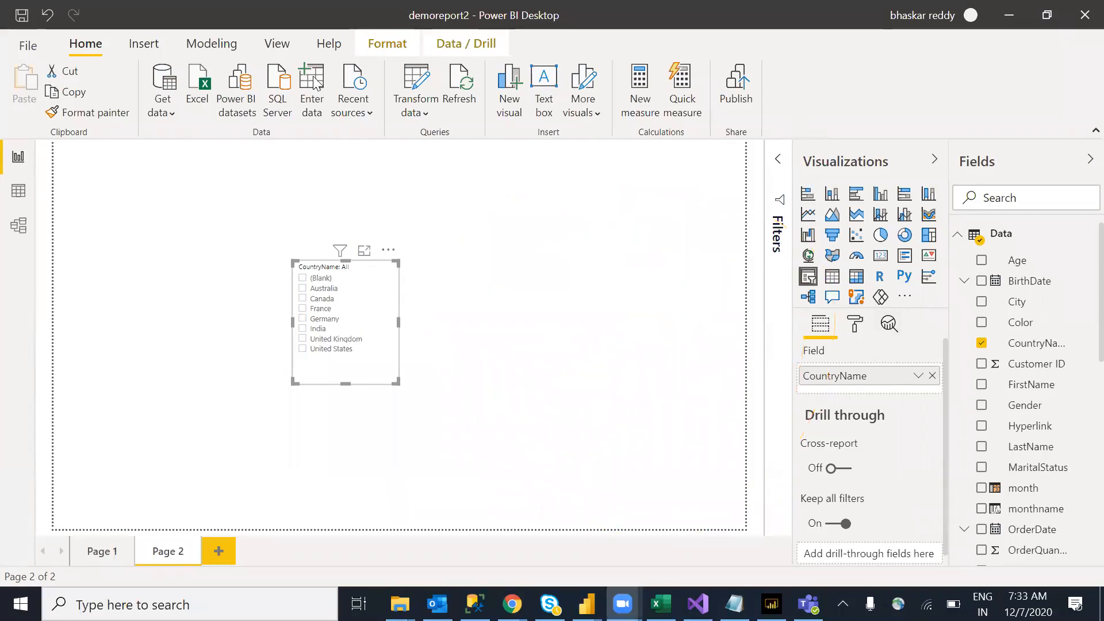
{"action": "left_click", "coordinate": [148, 45]}
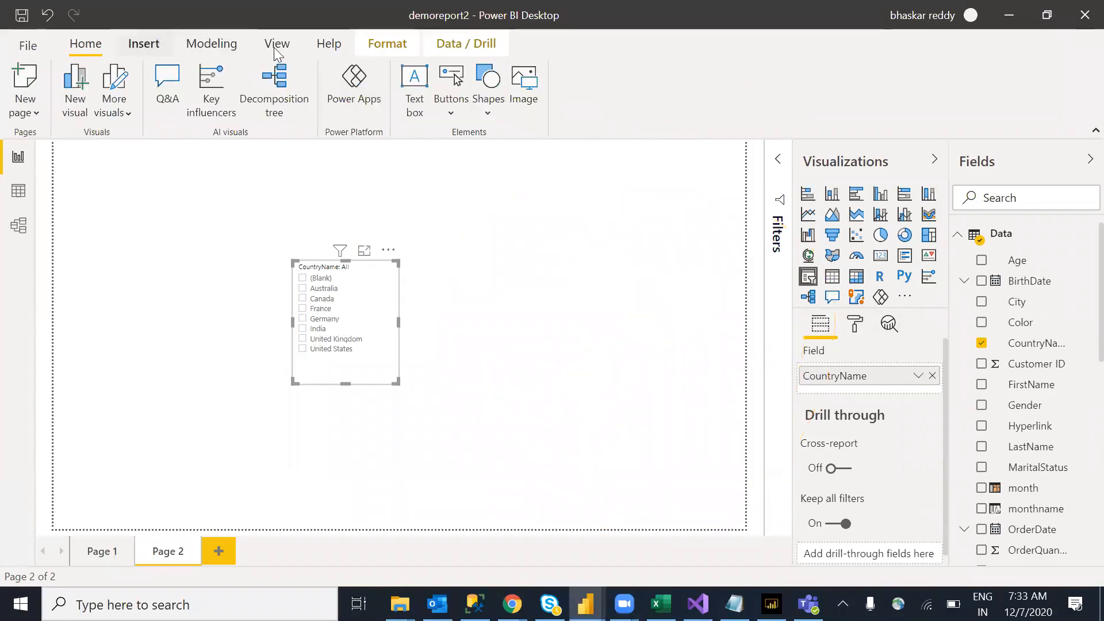
{"action": "left_click", "coordinate": [87, 44]}
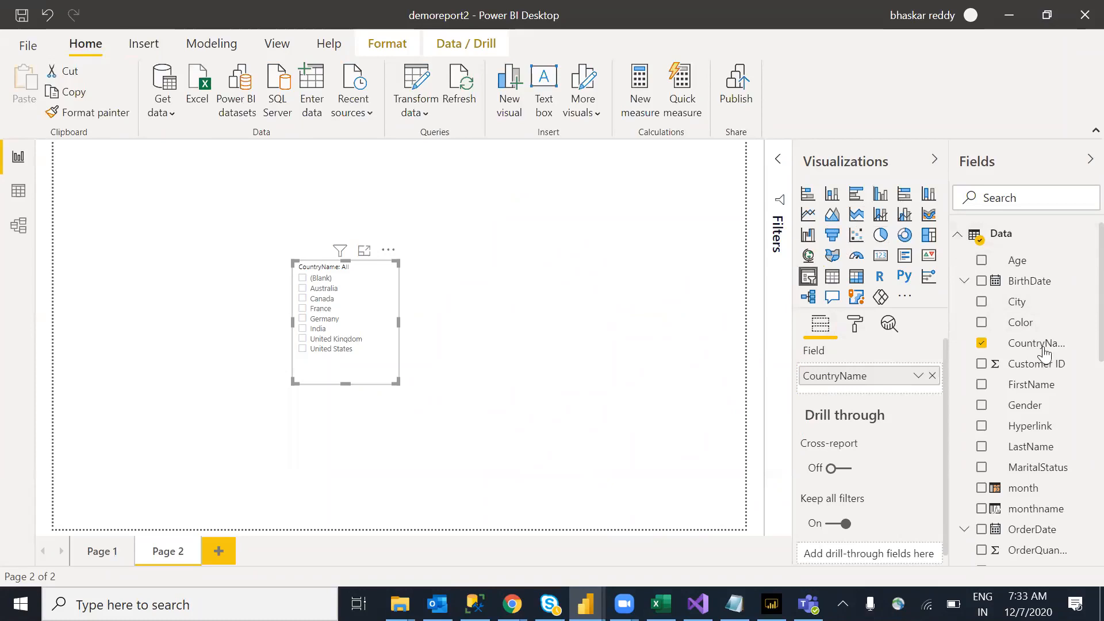
Move the CountryName slicer on Page 2 slightly up and to the left, and deselect it
{"action": "left_click_drag", "start_coordinate": [378, 370], "coordinate": [355, 319]}
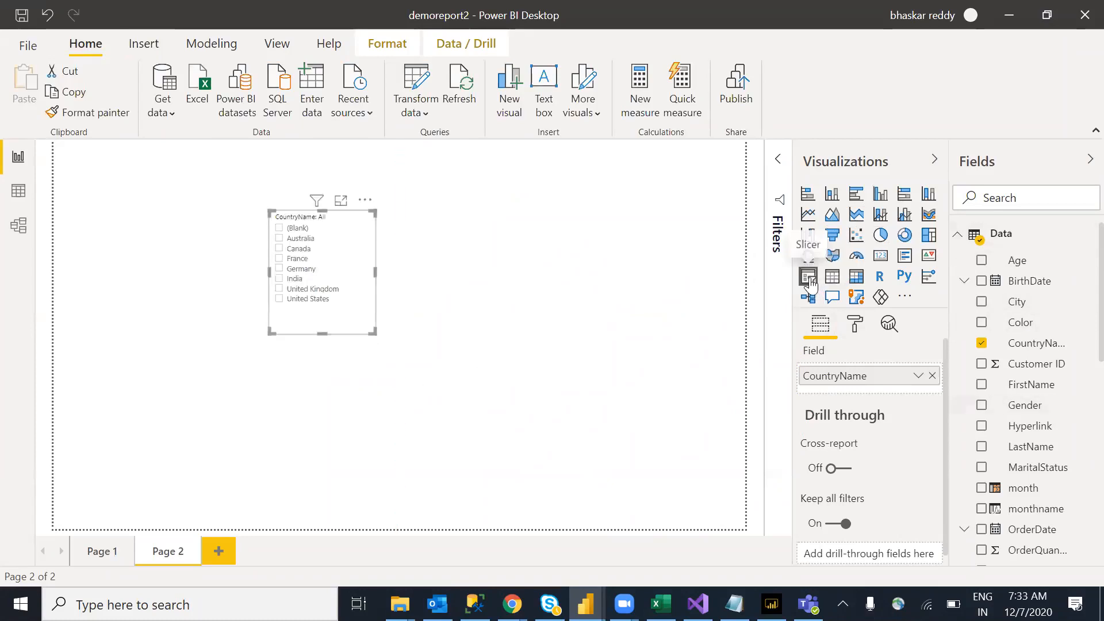
{"action": "left_click", "coordinate": [621, 338]}
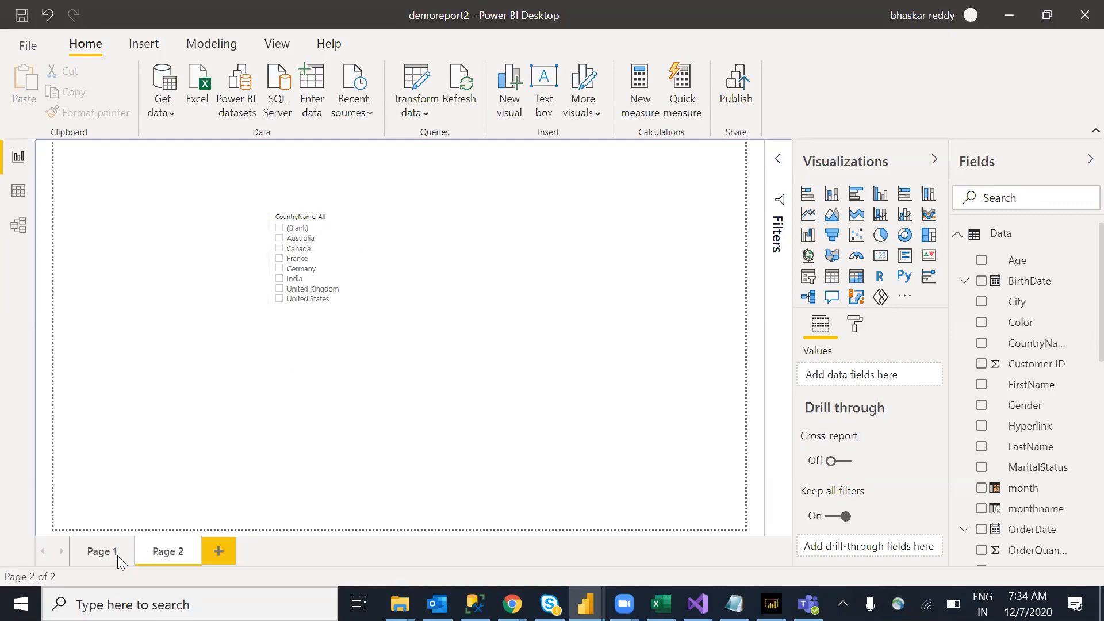
Add a narrow ProductCategoryName slicer to Page 1, placed over the upper part of the sales column chart
{"action": "left_click", "coordinate": [101, 557]}
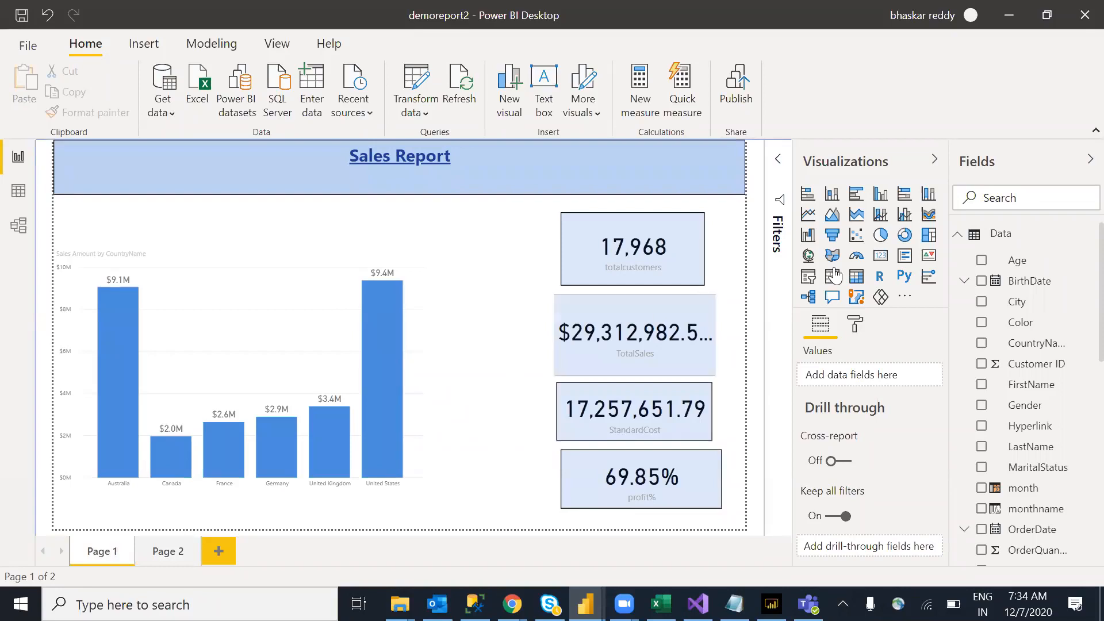
{"action": "left_click", "coordinate": [817, 280]}
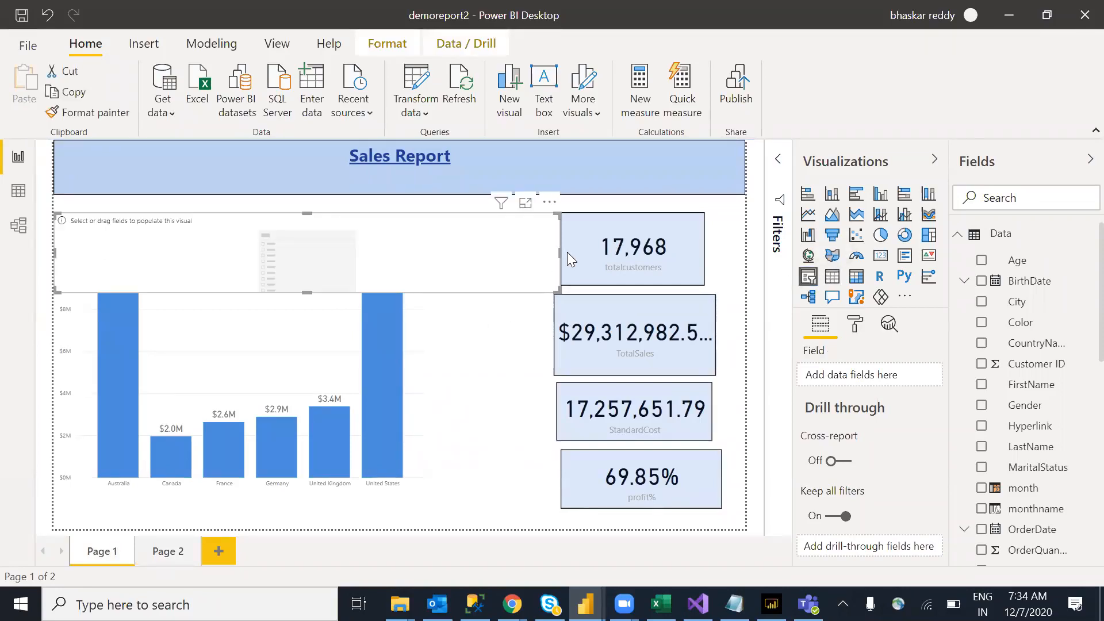
{"action": "left_click_drag", "start_coordinate": [559, 253], "coordinate": [214, 262]}
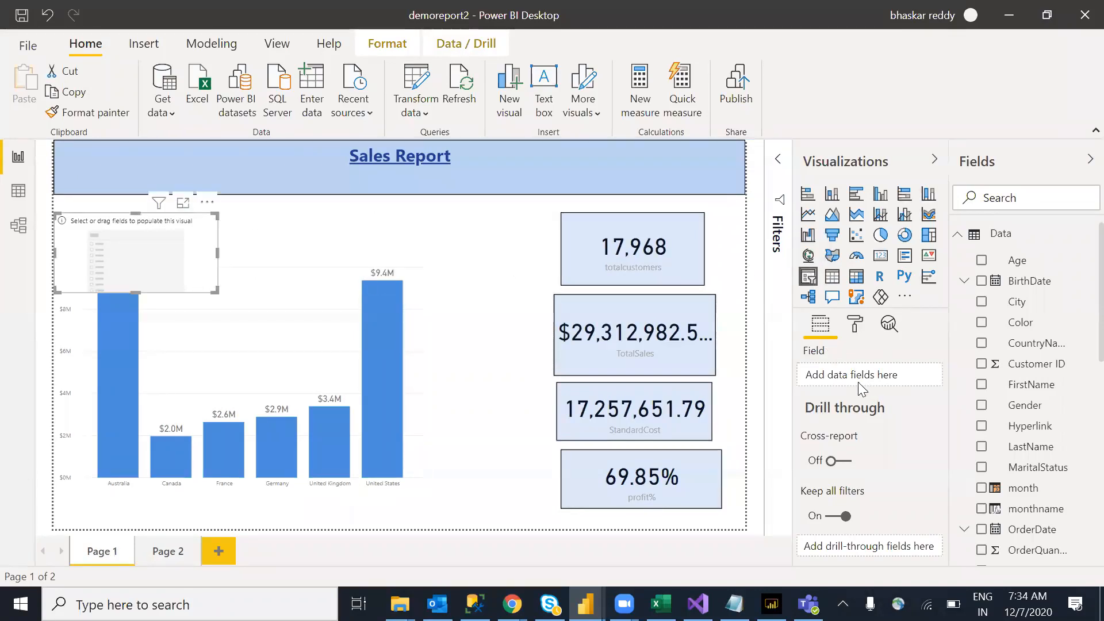
{"action": "scroll", "coordinate": [1080, 374], "scroll_direction": "down", "scroll_amount": 5}
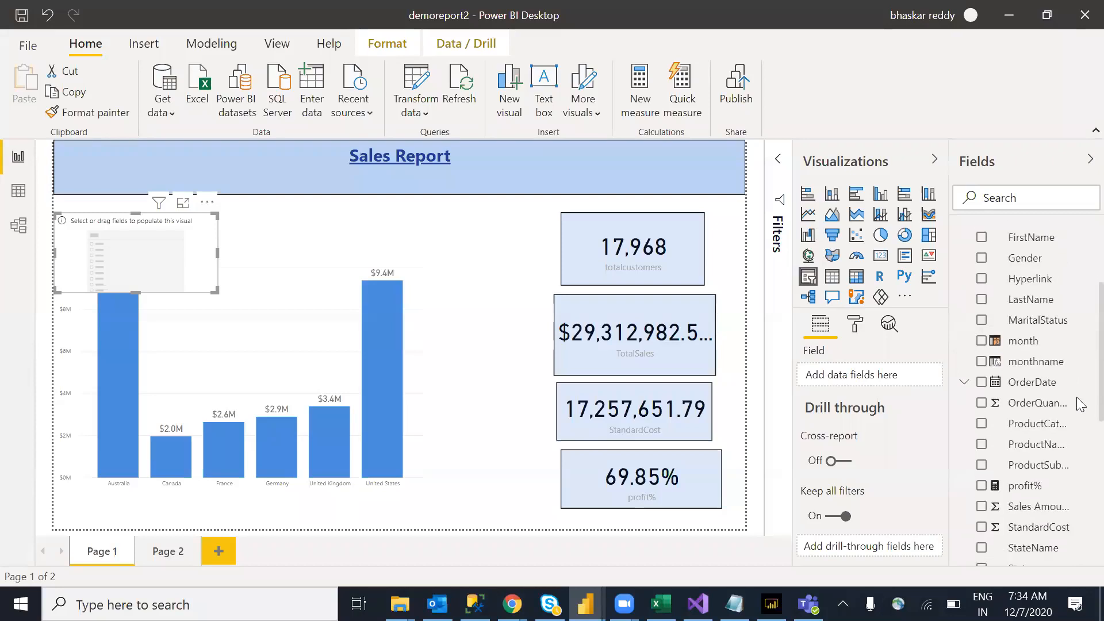
{"action": "left_click_drag", "start_coordinate": [1043, 427], "coordinate": [858, 384]}
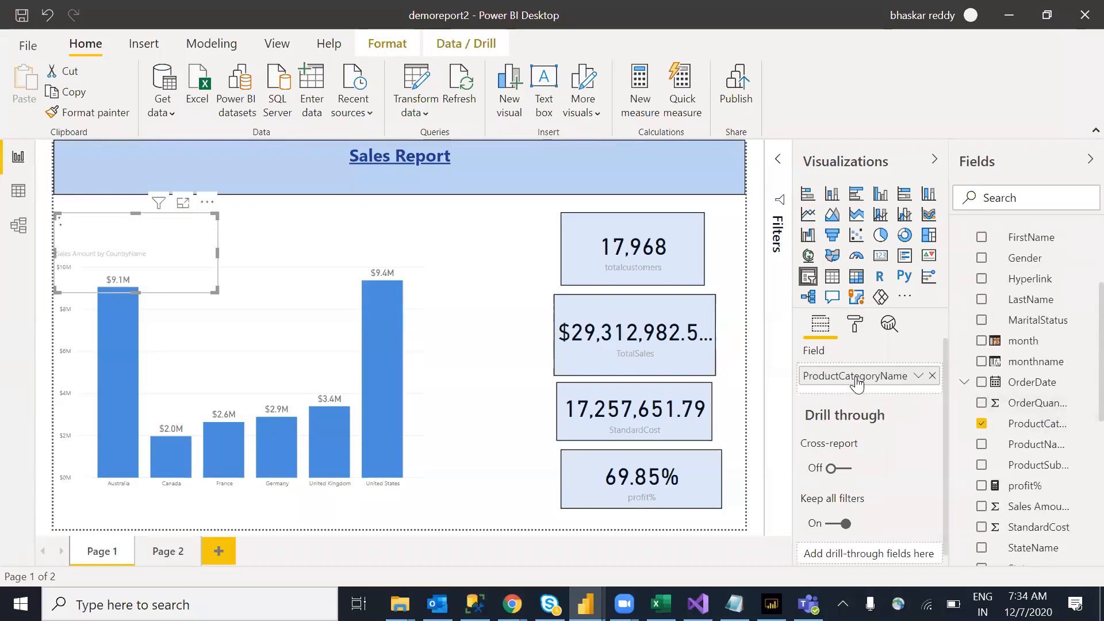
{"action": "left_click_drag", "start_coordinate": [208, 217], "coordinate": [271, 205]}
{"action": "left_click_drag", "start_coordinate": [134, 237], "coordinate": [148, 237]}
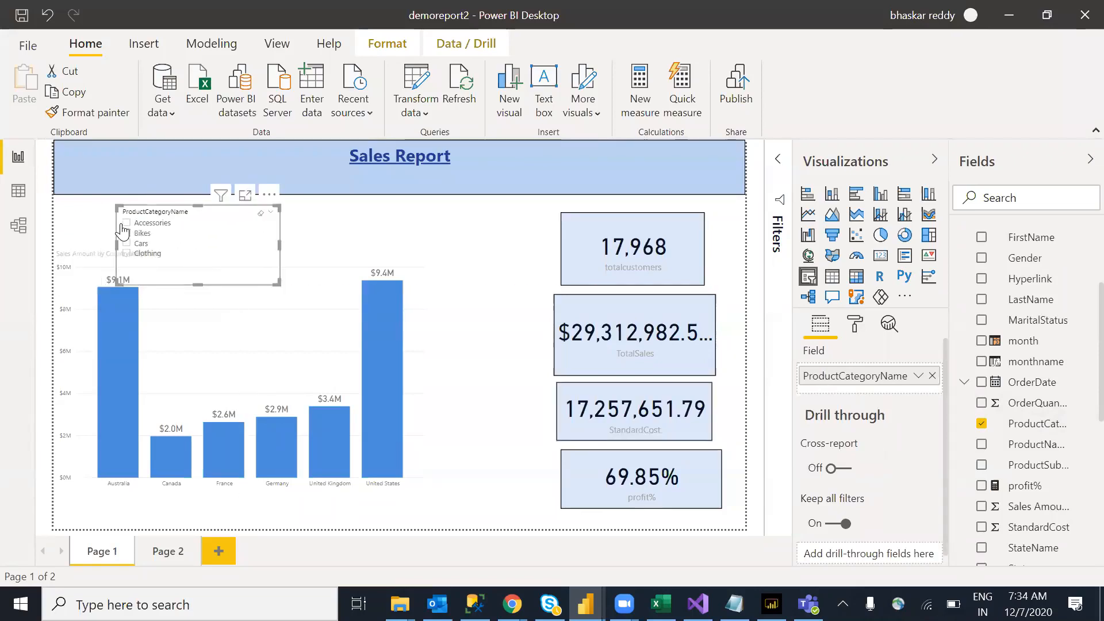
Filter the report by Accessories, Bikes, Cars and Clothing in turn with the product category slicer
{"action": "left_click", "coordinate": [126, 225]}
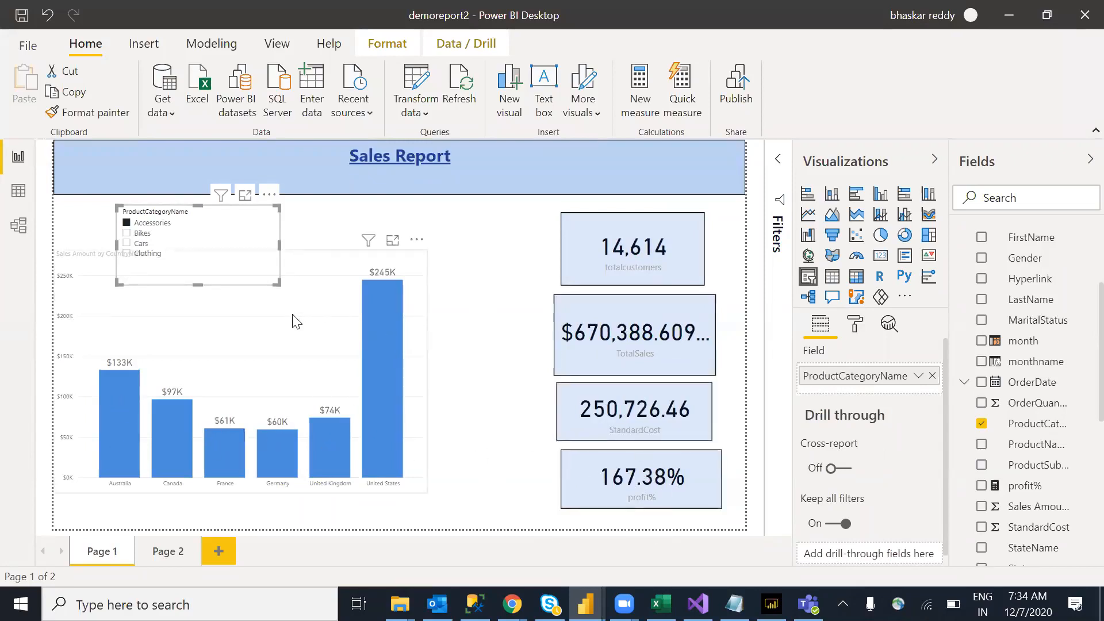
{"action": "left_click", "coordinate": [141, 236]}
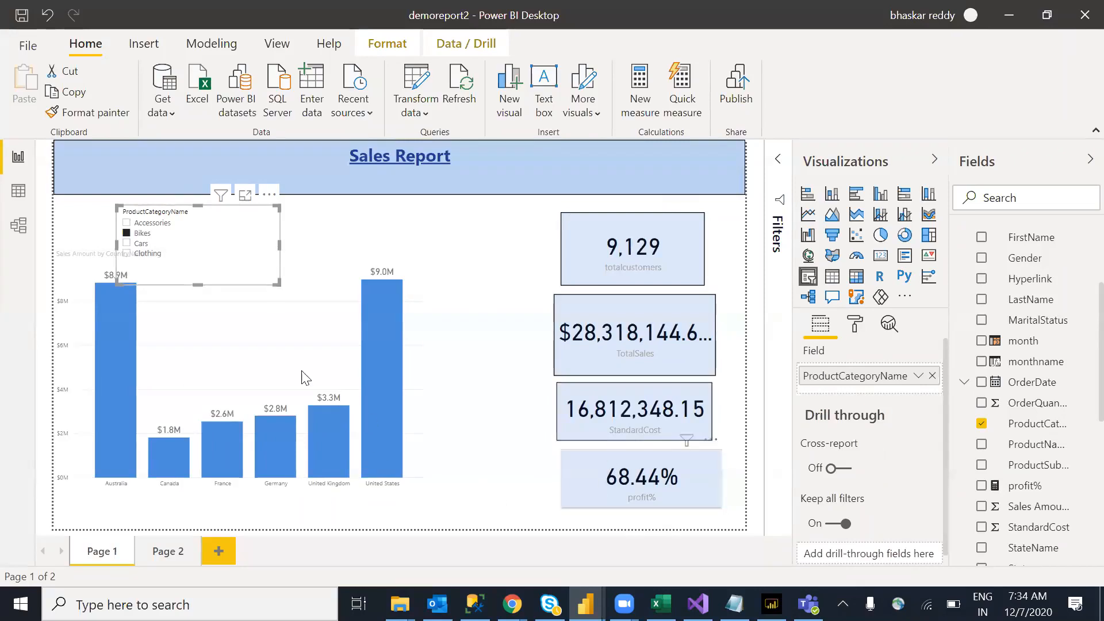
{"action": "left_click", "coordinate": [127, 249]}
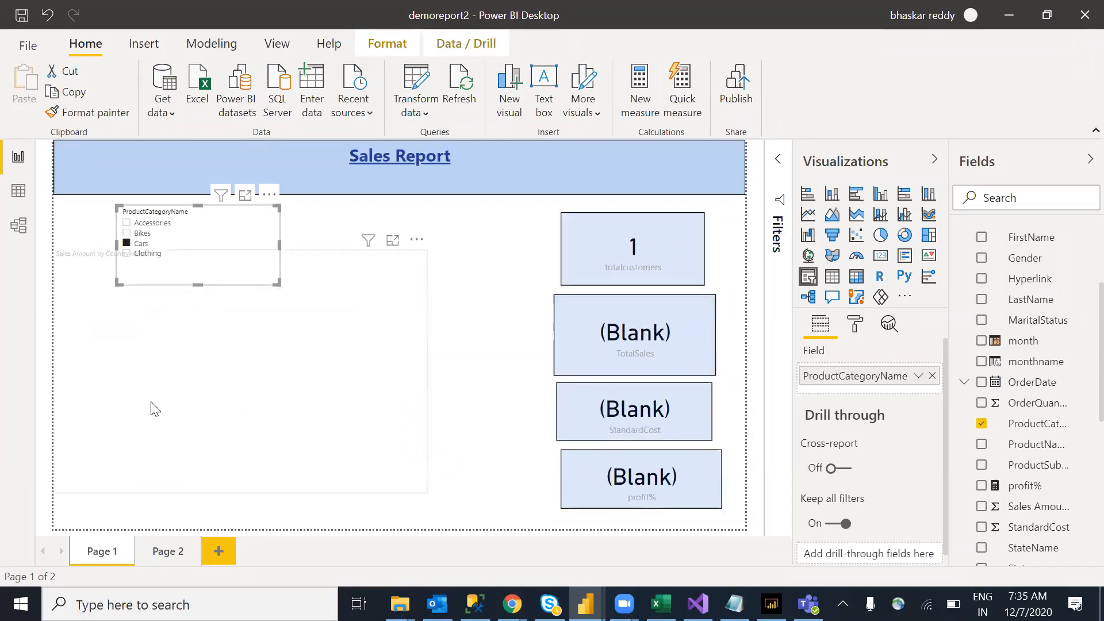
{"action": "left_click", "coordinate": [150, 257]}
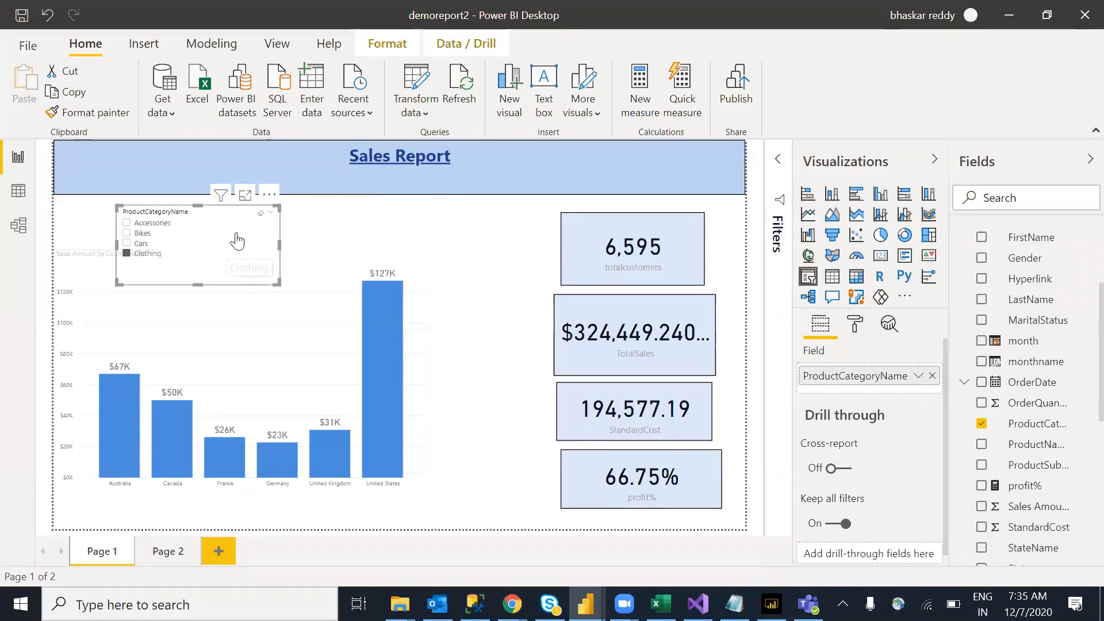
Move the product category slicer up and left, directly beneath the Sales Report banner, and deselect it
{"action": "left_click_drag", "start_coordinate": [242, 233], "coordinate": [202, 225]}
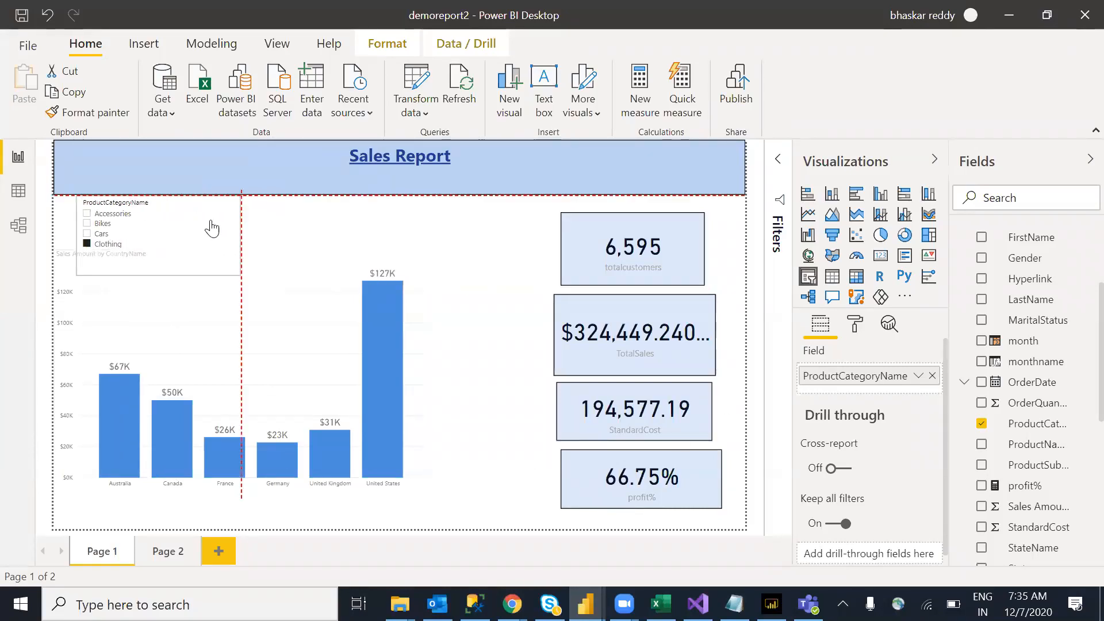
{"action": "left_click", "coordinate": [510, 347]}
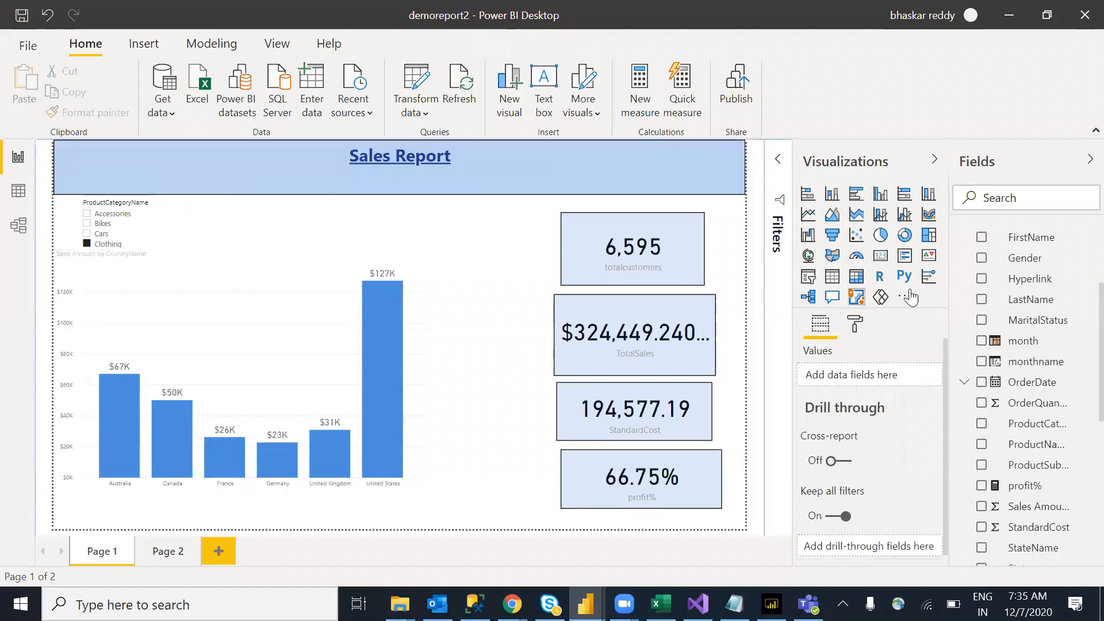
{"action": "left_click", "coordinate": [835, 278]}
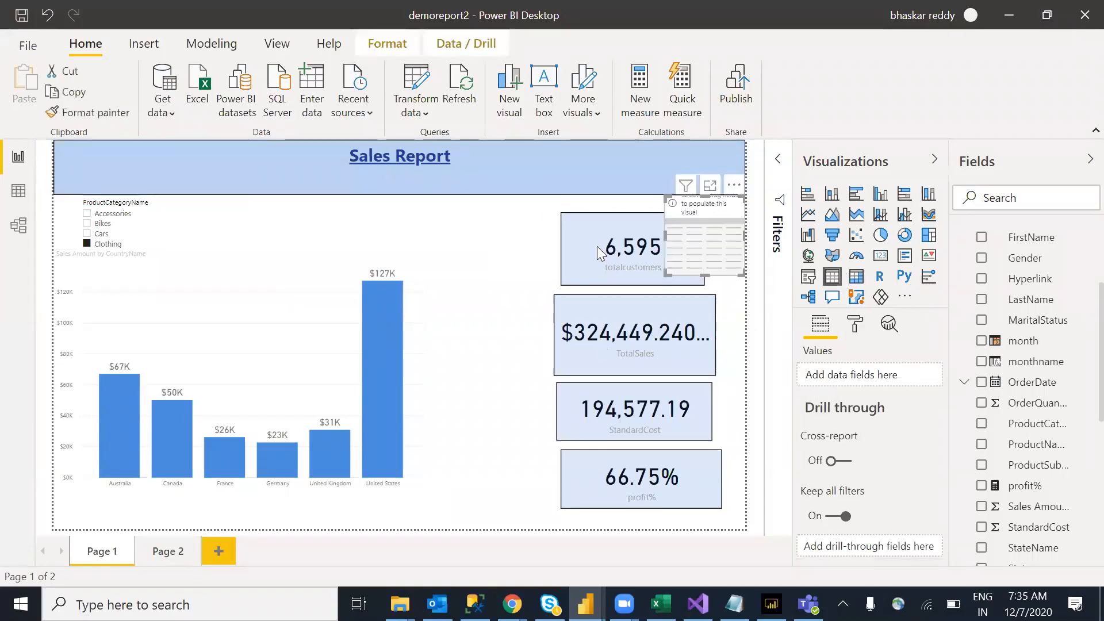
{"action": "left_click", "coordinate": [736, 187]}
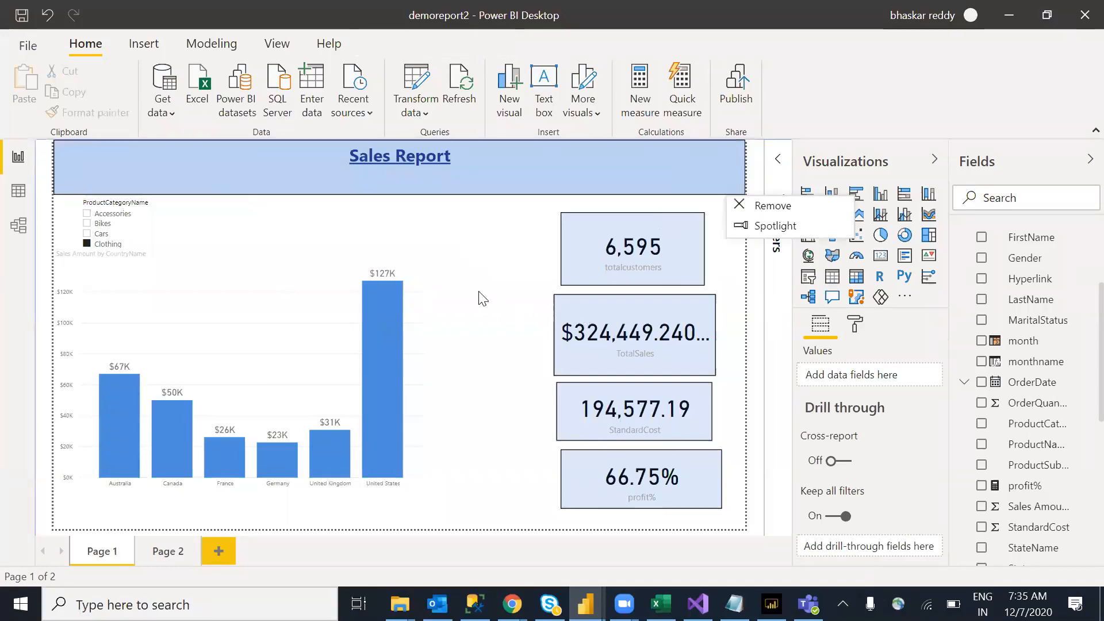
{"action": "left_click", "coordinate": [546, 304]}
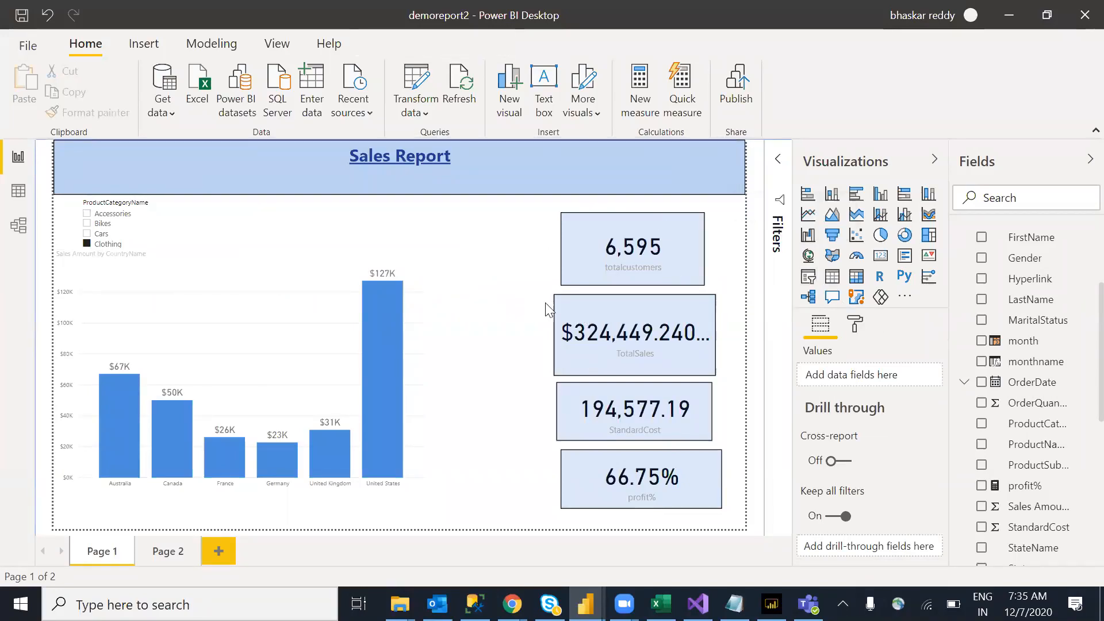
Add a ProductSubCategoryName slicer and place it to the right of the product category slicer, above the column chart
{"action": "left_click", "coordinate": [813, 282]}
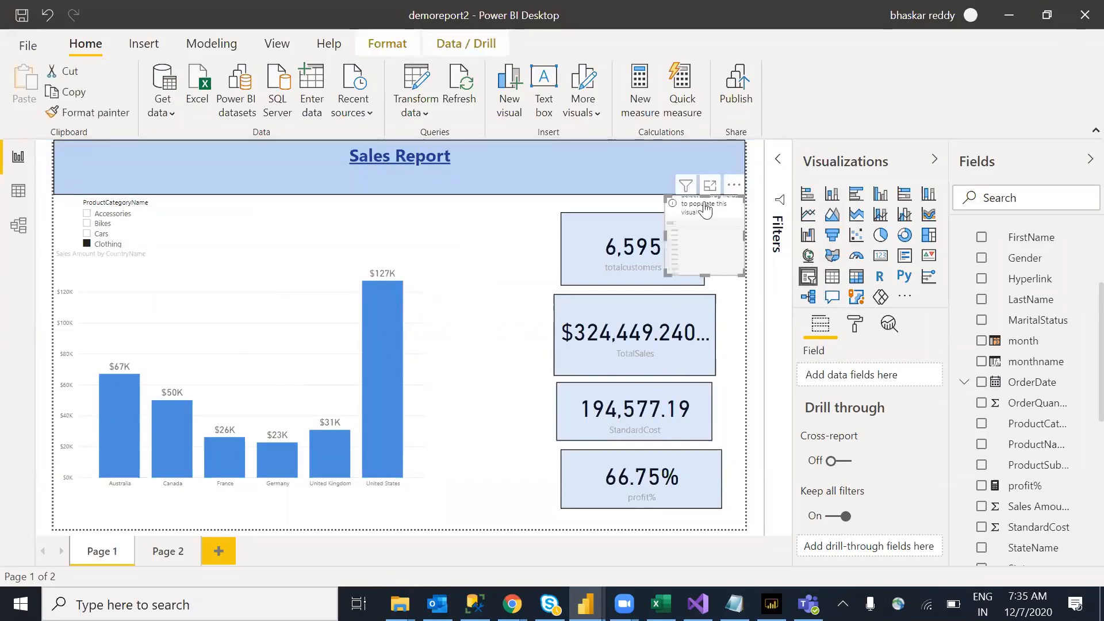
{"action": "left_click_drag", "start_coordinate": [694, 209], "coordinate": [217, 211]}
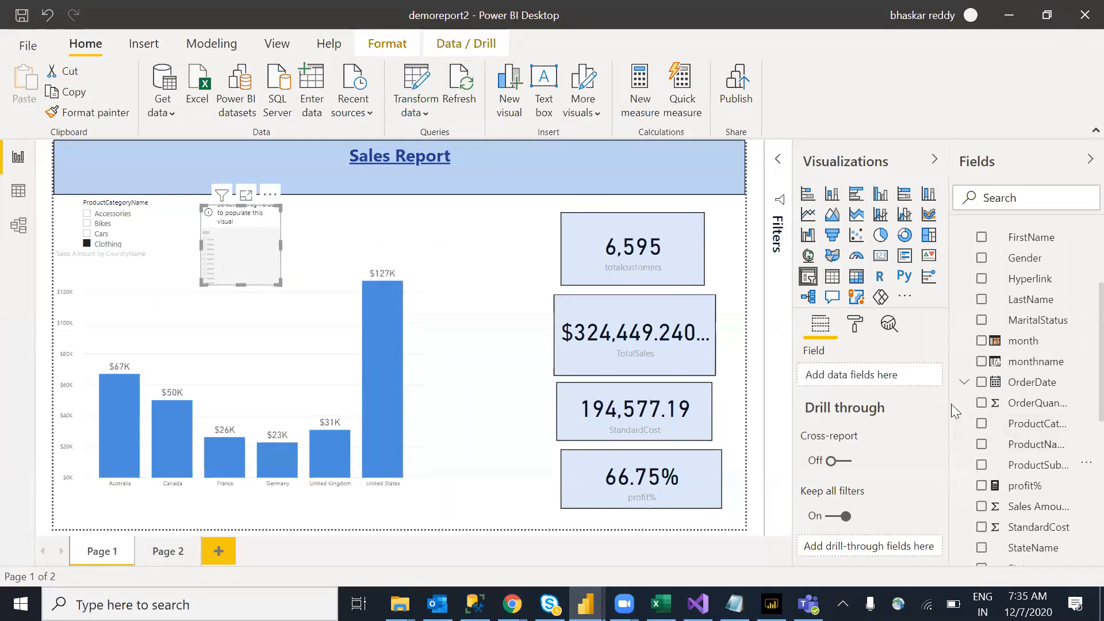
{"action": "left_click_drag", "start_coordinate": [1034, 467], "coordinate": [867, 379]}
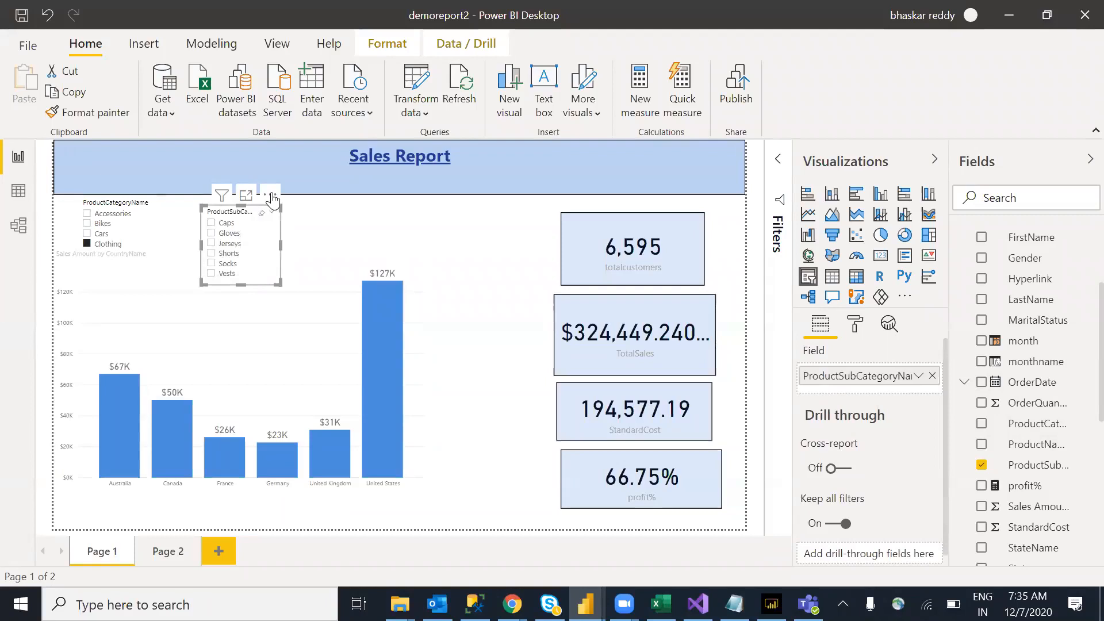
{"action": "left_click_drag", "start_coordinate": [272, 198], "coordinate": [337, 189]}
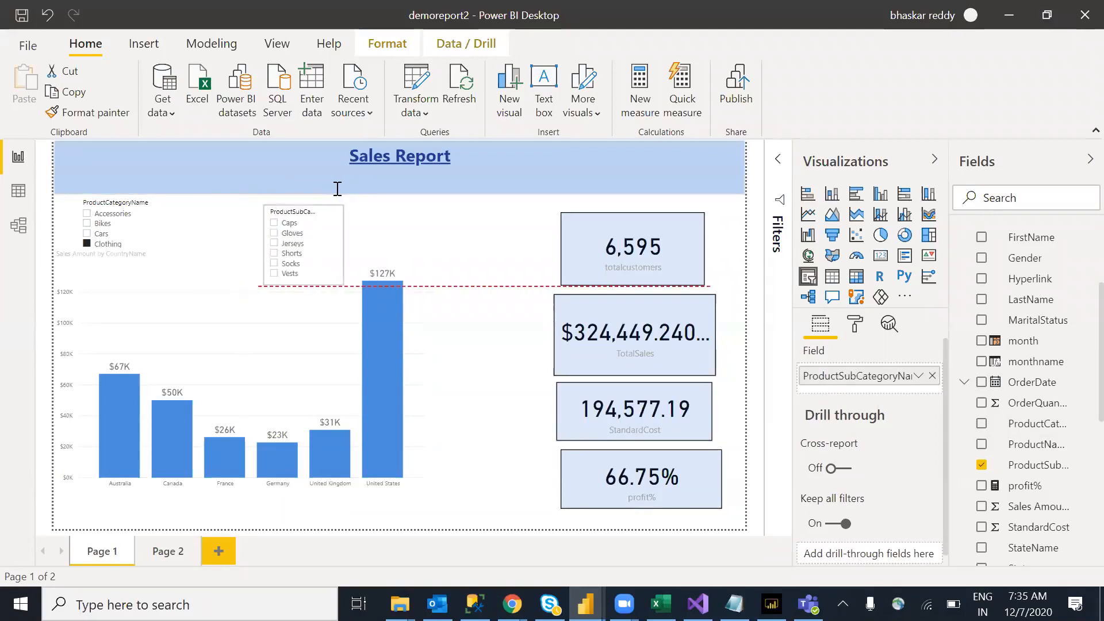
Filter the report by the Caps and Gloves subcategories in turn, and clear the subcategory selection
{"action": "left_click", "coordinate": [283, 224]}
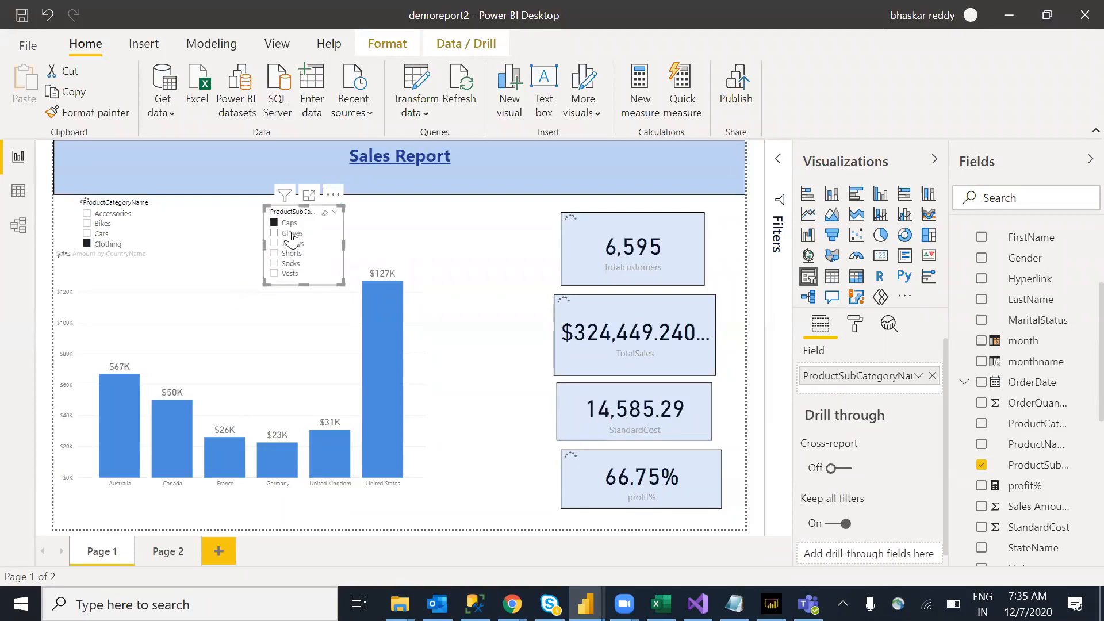
{"action": "left_click", "coordinate": [291, 234]}
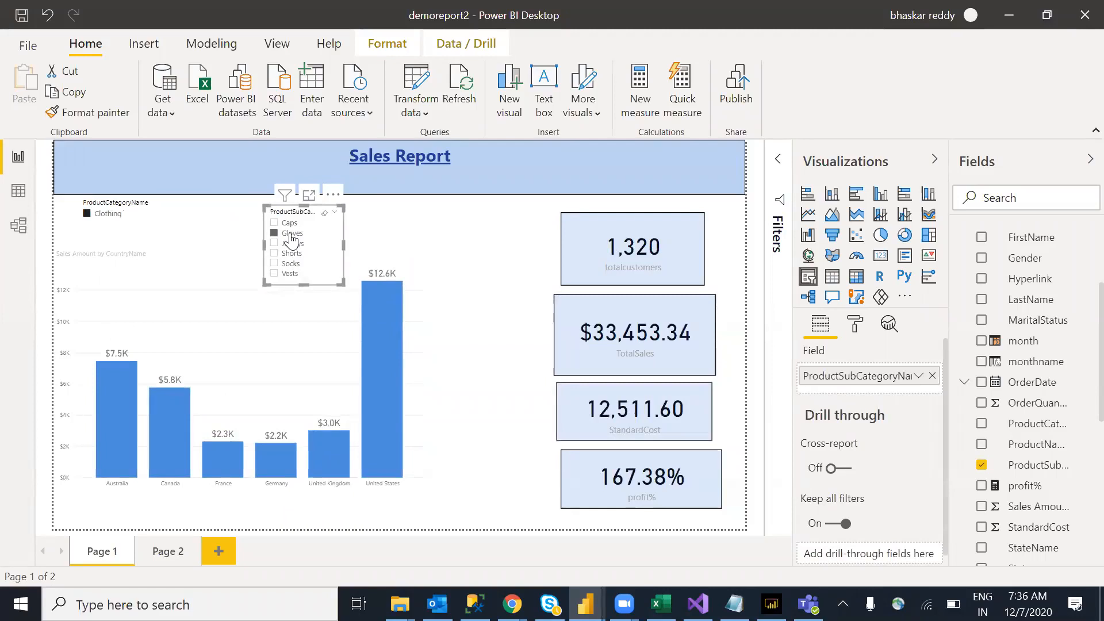
{"action": "left_click", "coordinate": [291, 235]}
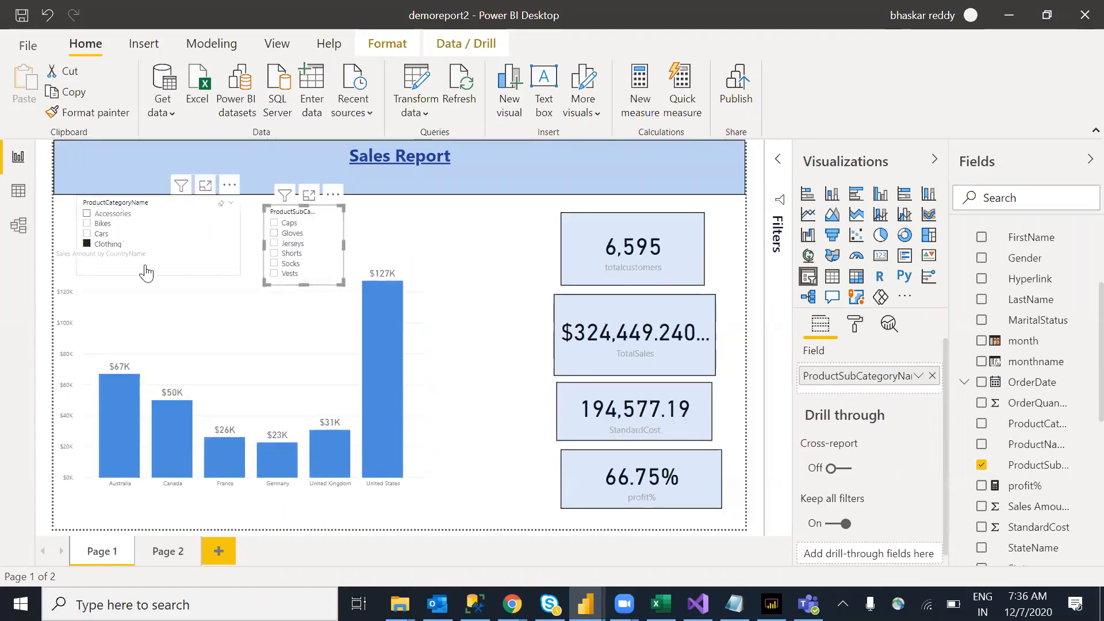
Replace the Clothing category filter with Bikes and narrow the report to the Mountain Bikes subcategory
{"action": "left_click", "coordinate": [111, 247]}
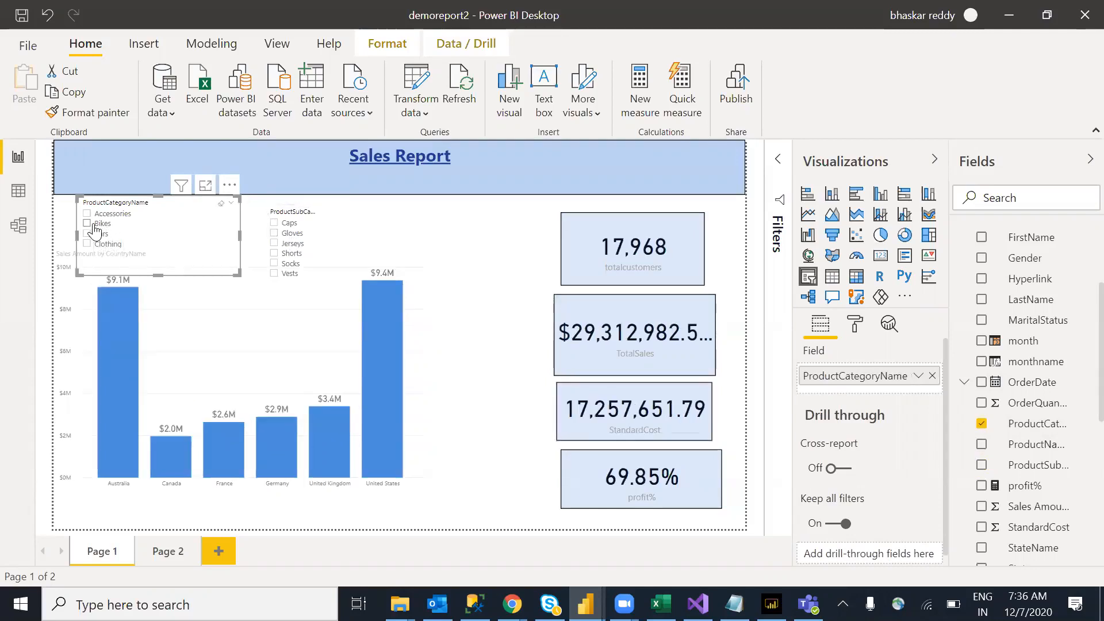
{"action": "left_click", "coordinate": [95, 226]}
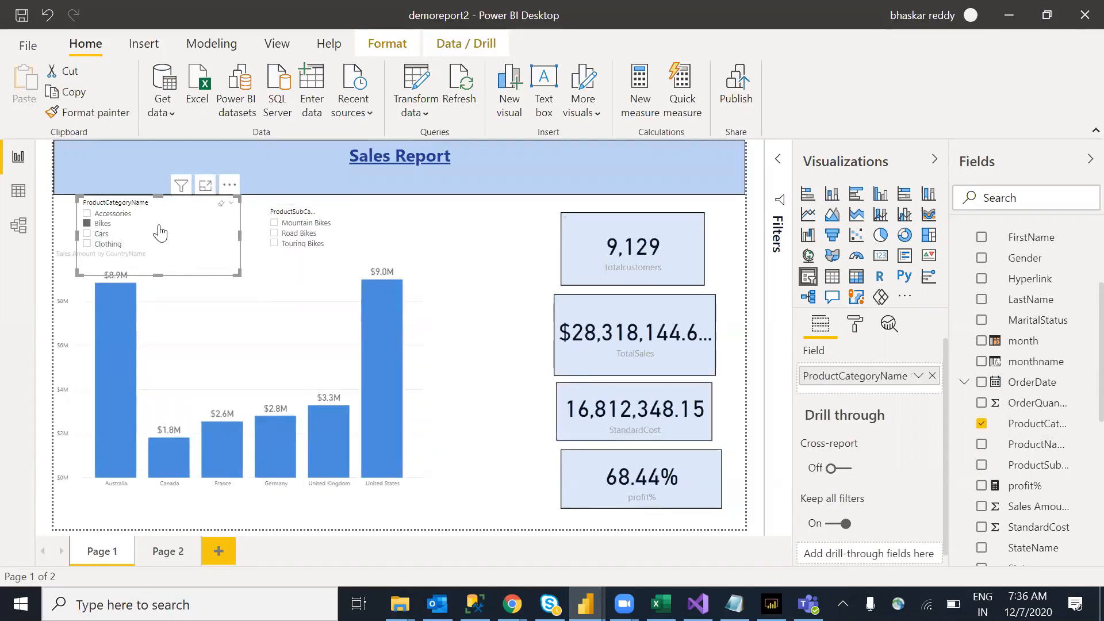
{"action": "left_click", "coordinate": [280, 224]}
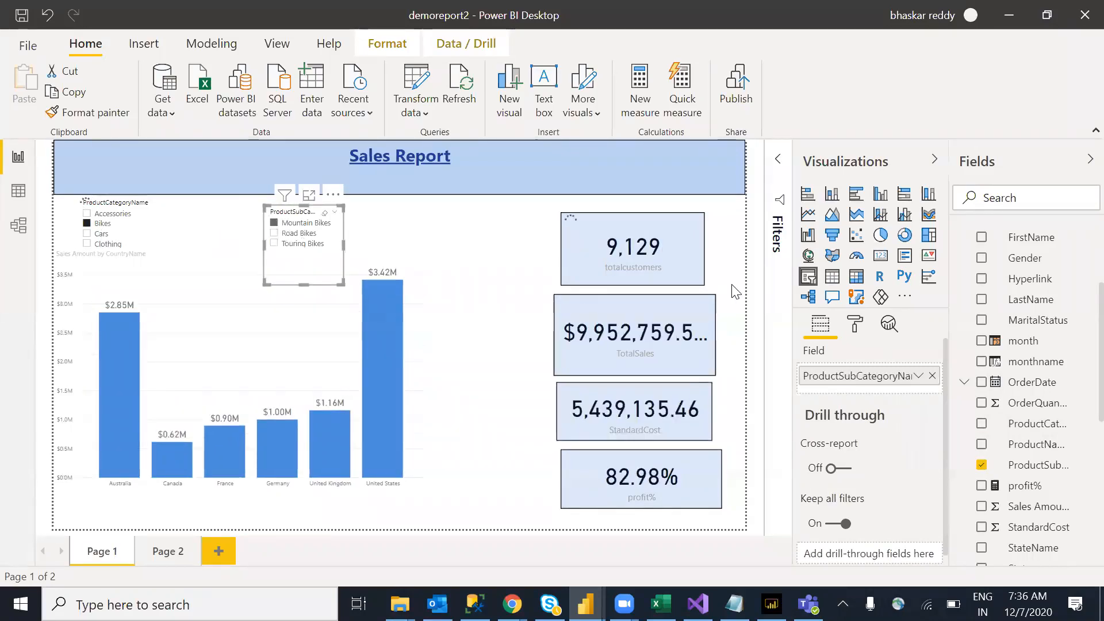
Add a year slicer to the right of the product subcategory slicer and show its years as a list
{"action": "left_click", "coordinate": [762, 298]}
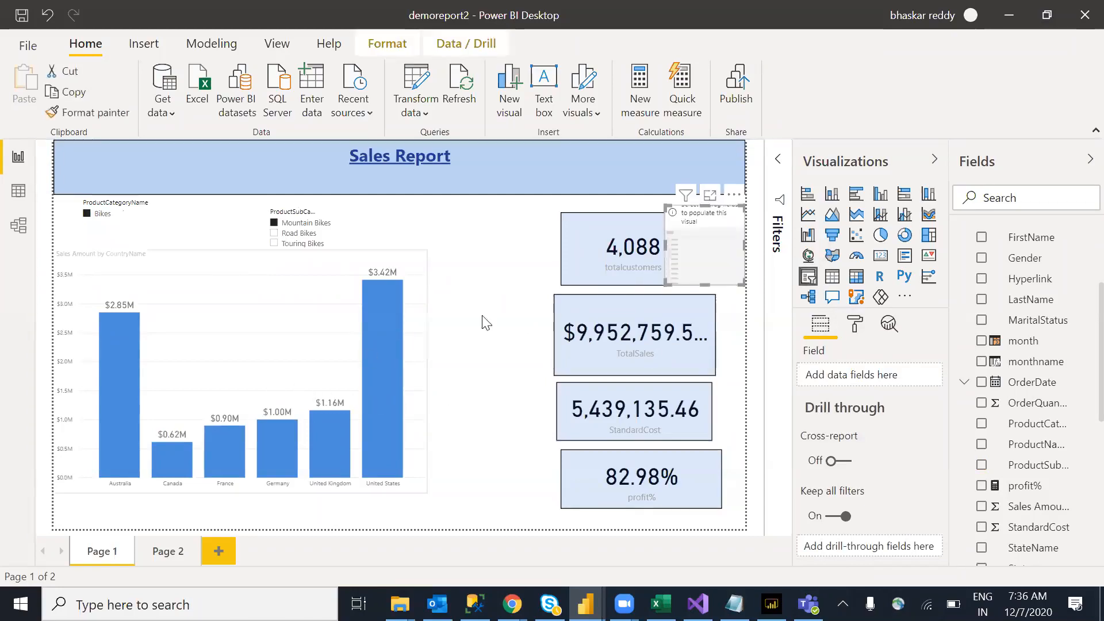
{"action": "left_click_drag", "start_coordinate": [726, 208], "coordinate": [424, 184]}
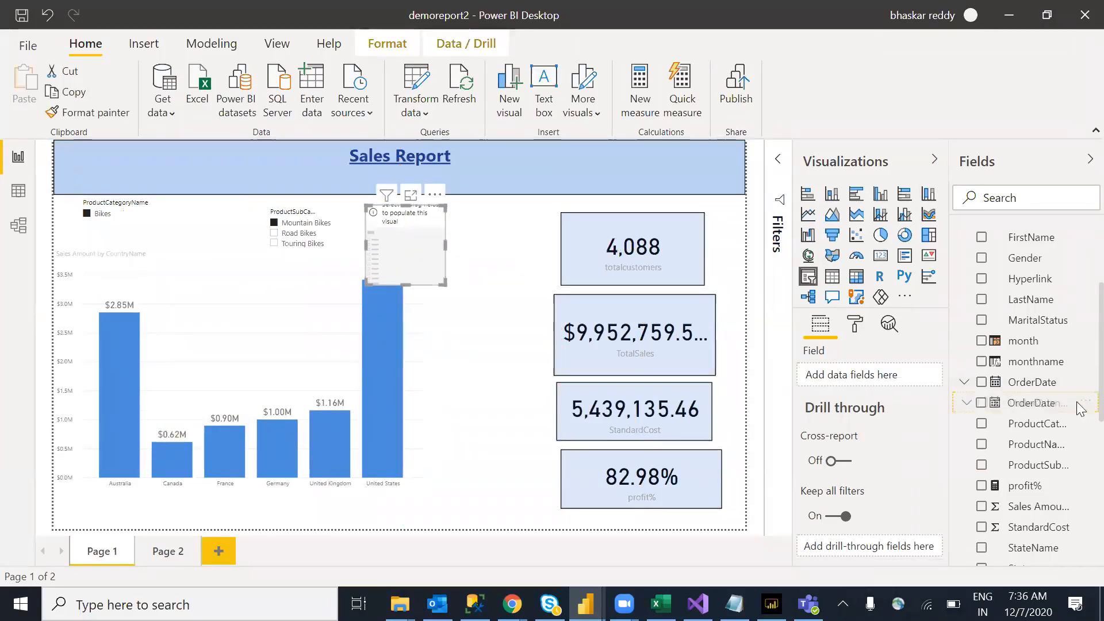
{"action": "scroll", "coordinate": [1080, 488], "scroll_direction": "down", "scroll_amount": 8}
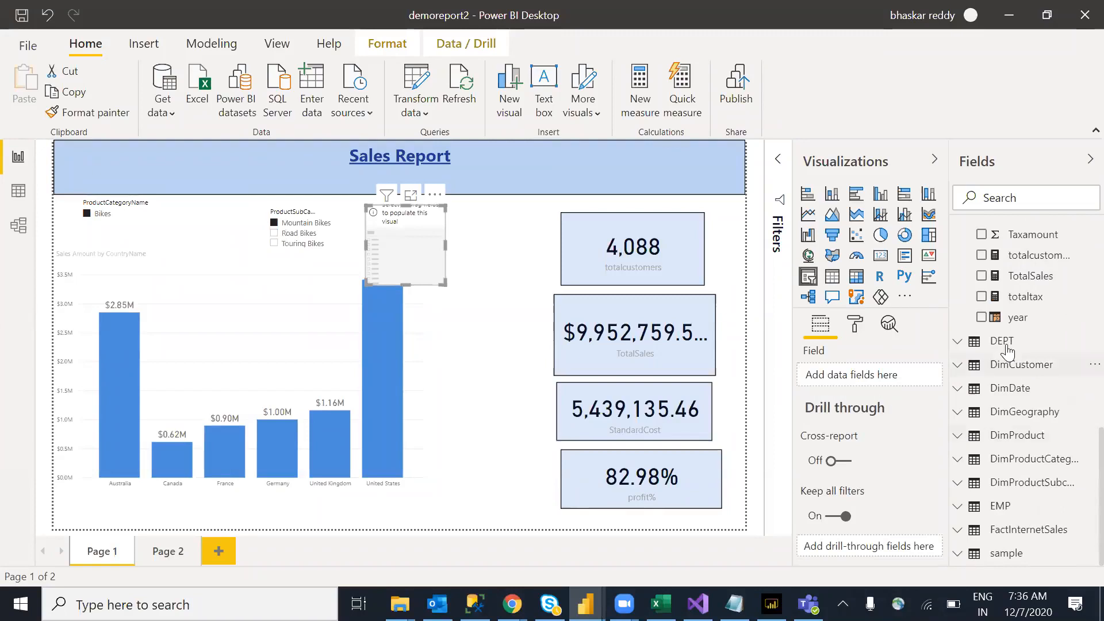
{"action": "left_click_drag", "start_coordinate": [1018, 319], "coordinate": [875, 386]}
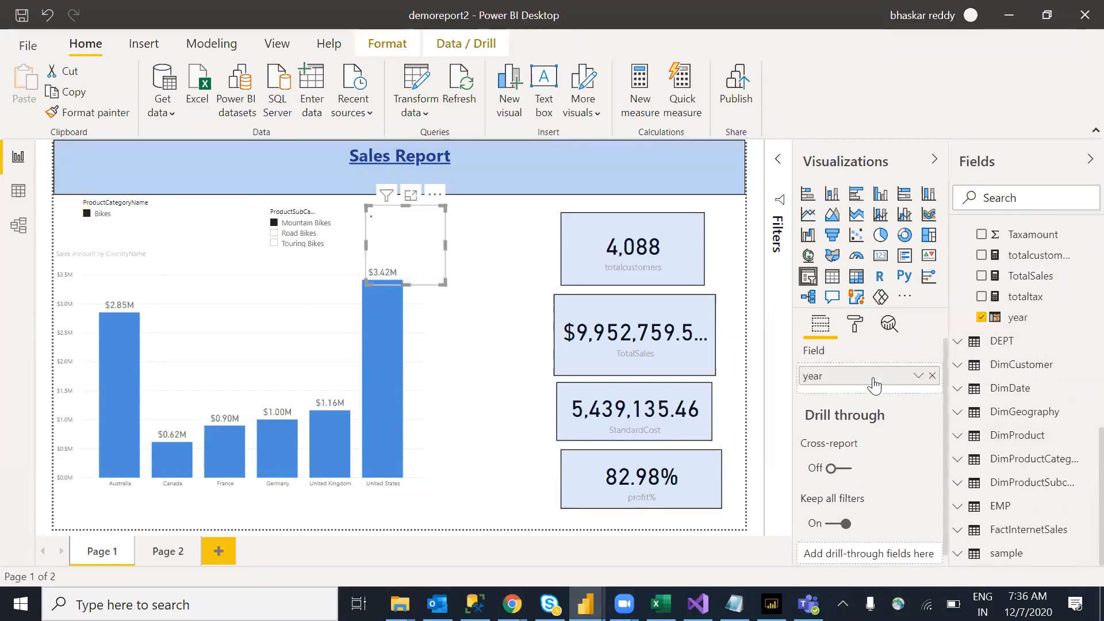
{"action": "left_click", "coordinate": [437, 214]}
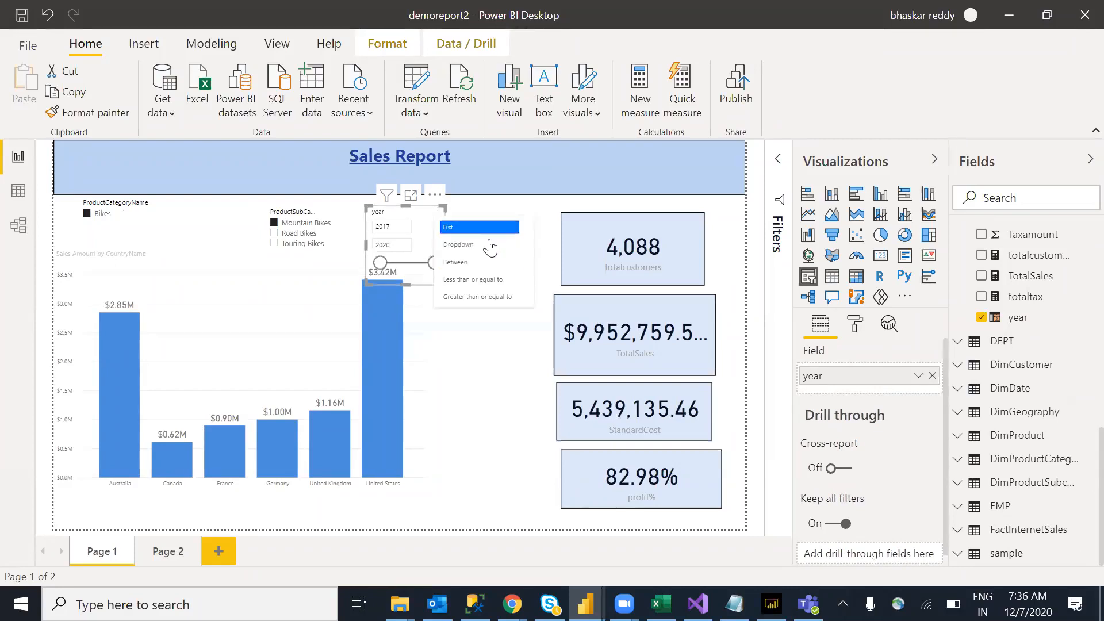
{"action": "left_click", "coordinate": [466, 233]}
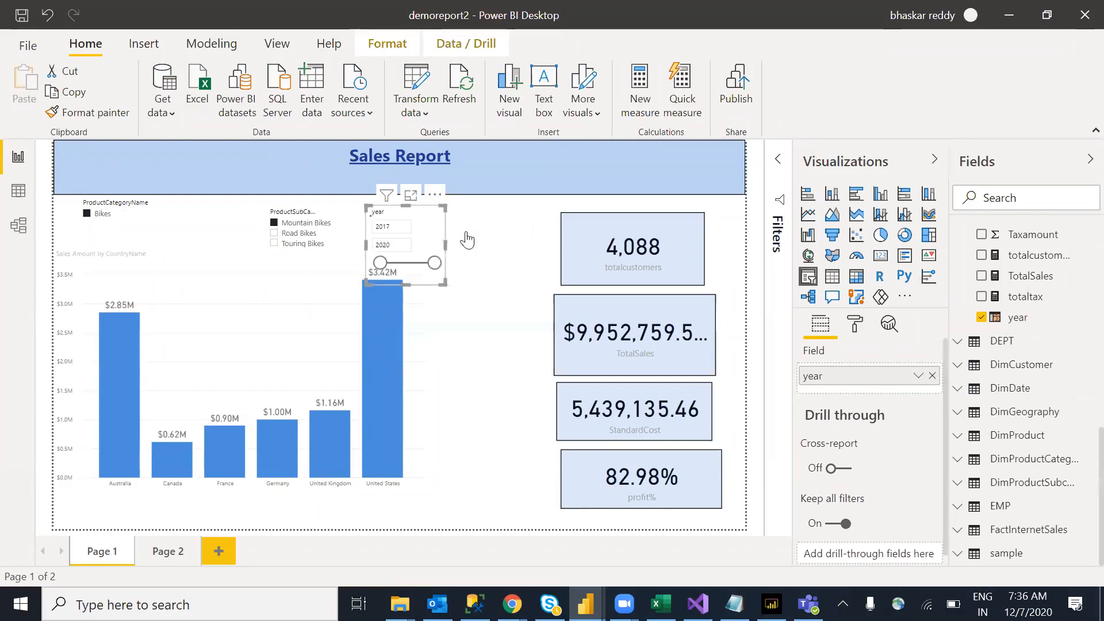
Filter the report by the years 2018, 2019 and 2020 in turn
{"action": "left_click", "coordinate": [387, 234]}
{"action": "left_click", "coordinate": [393, 245]}
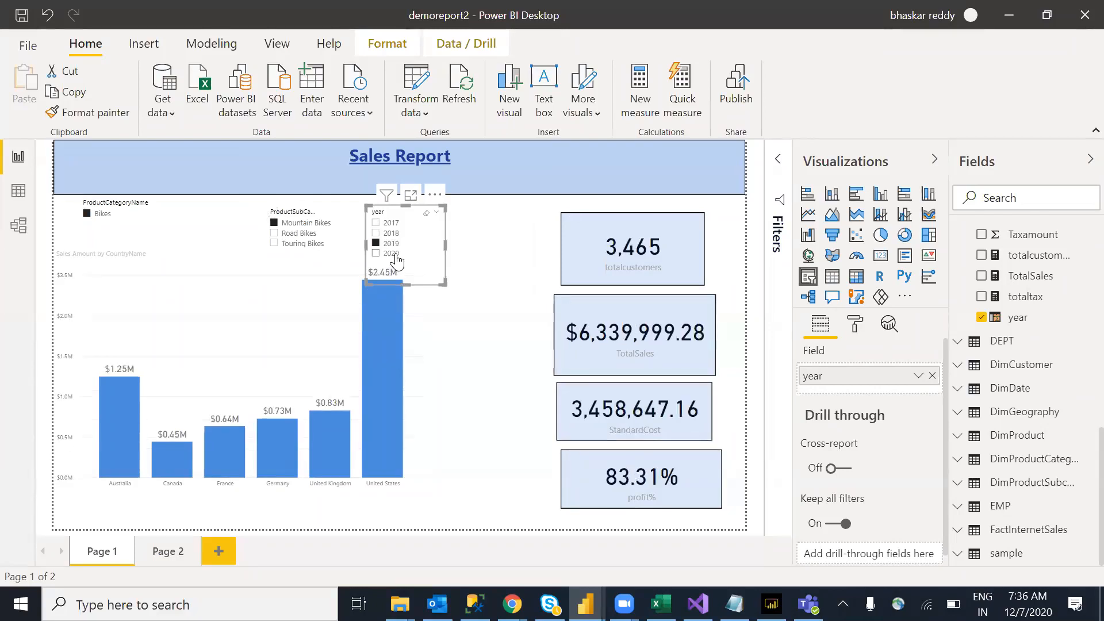
{"action": "left_click", "coordinate": [393, 255]}
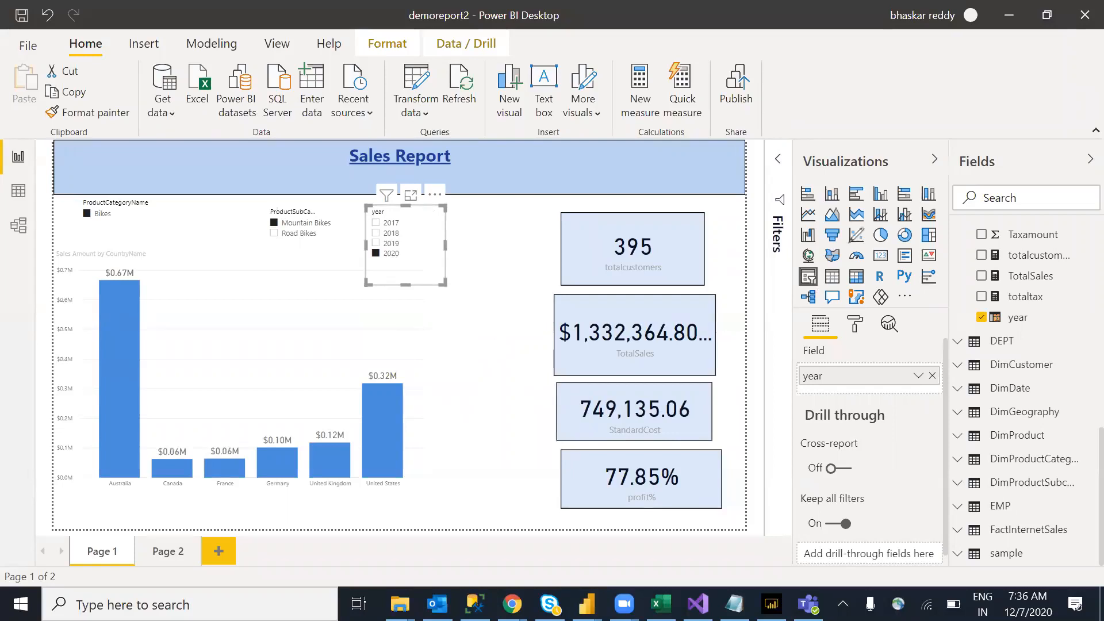
{"action": "mouse_move", "coordinate": [737, 203]}
{"action": "left_mouse_down"}
{"action": "mouse_move", "coordinate": [880, 397]}
{"action": "mouse_move", "coordinate": [727, 134]}
{"action": "left_mouse_up"}
{"action": "mouse_move", "coordinate": [149, 289]}
{"action": "left_mouse_down"}
{"action": "mouse_move", "coordinate": [152, 203]}
{"action": "mouse_move", "coordinate": [245, 314]}
{"action": "mouse_move", "coordinate": [280, 292]}
{"action": "left_mouse_up"}
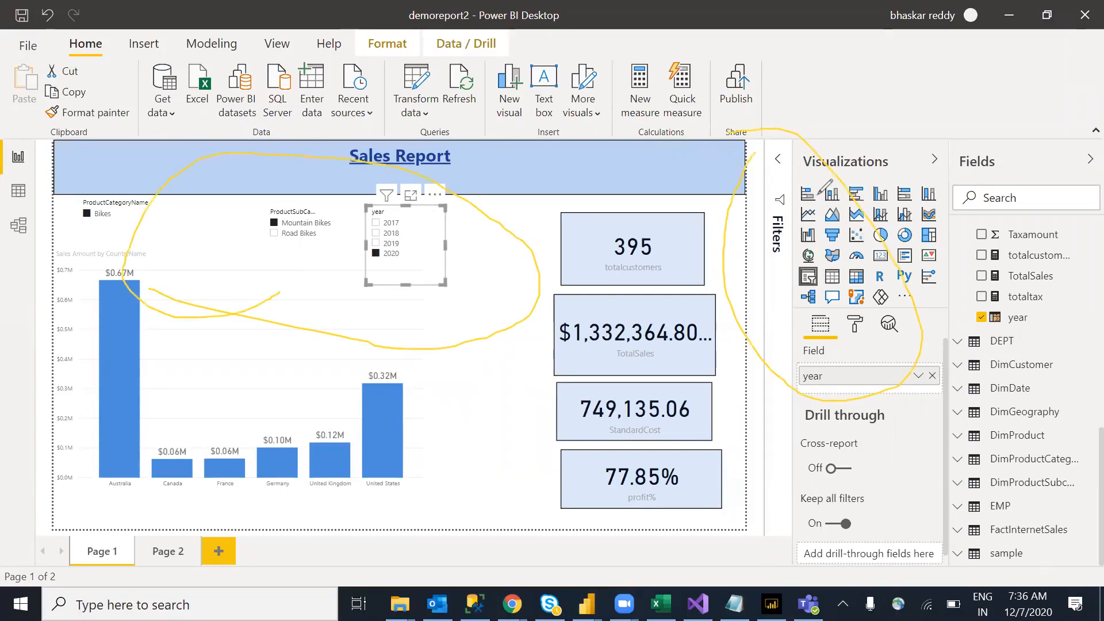
{"action": "mouse_move", "coordinate": [981, 137]}
{"action": "left_mouse_down"}
{"action": "mouse_move", "coordinate": [1001, 318]}
{"action": "mouse_move", "coordinate": [1015, 238]}
{"action": "left_mouse_up"}
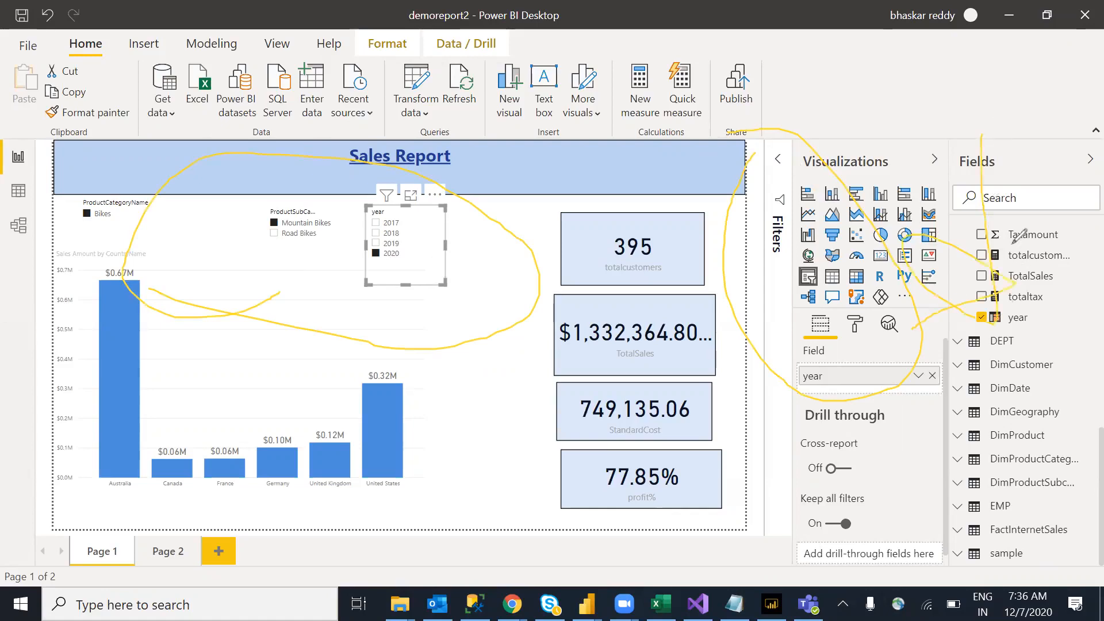
{"action": "mouse_move", "coordinate": [1009, 148]}
{"action": "left_mouse_down"}
{"action": "mouse_move", "coordinate": [900, 285]}
{"action": "mouse_move", "coordinate": [1012, 171]}
{"action": "mouse_move", "coordinate": [994, 156]}
{"action": "left_mouse_up"}
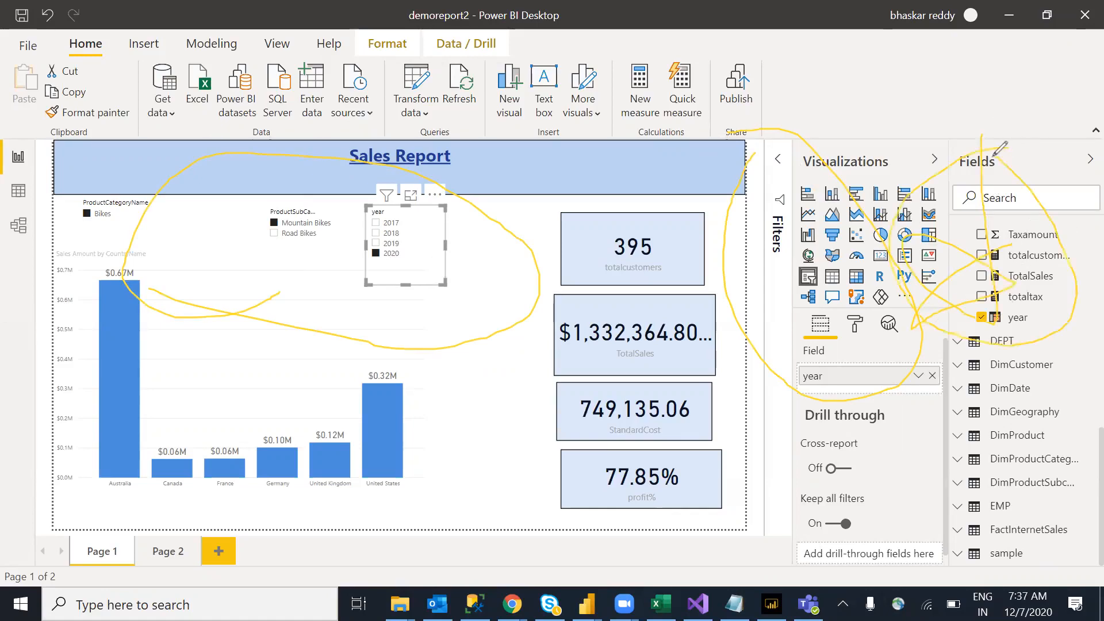
{"action": "mouse_move", "coordinate": [806, 267]}
{"action": "left_mouse_down"}
{"action": "mouse_move", "coordinate": [973, 115]}
{"action": "mouse_move", "coordinate": [1010, 102]}
{"action": "mouse_move", "coordinate": [993, 139]}
{"action": "left_mouse_up"}
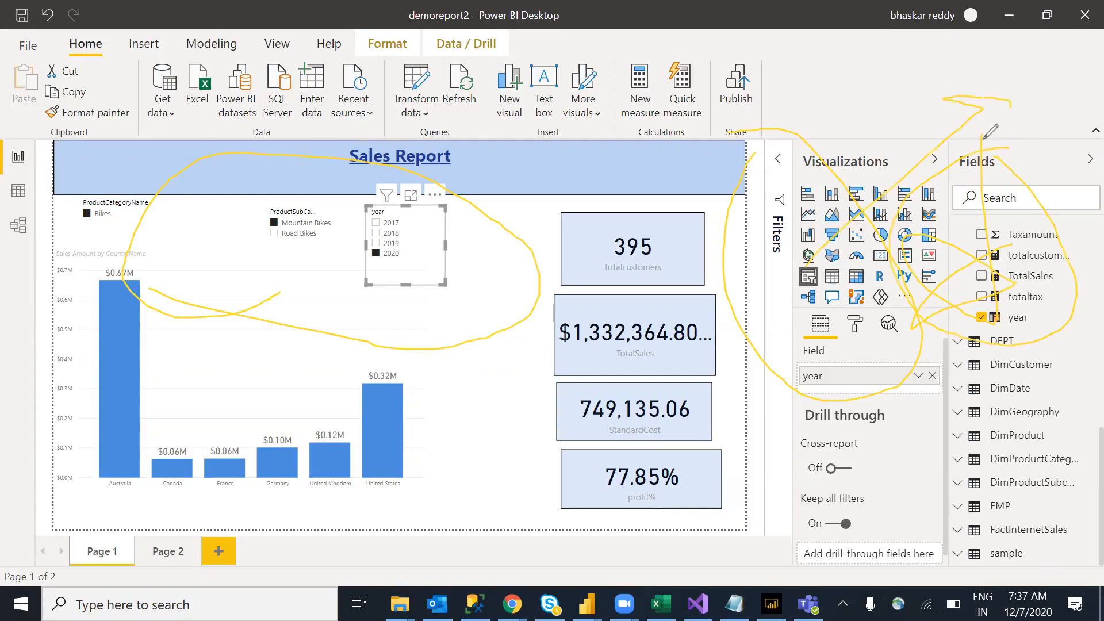
{"action": "mouse_move", "coordinate": [366, 475]}
{"action": "left_mouse_down"}
{"action": "mouse_move", "coordinate": [538, 218]}
{"action": "mouse_move", "coordinate": [430, 440]}
{"action": "left_mouse_up"}
{"action": "left_click_drag", "start_coordinate": [84, 236], "coordinate": [429, 237]}
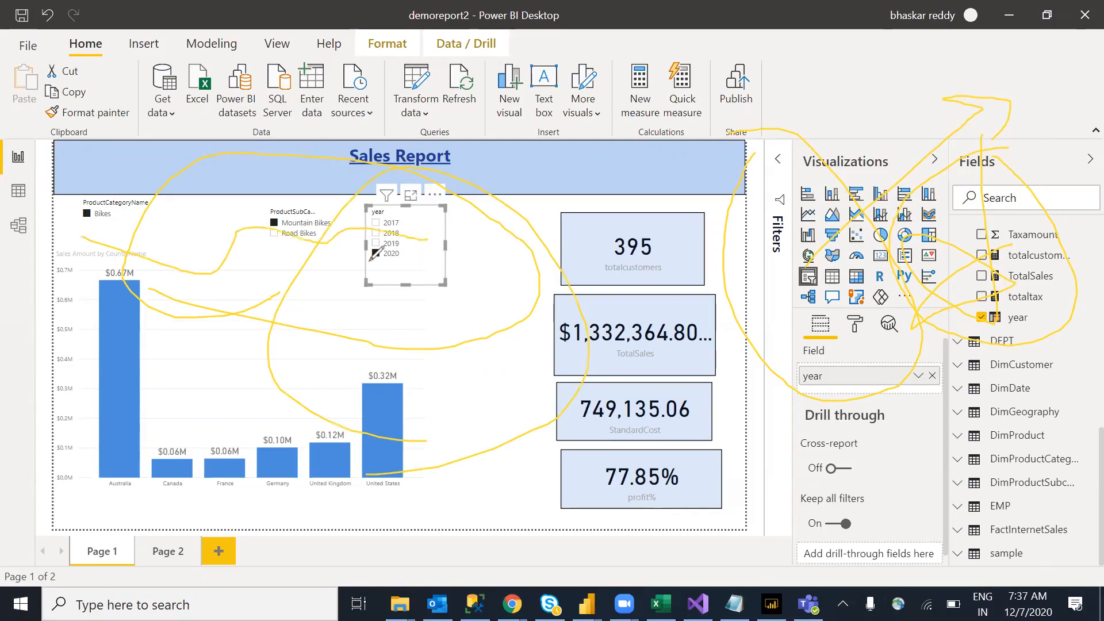
{"action": "mouse_move", "coordinate": [409, 293]}
{"action": "left_mouse_down"}
{"action": "mouse_move", "coordinate": [485, 314]}
{"action": "mouse_move", "coordinate": [502, 345]}
{"action": "mouse_move", "coordinate": [505, 235]}
{"action": "left_mouse_up"}
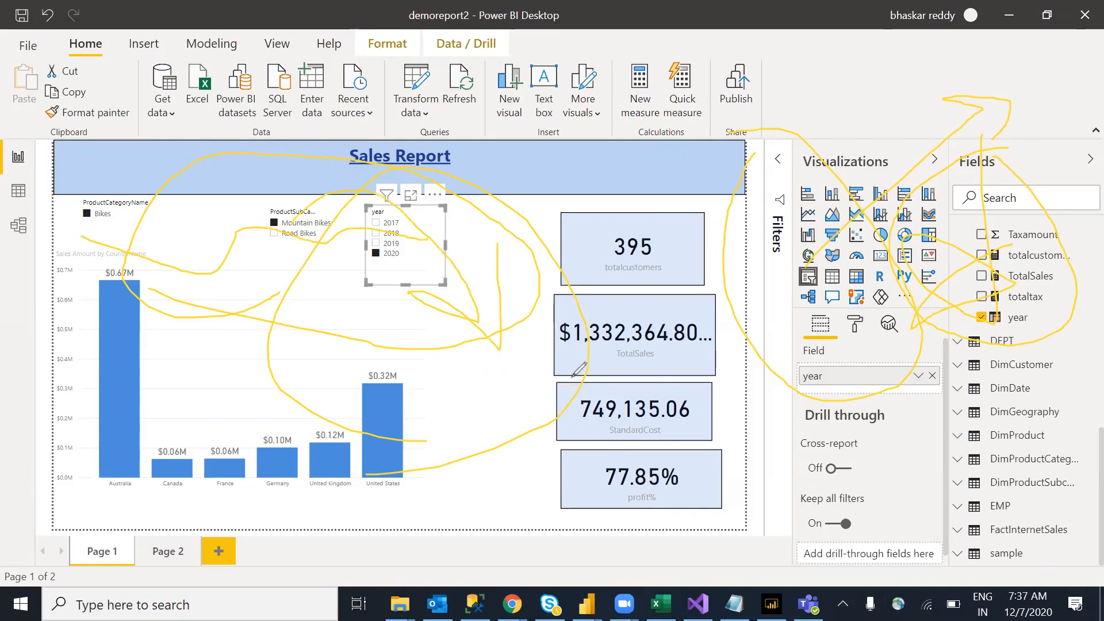
{"action": "mouse_move", "coordinate": [503, 370]}
{"action": "left_mouse_down"}
{"action": "mouse_move", "coordinate": [758, 480]}
{"action": "mouse_move", "coordinate": [662, 336]}
{"action": "left_mouse_up"}
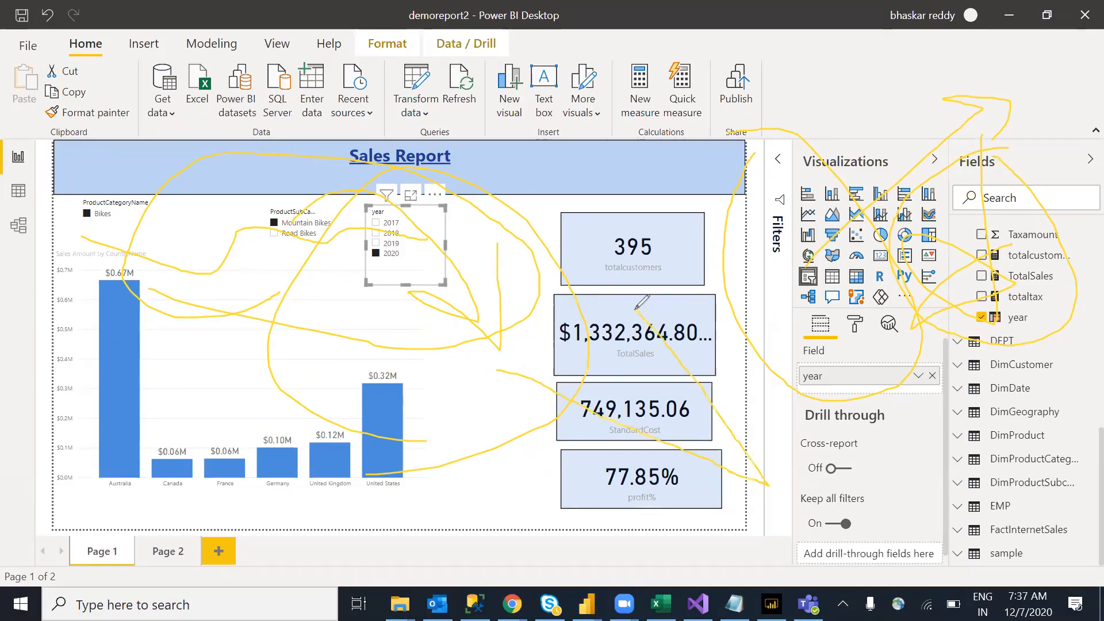
{"action": "left_click_drag", "start_coordinate": [603, 444], "coordinate": [608, 449]}
{"action": "mouse_move", "coordinate": [678, 469]}
{"action": "left_mouse_down"}
{"action": "mouse_move", "coordinate": [666, 300]}
{"action": "mouse_move", "coordinate": [665, 331]}
{"action": "left_mouse_up"}
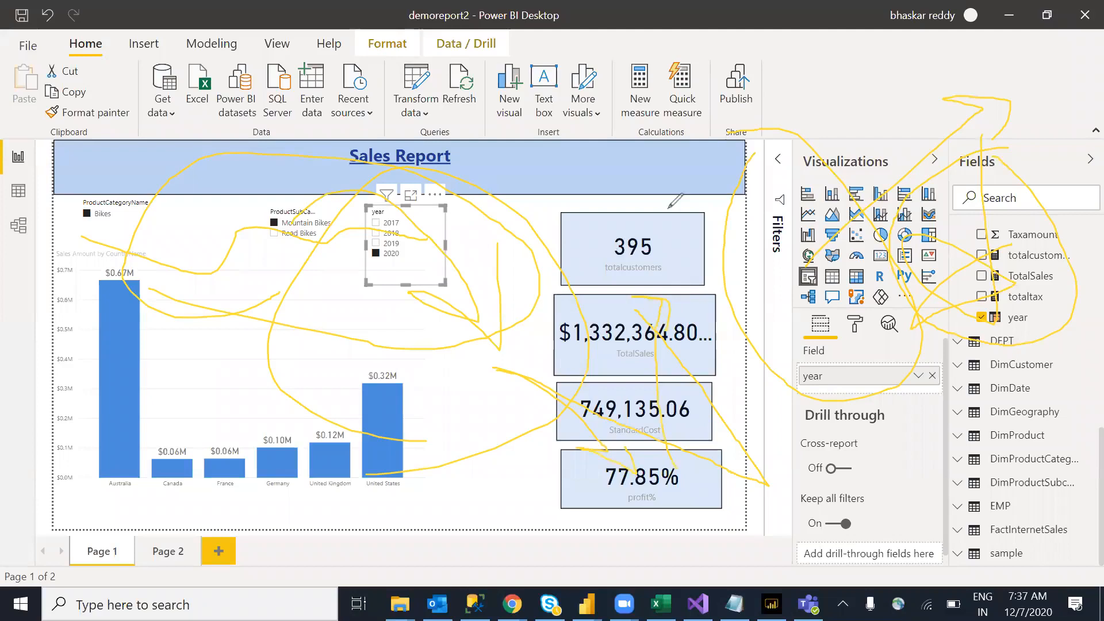
{"action": "left_click", "coordinate": [771, 130]}
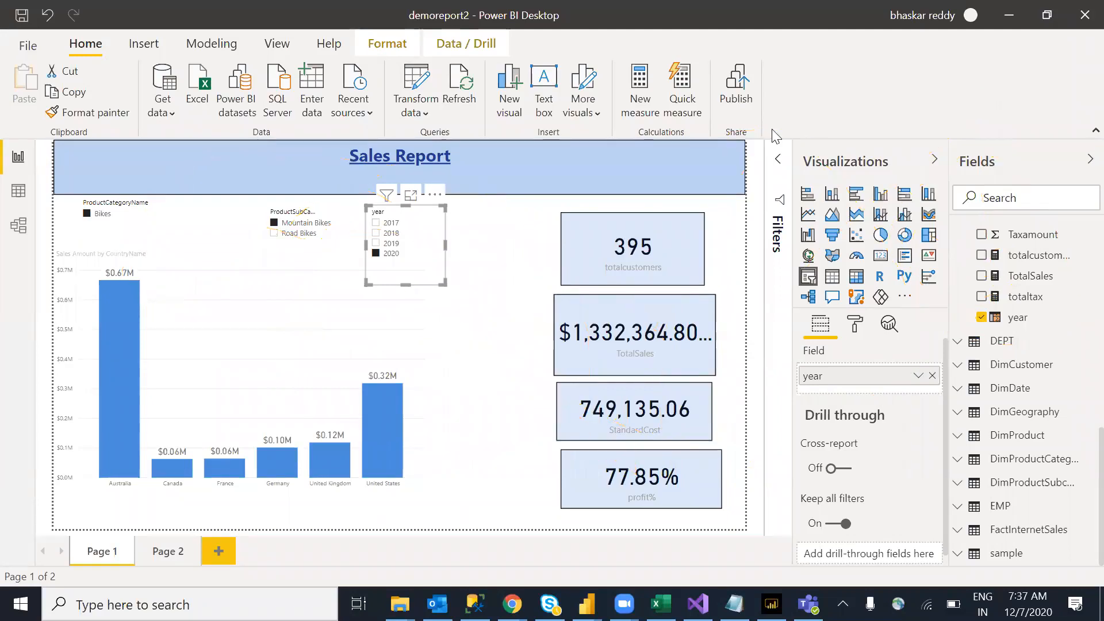
Narrow the report to the Road Bikes subcategory and the year 2019
{"action": "left_click", "coordinate": [274, 233]}
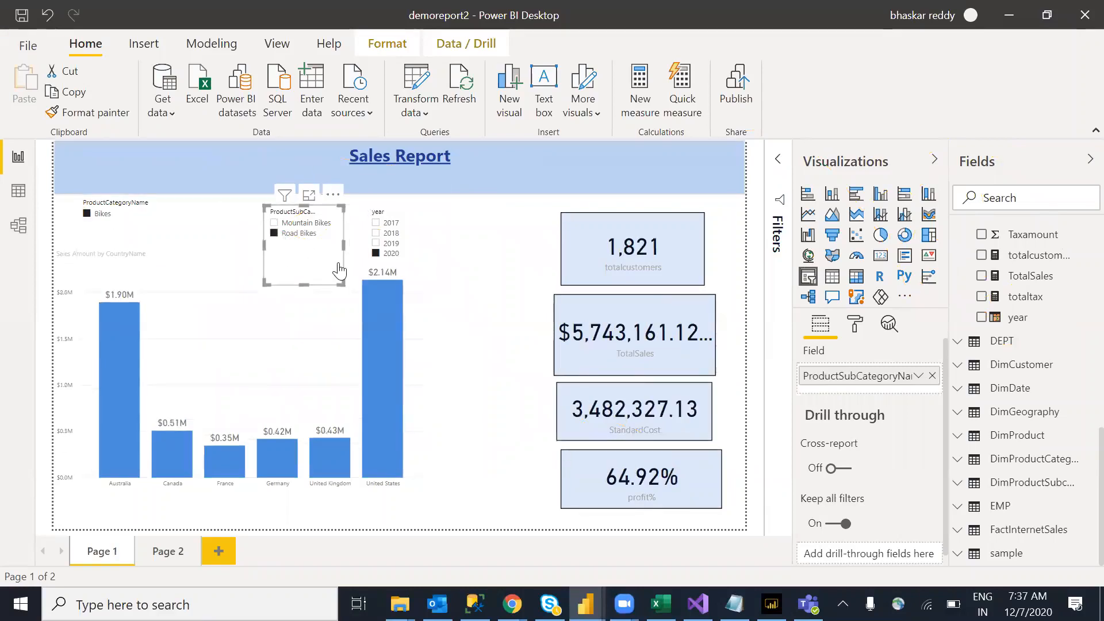
{"action": "left_click", "coordinate": [376, 243]}
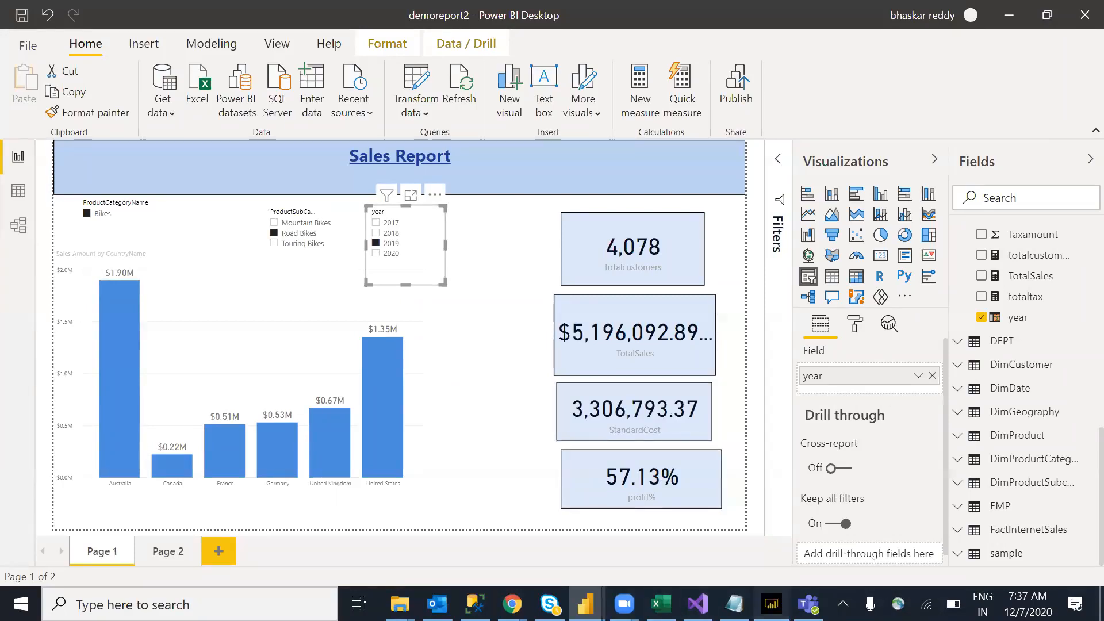
Switch to the Trade volumes and Automations report and open its Region dropdown slicer
{"action": "left_click", "coordinate": [770, 604]}
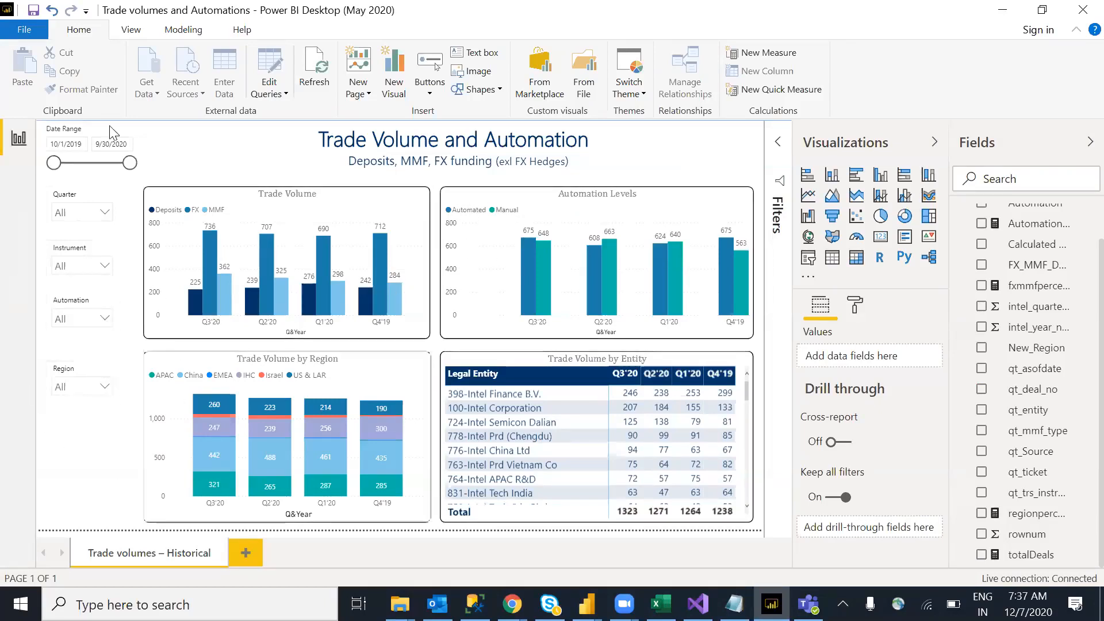
{"action": "left_click", "coordinate": [106, 391]}
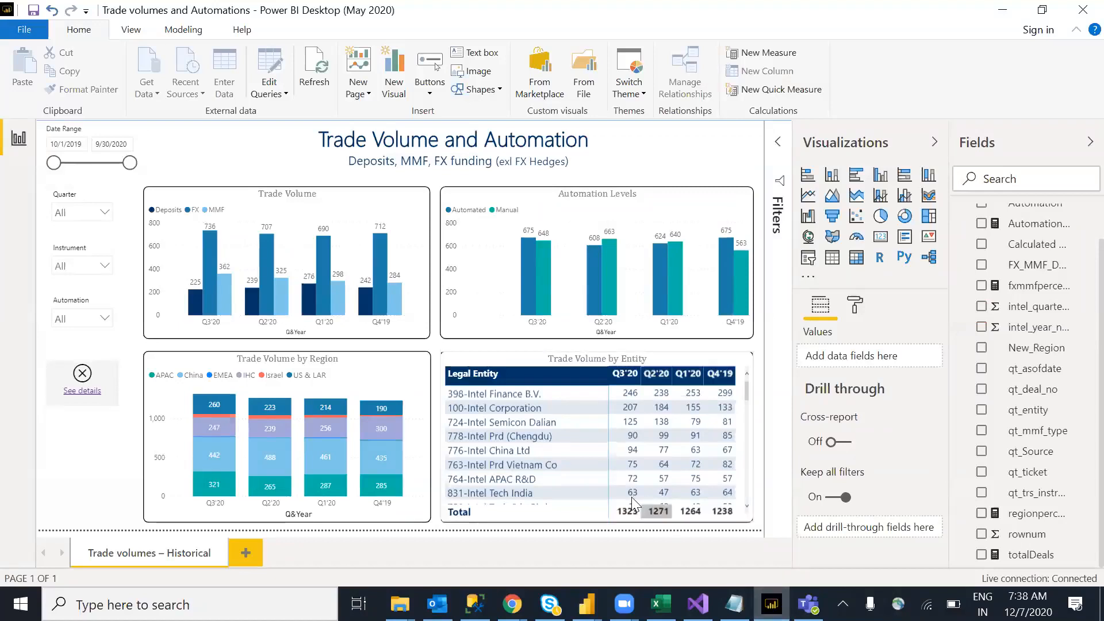
Switch back to the demoreport2 window and filter the Sales Report by the year 2018
{"action": "mouse_move", "coordinate": [697, 604]}
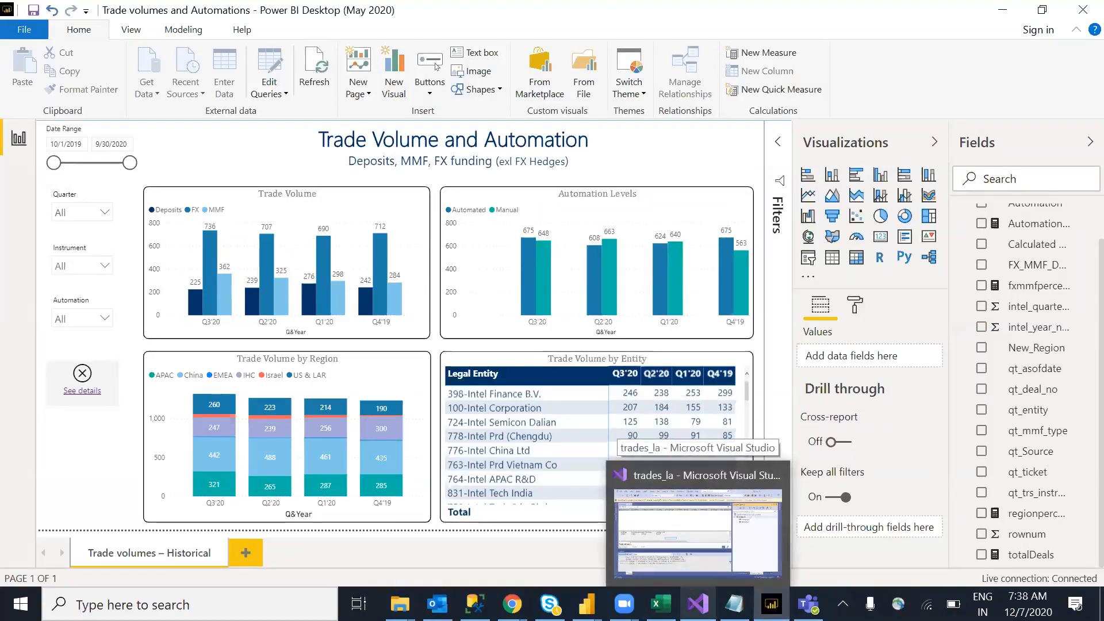
{"action": "mouse_move", "coordinate": [586, 604]}
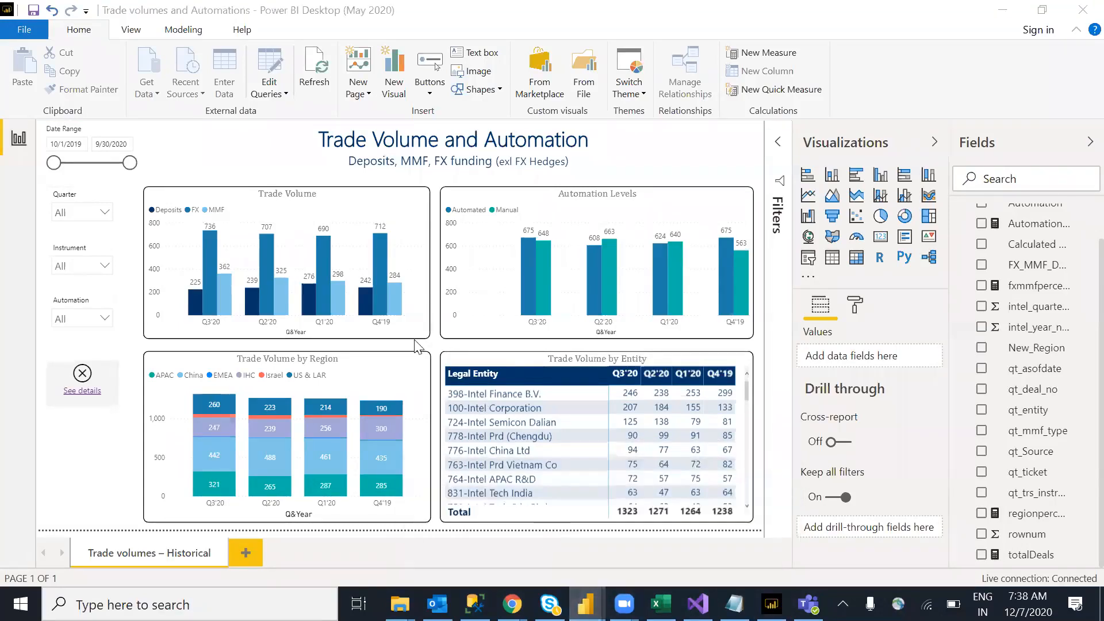
{"action": "left_click", "coordinate": [547, 535]}
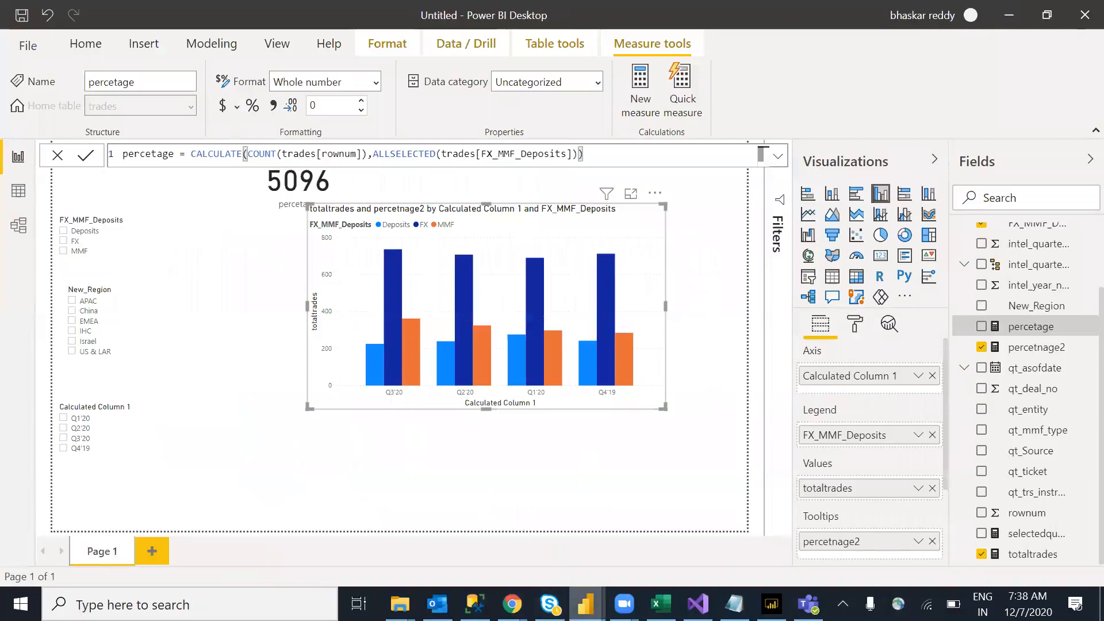
{"action": "mouse_move", "coordinate": [586, 604]}
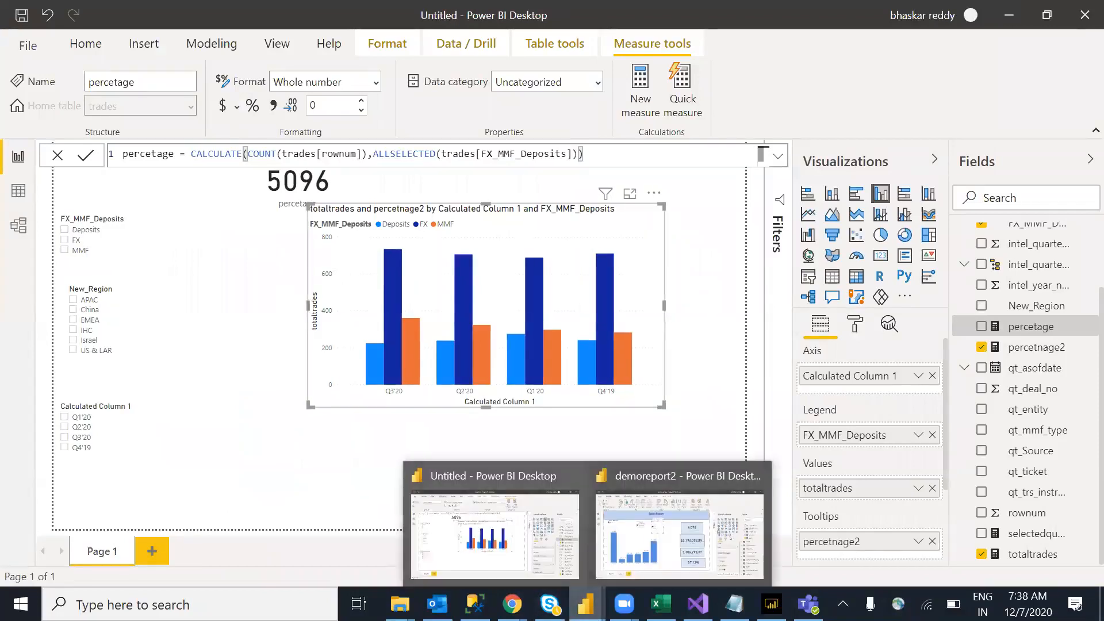
{"action": "left_click", "coordinate": [652, 532]}
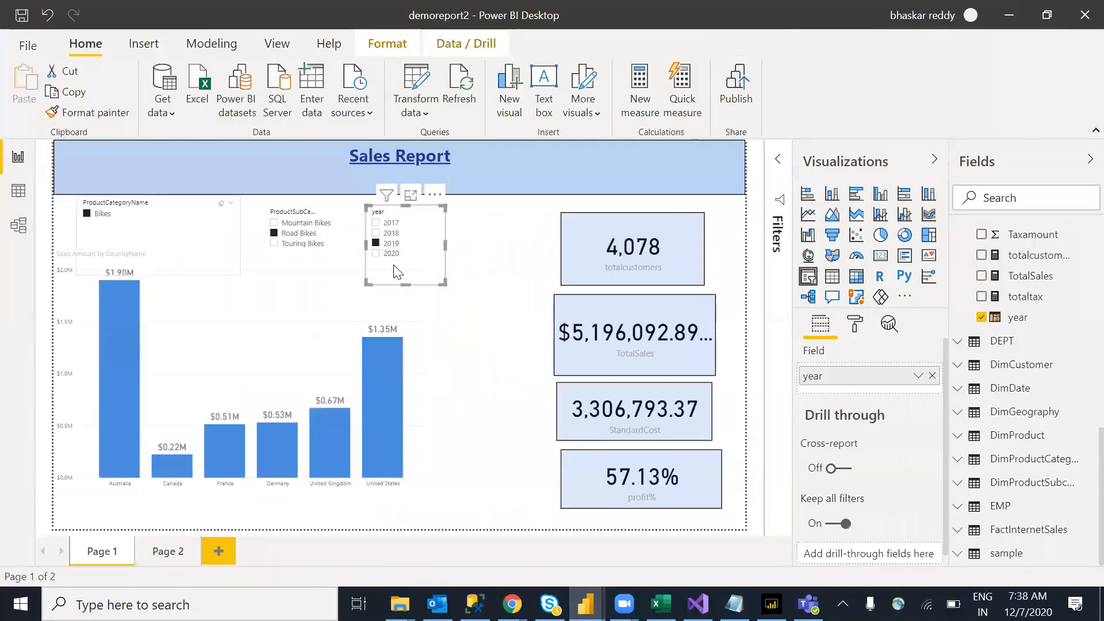
{"action": "left_click", "coordinate": [392, 235]}
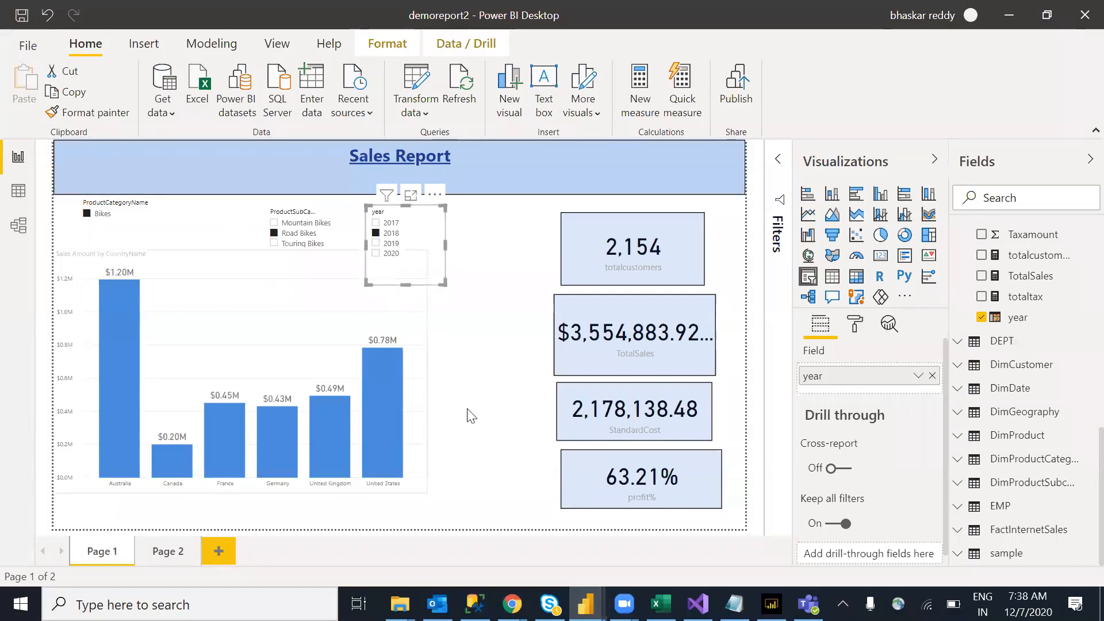
Add a new report page with a CountryName slicer near its upper-left corner and select Canada in it
{"action": "left_click", "coordinate": [218, 551]}
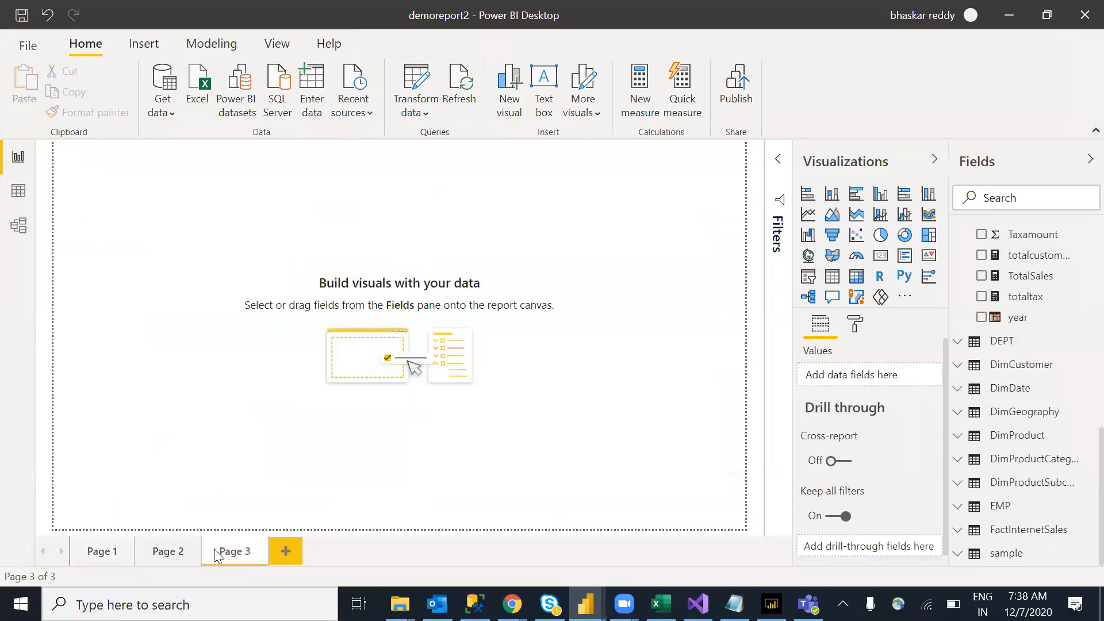
{"action": "left_click", "coordinate": [807, 279]}
{"action": "left_click_drag", "start_coordinate": [150, 237], "coordinate": [242, 287]}
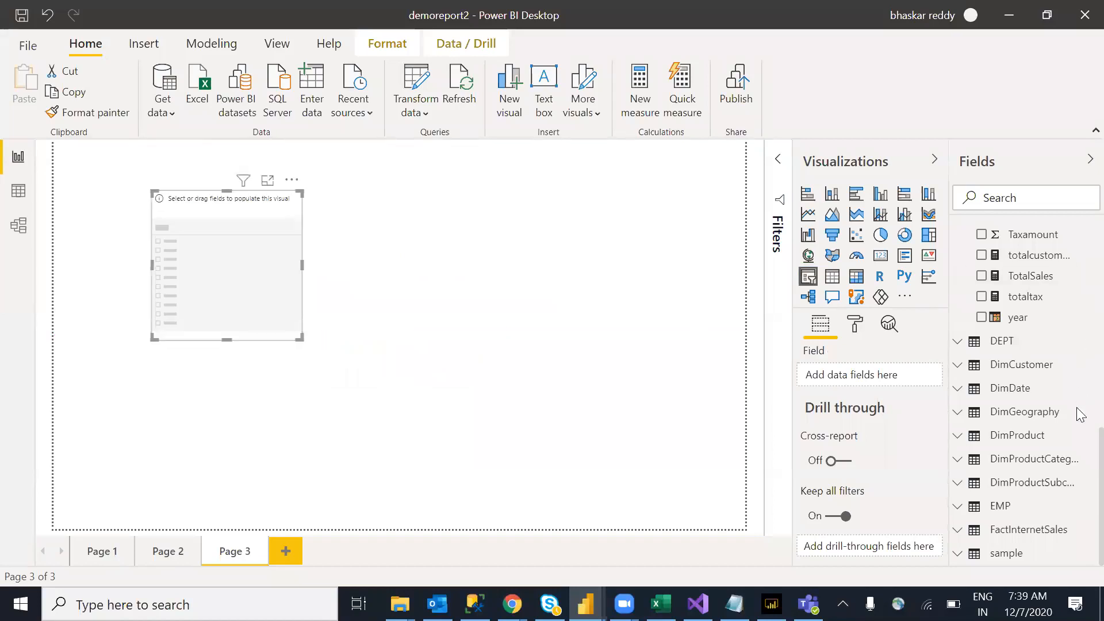
{"action": "scroll", "coordinate": [1080, 296], "scroll_direction": "up", "scroll_amount": 5}
{"action": "scroll", "coordinate": [1077, 276], "scroll_direction": "down", "scroll_amount": 1}
{"action": "scroll", "coordinate": [1065, 254], "scroll_direction": "up", "scroll_amount": 2}
{"action": "left_click_drag", "start_coordinate": [1033, 277], "coordinate": [257, 286]}
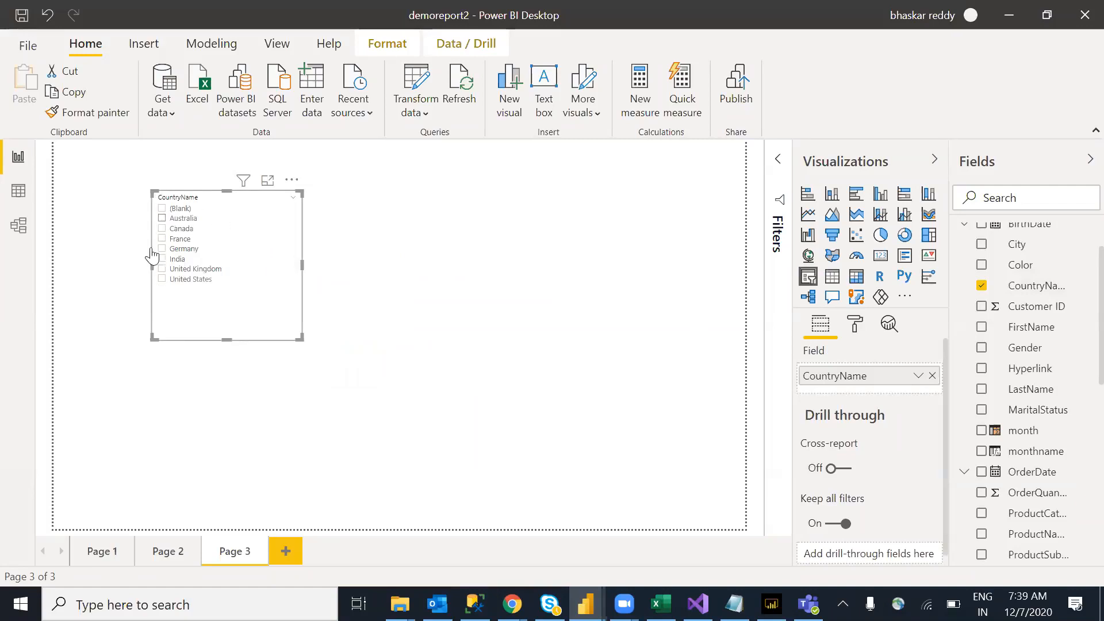
{"action": "left_click", "coordinate": [179, 228]}
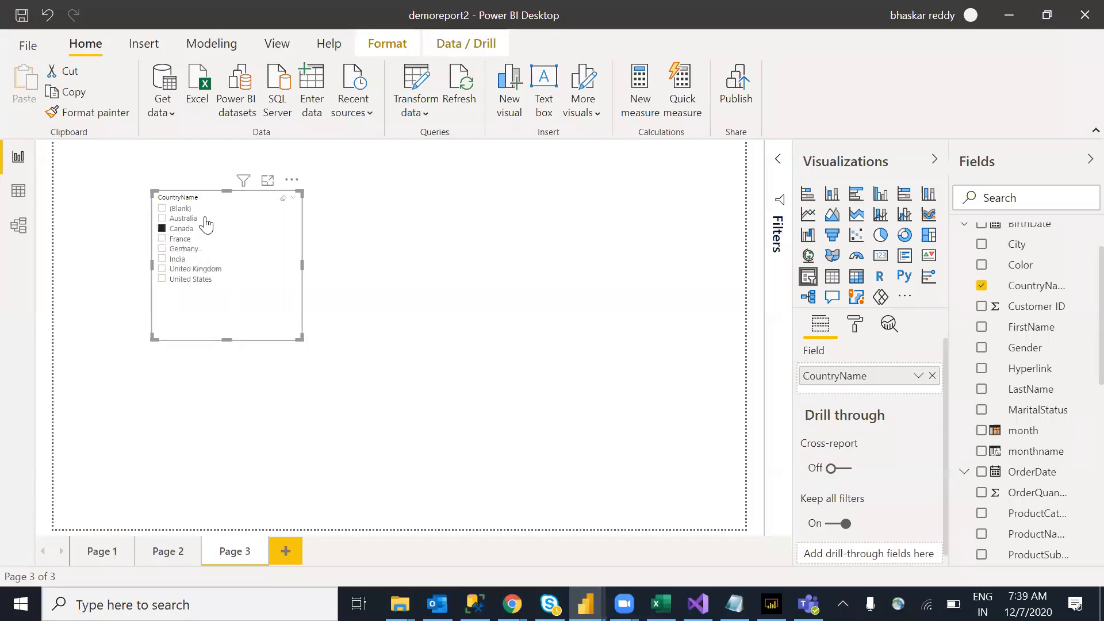
Convert the CountryName slicer to a dropdown shrunk to a single row and select Australia from it
{"action": "left_click", "coordinate": [293, 199]}
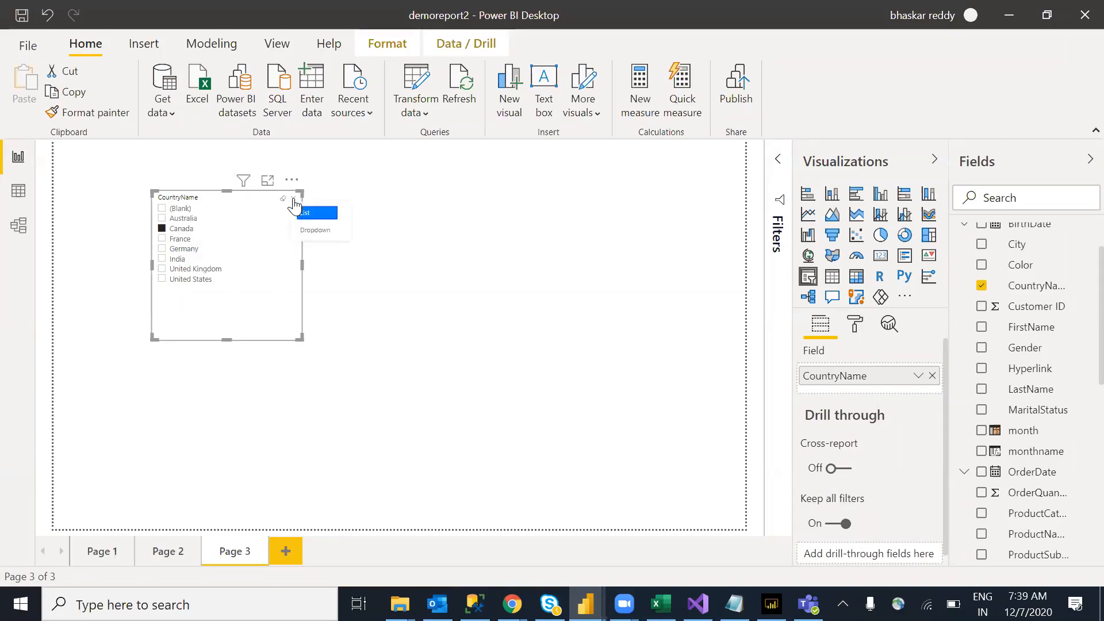
{"action": "left_click", "coordinate": [320, 230]}
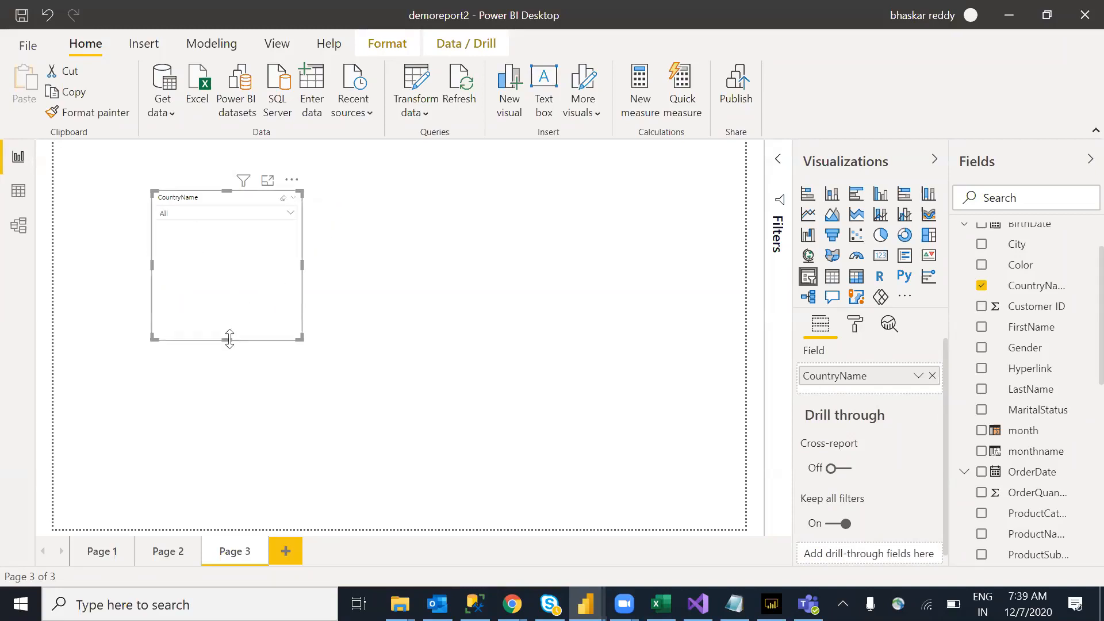
{"action": "left_click_drag", "start_coordinate": [230, 339], "coordinate": [230, 224]}
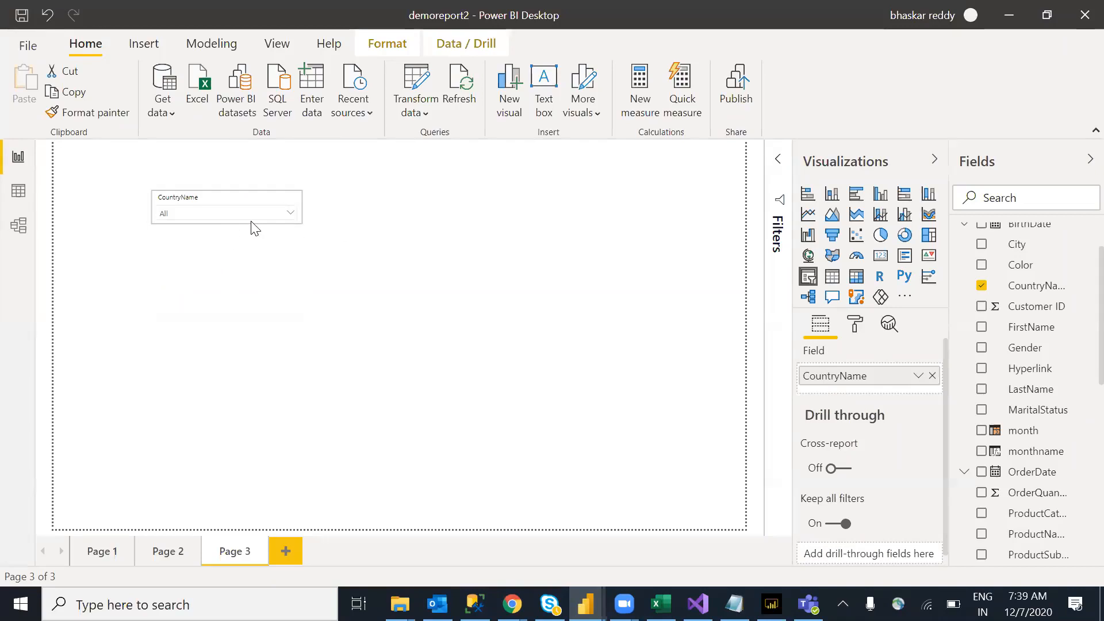
{"action": "left_click", "coordinate": [290, 214]}
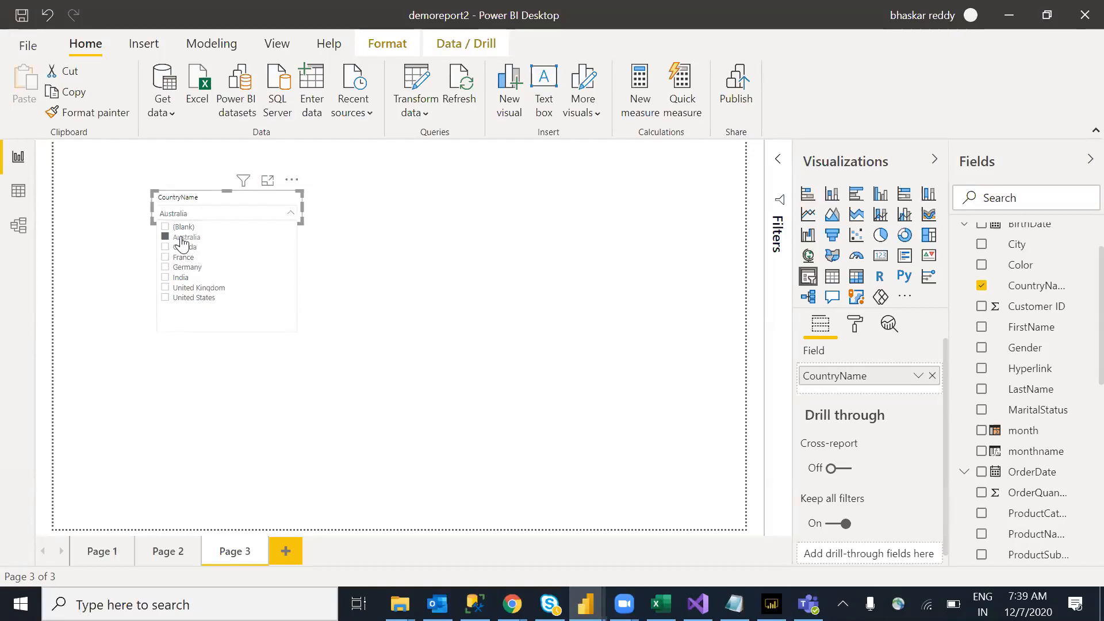
Move the CountryName slicer closer to the page's upper-left corner and add a card below it showing the TotalSales measure
{"action": "left_click_drag", "start_coordinate": [293, 177], "coordinate": [405, 264]}
{"action": "left_click", "coordinate": [557, 287]}
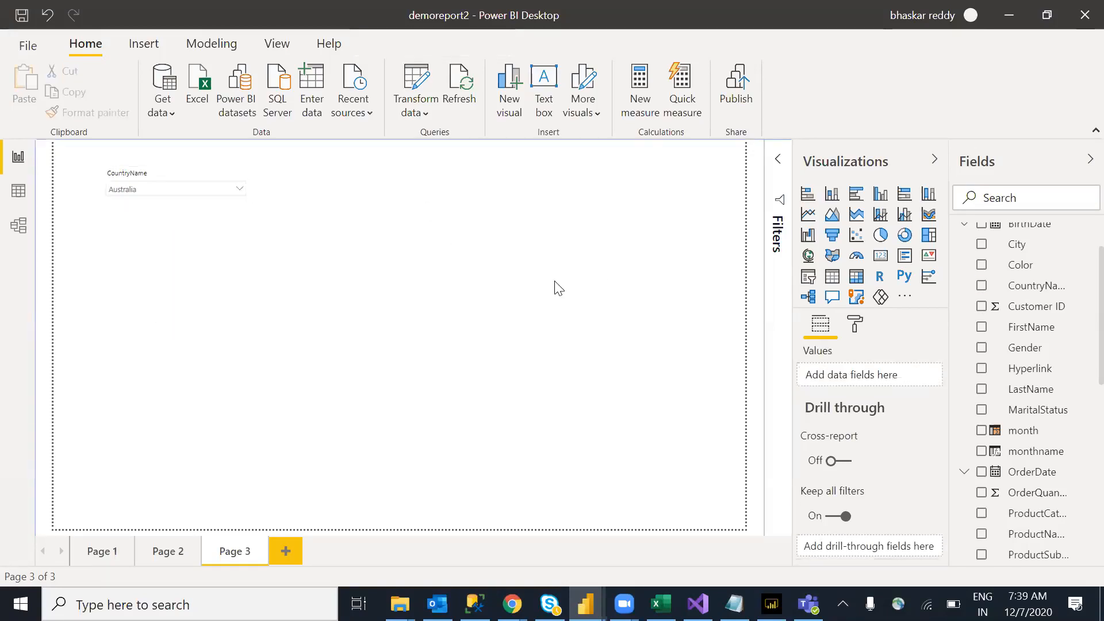
{"action": "left_click", "coordinate": [881, 256]}
{"action": "left_click_drag", "start_coordinate": [197, 293], "coordinate": [322, 350]}
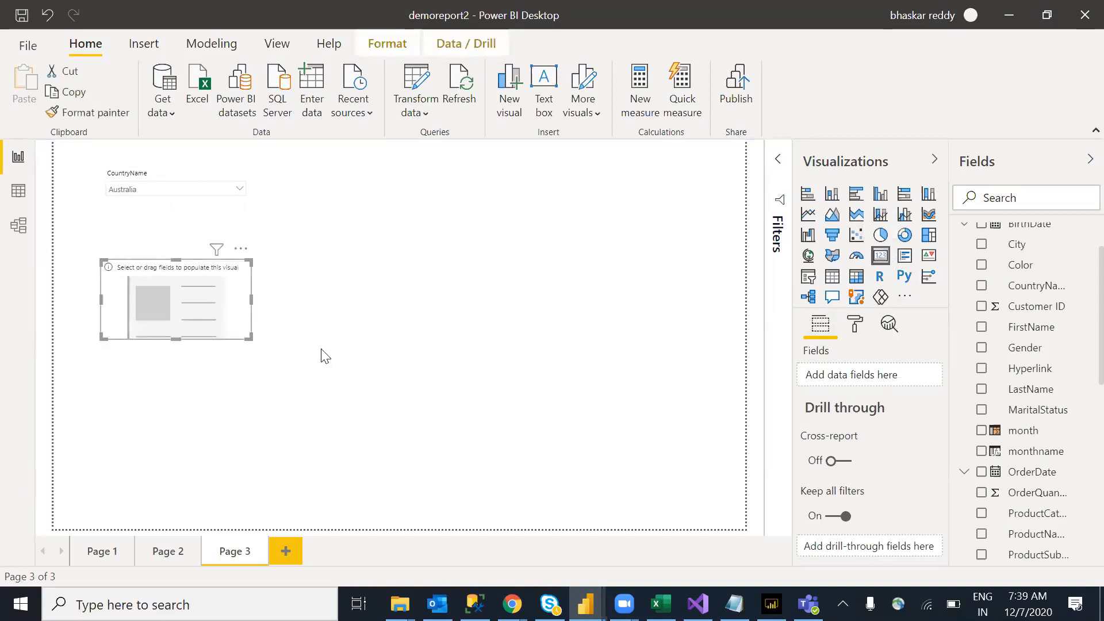
{"action": "left_click_drag", "start_coordinate": [1101, 315], "coordinate": [1100, 467]}
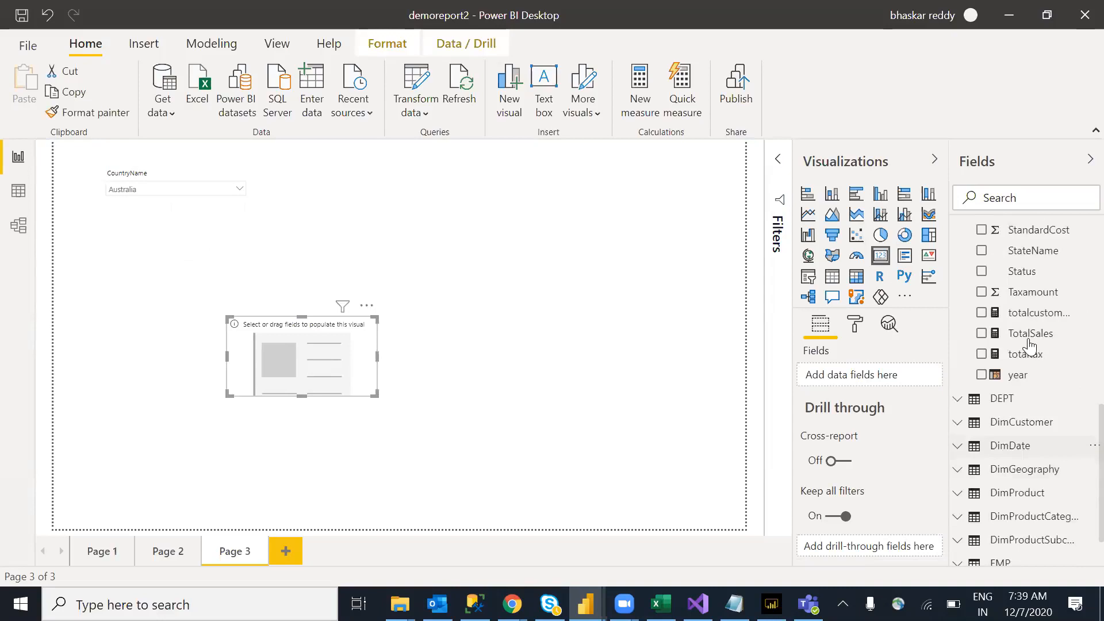
{"action": "left_click_drag", "start_coordinate": [366, 370], "coordinate": [319, 363]}
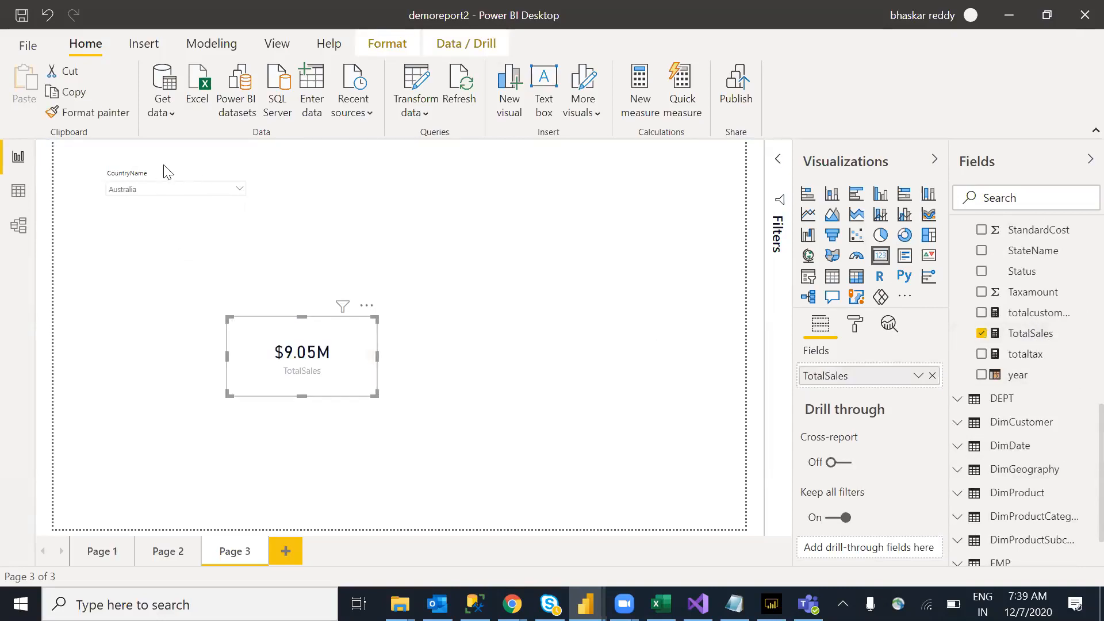
Clear the Australia selection in the CountryName slicer, filter the card by France, and switch the selection to Germany
{"action": "left_click", "coordinate": [234, 199]}
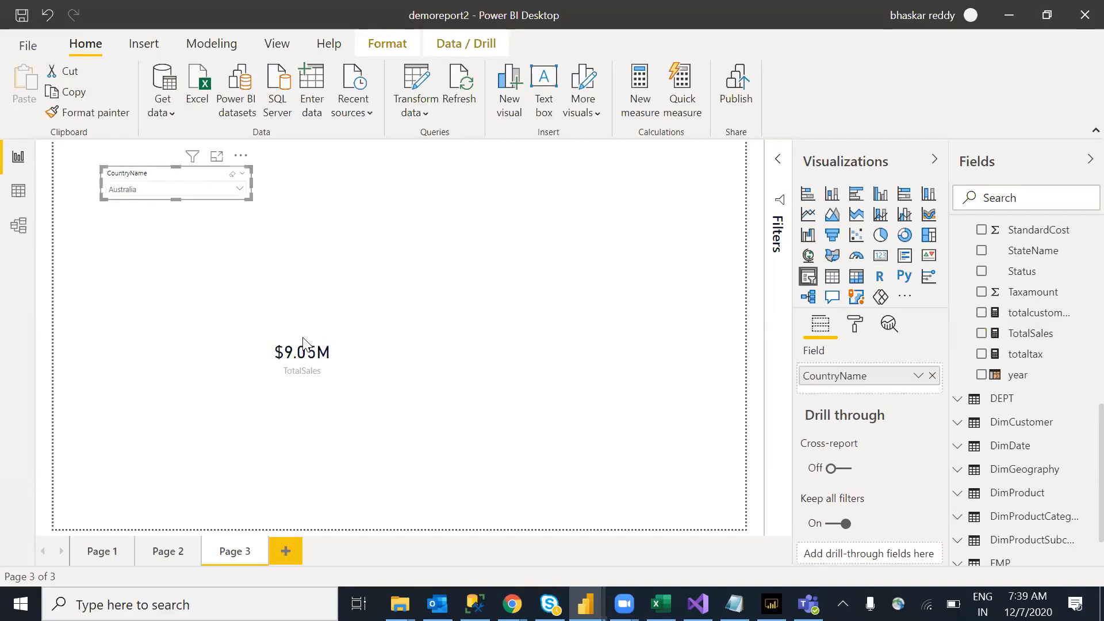
{"action": "left_click", "coordinate": [239, 189]}
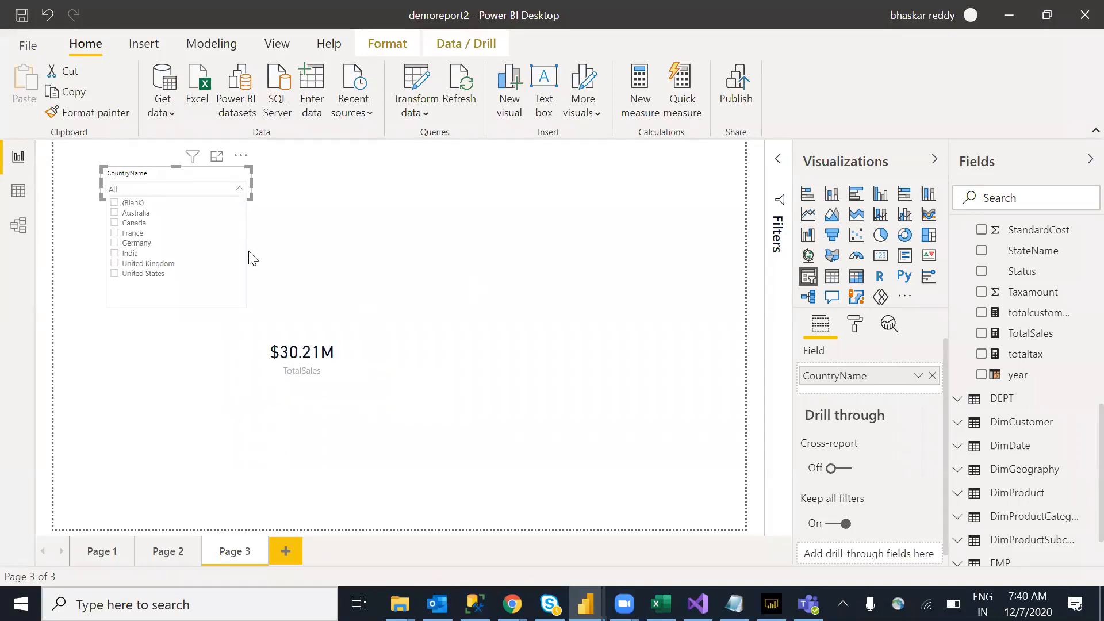
{"action": "left_click", "coordinate": [132, 233]}
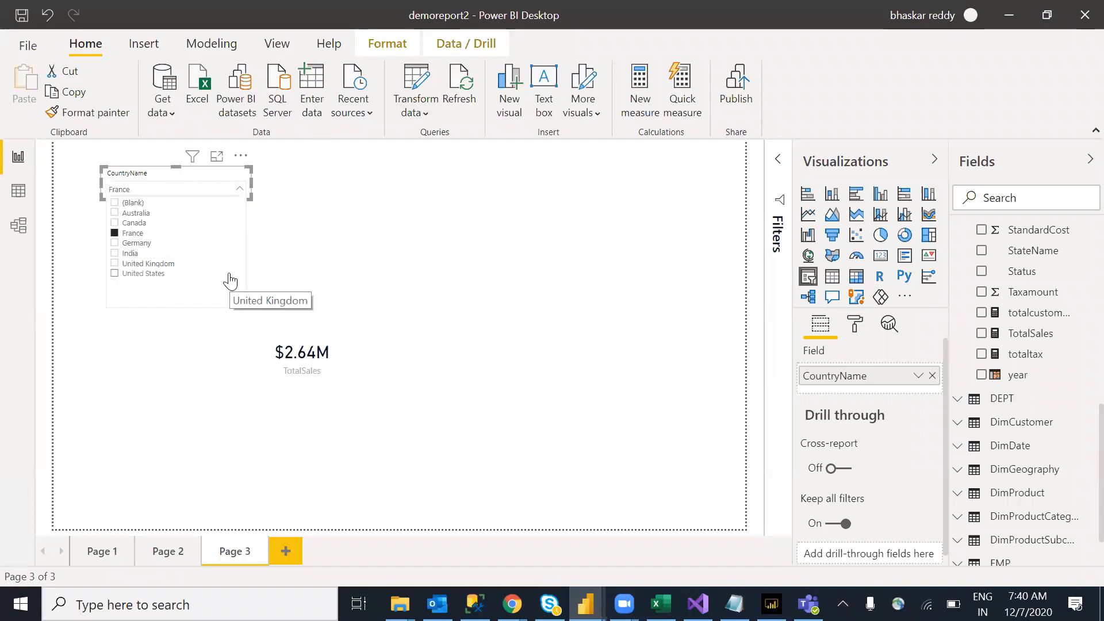
{"action": "left_click", "coordinate": [146, 244]}
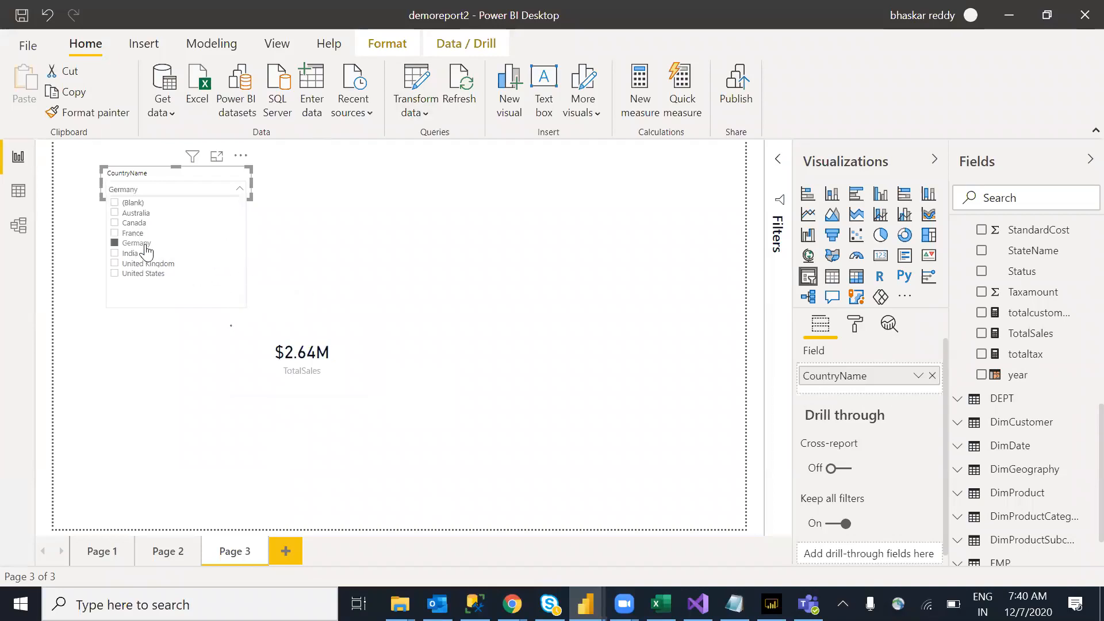
{"action": "left_click", "coordinate": [241, 189]}
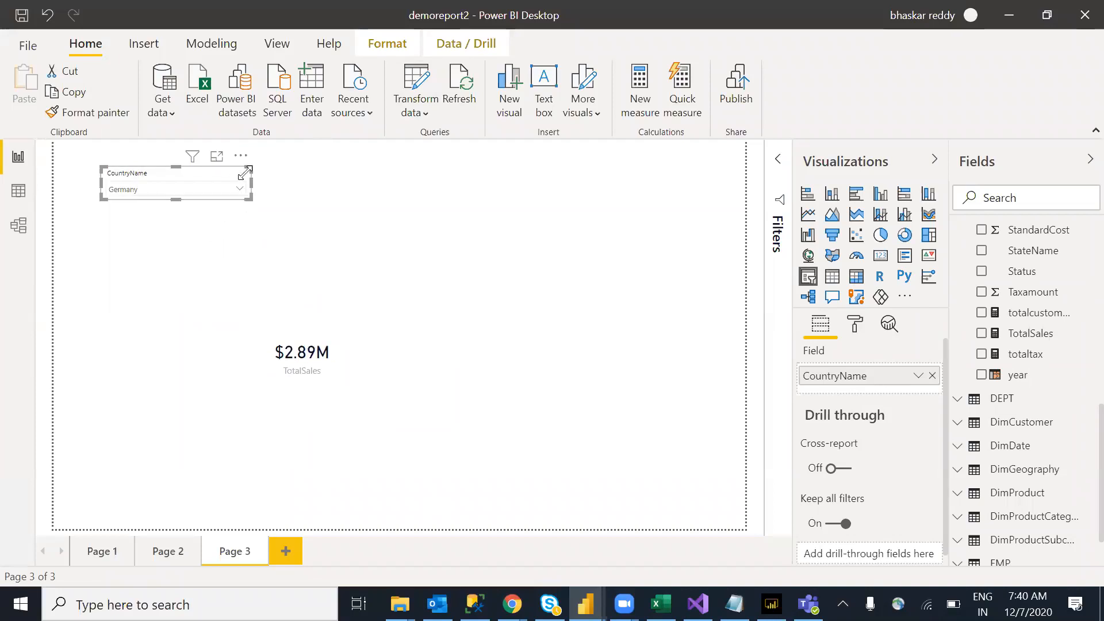
Change the CountryName slicer to the List style and enlarge it enough to fit all the countries
{"action": "left_click", "coordinate": [243, 175]}
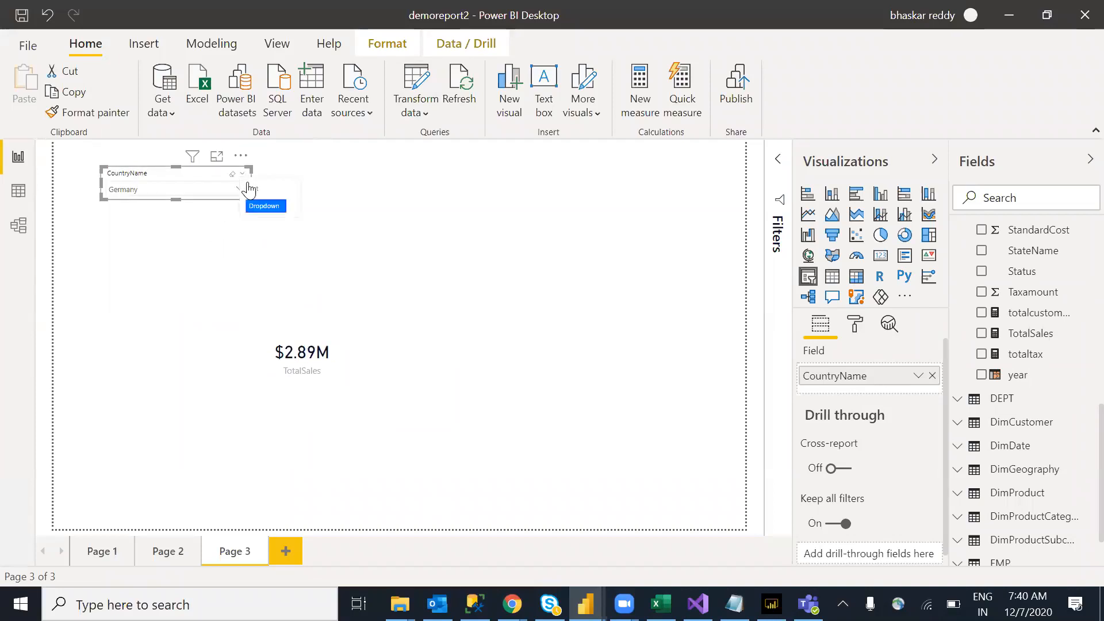
{"action": "left_click", "coordinate": [257, 190]}
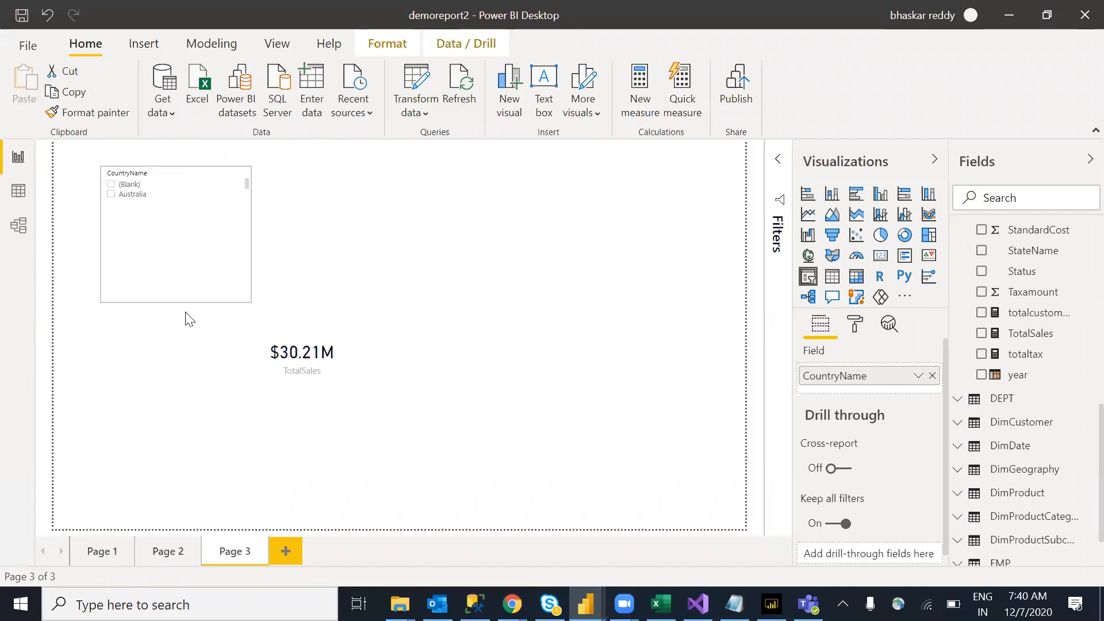
{"action": "left_click", "coordinate": [210, 273]}
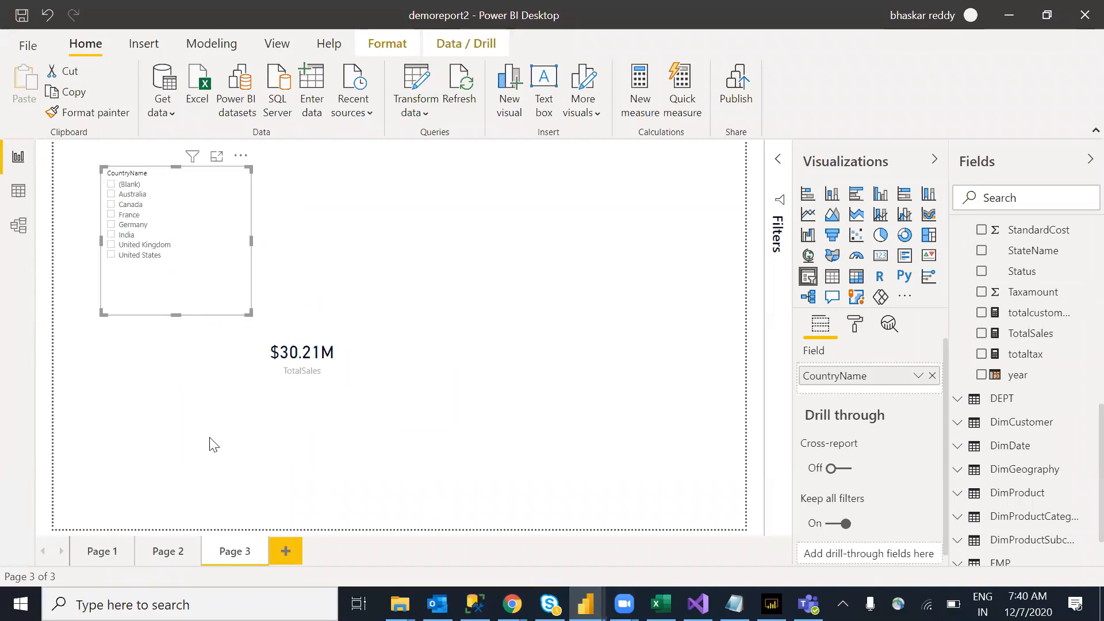
Change the CountryName slicer back to the Dropdown style, expand its country list, and clear any selection
{"action": "left_click", "coordinate": [242, 174]}
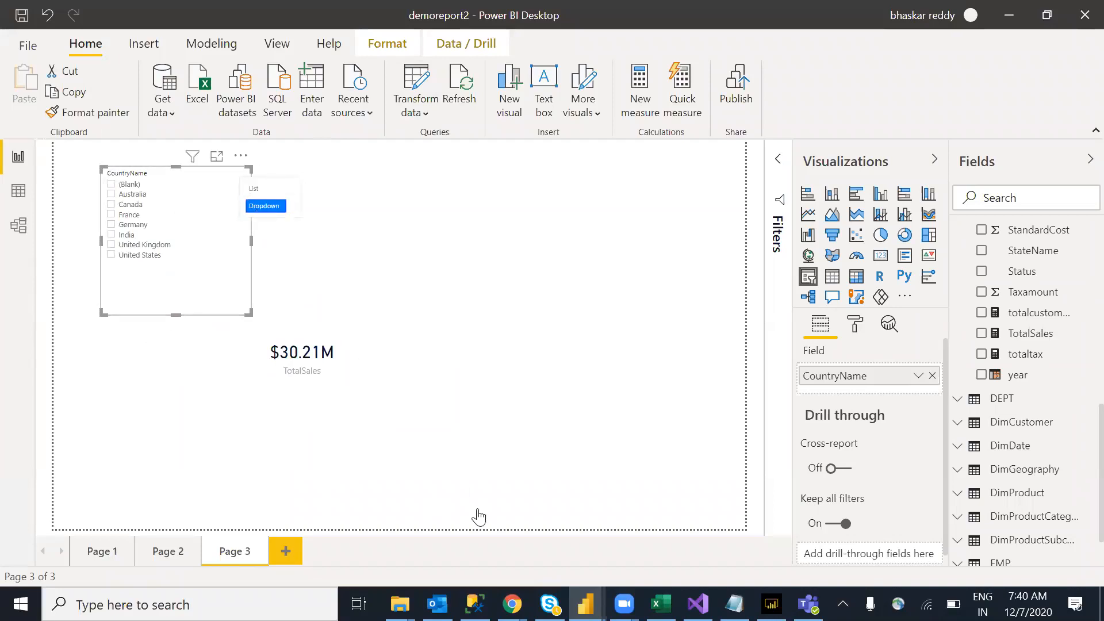
{"action": "left_click", "coordinate": [771, 603]}
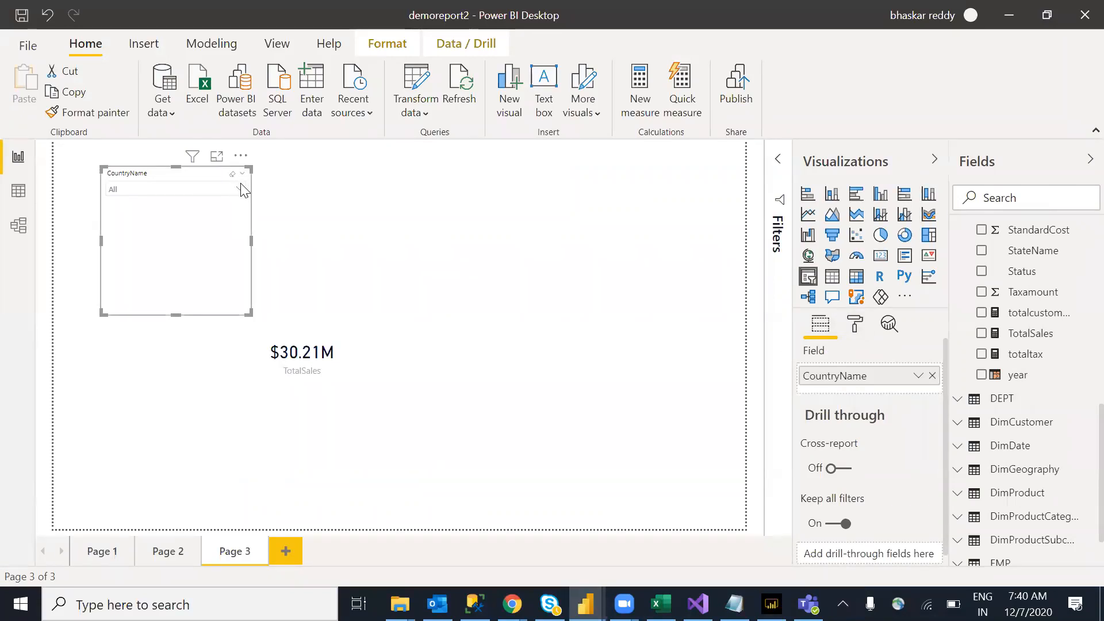
{"action": "left_click", "coordinate": [128, 223]}
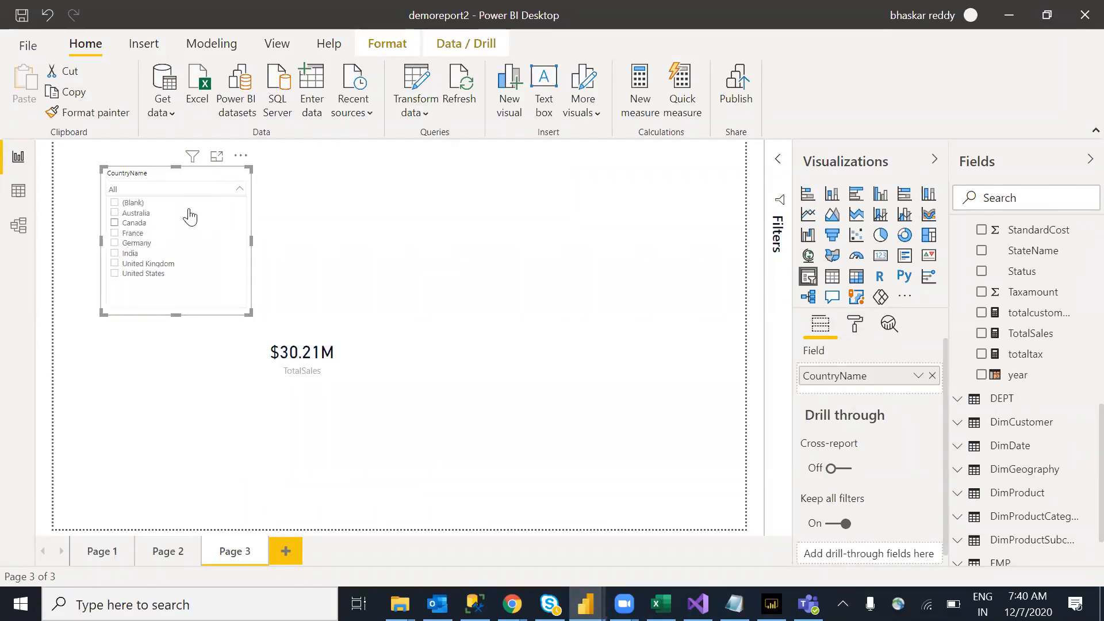
{"action": "left_click", "coordinate": [233, 178]}
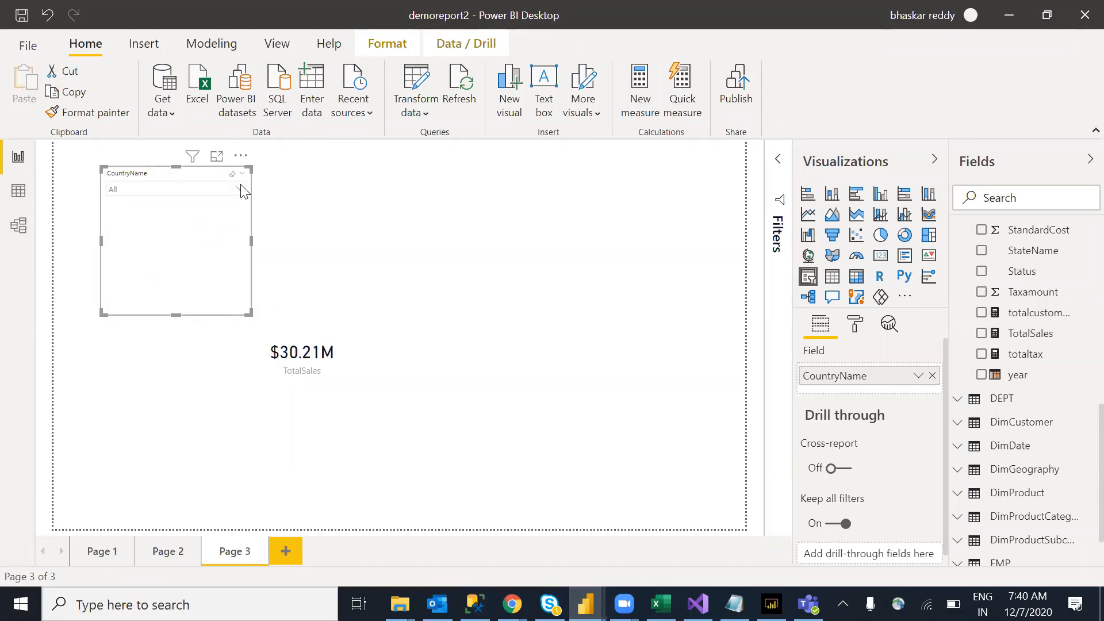
{"action": "left_click", "coordinate": [243, 175]}
Examine the General formatting settings of the CountryName slicer, including its outline and position options
{"action": "left_click", "coordinate": [855, 328]}
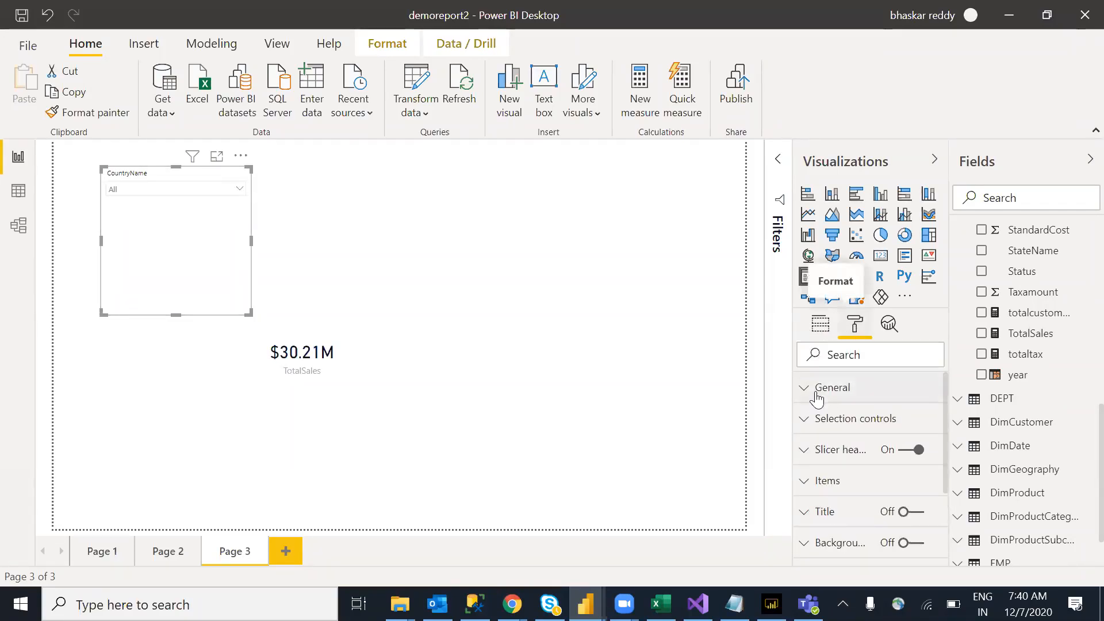
{"action": "left_click", "coordinate": [818, 395]}
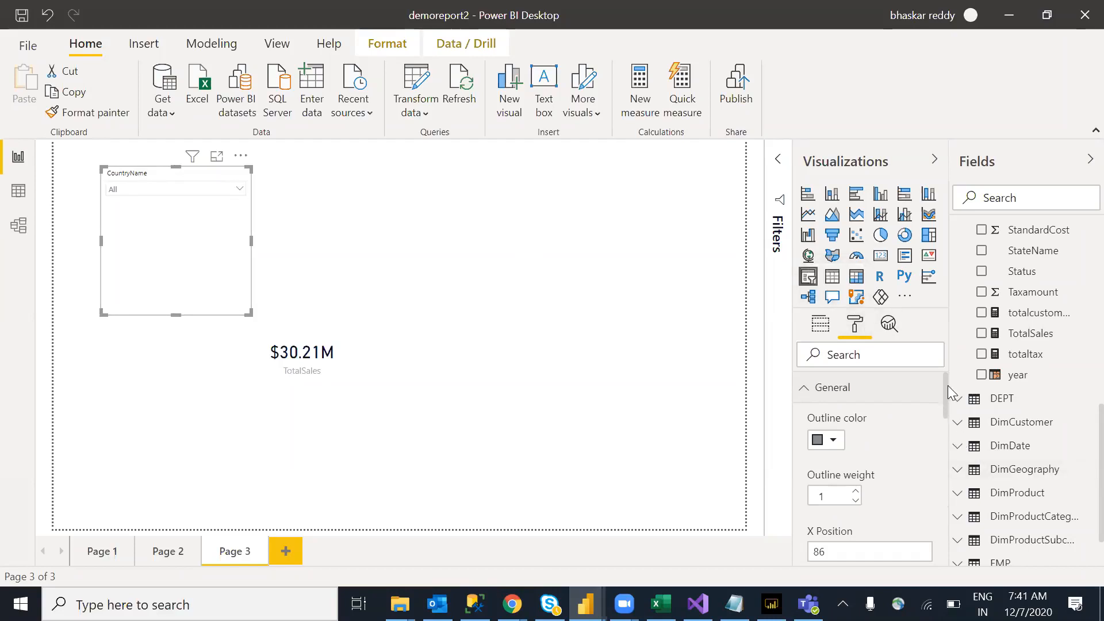
{"action": "mouse_move", "coordinate": [949, 394]}
{"action": "left_mouse_down"}
{"action": "mouse_move", "coordinate": [944, 510]}
{"action": "mouse_move", "coordinate": [944, 378]}
{"action": "left_mouse_up"}
{"action": "left_click", "coordinate": [803, 393]}
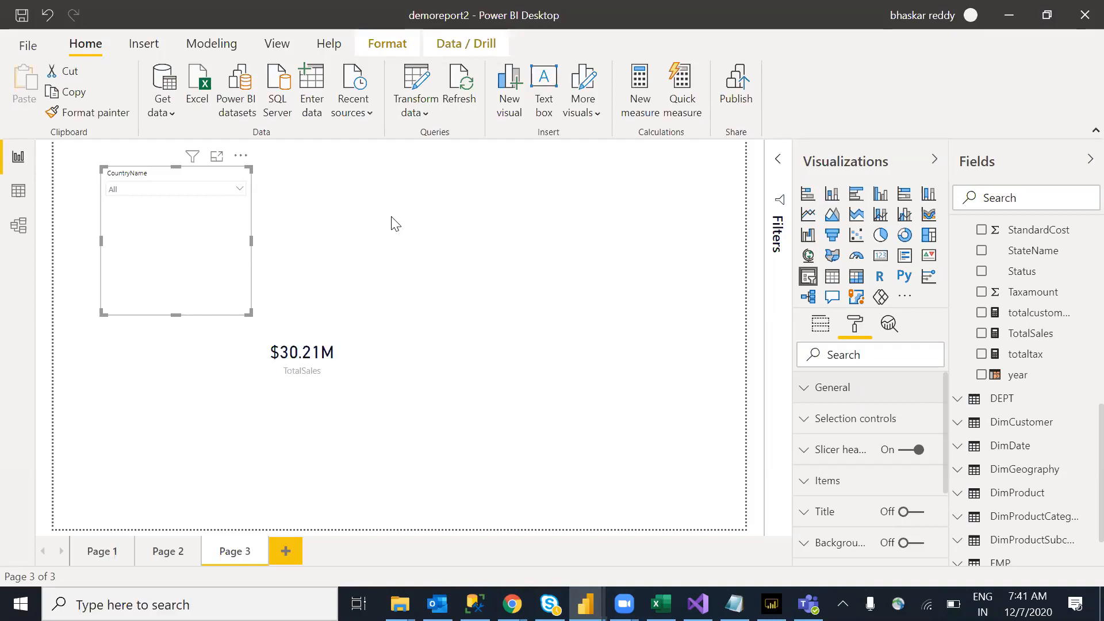
{"action": "left_click_drag", "start_coordinate": [349, 256], "coordinate": [321, 243]}
{"action": "left_click_drag", "start_coordinate": [388, 331], "coordinate": [619, 435]}
{"action": "left_click_drag", "start_coordinate": [657, 392], "coordinate": [590, 385]}
{"action": "mouse_move", "coordinate": [331, 290]}
{"action": "left_mouse_down"}
{"action": "mouse_move", "coordinate": [622, 357]}
{"action": "mouse_move", "coordinate": [656, 391]}
{"action": "mouse_move", "coordinate": [650, 359]}
{"action": "left_mouse_up"}
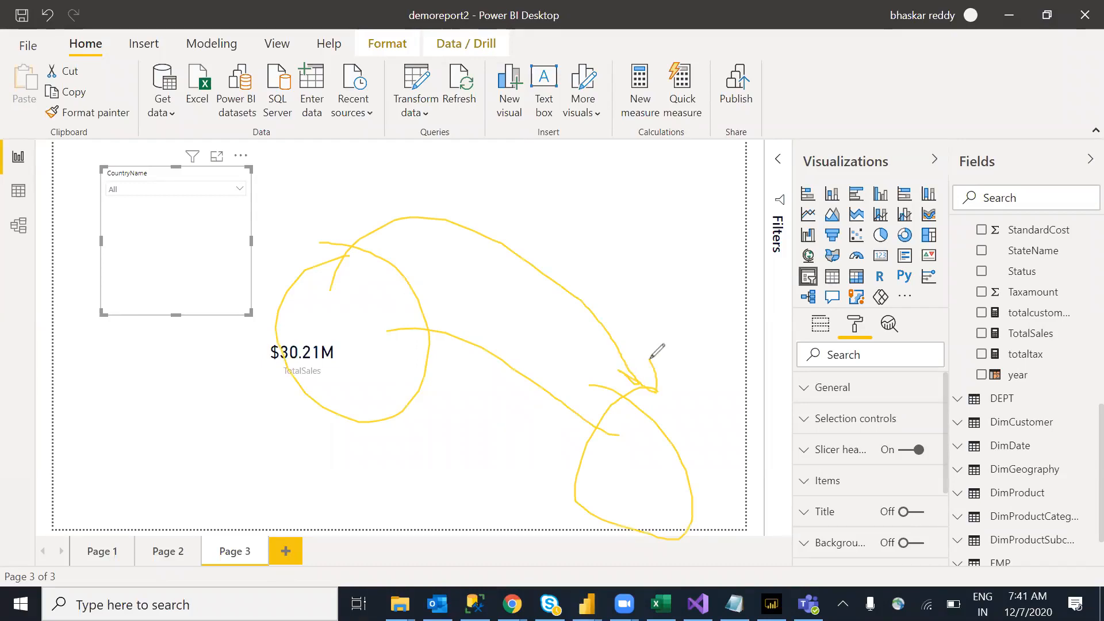
{"action": "mouse_move", "coordinate": [573, 180]}
{"action": "left_mouse_down"}
{"action": "mouse_move", "coordinate": [566, 248]}
{"action": "mouse_move", "coordinate": [614, 206]}
{"action": "mouse_move", "coordinate": [694, 197]}
{"action": "mouse_move", "coordinate": [759, 143]}
{"action": "mouse_move", "coordinate": [816, 260]}
{"action": "mouse_move", "coordinate": [880, 230]}
{"action": "left_mouse_up"}
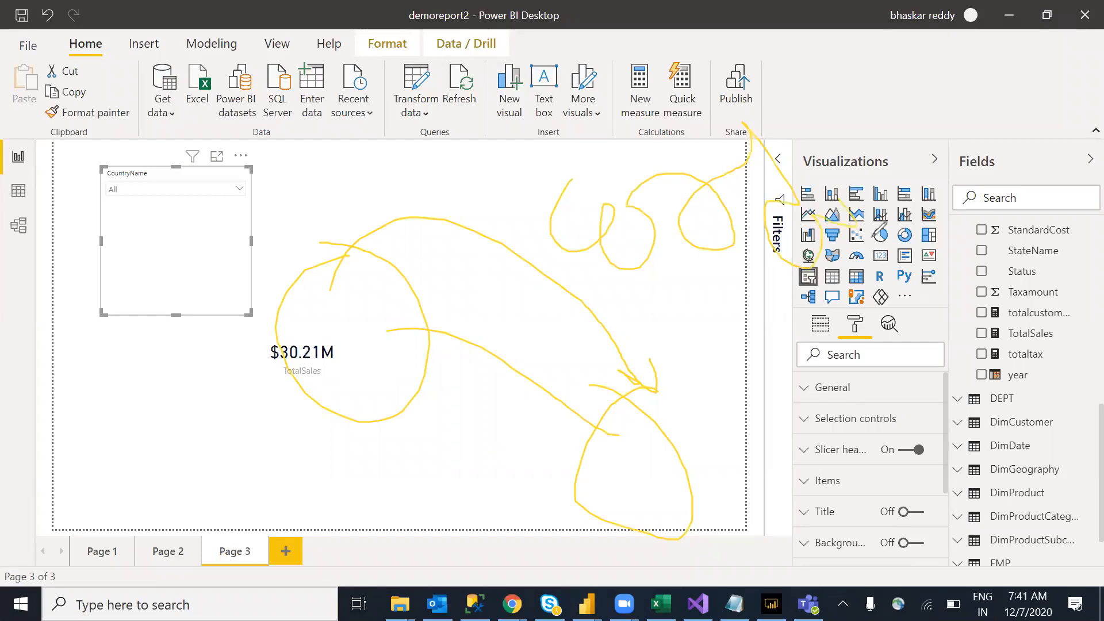
{"action": "mouse_move", "coordinate": [612, 290]}
{"action": "left_mouse_down"}
{"action": "mouse_move", "coordinate": [851, 427]}
{"action": "mouse_move", "coordinate": [774, 204]}
{"action": "left_mouse_up"}
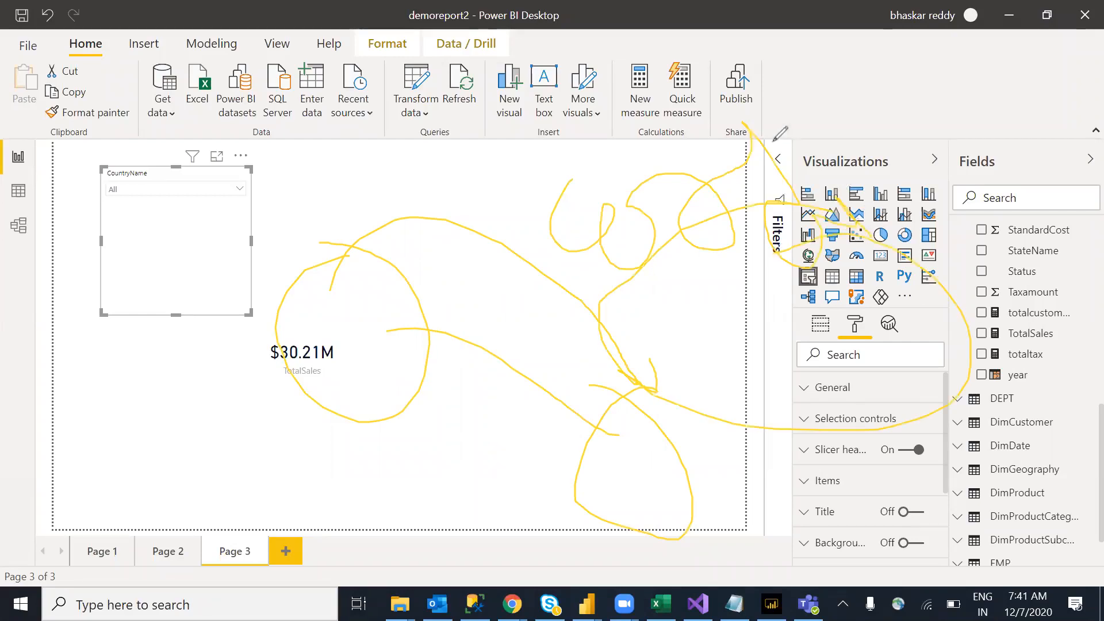
{"action": "key", "text": "e"}
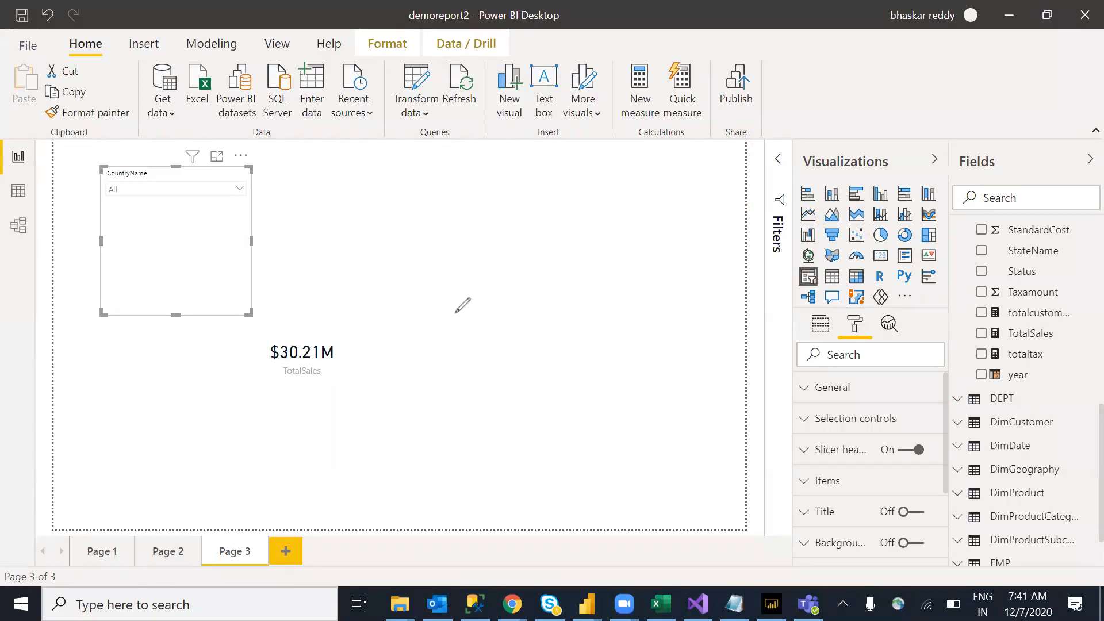
{"action": "left_click_drag", "start_coordinate": [52, 223], "coordinate": [12, 267]}
{"action": "mouse_move", "coordinate": [263, 344]}
{"action": "left_mouse_down"}
{"action": "mouse_move", "coordinate": [279, 467]}
{"action": "mouse_move", "coordinate": [489, 419]}
{"action": "left_mouse_up"}
{"action": "left_click_drag", "start_coordinate": [482, 377], "coordinate": [467, 387]}
{"action": "mouse_move", "coordinate": [925, 303]}
{"action": "left_mouse_down"}
{"action": "mouse_move", "coordinate": [1041, 306]}
{"action": "mouse_move", "coordinate": [997, 300]}
{"action": "left_mouse_up"}
{"action": "mouse_move", "coordinate": [461, 316]}
{"action": "left_mouse_down"}
{"action": "mouse_move", "coordinate": [966, 231]}
{"action": "mouse_move", "coordinate": [488, 357]}
{"action": "mouse_move", "coordinate": [456, 286]}
{"action": "left_mouse_up"}
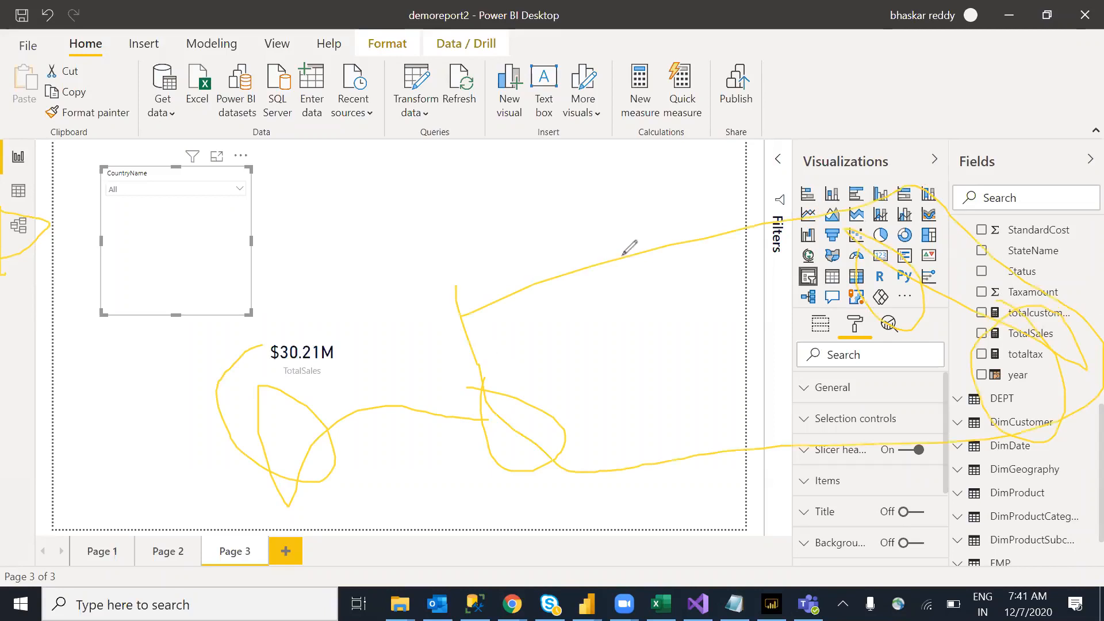
{"action": "key", "text": "e"}
{"action": "key", "text": "Escape"}
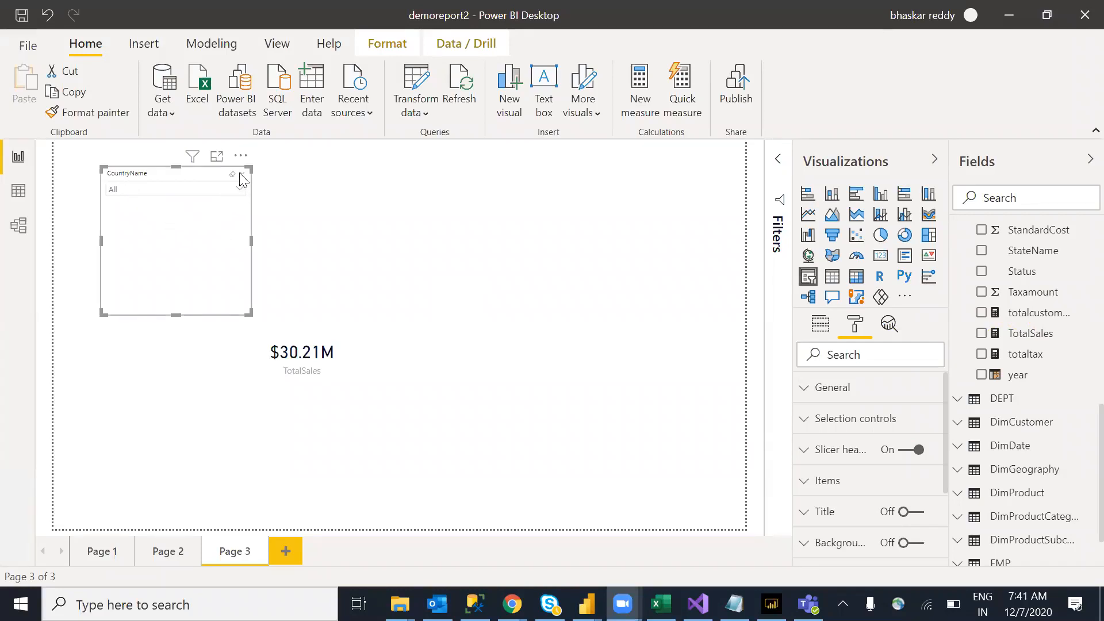
Clear the CountryName slicer's selections and set its outline weight to 4 with a red theme color
{"action": "left_click", "coordinate": [232, 177]}
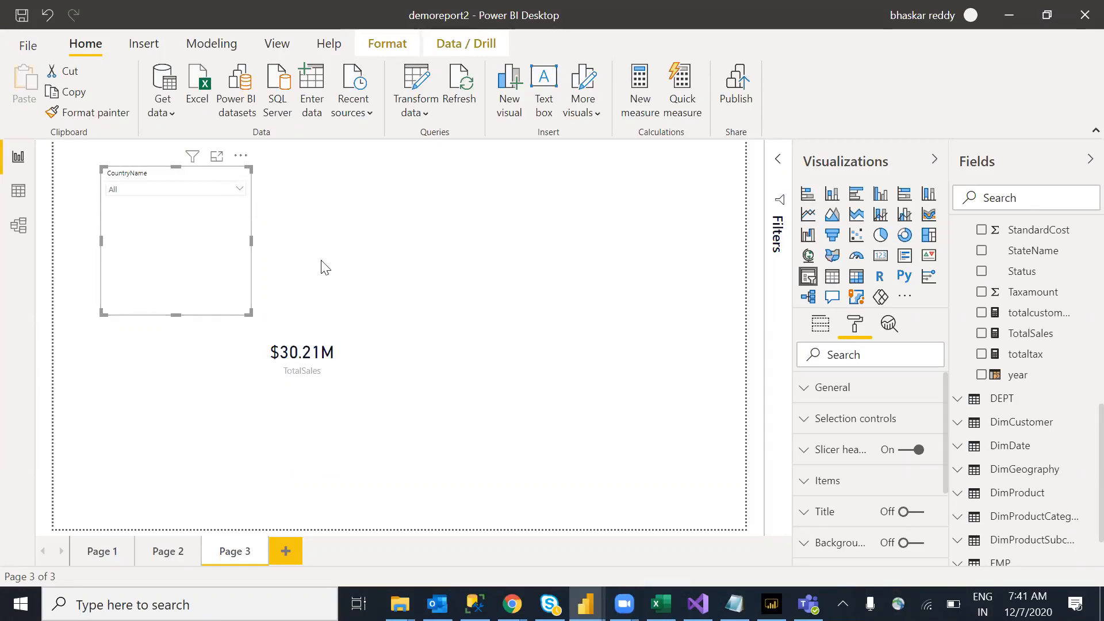
{"action": "left_click", "coordinate": [816, 391]}
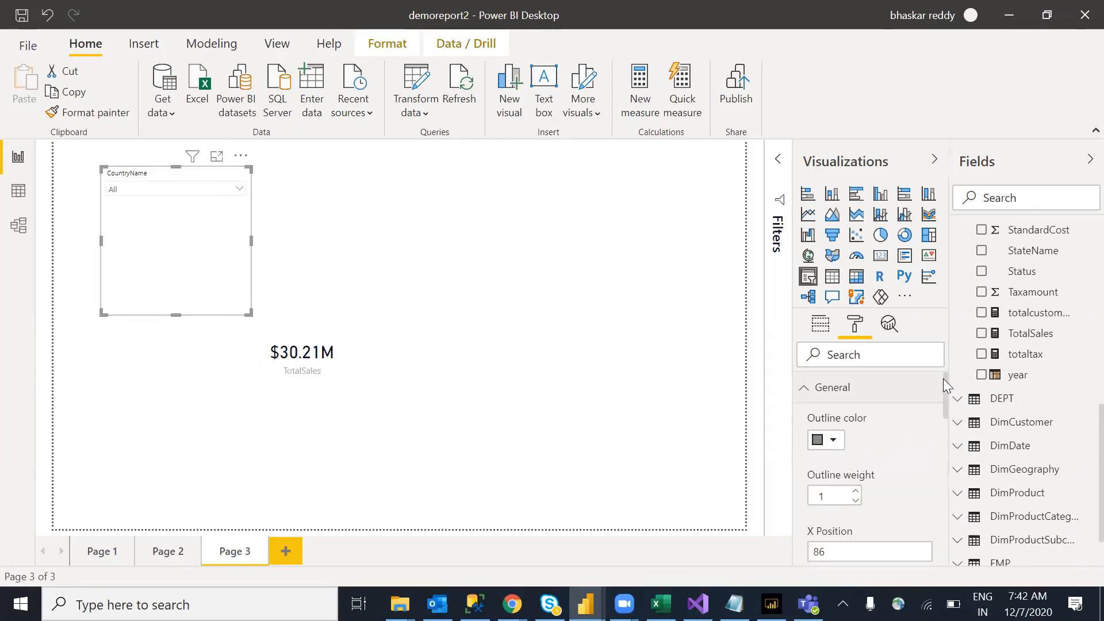
{"action": "scroll", "coordinate": [943, 378], "scroll_direction": "down", "scroll_amount": 3}
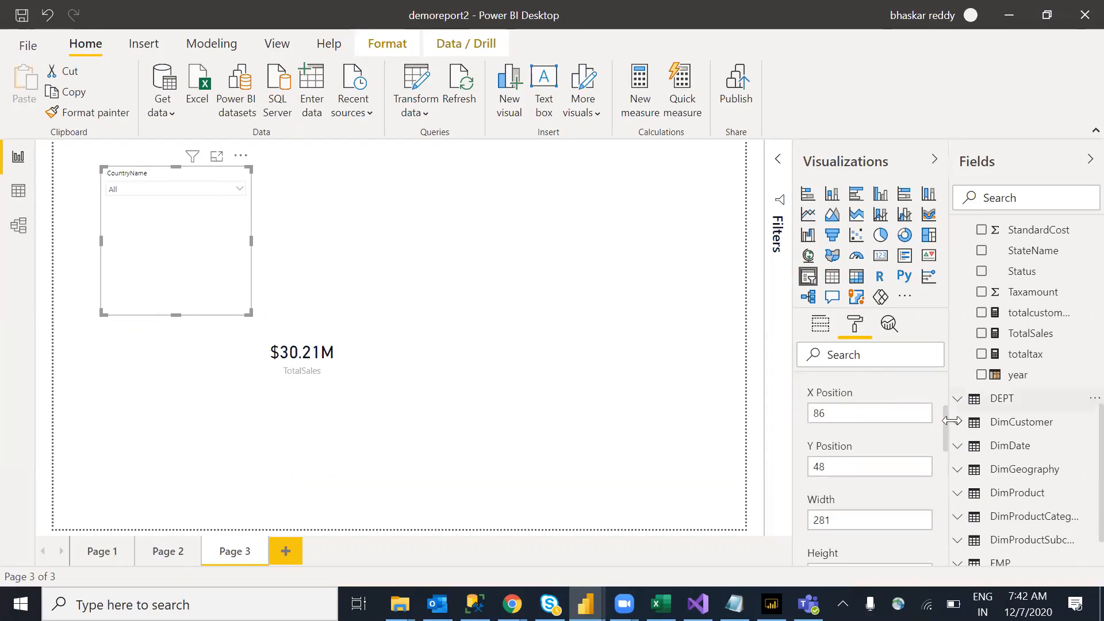
{"action": "left_click_drag", "start_coordinate": [948, 421], "coordinate": [948, 352]}
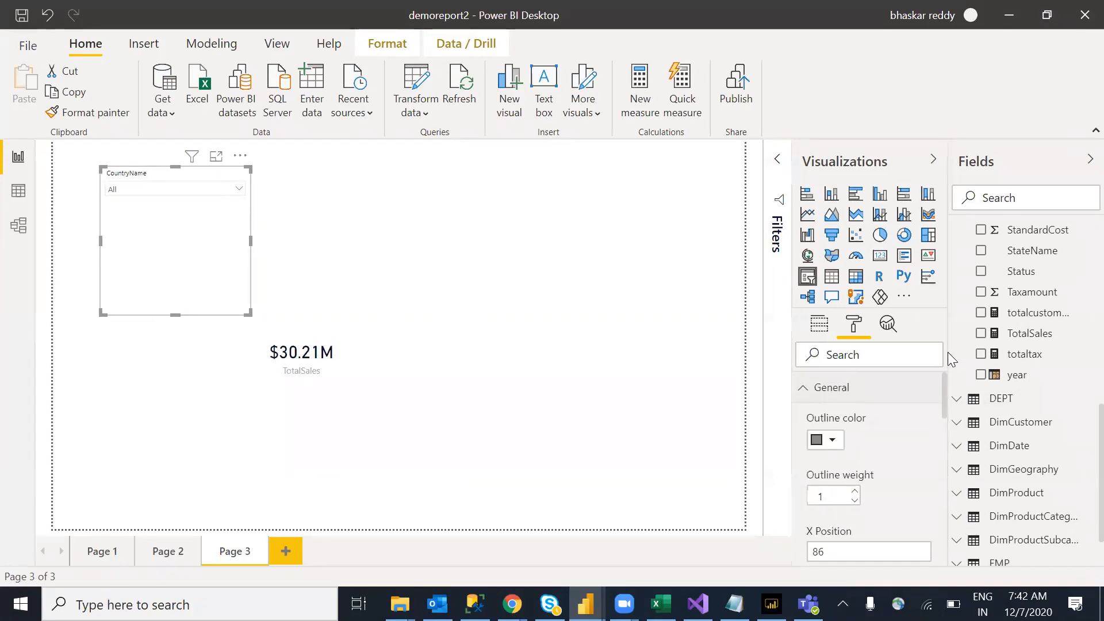
{"action": "left_click", "coordinate": [854, 492]}
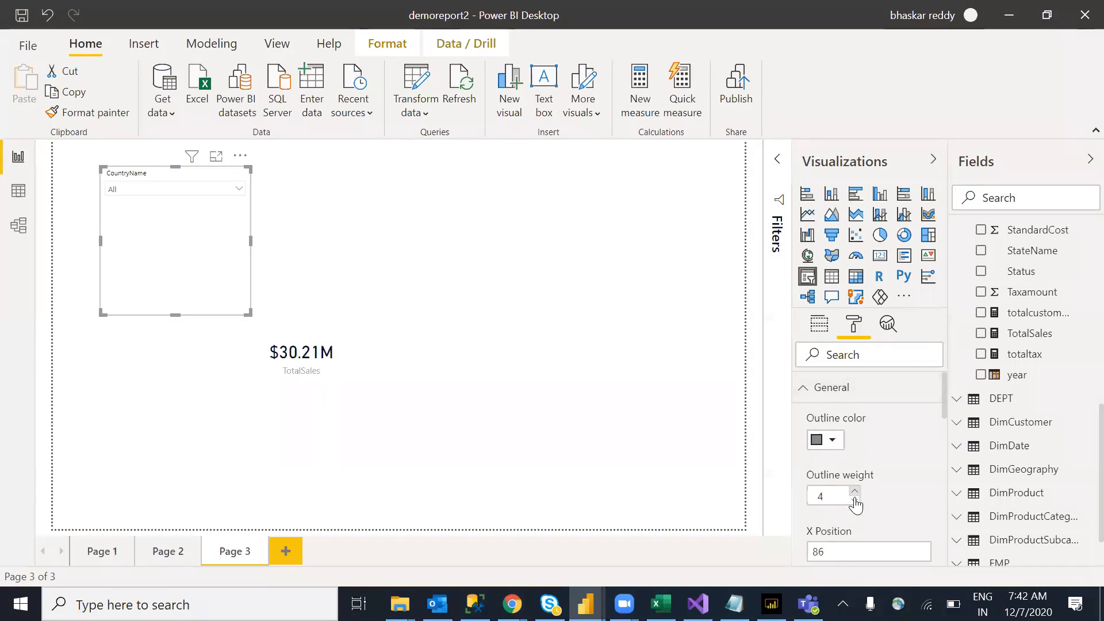
{"action": "left_click", "coordinate": [835, 441]}
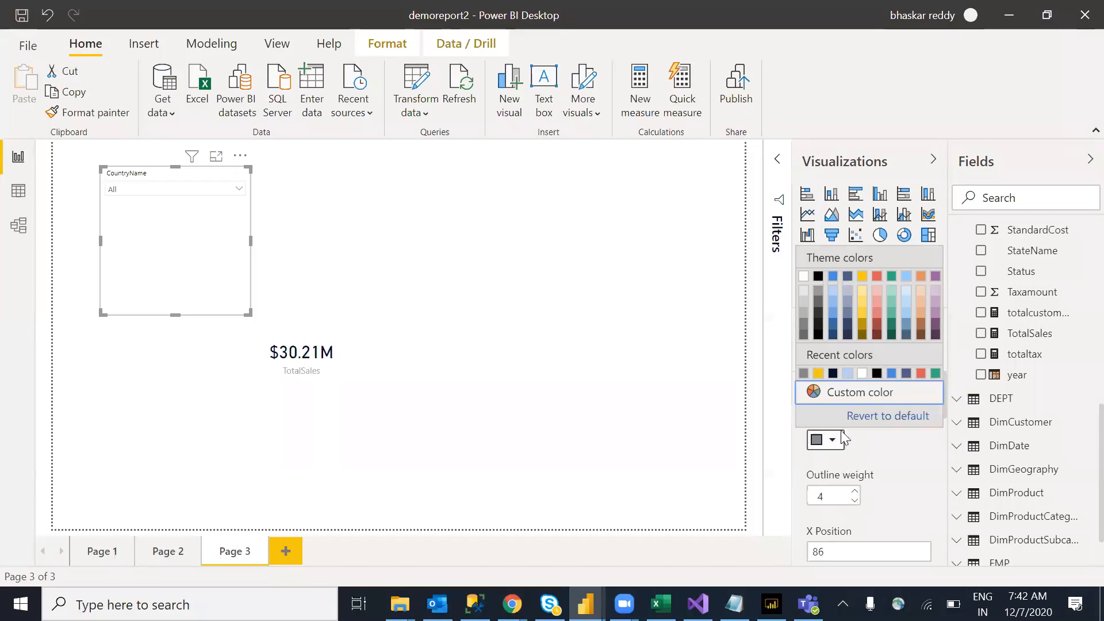
{"action": "left_click", "coordinate": [877, 276]}
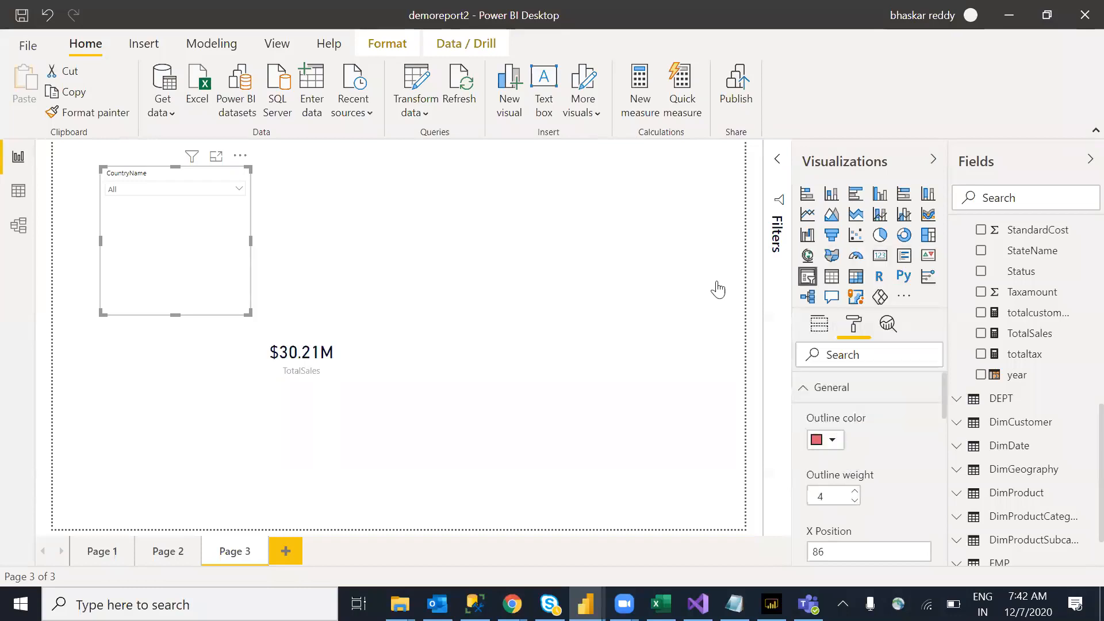
Change the CountryName slicer to the List style, about 254 high, and move it directly above the TotalSales card
{"action": "left_click", "coordinate": [238, 190]}
{"action": "scroll", "coordinate": [947, 402], "scroll_direction": "down", "scroll_amount": 5}
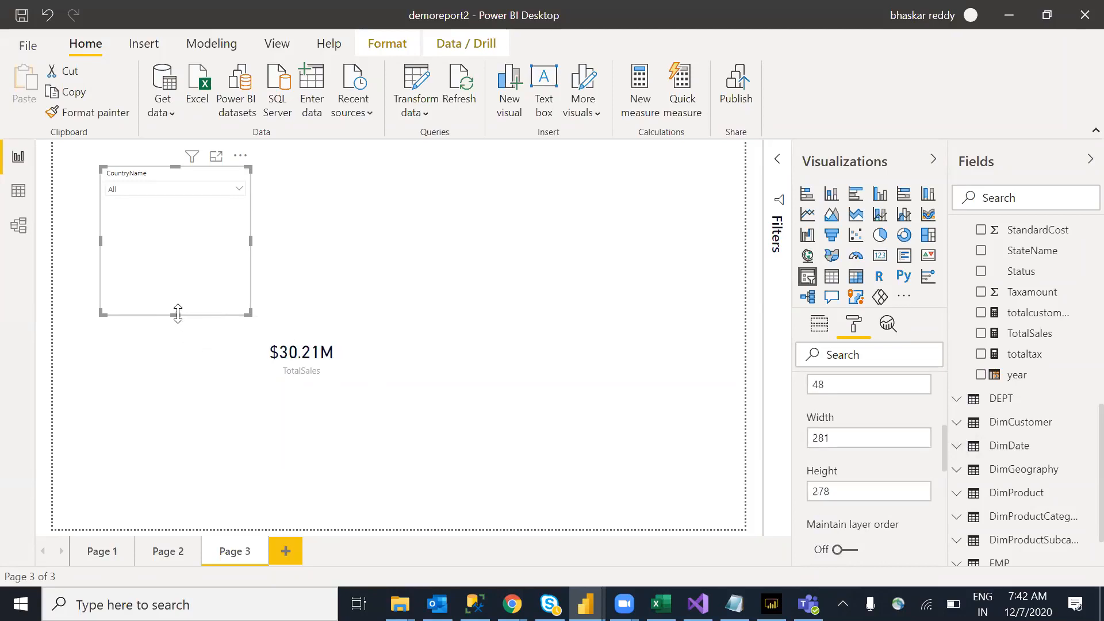
{"action": "left_click_drag", "start_coordinate": [180, 293], "coordinate": [184, 229]}
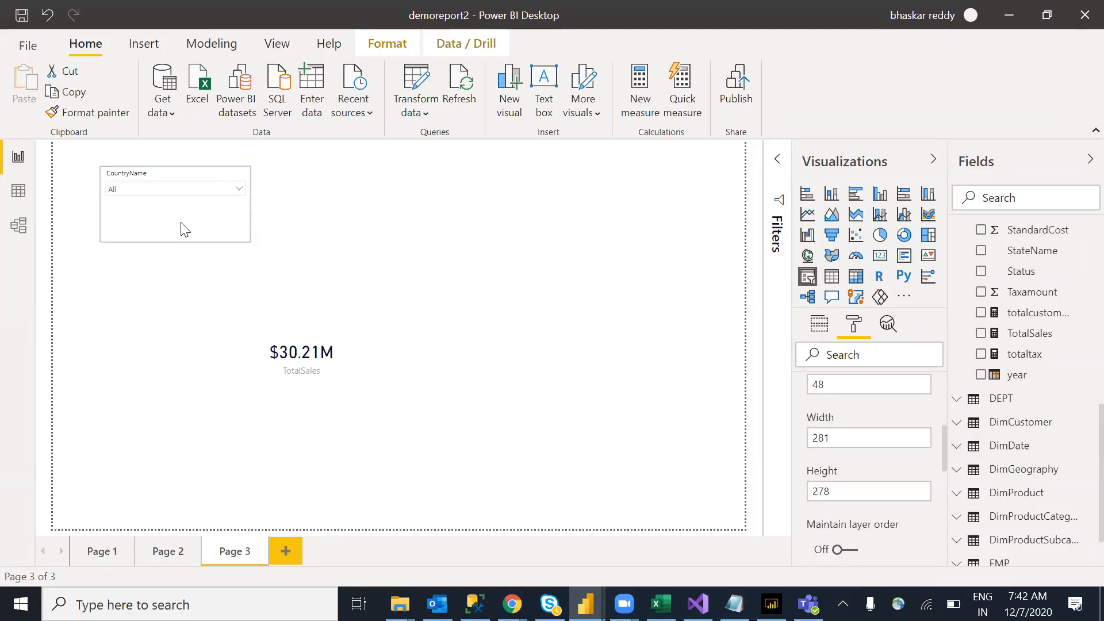
{"action": "left_click", "coordinate": [243, 173]}
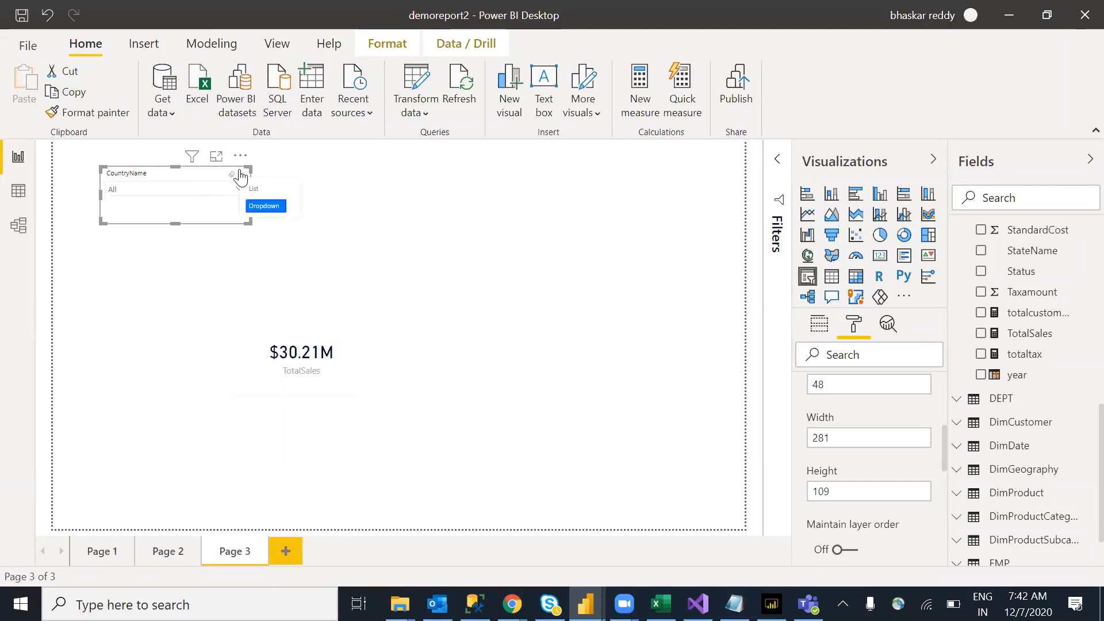
{"action": "left_click", "coordinate": [264, 188]}
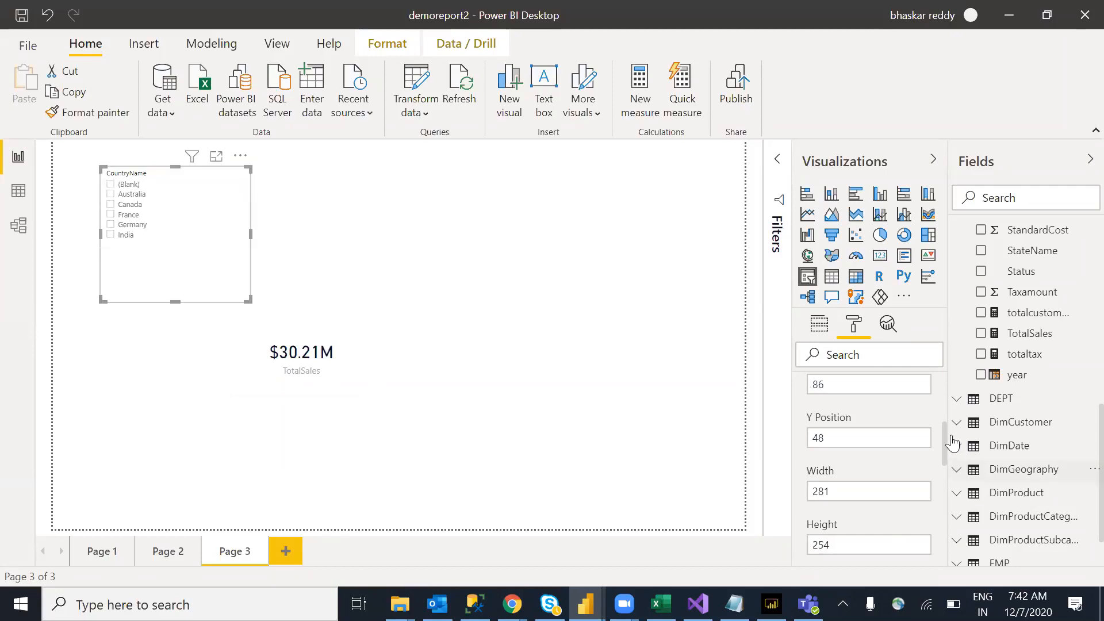
{"action": "left_click_drag", "start_coordinate": [233, 264], "coordinate": [359, 264]}
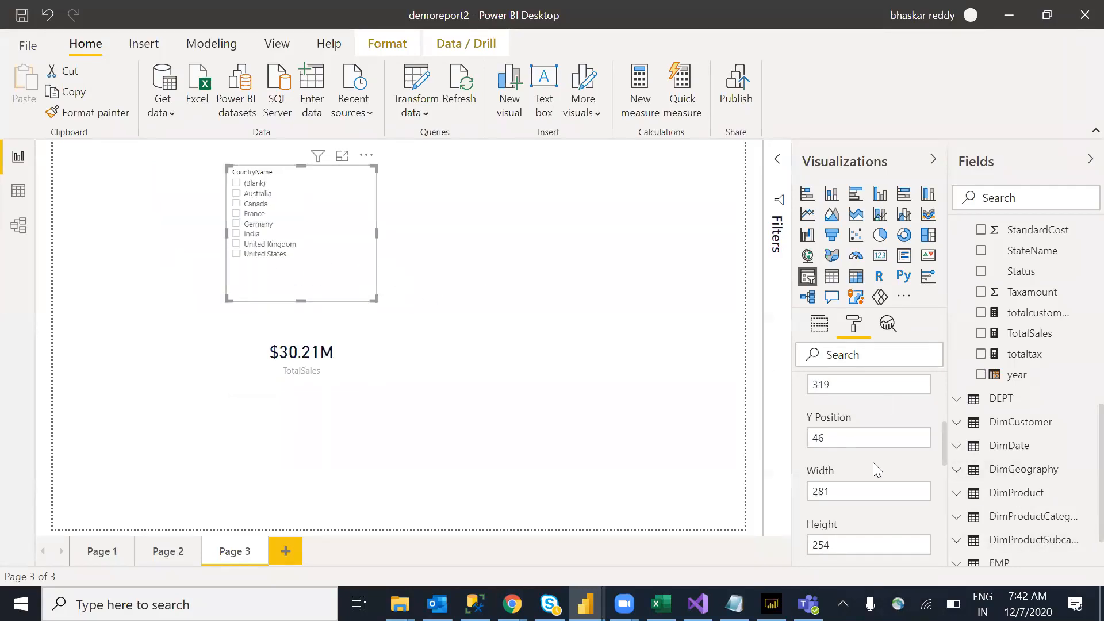
Set the CountryName slicer's orientation to Horizontal and widen it to spread out the country tiles
{"action": "left_click_drag", "start_coordinate": [944, 431], "coordinate": [947, 388]}
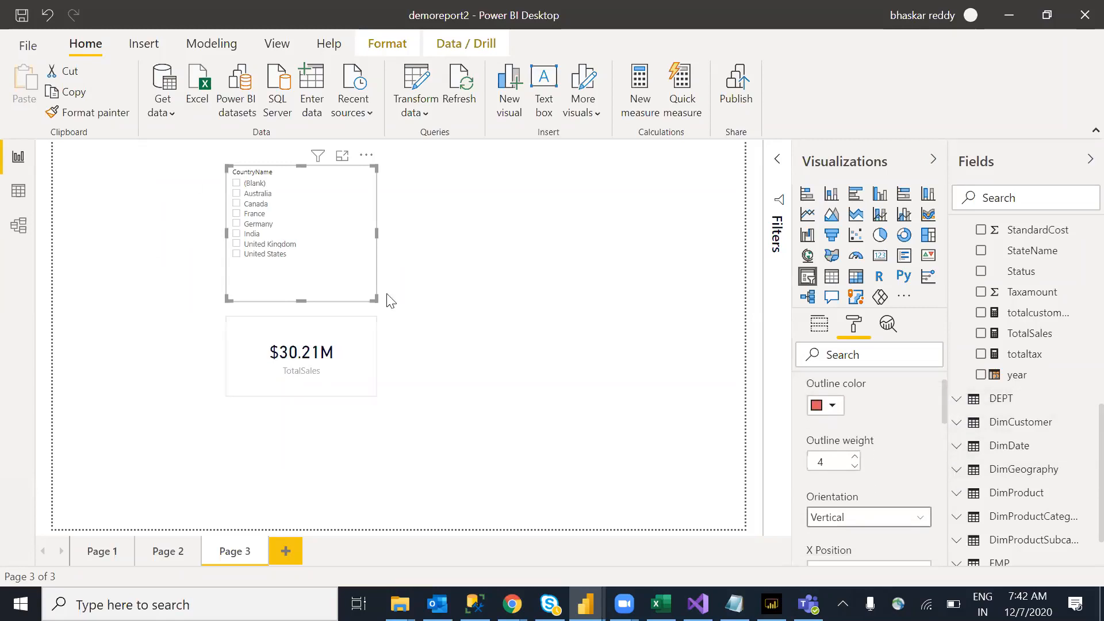
{"action": "left_click_drag", "start_coordinate": [945, 396], "coordinate": [945, 392]}
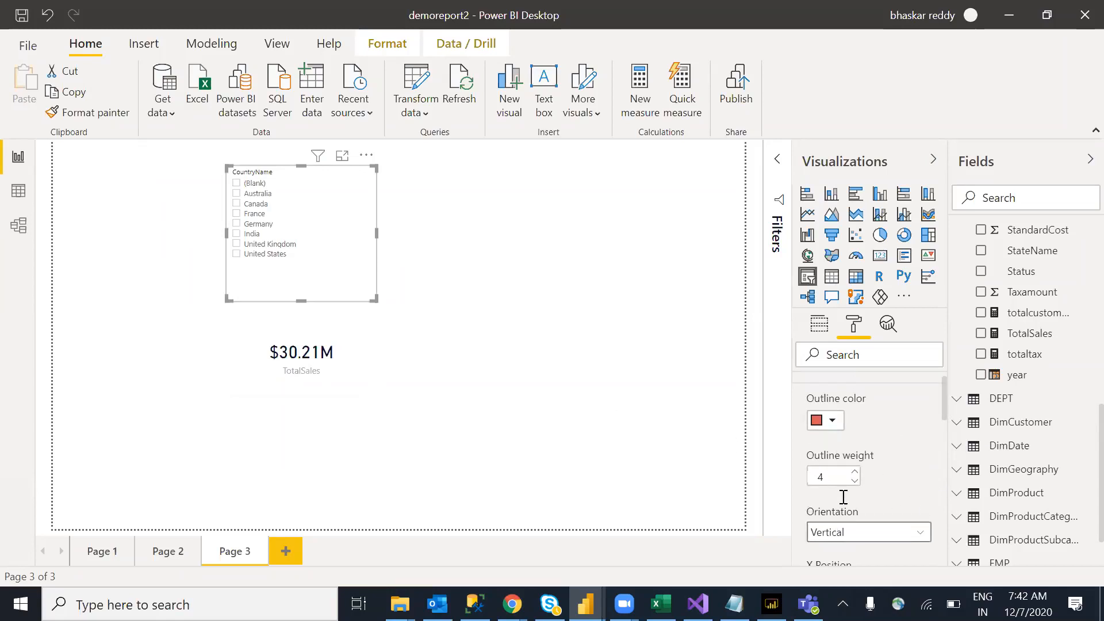
{"action": "left_click", "coordinate": [907, 532]}
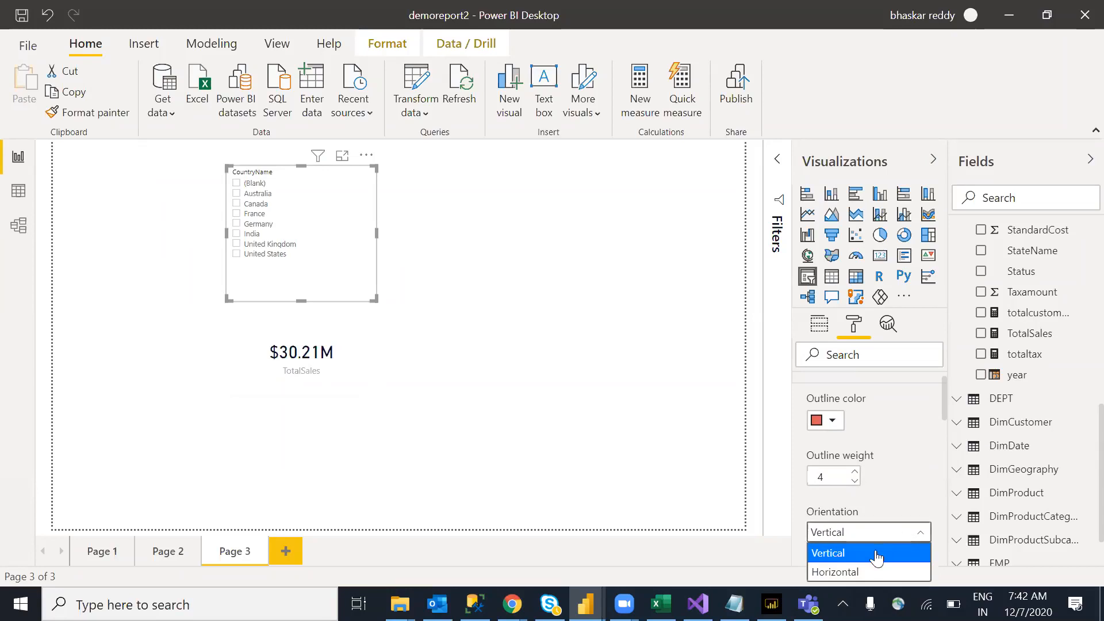
{"action": "left_click", "coordinate": [831, 572]}
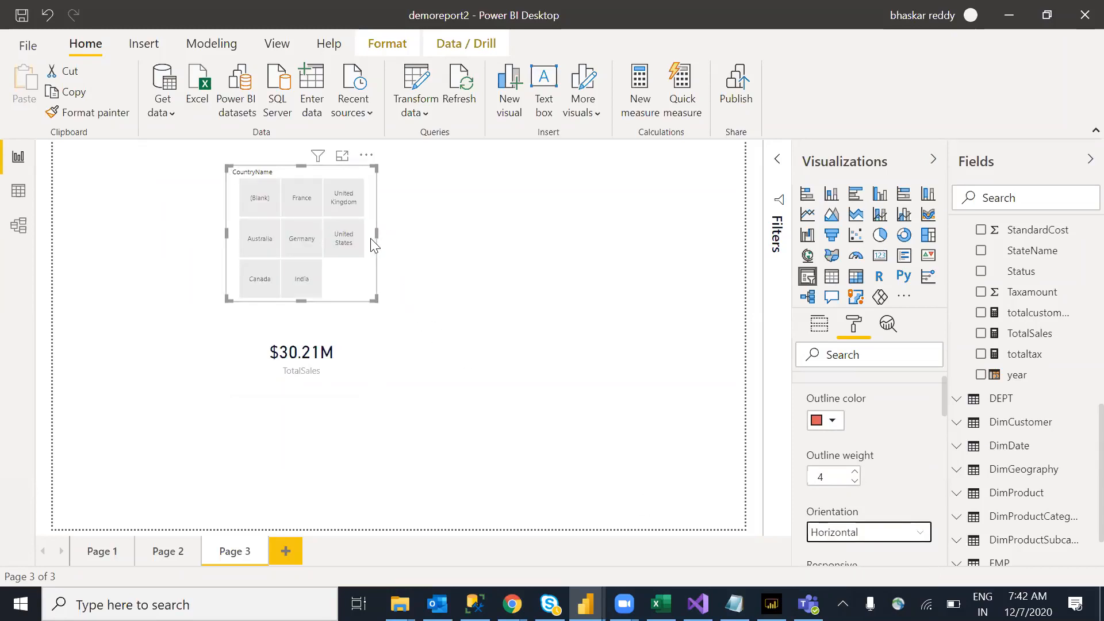
{"action": "left_click_drag", "start_coordinate": [591, 180], "coordinate": [600, 200]}
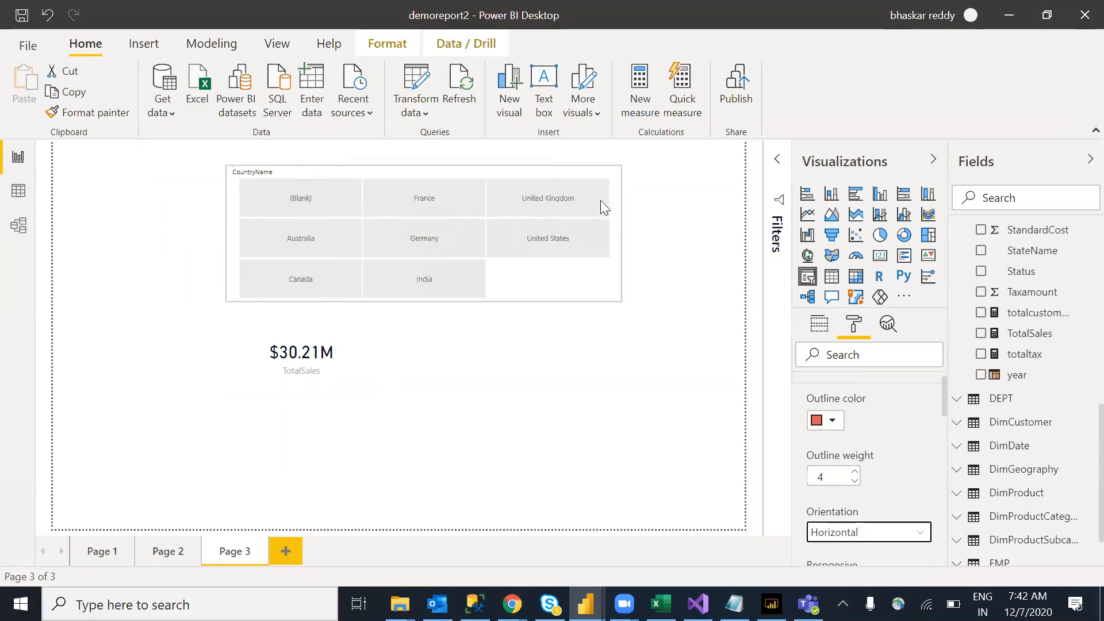
Filter the TotalSales card by Germany, Australia, France and United Kingdom in turn using the slicer tiles
{"action": "left_click", "coordinate": [421, 239]}
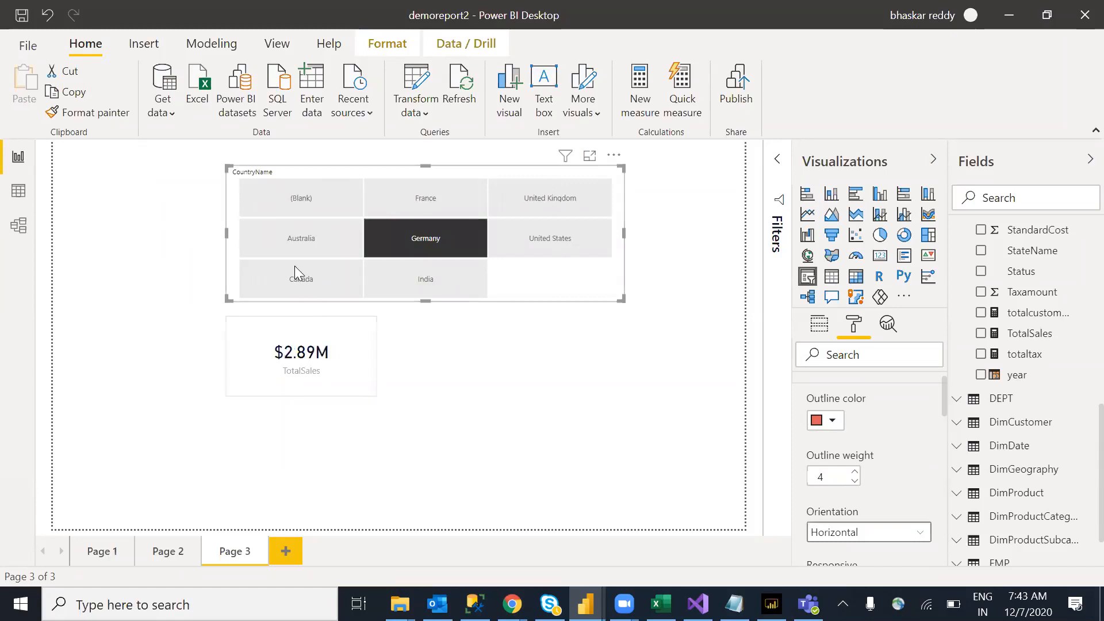
{"action": "left_click", "coordinate": [270, 246]}
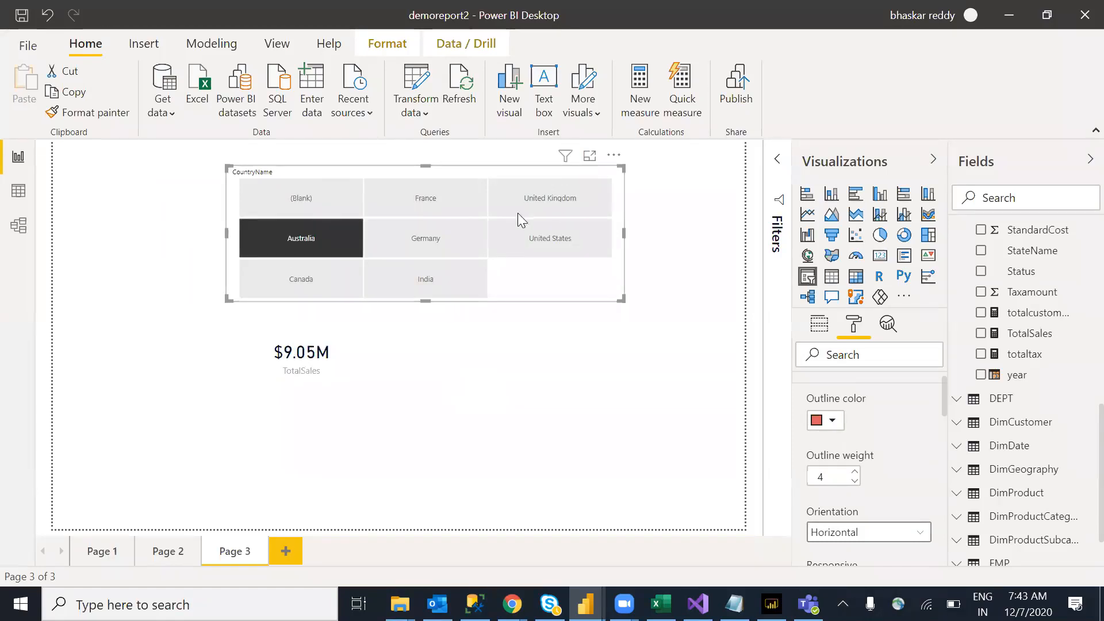
{"action": "left_click", "coordinate": [453, 193]}
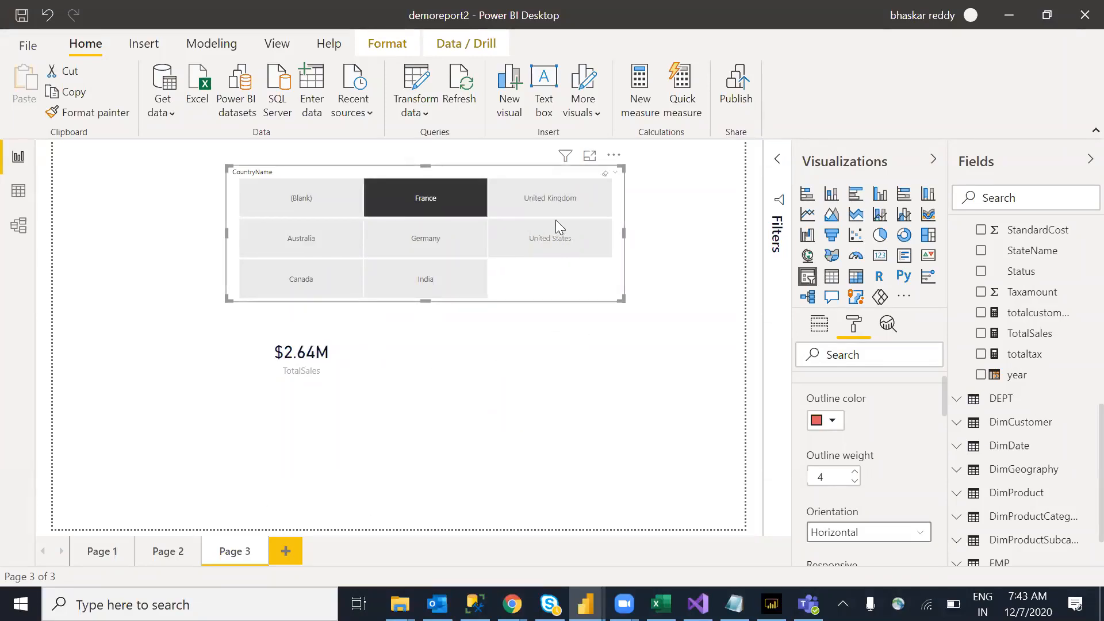
{"action": "left_click", "coordinate": [543, 203]}
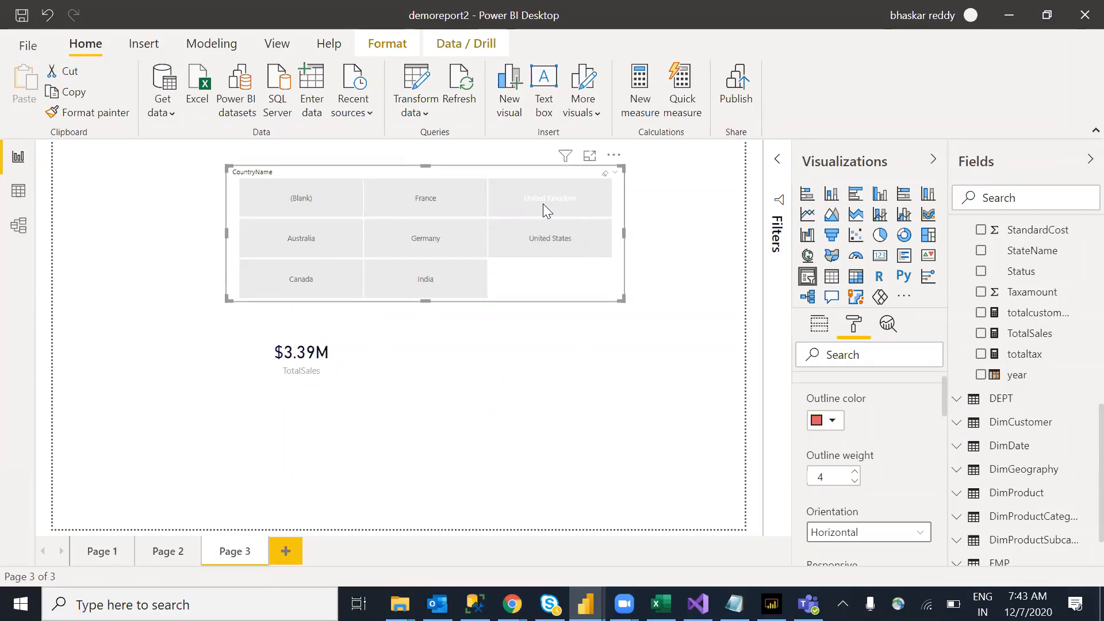
Set the CountryName slicer's orientation back to Vertical and narrow it closer to the width of its country list
{"action": "left_click", "coordinate": [890, 538]}
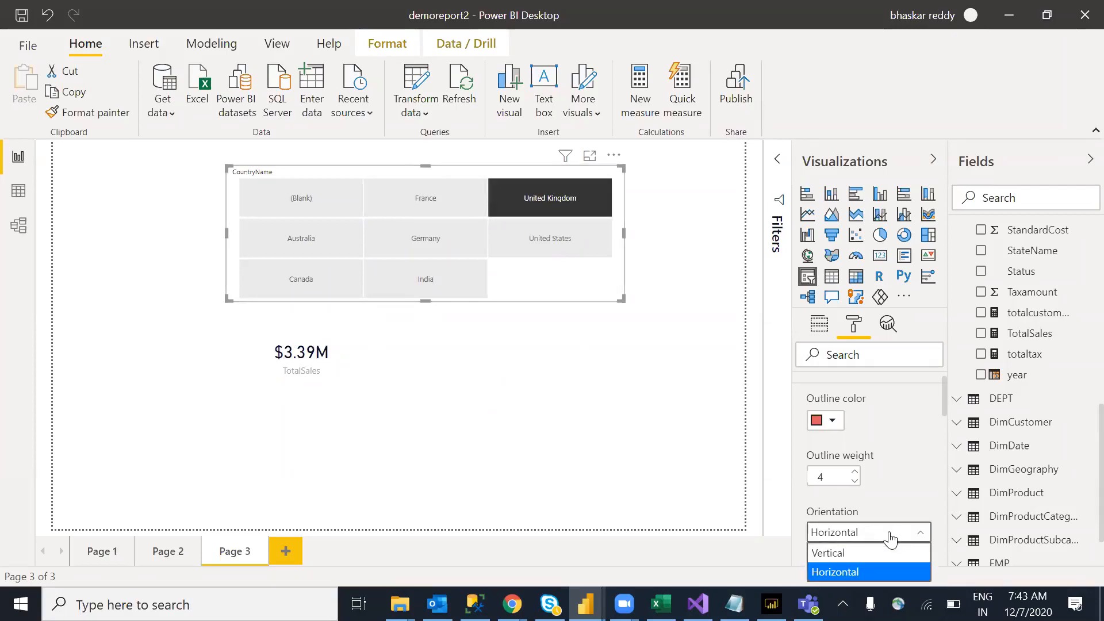
{"action": "left_click", "coordinate": [828, 553]}
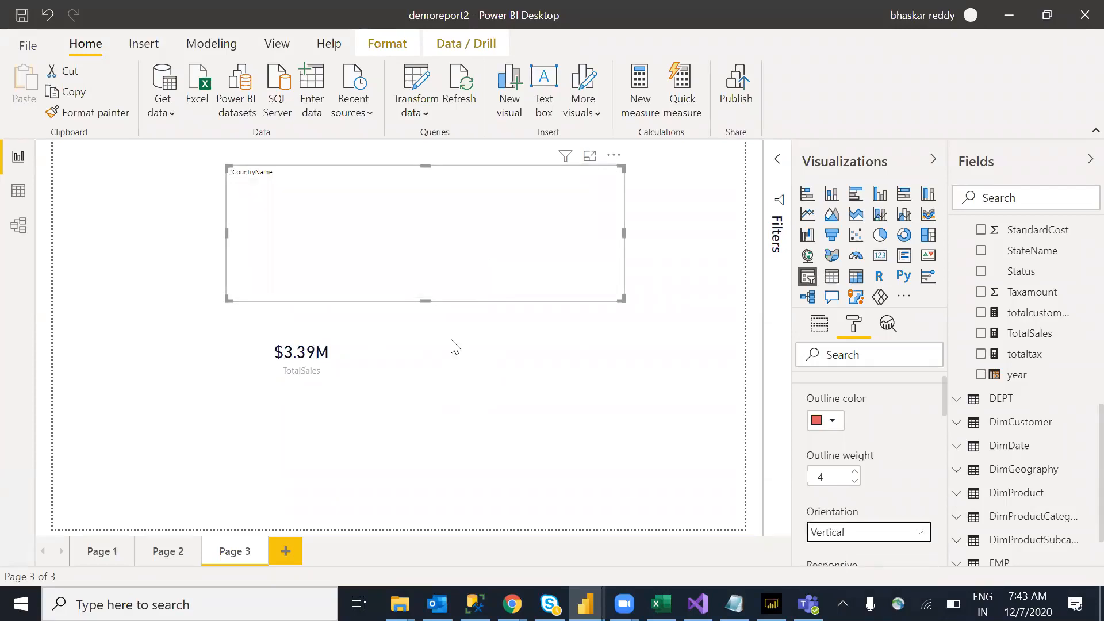
{"action": "left_click_drag", "start_coordinate": [622, 229], "coordinate": [441, 242]}
Turn on Maintain layer order in the CountryName slicer's General formatting settings
{"action": "left_click_drag", "start_coordinate": [946, 398], "coordinate": [957, 485]}
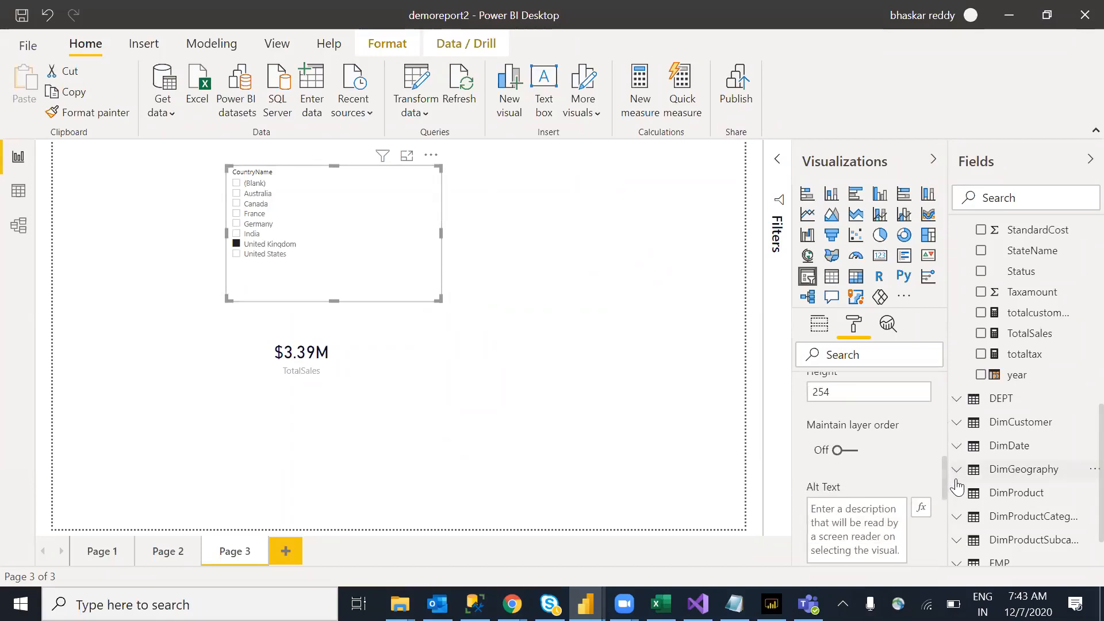
{"action": "left_click", "coordinate": [845, 451]}
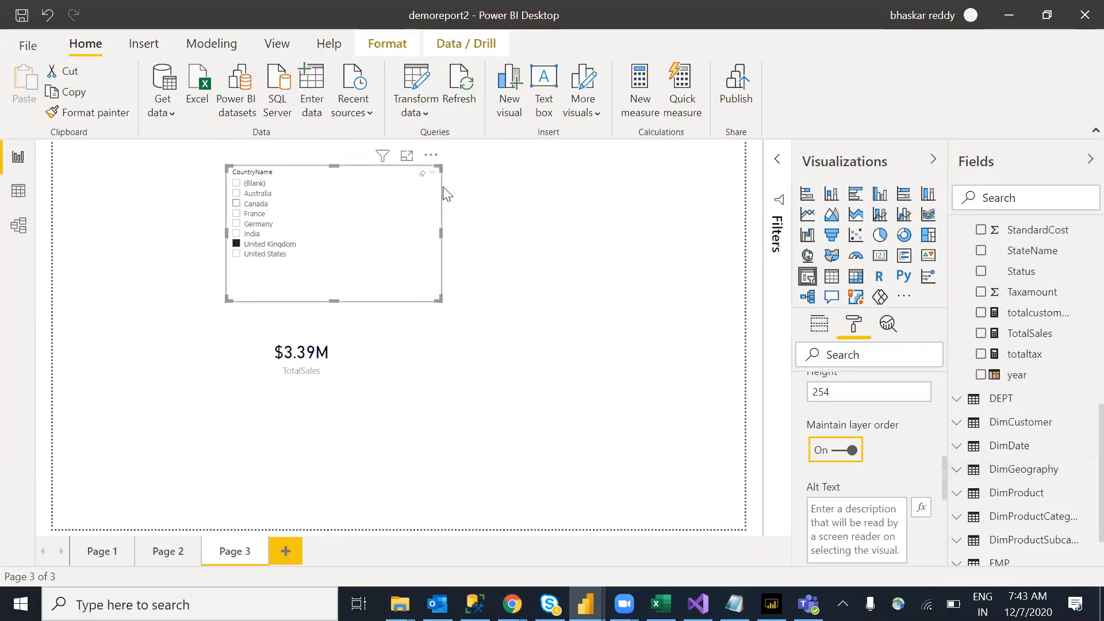
{"action": "left_click", "coordinate": [431, 155]}
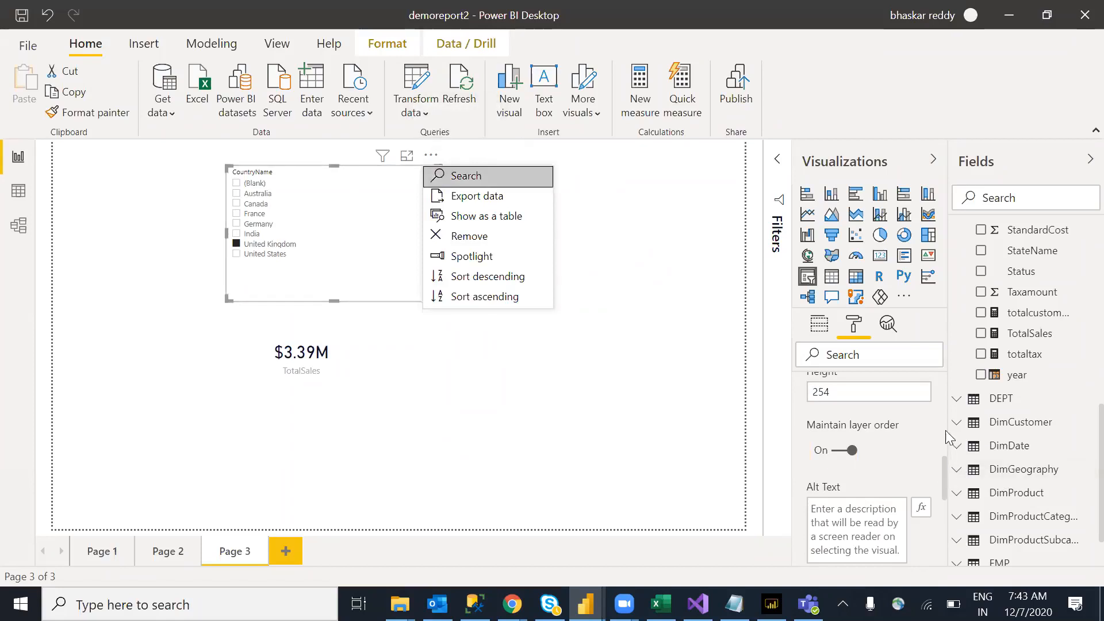
{"action": "key", "text": "Escape"}
{"action": "left_click_drag", "start_coordinate": [945, 446], "coordinate": [946, 380]}
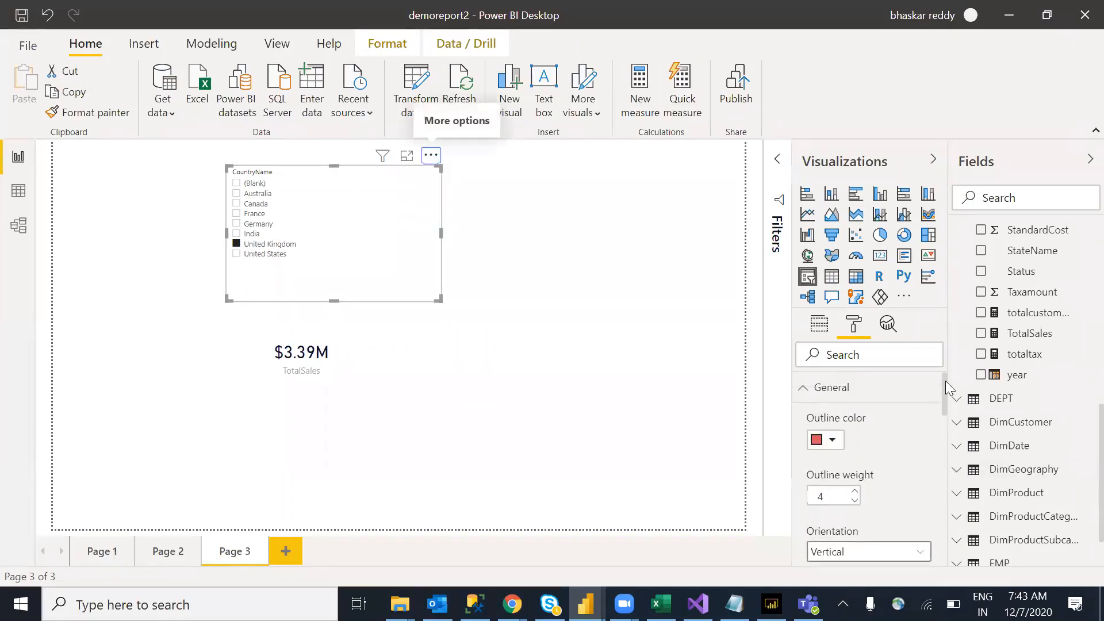
Collapse the General settings and turn on Single select in the CountryName slicer's selection controls
{"action": "left_click", "coordinate": [801, 388]}
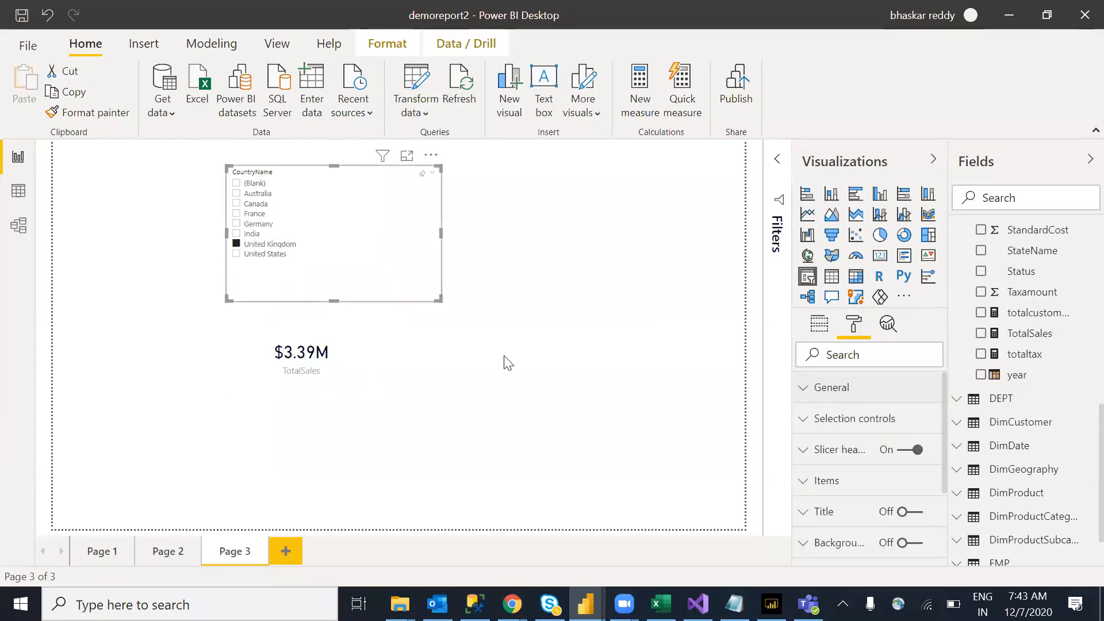
{"action": "left_click", "coordinate": [825, 423]}
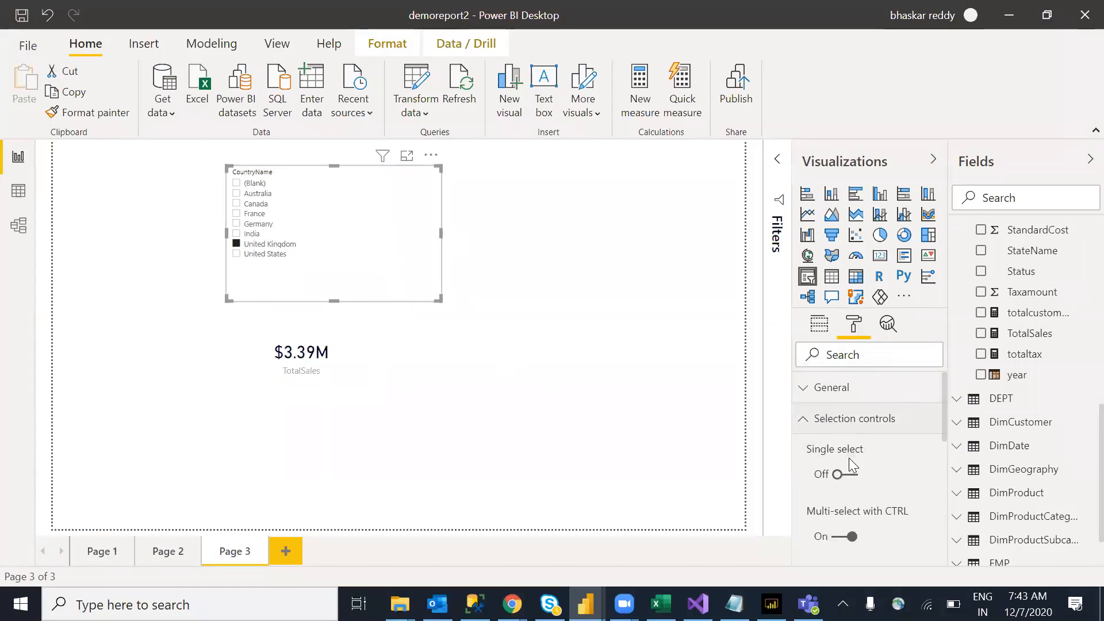
{"action": "left_click", "coordinate": [846, 475]}
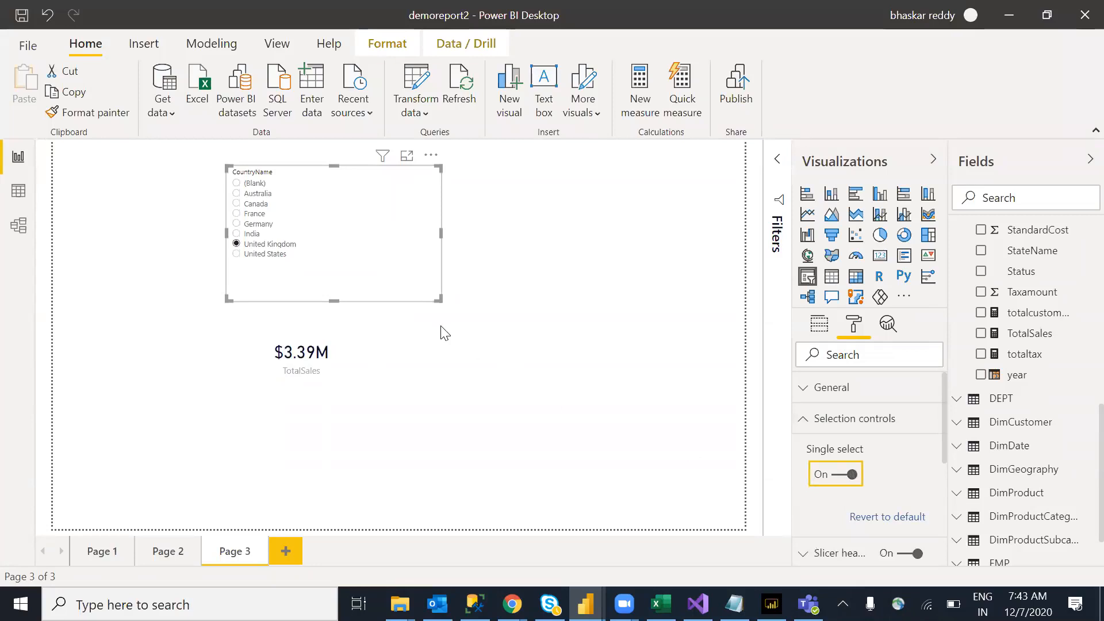
Test single selection by choosing countries such as India, Canada, United States and Germany one at a time, ending on France
{"action": "left_click", "coordinate": [248, 235]}
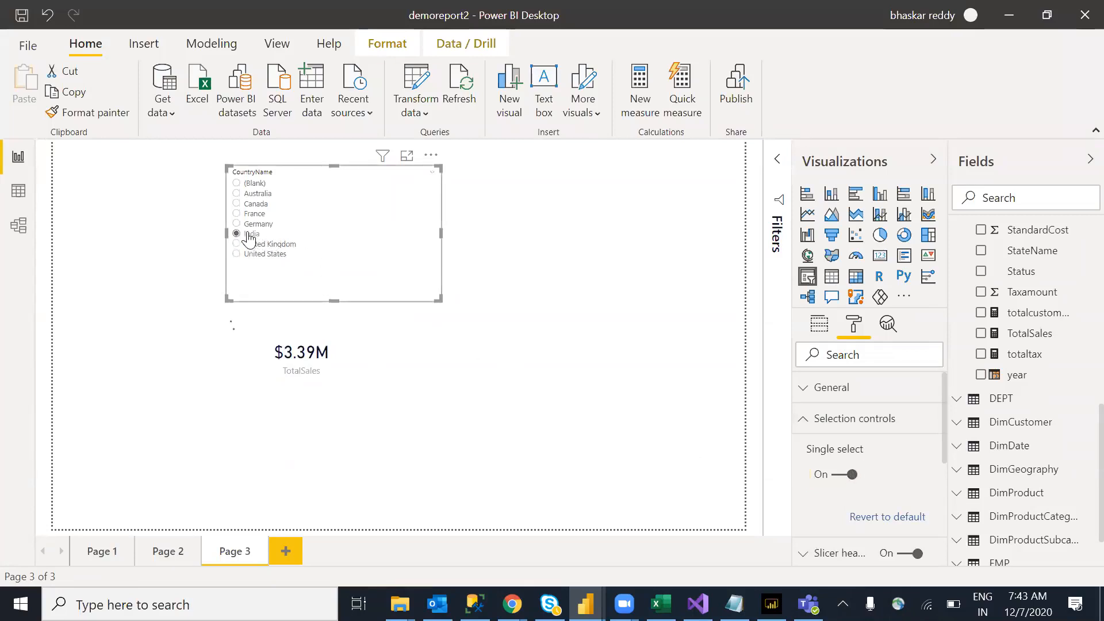
{"action": "left_click", "coordinate": [236, 214]}
{"action": "left_click", "coordinate": [237, 204]}
{"action": "left_click", "coordinate": [243, 254]}
{"action": "left_click", "coordinate": [241, 214]}
{"action": "left_click", "coordinate": [236, 205]}
{"action": "left_click", "coordinate": [247, 234]}
{"action": "left_click", "coordinate": [236, 223]}
{"action": "left_click", "coordinate": [257, 218]}
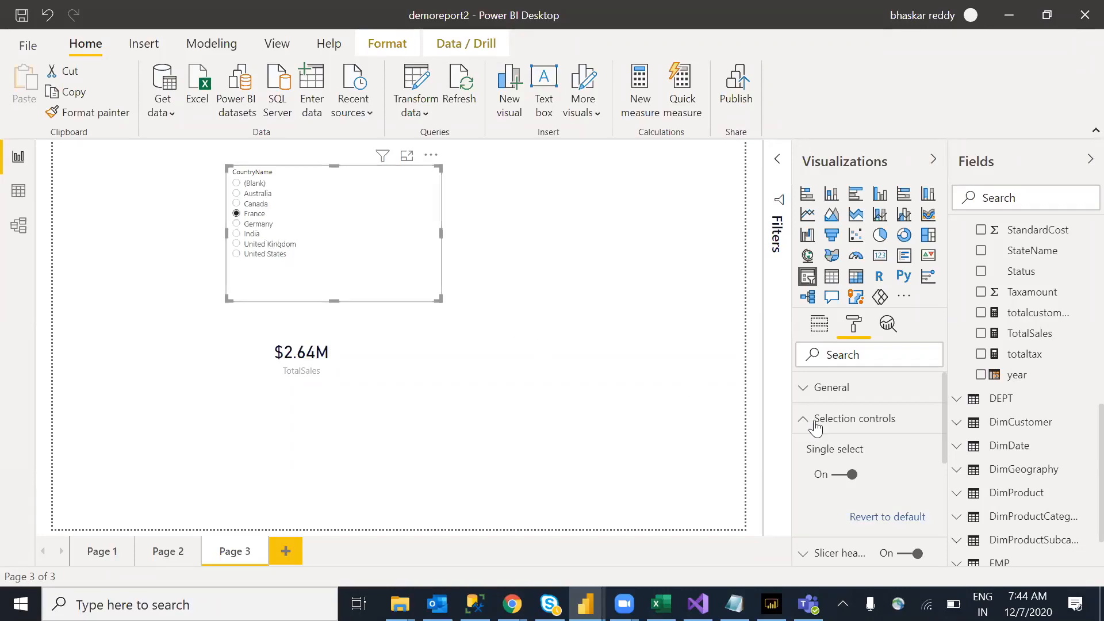
Turn off both Single select and Multi-select with CTRL for the CountryName slicer
{"action": "left_click", "coordinate": [844, 475]}
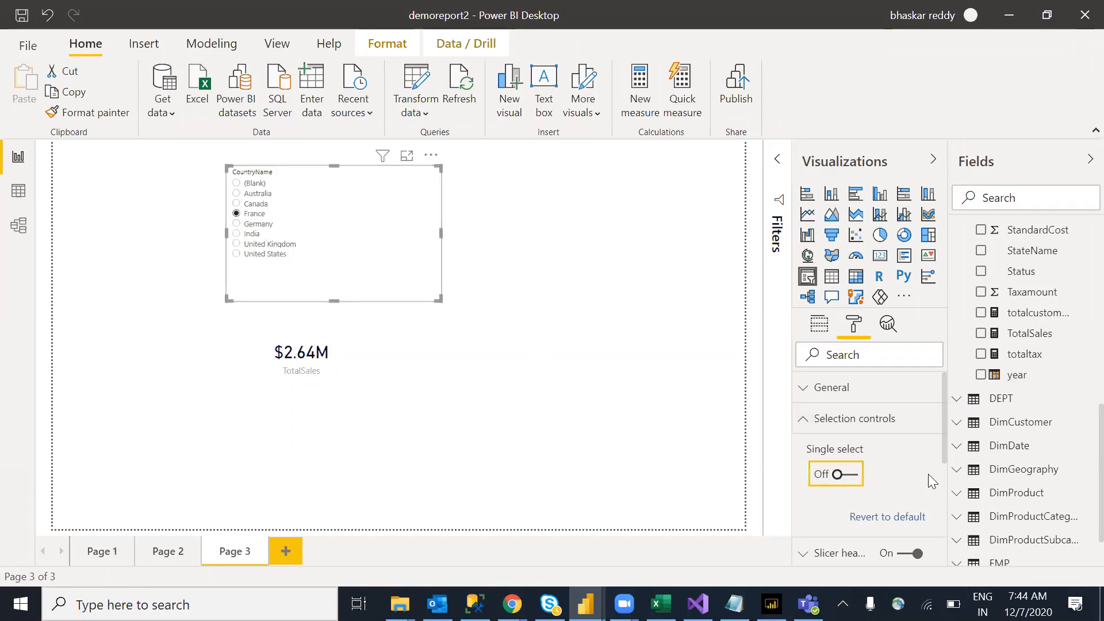
{"action": "left_click_drag", "start_coordinate": [948, 406], "coordinate": [946, 448]}
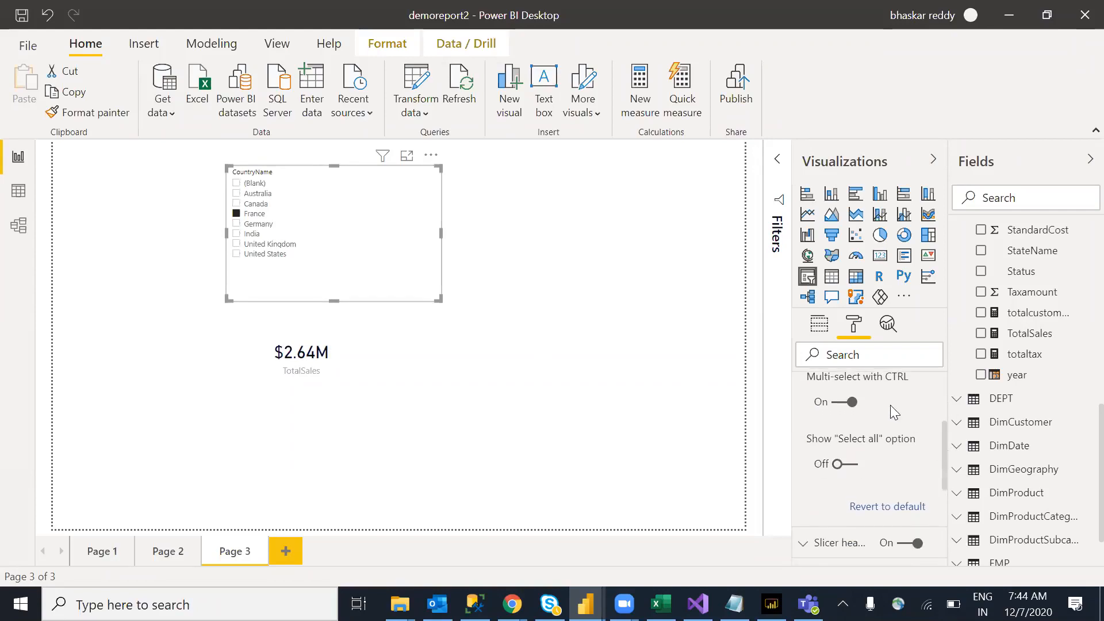
{"action": "left_click", "coordinate": [842, 402]}
Add Canada and Germany to the France selection in the slicer, then deselect the countries again
{"action": "left_click", "coordinate": [251, 206]}
{"action": "left_click", "coordinate": [254, 224]}
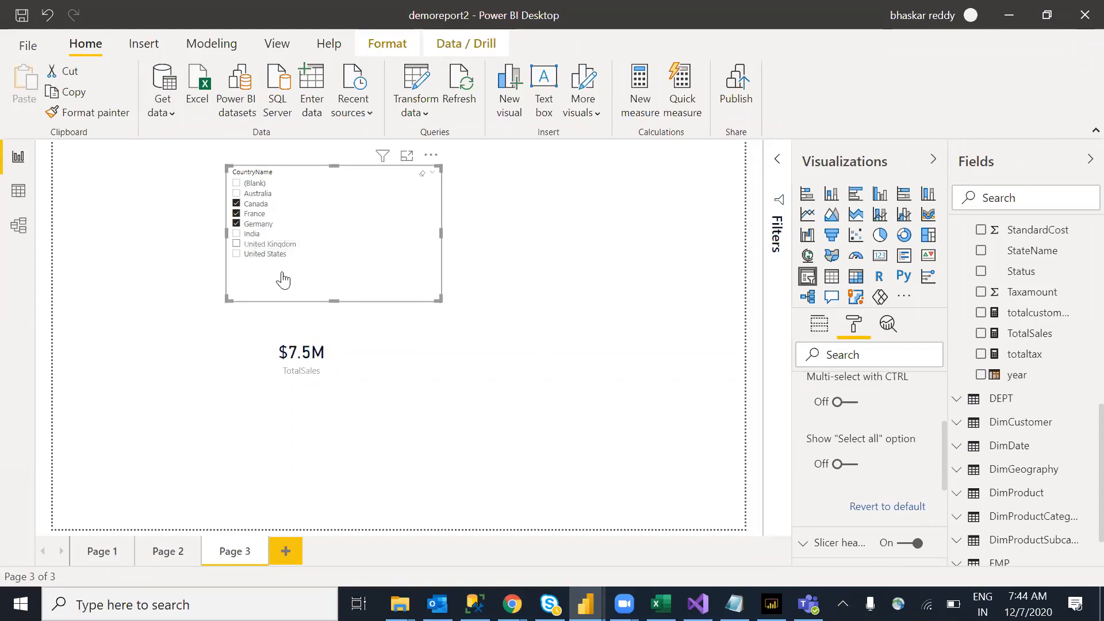
{"action": "left_click", "coordinate": [241, 224]}
{"action": "left_click", "coordinate": [241, 213]}
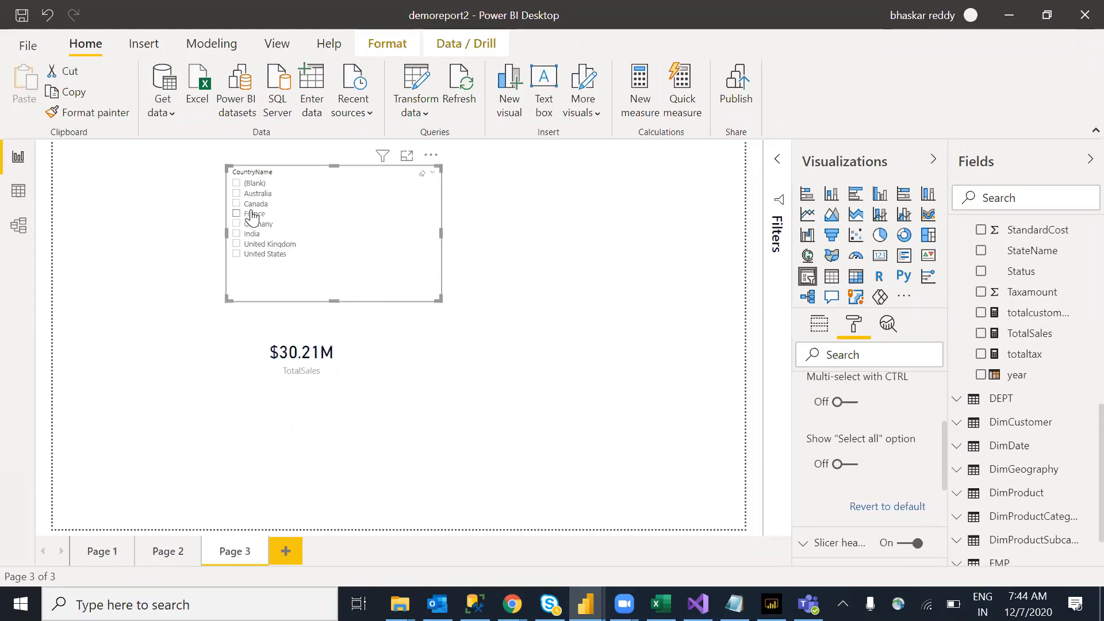
Turn on the Show "Select all" option for the CountryName slicer and change it to the Dropdown style
{"action": "right_click", "coordinate": [251, 214]}
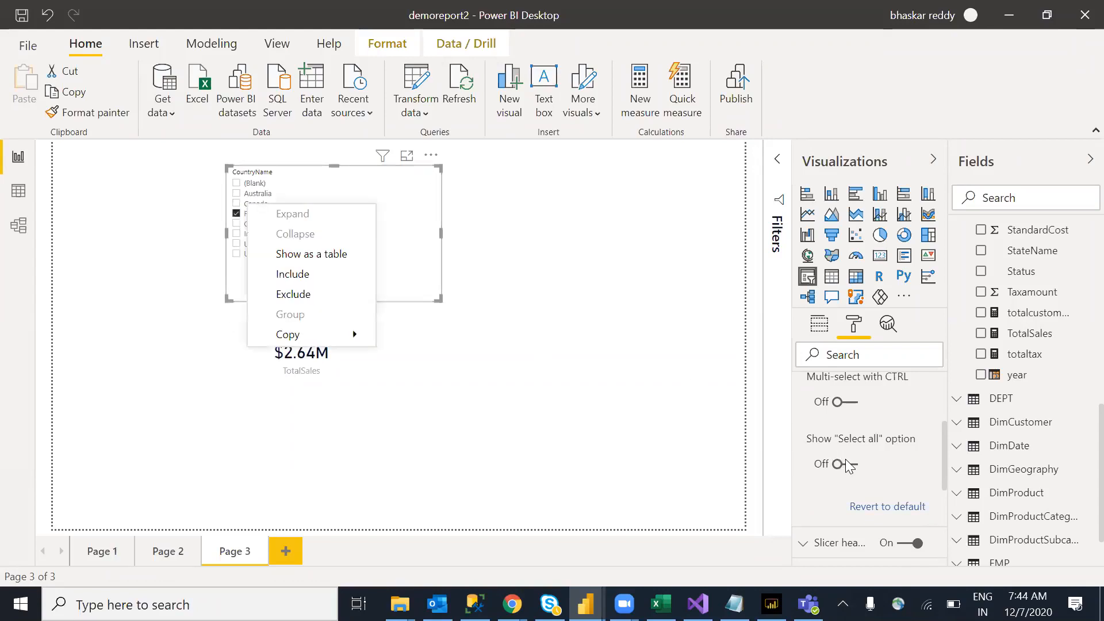
{"action": "left_click", "coordinate": [852, 468]}
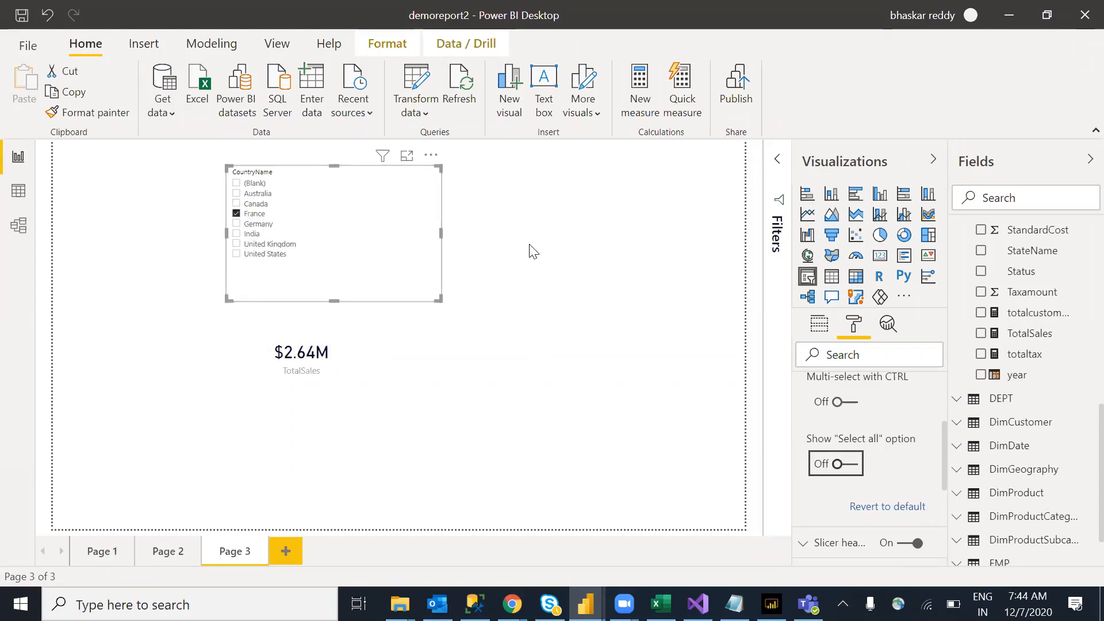
{"action": "left_click", "coordinate": [435, 174]}
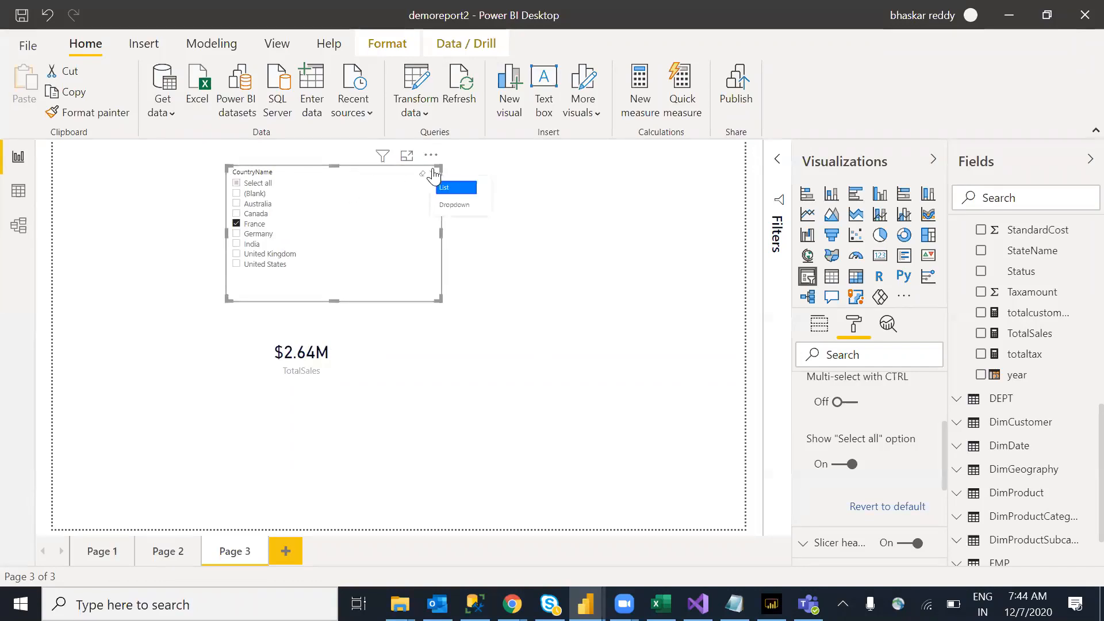
{"action": "left_click", "coordinate": [456, 205]}
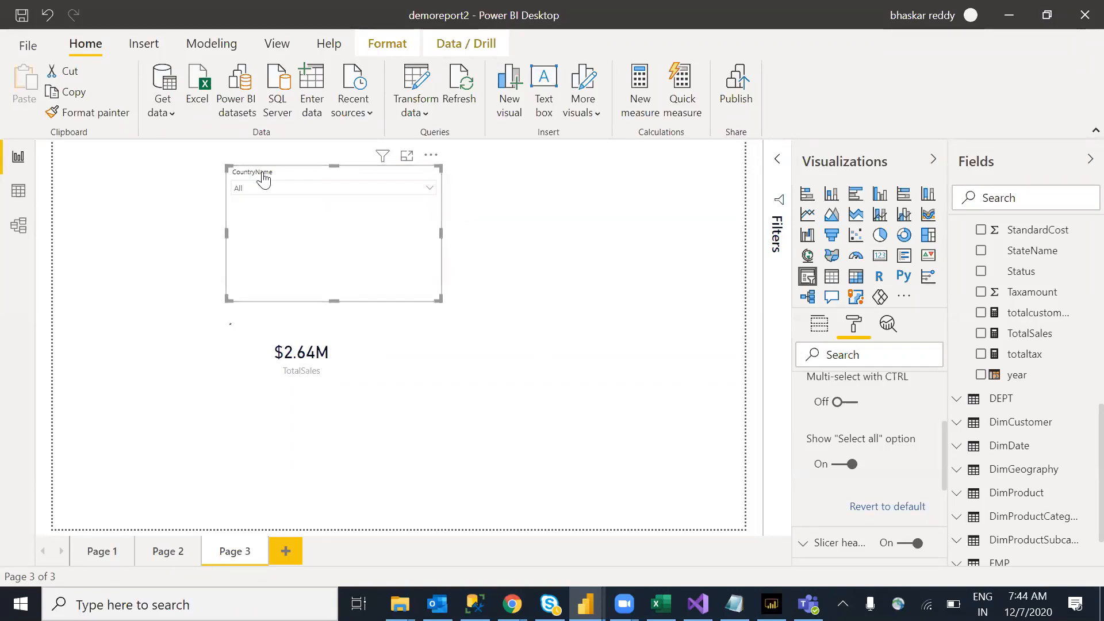
Select all countries in the CountryName dropdown, clear Australia, and close the list by deselecting the visual
{"action": "left_click", "coordinate": [430, 189]}
{"action": "left_click", "coordinate": [250, 202]}
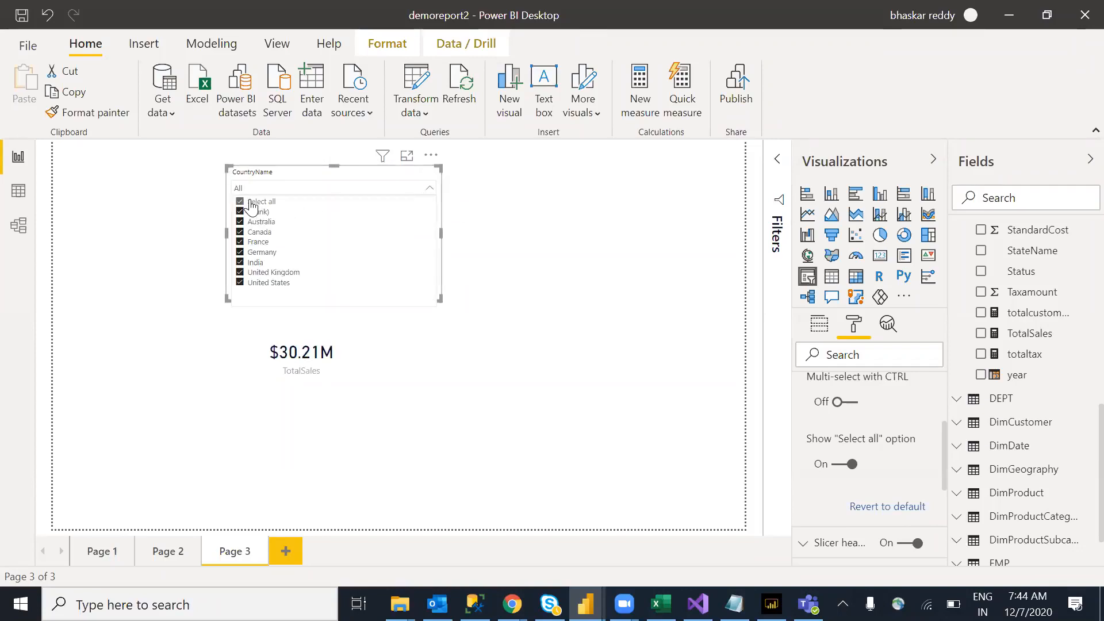
{"action": "left_click", "coordinate": [245, 222]}
{"action": "left_click", "coordinate": [519, 252]}
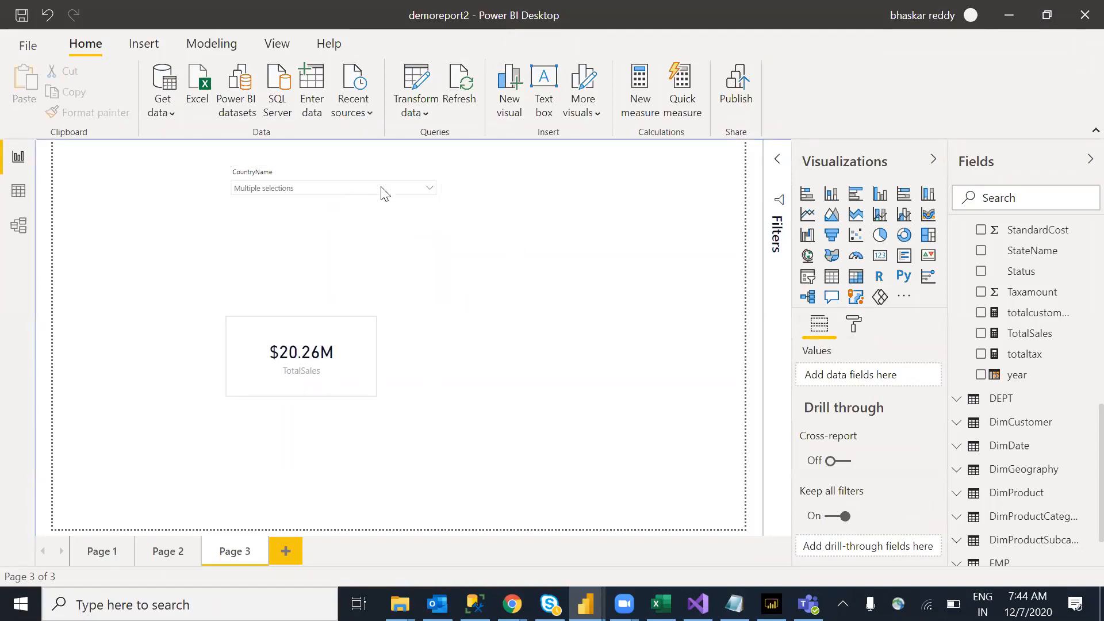
Clear all selected countries in the CountryName dropdown and close the list
{"action": "left_click", "coordinate": [429, 186]}
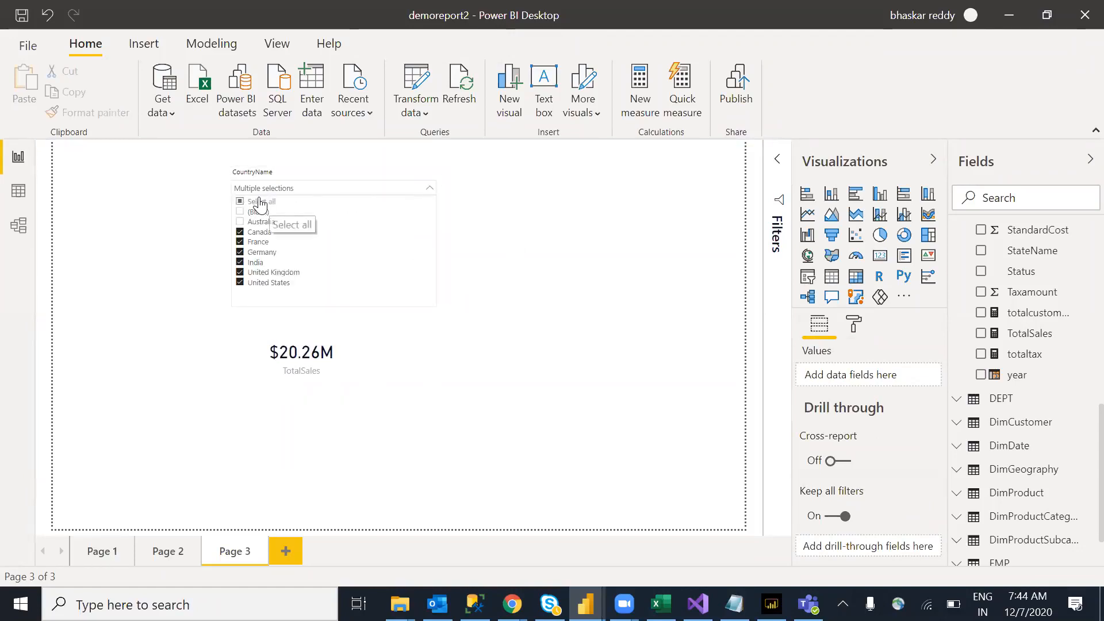
{"action": "left_click", "coordinate": [260, 201]}
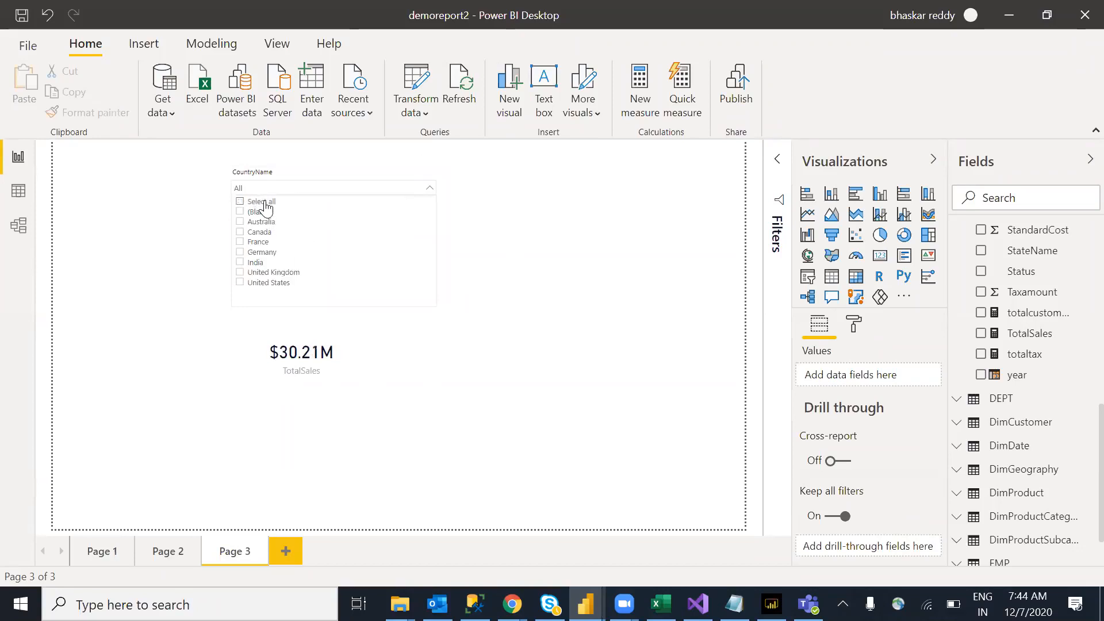
{"action": "left_click", "coordinate": [265, 202]}
{"action": "left_click", "coordinate": [550, 255]}
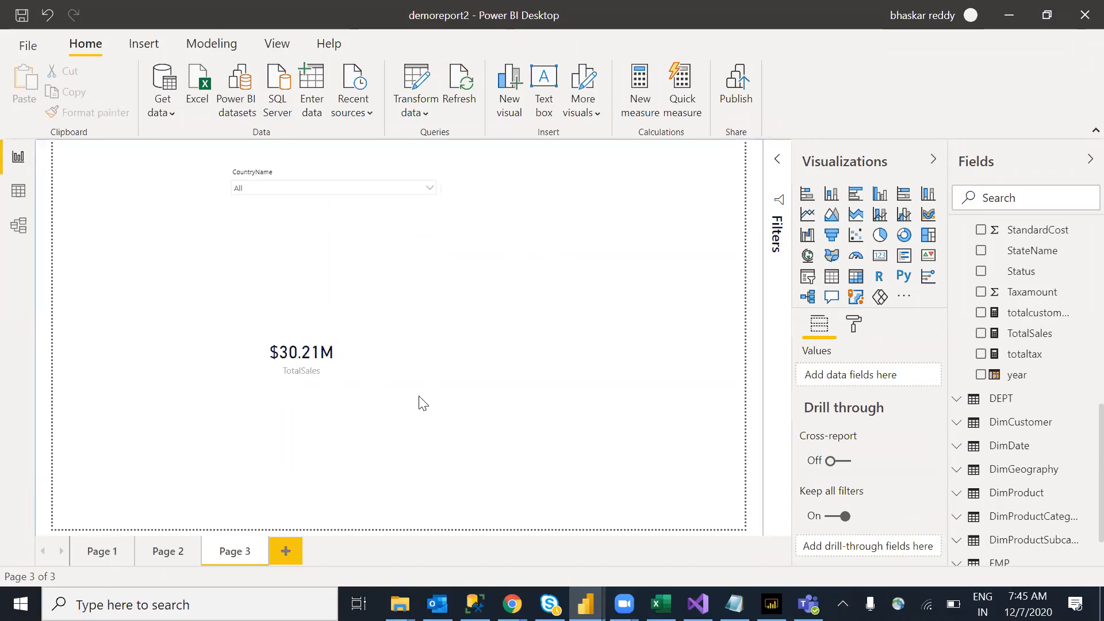
Select Canada, France and Germany together in the CountryName dropdown
{"action": "left_click", "coordinate": [428, 190]}
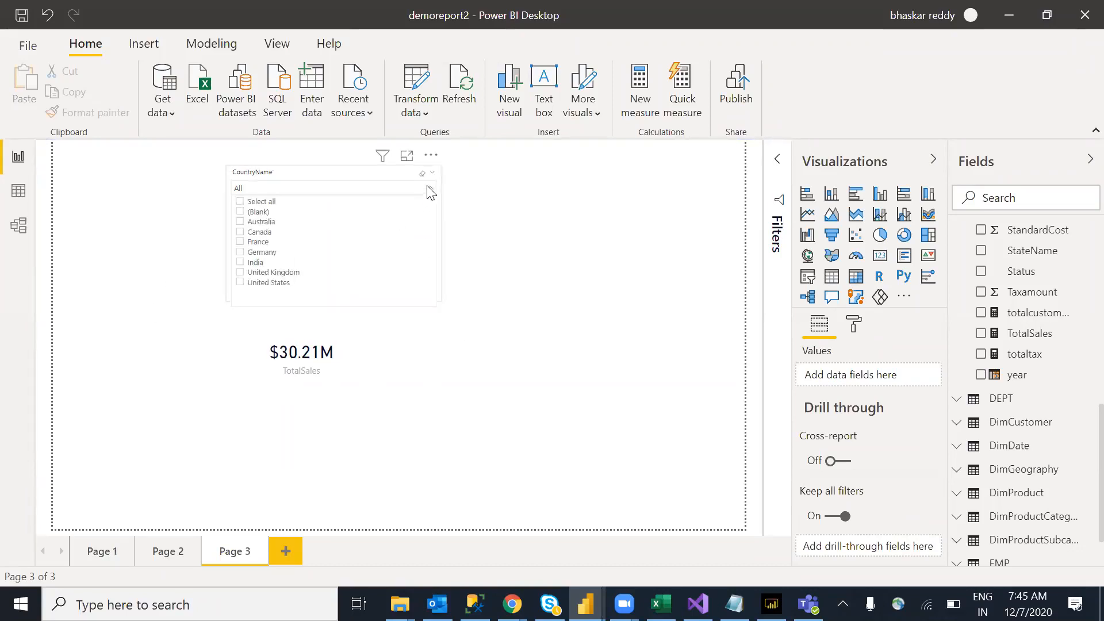
{"action": "left_click", "coordinate": [260, 232], "text": "ctrl"}
{"action": "left_click", "coordinate": [260, 242], "text": "ctrl"}
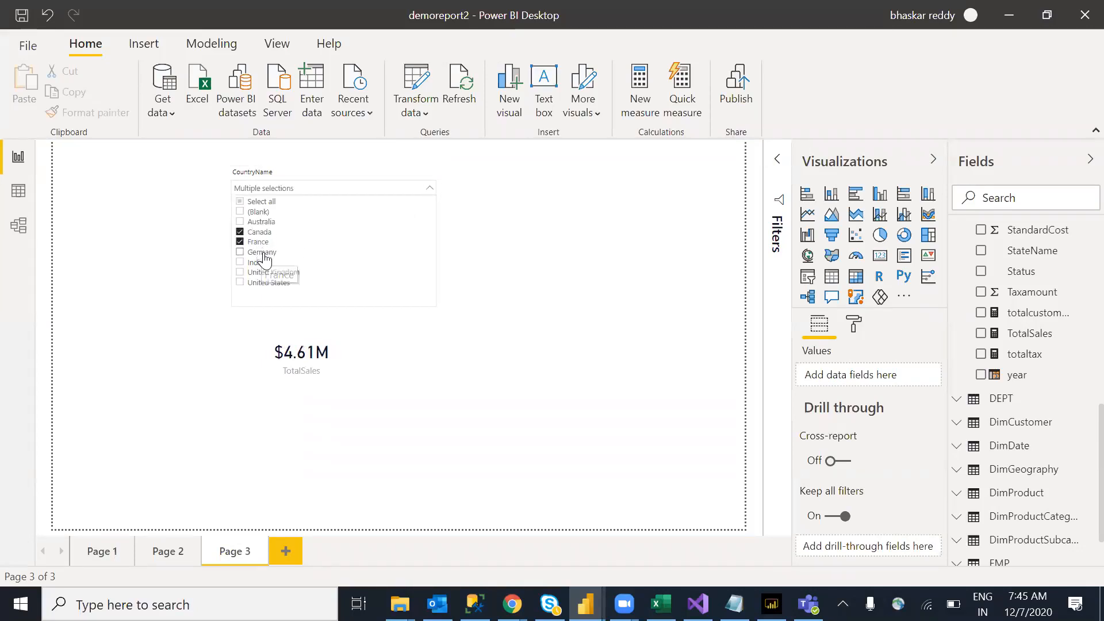
{"action": "left_click", "coordinate": [261, 253], "text": "ctrl"}
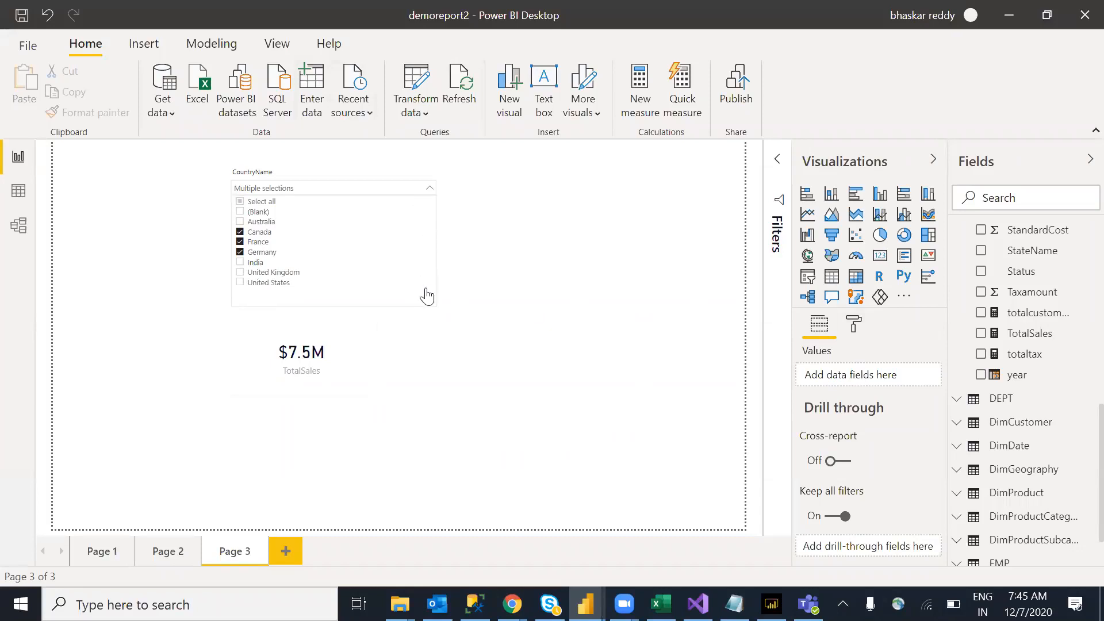
Review the selection controls in the CountryName slicer's formatting options
{"action": "left_click", "coordinate": [855, 326]}
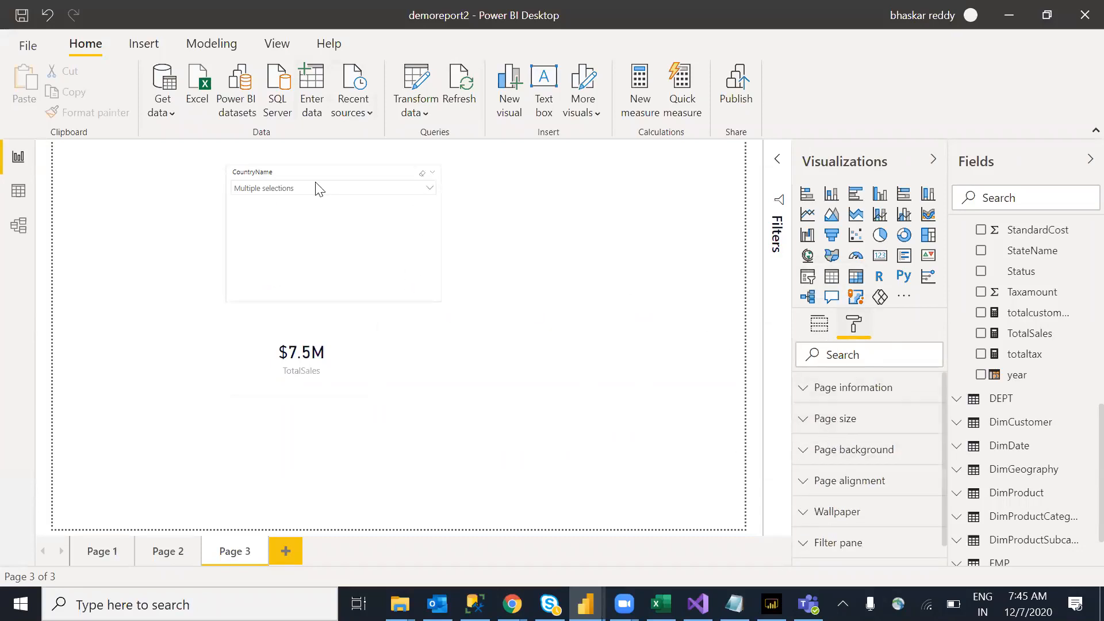
{"action": "left_click", "coordinate": [424, 282]}
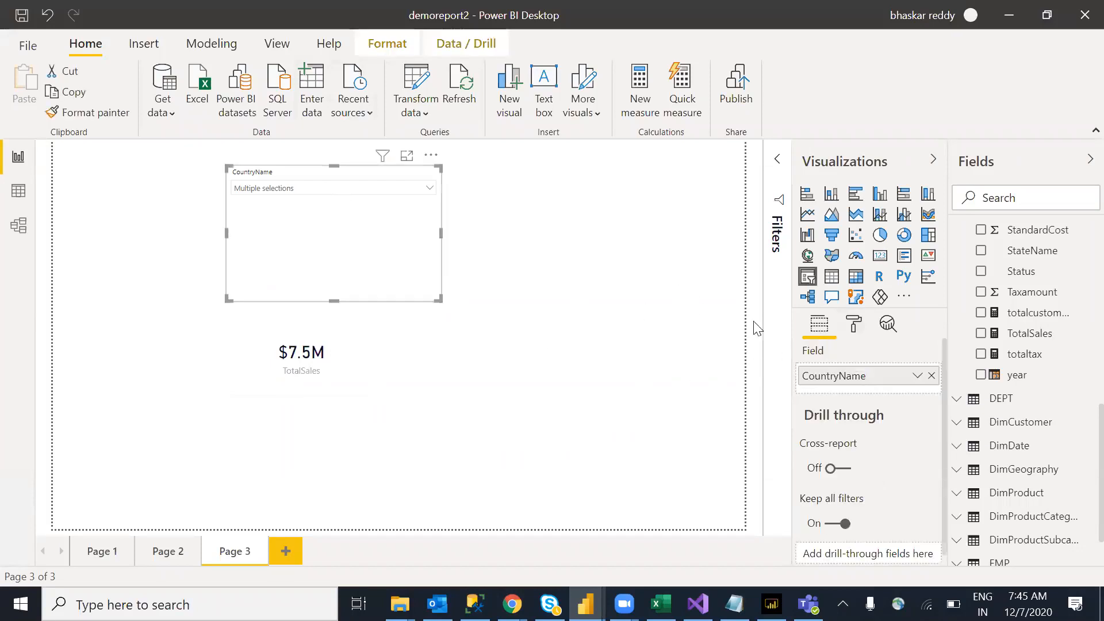
{"action": "left_click", "coordinate": [851, 325]}
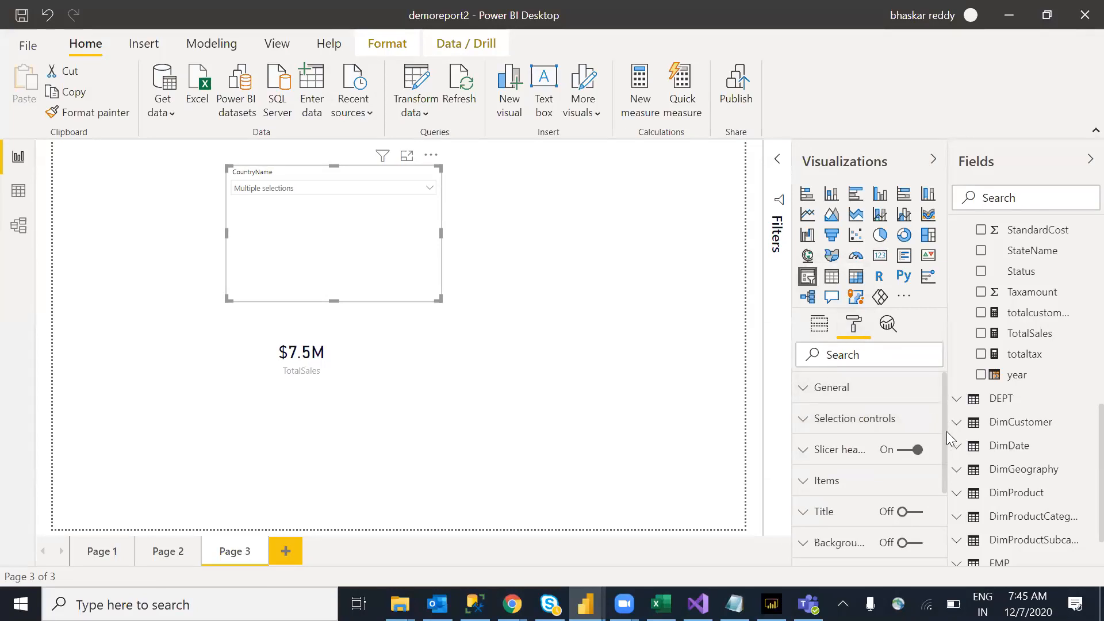
{"action": "left_click", "coordinate": [824, 428]}
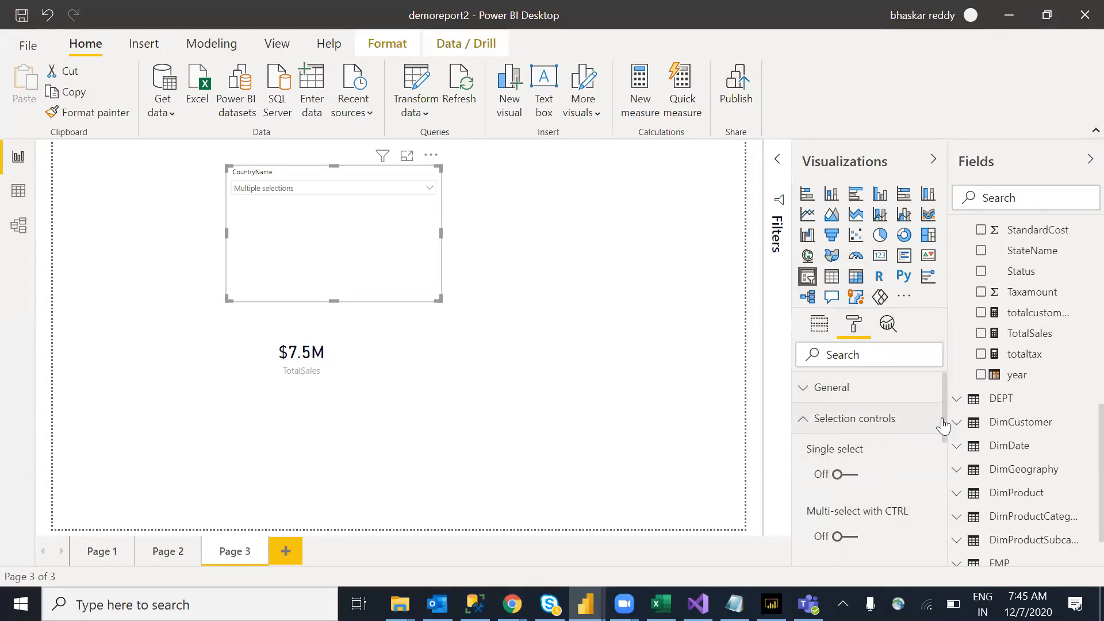
{"action": "left_click_drag", "start_coordinate": [945, 397], "coordinate": [944, 455]}
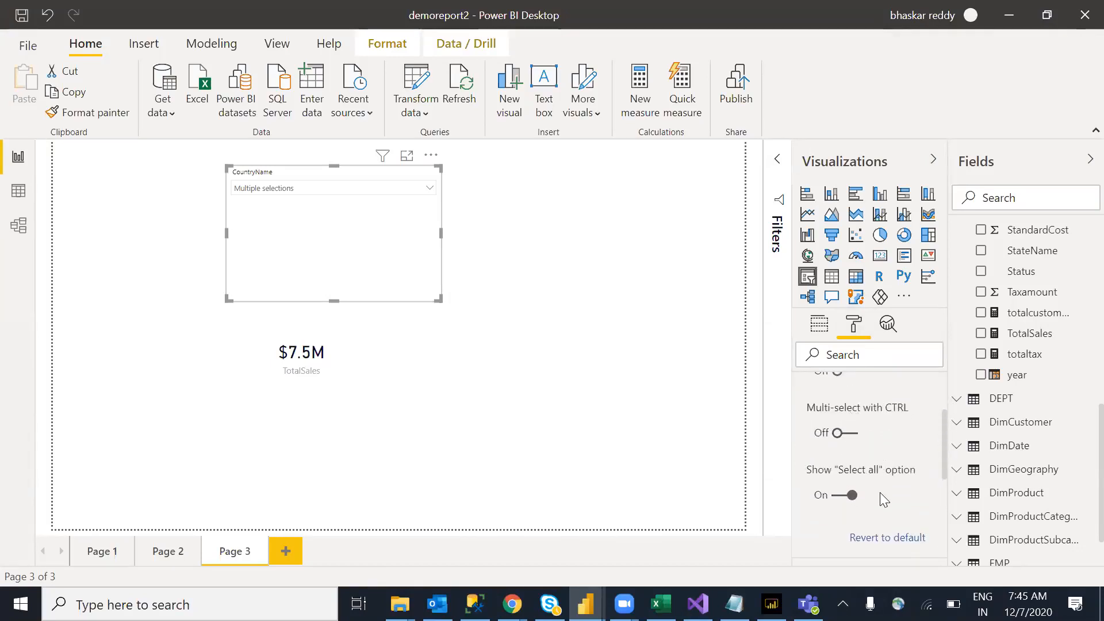
{"action": "left_click_drag", "start_coordinate": [945, 464], "coordinate": [944, 419]}
{"action": "left_click", "coordinate": [808, 426]}
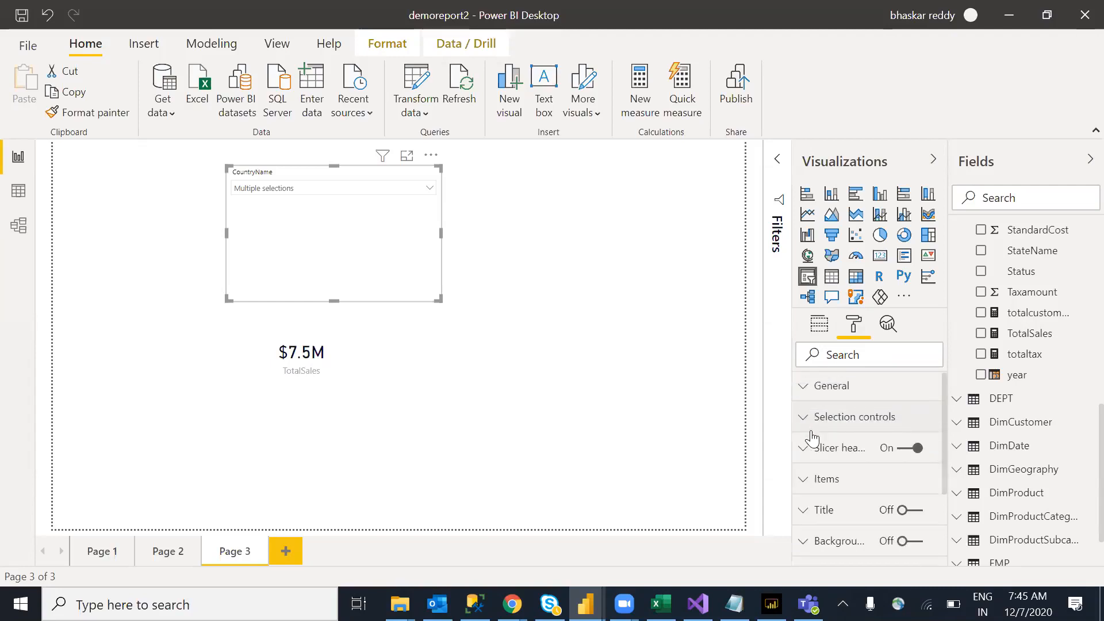
Set the CountryName slicer header's font color to blue and its background to light gray
{"action": "left_click", "coordinate": [827, 452]}
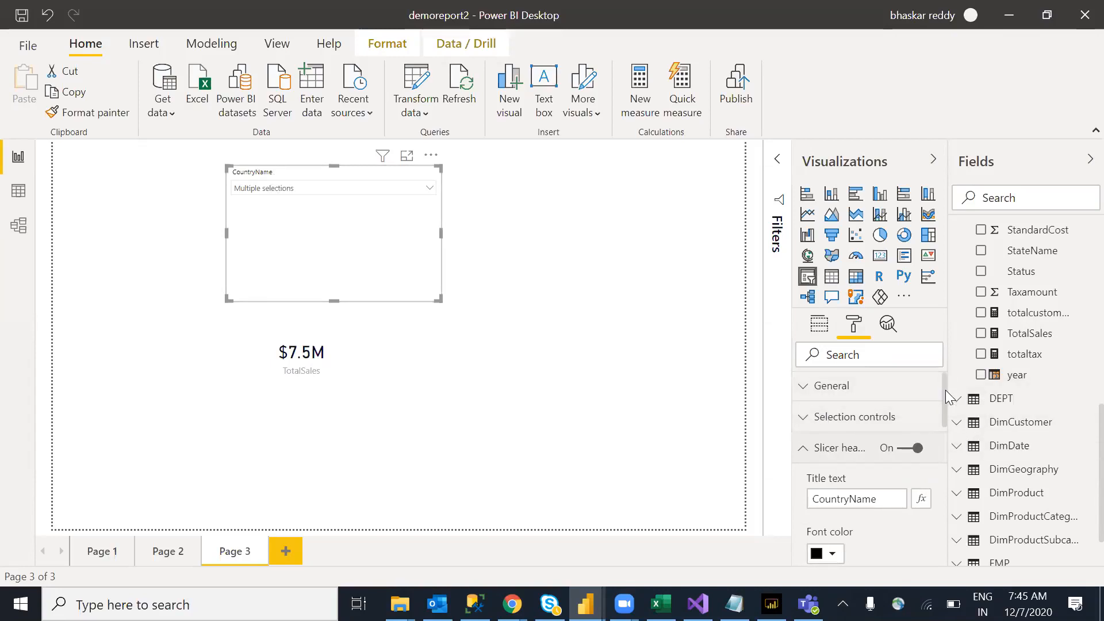
{"action": "scroll", "coordinate": [944, 412], "scroll_direction": "down", "scroll_amount": 2}
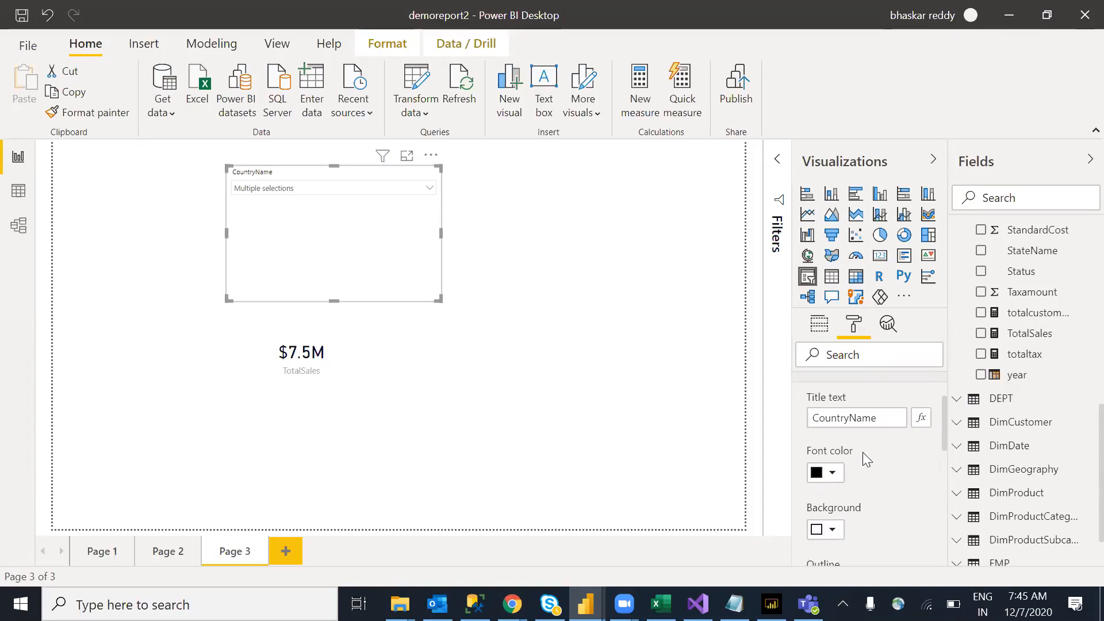
{"action": "left_click", "coordinate": [831, 475]}
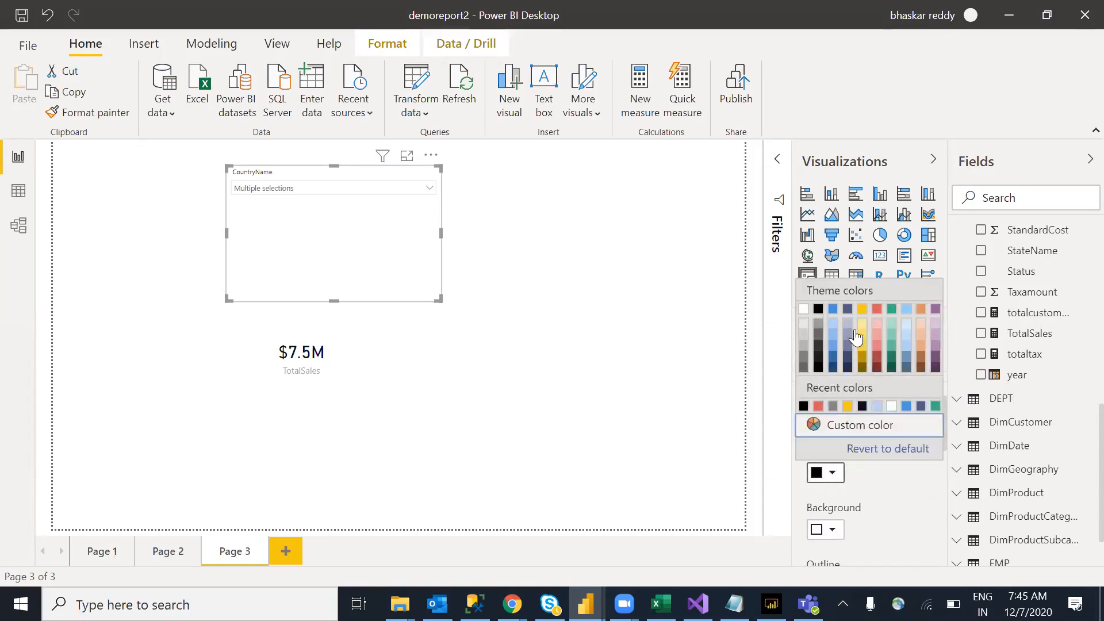
{"action": "left_click", "coordinate": [833, 310]}
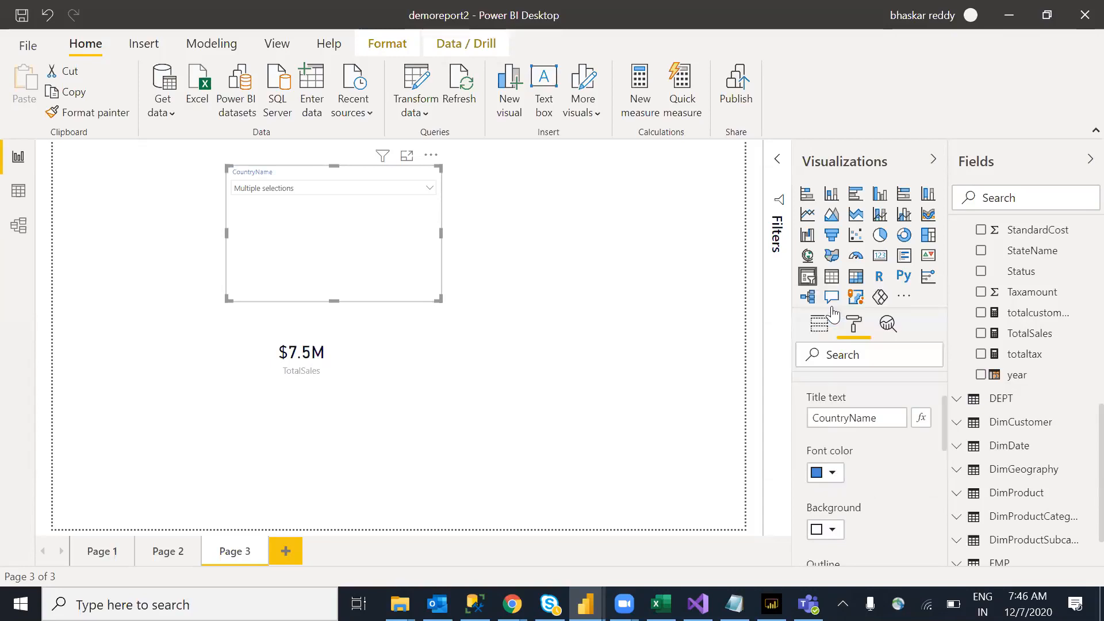
{"action": "left_click_drag", "start_coordinate": [946, 424], "coordinate": [946, 449]}
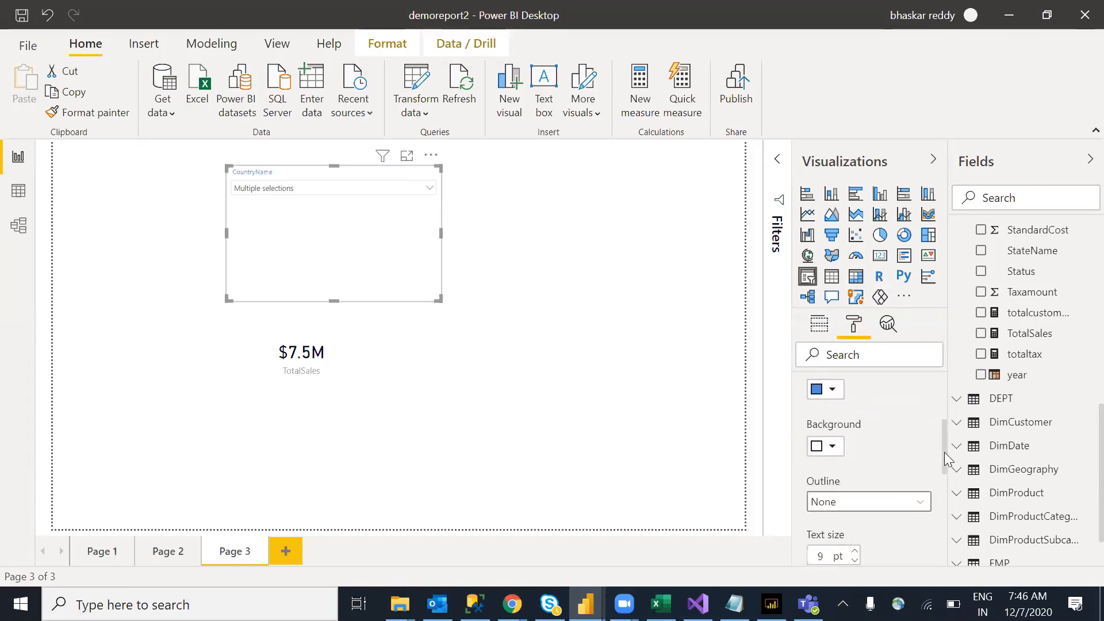
{"action": "left_click", "coordinate": [833, 441]}
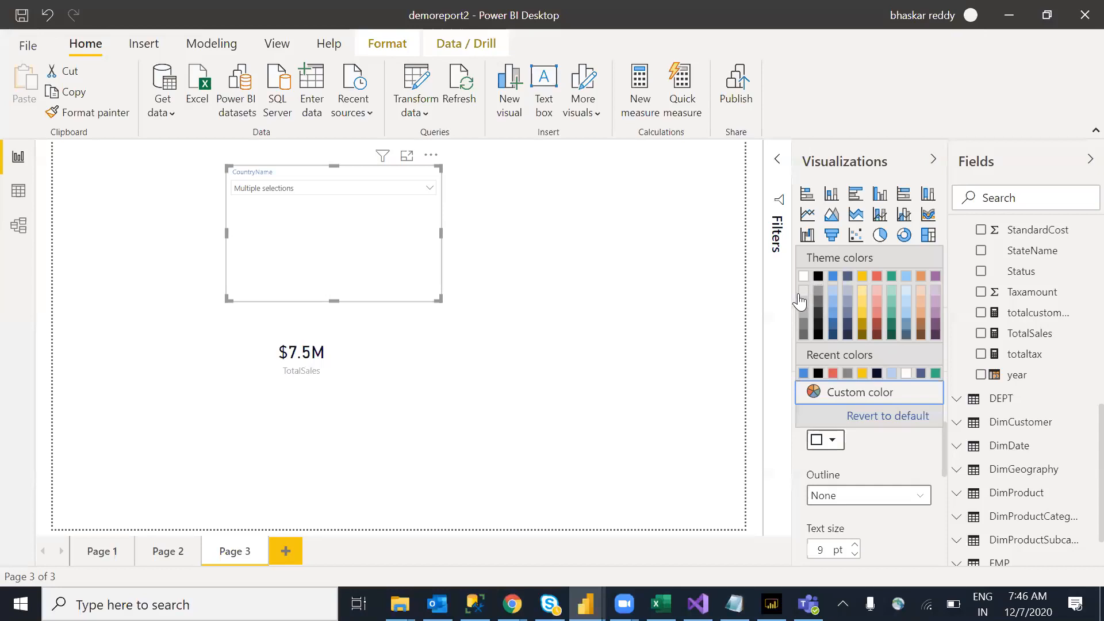
{"action": "left_click", "coordinate": [801, 297]}
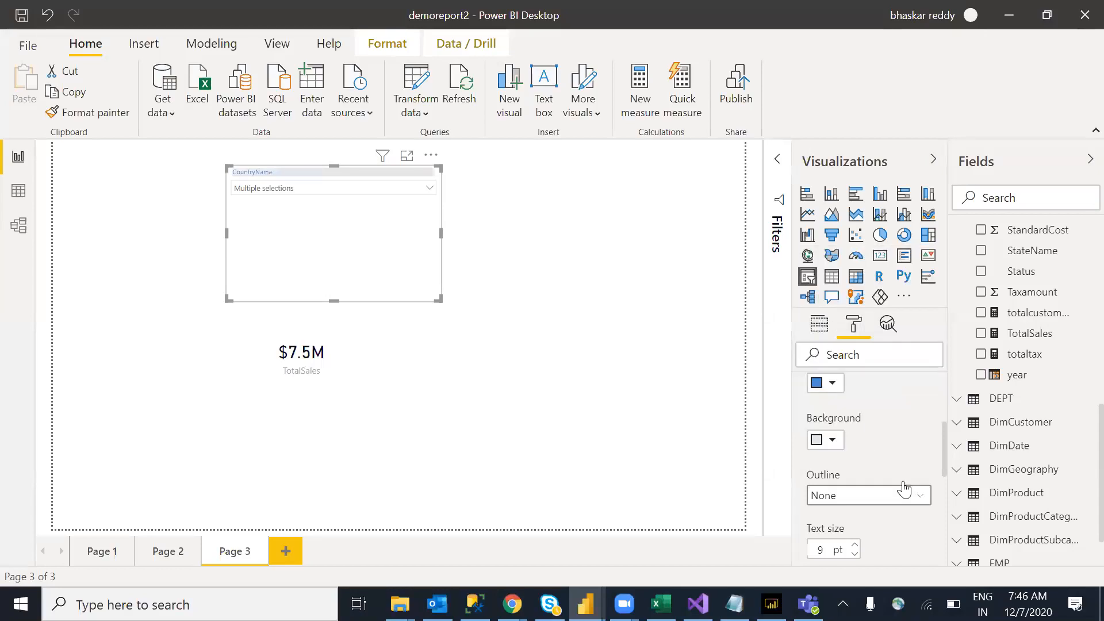
Set the slicer header's text size to 13 pt and its font family to DIN
{"action": "left_click", "coordinate": [856, 545]}
{"action": "left_click_drag", "start_coordinate": [944, 444], "coordinate": [945, 488]}
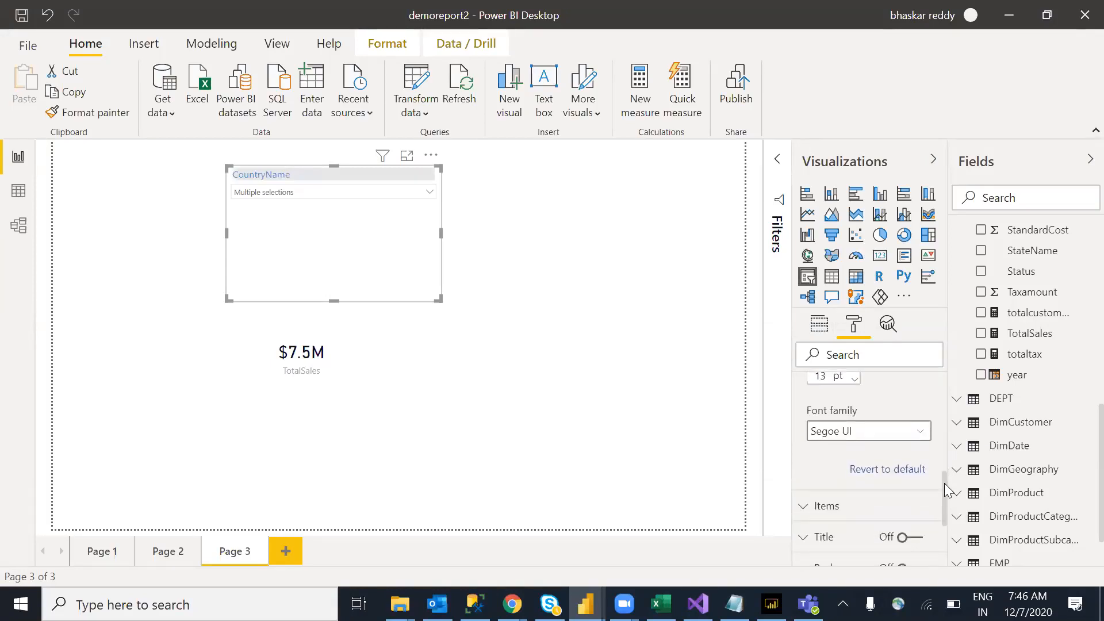
{"action": "left_click", "coordinate": [918, 438]}
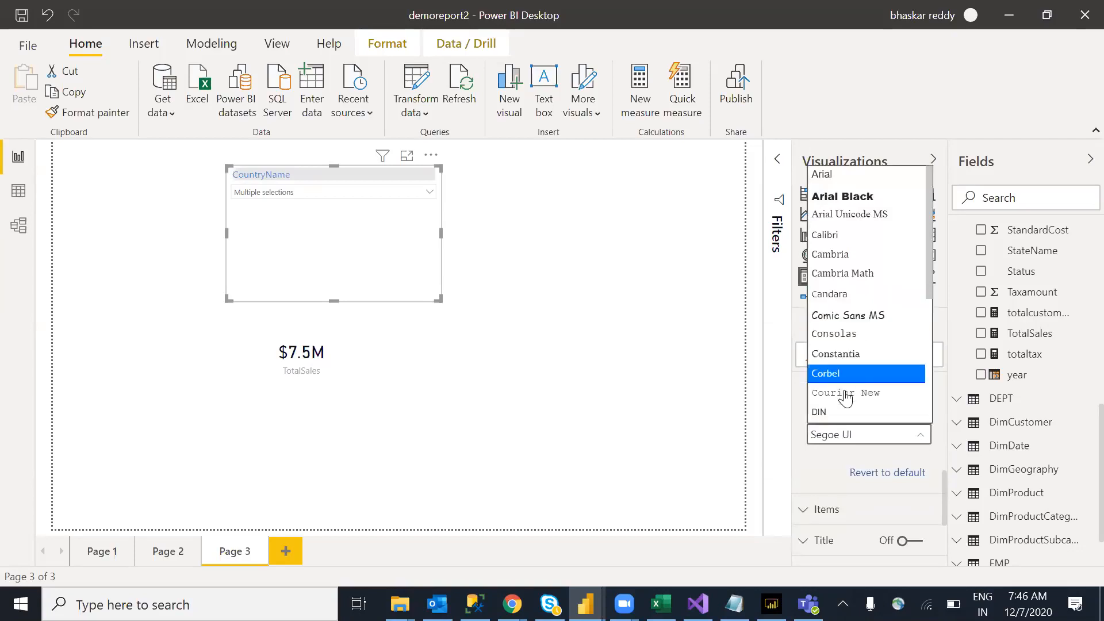
{"action": "left_click", "coordinate": [846, 411]}
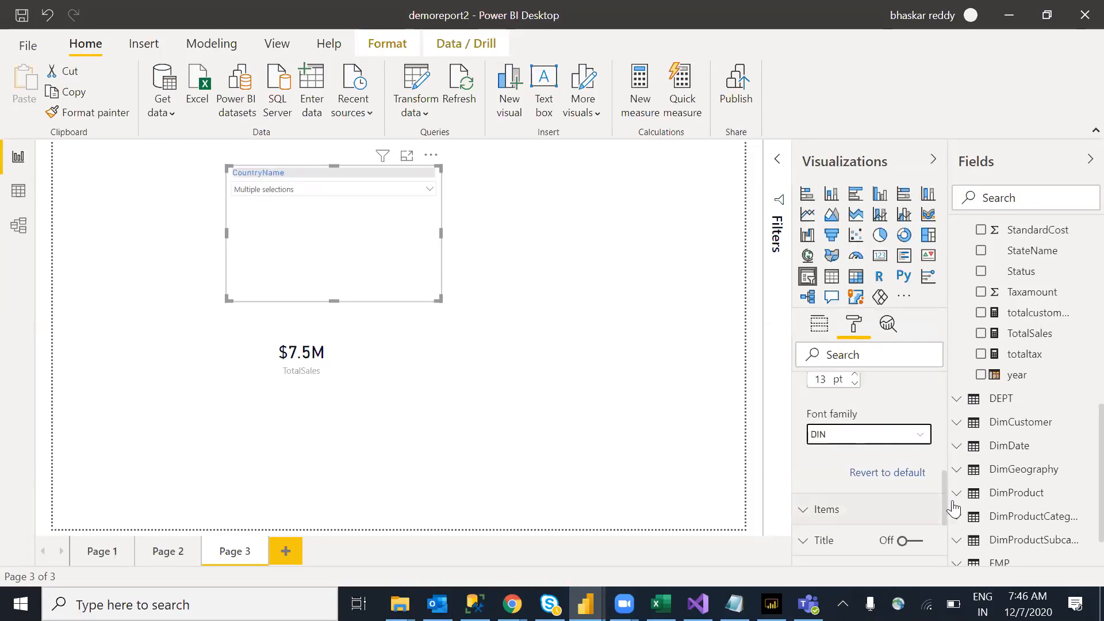
Turn the CountryName slicer header off and back on, and collapse its settings
{"action": "left_click_drag", "start_coordinate": [948, 488], "coordinate": [946, 402]}
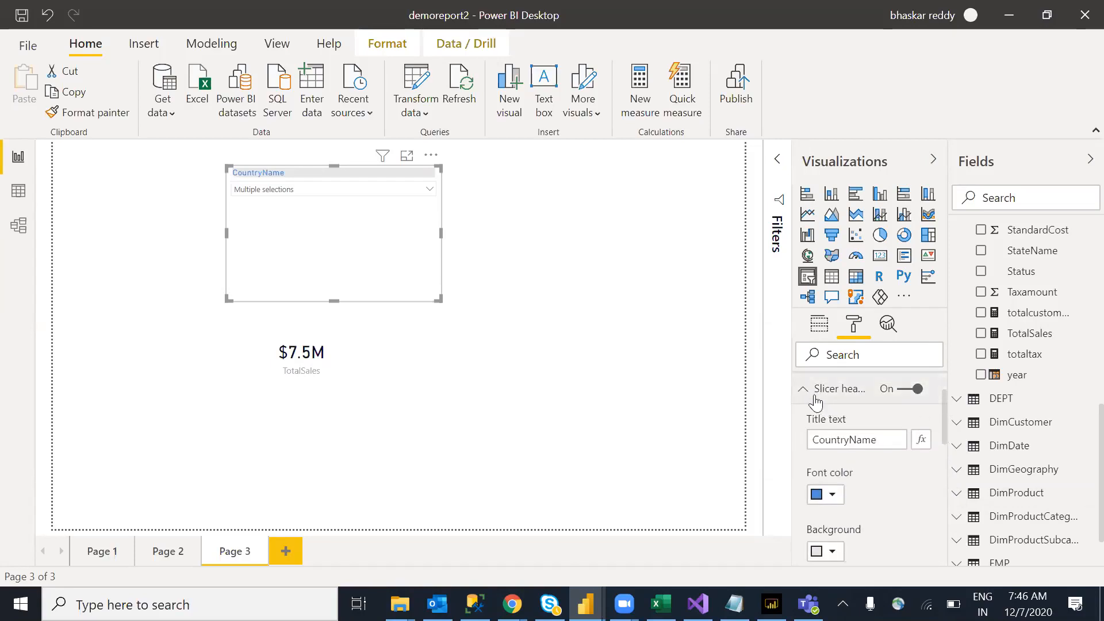
{"action": "left_click", "coordinate": [900, 390]}
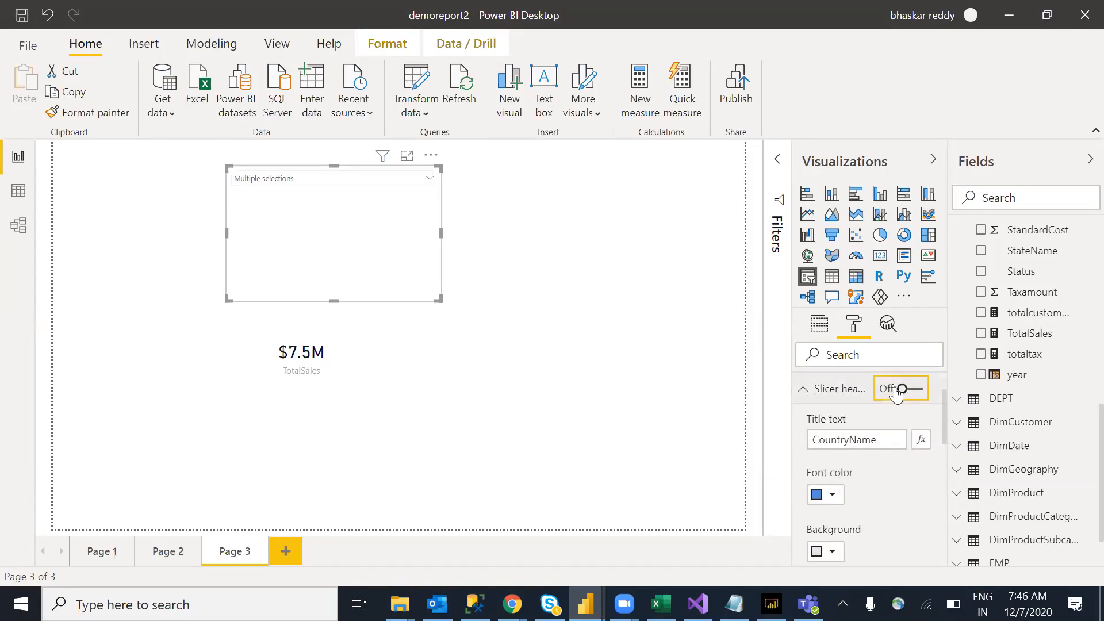
{"action": "left_click", "coordinate": [920, 392]}
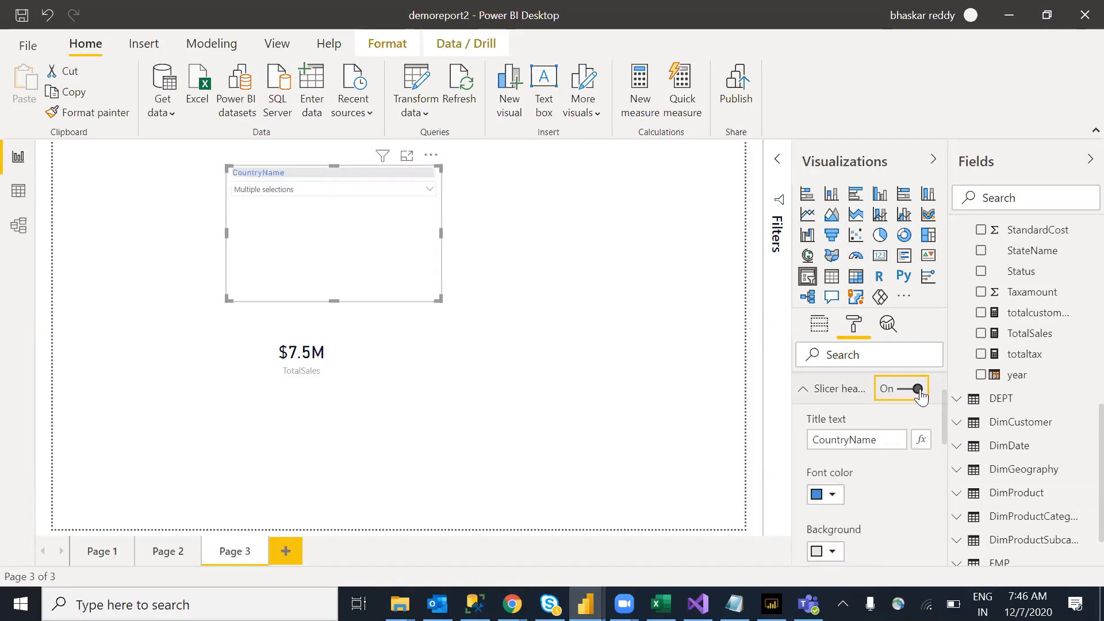
{"action": "left_click", "coordinate": [808, 396]}
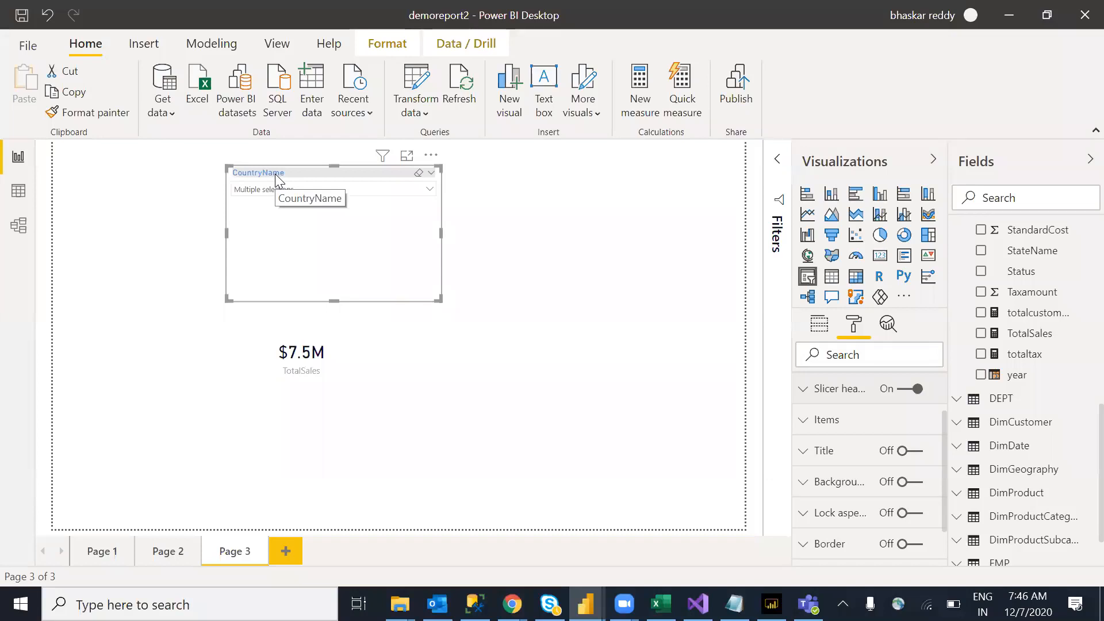
Set the outline of the CountryName slicer items to Top + bottom and expand the country list to view it
{"action": "left_click", "coordinate": [815, 425]}
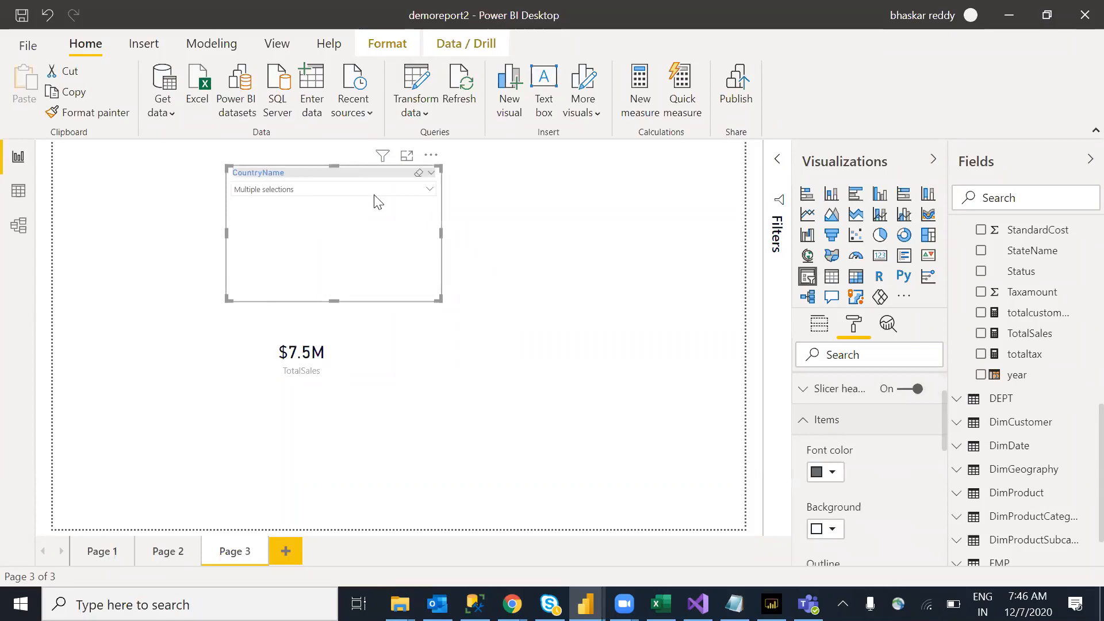
{"action": "left_click", "coordinate": [412, 193]}
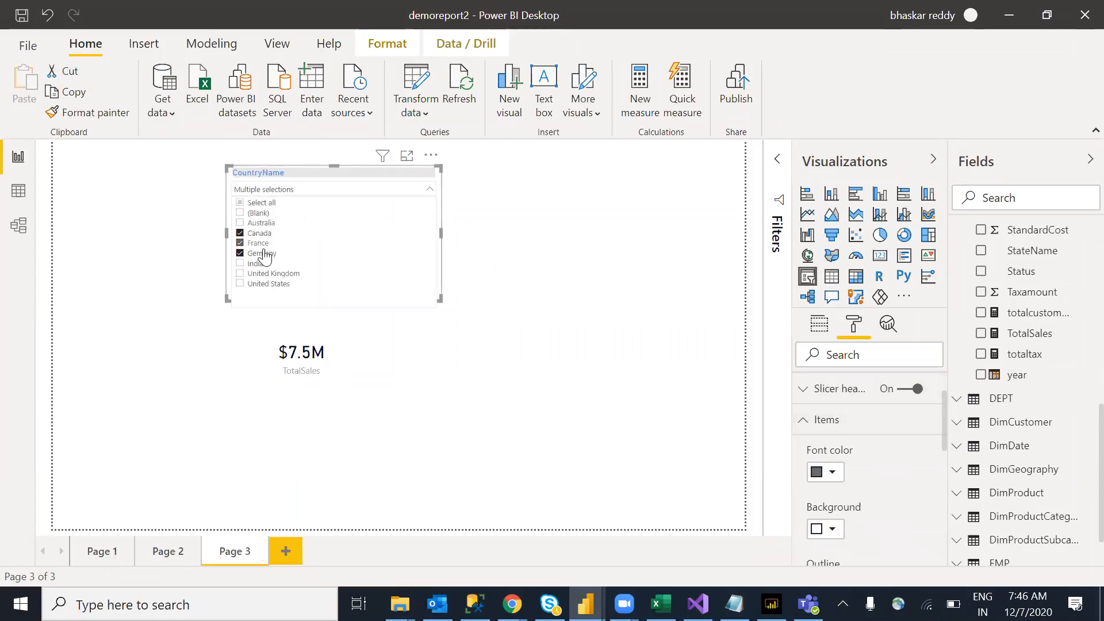
{"action": "left_click", "coordinate": [943, 406]}
{"action": "left_click_drag", "start_coordinate": [943, 406], "coordinate": [944, 419]}
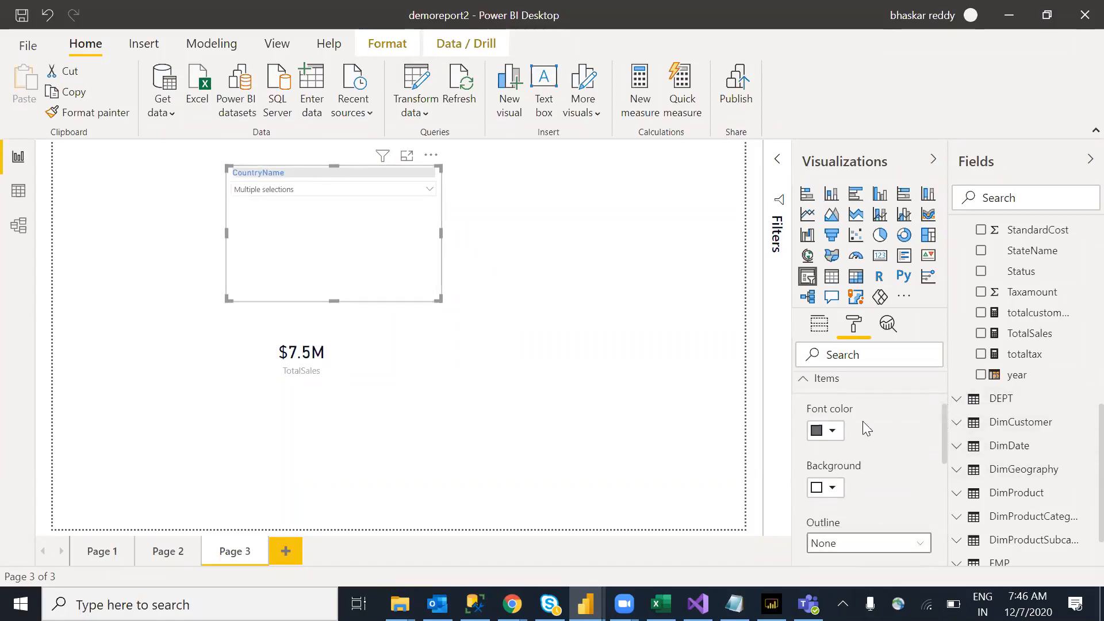
{"action": "left_click", "coordinate": [889, 543]}
{"action": "left_click", "coordinate": [854, 484]}
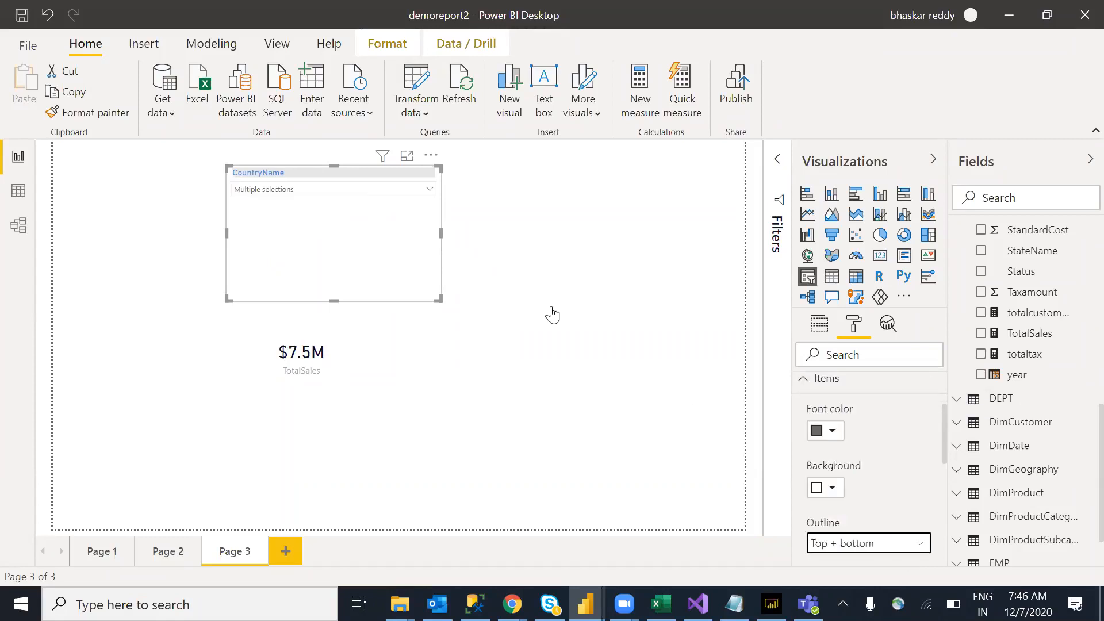
{"action": "left_click", "coordinate": [430, 194]}
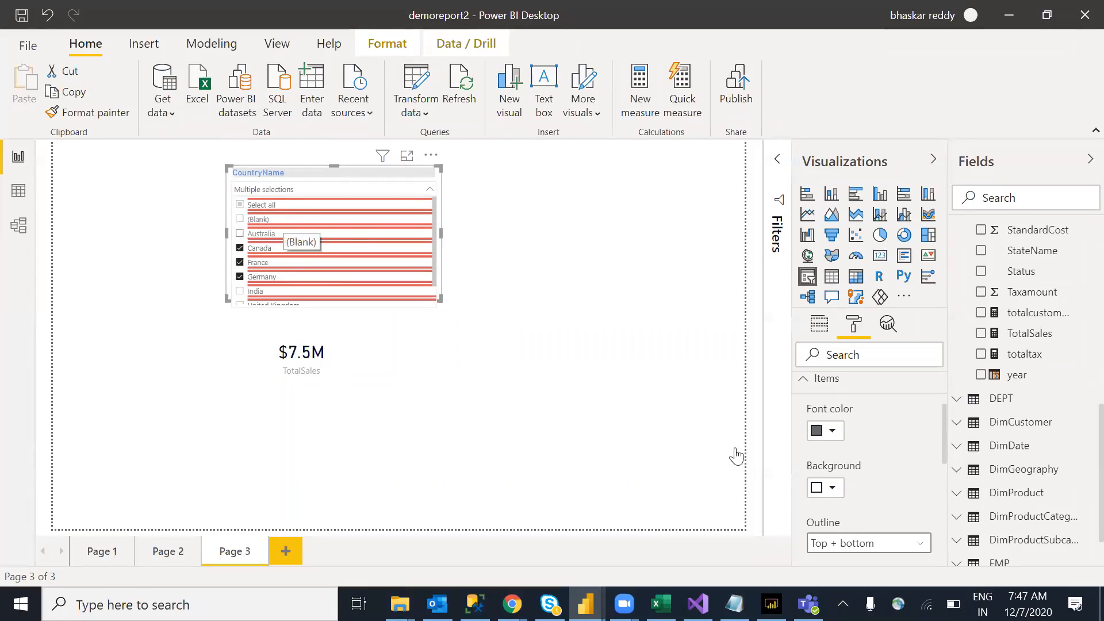
{"action": "left_click_drag", "start_coordinate": [945, 426], "coordinate": [949, 453]}
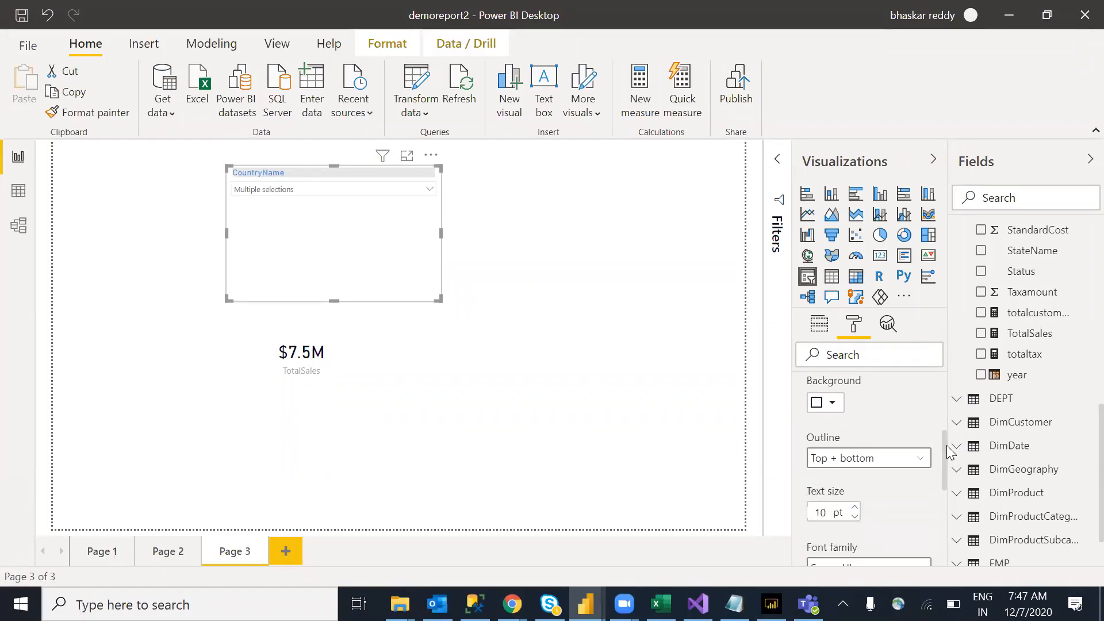
{"action": "left_click", "coordinate": [428, 189]}
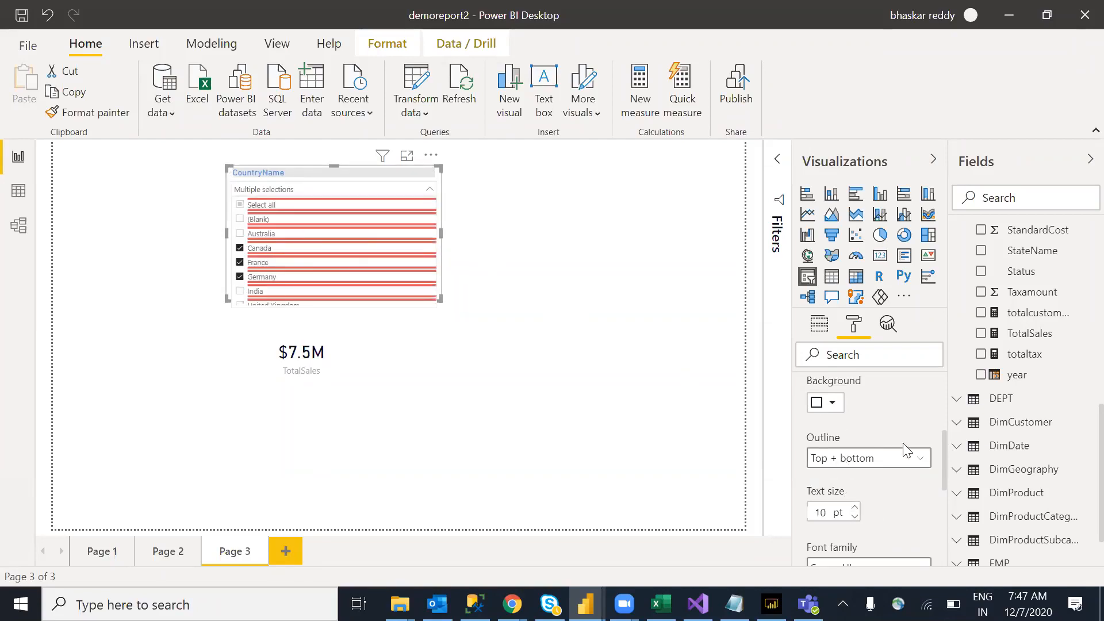
Set the outline of the CountryName slicer items to None and expand the country list to view it
{"action": "mouse_move", "coordinate": [949, 476]}
{"action": "left_mouse_down"}
{"action": "mouse_move", "coordinate": [942, 423]}
{"action": "mouse_move", "coordinate": [940, 456]}
{"action": "left_mouse_up"}
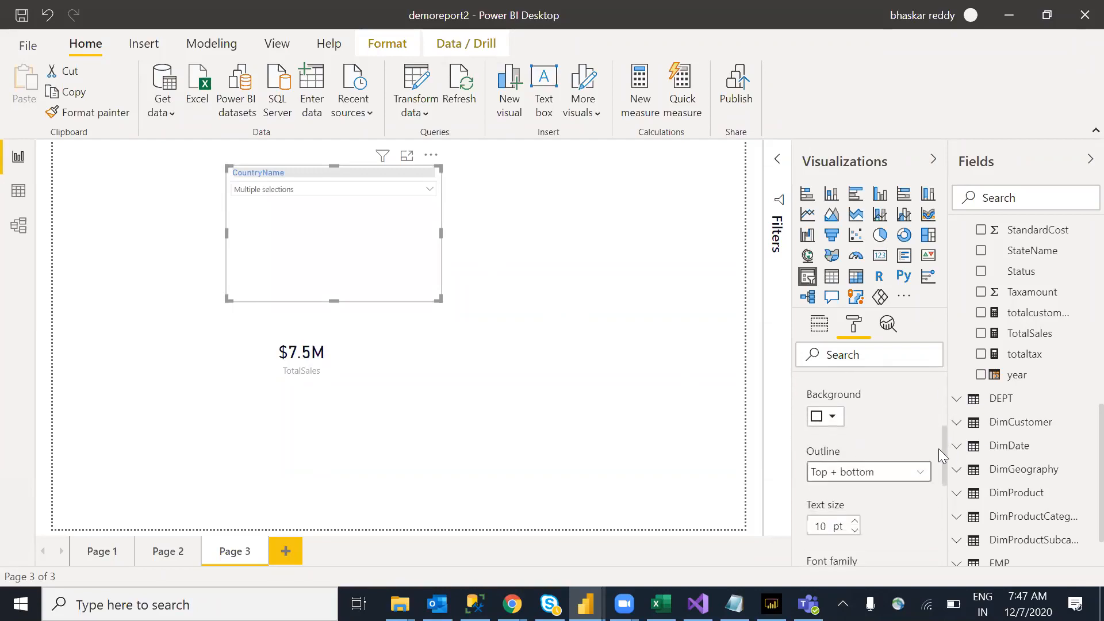
{"action": "left_click", "coordinate": [914, 473]}
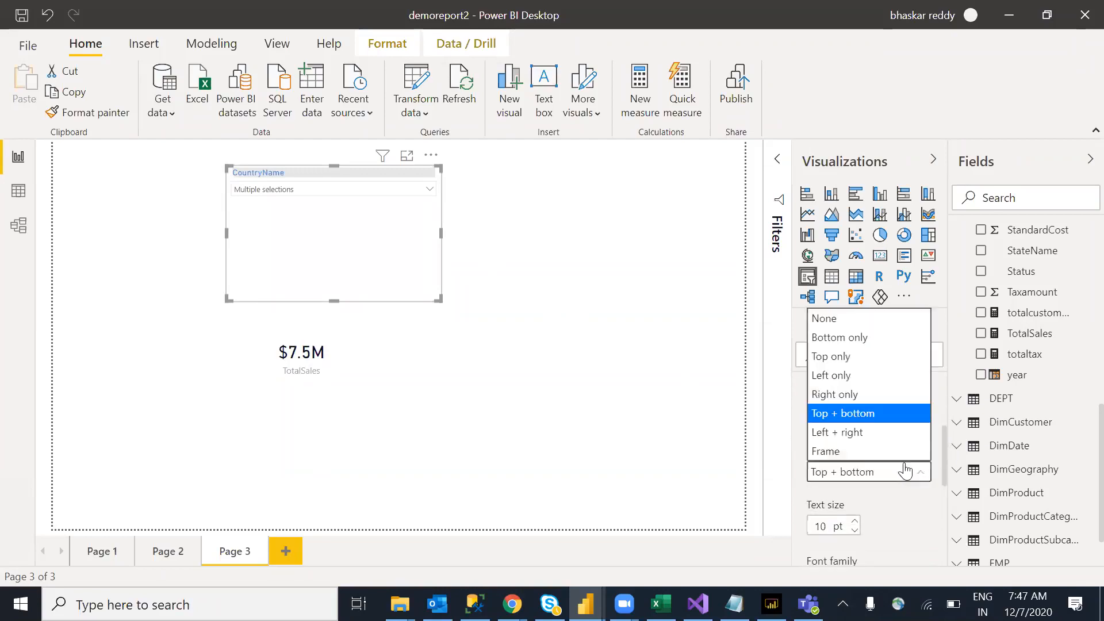
{"action": "left_click", "coordinate": [828, 318]}
{"action": "left_click", "coordinate": [426, 196]}
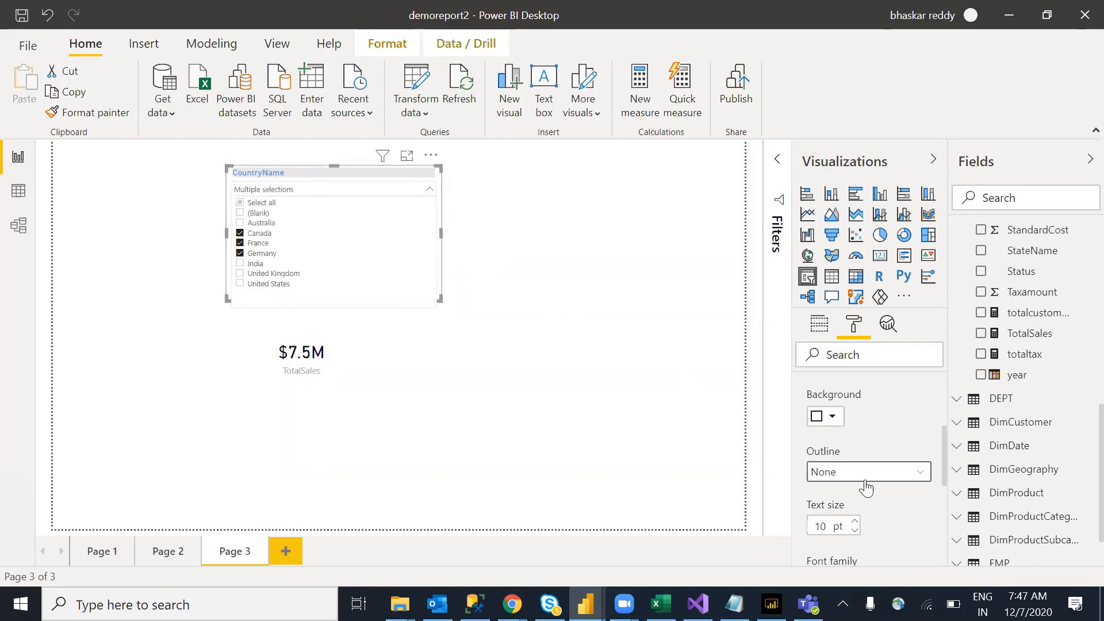
Set the outline of the slicer items to Left only, view it in the expanded country list, and collapse the list
{"action": "left_click", "coordinate": [907, 477]}
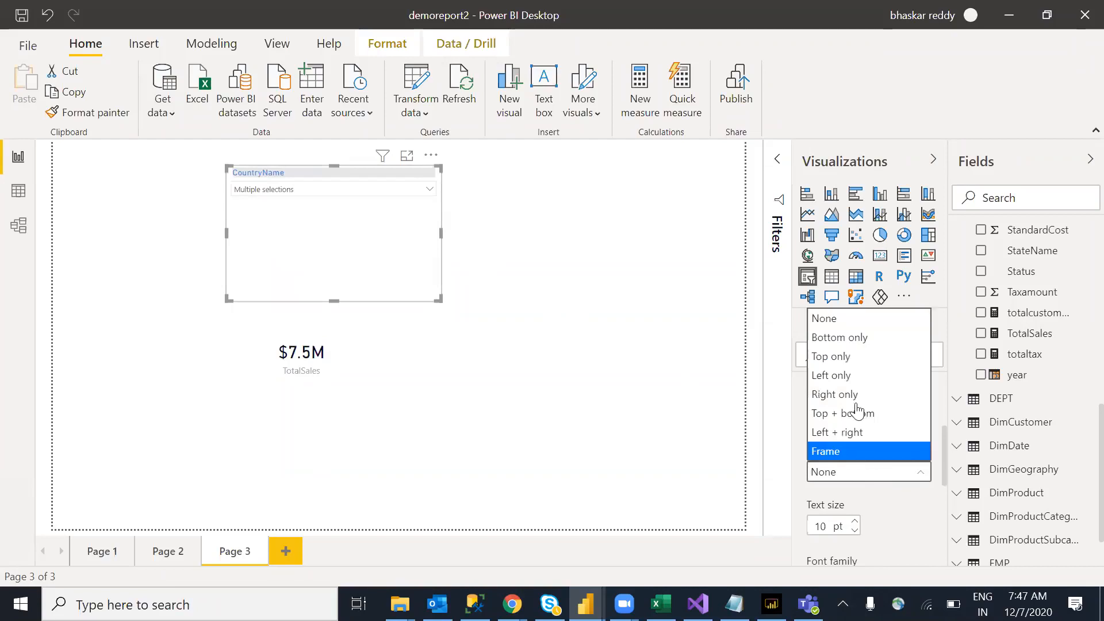
{"action": "left_click", "coordinate": [841, 377]}
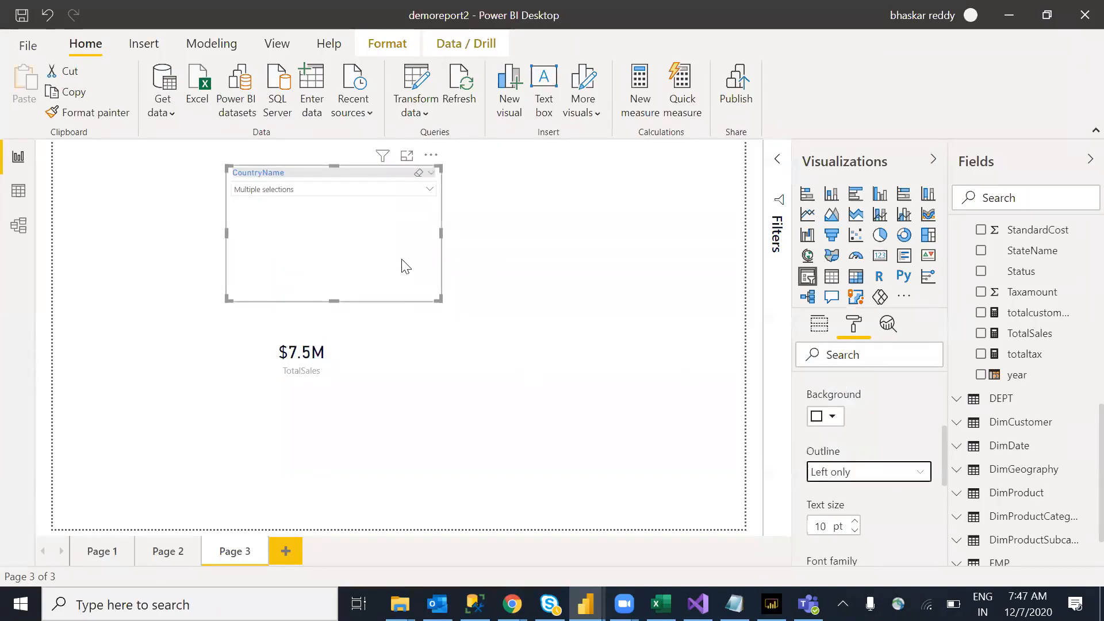
{"action": "left_click", "coordinate": [430, 189]}
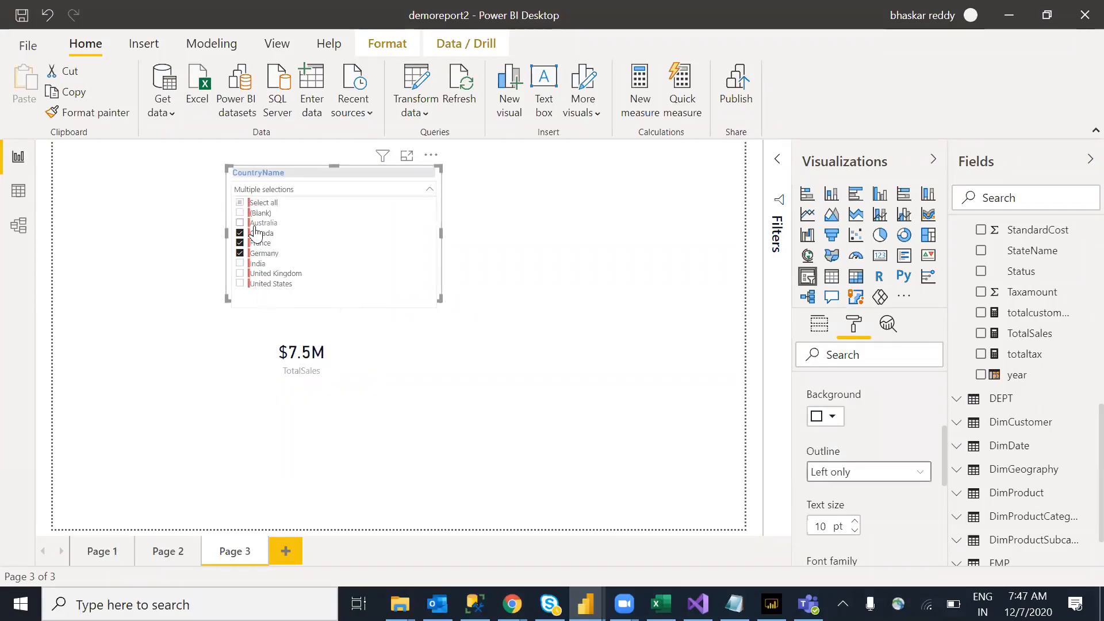
{"action": "left_click", "coordinate": [429, 191]}
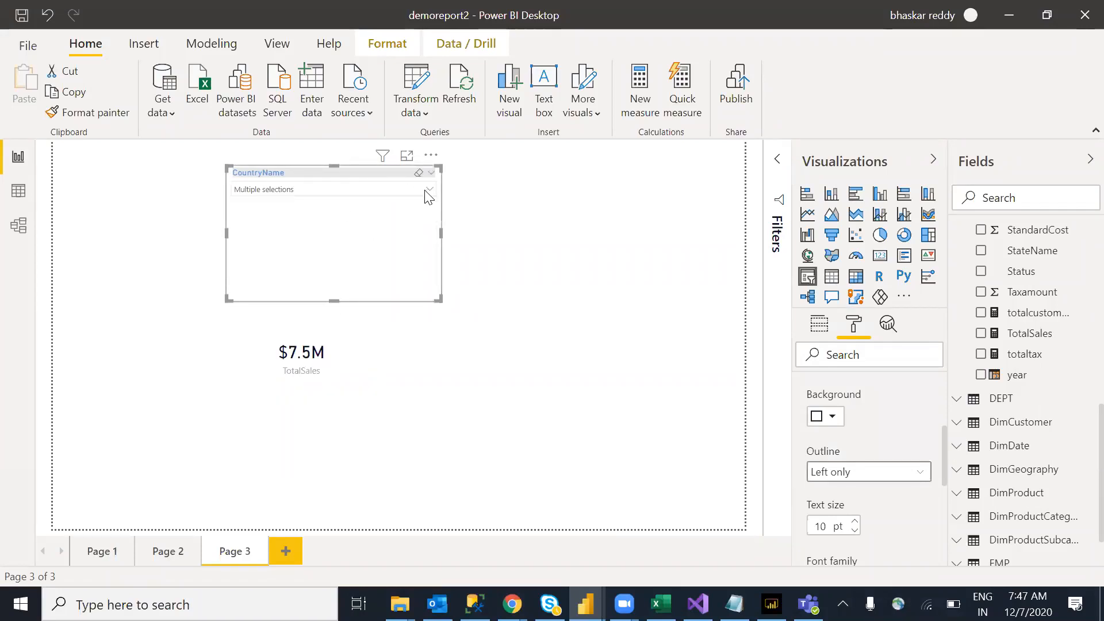
{"action": "right_click", "coordinate": [429, 196]}
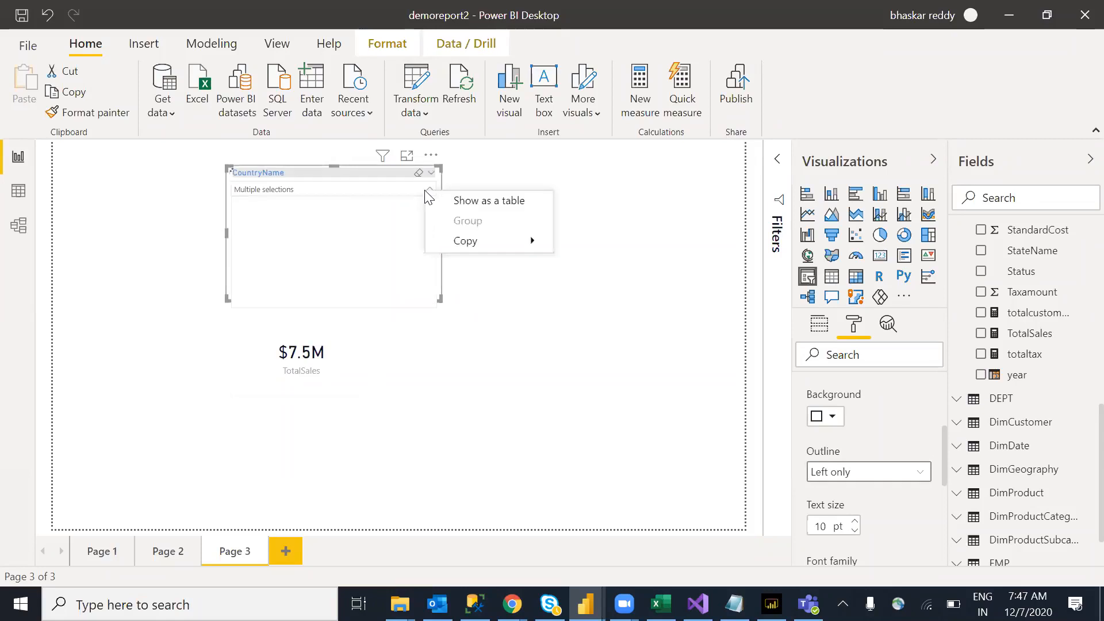
{"action": "left_click", "coordinate": [422, 193]}
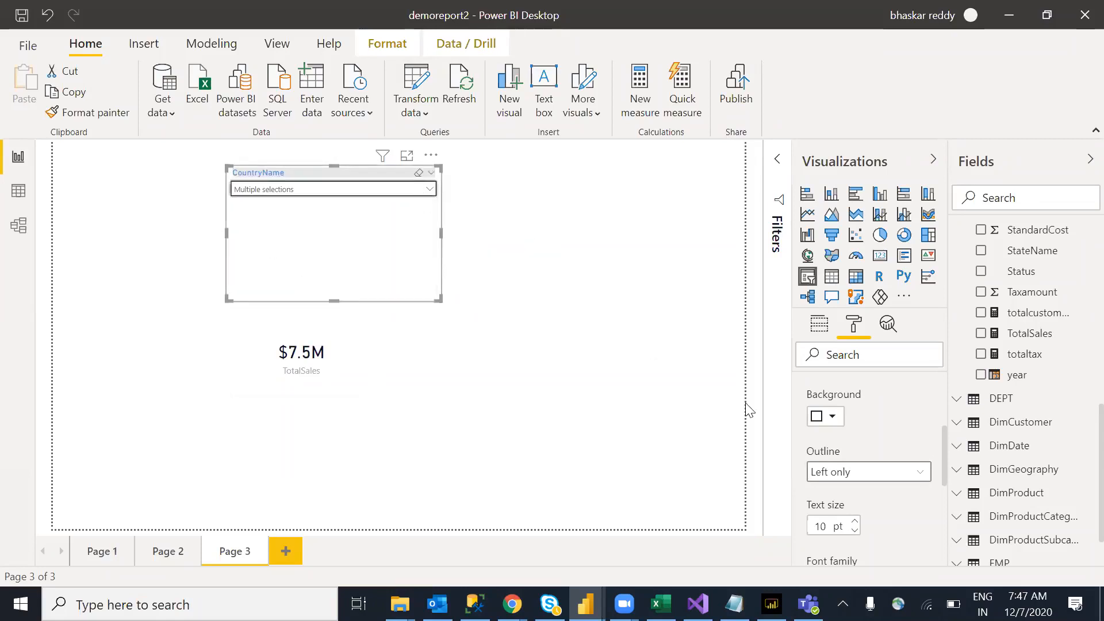
Switch to the Trade volumes and Automations report to examine its slicers, and return to demoreport2
{"action": "left_click", "coordinate": [880, 468]}
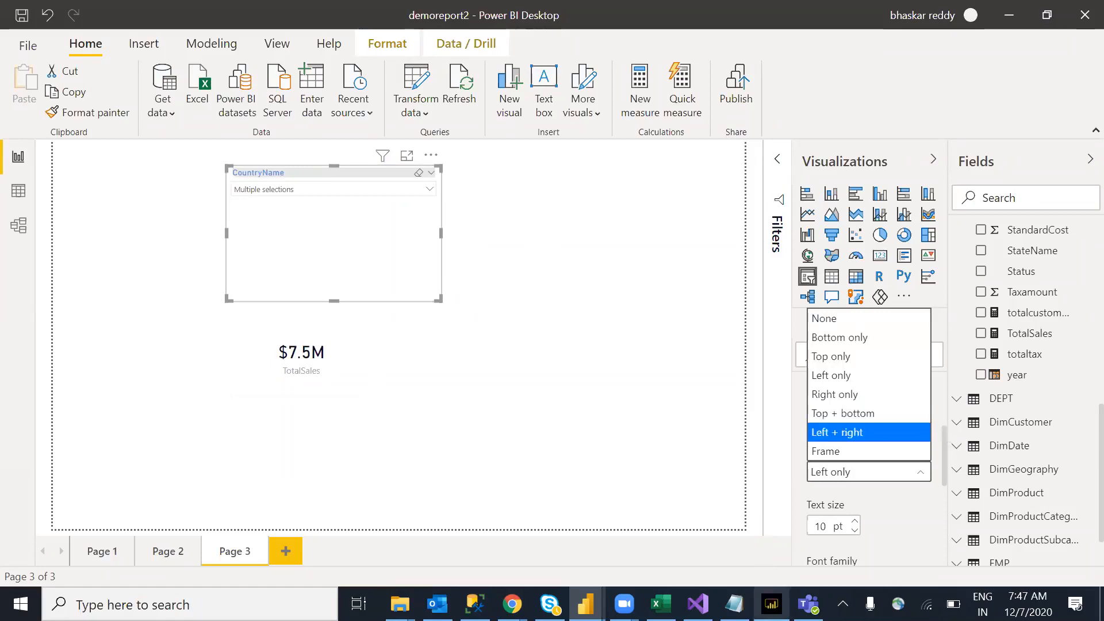
{"action": "left_click", "coordinate": [771, 604]}
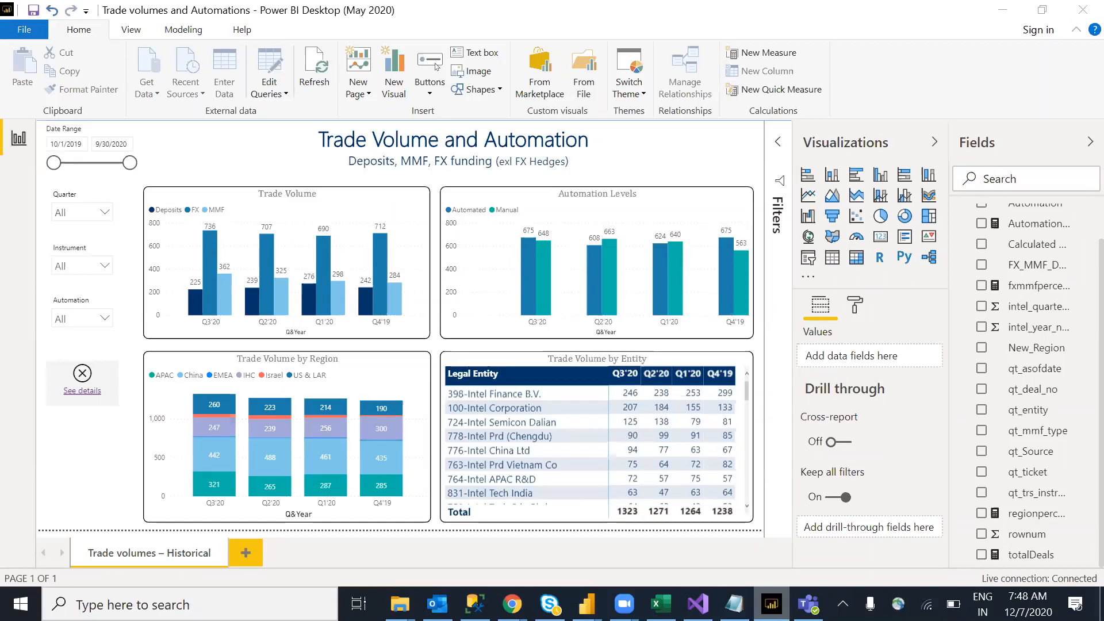
{"action": "key", "text": "alt+Tab"}
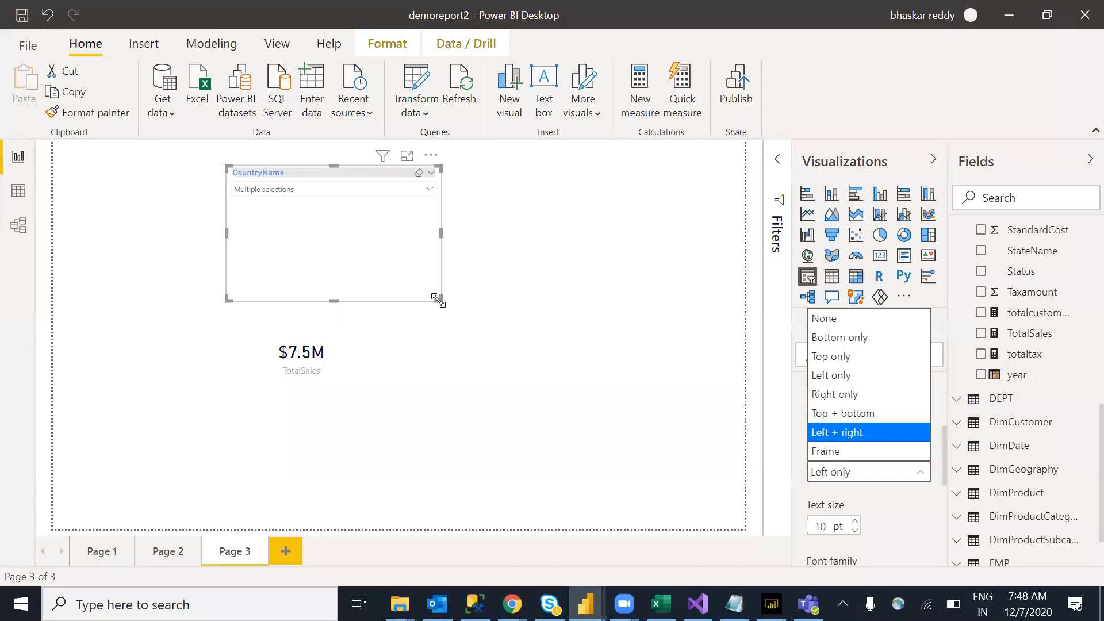
{"action": "left_click", "coordinate": [911, 517]}
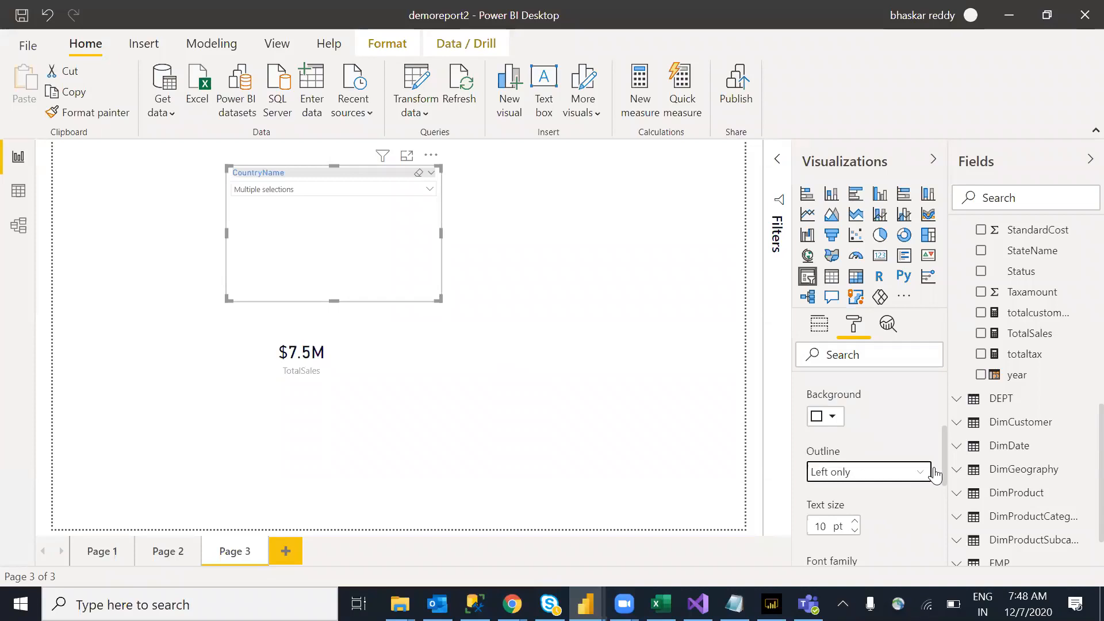
Set the text size of the CountryName slicer items to 14 pt
{"action": "scroll", "coordinate": [948, 440], "scroll_direction": "down", "scroll_amount": 3}
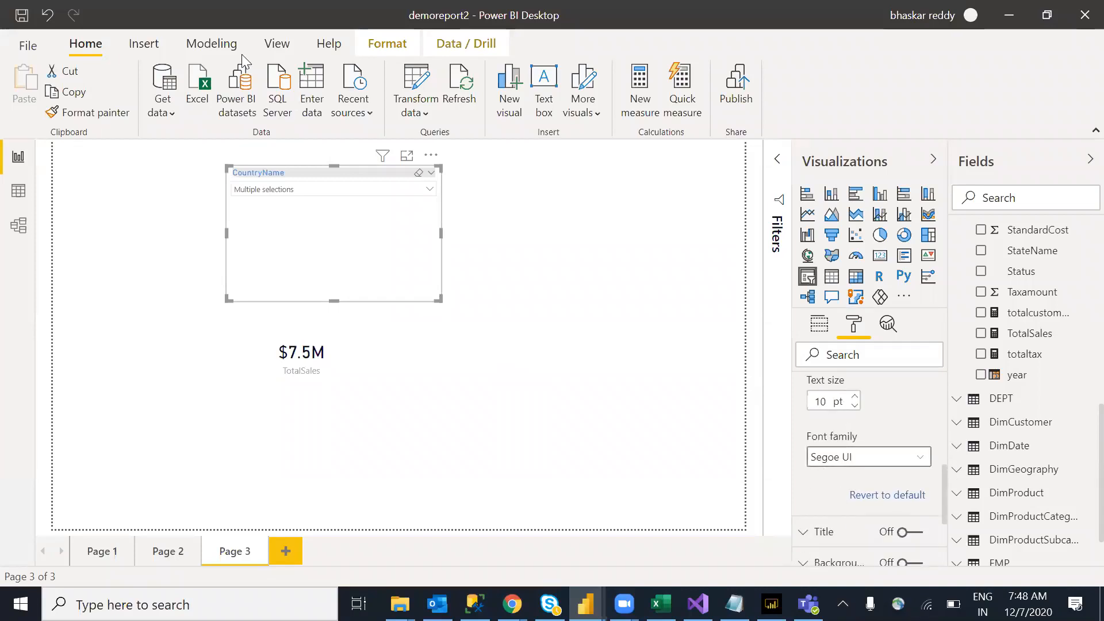
{"action": "left_click", "coordinate": [856, 396]}
{"action": "left_click", "coordinate": [856, 396]}
{"action": "left_click", "coordinate": [855, 396]}
{"action": "left_click", "coordinate": [856, 396]}
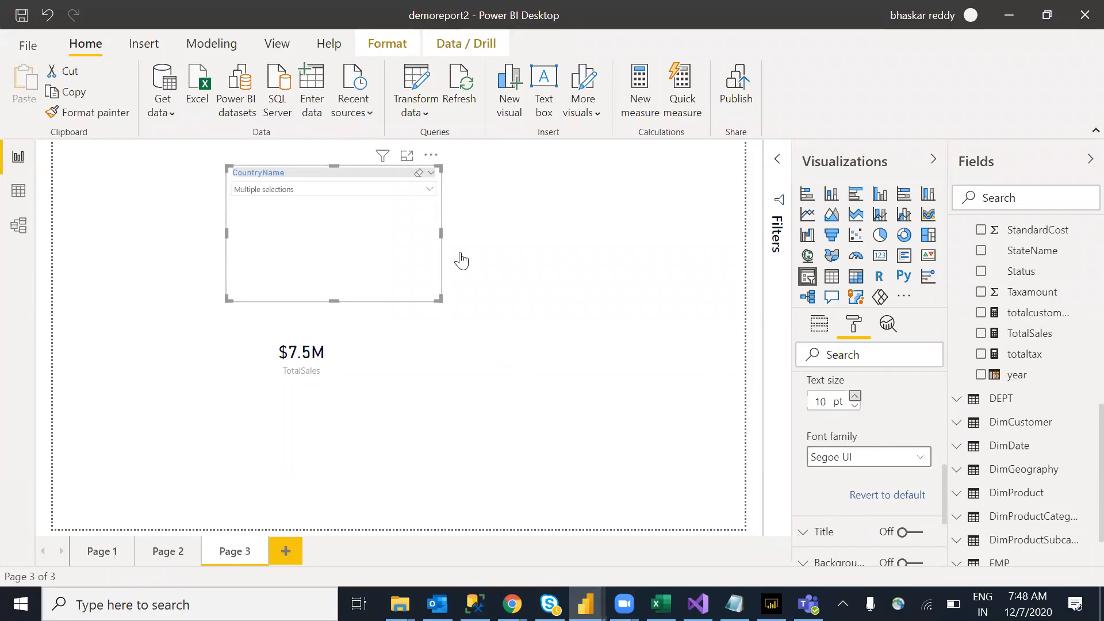
Expand the country list, add Australia to the selection and clear Canada
{"action": "left_click", "coordinate": [430, 192]}
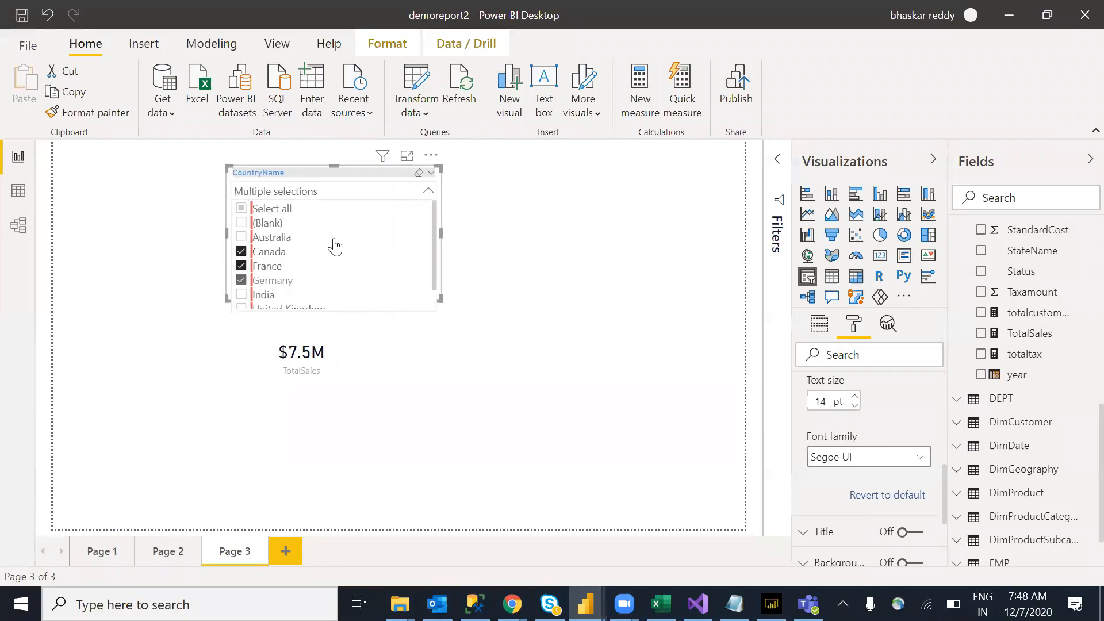
{"action": "left_click", "coordinate": [245, 241]}
{"action": "left_click", "coordinate": [247, 248]}
Remove the outline from the slicer items by setting it to None, and collapse the Items settings
{"action": "scroll", "coordinate": [897, 460], "scroll_direction": "up", "scroll_amount": 3}
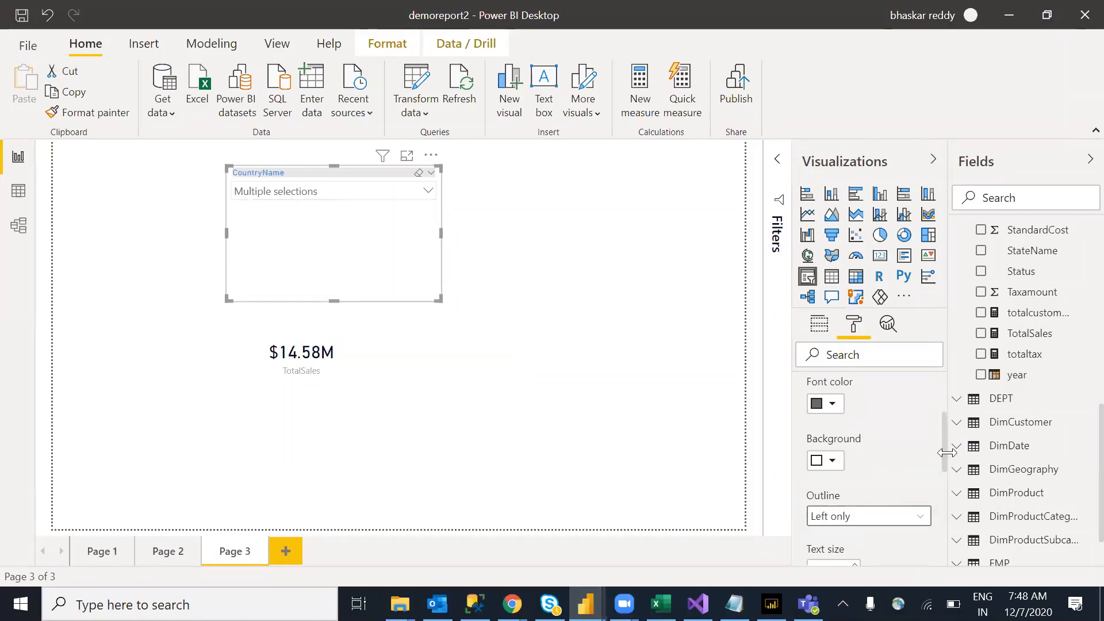
{"action": "left_click_drag", "start_coordinate": [944, 455], "coordinate": [944, 457]}
{"action": "left_click", "coordinate": [919, 516]}
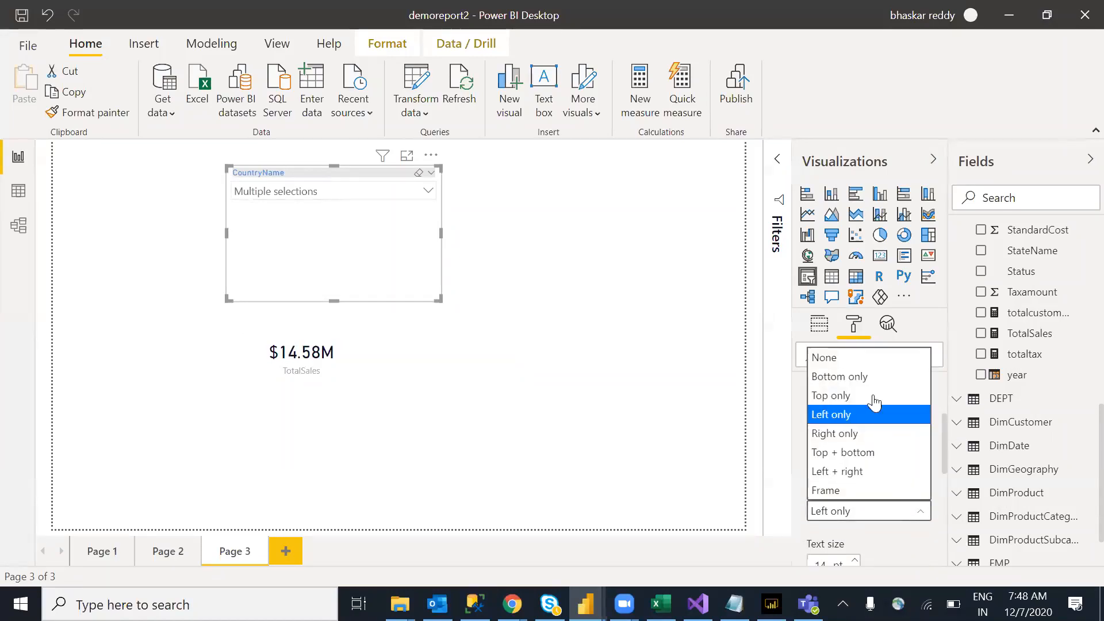
{"action": "left_click", "coordinate": [828, 359]}
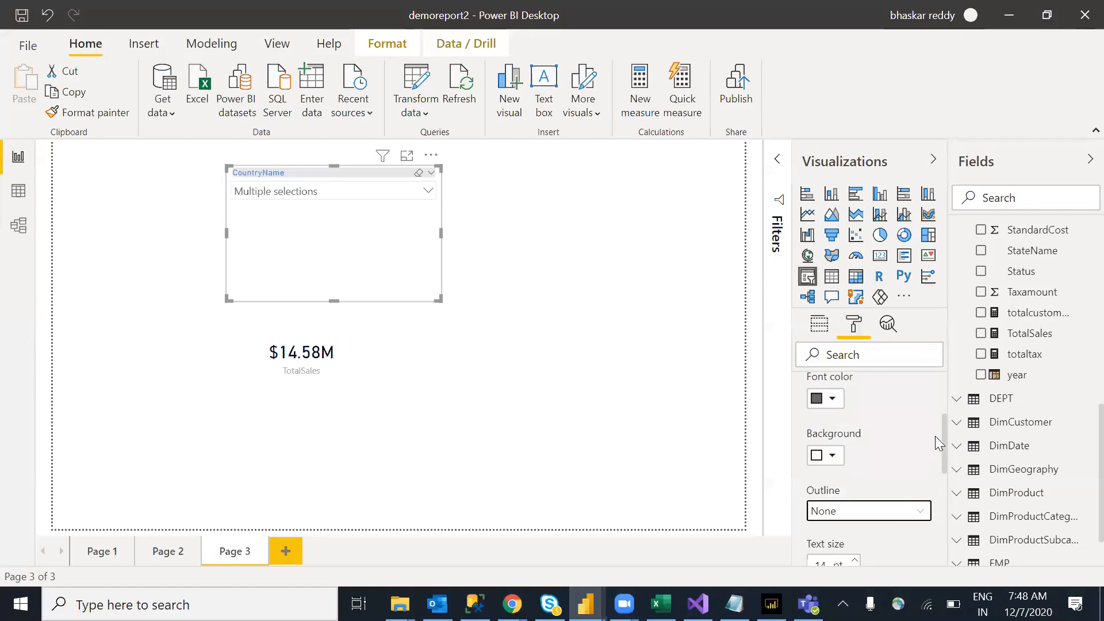
{"action": "left_click_drag", "start_coordinate": [944, 449], "coordinate": [945, 407]}
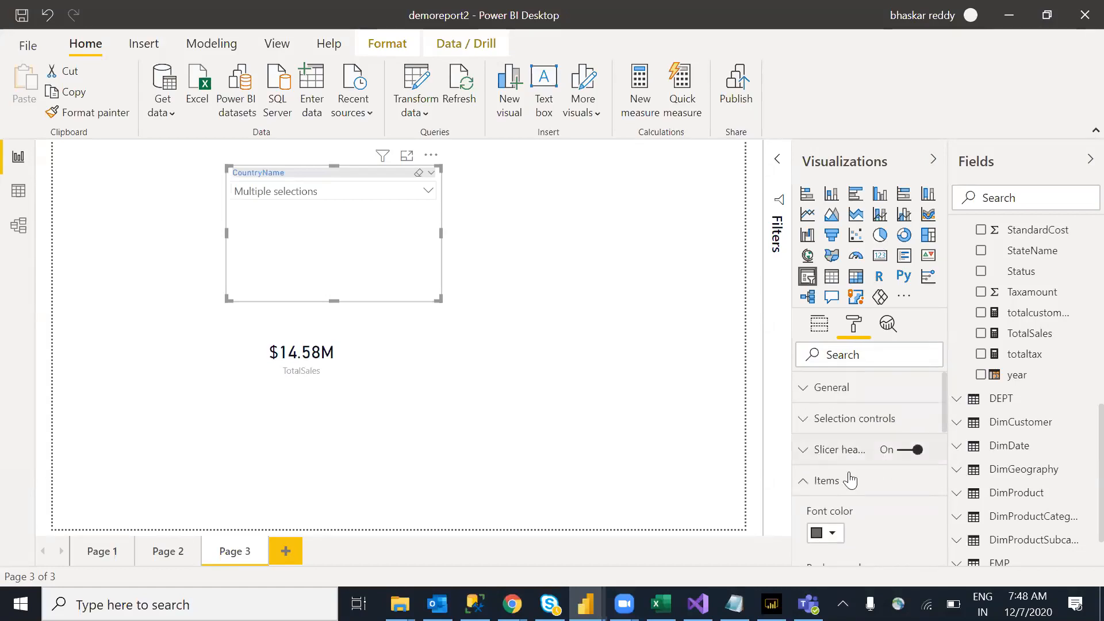
{"action": "left_click", "coordinate": [808, 486]}
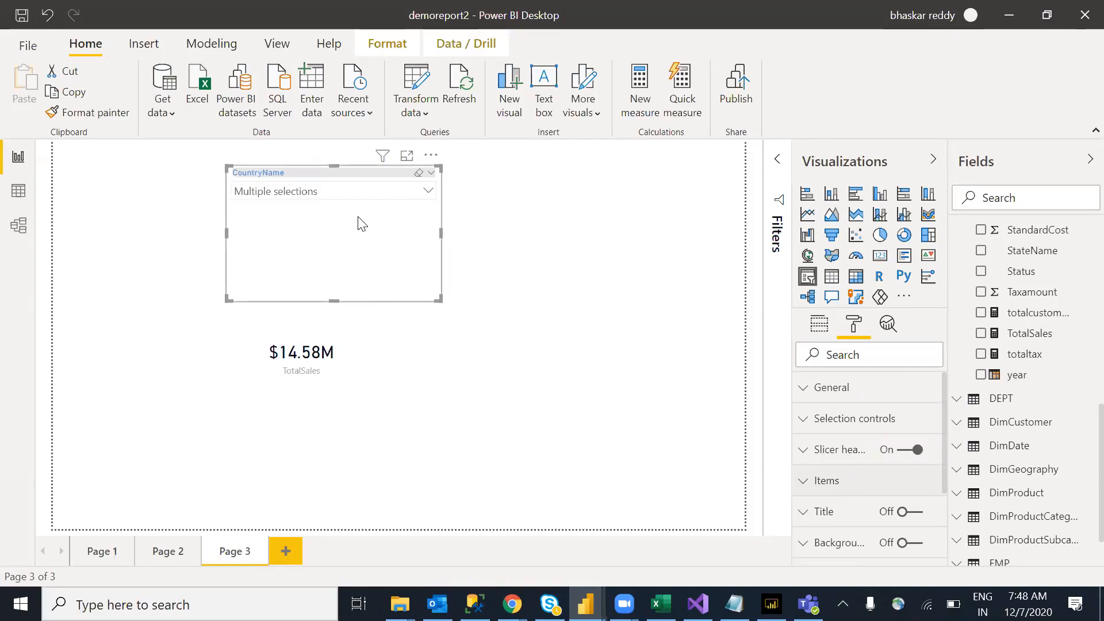
Turn off the slicer header and turn on the slicer title with the text Country
{"action": "left_click", "coordinate": [904, 452]}
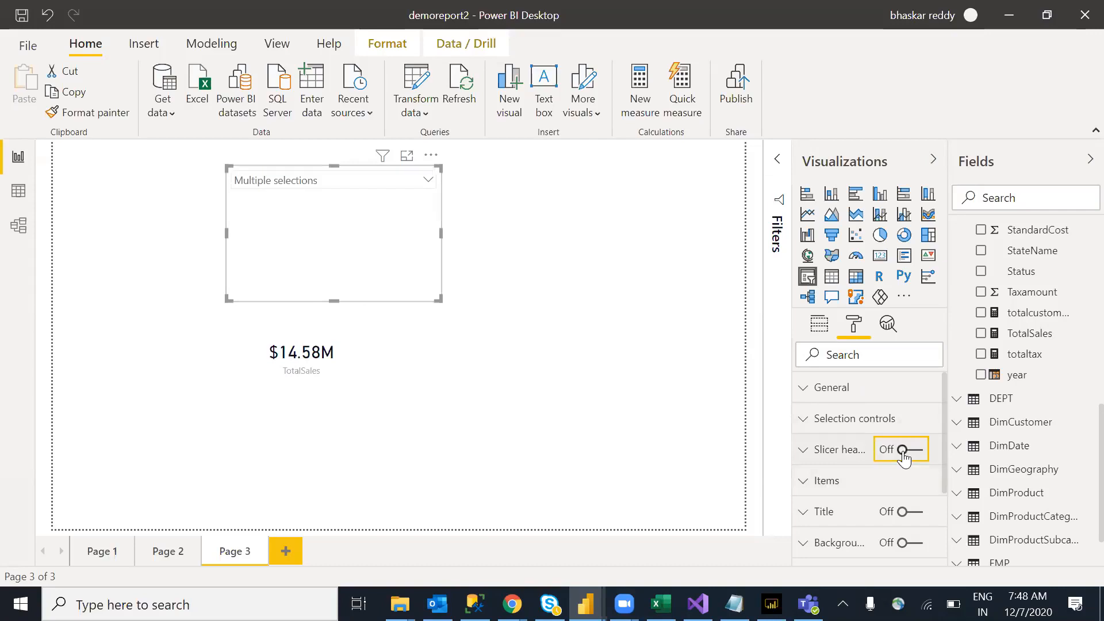
{"action": "left_click", "coordinate": [918, 514]}
{"action": "left_click", "coordinate": [827, 515]}
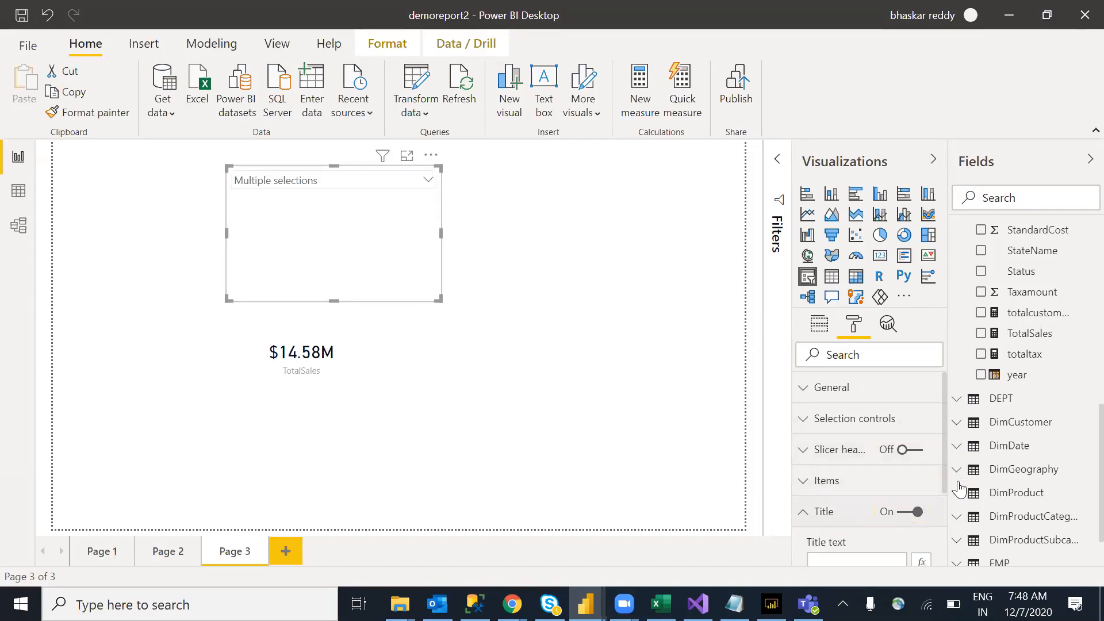
{"action": "scroll", "coordinate": [947, 415], "scroll_direction": "down", "scroll_amount": 2}
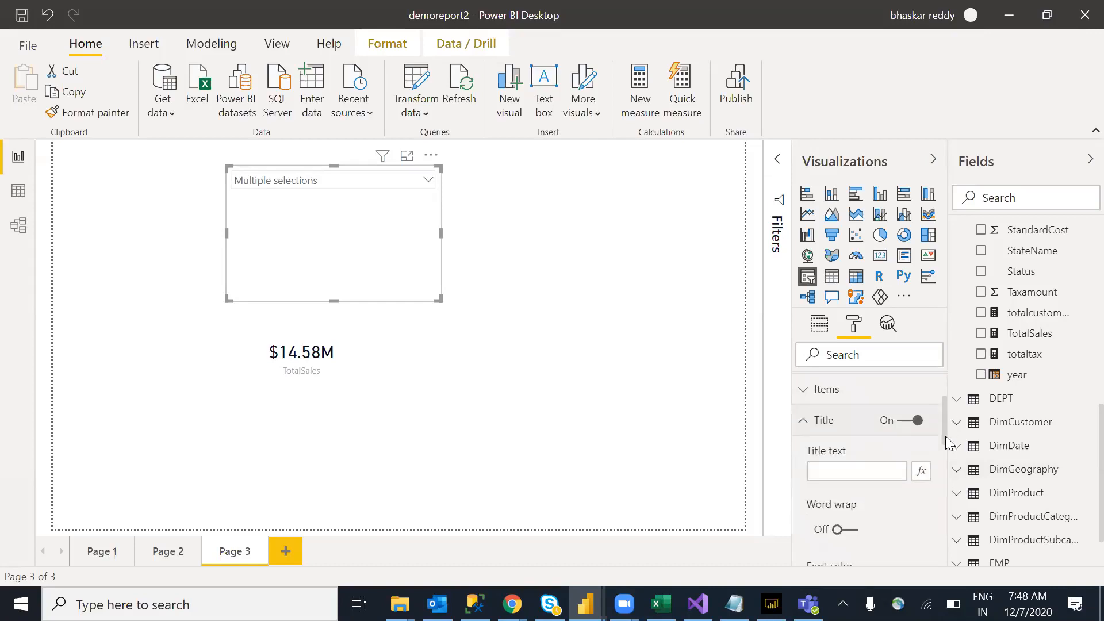
{"action": "left_click", "coordinate": [847, 458]}
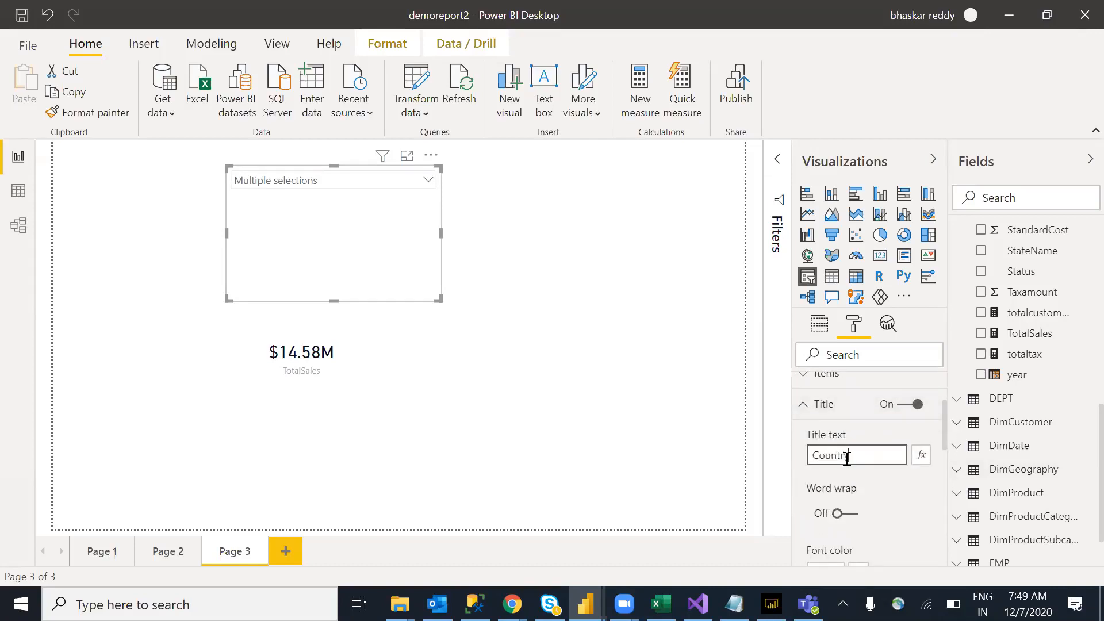
{"action": "type", "text": "Country"}
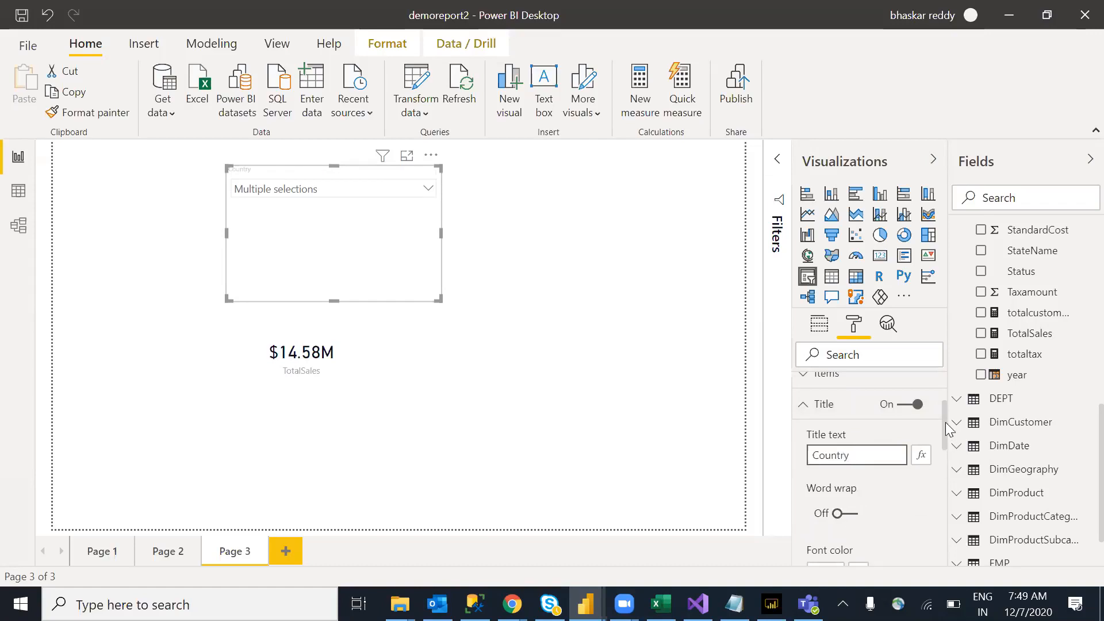
Turn on word wrap for the slicer title and set its font color to blue
{"action": "scroll", "coordinate": [947, 443], "scroll_direction": "down", "scroll_amount": 1}
{"action": "scroll", "coordinate": [948, 443], "scroll_direction": "down", "scroll_amount": 2}
{"action": "left_click", "coordinate": [853, 452]}
{"action": "left_click", "coordinate": [828, 514]}
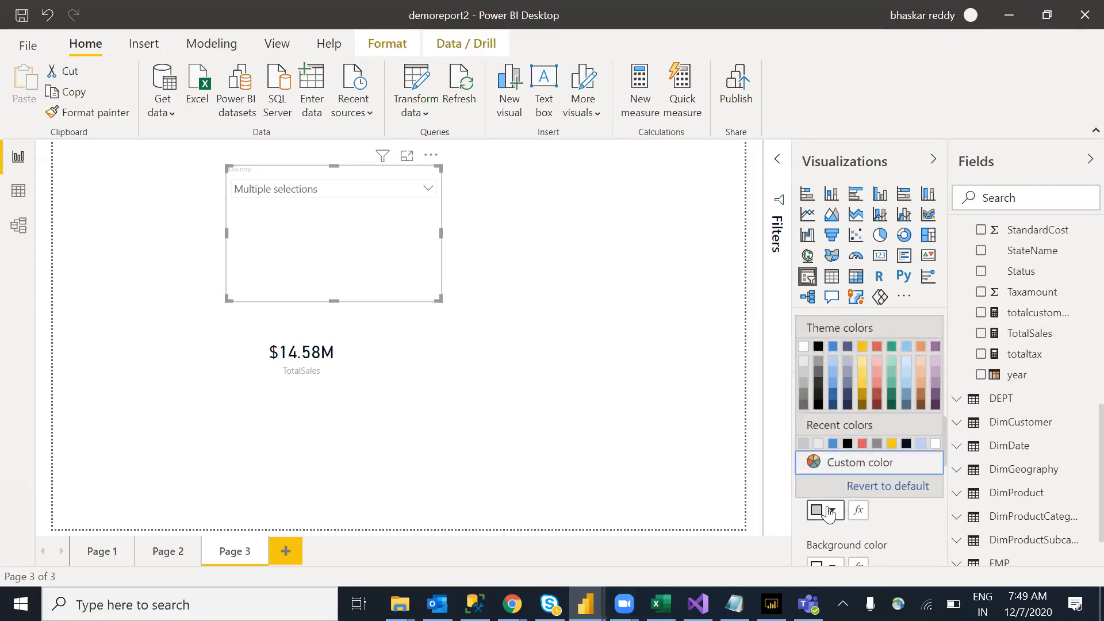
{"action": "left_click", "coordinate": [834, 346]}
Center the Country title and set its text size to 18 pt
{"action": "scroll", "coordinate": [946, 443], "scroll_direction": "down", "scroll_amount": 4}
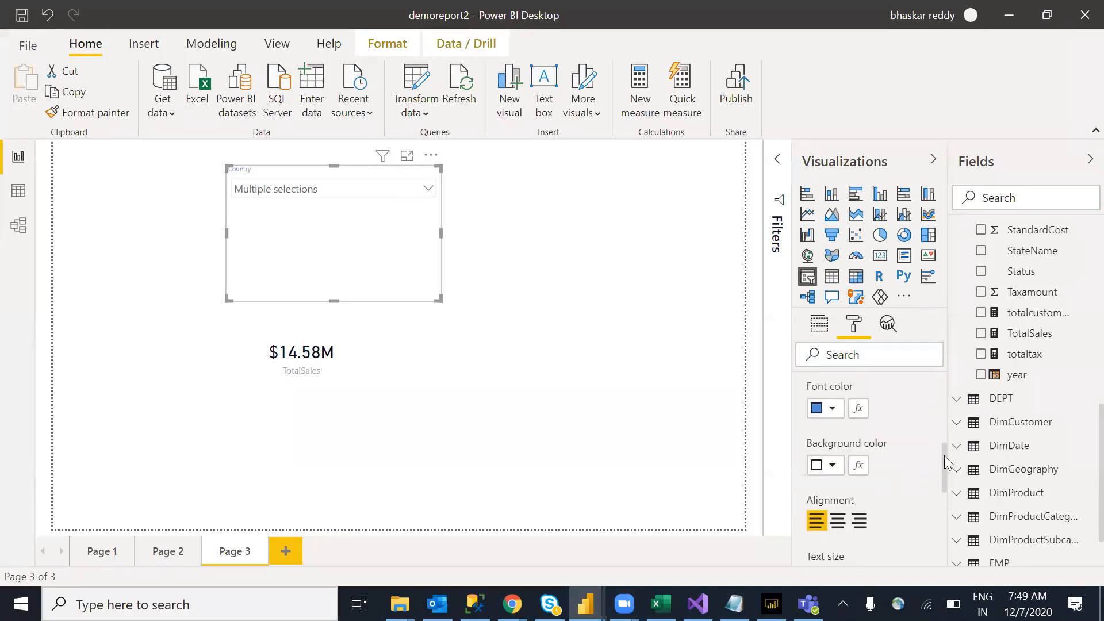
{"action": "left_click", "coordinate": [841, 504]}
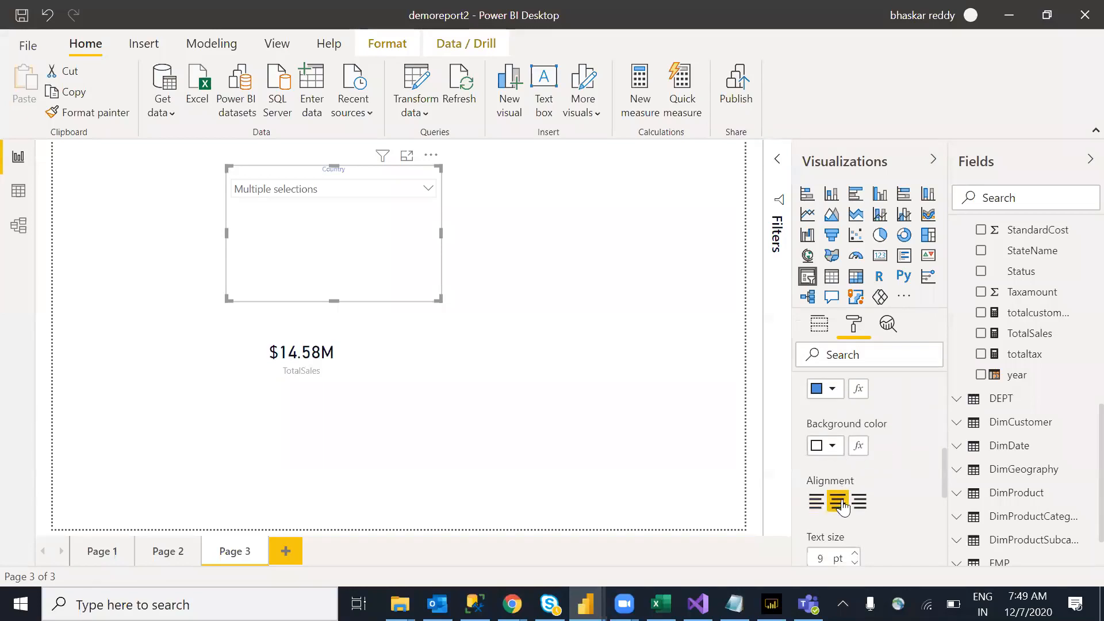
{"action": "left_click", "coordinate": [855, 554]}
{"action": "left_click", "coordinate": [854, 554]}
{"action": "left_click", "coordinate": [855, 554]}
{"action": "left_click", "coordinate": [855, 554]}
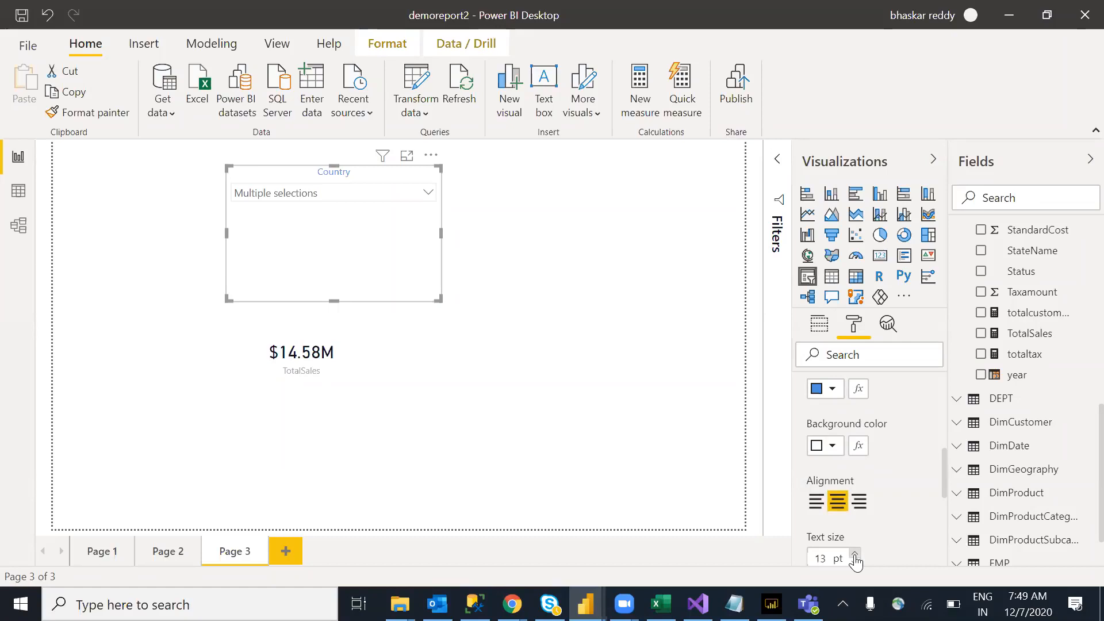
{"action": "left_click", "coordinate": [855, 554]}
{"action": "left_click", "coordinate": [855, 555]}
{"action": "left_click", "coordinate": [855, 555]}
{"action": "left_click", "coordinate": [855, 554]}
{"action": "left_click", "coordinate": [855, 554]}
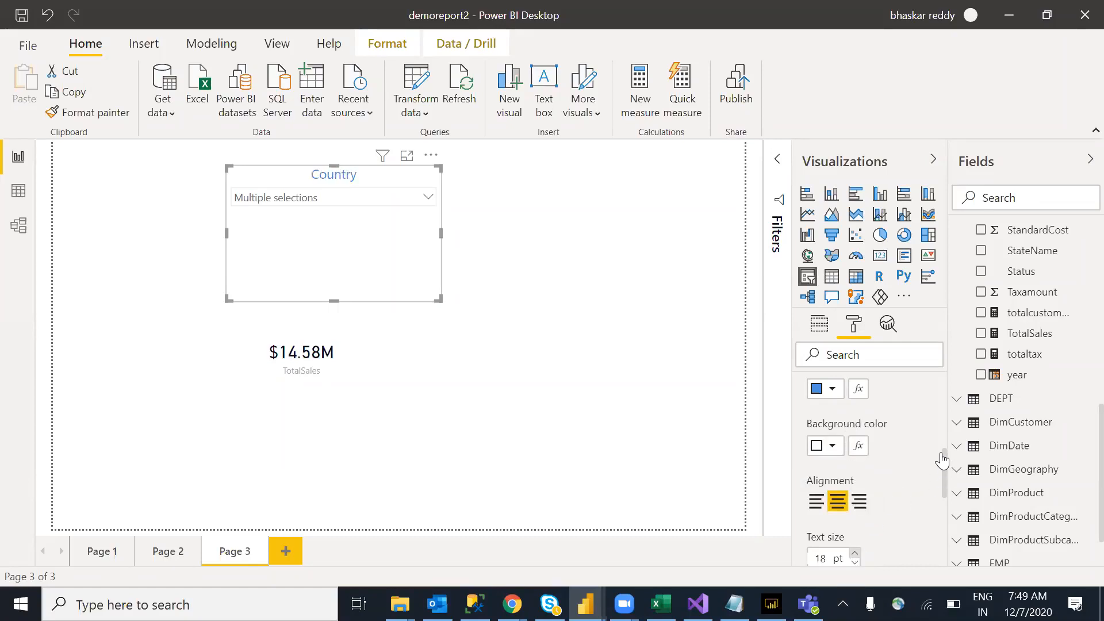
Review the remaining title settings, including the font family and word wrap
{"action": "scroll", "coordinate": [944, 489], "scroll_direction": "down", "scroll_amount": 1}
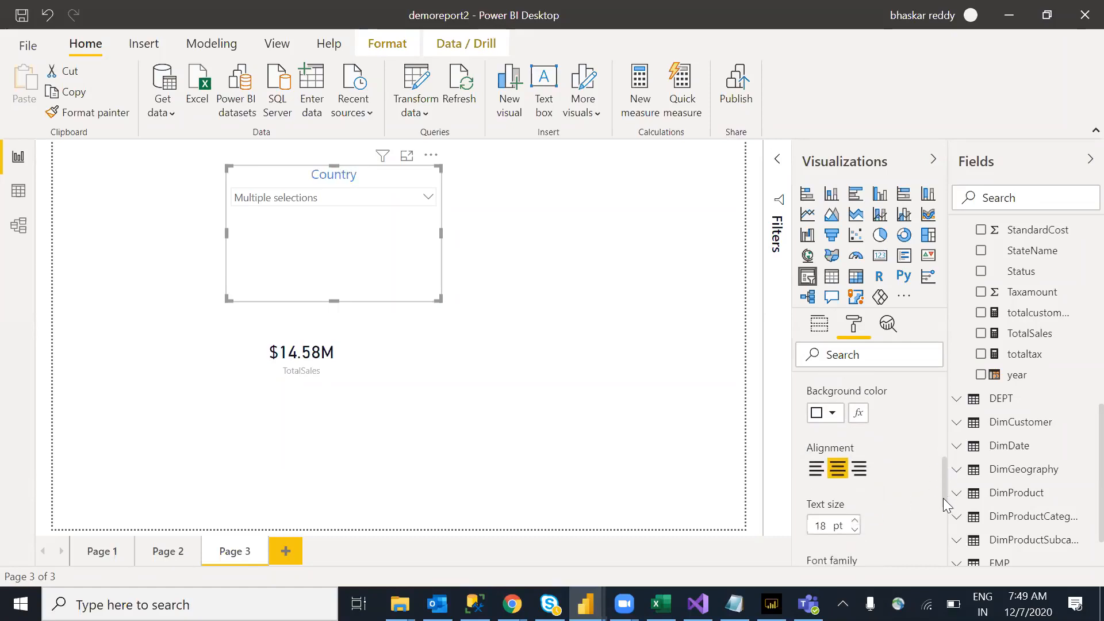
{"action": "scroll", "coordinate": [945, 506], "scroll_direction": "down", "scroll_amount": 4}
{"action": "scroll", "coordinate": [883, 443], "scroll_direction": "down", "scroll_amount": 1}
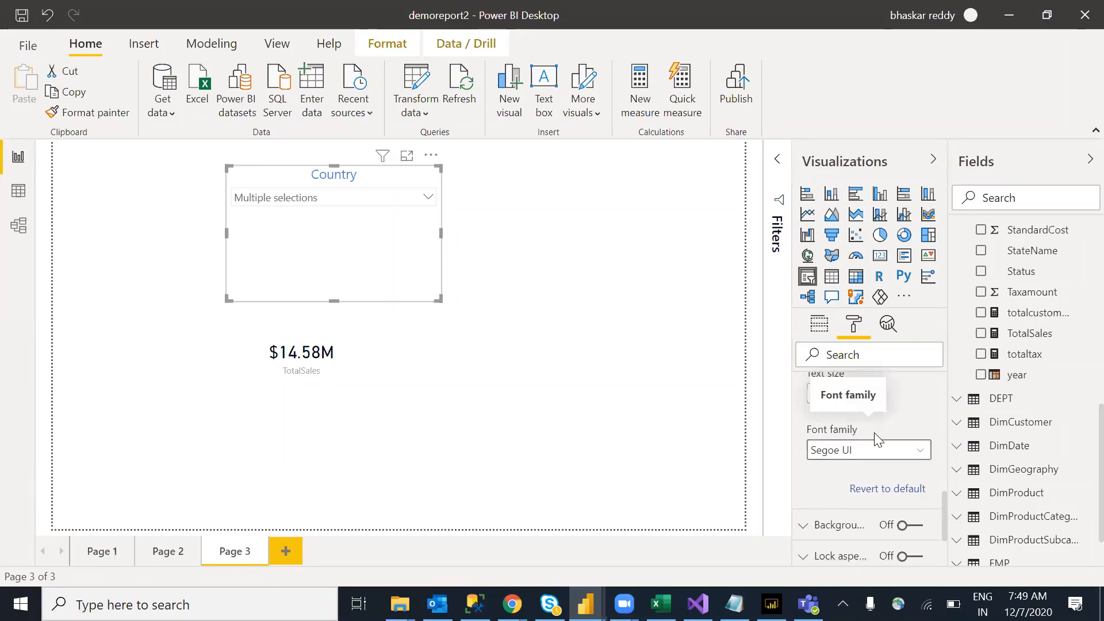
{"action": "left_click_drag", "start_coordinate": [943, 526], "coordinate": [946, 460]}
{"action": "scroll", "coordinate": [857, 459], "scroll_direction": "up", "scroll_amount": 2}
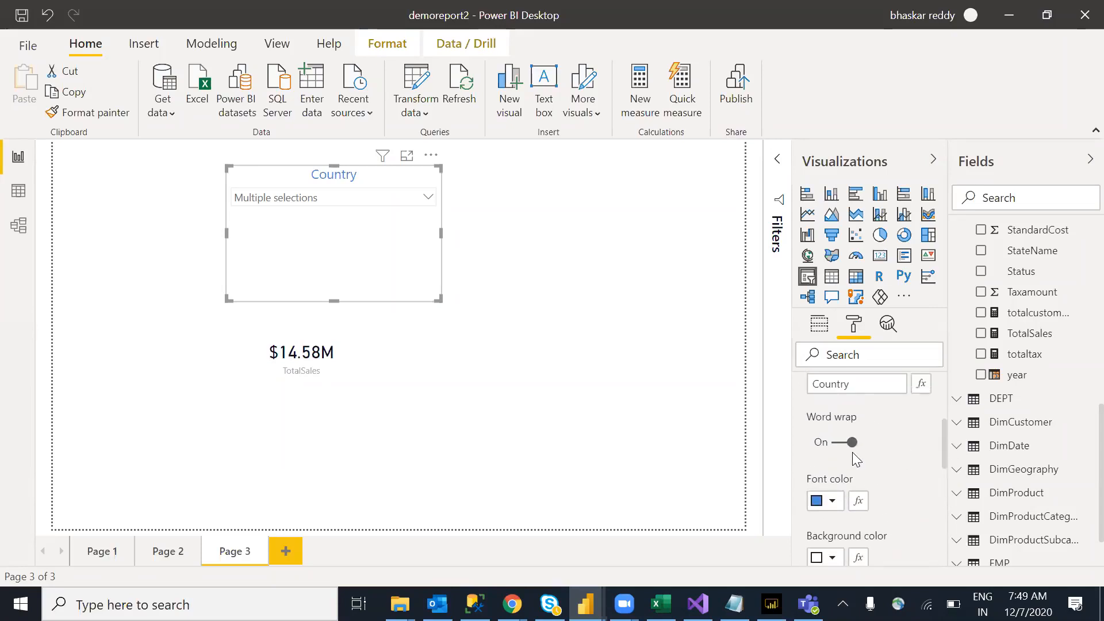
{"action": "mouse_move", "coordinate": [734, 604]}
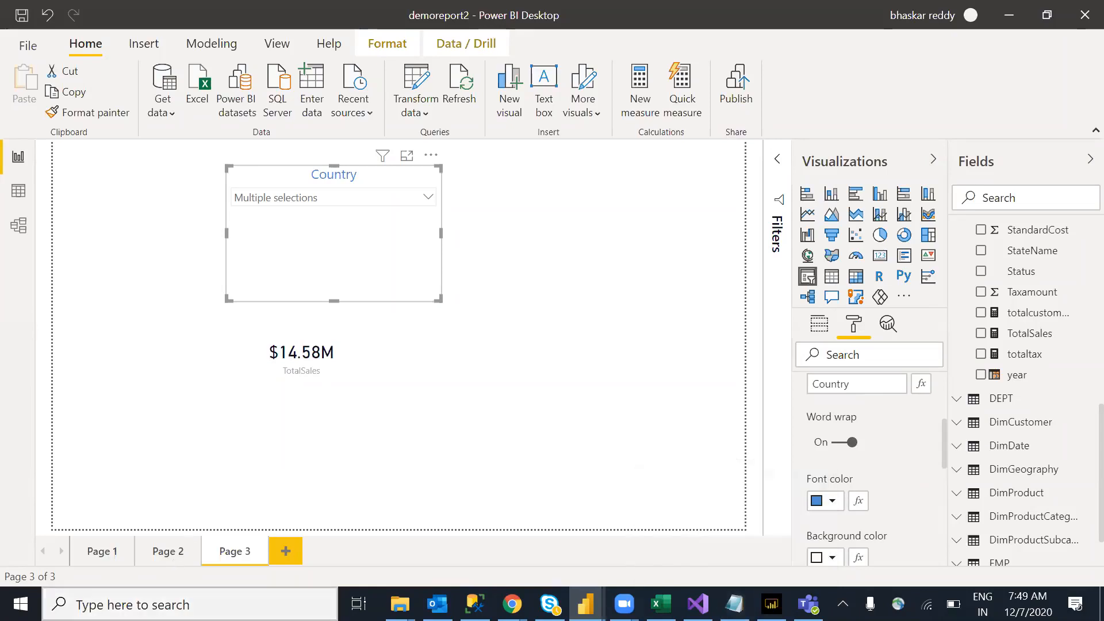
Open a new Notepad document, enter a long line of random letters without spaces, and turn on word wrap
{"action": "left_click", "coordinate": [190, 605]}
{"action": "type", "text": "note"}
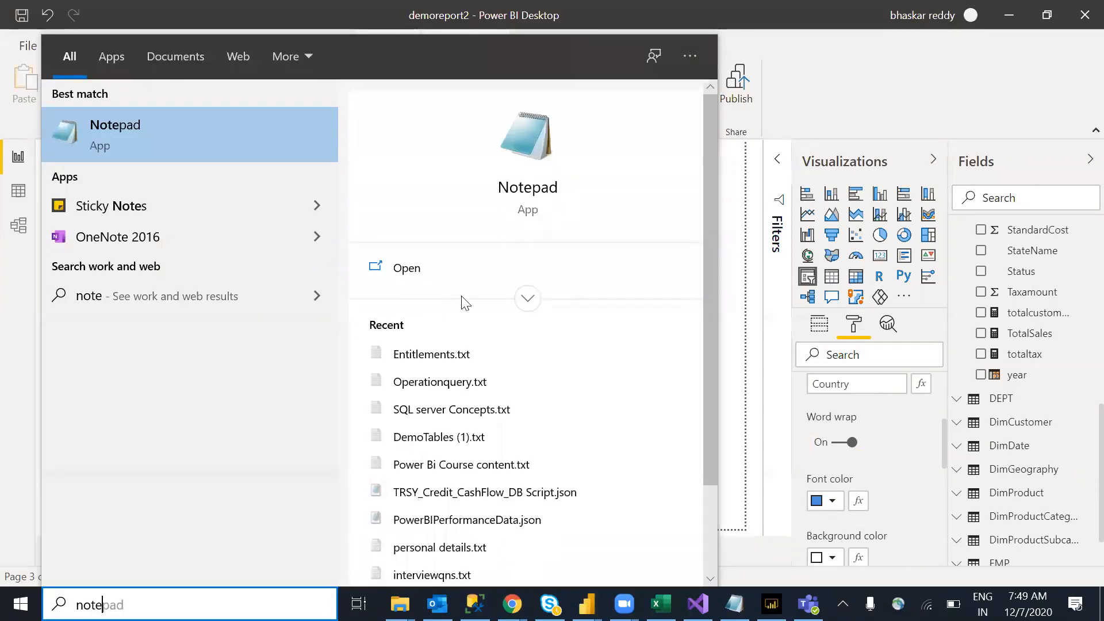
{"action": "key", "text": "Escape"}
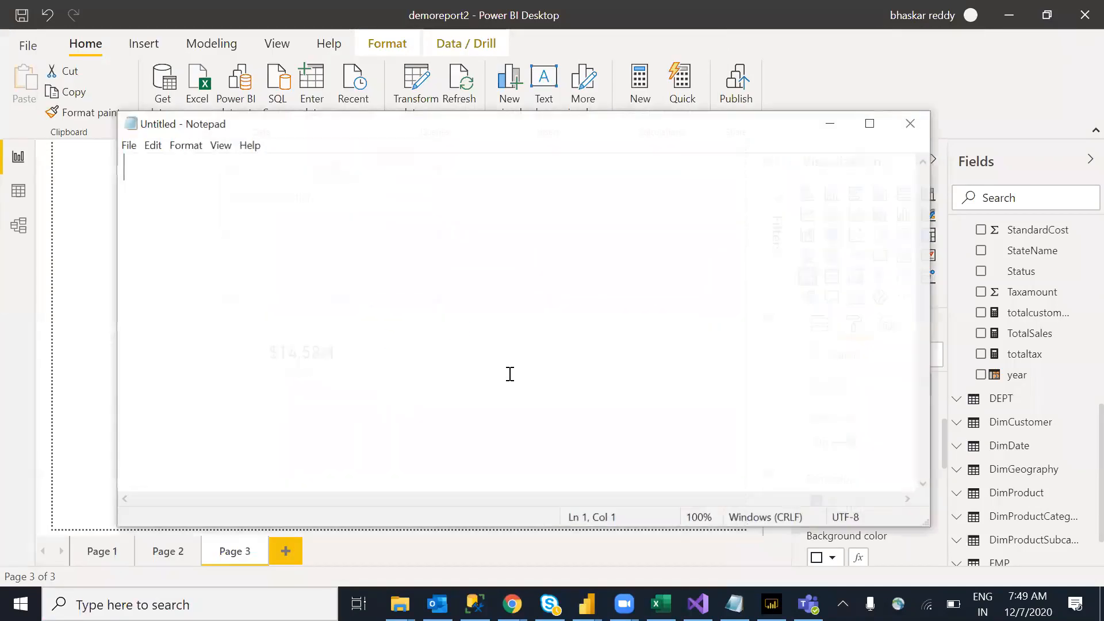
{"action": "type", "text": "adfnalsjdgnlkdsnglkd"}
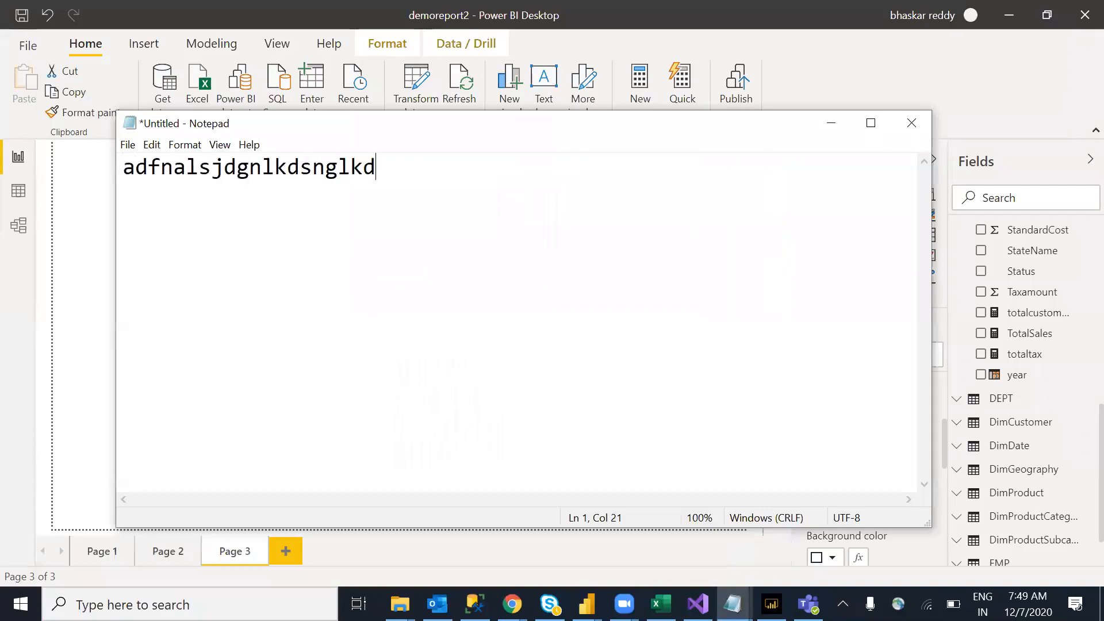
{"action": "type", "text": "snglksdfnglkfsdnglknfsdlkgnfdslkgnfdlsknglkfdsng"}
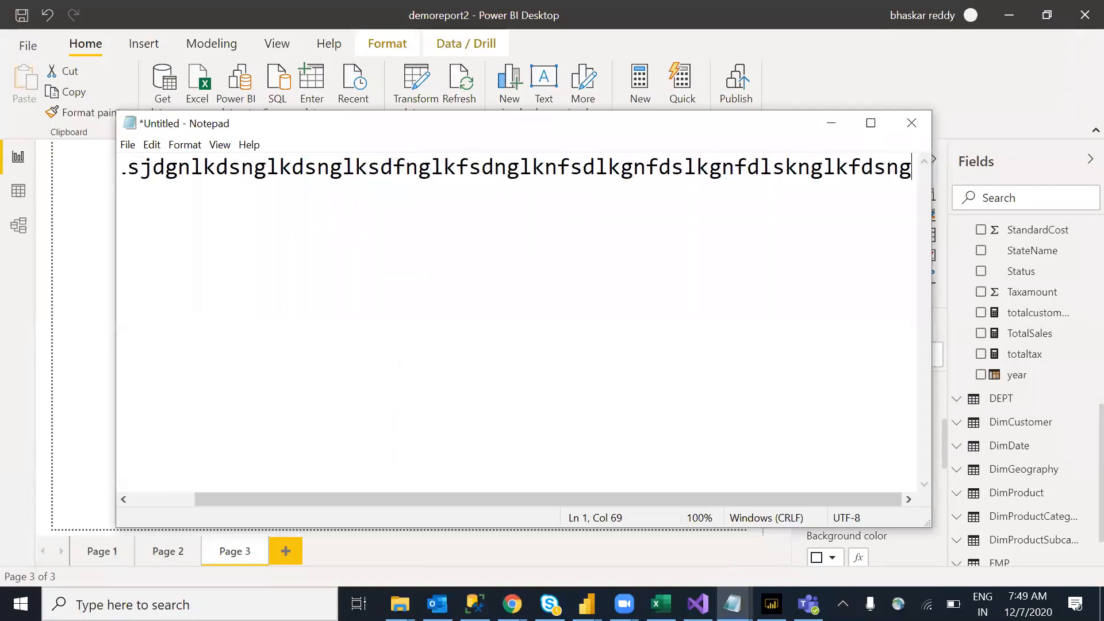
{"action": "type", "text": "lkfsdngklfsdnglkfsdnmglkfdsnglkfdsnglkfdsgmlkfd"}
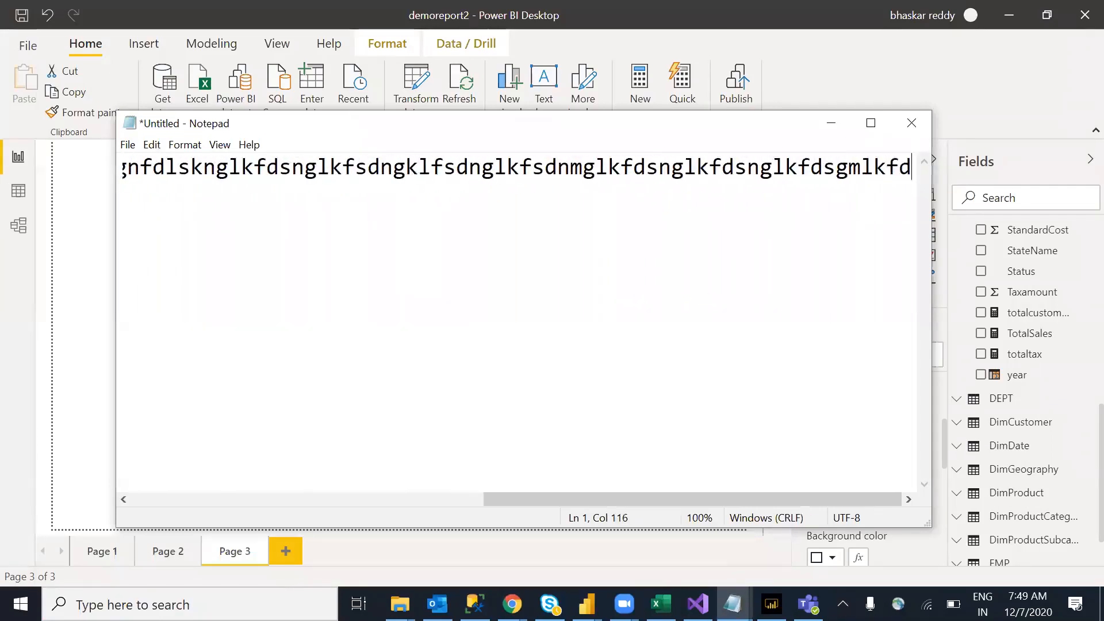
{"action": "type", "text": "gsdngskjdfg"}
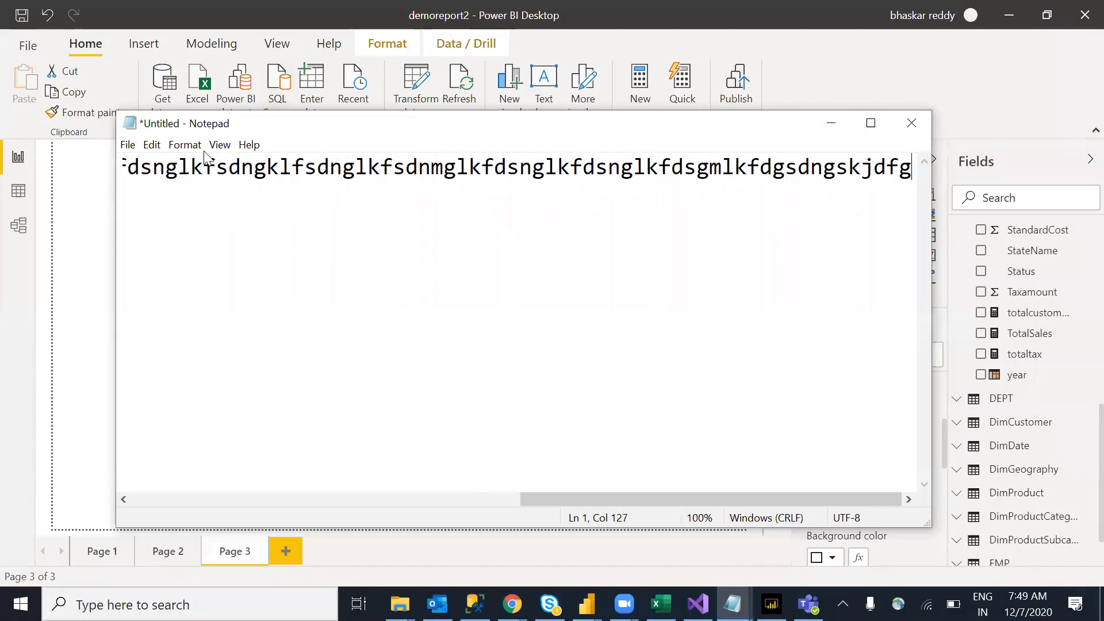
{"action": "left_click", "coordinate": [185, 145]}
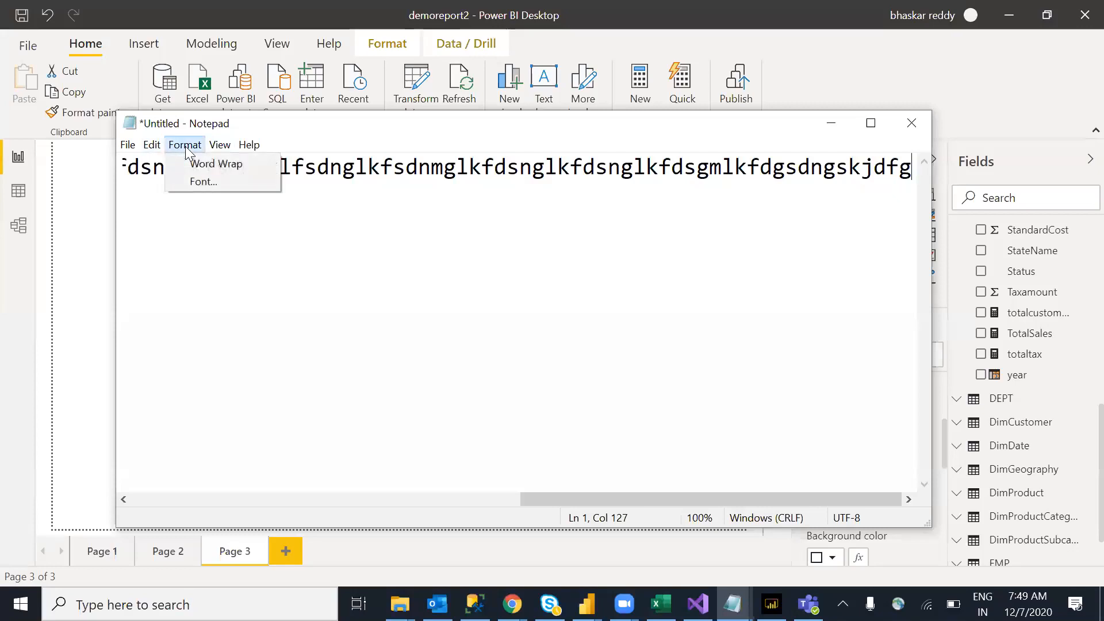
{"action": "left_click", "coordinate": [246, 167]}
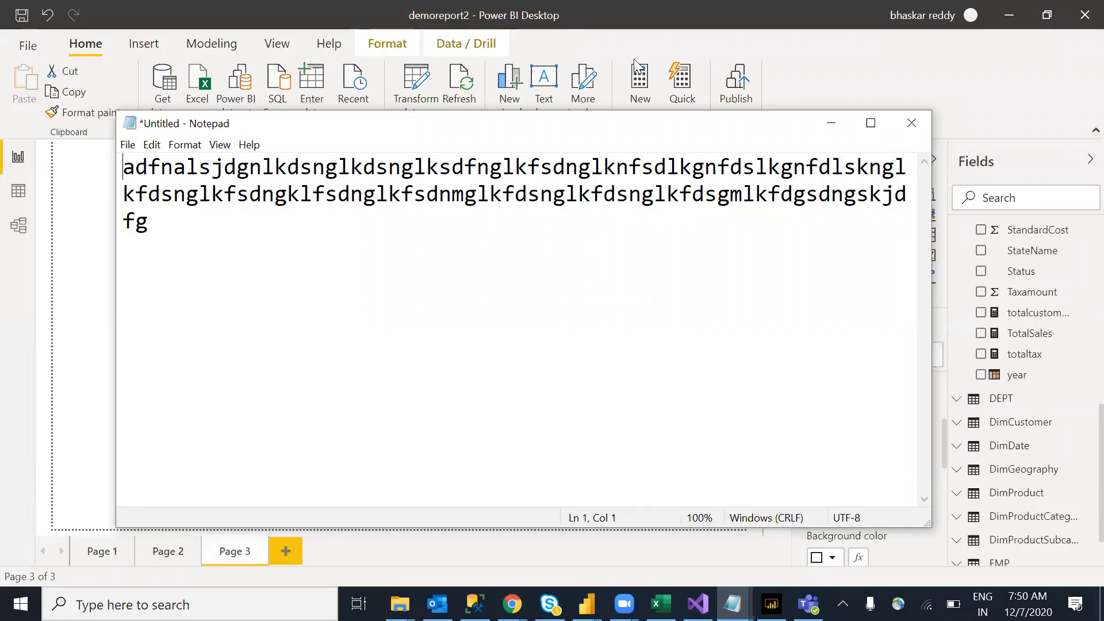
{"action": "left_click_drag", "start_coordinate": [300, 307], "coordinate": [651, 253]}
{"action": "mouse_move", "coordinate": [307, 419]}
{"action": "left_mouse_down"}
{"action": "mouse_move", "coordinate": [624, 288]}
{"action": "mouse_move", "coordinate": [727, 343]}
{"action": "mouse_move", "coordinate": [320, 454]}
{"action": "mouse_move", "coordinate": [308, 434]}
{"action": "left_mouse_up"}
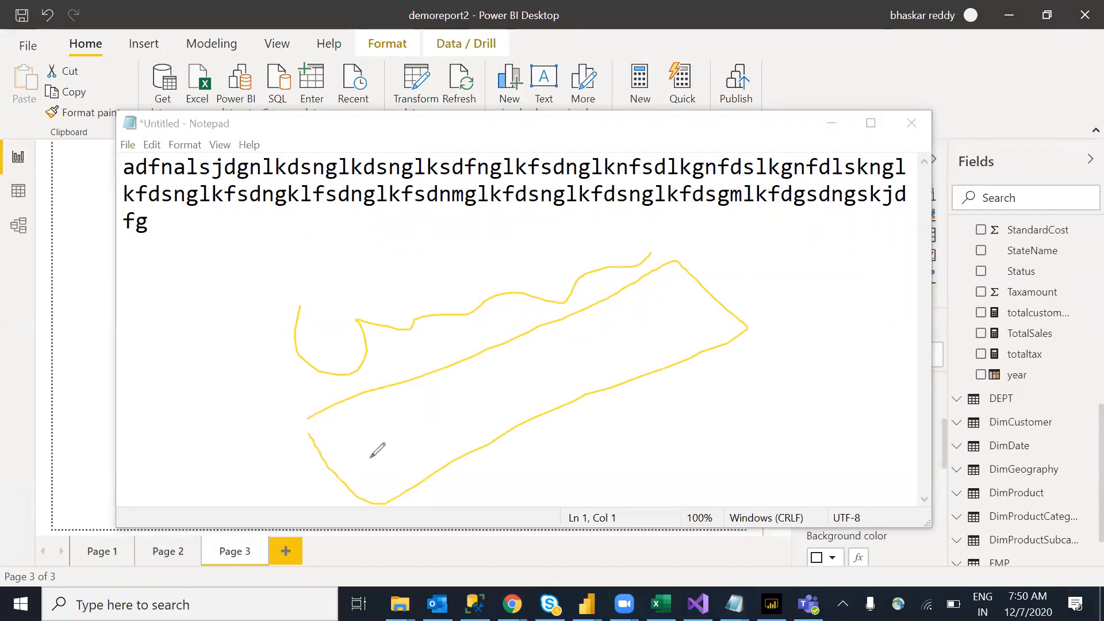
{"action": "mouse_move", "coordinate": [545, 476]}
{"action": "left_mouse_down"}
{"action": "mouse_move", "coordinate": [561, 486]}
{"action": "mouse_move", "coordinate": [598, 474]}
{"action": "left_mouse_up"}
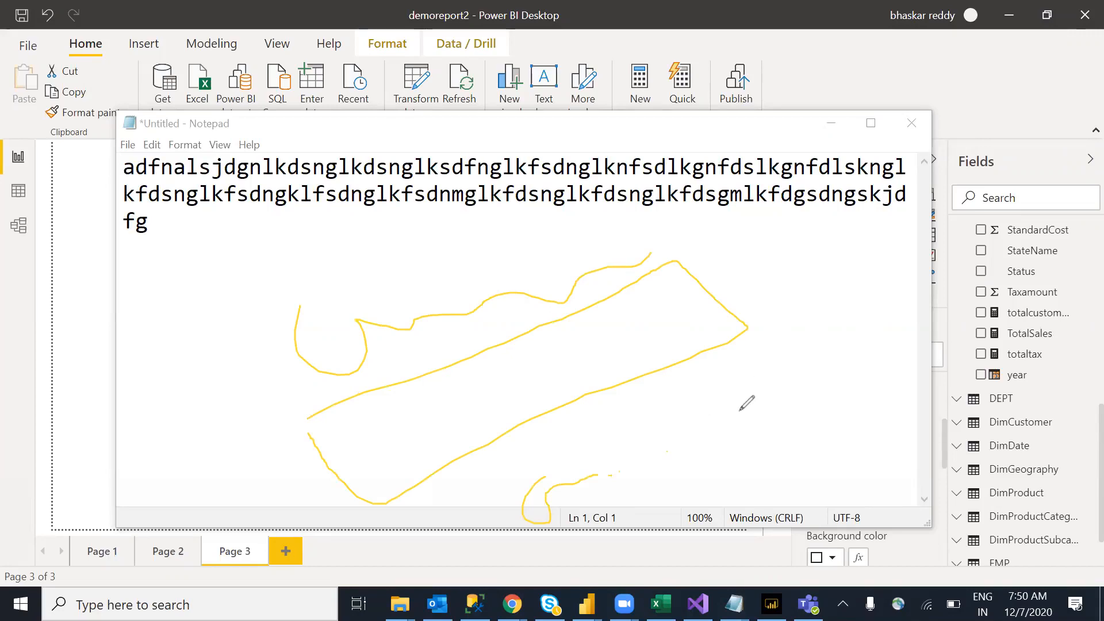
{"action": "mouse_move", "coordinate": [600, 415]}
{"action": "left_mouse_down"}
{"action": "mouse_move", "coordinate": [900, 305]}
{"action": "mouse_move", "coordinate": [746, 390]}
{"action": "mouse_move", "coordinate": [729, 384]}
{"action": "mouse_move", "coordinate": [904, 323]}
{"action": "mouse_move", "coordinate": [809, 430]}
{"action": "left_mouse_up"}
{"action": "left_click_drag", "start_coordinate": [790, 385], "coordinate": [809, 430]}
{"action": "mouse_move", "coordinate": [204, 213]}
{"action": "left_mouse_down"}
{"action": "mouse_move", "coordinate": [431, 269]}
{"action": "mouse_move", "coordinate": [404, 221]}
{"action": "mouse_move", "coordinate": [444, 267]}
{"action": "left_mouse_up"}
{"action": "left_click", "coordinate": [729, 118]}
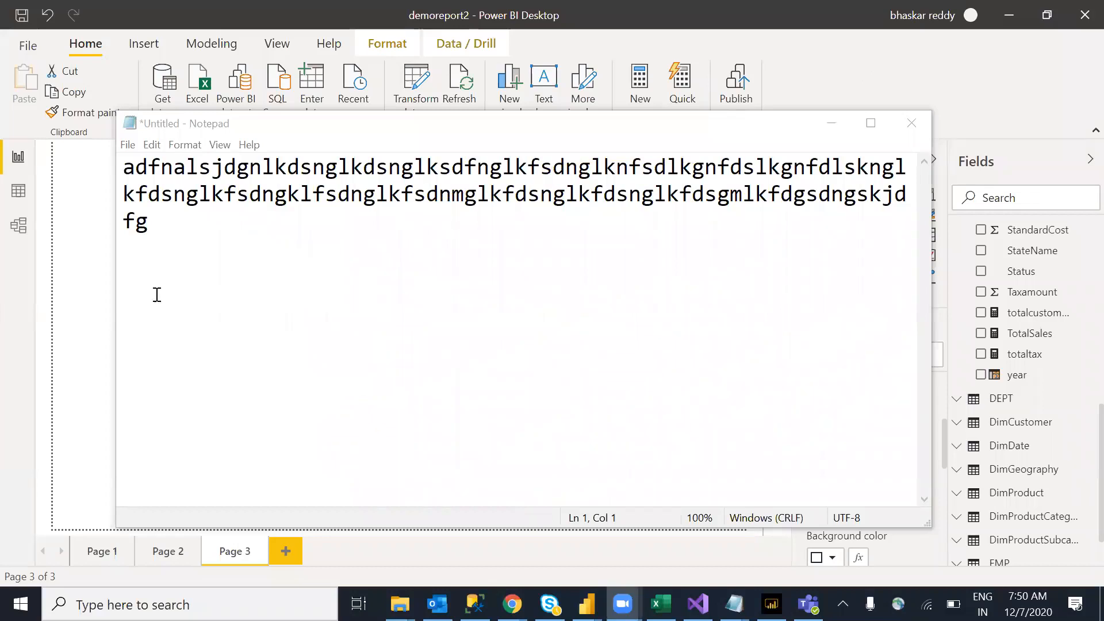
Turn word wrap off in Notepad, look along the single long line, and turn word wrap back on
{"action": "key", "text": "ctrl+a"}
{"action": "left_click", "coordinate": [183, 146]}
{"action": "left_click", "coordinate": [179, 164]}
{"action": "left_click", "coordinate": [262, 260]}
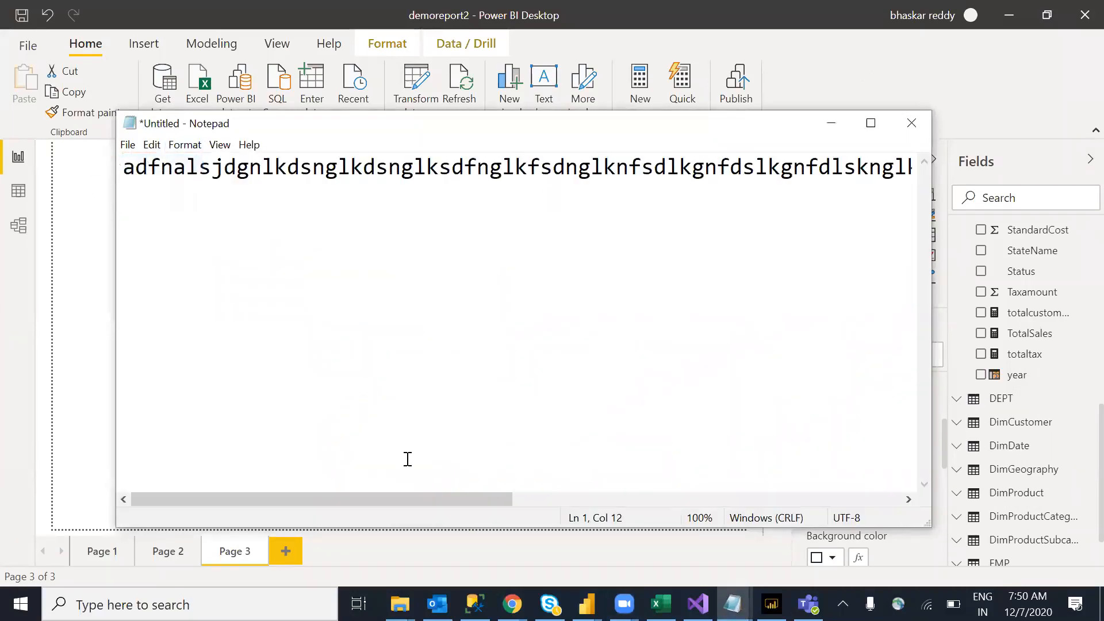
{"action": "left_click_drag", "start_coordinate": [440, 500], "coordinate": [354, 488]}
{"action": "left_click", "coordinate": [646, 279]}
{"action": "left_click", "coordinate": [185, 145]}
{"action": "left_click", "coordinate": [140, 164]}
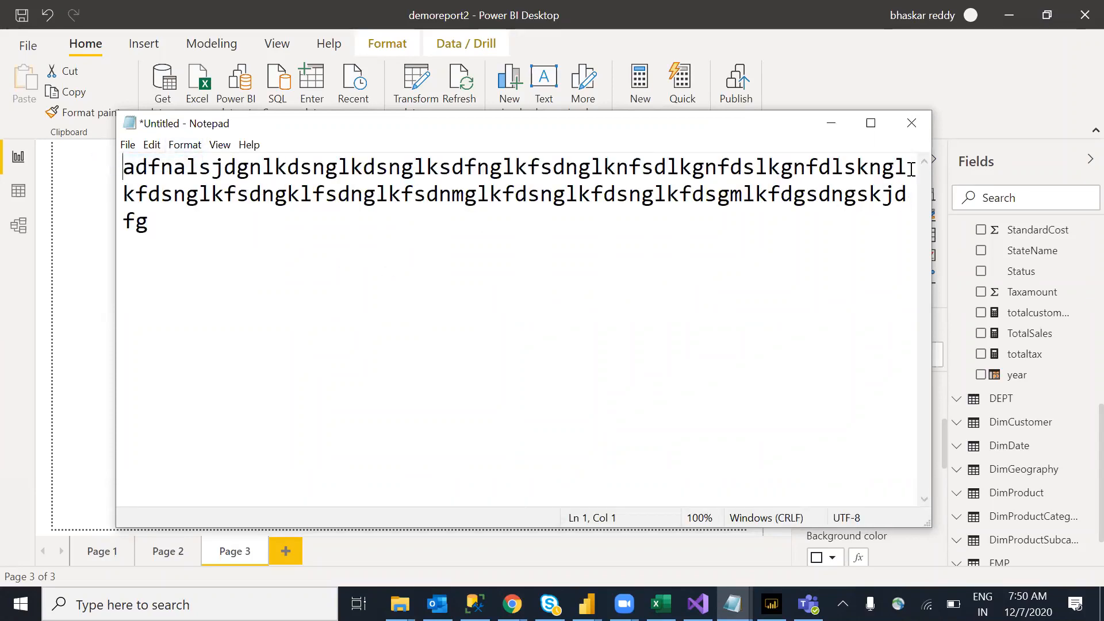
Switch back to the Power BI Desktop report and toggle the slicer title's word wrap off and on again
{"action": "left_click_drag", "start_coordinate": [564, 166], "coordinate": [349, 167]}
{"action": "left_click", "coordinate": [350, 278], "text": "shift"}
{"action": "left_click", "coordinate": [519, 326]}
{"action": "key", "text": "alt+Tab"}
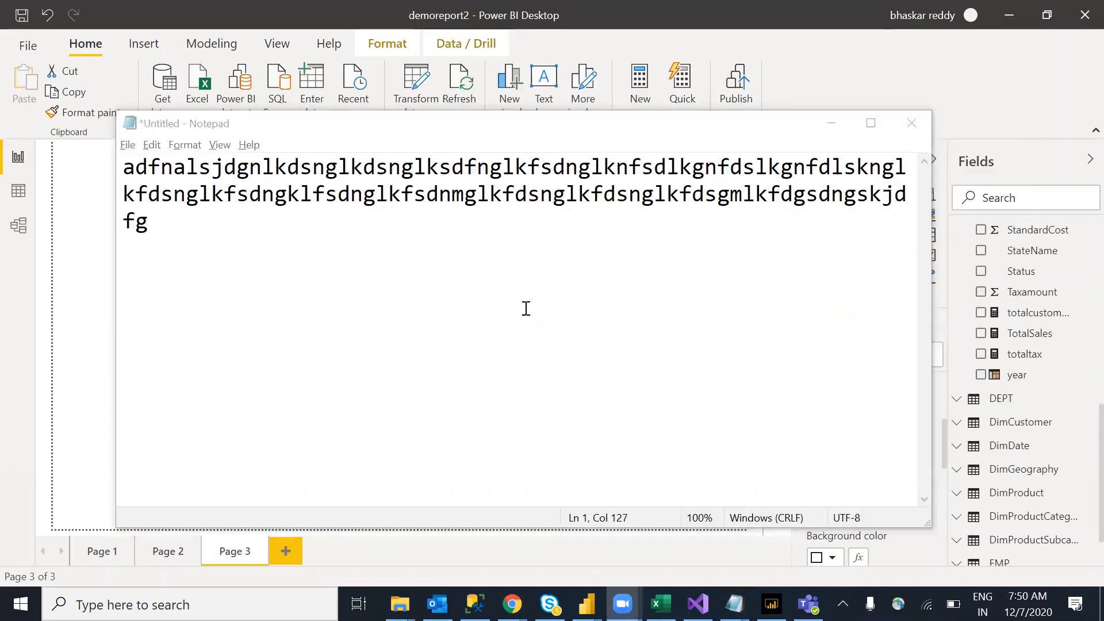
{"action": "key", "text": "alt+Tab"}
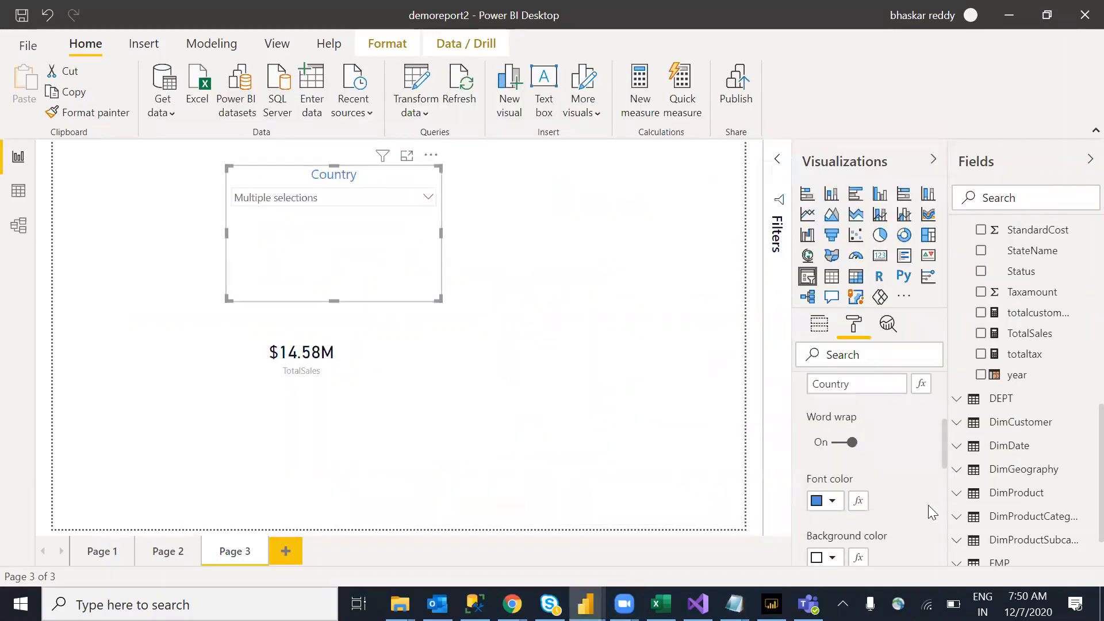
{"action": "left_click", "coordinate": [841, 447]}
{"action": "left_click", "coordinate": [849, 449]}
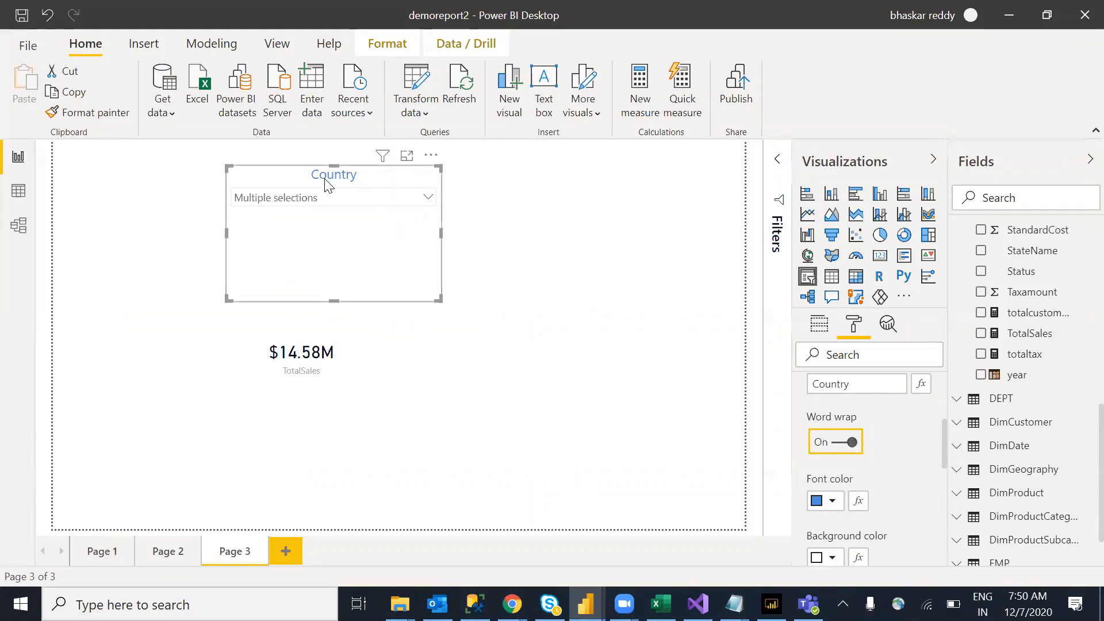
Extend the slicer title Country with a long string of random letters and compare it with word wrap off and on
{"action": "left_click", "coordinate": [861, 382]}
{"action": "type", "text": "sbfdj"}
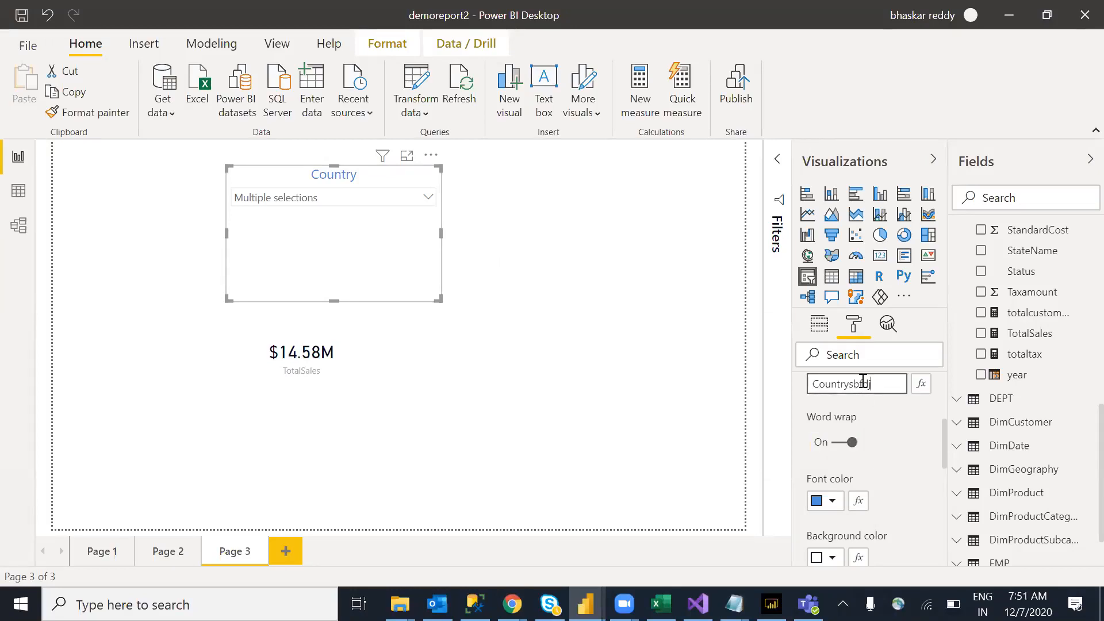
{"action": "type", "text": "shdbgffkjsdngkjsdfngkjnsfdkjgnfsdkjgnk"}
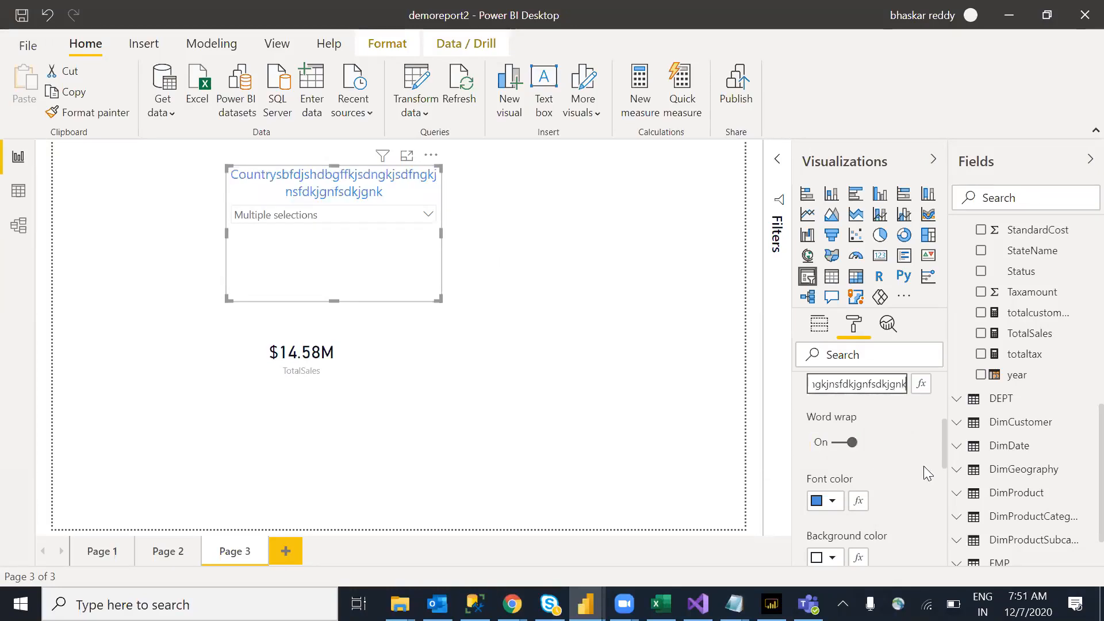
{"action": "left_click", "coordinate": [844, 444]}
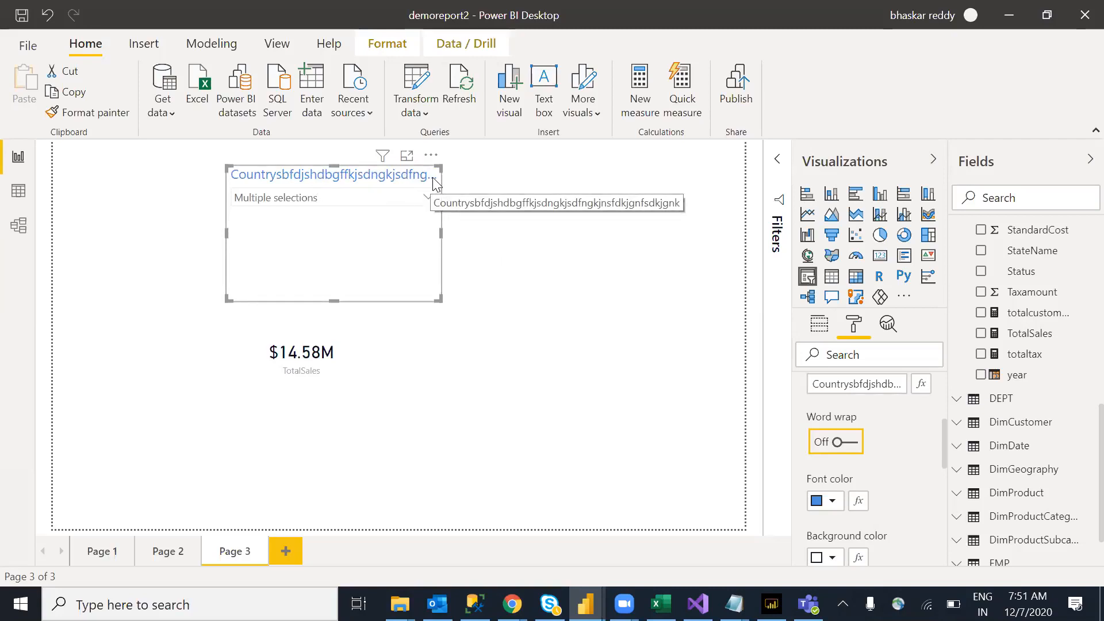
{"action": "left_click", "coordinate": [845, 443]}
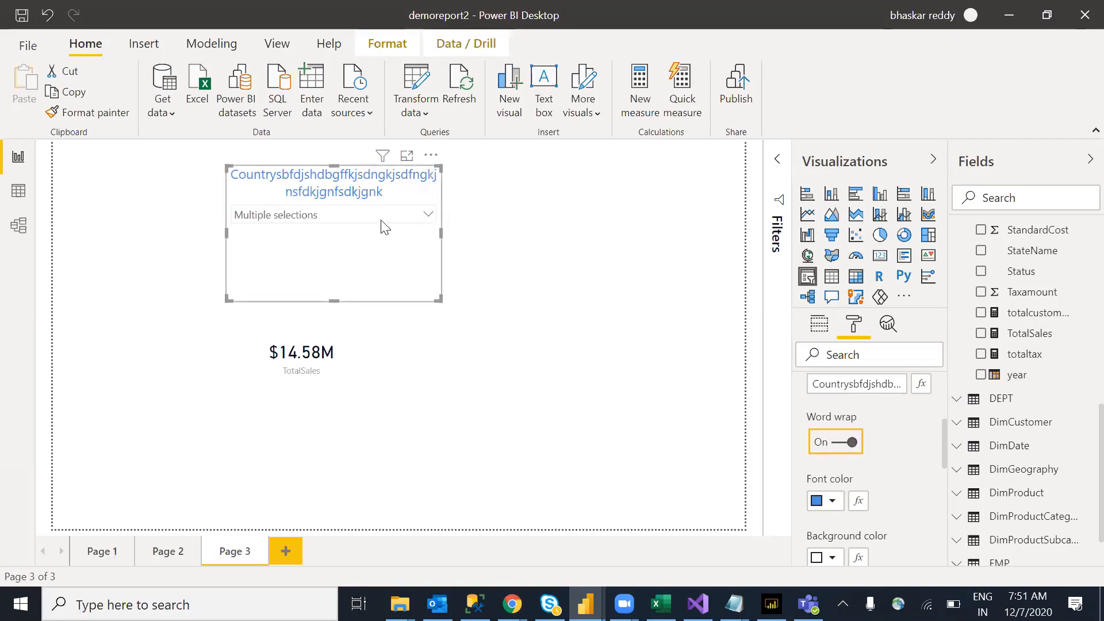
Move the slicer until its right edge lines up with the TotalSales card, and collapse its title settings
{"action": "left_click", "coordinate": [335, 261]}
{"action": "left_click_drag", "start_coordinate": [339, 268], "coordinate": [316, 266]}
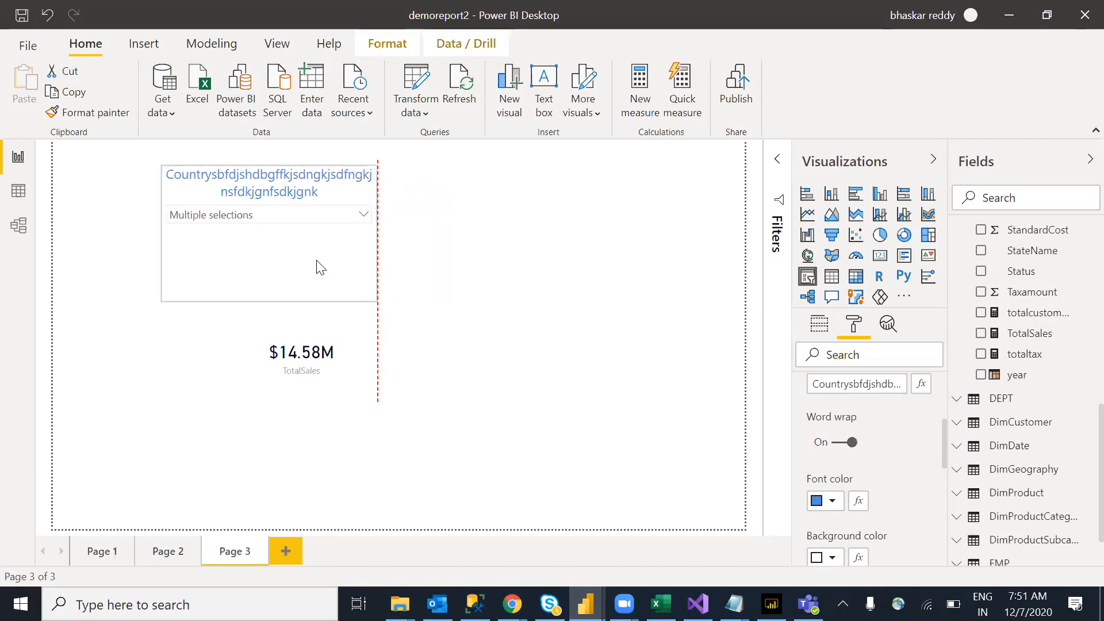
{"action": "mouse_move", "coordinate": [942, 442]}
{"action": "left_mouse_down"}
{"action": "mouse_move", "coordinate": [944, 524]}
{"action": "mouse_move", "coordinate": [950, 423]}
{"action": "mouse_move", "coordinate": [950, 435]}
{"action": "left_mouse_up"}
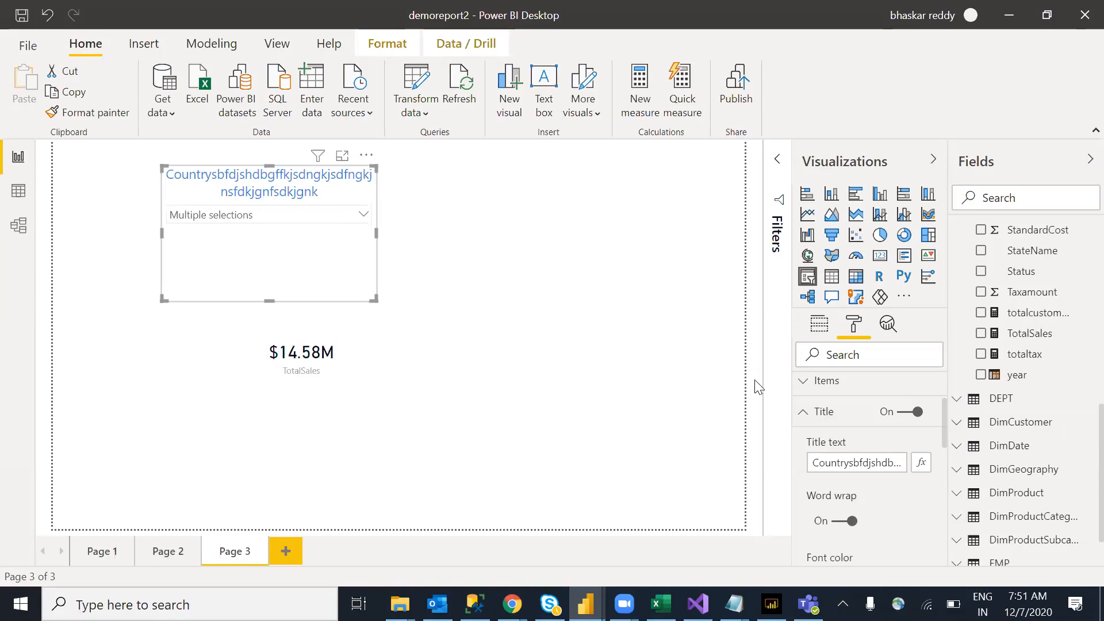
{"action": "left_click", "coordinate": [802, 413]}
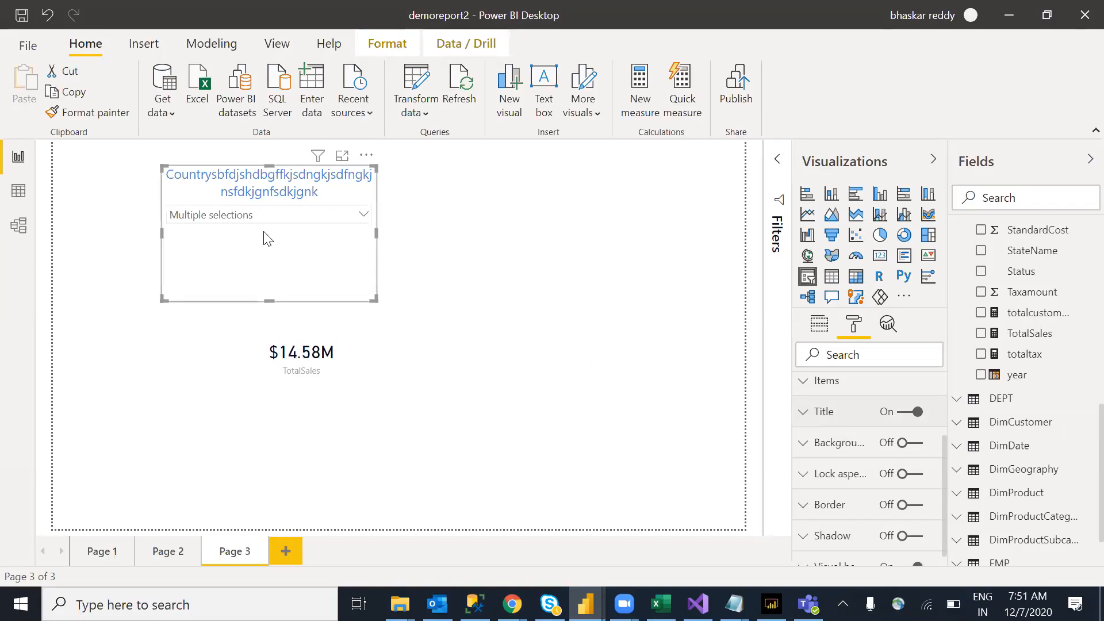
Turn on the slicer background with a light blue theme color and 32% transparency
{"action": "left_click", "coordinate": [919, 444]}
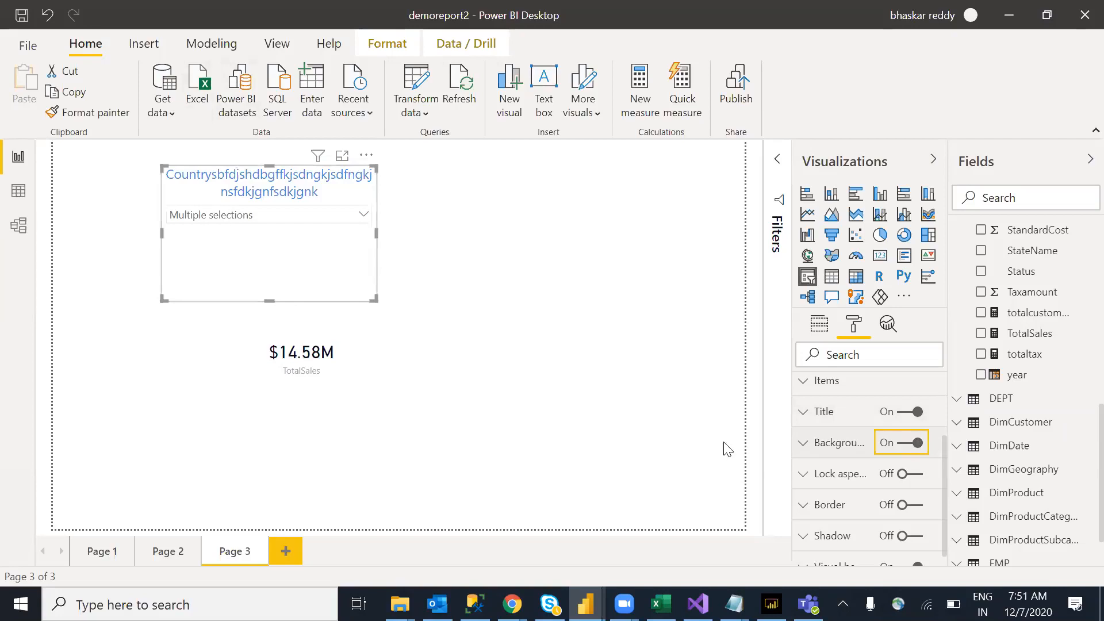
{"action": "left_click", "coordinate": [810, 450]}
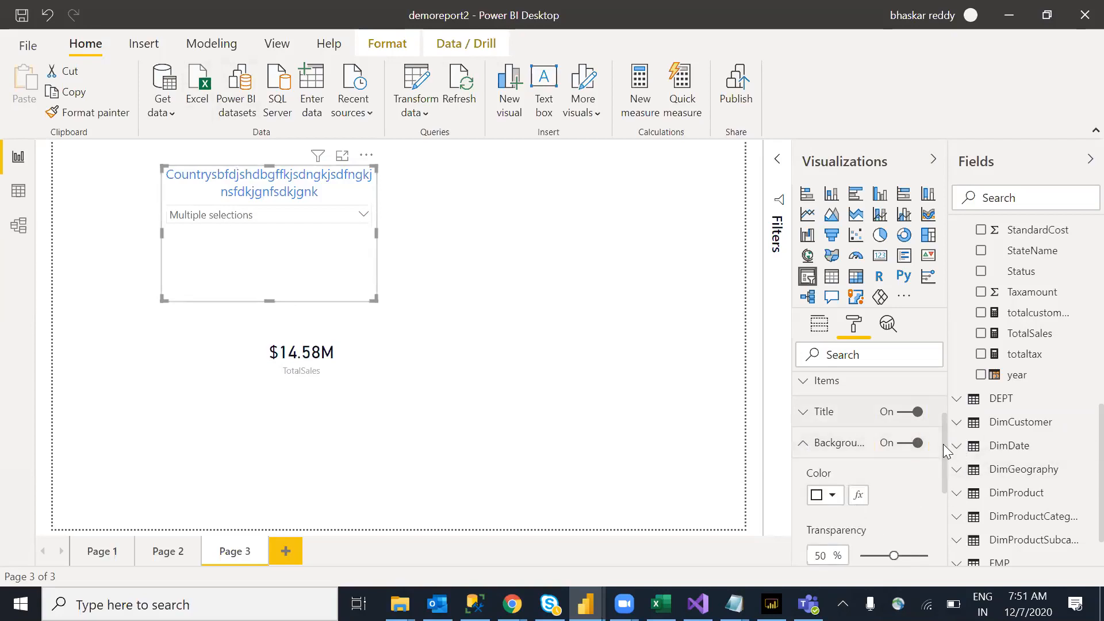
{"action": "left_click_drag", "start_coordinate": [945, 461], "coordinate": [881, 492]}
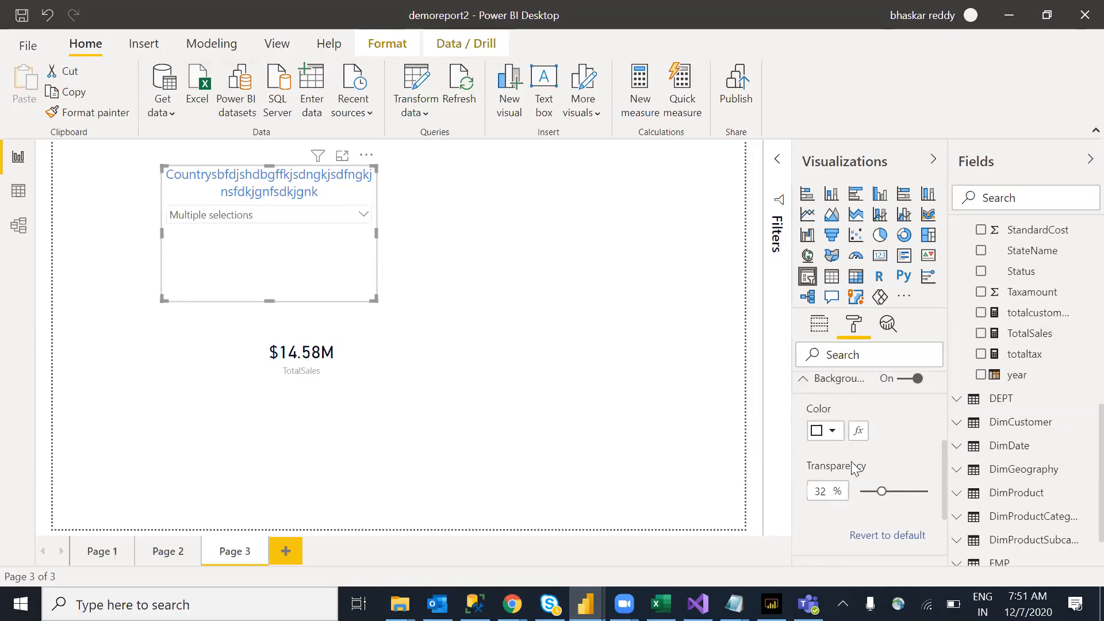
{"action": "left_click", "coordinate": [832, 431]}
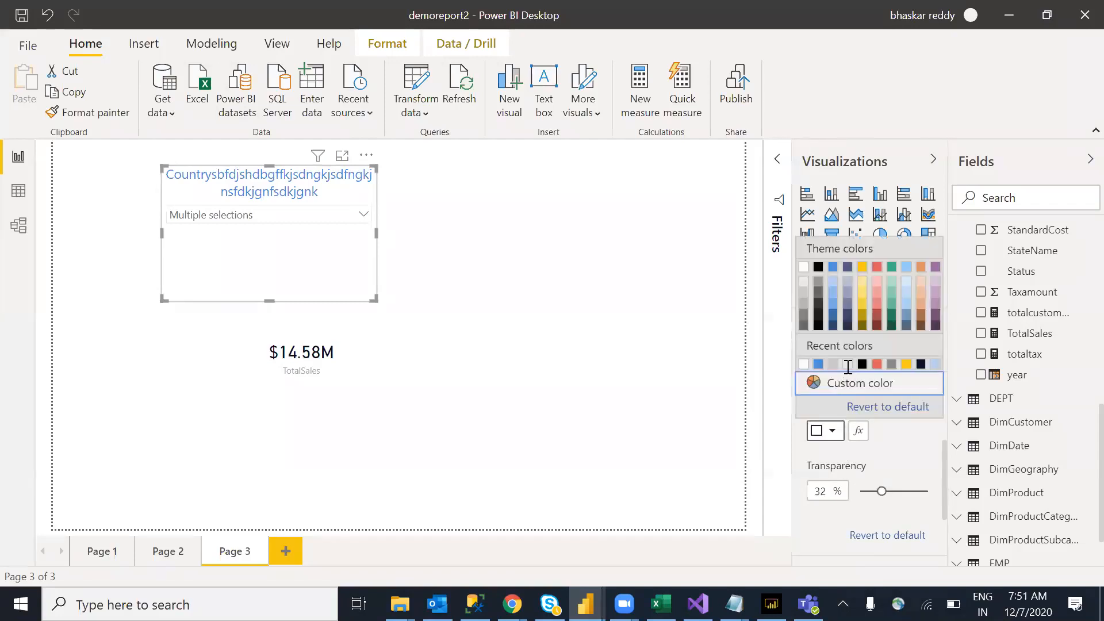
{"action": "left_click", "coordinate": [834, 287]}
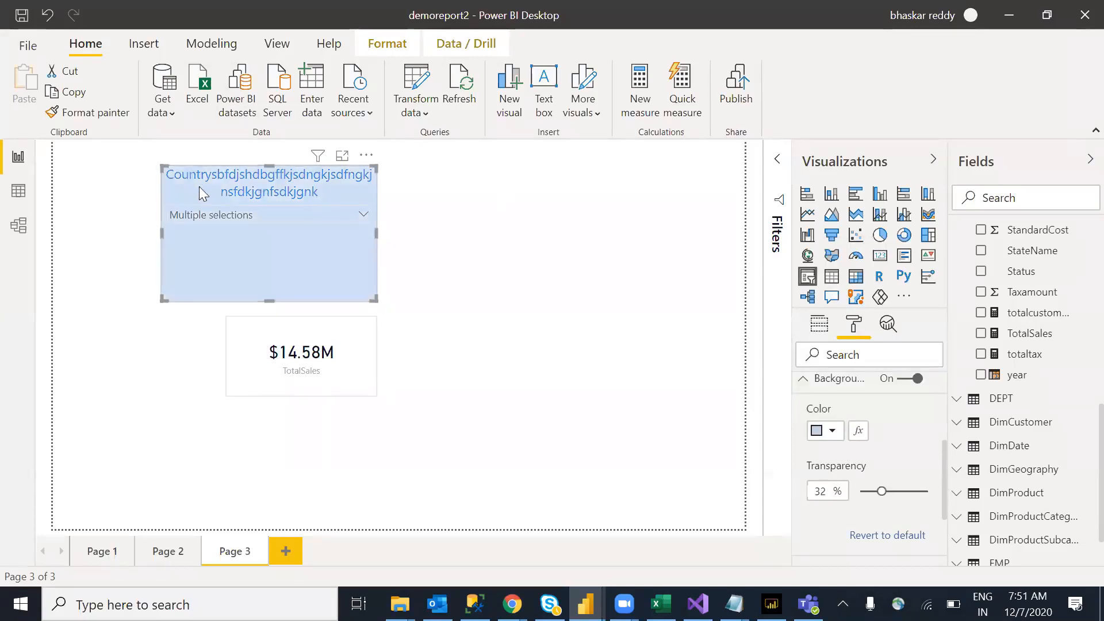
{"action": "left_click", "coordinate": [806, 382]}
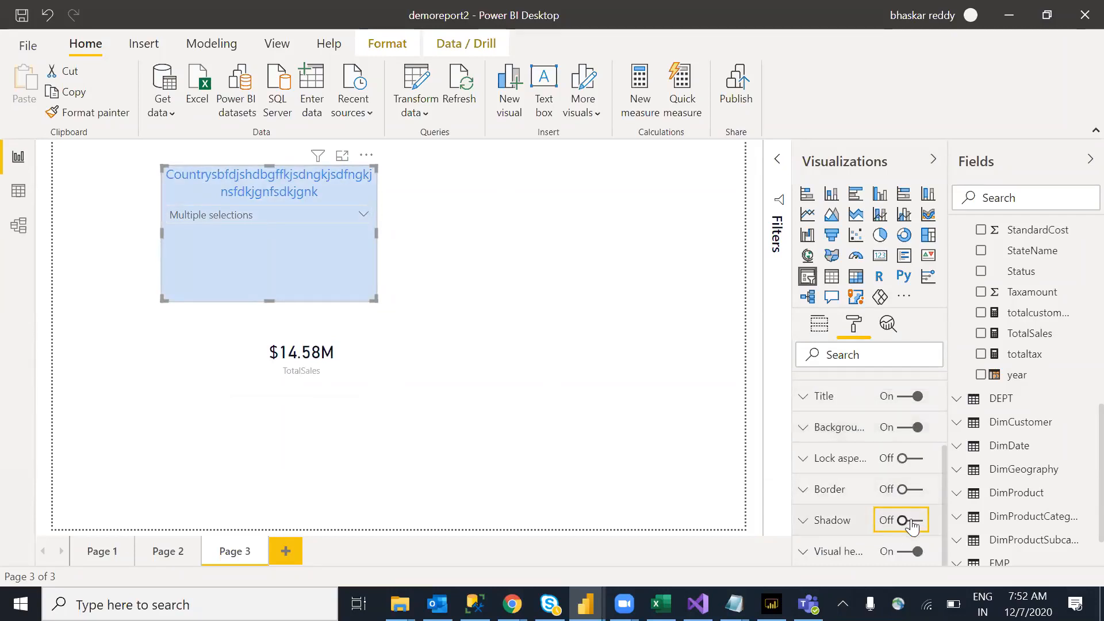
Turn on Lock aspect for the slicer and move the slicer slightly down and to the left on the page
{"action": "left_click", "coordinate": [905, 458]}
{"action": "left_click", "coordinate": [817, 463]}
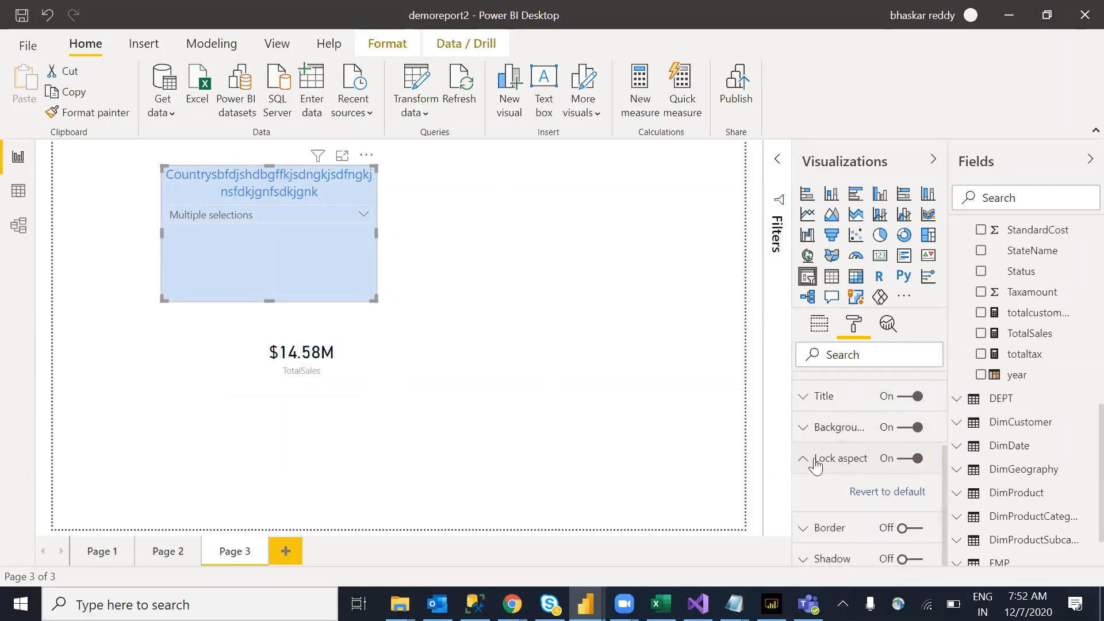
{"action": "mouse_move", "coordinate": [366, 156]}
{"action": "left_mouse_down"}
{"action": "mouse_move", "coordinate": [420, 188]}
{"action": "mouse_move", "coordinate": [360, 159]}
{"action": "left_mouse_up"}
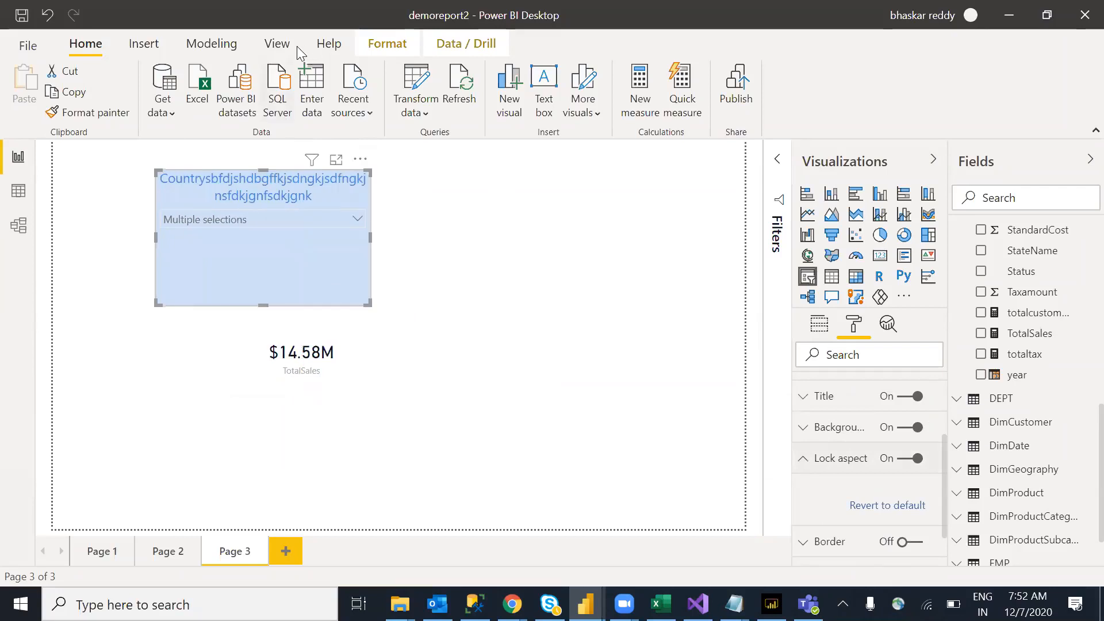
Turn on Lock objects for the report page, and toggle the slicer's Lock aspect off and back on
{"action": "left_click", "coordinate": [279, 46]}
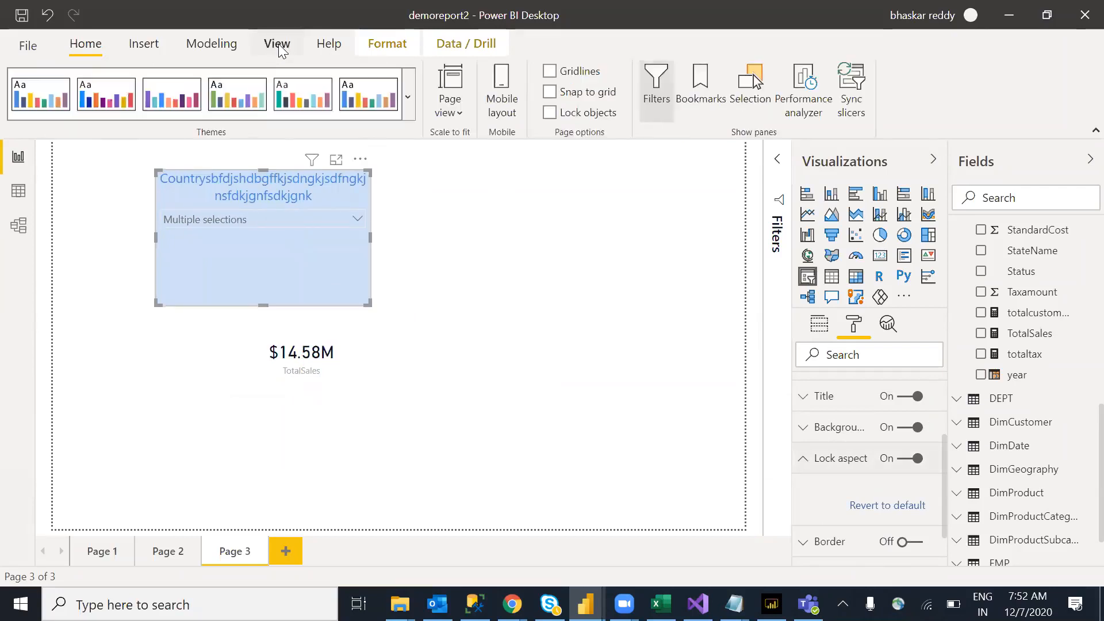
{"action": "left_click", "coordinate": [551, 112]}
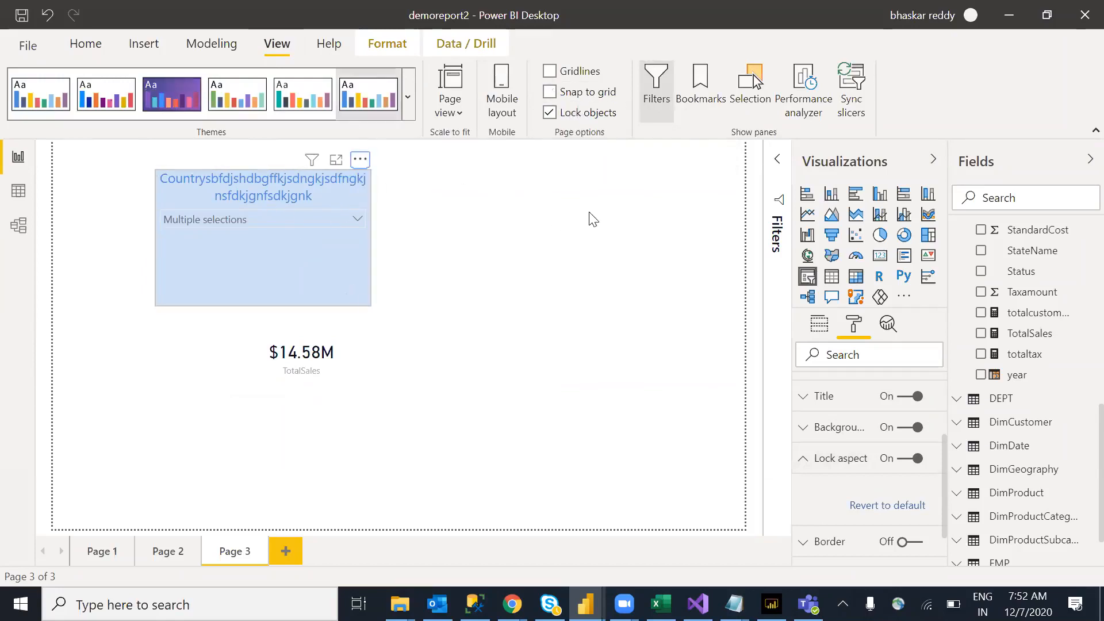
{"action": "left_click", "coordinate": [915, 459]}
{"action": "left_click", "coordinate": [917, 460]}
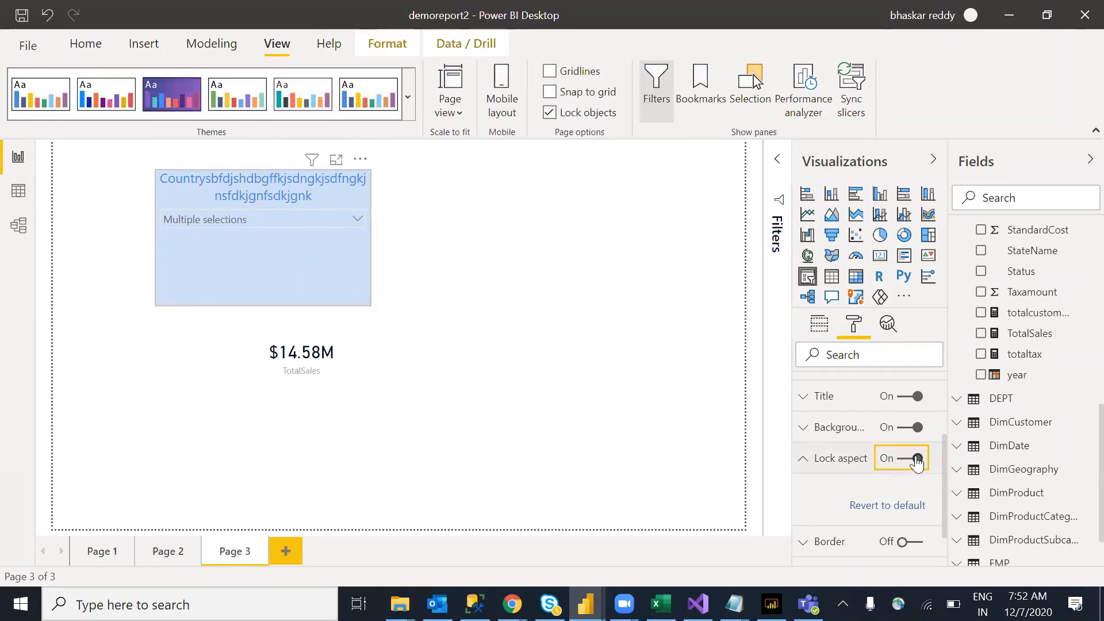
Expand the locked slicer's country list and select Germany to filter the TotalSales card
{"action": "left_click", "coordinate": [303, 290]}
{"action": "left_click", "coordinate": [357, 219]}
{"action": "left_click", "coordinate": [190, 308]}
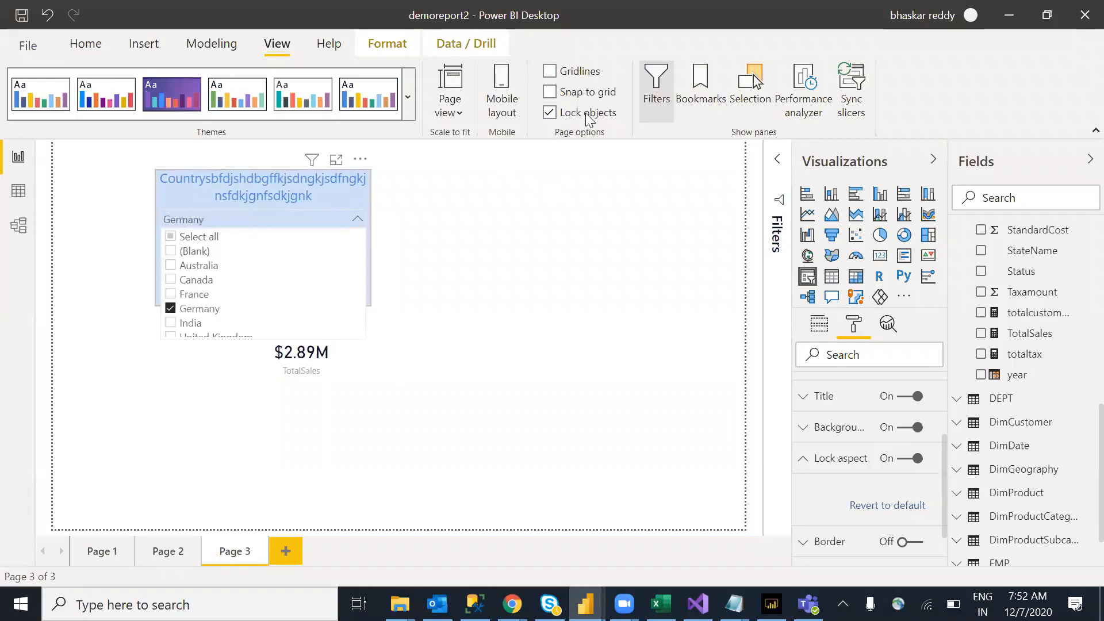
On Page 1, clear the Road Bikes and 2018 selections, and filter the report by product category Cars and then Accessories
{"action": "left_click", "coordinate": [360, 161]}
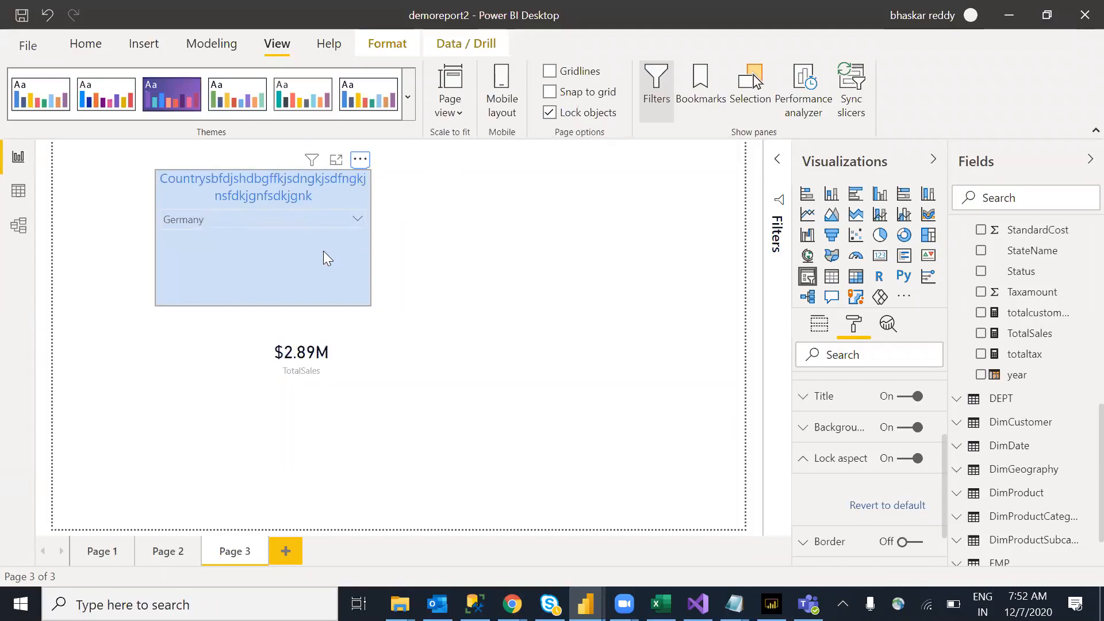
{"action": "left_click", "coordinate": [110, 551]}
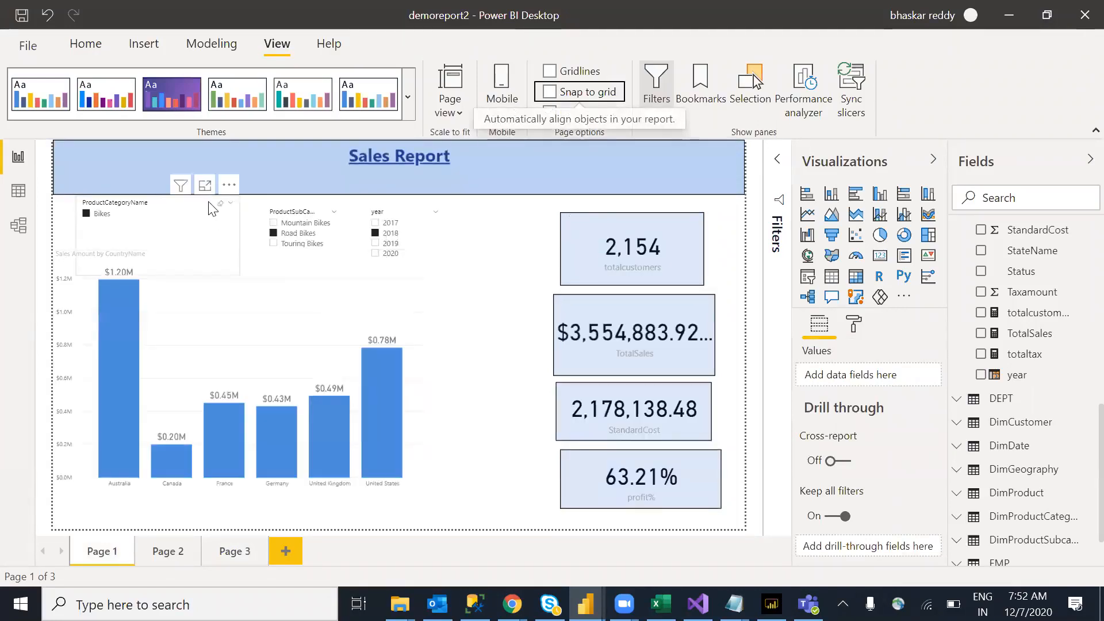
{"action": "left_click", "coordinate": [378, 239]}
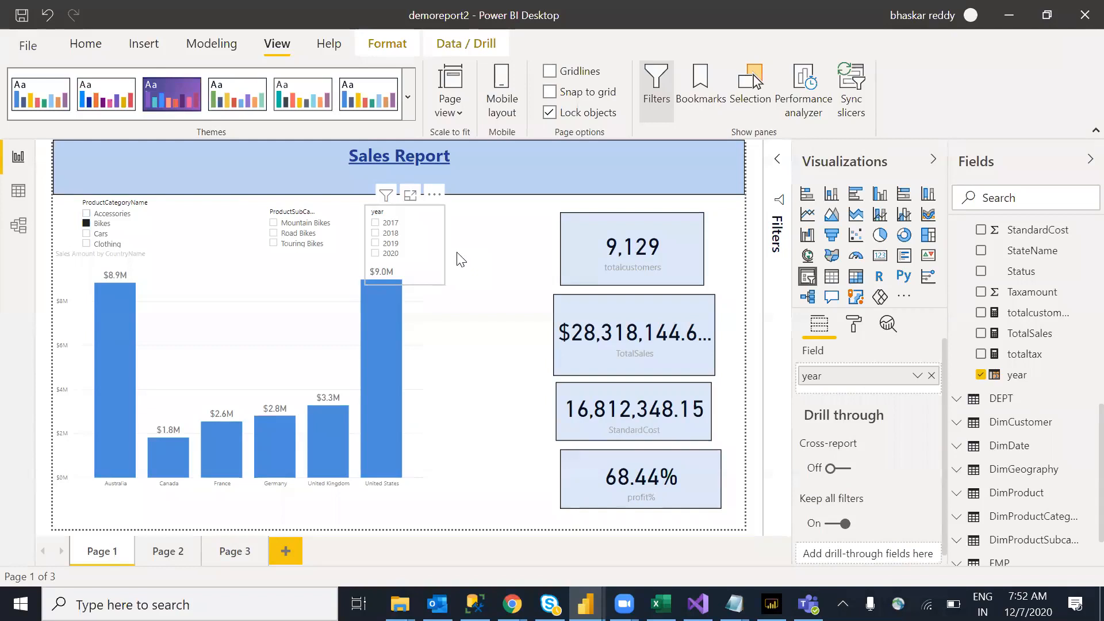
{"action": "left_click", "coordinate": [87, 234]}
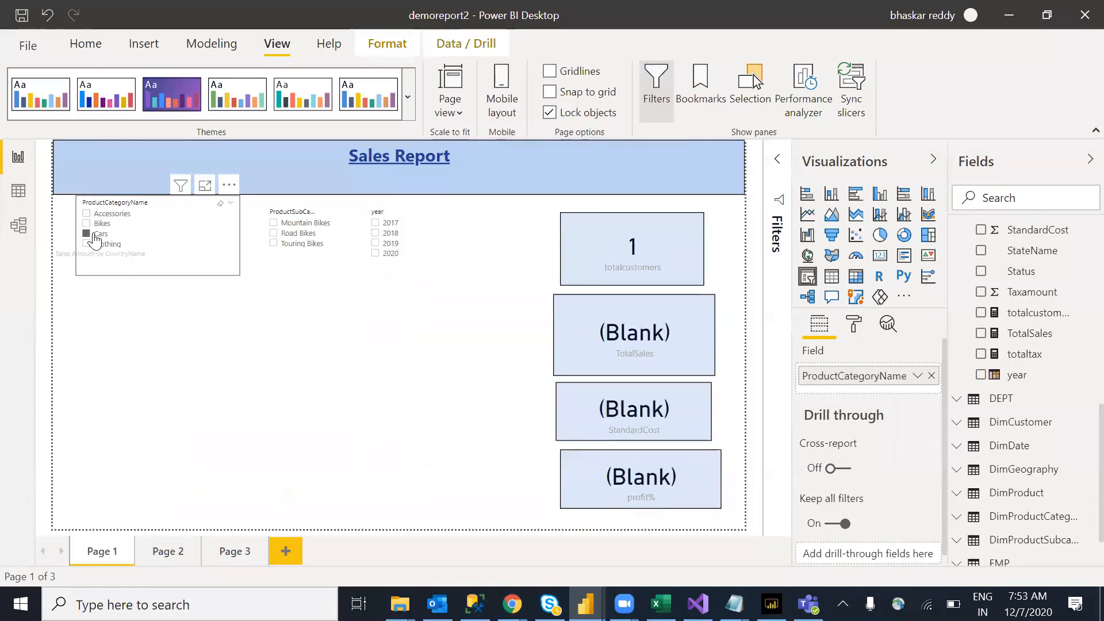
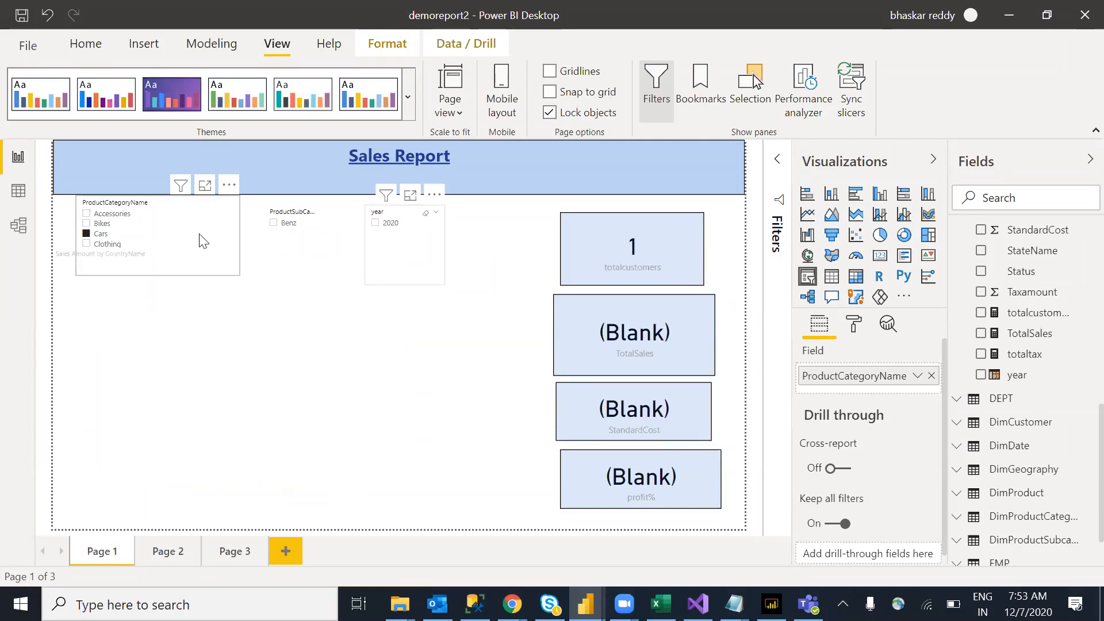
{"action": "left_click", "coordinate": [103, 214]}
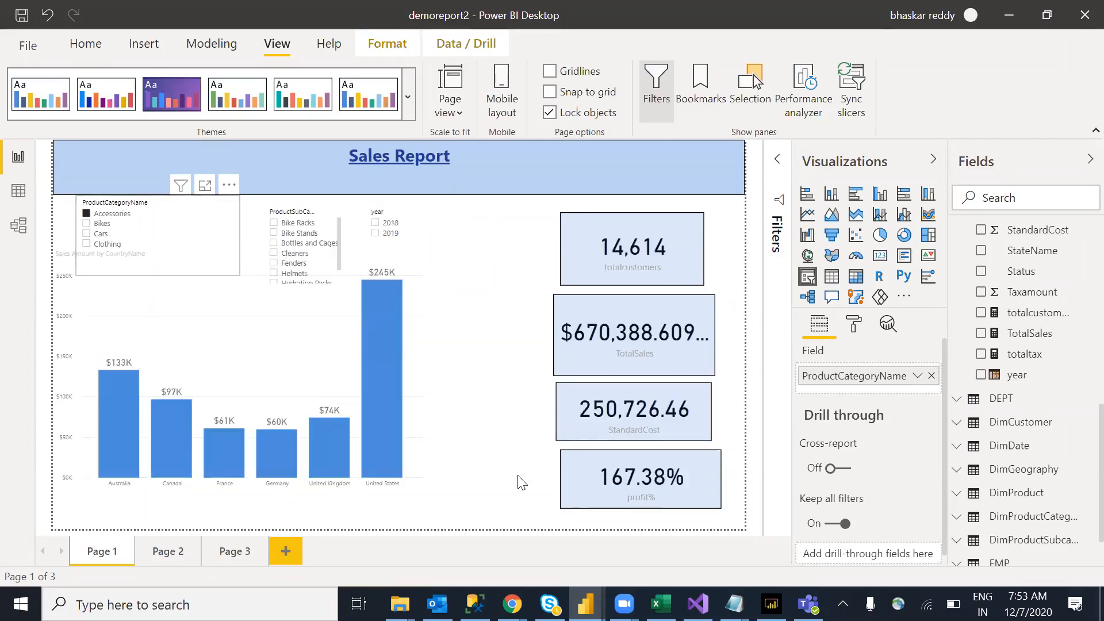
On Page 2, select (Blank) in the CountryName slicer
{"action": "left_click", "coordinate": [175, 563]}
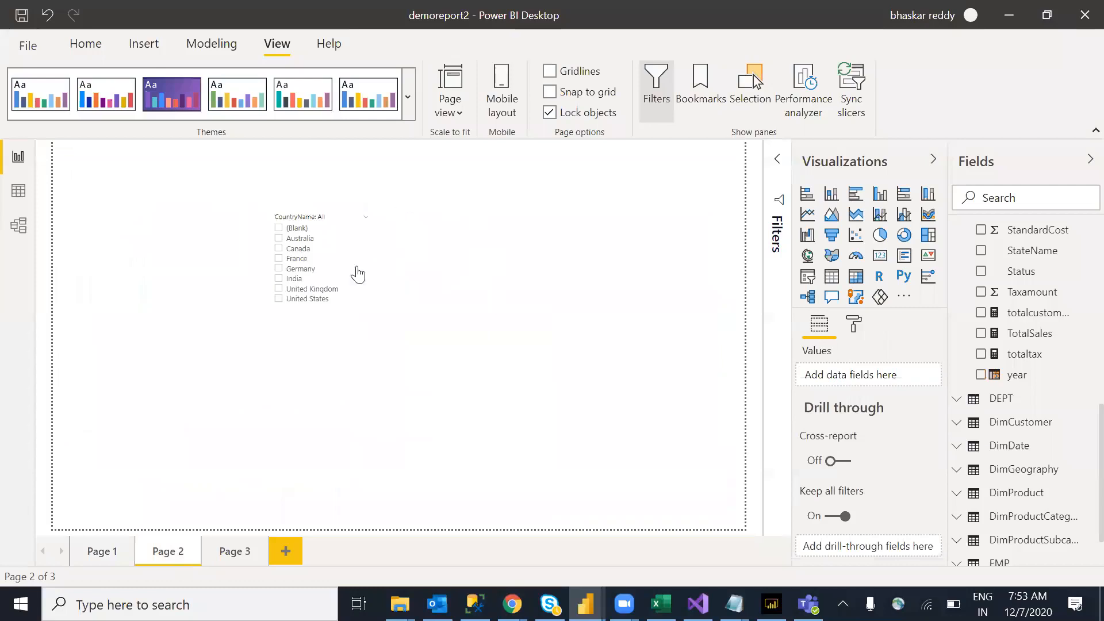
{"action": "left_click", "coordinate": [352, 232]}
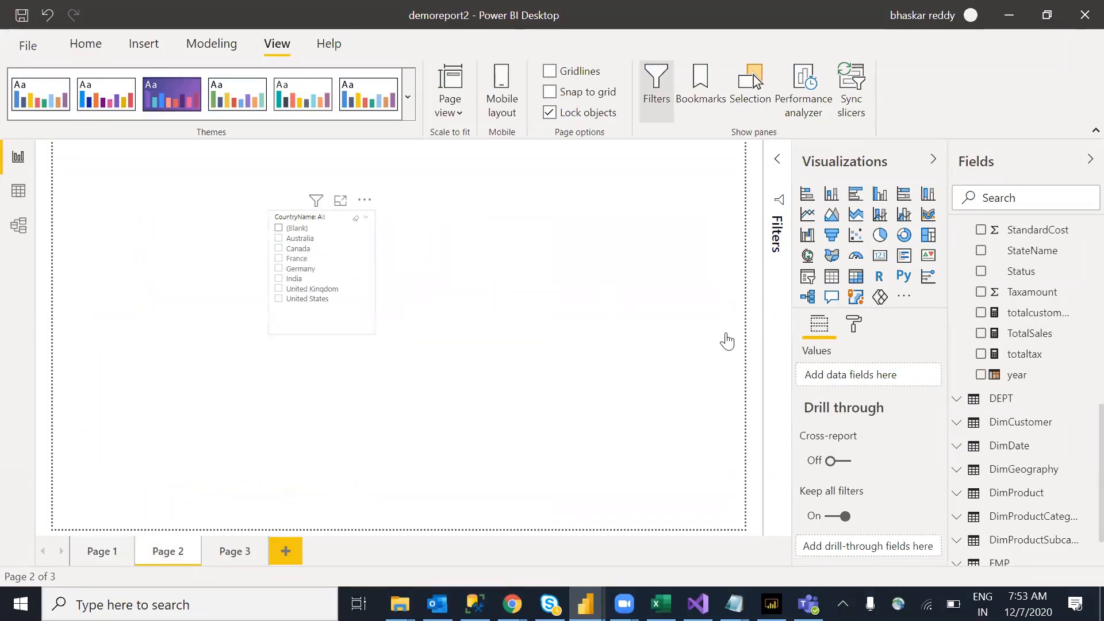
{"action": "left_click", "coordinate": [855, 327]}
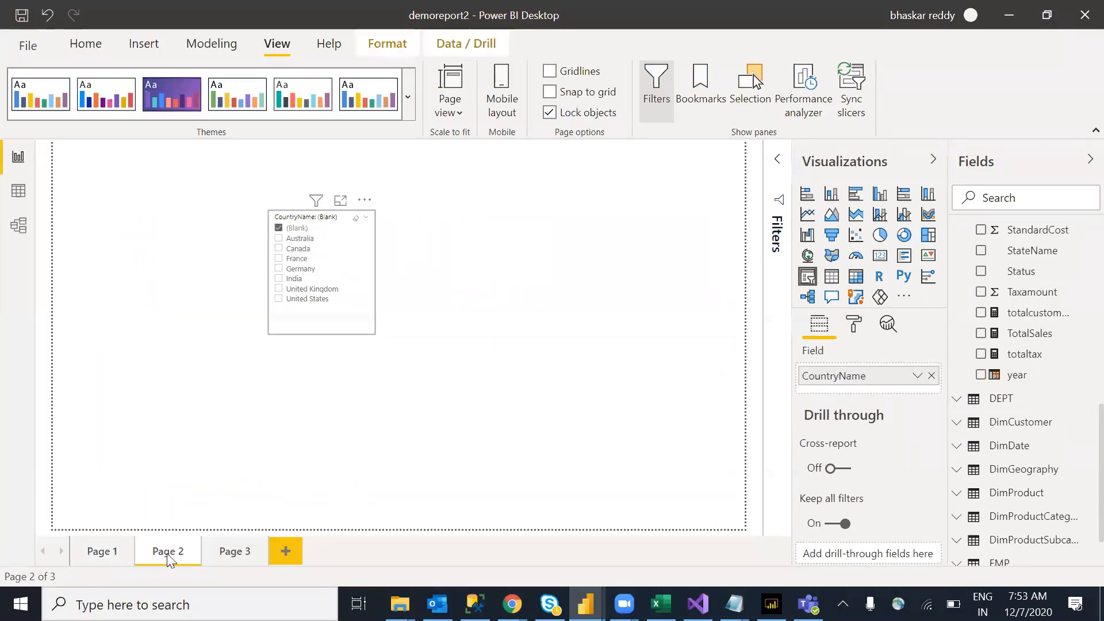
Turn on the border for the country slicer on Page 3 and deselect the slicer
{"action": "left_click", "coordinate": [233, 552]}
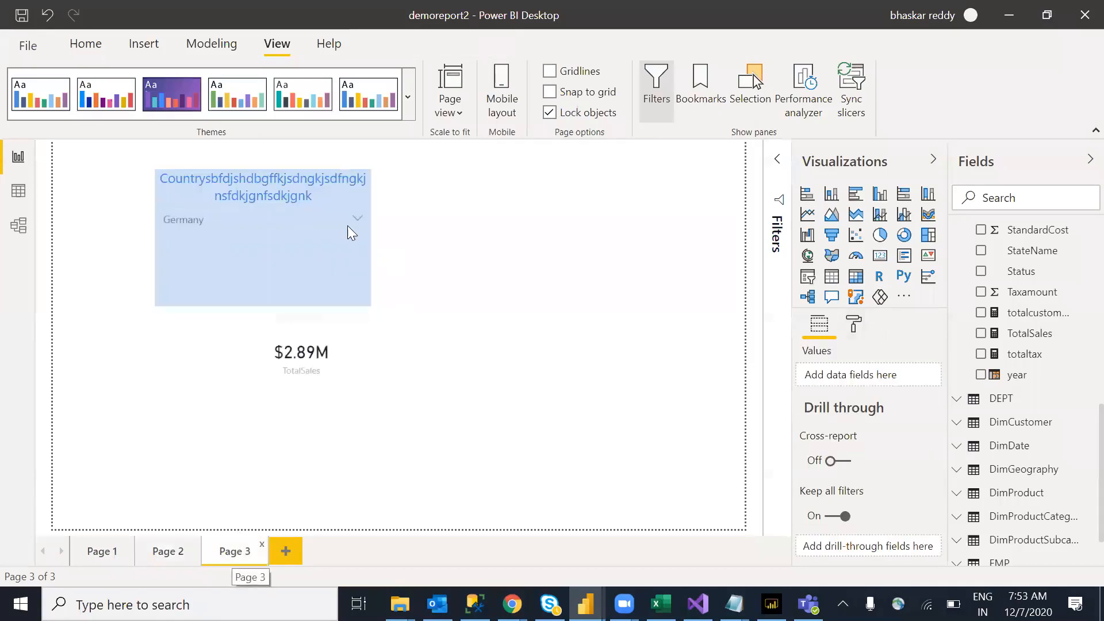
{"action": "left_click", "coordinate": [336, 208]}
{"action": "left_click", "coordinate": [854, 325]}
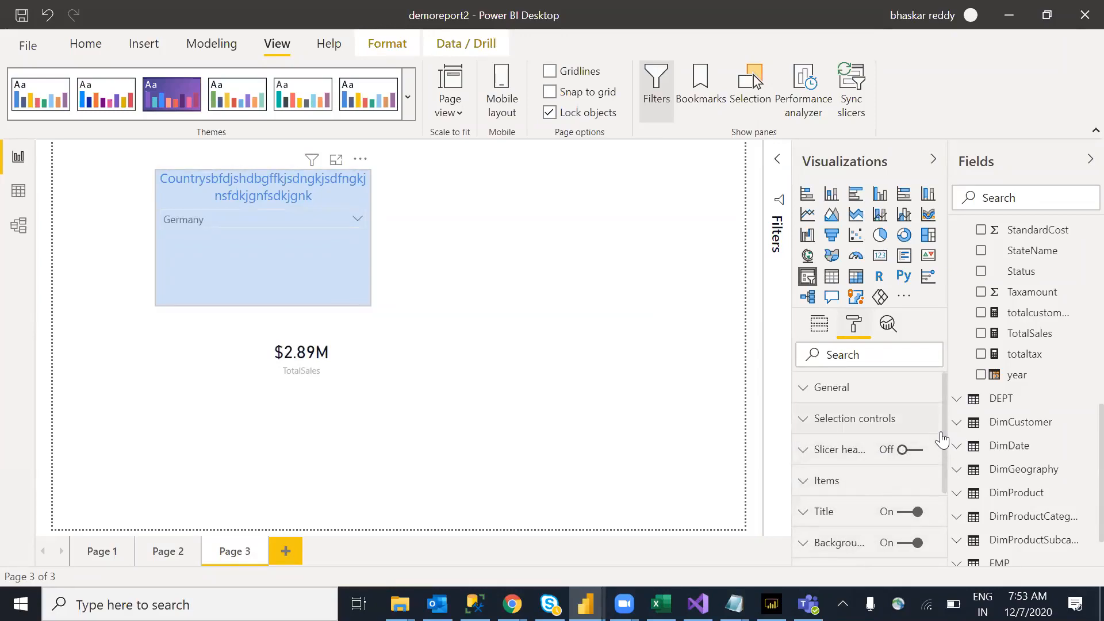
{"action": "left_click_drag", "start_coordinate": [945, 442], "coordinate": [943, 530]}
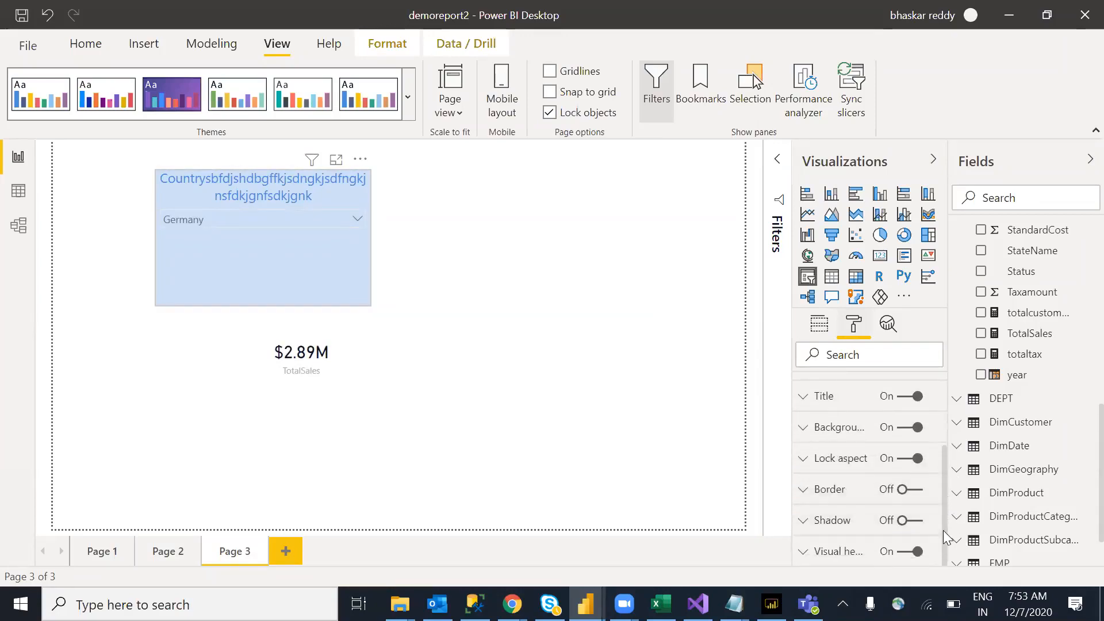
{"action": "left_click", "coordinate": [914, 490]}
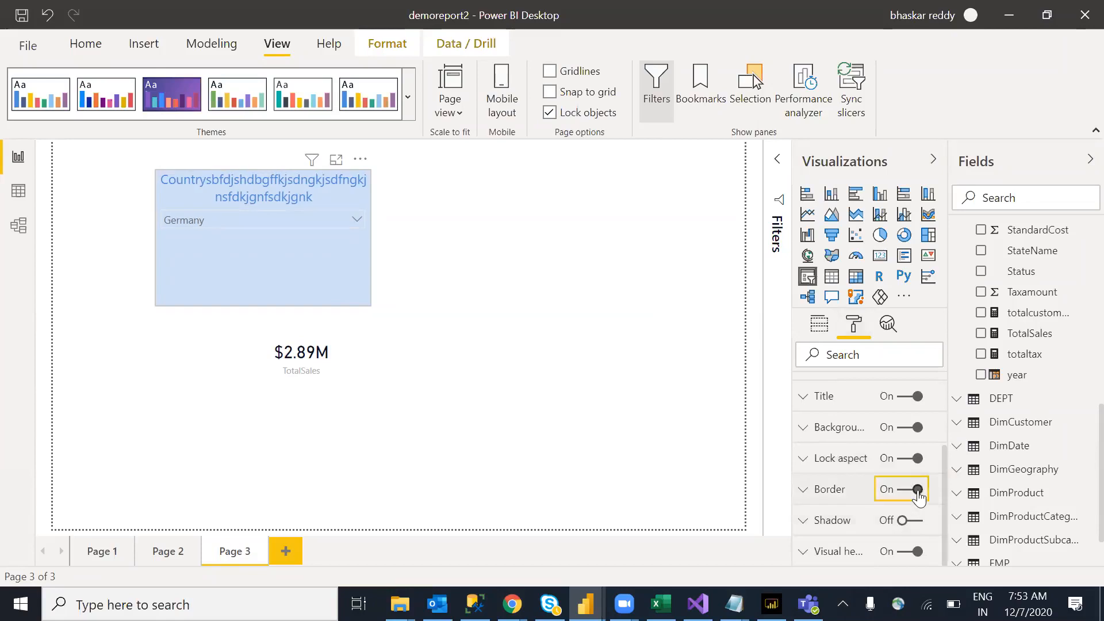
{"action": "left_click", "coordinate": [680, 385]}
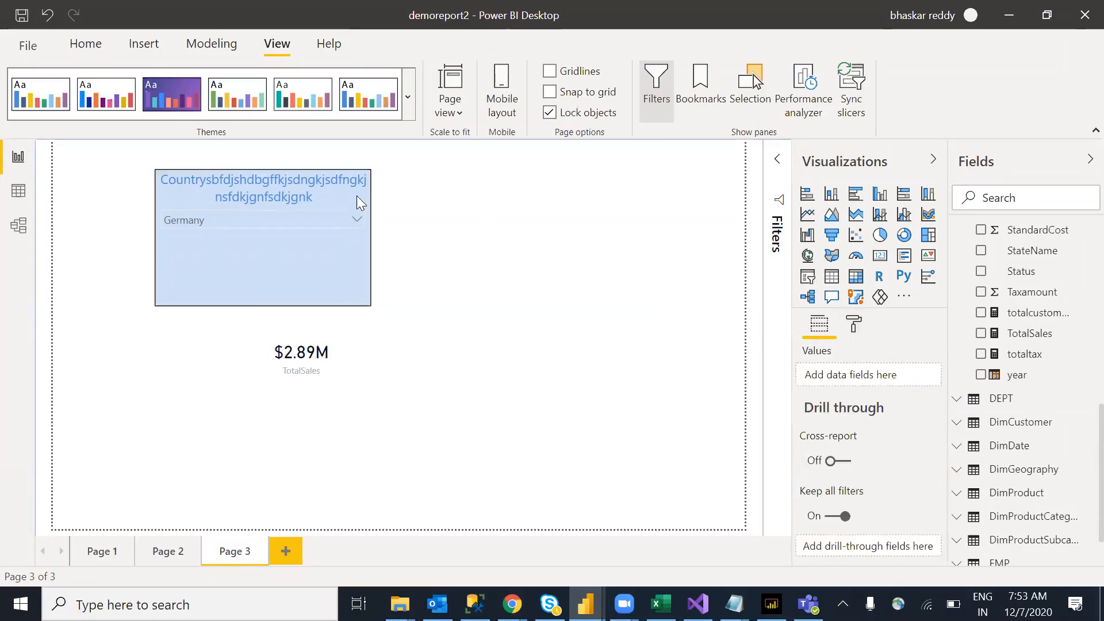
Examine the country slicer's border color and radius options, including the color palette
{"action": "left_click", "coordinate": [357, 291]}
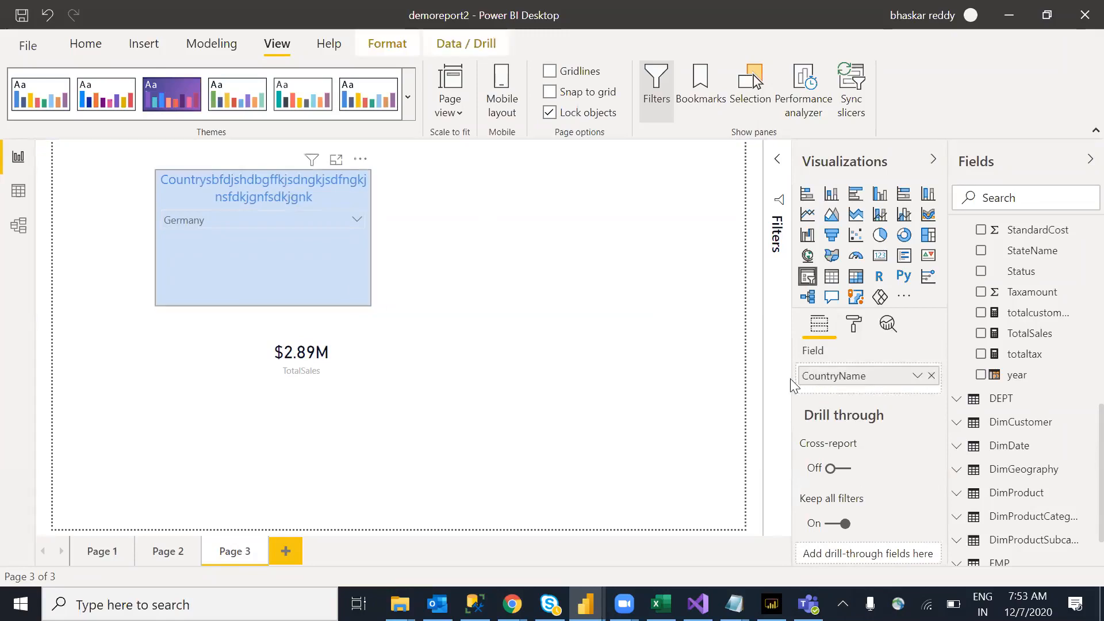
{"action": "left_click", "coordinate": [858, 333]}
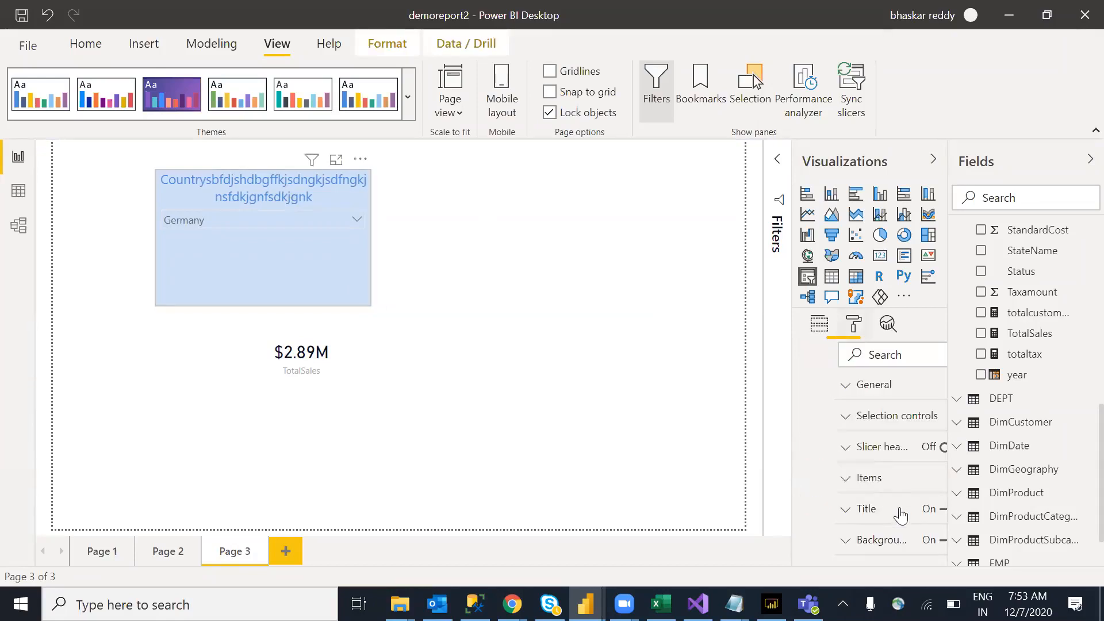
{"action": "left_click_drag", "start_coordinate": [942, 441], "coordinate": [944, 524]}
{"action": "left_click", "coordinate": [820, 492]}
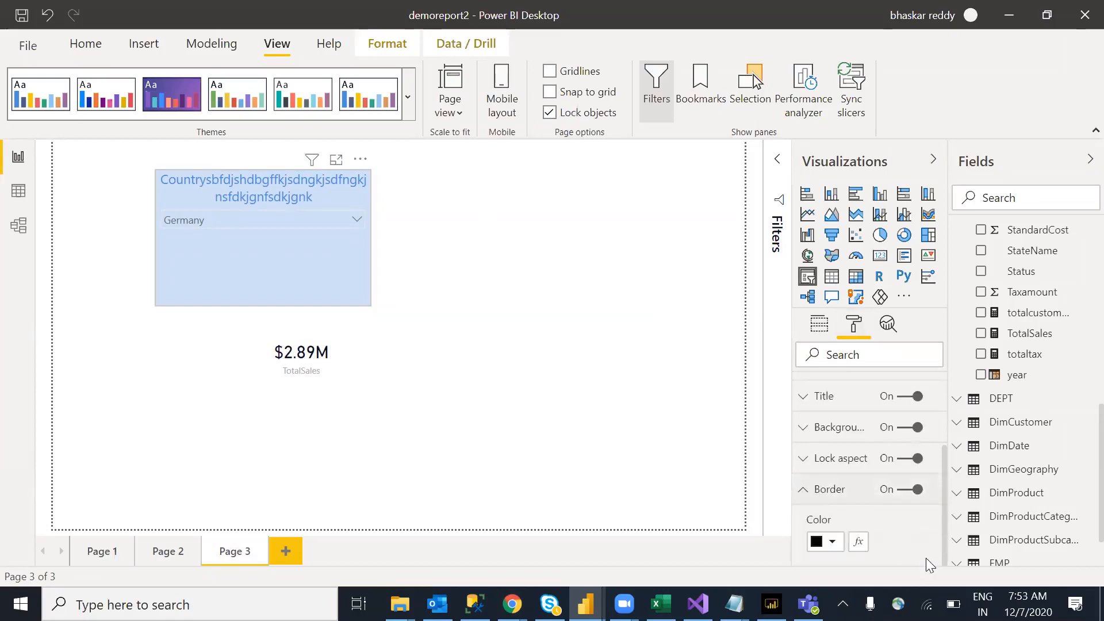
{"action": "scroll", "coordinate": [914, 454], "scroll_direction": "down", "scroll_amount": 3}
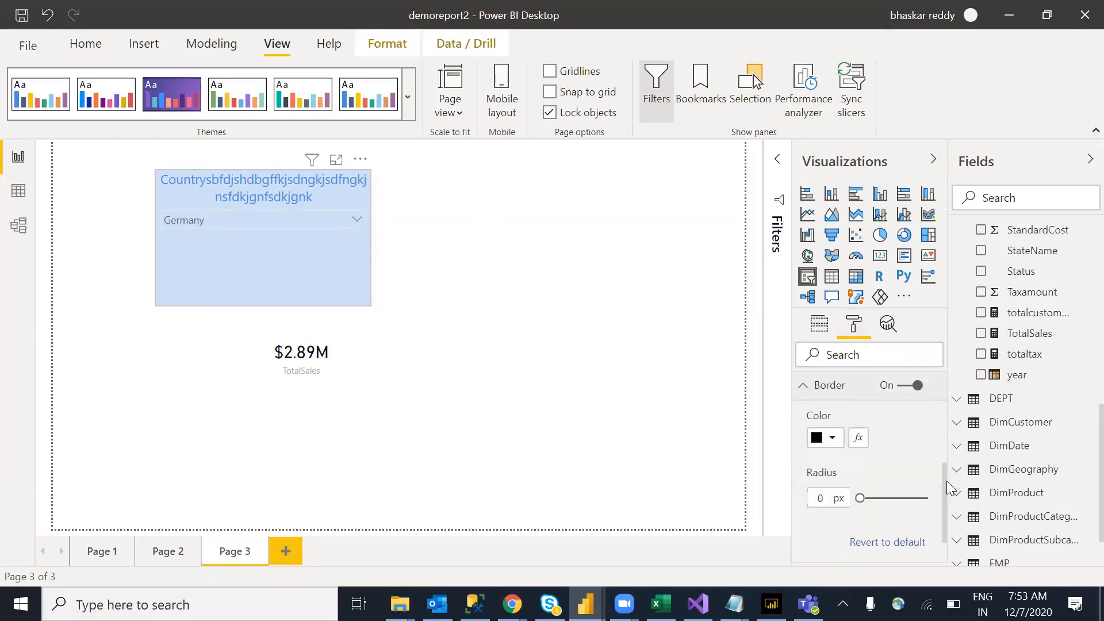
{"action": "left_click", "coordinate": [832, 427]}
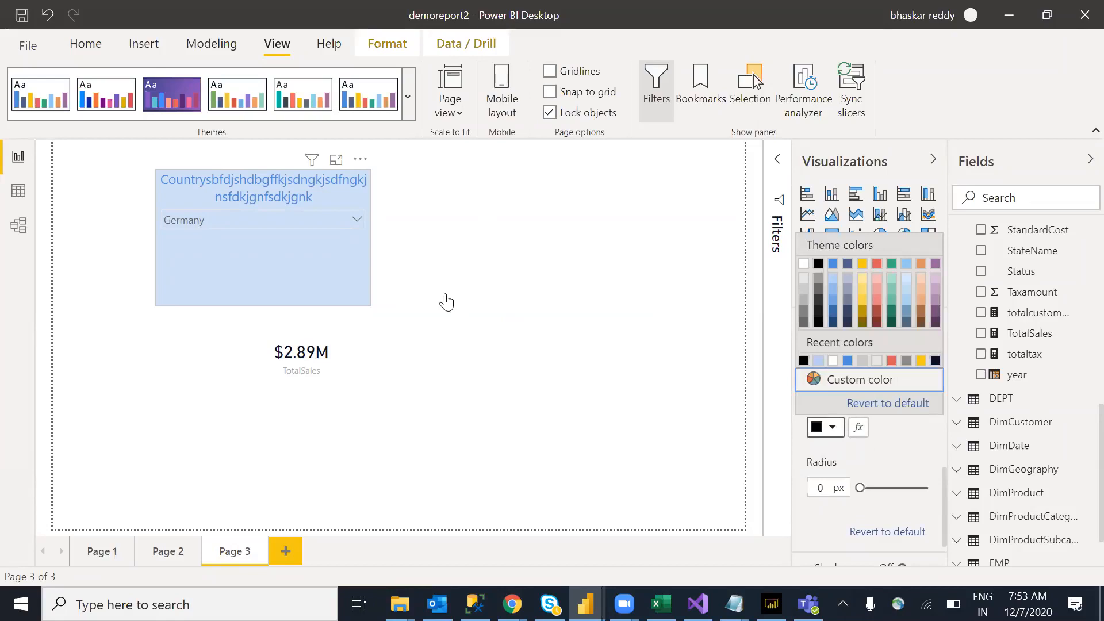
{"action": "left_click", "coordinate": [922, 407]}
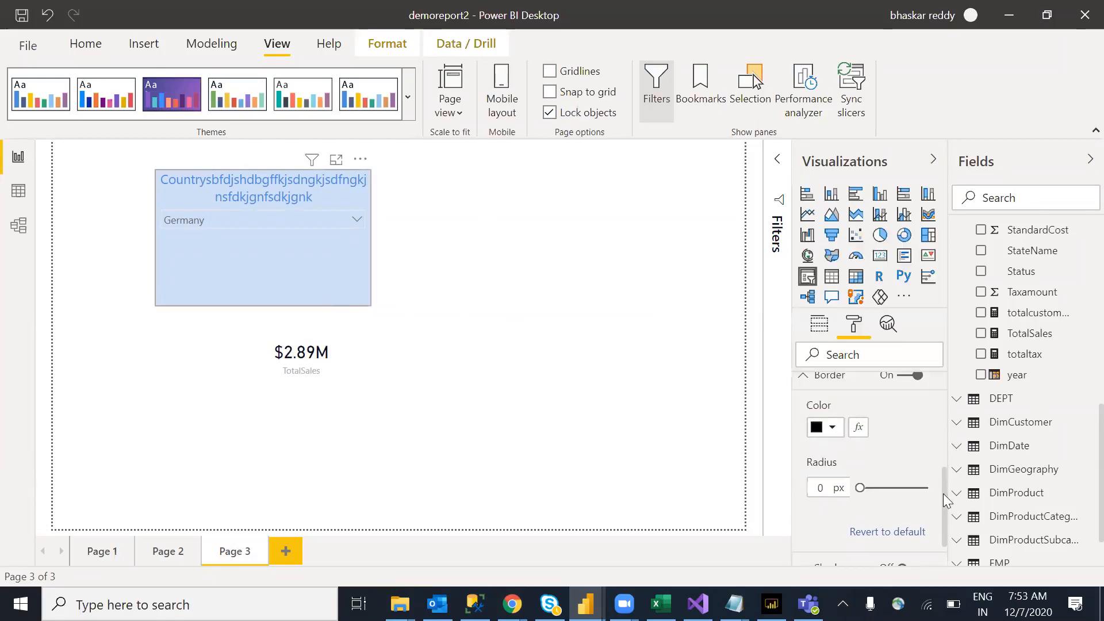
Turn off the country slicer's title and turn on its slicer header
{"action": "scroll", "coordinate": [944, 455], "scroll_direction": "up", "scroll_amount": 5}
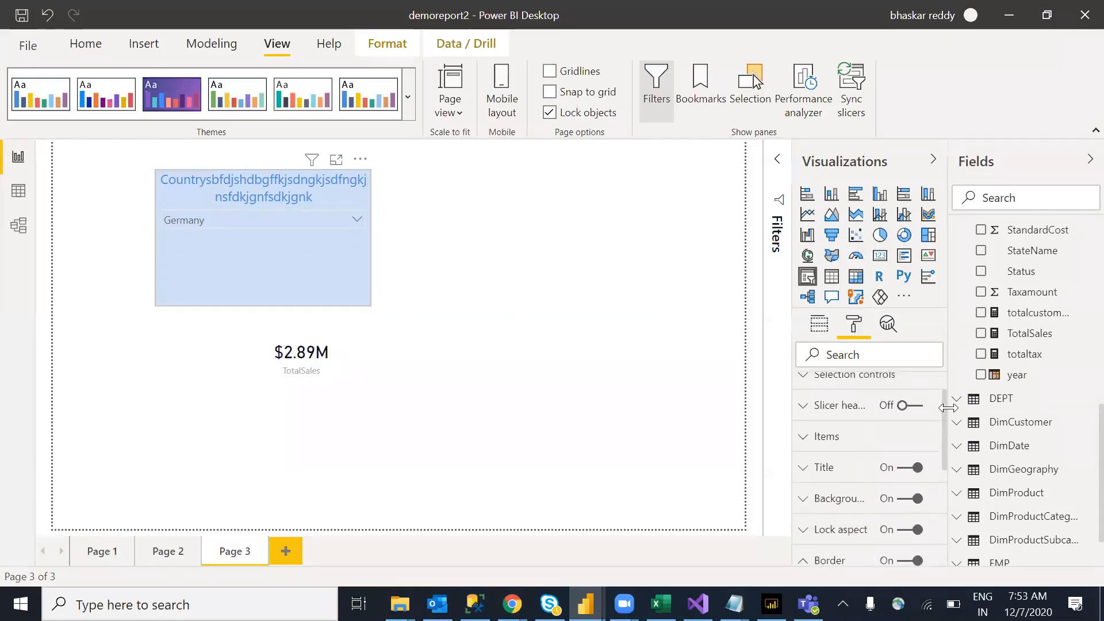
{"action": "left_click", "coordinate": [913, 486]}
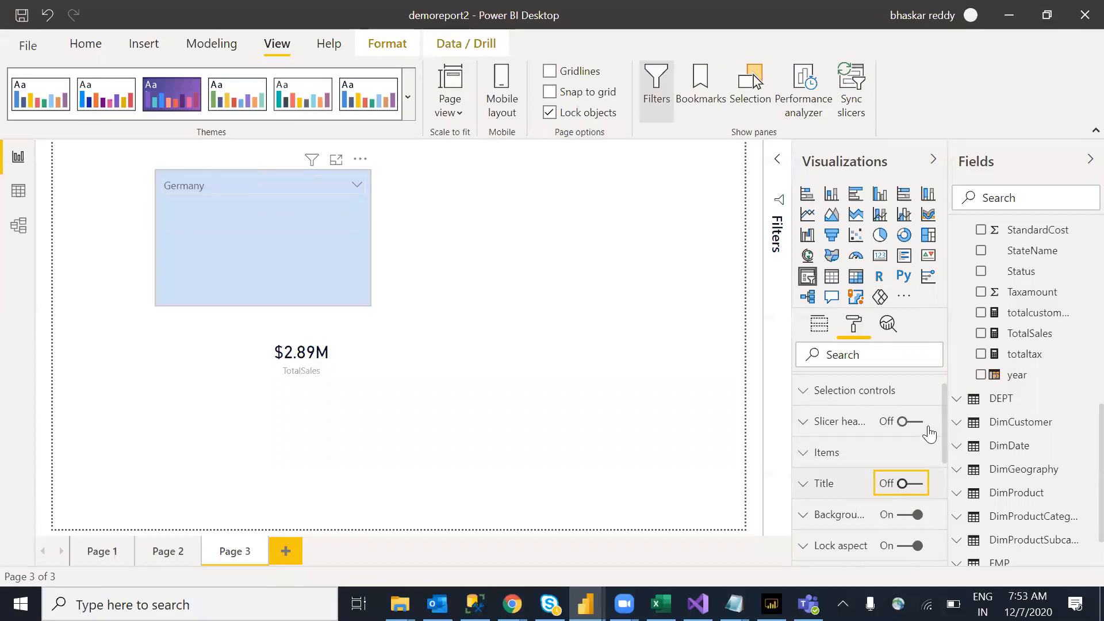
{"action": "left_click", "coordinate": [919, 422]}
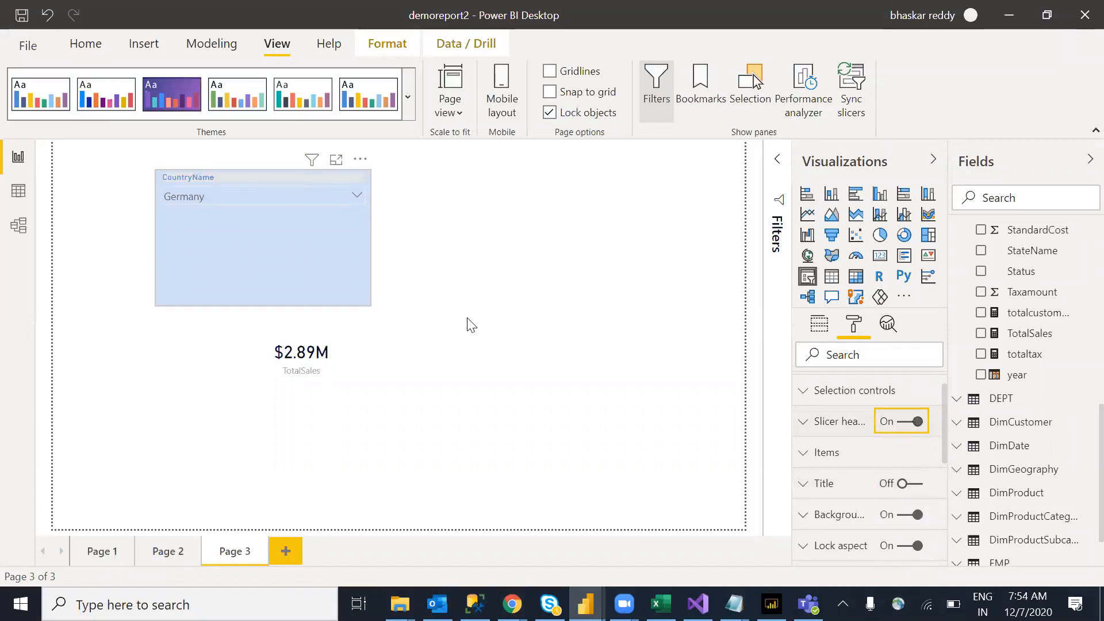
Turn off Lock objects for the report page and shrink the country slicer's height to roughly half
{"action": "left_click", "coordinate": [250, 286]}
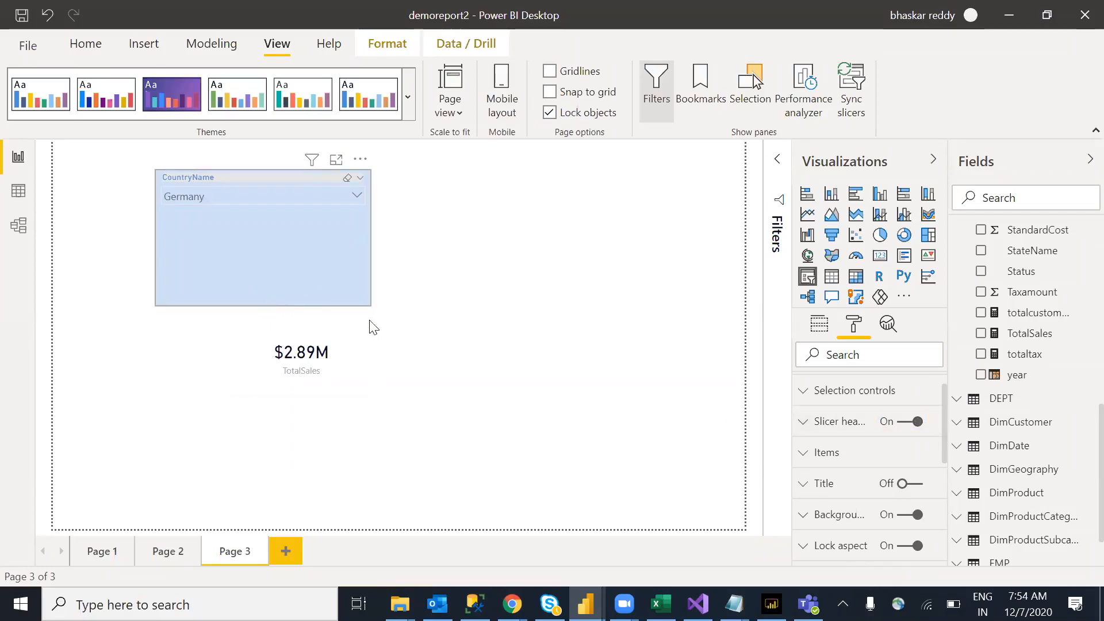
{"action": "left_click", "coordinate": [301, 270]}
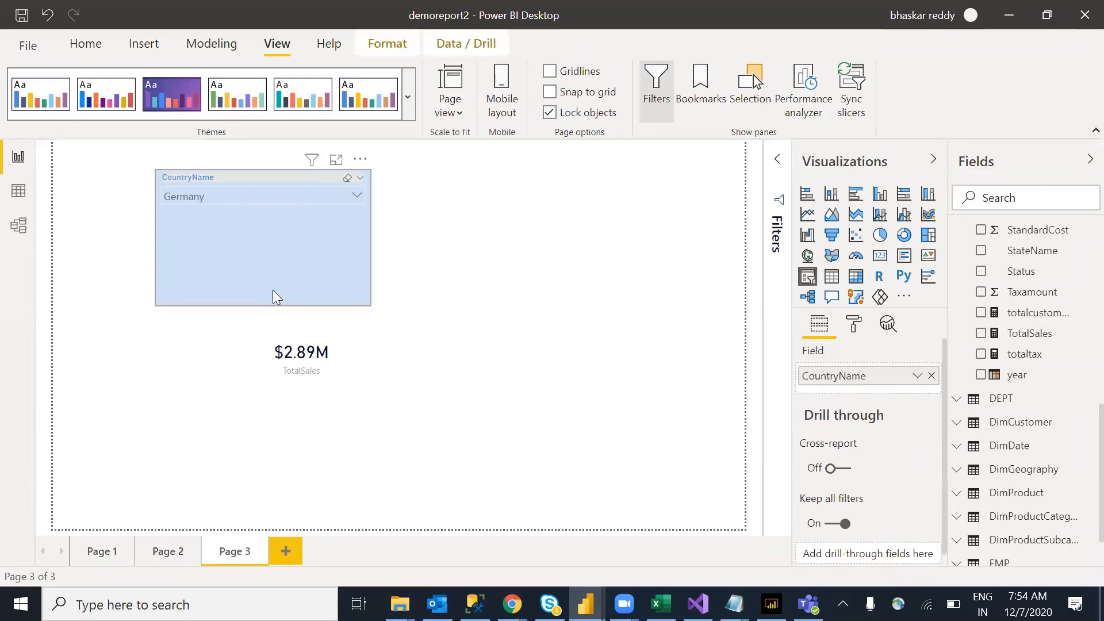
{"action": "left_click", "coordinate": [553, 112]}
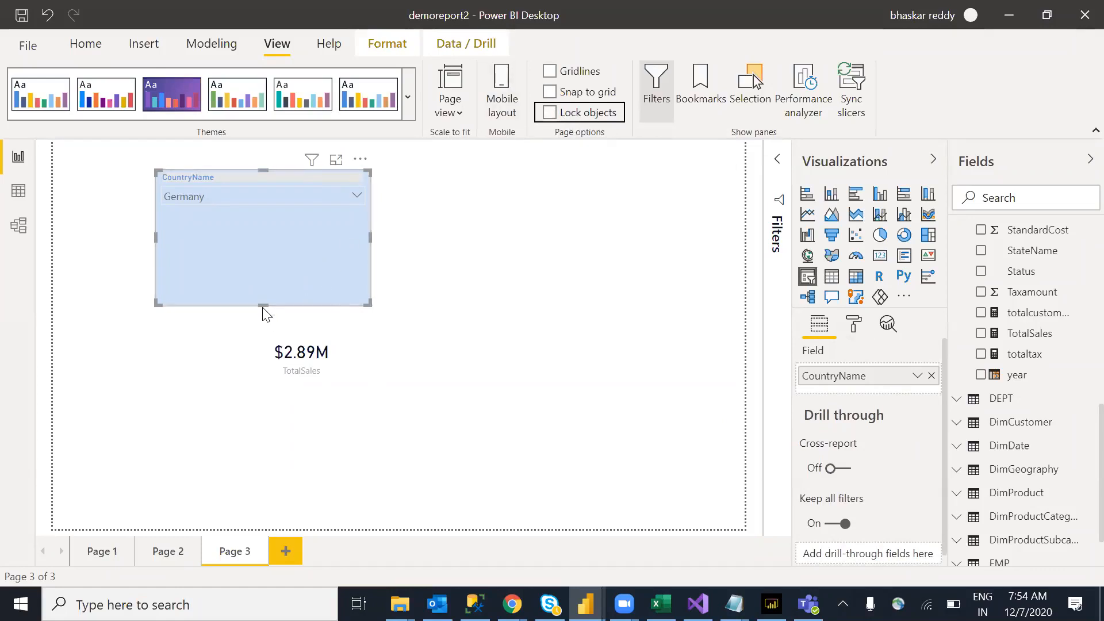
{"action": "left_click_drag", "start_coordinate": [262, 305], "coordinate": [262, 232]}
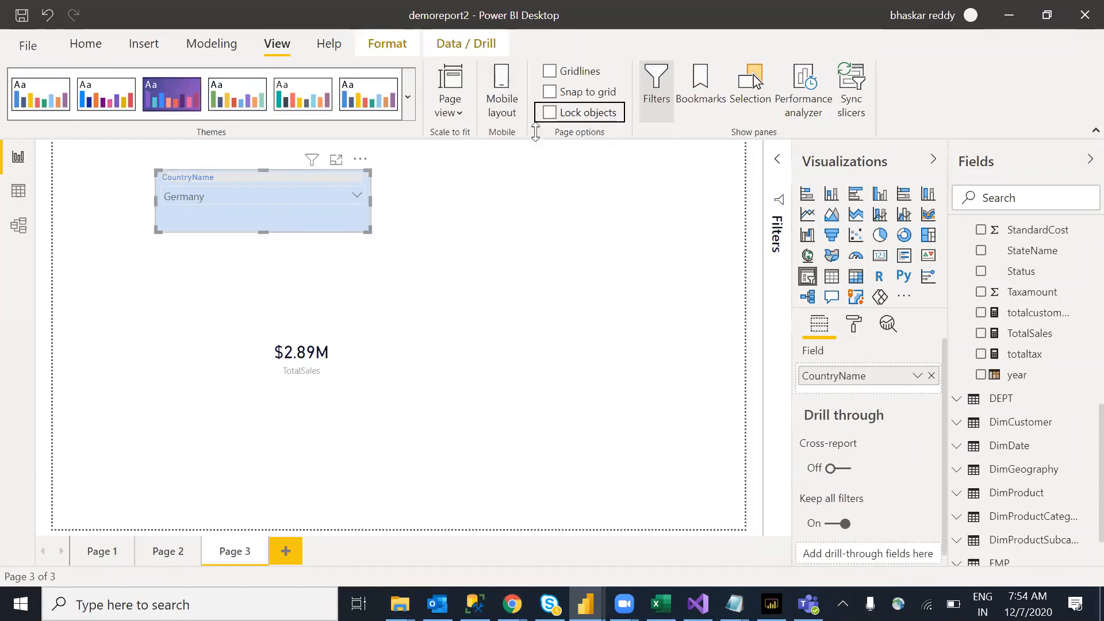
Increase the country slicer's border radius to give it slightly rounded corners, and deselect the slicer
{"action": "left_click", "coordinate": [856, 324]}
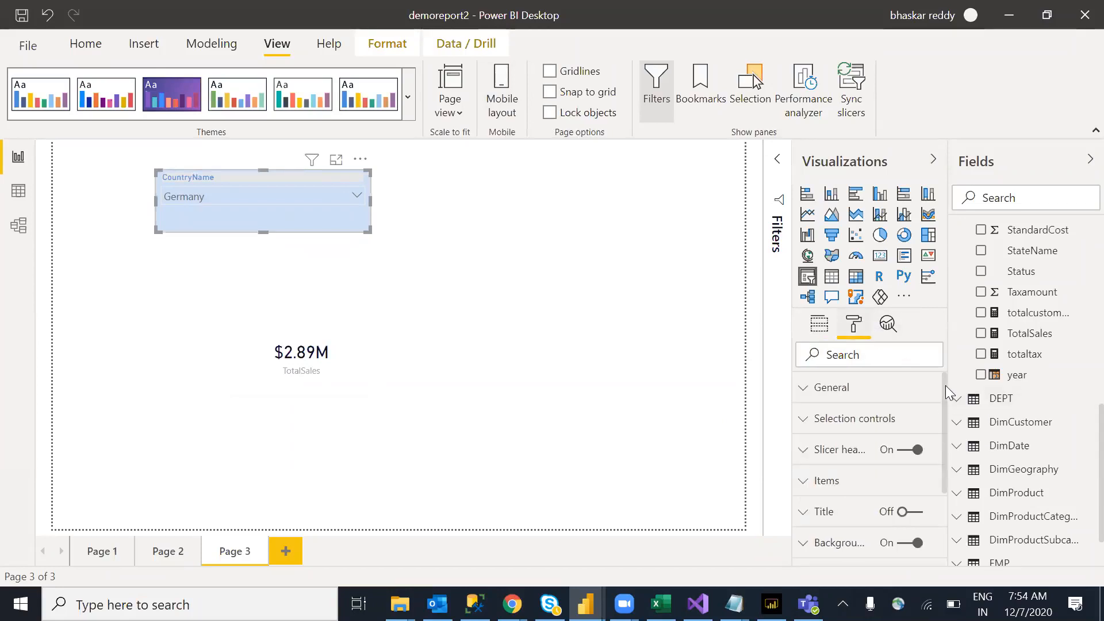
{"action": "left_click_drag", "start_coordinate": [945, 413], "coordinate": [946, 483]}
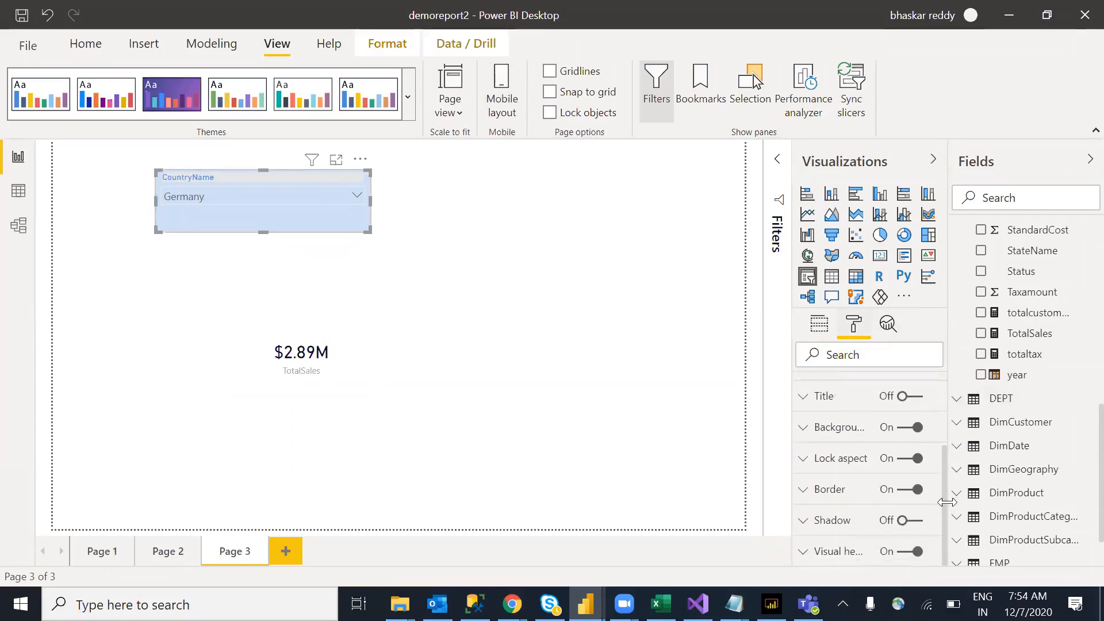
{"action": "left_click", "coordinate": [841, 492]}
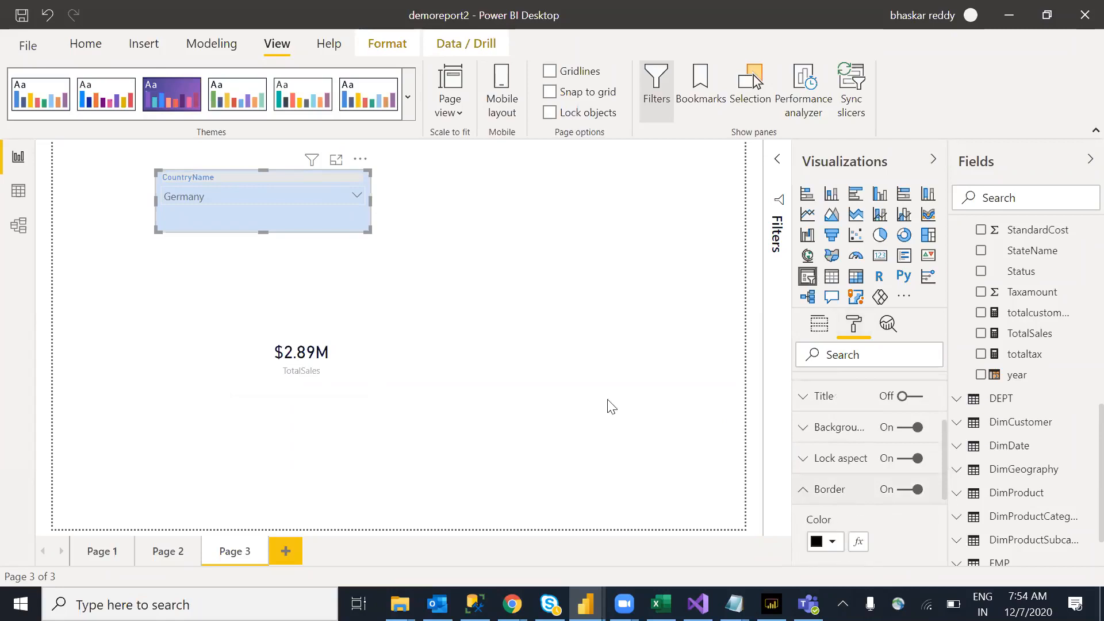
{"action": "left_click_drag", "start_coordinate": [943, 439], "coordinate": [942, 474]}
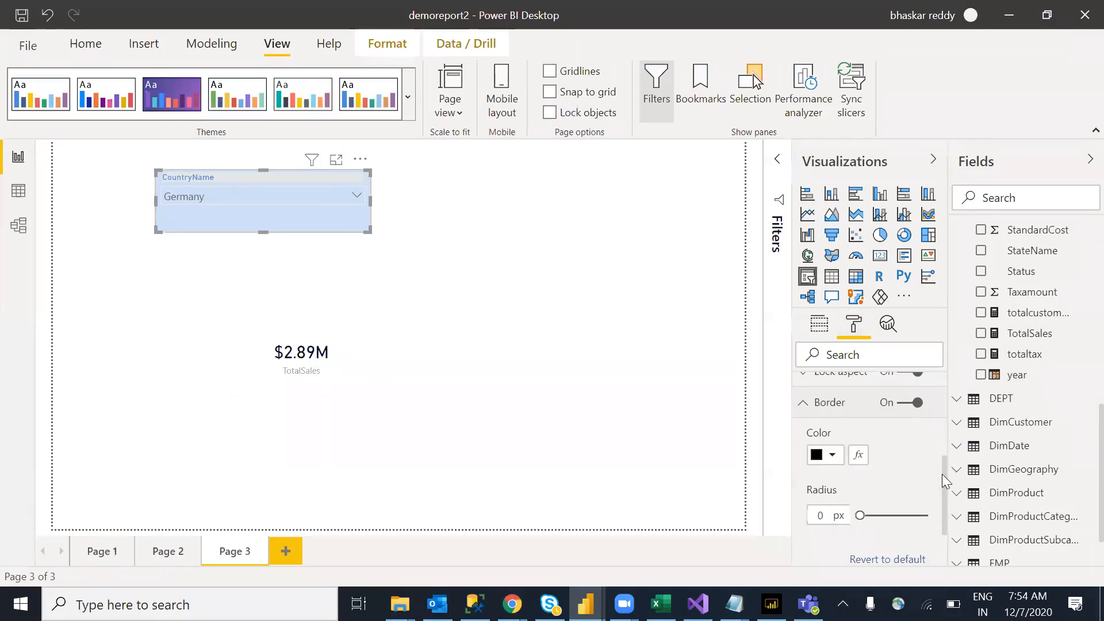
{"action": "left_click_drag", "start_coordinate": [863, 511], "coordinate": [886, 512]}
{"action": "left_click", "coordinate": [546, 420]}
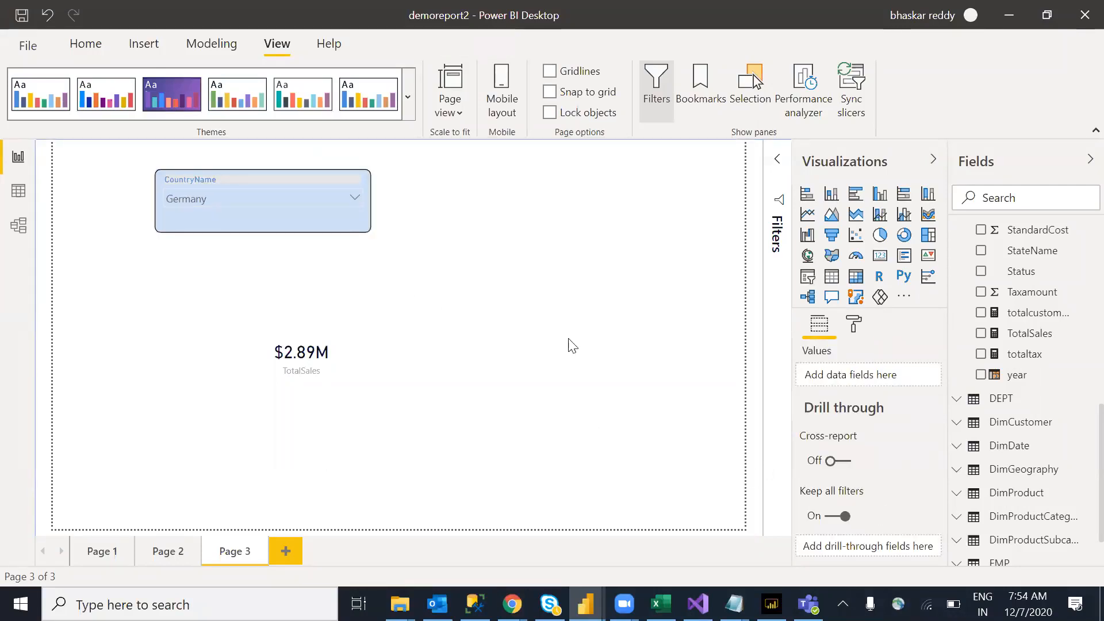
Set the country slicer's border radius to 26 px and deselect the slicer
{"action": "left_click", "coordinate": [338, 225]}
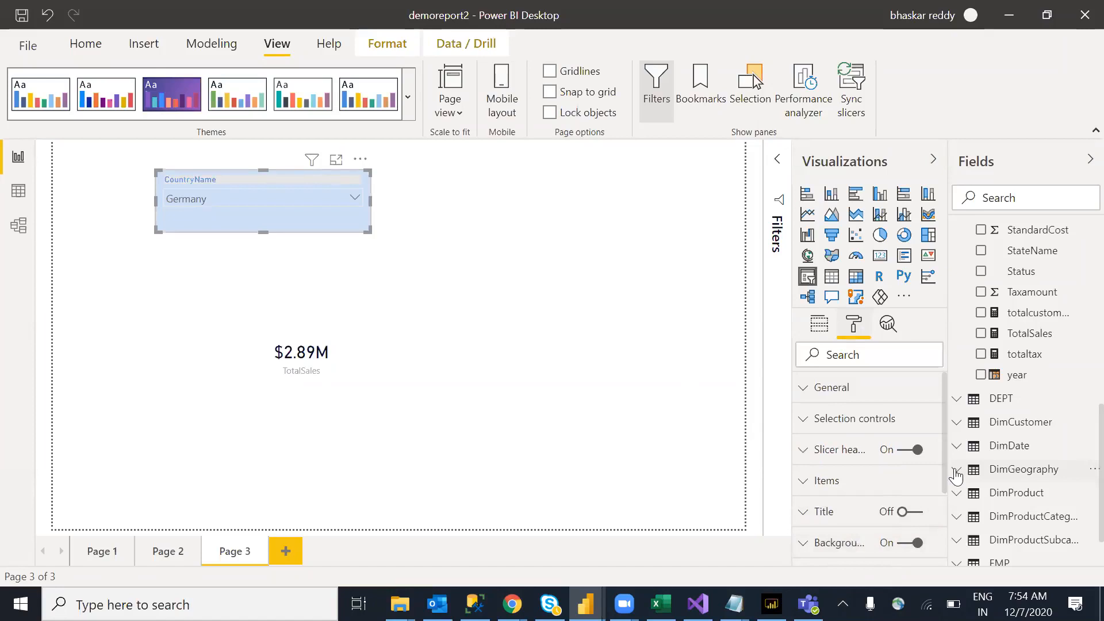
{"action": "left_click_drag", "start_coordinate": [947, 429], "coordinate": [942, 512]}
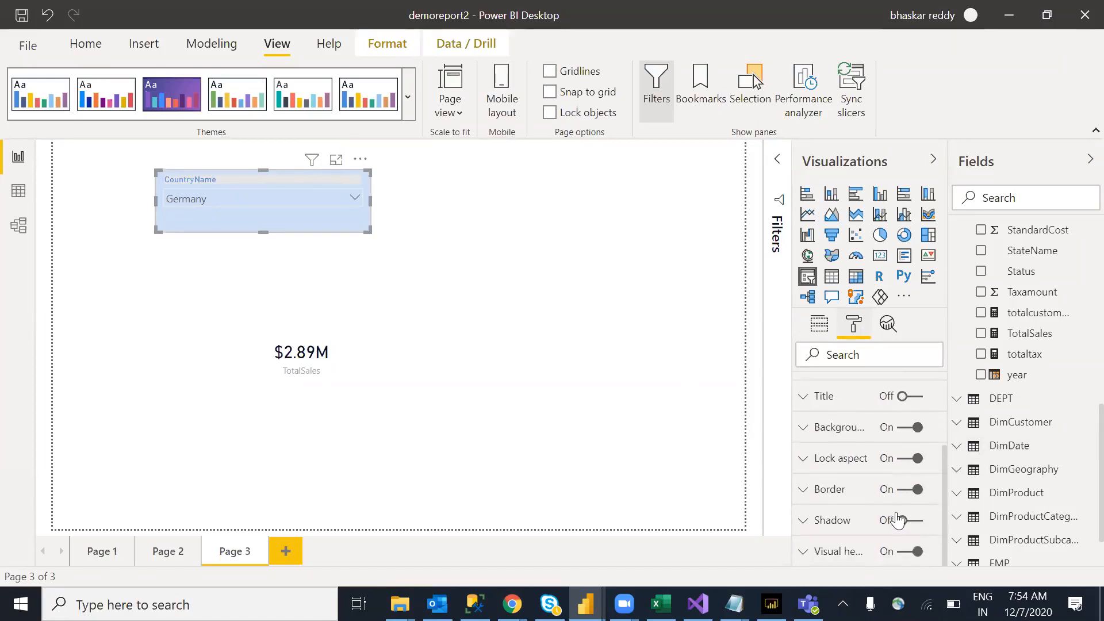
{"action": "left_click", "coordinate": [817, 493]}
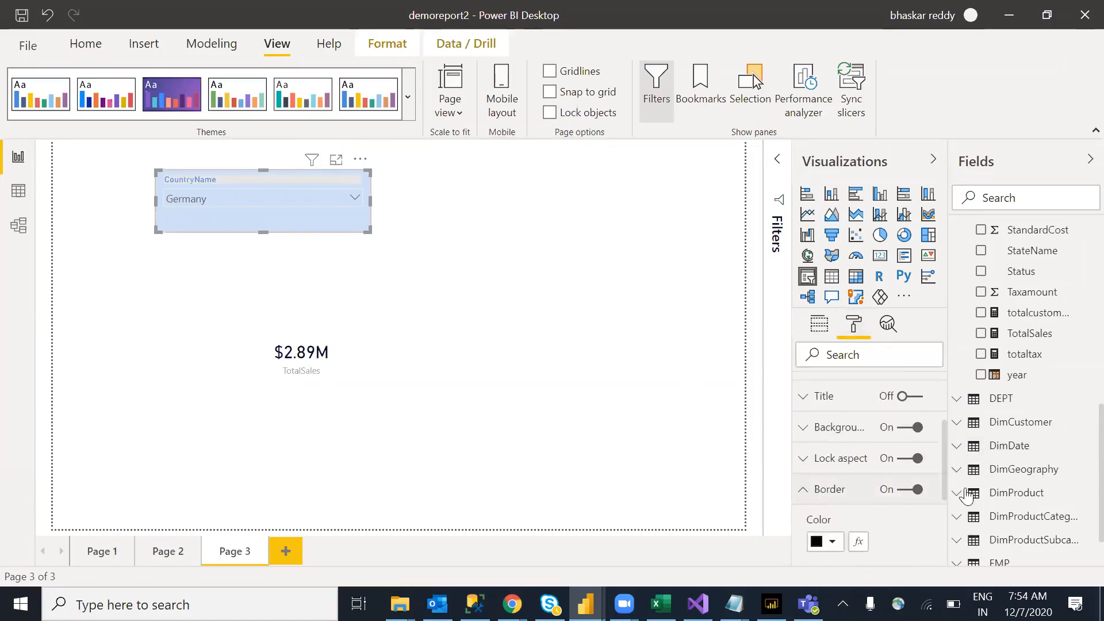
{"action": "left_click_drag", "start_coordinate": [944, 435], "coordinate": [919, 472]}
{"action": "scroll", "coordinate": [918, 483], "scroll_direction": "down", "scroll_amount": 1}
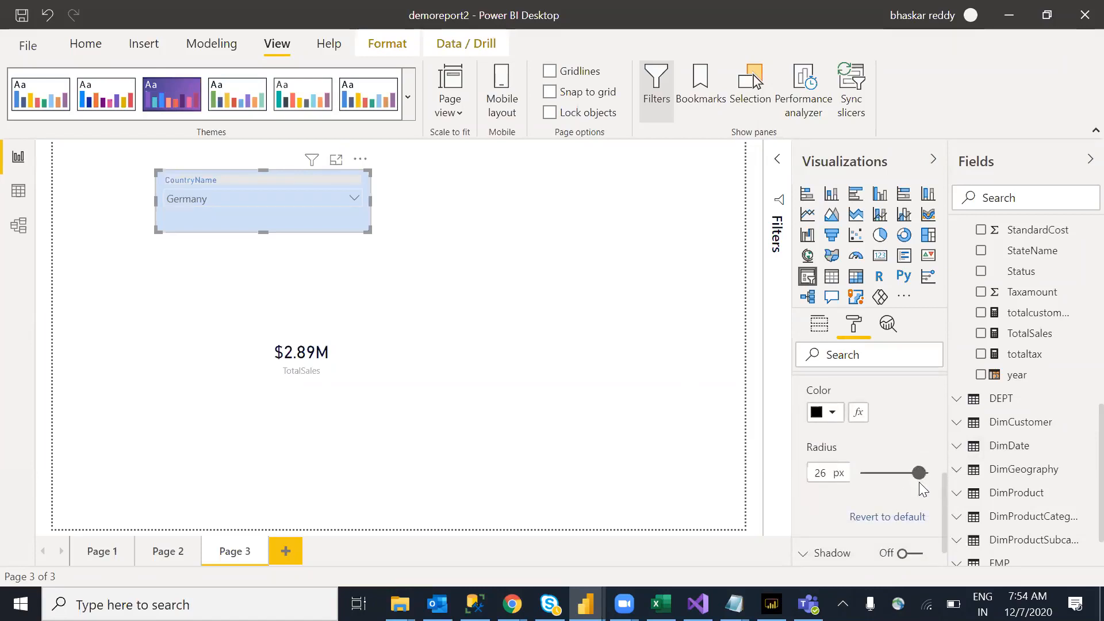
{"action": "left_click", "coordinate": [614, 404]}
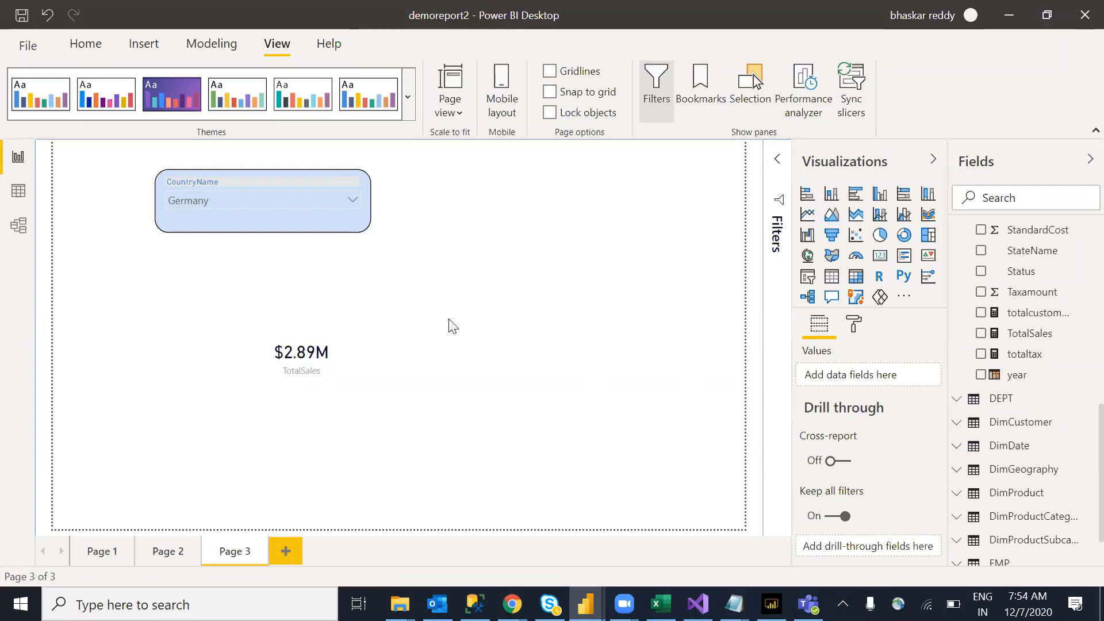
Turn on the country slicer's shadow and deselect the slicer
{"action": "left_click", "coordinate": [281, 218]}
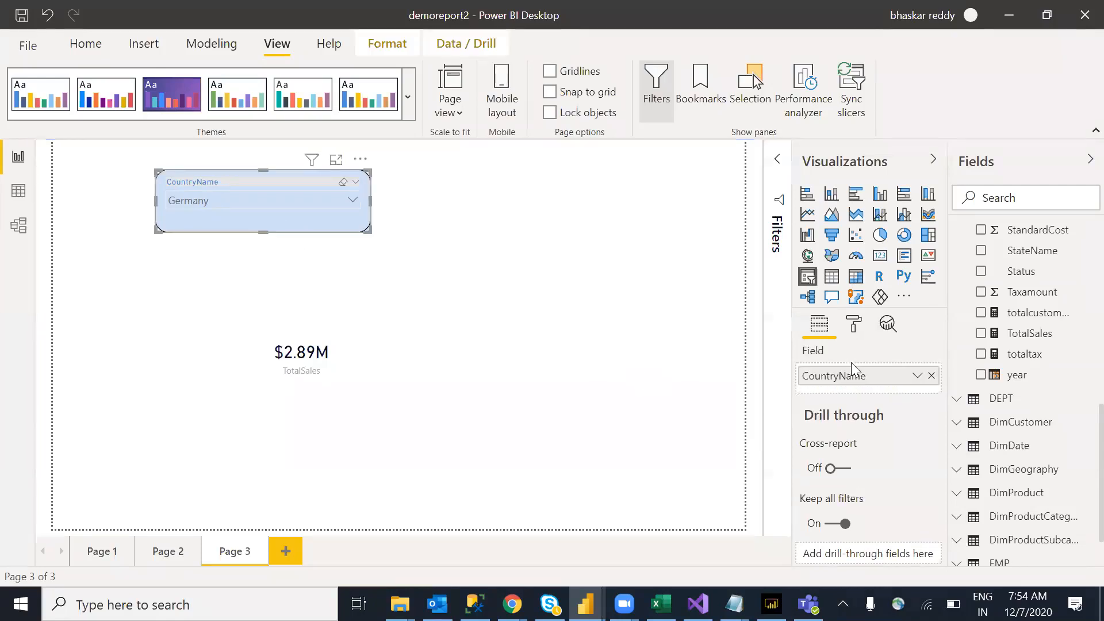
{"action": "left_click", "coordinate": [859, 331]}
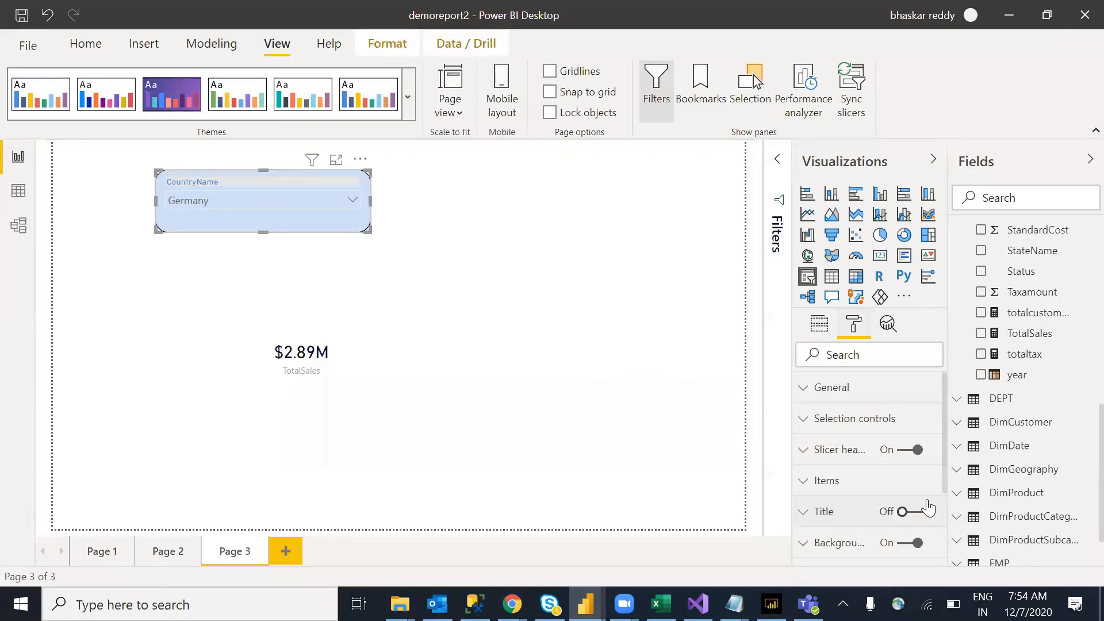
{"action": "left_click_drag", "start_coordinate": [945, 416], "coordinate": [947, 534]}
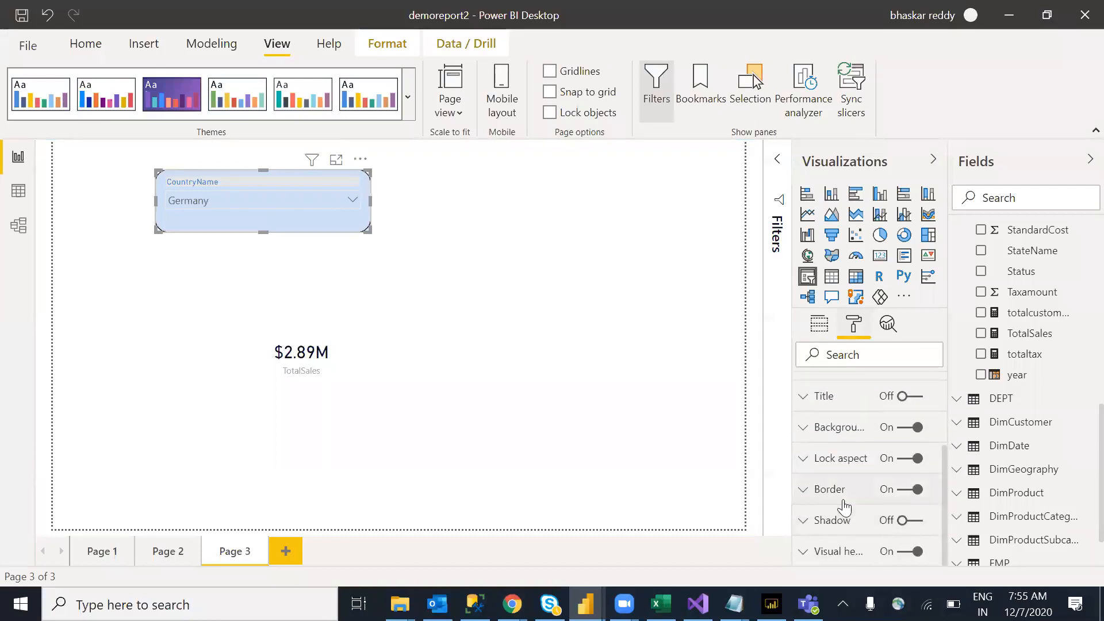
{"action": "left_click", "coordinate": [933, 495]}
{"action": "left_click_drag", "start_coordinate": [945, 430], "coordinate": [951, 470]}
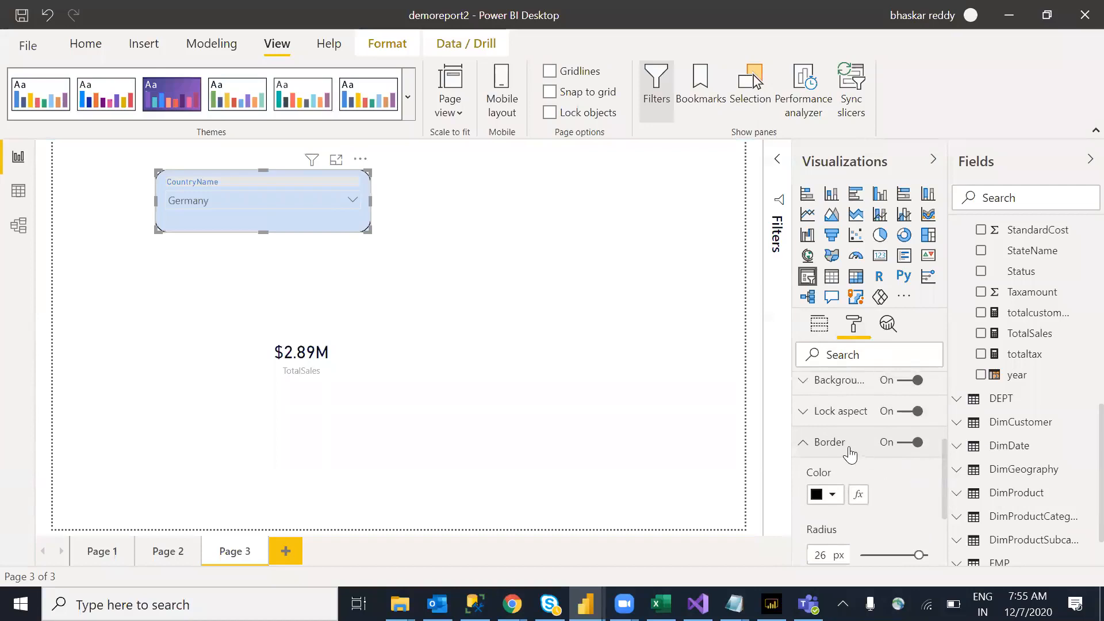
{"action": "left_click", "coordinate": [809, 448]}
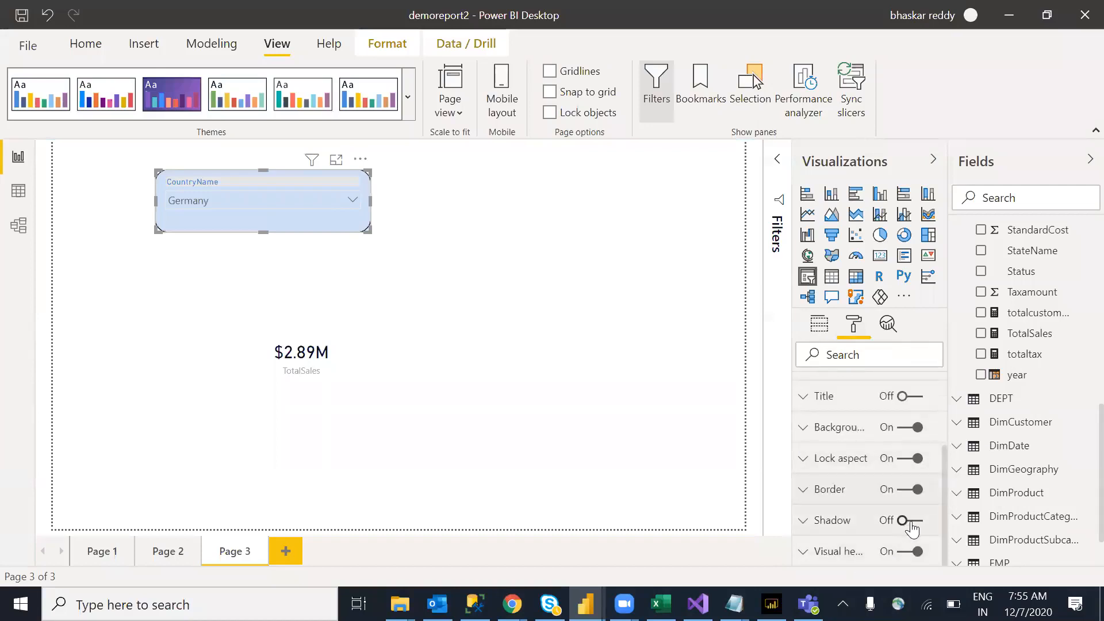
{"action": "left_click", "coordinate": [929, 520]}
{"action": "left_click", "coordinate": [592, 324]}
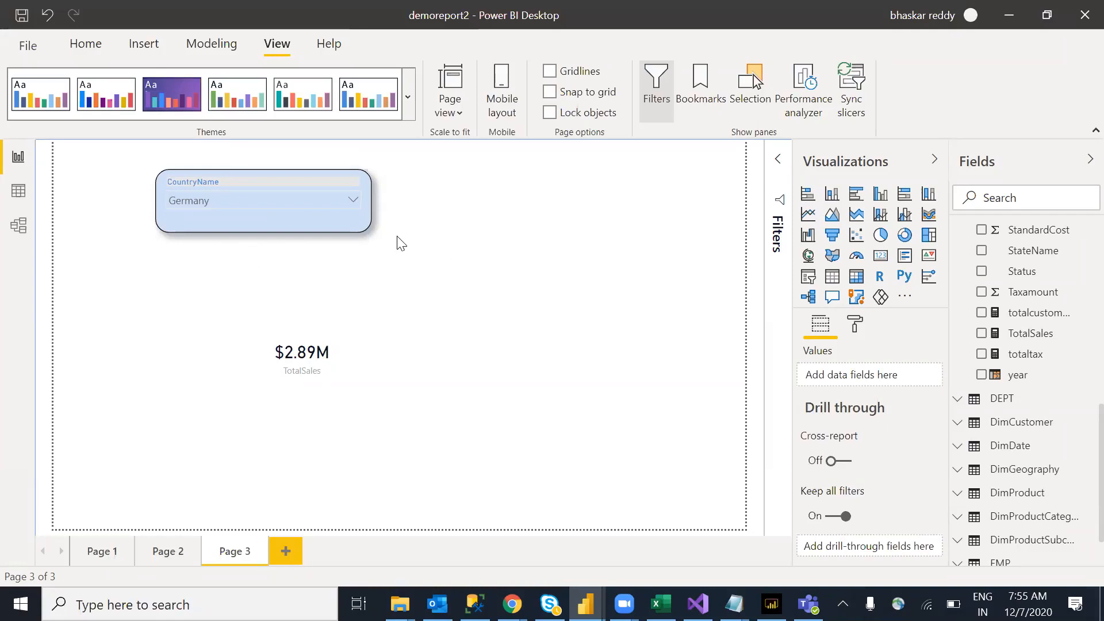
Try the Inside shadow position on the country slicer, and switch it back to Outside
{"action": "left_click", "coordinate": [368, 230]}
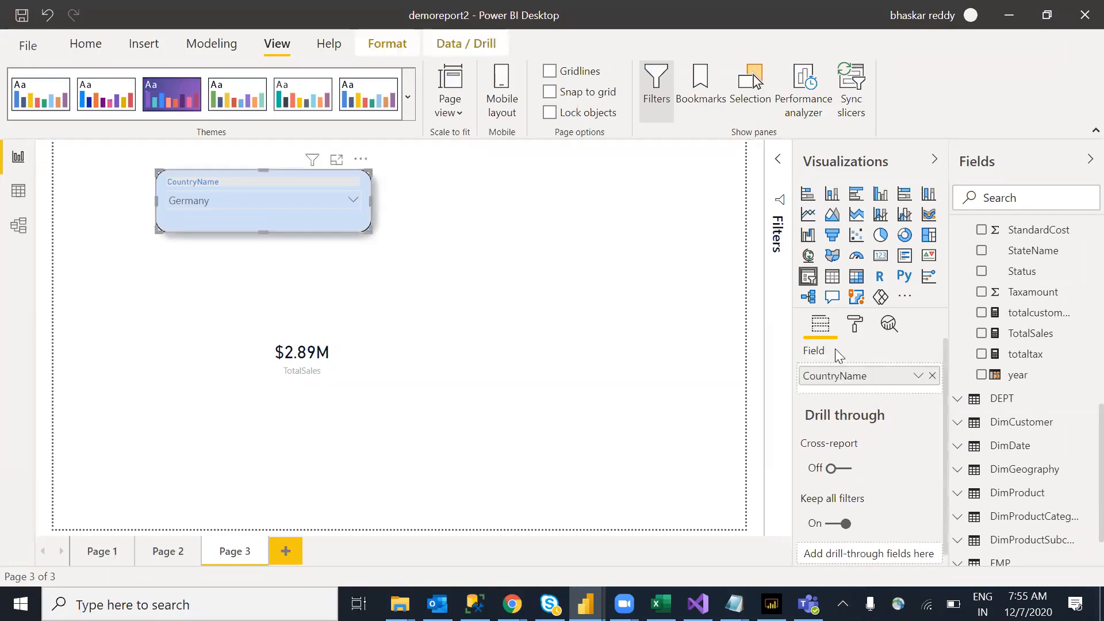
{"action": "left_click", "coordinate": [857, 327]}
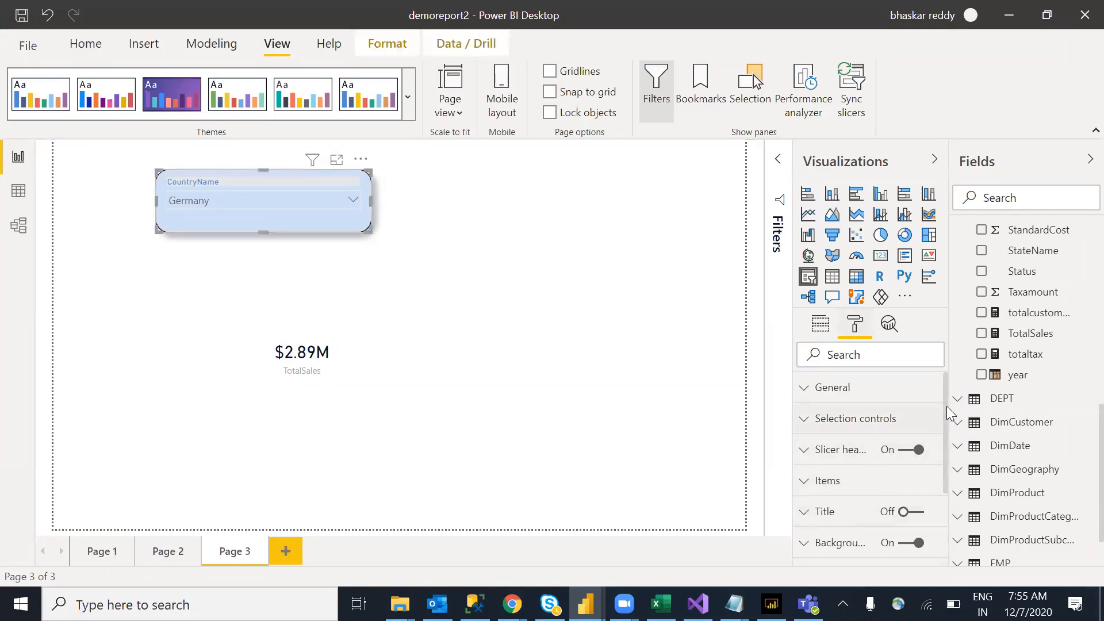
{"action": "scroll", "coordinate": [950, 425], "scroll_direction": "down", "scroll_amount": 3}
{"action": "left_click", "coordinate": [839, 520]}
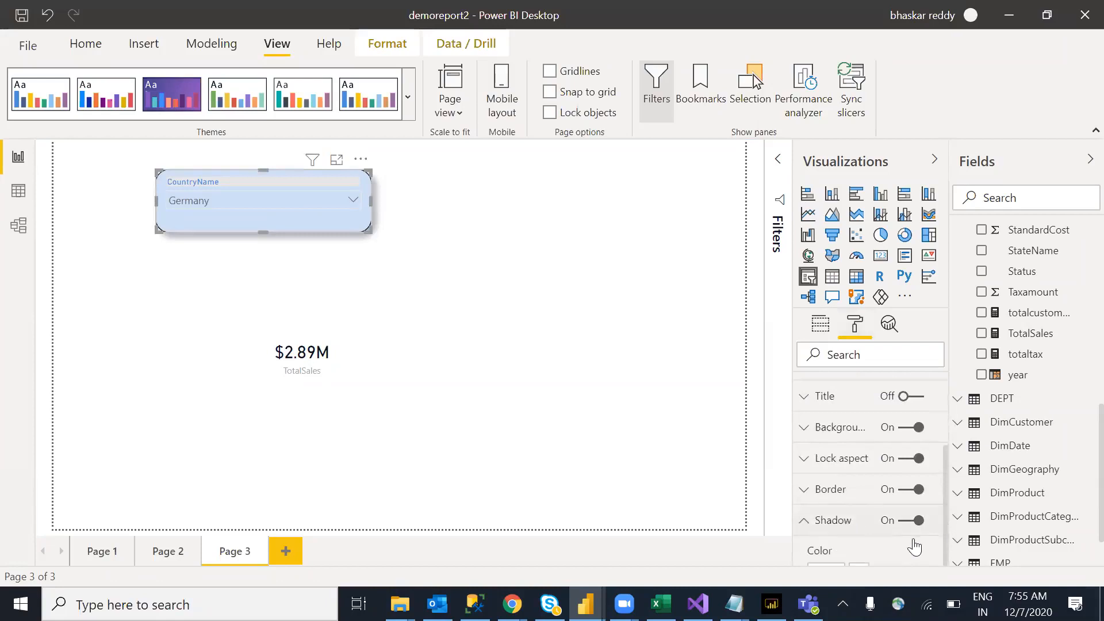
{"action": "scroll", "coordinate": [945, 460], "scroll_direction": "down", "scroll_amount": 3}
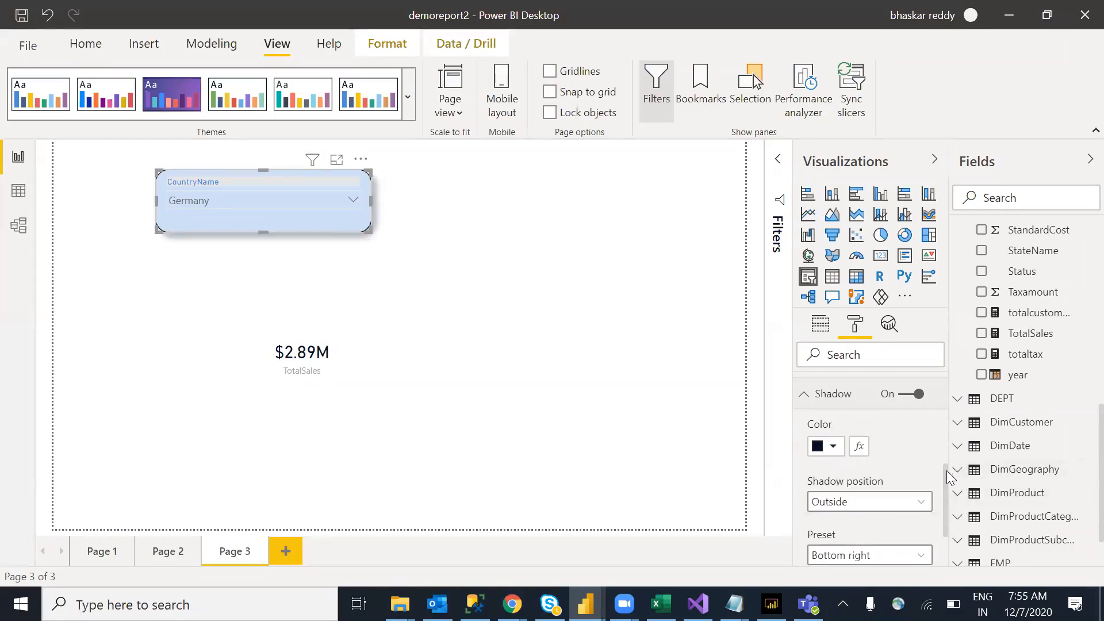
{"action": "scroll", "coordinate": [948, 479], "scroll_direction": "down", "scroll_amount": 1}
{"action": "left_click", "coordinate": [910, 475]}
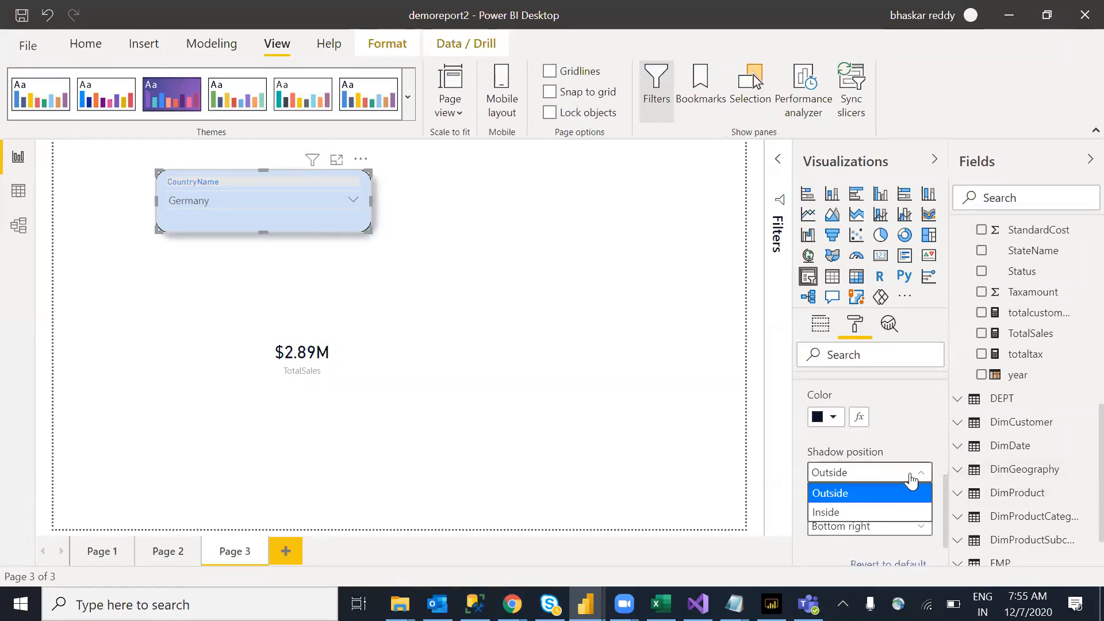
{"action": "left_click", "coordinate": [850, 511]}
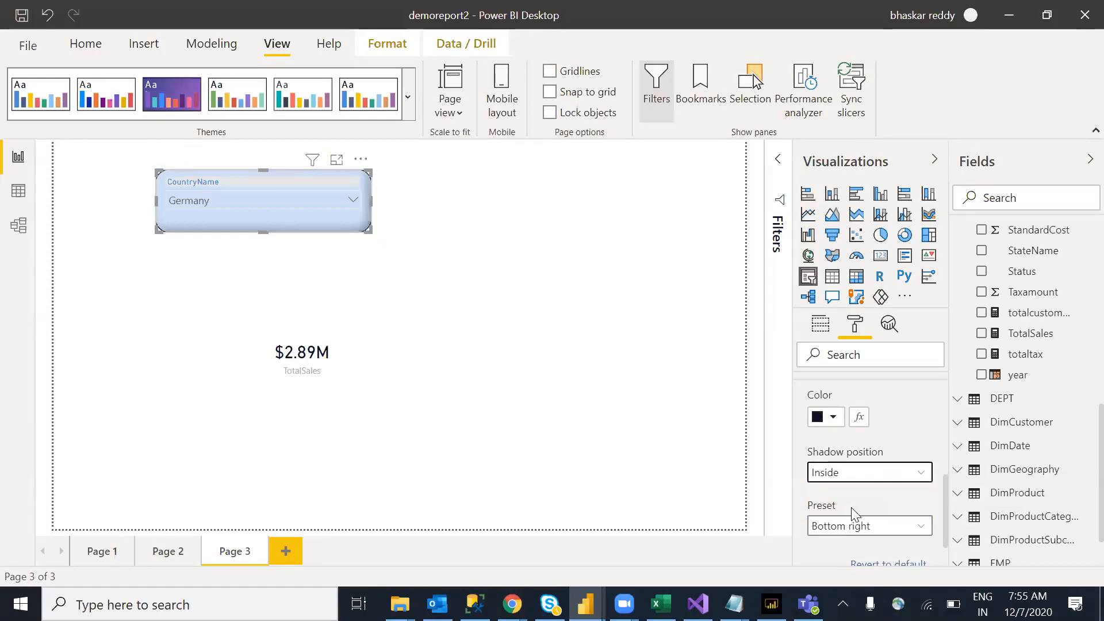
{"action": "left_click", "coordinate": [871, 479]}
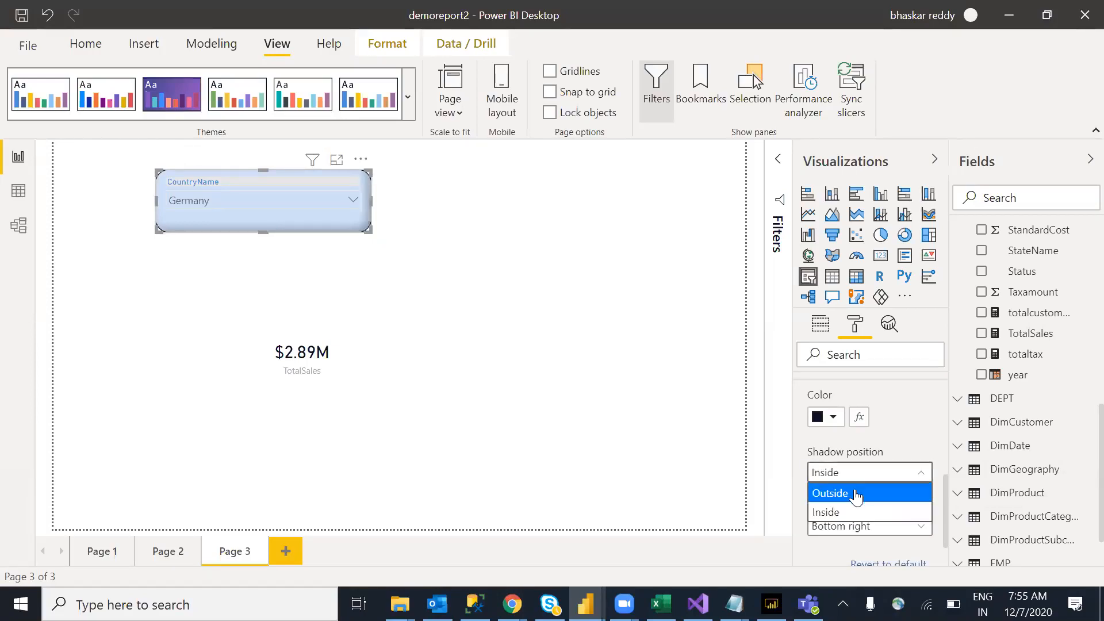
{"action": "left_click", "coordinate": [855, 495]}
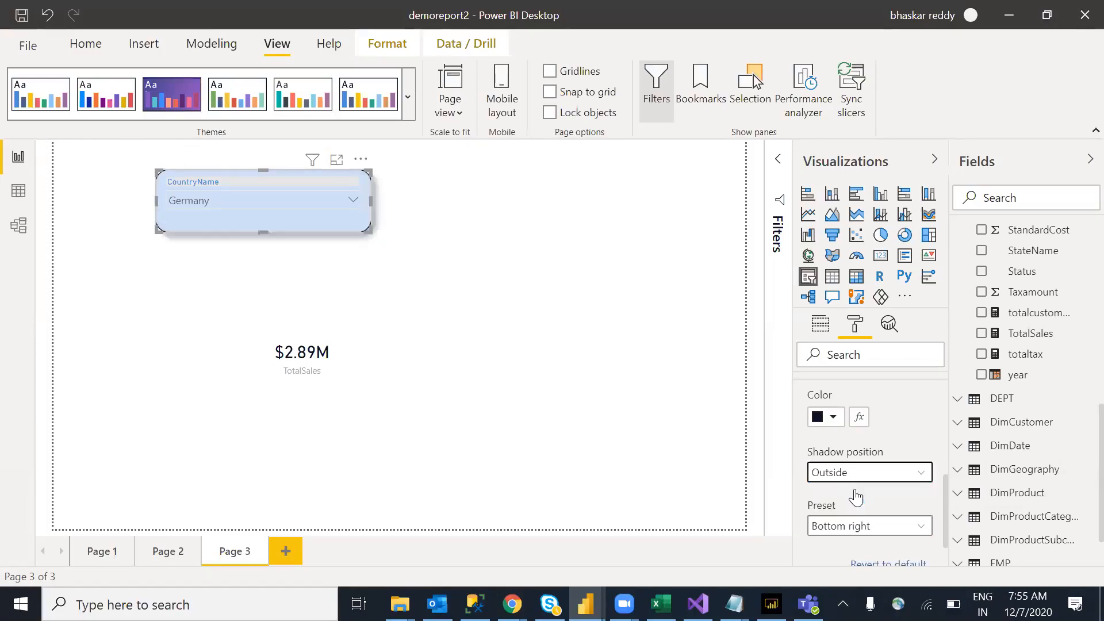
Set the country slicer's shadow preset to Right, deselect the slicer and expand its country list
{"action": "left_click", "coordinate": [907, 529]}
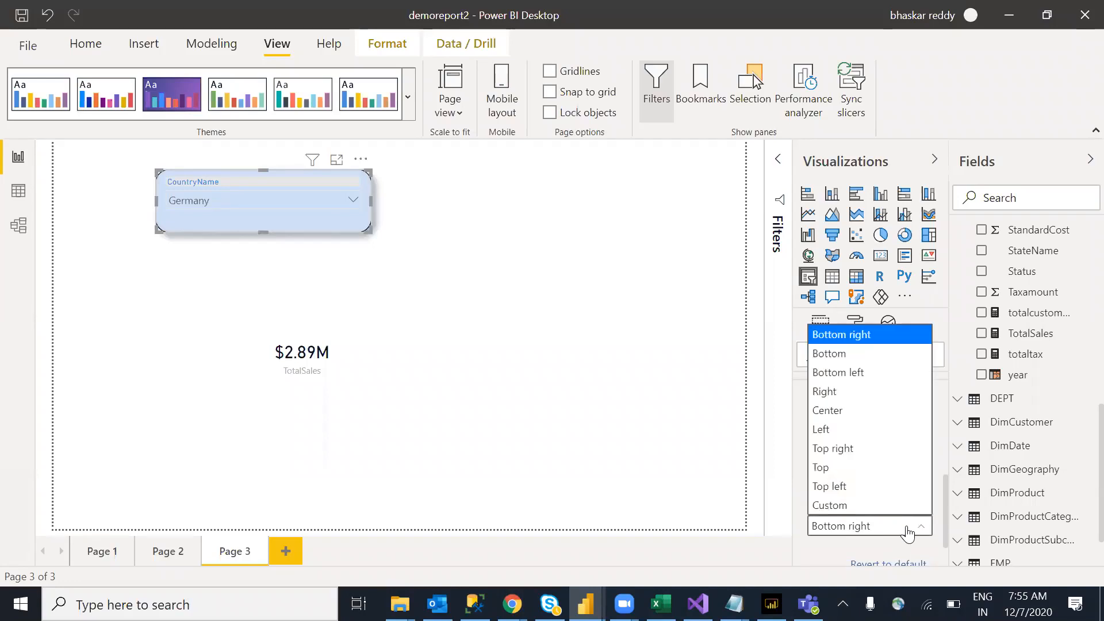
{"action": "left_click", "coordinate": [837, 394]}
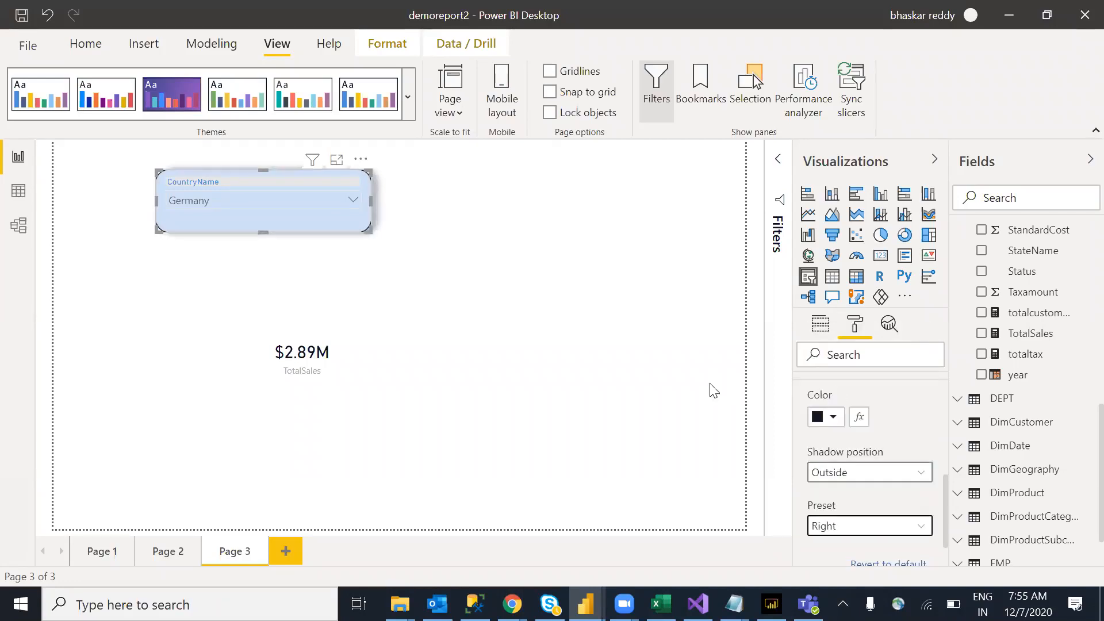
{"action": "left_click", "coordinate": [583, 312]}
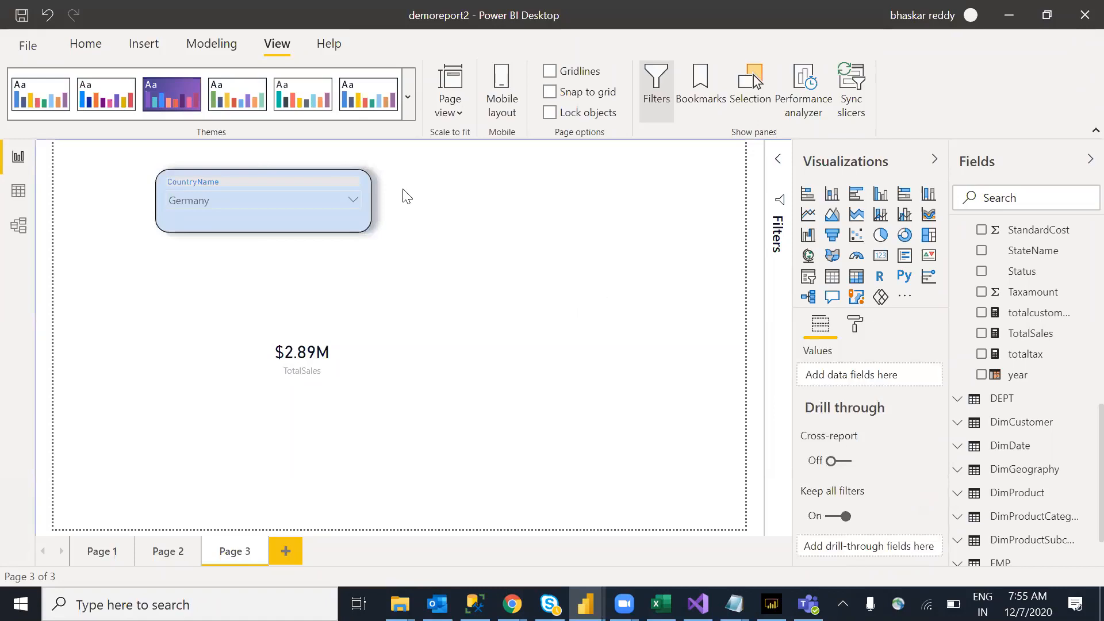
{"action": "left_click", "coordinate": [316, 197]}
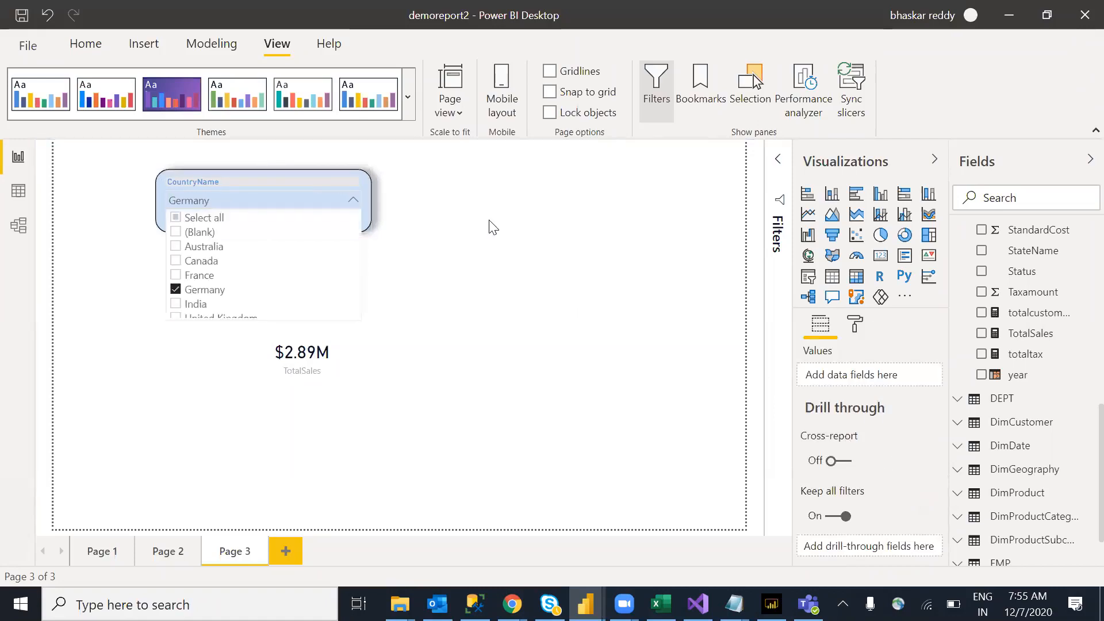
Reopen the country slicer's shadow settings, compare the Inside position, and restore Outside
{"action": "left_click", "coordinate": [316, 176]}
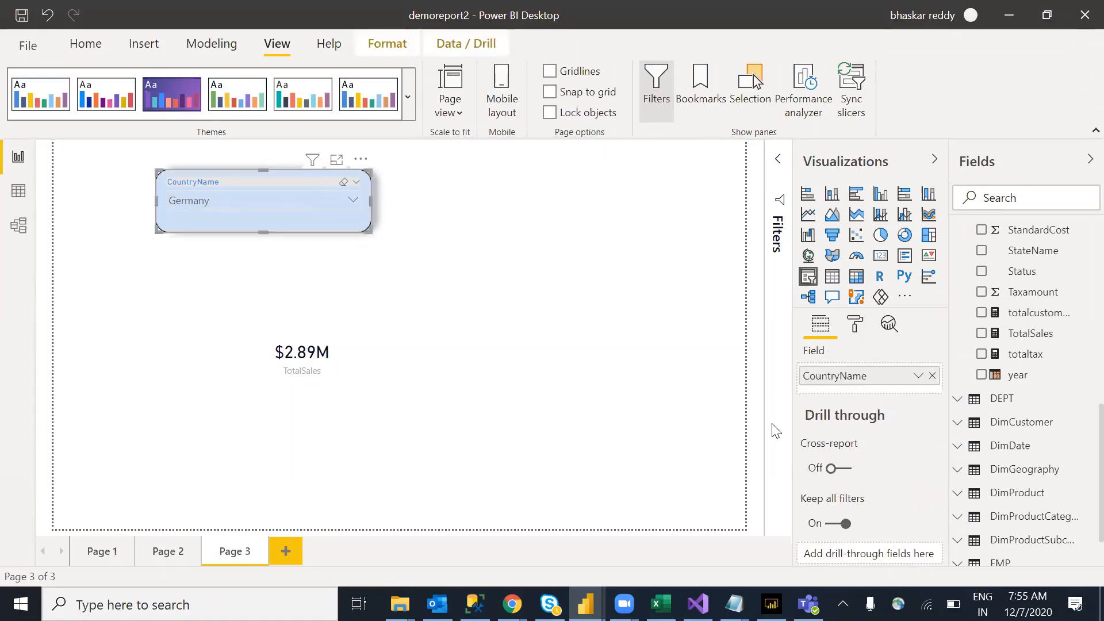
{"action": "left_click", "coordinate": [855, 324]}
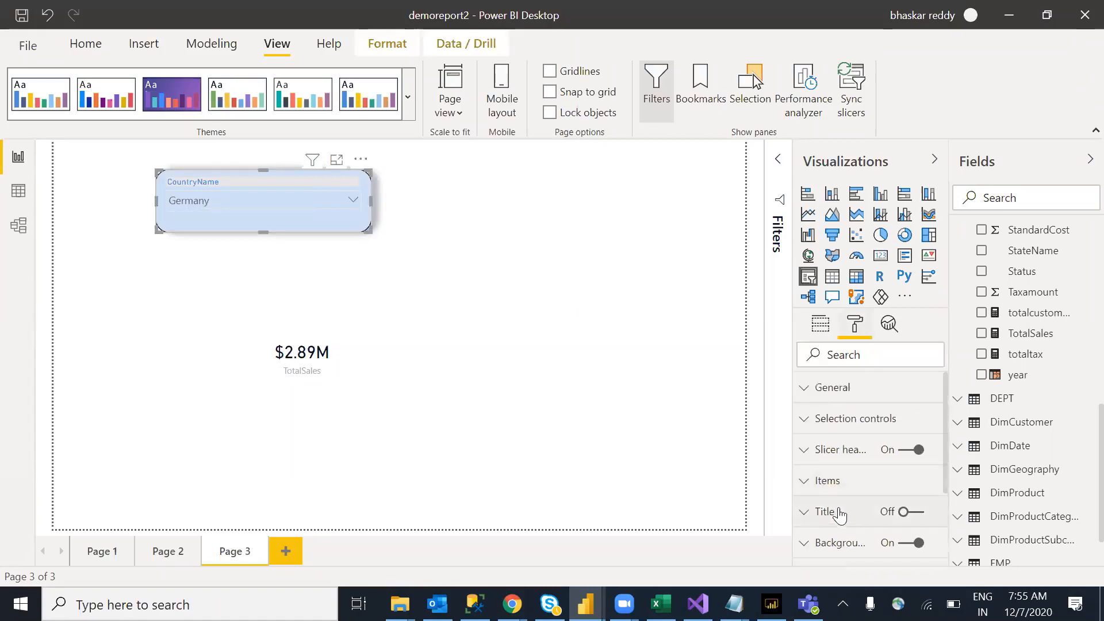
{"action": "left_click_drag", "start_coordinate": [944, 414], "coordinate": [945, 536]}
{"action": "left_click", "coordinate": [858, 528]}
{"action": "left_click_drag", "start_coordinate": [948, 463], "coordinate": [950, 512]}
{"action": "left_click", "coordinate": [861, 461]}
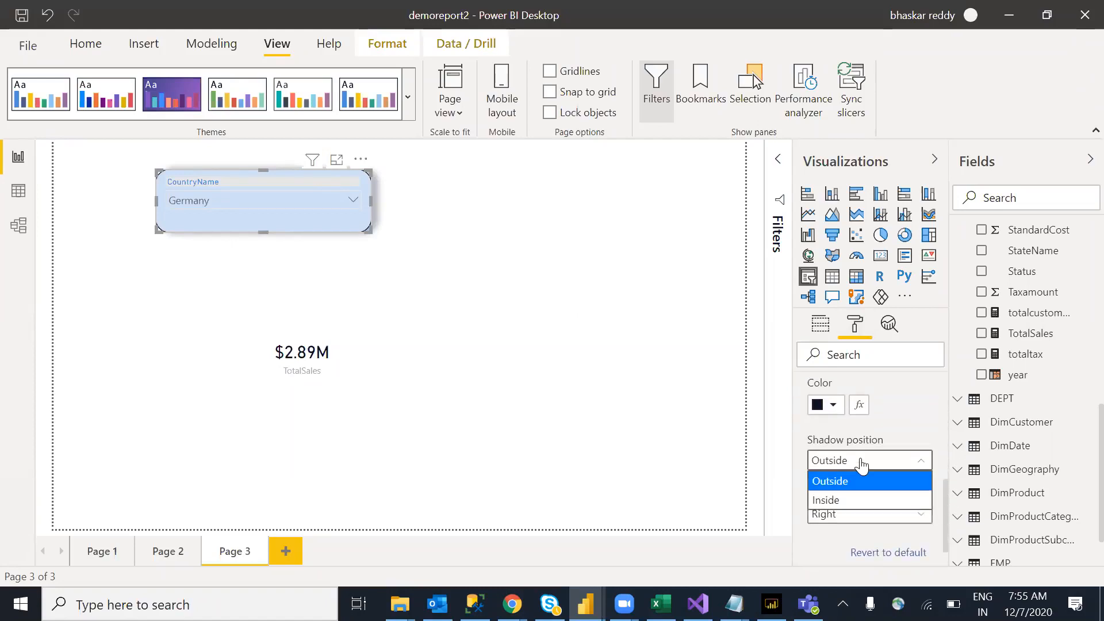
{"action": "left_click", "coordinate": [861, 502]}
{"action": "left_click", "coordinate": [871, 463]}
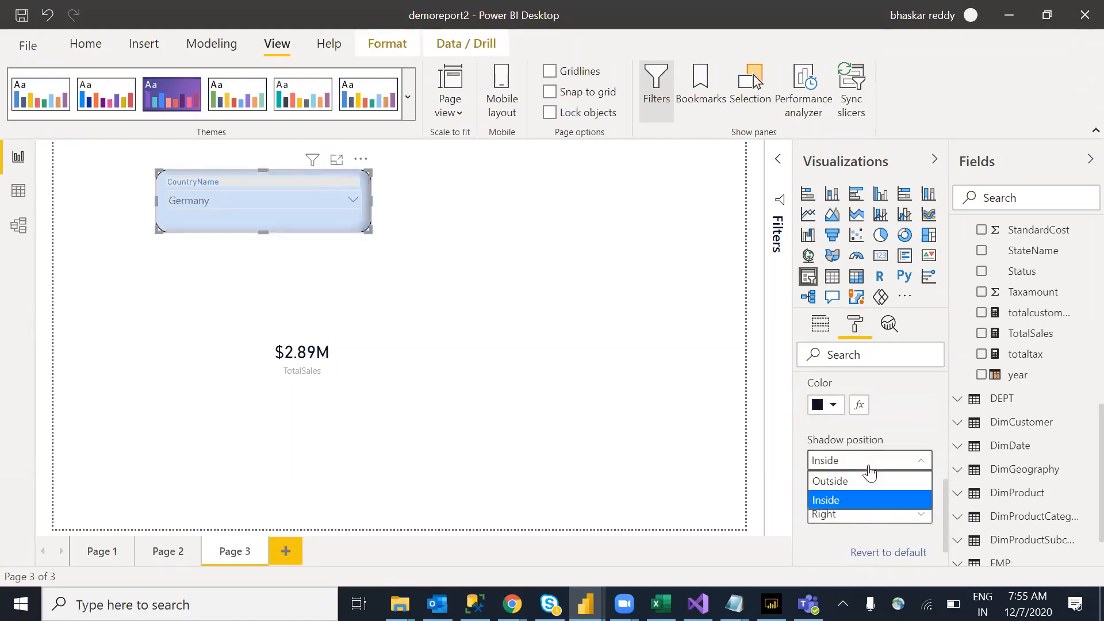
{"action": "left_click", "coordinate": [847, 481]}
Set the slicer's shadow preset to Custom with a size of 33 px and blur of 76 px, and deselect it
{"action": "left_click", "coordinate": [858, 516]}
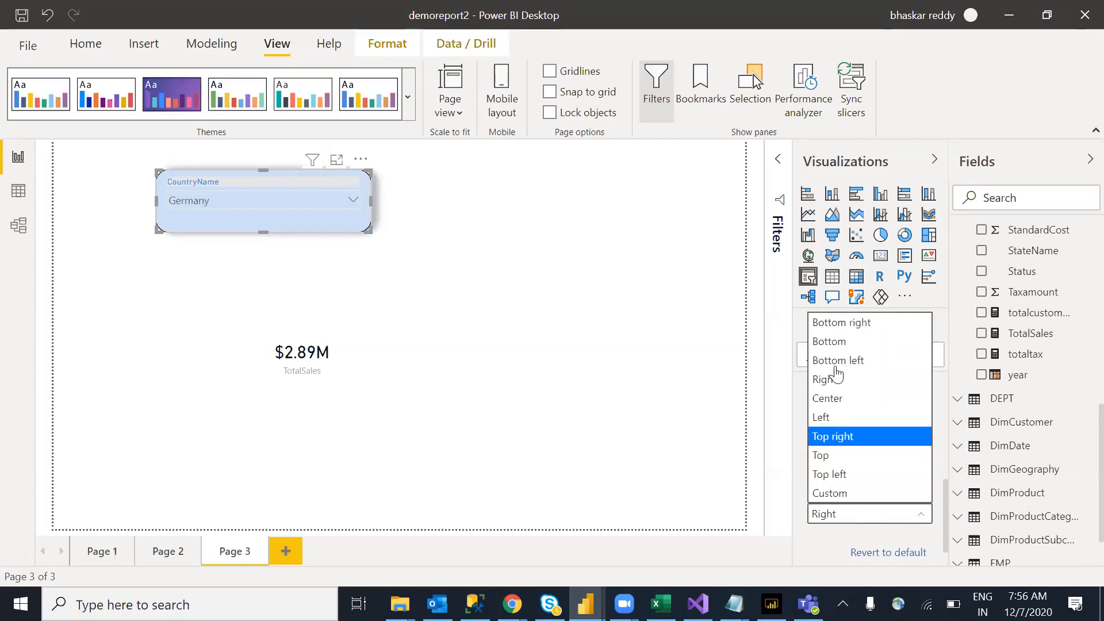
{"action": "left_click", "coordinate": [836, 496]}
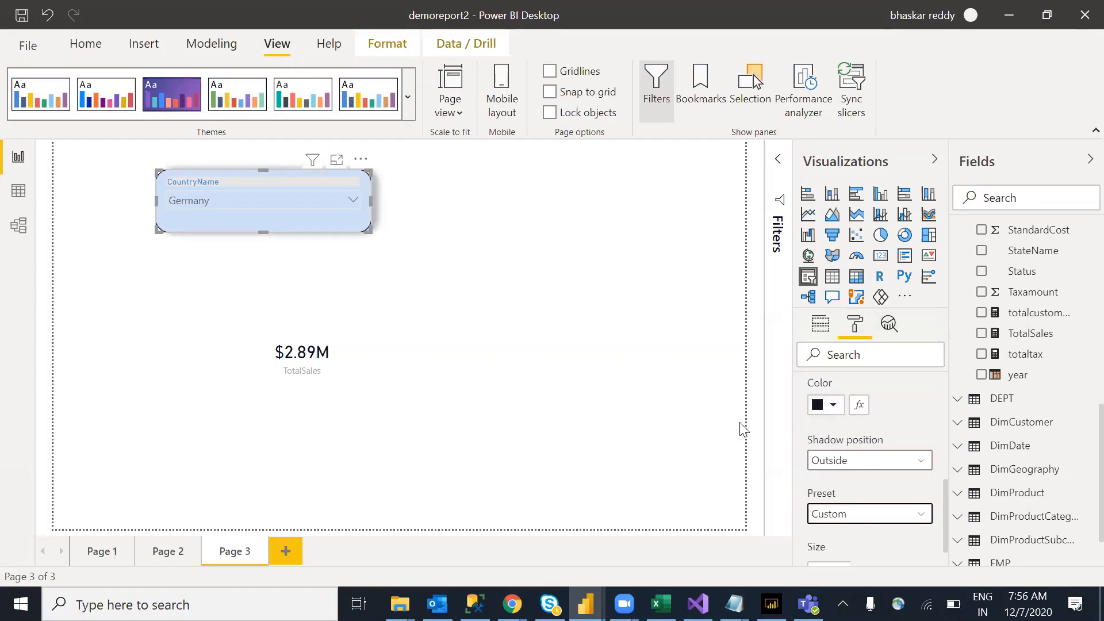
{"action": "left_click_drag", "start_coordinate": [947, 460], "coordinate": [949, 486]}
{"action": "left_click_drag", "start_coordinate": [861, 470], "coordinate": [866, 471]}
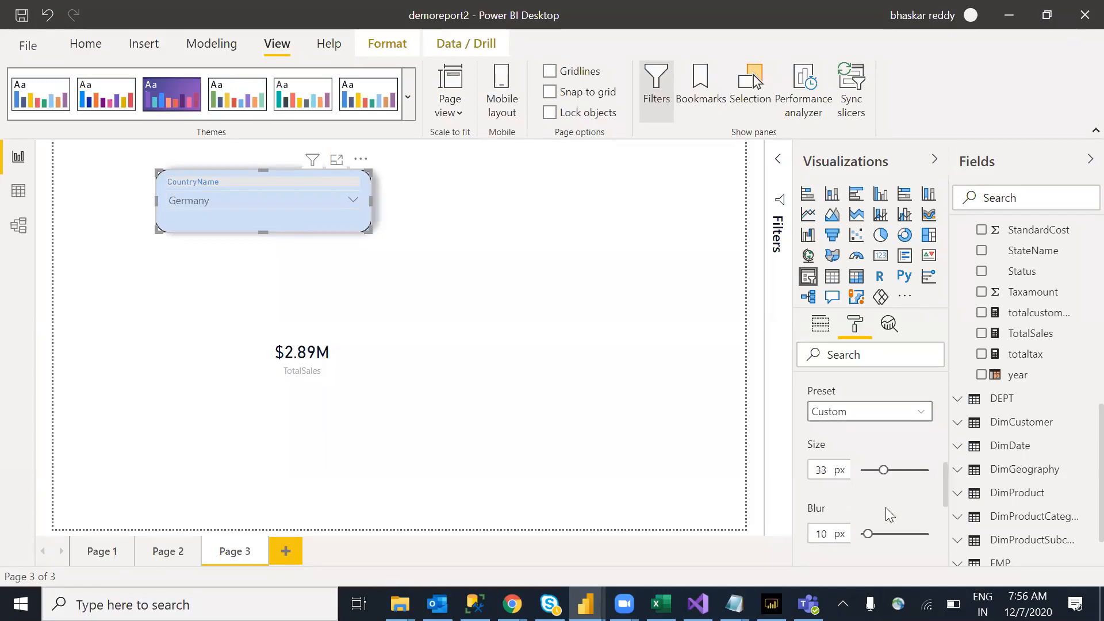
{"action": "left_click_drag", "start_coordinate": [868, 534], "coordinate": [912, 533]}
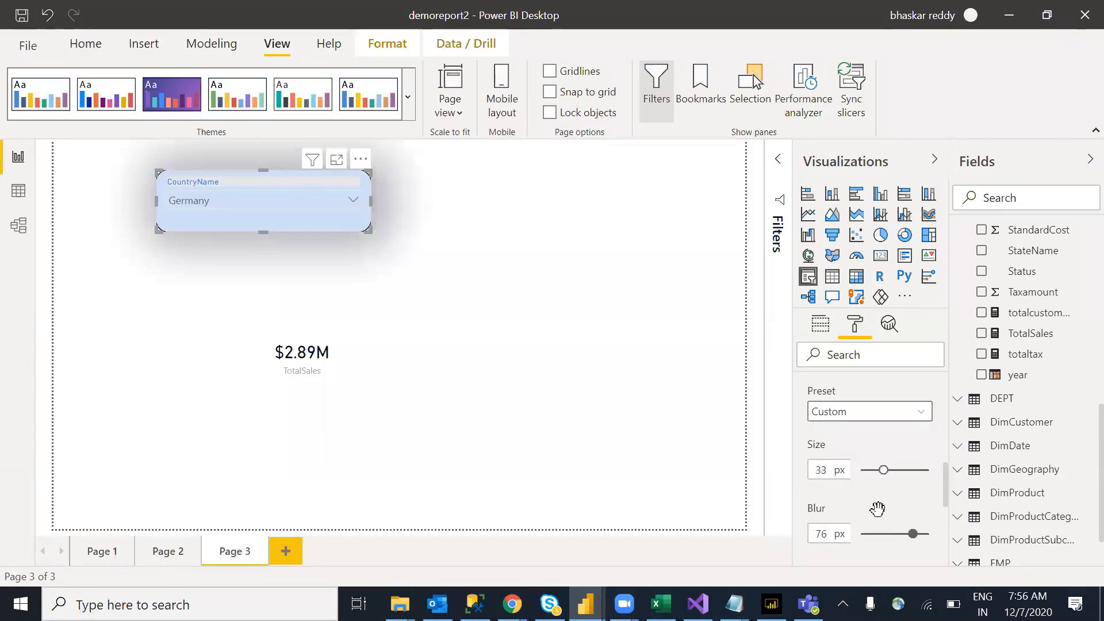
{"action": "left_click", "coordinate": [545, 334]}
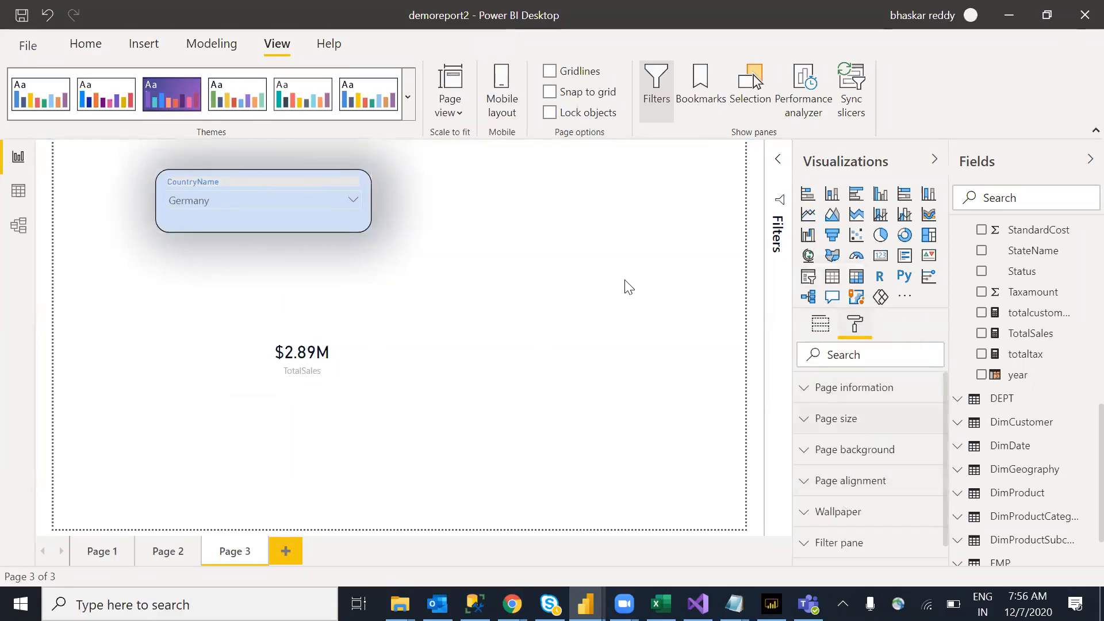
Set the country slicer's custom shadow angle to 73° and its distance to 84 px
{"action": "left_click", "coordinate": [339, 200]}
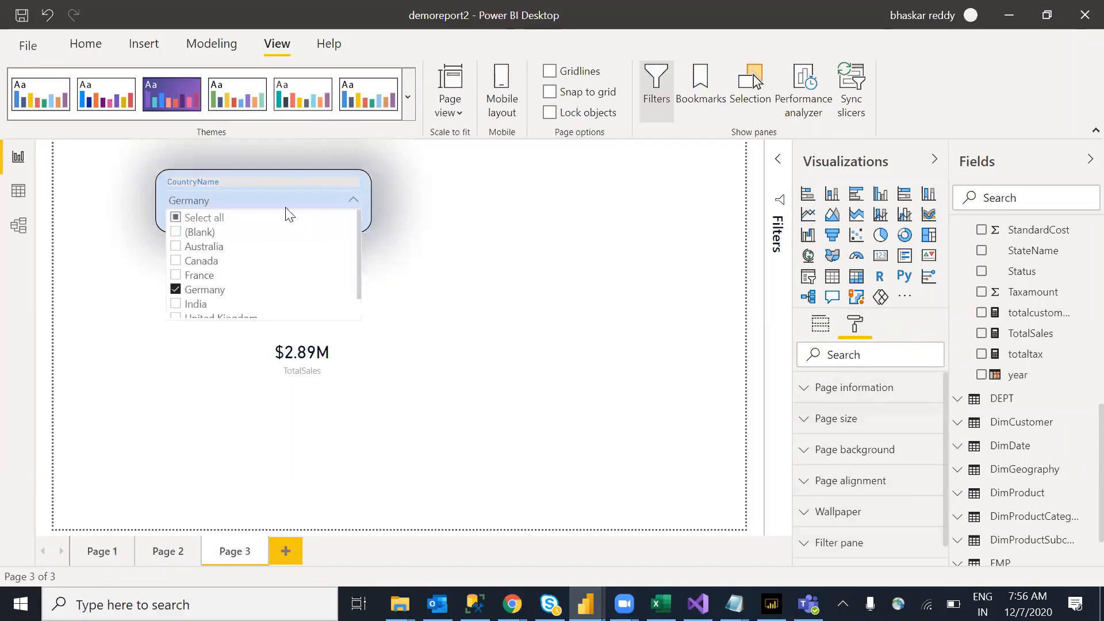
{"action": "left_click", "coordinate": [250, 181]}
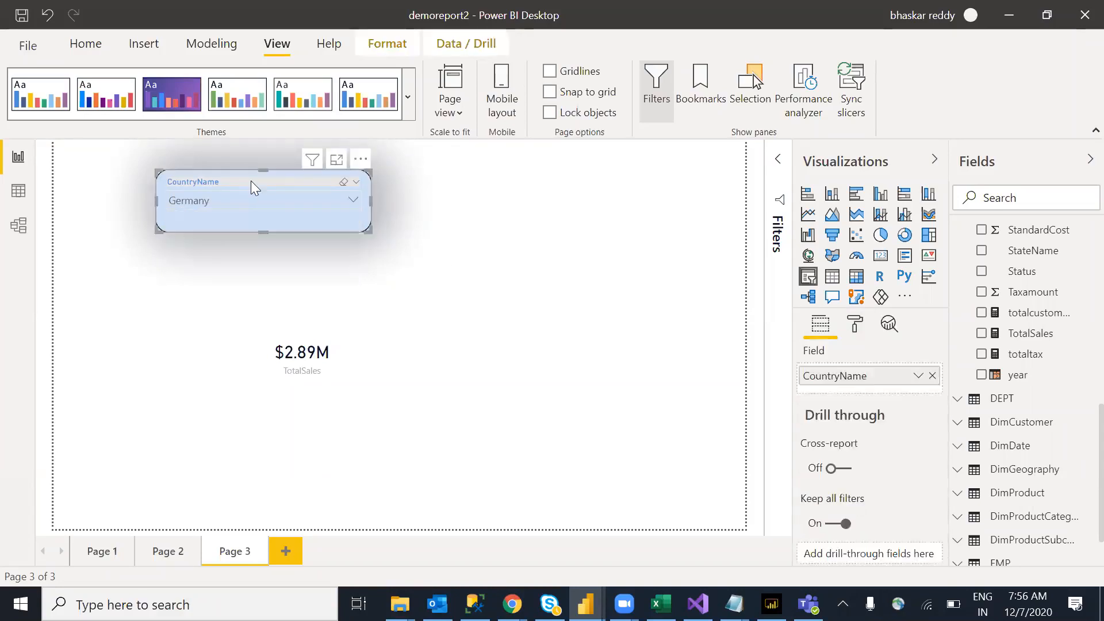
{"action": "left_click", "coordinate": [857, 326]}
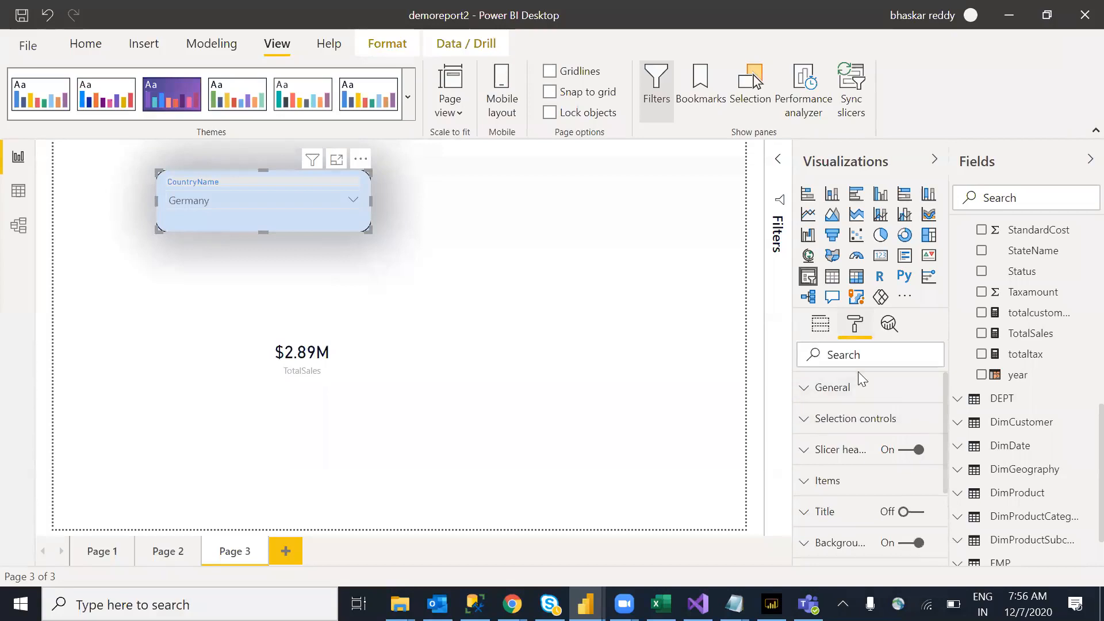
{"action": "left_click_drag", "start_coordinate": [947, 399], "coordinate": [949, 541]}
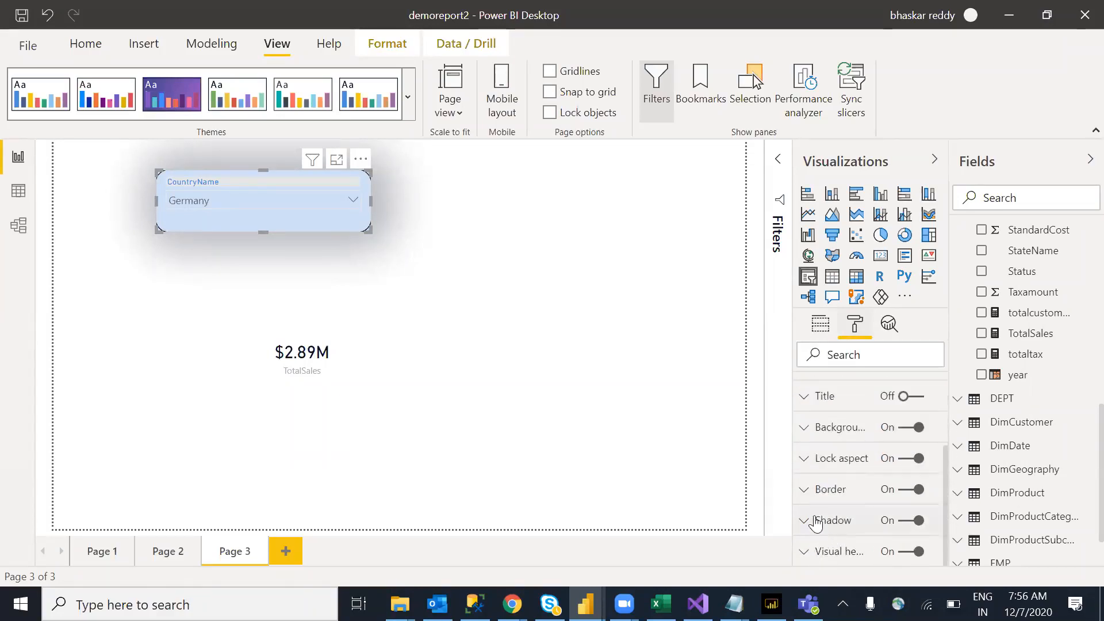
{"action": "left_click", "coordinate": [888, 525]}
{"action": "left_click_drag", "start_coordinate": [946, 460], "coordinate": [949, 510]}
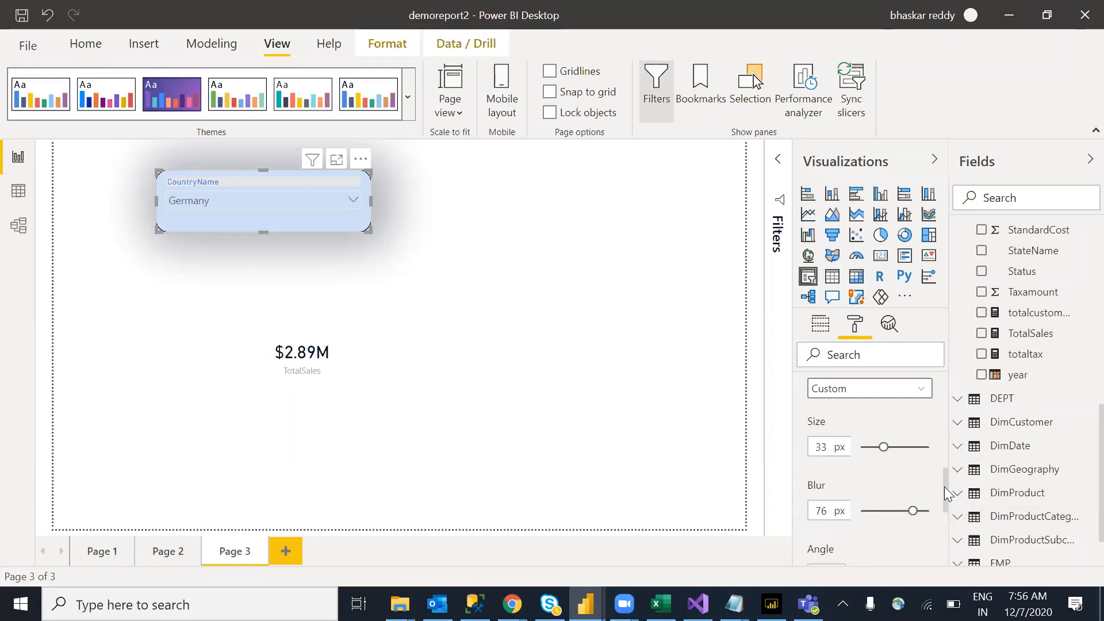
{"action": "left_click_drag", "start_coordinate": [947, 494], "coordinate": [946, 502]}
{"action": "left_click_drag", "start_coordinate": [861, 480], "coordinate": [875, 479]}
{"action": "left_click_drag", "start_coordinate": [884, 544], "coordinate": [887, 545]}
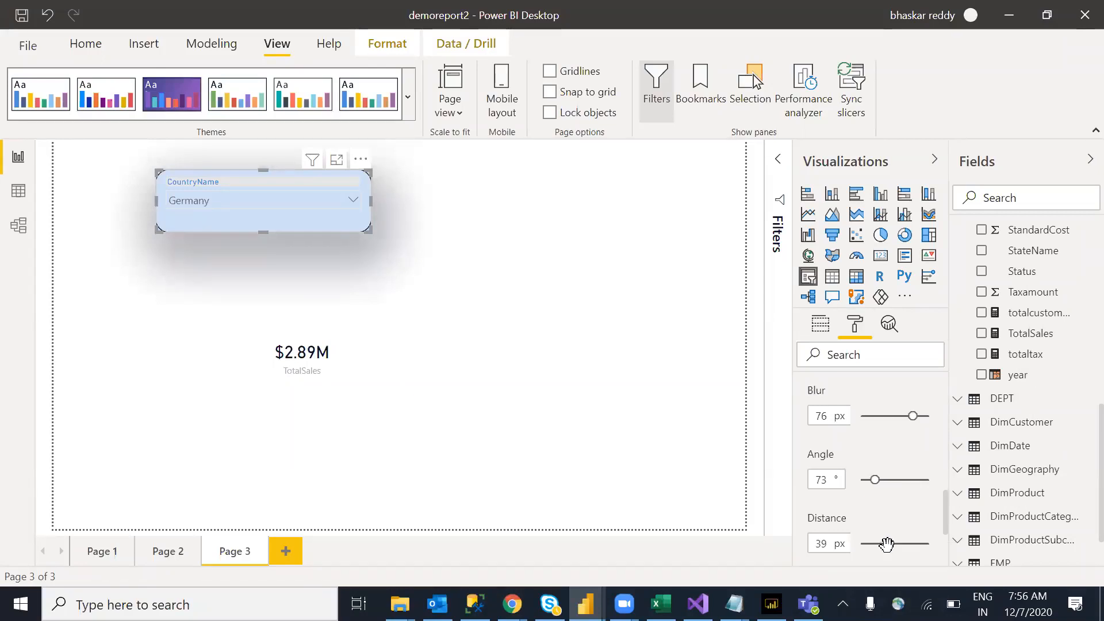
{"action": "left_click_drag", "start_coordinate": [880, 547], "coordinate": [917, 548]}
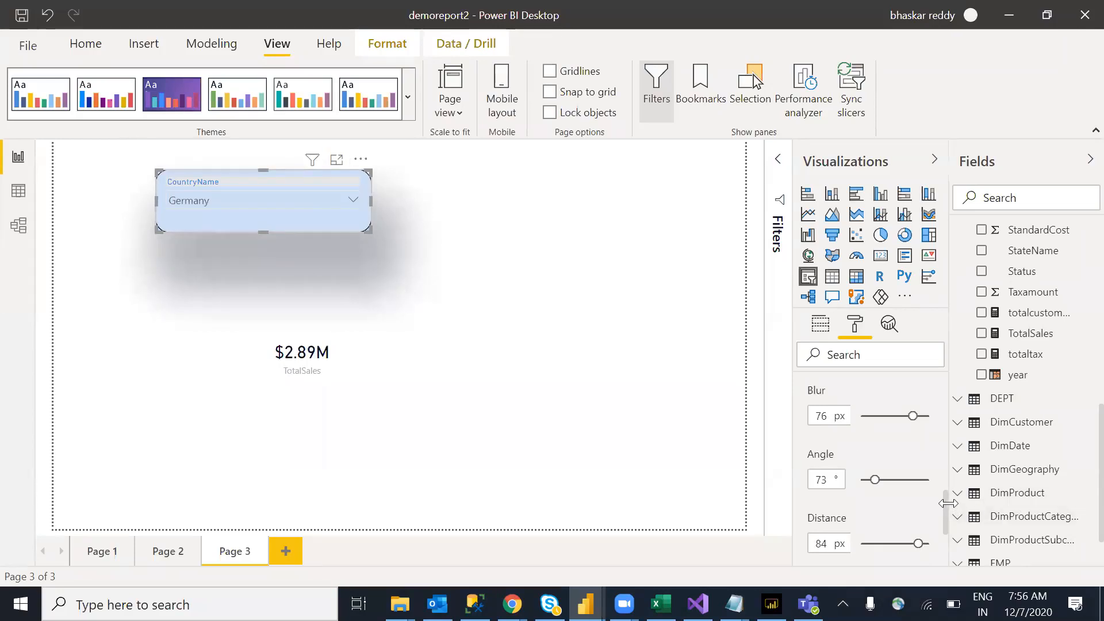
Turn off the country slicer's shadow and move the slicer slightly down and to the right on Page 3
{"action": "scroll", "coordinate": [943, 495], "scroll_direction": "down", "scroll_amount": 3}
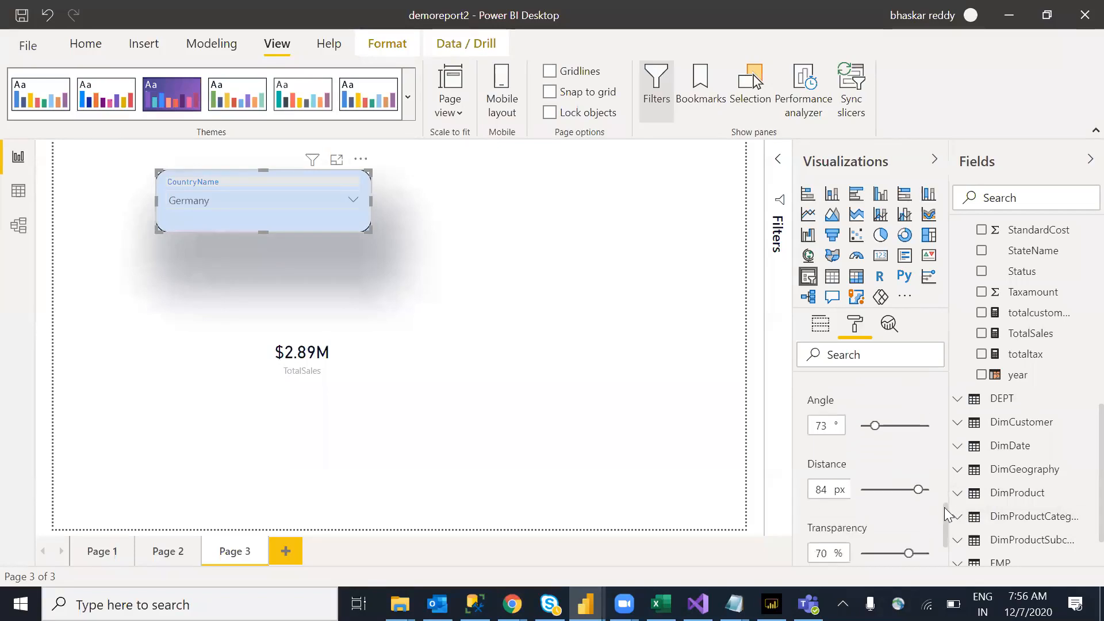
{"action": "scroll", "coordinate": [946, 527], "scroll_direction": "down", "scroll_amount": 1}
{"action": "scroll", "coordinate": [947, 464], "scroll_direction": "up", "scroll_amount": 6}
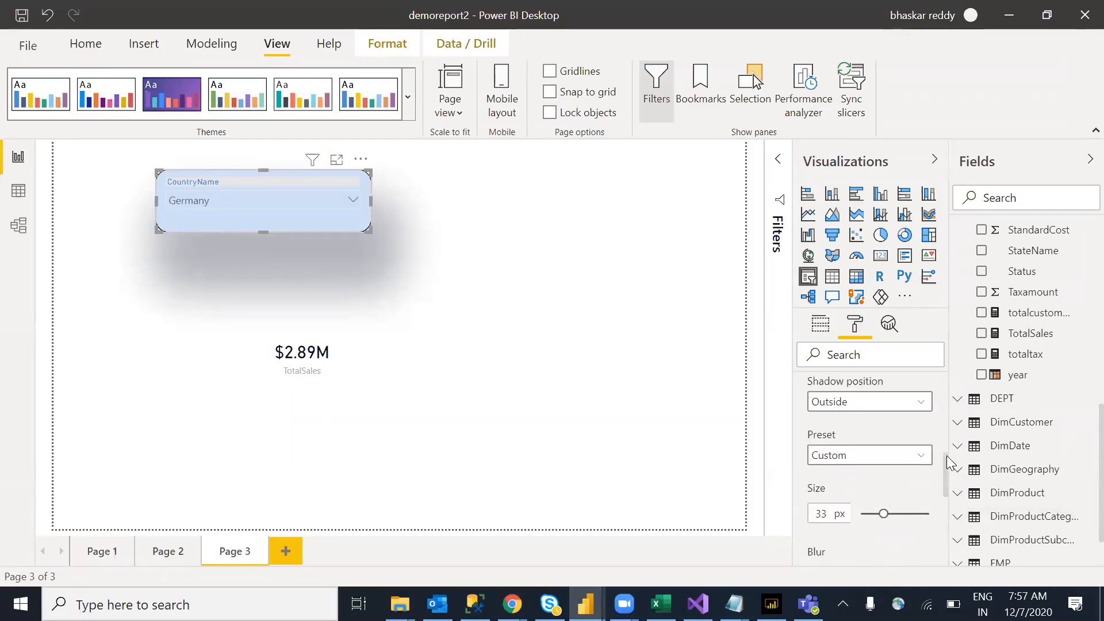
{"action": "scroll", "coordinate": [945, 431], "scroll_direction": "up", "scroll_amount": 1}
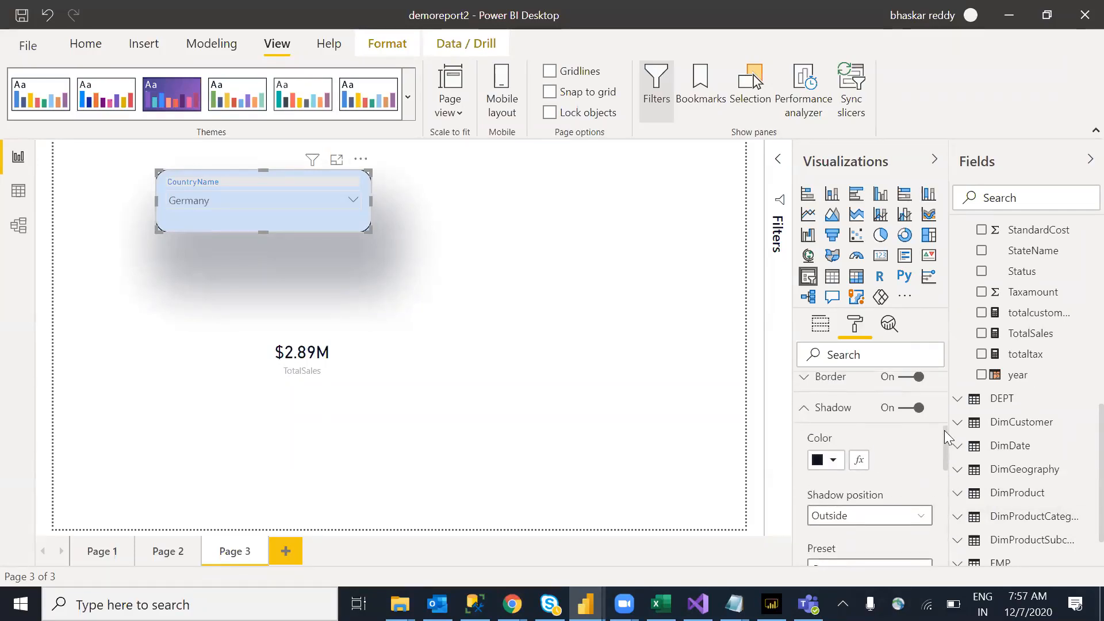
{"action": "left_click", "coordinate": [910, 408]}
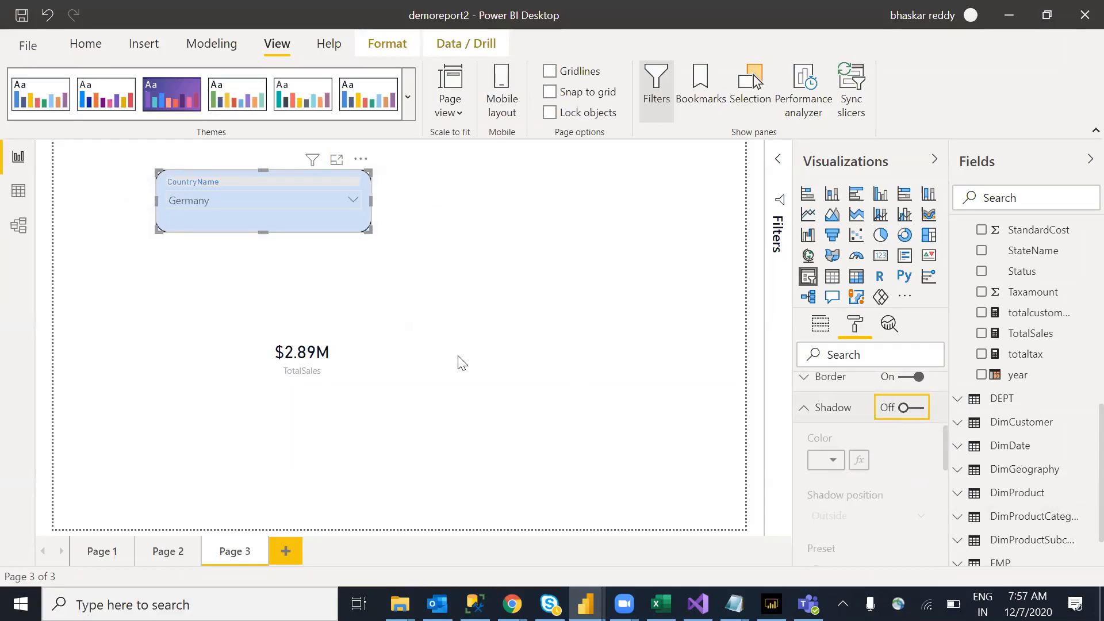
{"action": "left_click", "coordinate": [802, 414]}
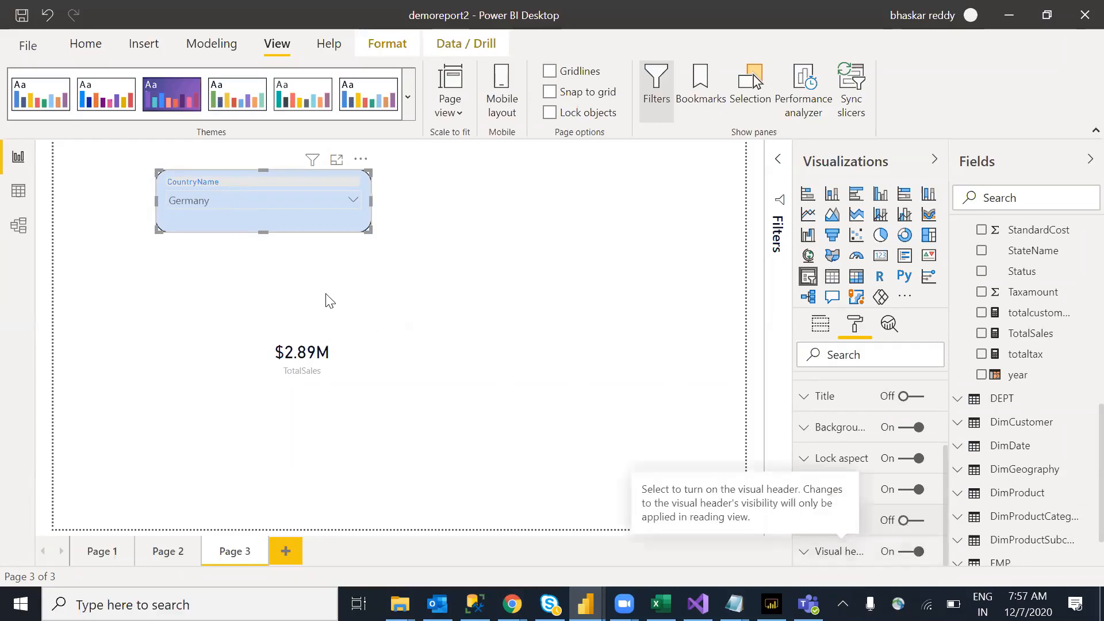
{"action": "left_click", "coordinate": [426, 437]}
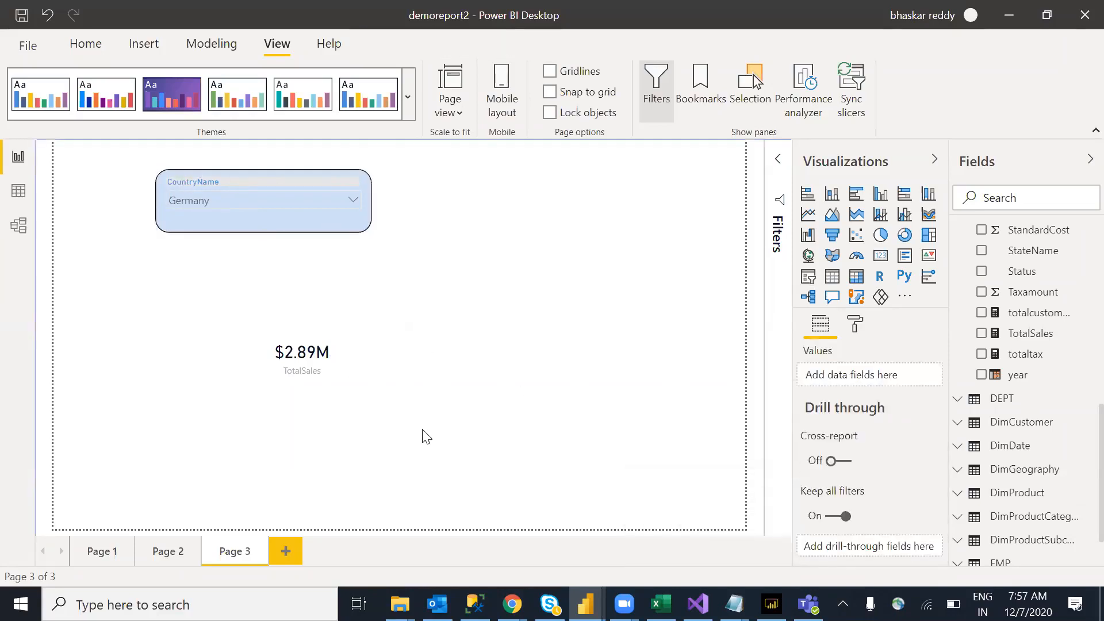
{"action": "left_click", "coordinate": [249, 190]}
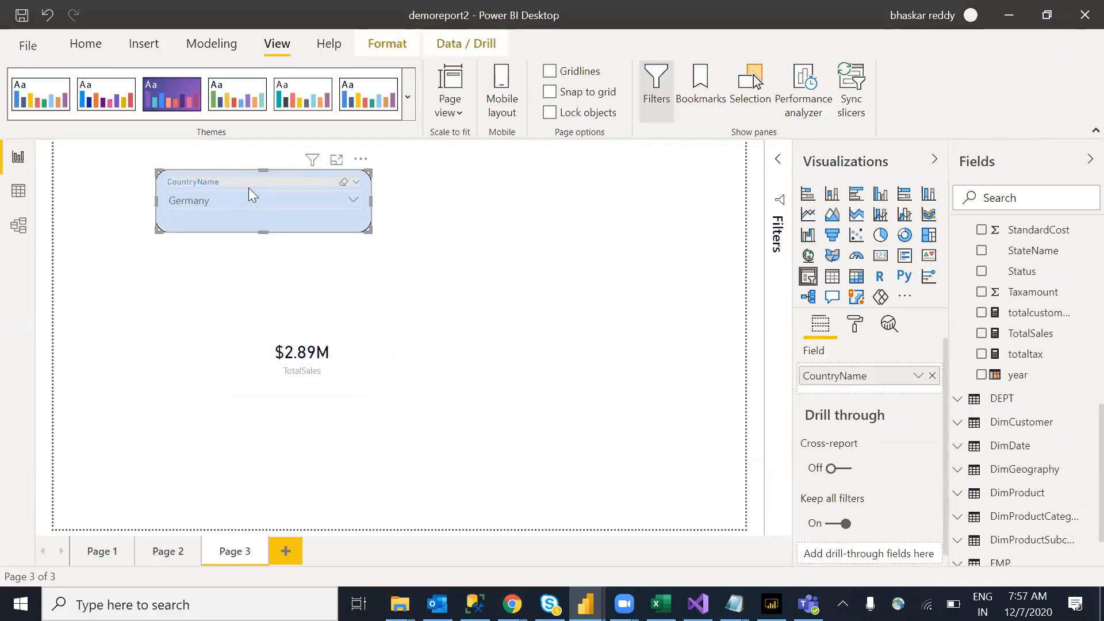
{"action": "left_click_drag", "start_coordinate": [248, 201], "coordinate": [283, 196]}
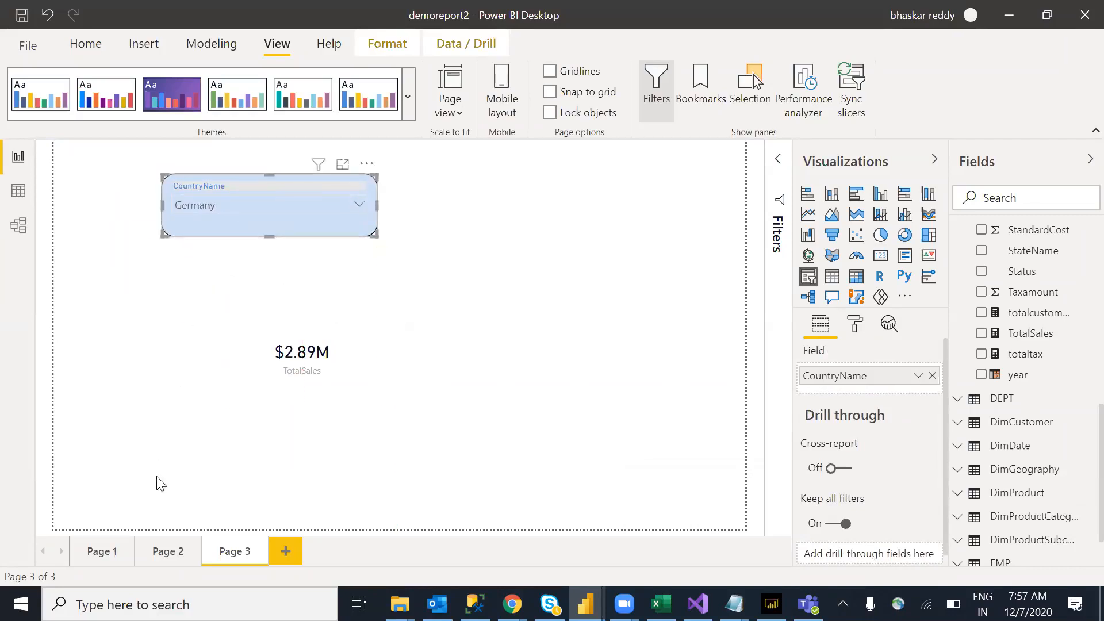
On Page 1, clear Accessories in the product category slicer, filter by Cars, and switch back to Accessories
{"action": "left_click", "coordinate": [105, 553]}
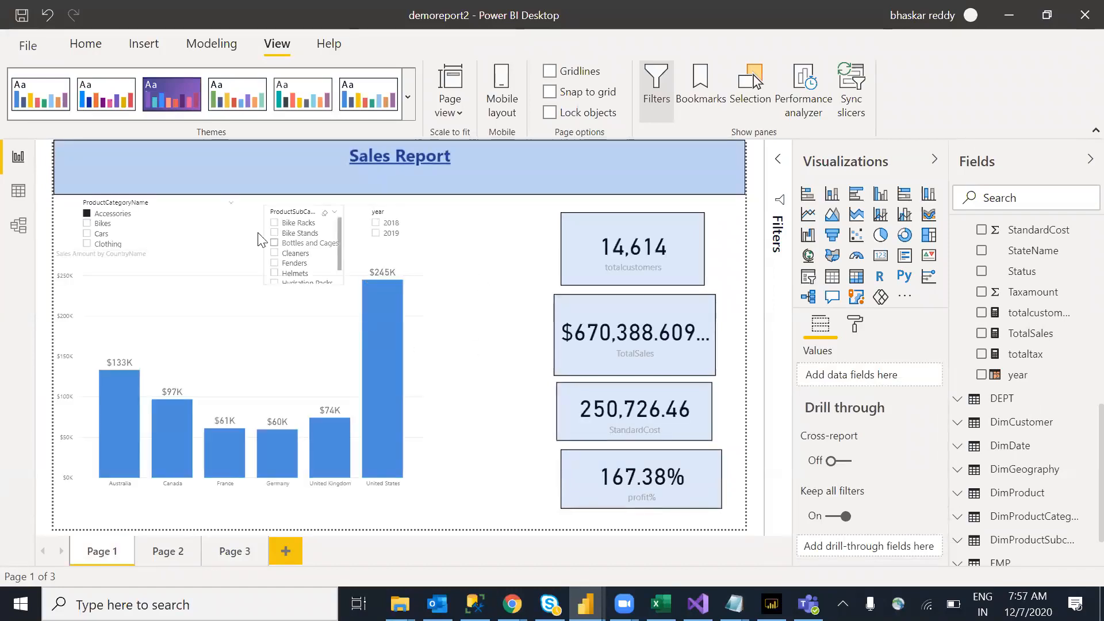
{"action": "left_click", "coordinate": [109, 220]}
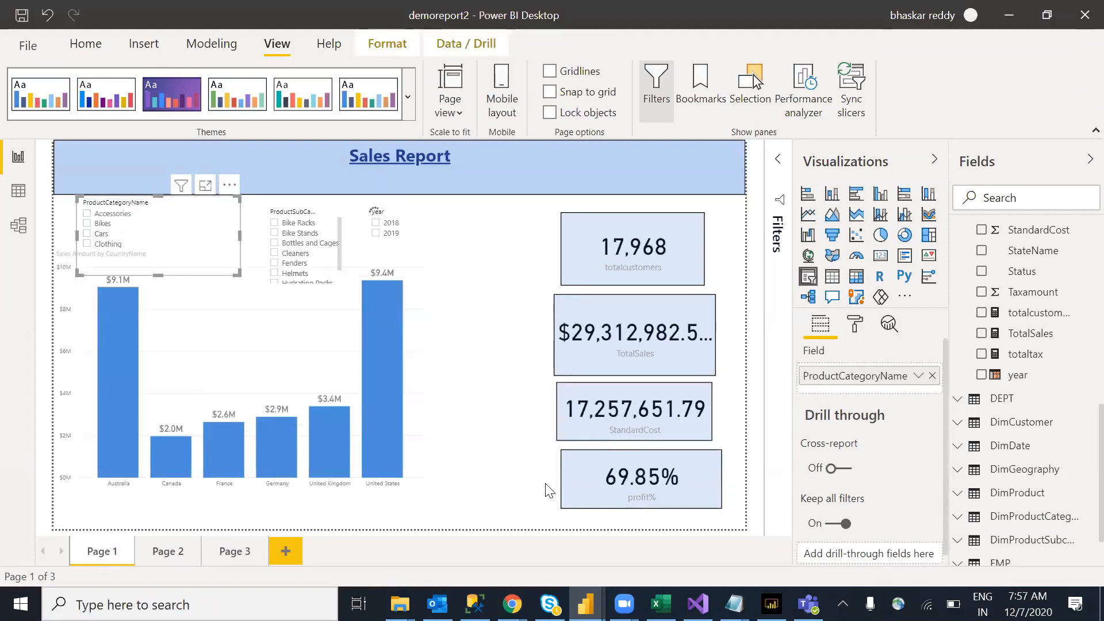
{"action": "left_click", "coordinate": [105, 234]}
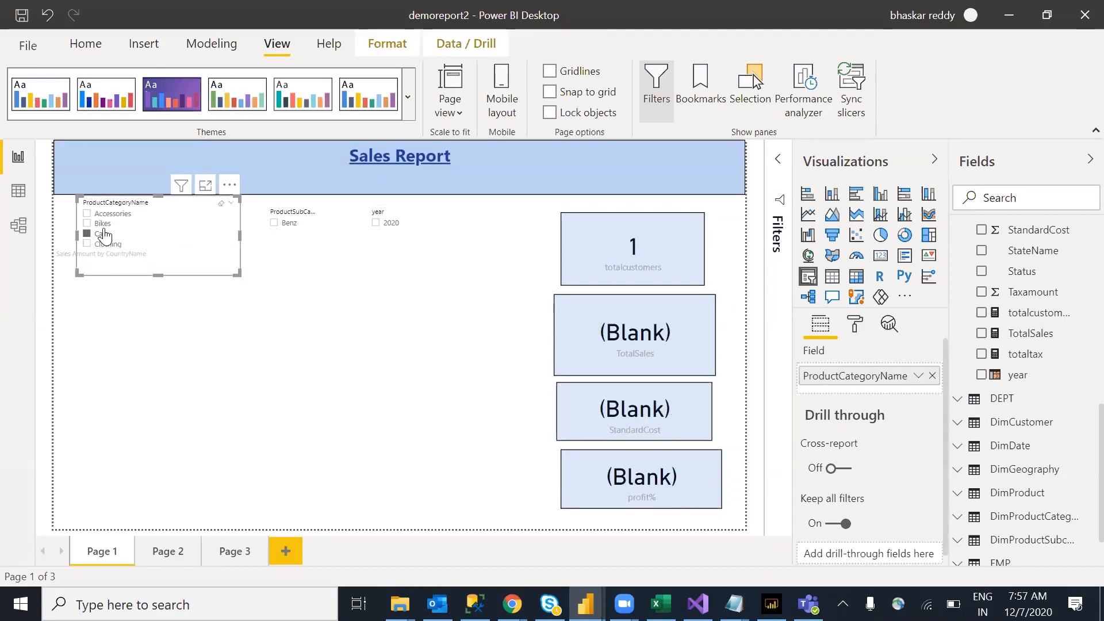
{"action": "left_click", "coordinate": [89, 215]}
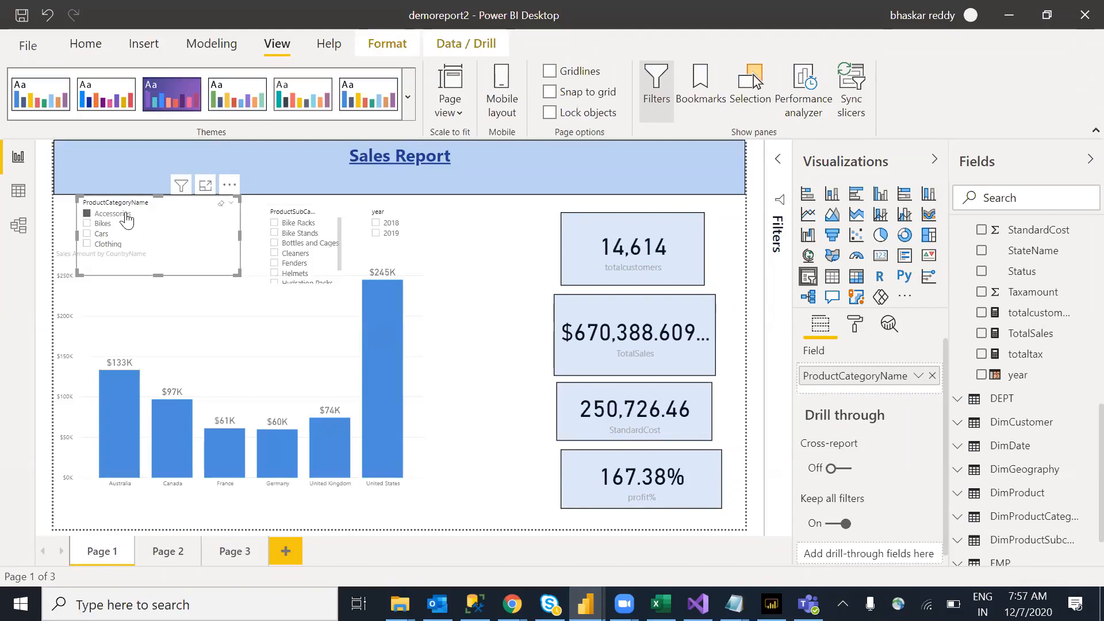
Filter Page 1 by 2017, 2018 and 2019 one at a time in the year slicer, and clear the year selection
{"action": "left_click", "coordinate": [377, 225]}
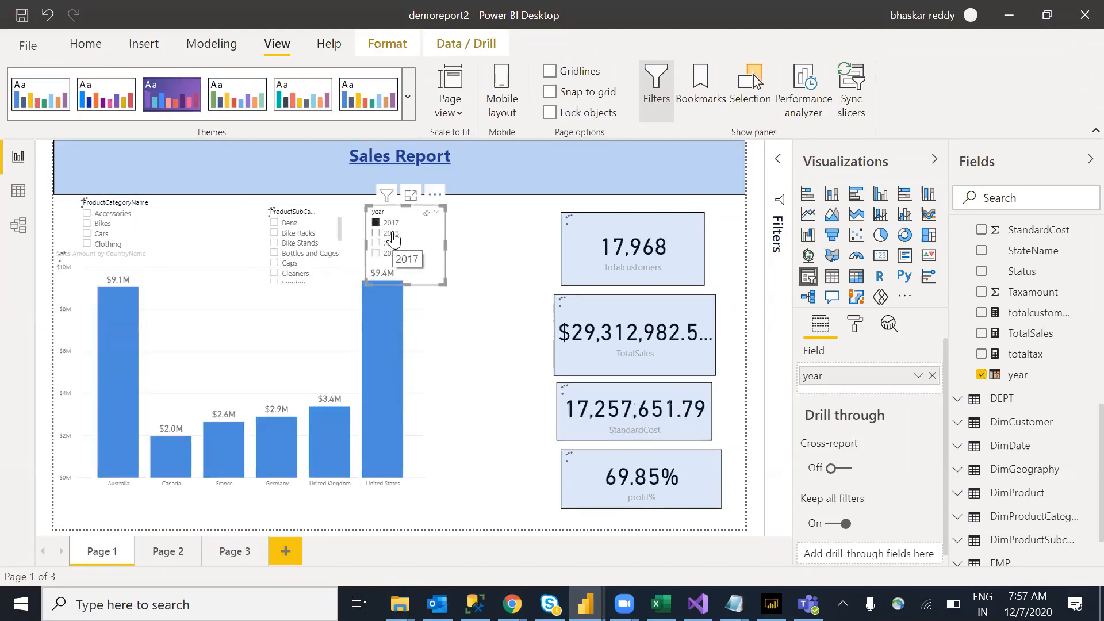
{"action": "left_click", "coordinate": [393, 235]}
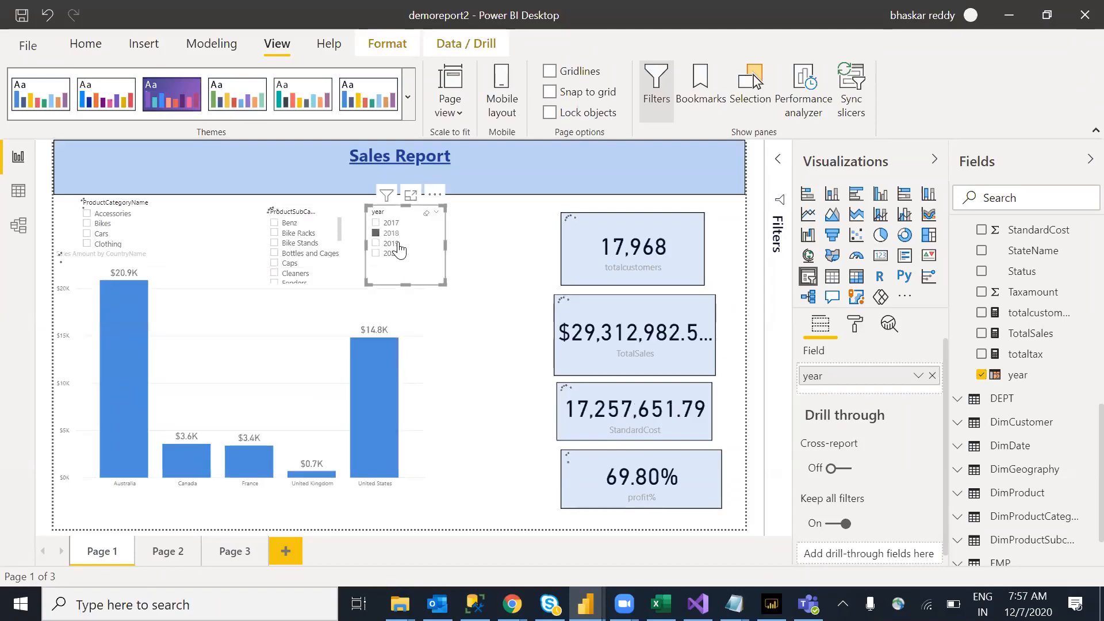
{"action": "left_click", "coordinate": [399, 245]}
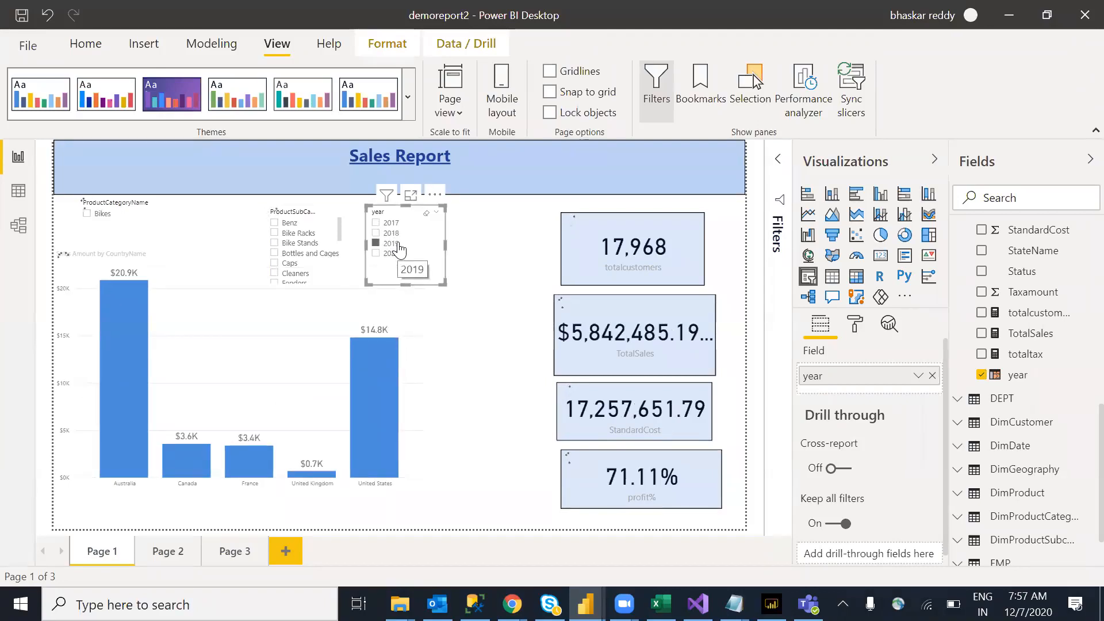
{"action": "left_click", "coordinate": [397, 245]}
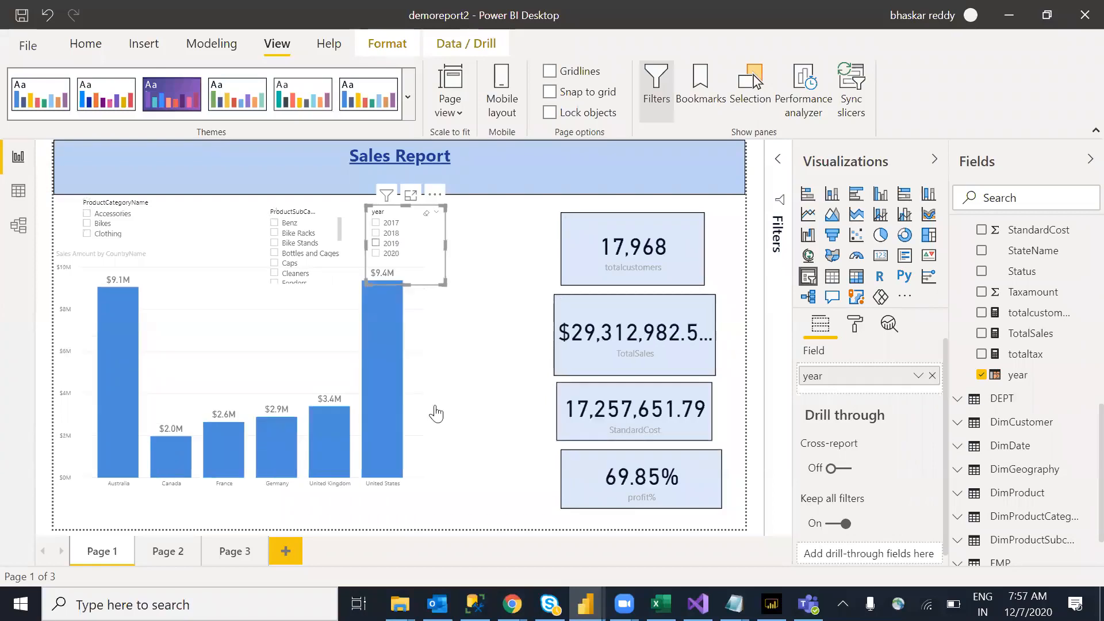
{"action": "left_click", "coordinate": [466, 443]}
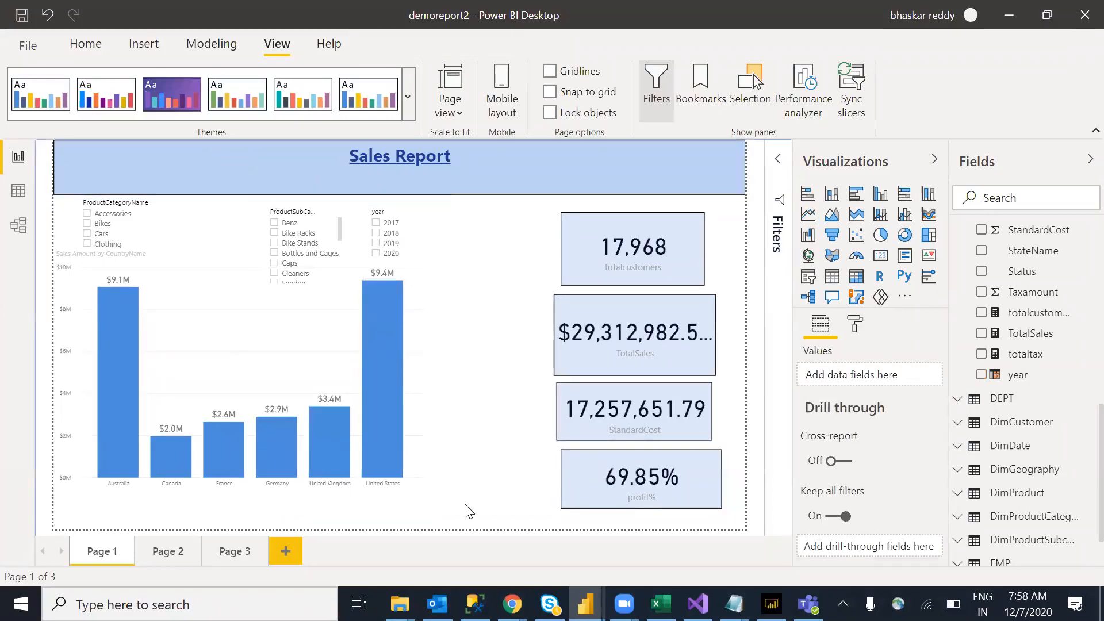
On Page 2, change the country slicer to the Dropdown style and reduce its height
{"action": "left_click", "coordinate": [171, 557]}
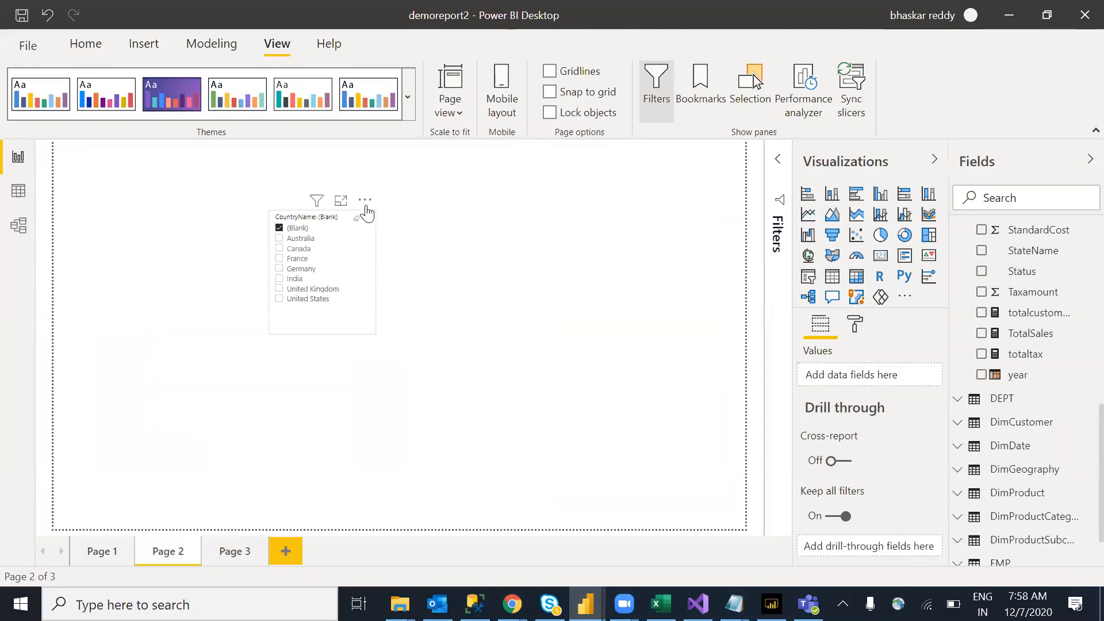
{"action": "left_click", "coordinate": [366, 223]}
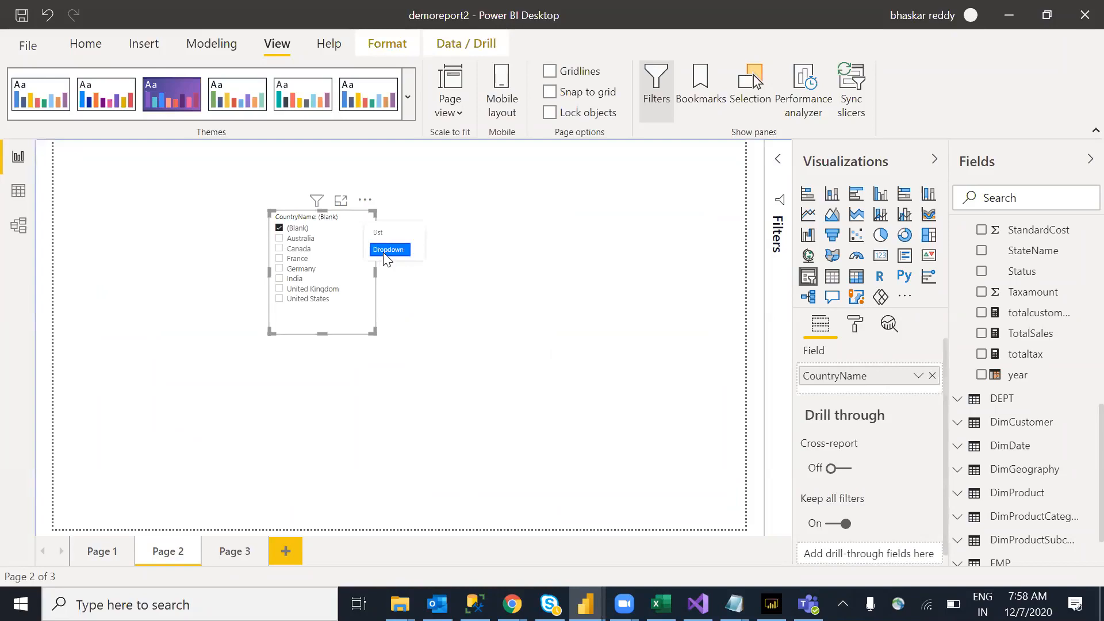
{"action": "left_click", "coordinate": [383, 252]}
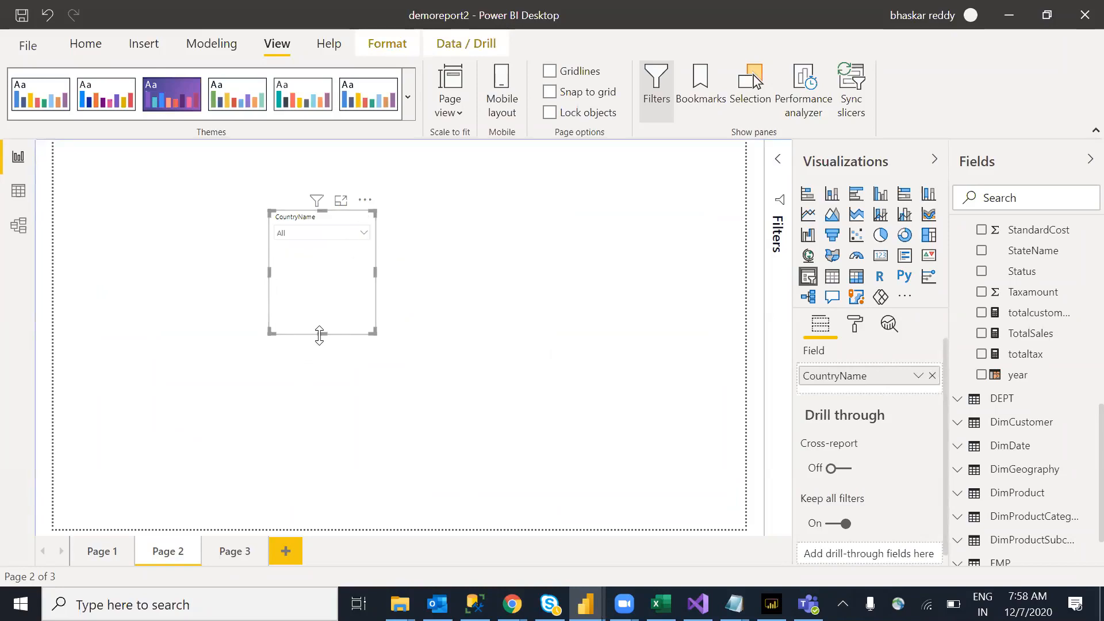
{"action": "left_click_drag", "start_coordinate": [323, 332], "coordinate": [318, 260]}
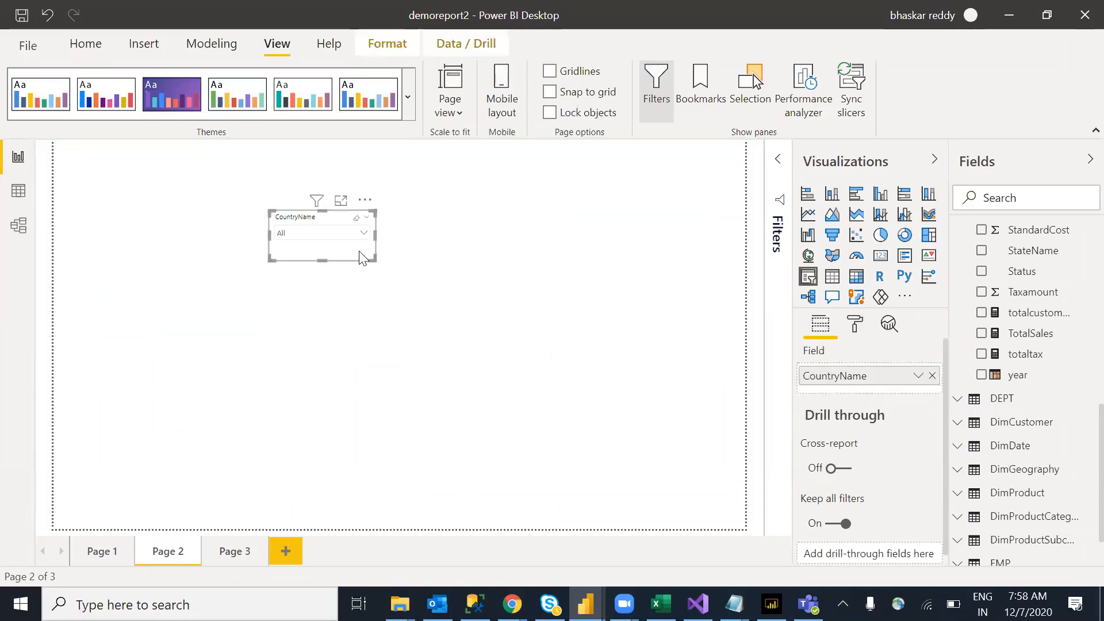
Replace CountryName with year as the Page 2 slicer's field, and open its dropdown list of years
{"action": "left_click_drag", "start_coordinate": [1023, 375], "coordinate": [861, 380]}
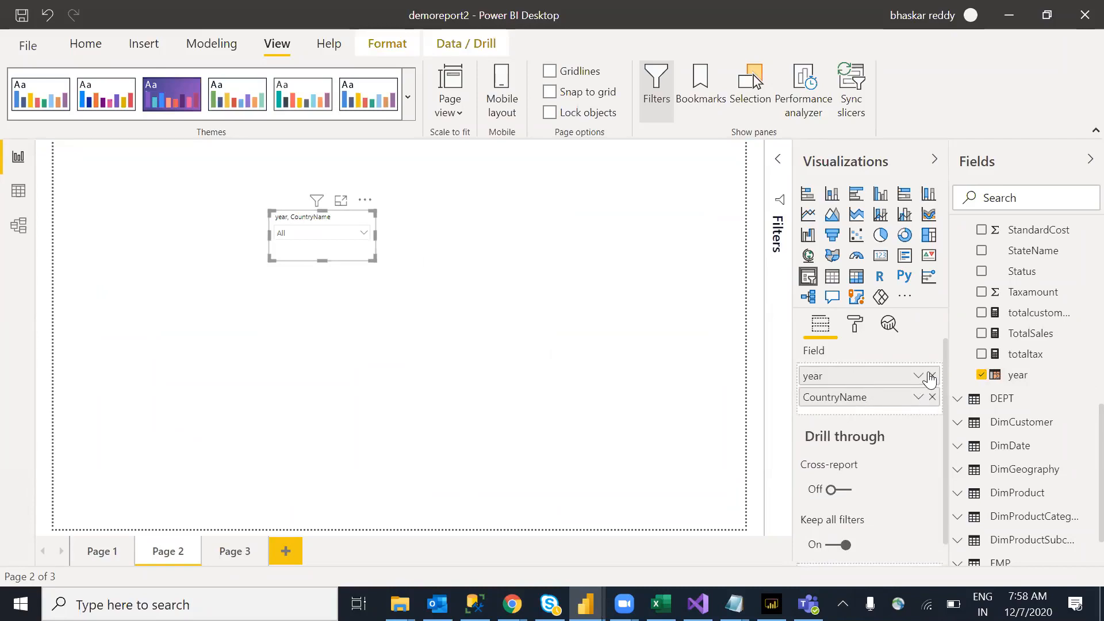
{"action": "left_click", "coordinate": [933, 397]}
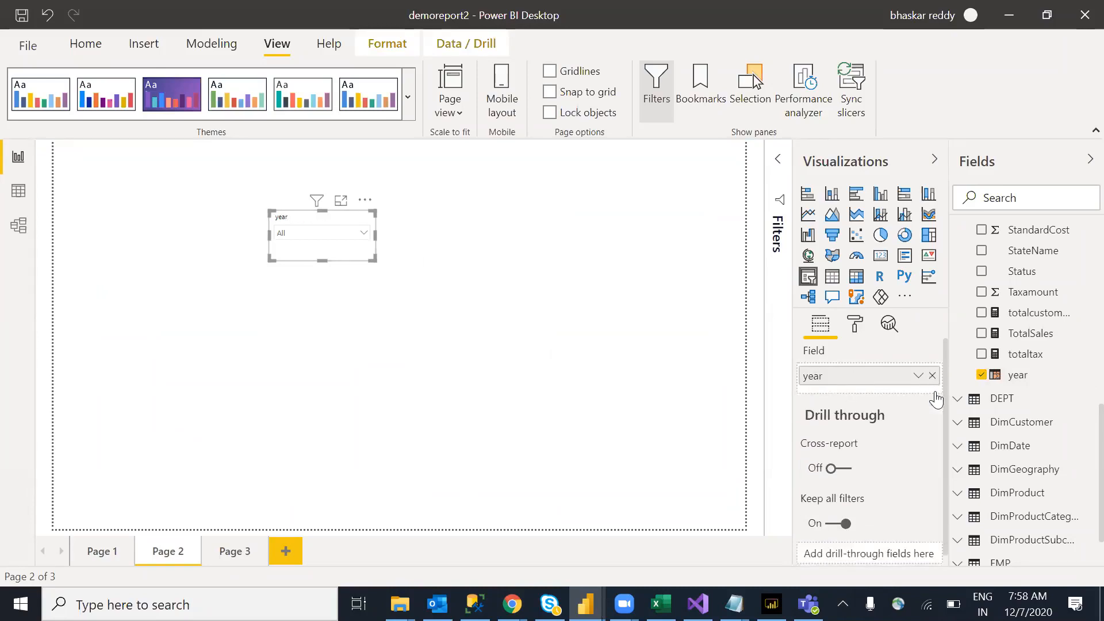
{"action": "left_click", "coordinate": [363, 233]}
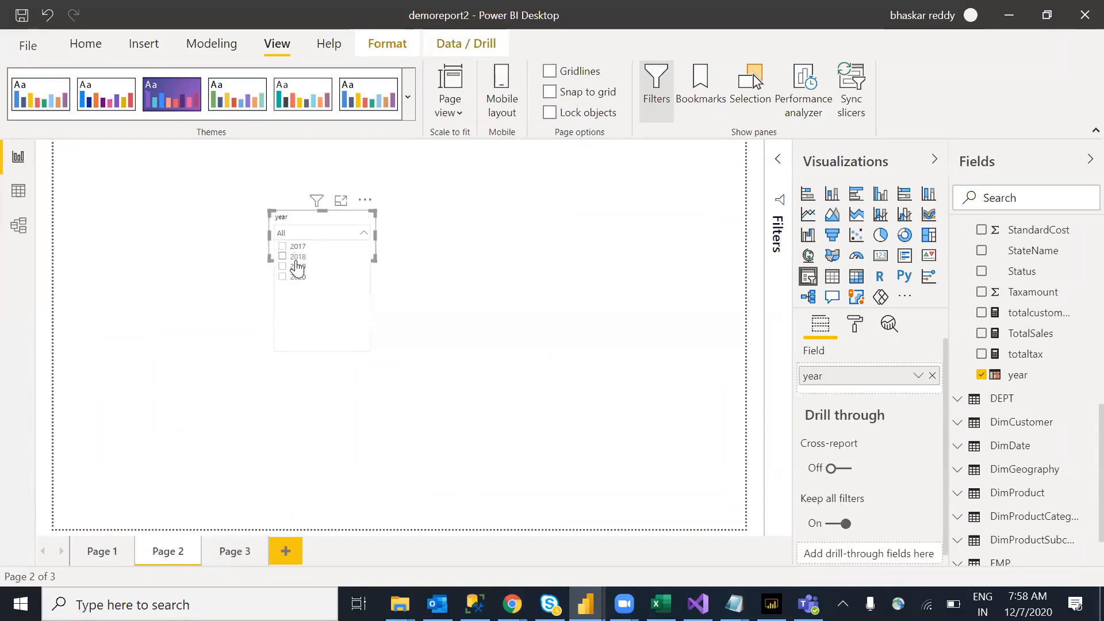
{"action": "left_click", "coordinate": [297, 259]}
{"action": "left_click", "coordinate": [364, 231]}
Show the year slicer as a list in a taller frame, and switch it to the Between style
{"action": "left_click", "coordinate": [365, 219]}
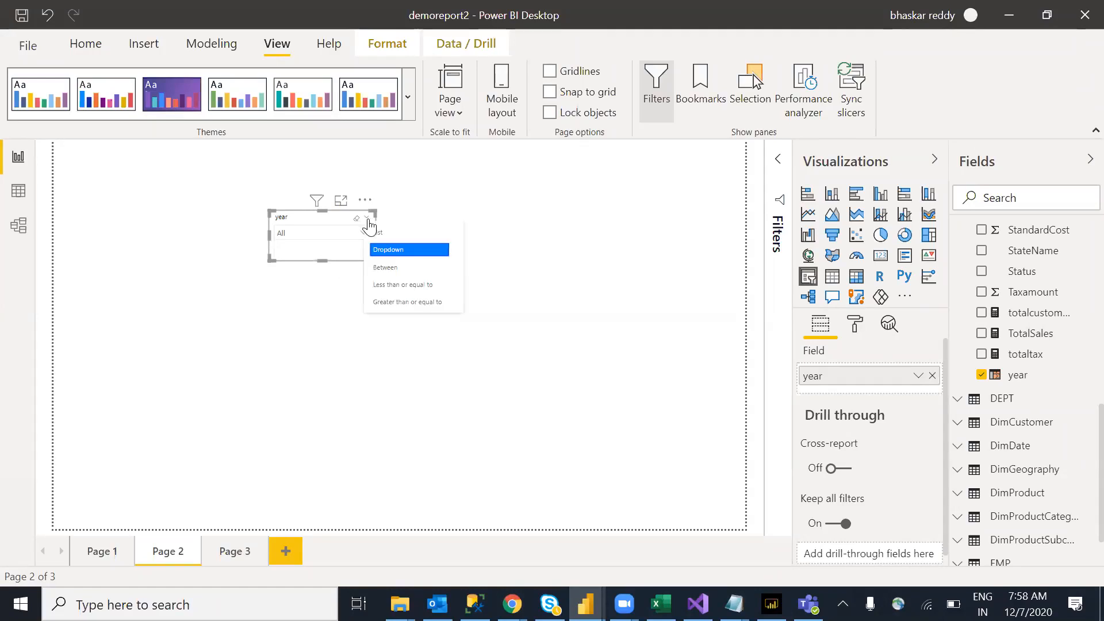
{"action": "left_click", "coordinate": [409, 233]}
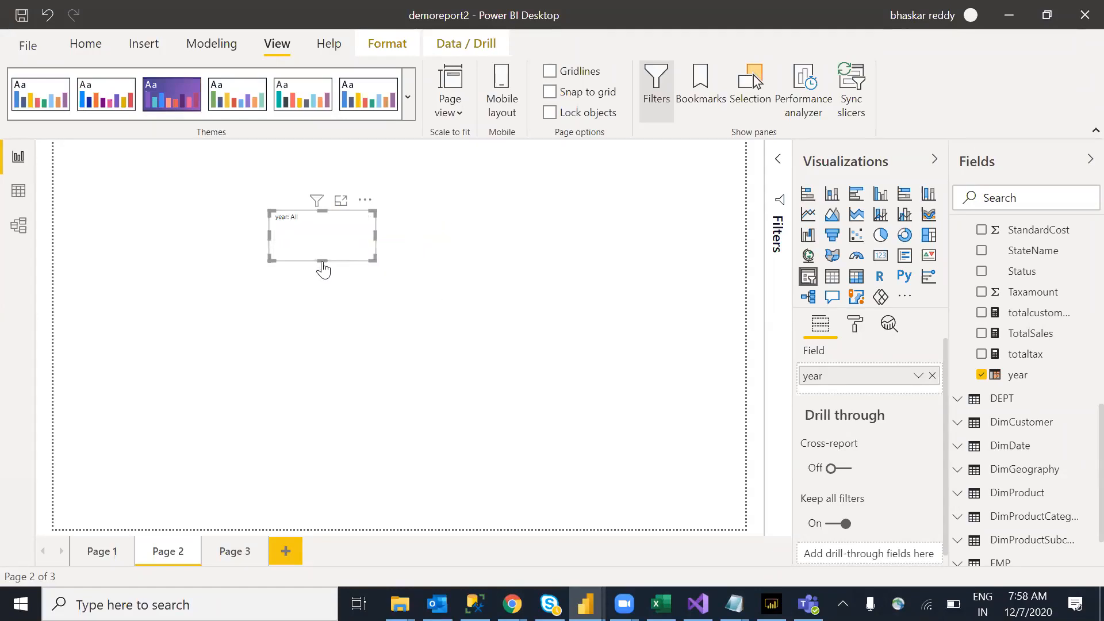
{"action": "left_click_drag", "start_coordinate": [320, 262], "coordinate": [332, 318]}
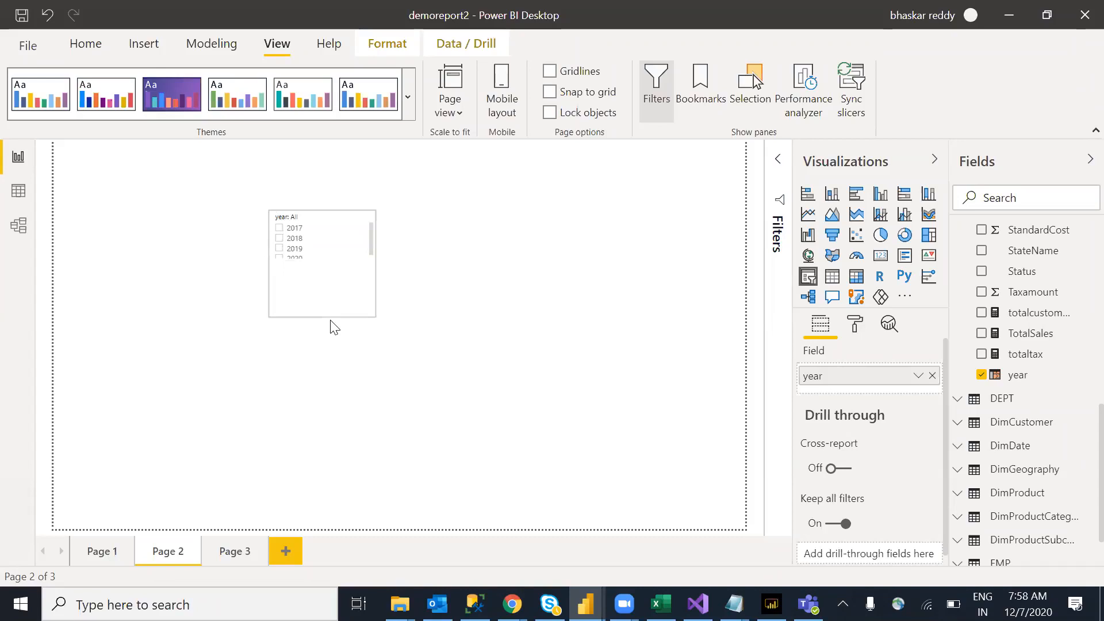
{"action": "left_click", "coordinate": [366, 218]}
{"action": "left_click", "coordinate": [400, 271]}
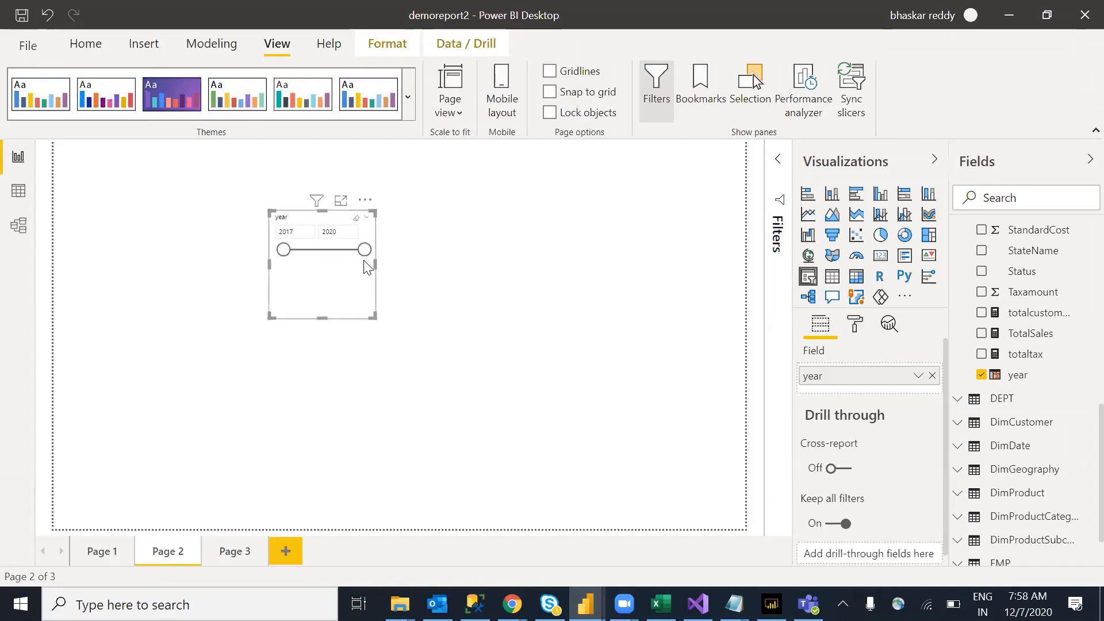
Try different ranges in the Between-style year slicer, narrowing to 2018–2019, restoring 2017–2020, and setting it to 2018–2020
{"action": "left_click_drag", "start_coordinate": [365, 250], "coordinate": [301, 254]}
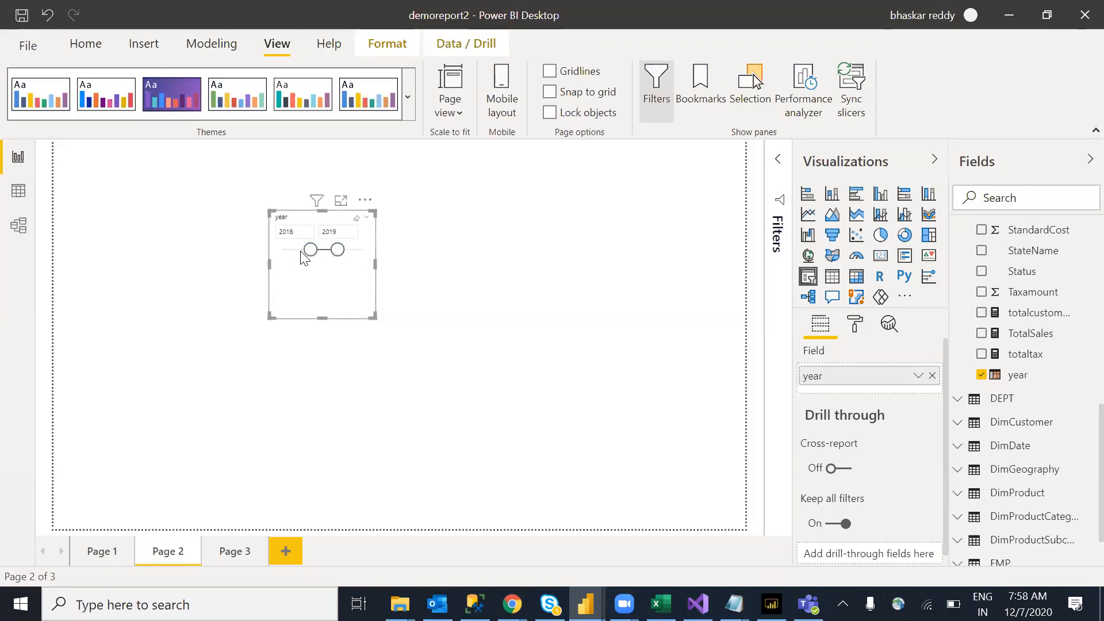
{"action": "left_click_drag", "start_coordinate": [339, 251], "coordinate": [290, 251]}
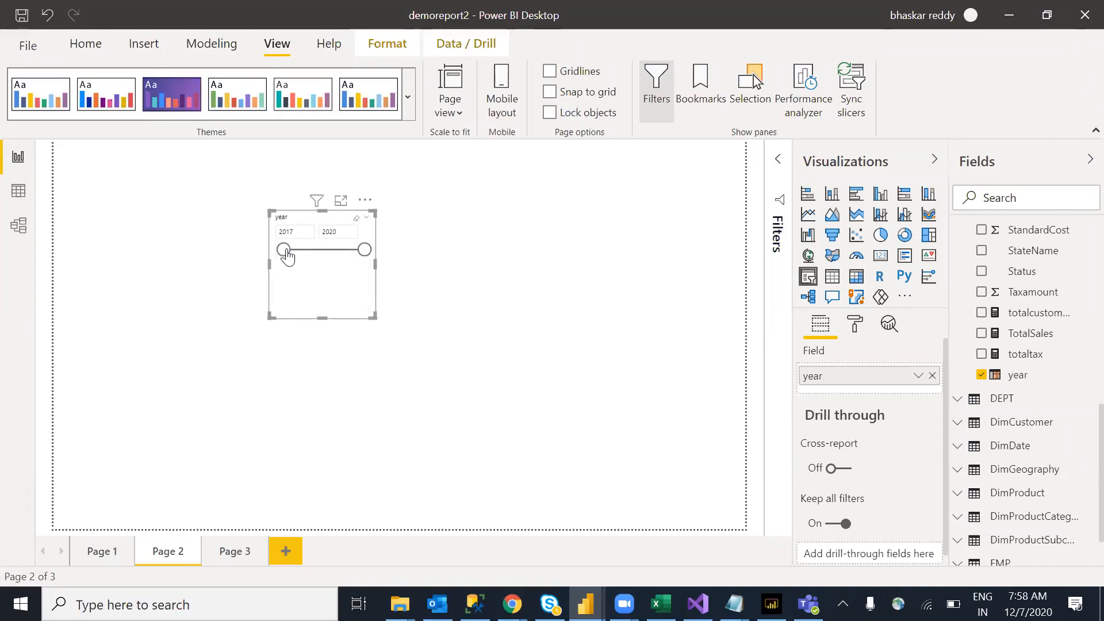
{"action": "left_click", "coordinate": [309, 253]}
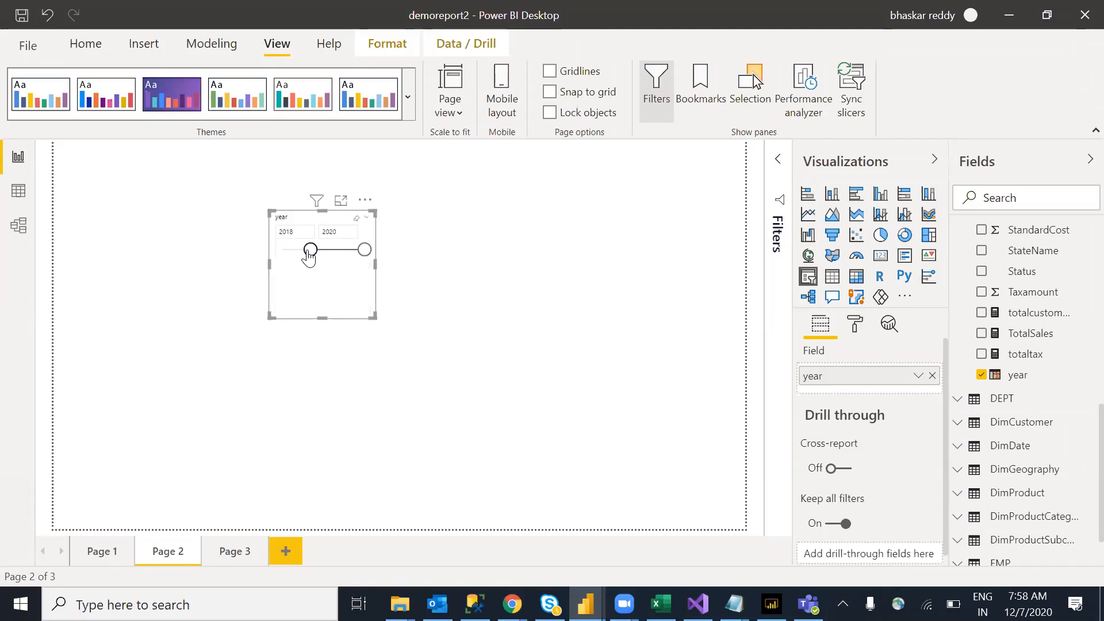
Switch the year slicer to the Less than or equal to style and set its upper limit to 2019
{"action": "left_click", "coordinate": [366, 217]}
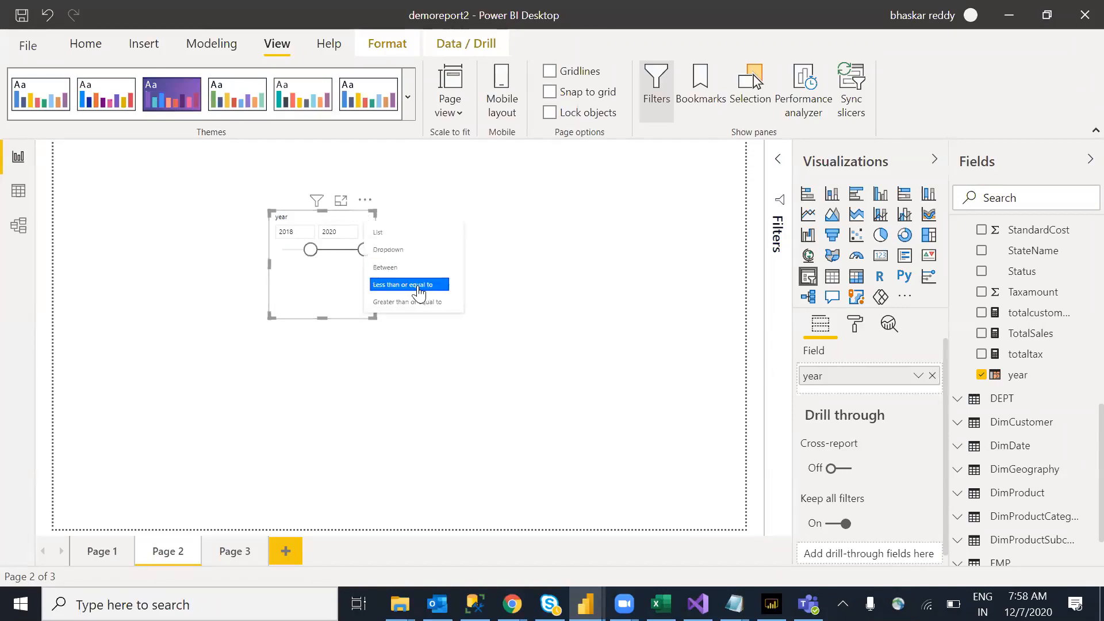
{"action": "left_click", "coordinate": [417, 285]}
{"action": "left_click_drag", "start_coordinate": [364, 249], "coordinate": [338, 260]}
Switch the year slicer to the Greater than or equal to style and set its lower limit to 2018
{"action": "left_click", "coordinate": [367, 220]}
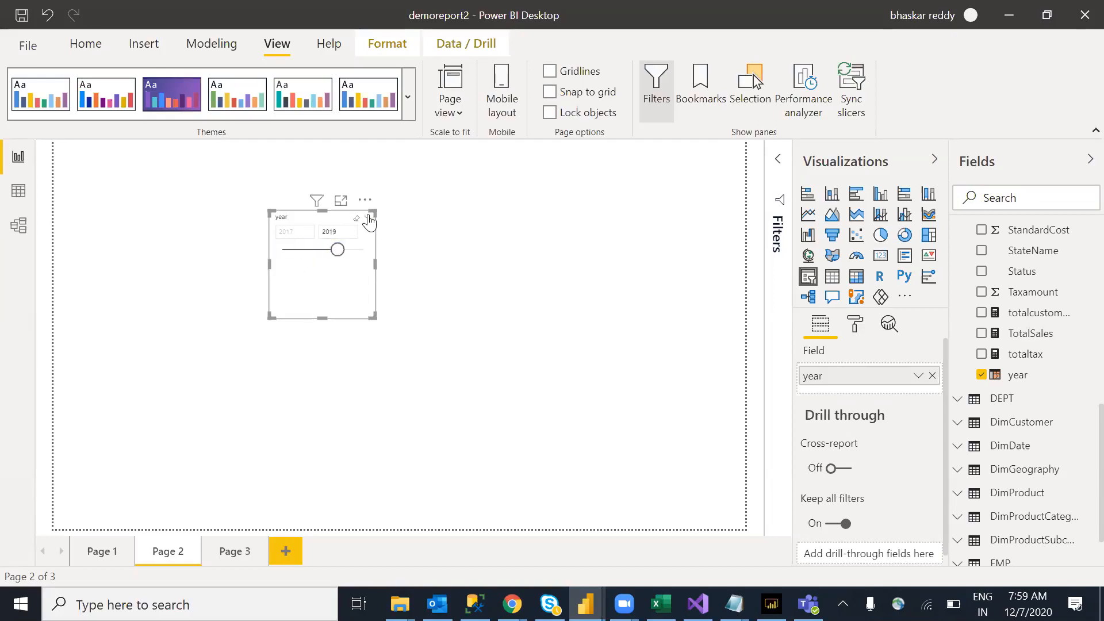
{"action": "left_click", "coordinate": [421, 302]}
{"action": "mouse_move", "coordinate": [331, 252]}
{"action": "left_mouse_down"}
{"action": "mouse_move", "coordinate": [289, 260]}
{"action": "mouse_move", "coordinate": [315, 258]}
{"action": "left_mouse_up"}
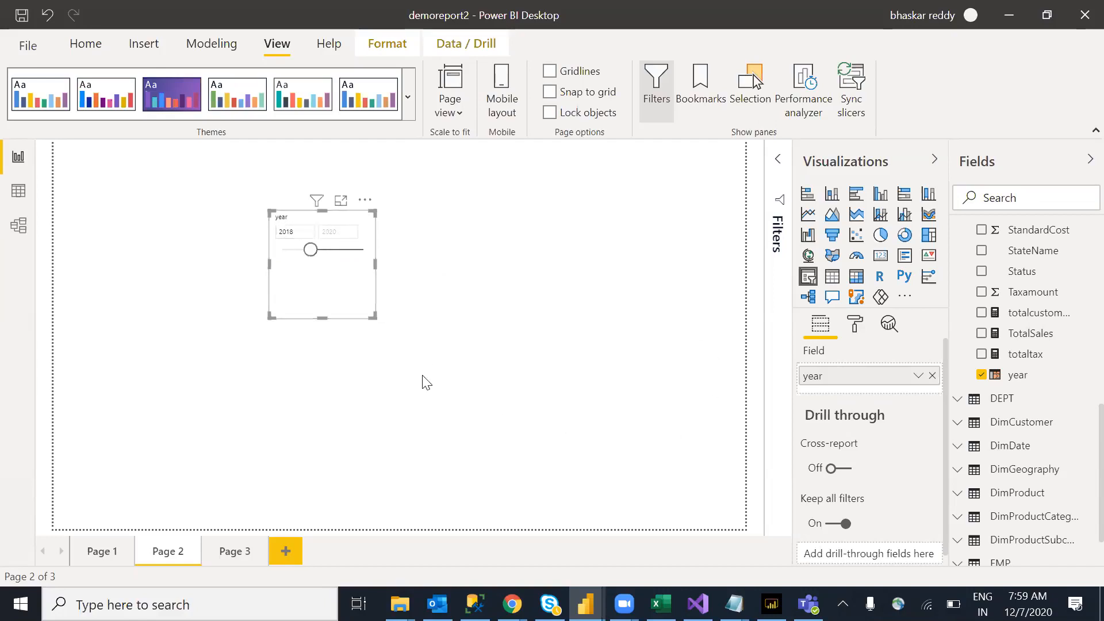
{"action": "mouse_move", "coordinate": [313, 253]}
{"action": "left_mouse_down"}
{"action": "mouse_move", "coordinate": [355, 256]}
{"action": "mouse_move", "coordinate": [313, 260]}
{"action": "left_mouse_up"}
Replace year with OrderDate as the Page 2 slicer's field, and set the slicer to the Between style
{"action": "scroll", "coordinate": [1077, 421], "scroll_direction": "up", "scroll_amount": 5}
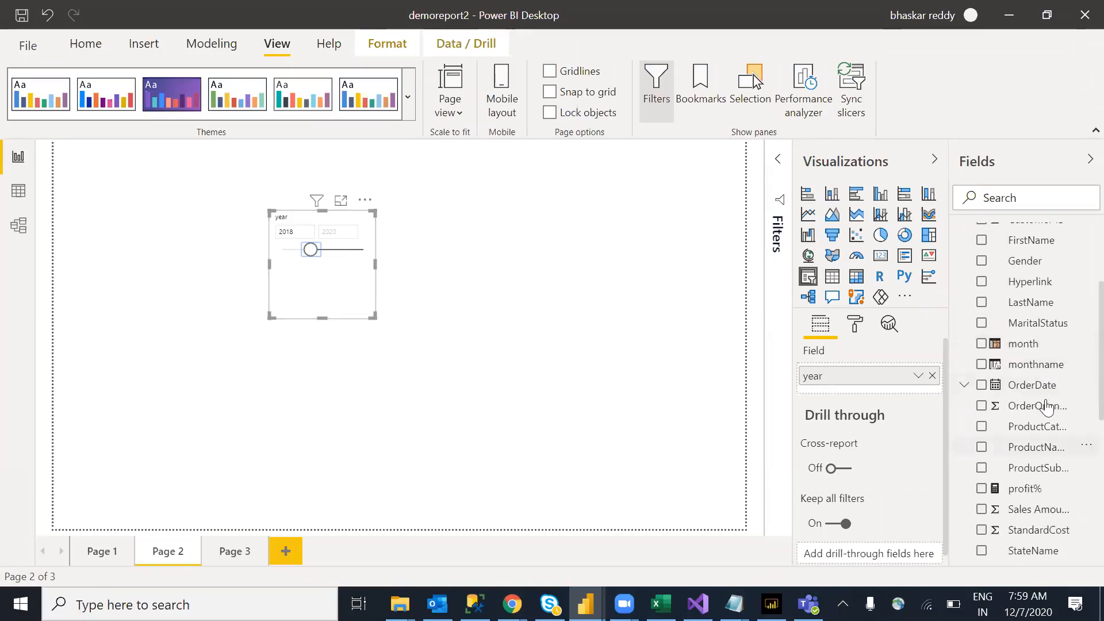
{"action": "left_click_drag", "start_coordinate": [1034, 386], "coordinate": [886, 382]}
{"action": "left_click_drag", "start_coordinate": [936, 381], "coordinate": [555, 360]}
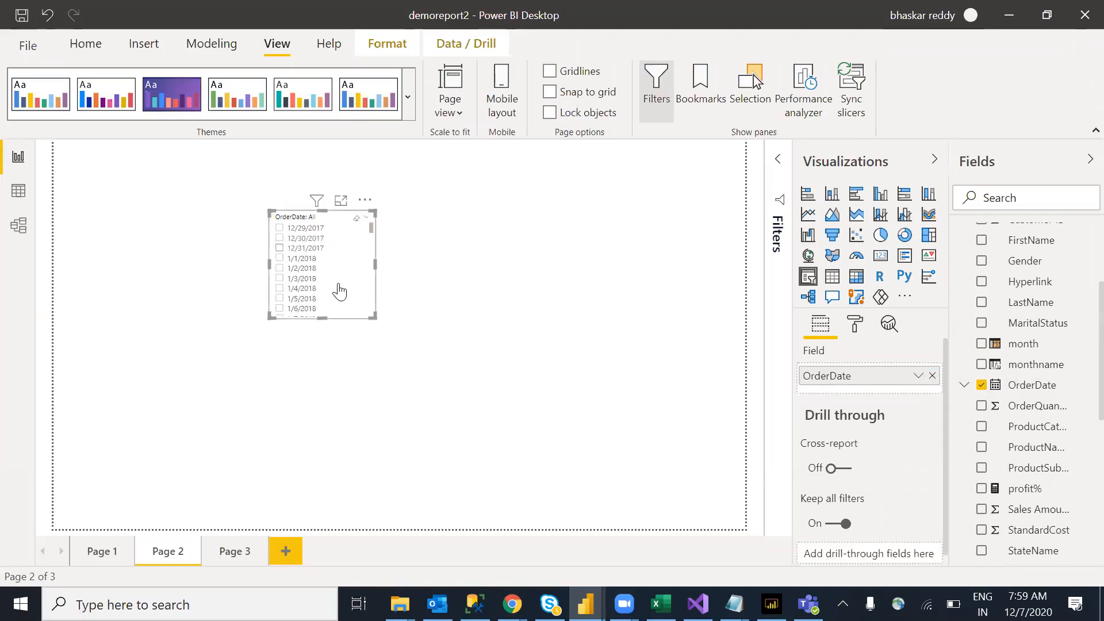
{"action": "left_click", "coordinate": [366, 219]}
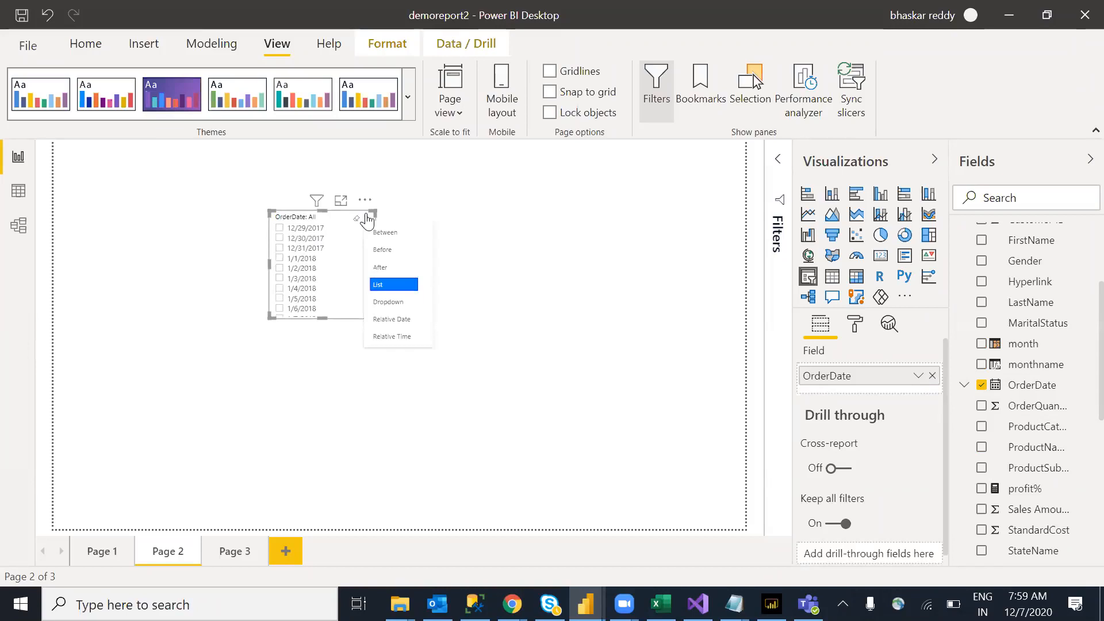
{"action": "left_click", "coordinate": [394, 236]}
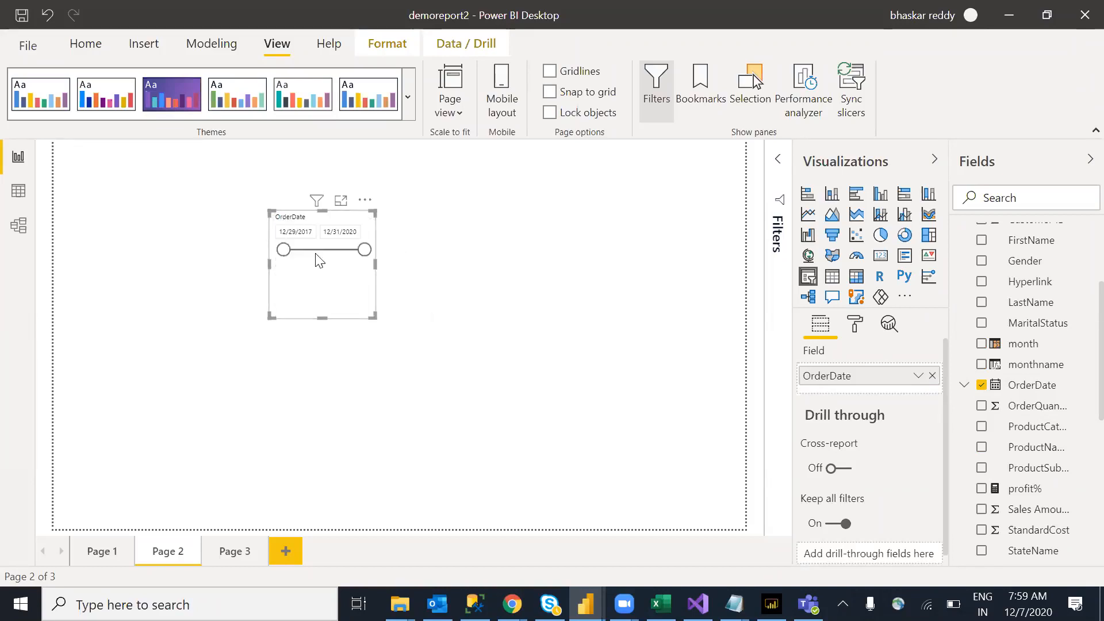
Narrow the OrderDate slicer to 5/18/2018–10/14/2019, viewing the Date Range slicer in the Trade volumes and Automations report in between
{"action": "left_click_drag", "start_coordinate": [291, 257], "coordinate": [298, 256]}
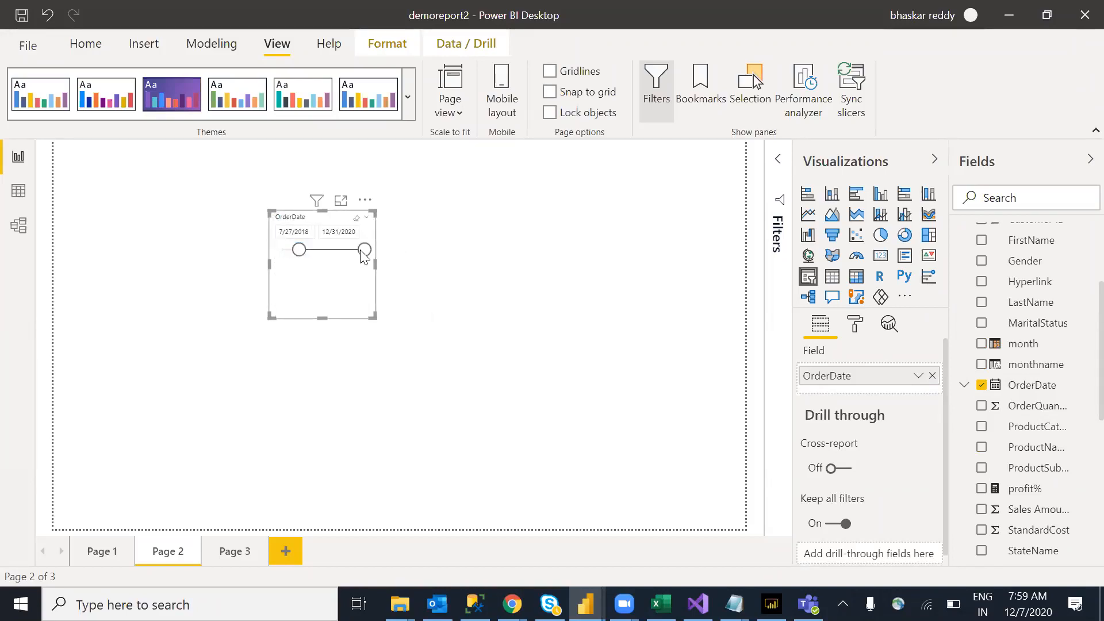
{"action": "left_click_drag", "start_coordinate": [365, 257], "coordinate": [338, 252]}
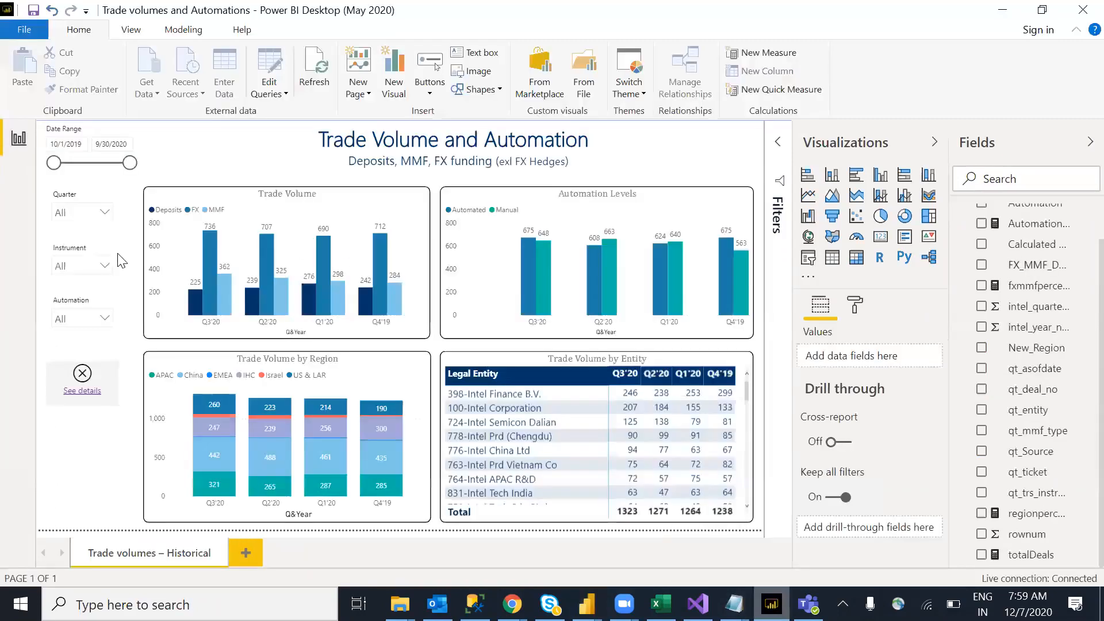
{"action": "left_click", "coordinate": [771, 604]}
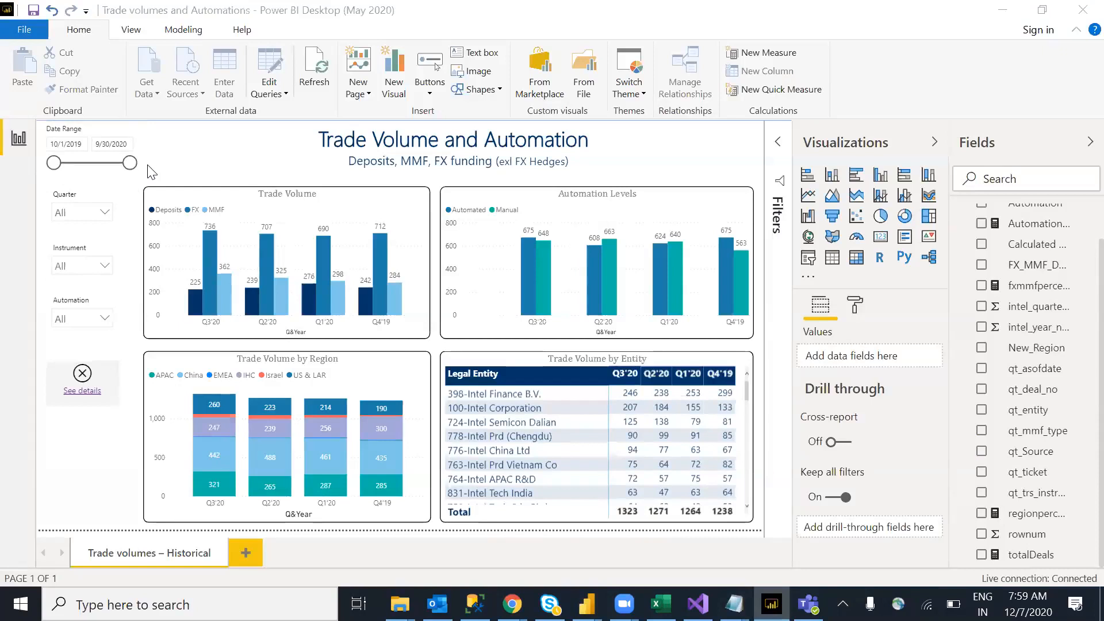
{"action": "key", "text": "alt+Tab"}
{"action": "mouse_move", "coordinate": [298, 252]}
{"action": "left_mouse_down"}
{"action": "mouse_move", "coordinate": [333, 255]}
{"action": "mouse_move", "coordinate": [294, 250]}
{"action": "left_mouse_up"}
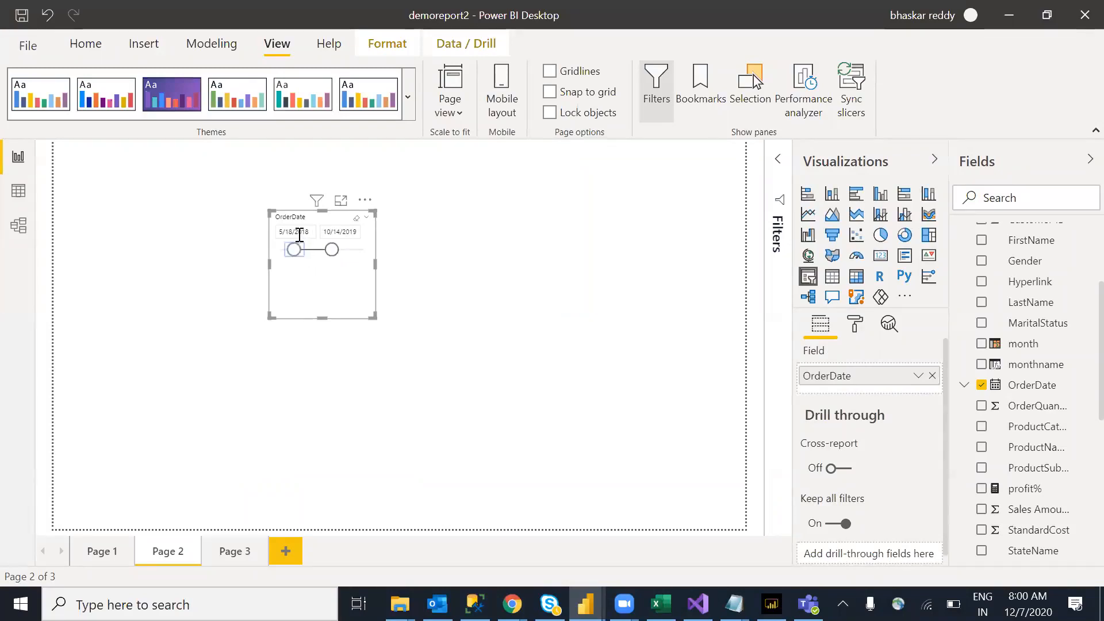
Browse the OrderDate slicer's start-date calendar to the year 2009 and move the slider's end date to 7/11/2020
{"action": "left_click", "coordinate": [299, 235]}
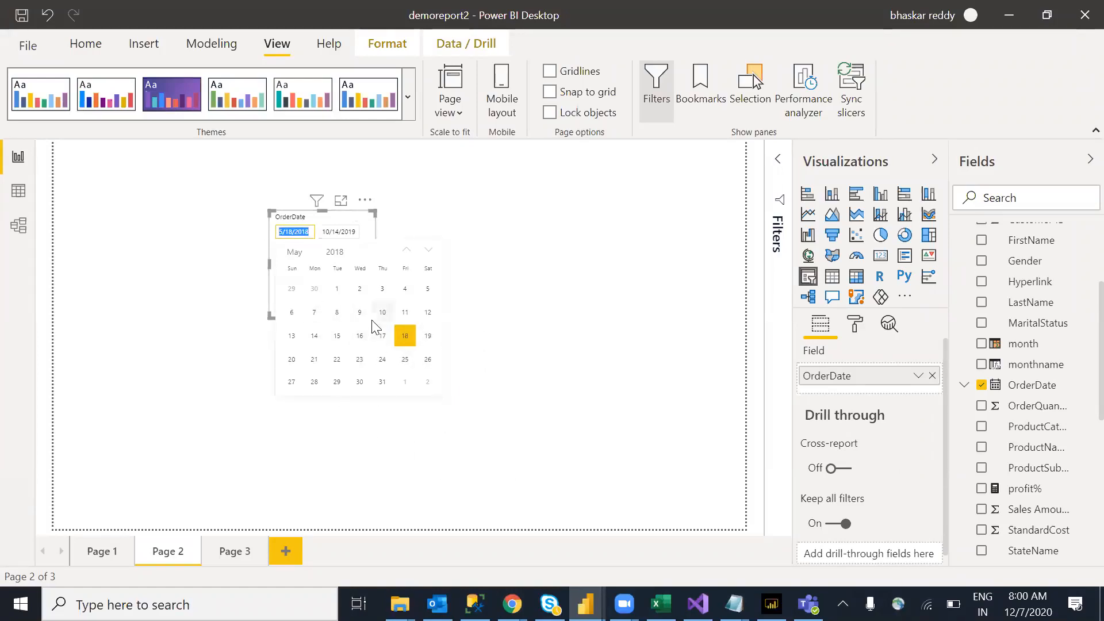
{"action": "left_click", "coordinate": [335, 253]}
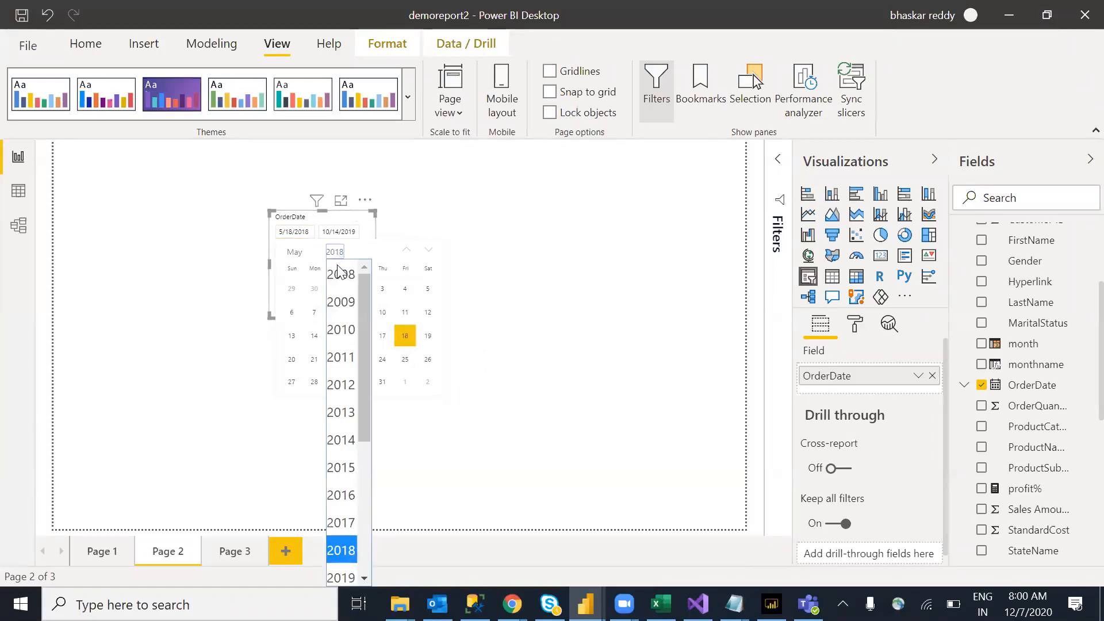
{"action": "left_click_drag", "start_coordinate": [360, 345], "coordinate": [355, 563]}
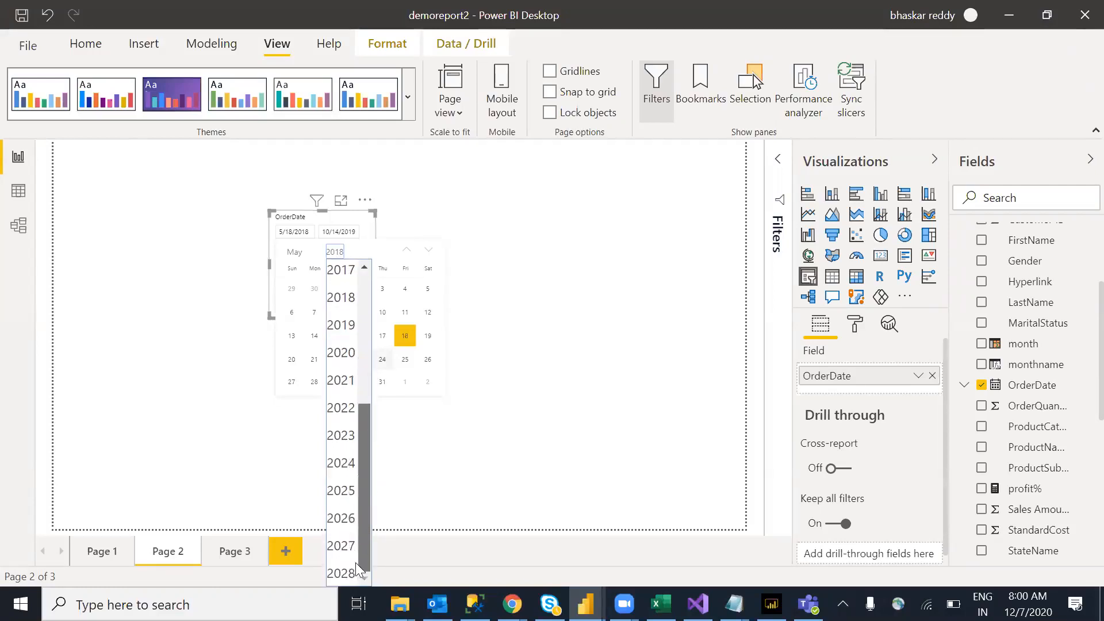
{"action": "scroll", "coordinate": [352, 414], "scroll_direction": "up", "scroll_amount": 3}
{"action": "left_click", "coordinate": [353, 301]}
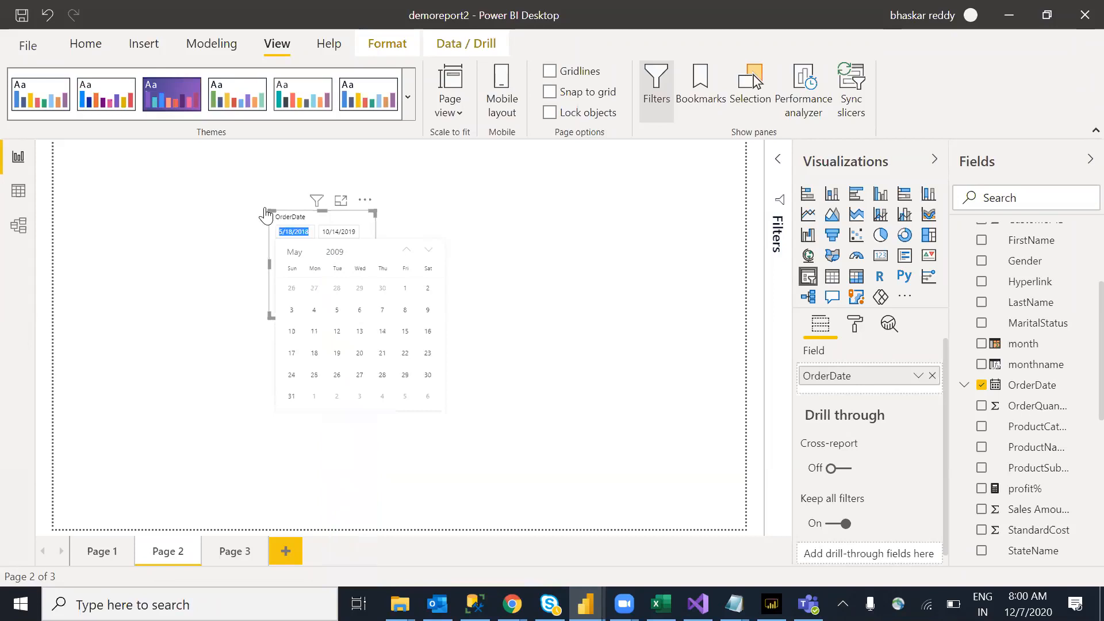
{"action": "left_click", "coordinate": [339, 231]}
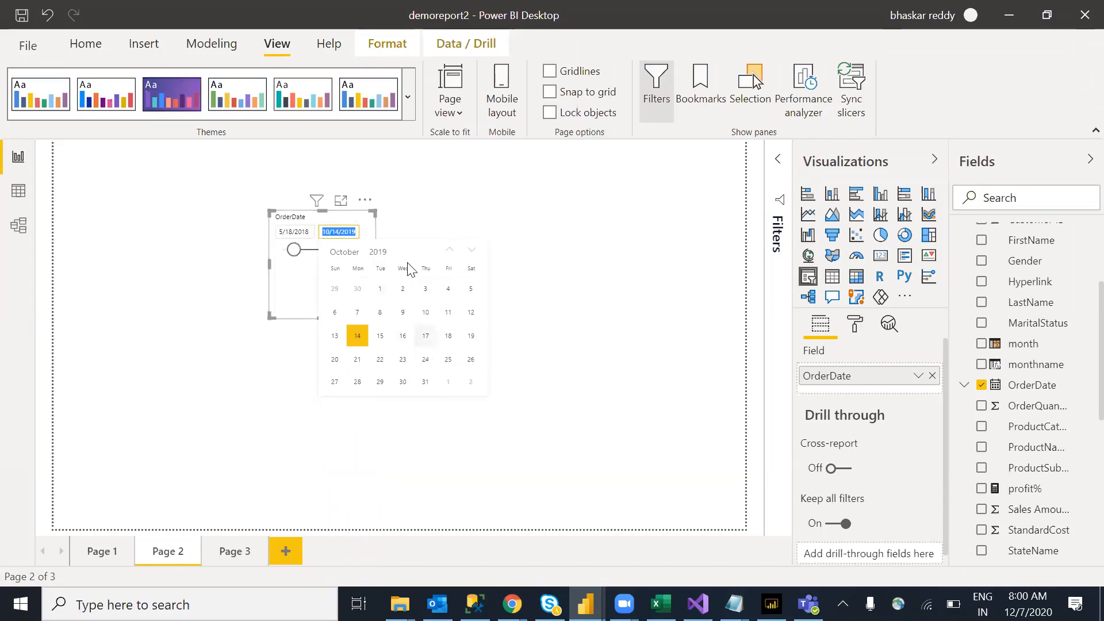
{"action": "left_click_drag", "start_coordinate": [338, 251], "coordinate": [359, 250]}
Switch the OrderDate slicer to the Before type and set its end date to 5/25/2020
{"action": "left_click", "coordinate": [366, 218]}
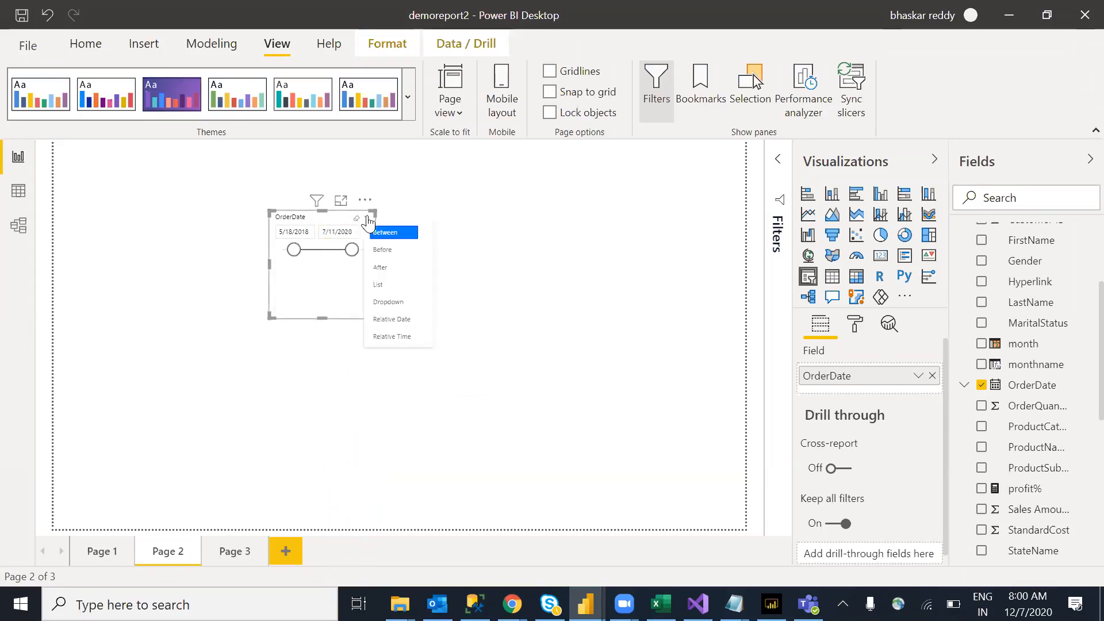
{"action": "left_click", "coordinate": [396, 251]}
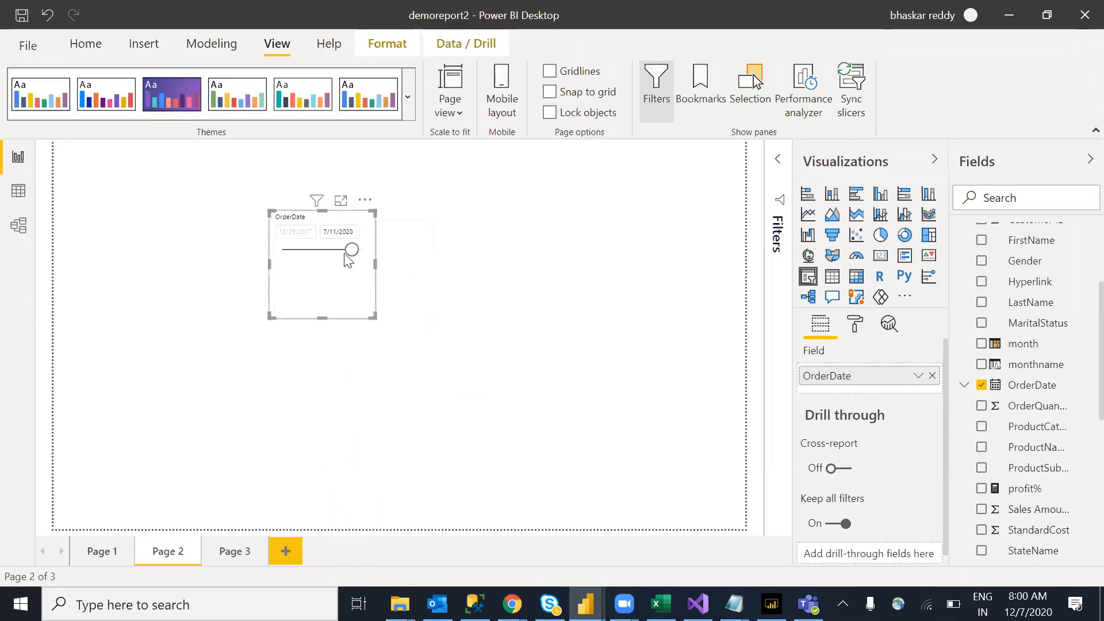
{"action": "left_click_drag", "start_coordinate": [352, 251], "coordinate": [374, 216]}
Switch the OrderDate slicer to the Relative Date type and widen the visual to fit its fields
{"action": "left_click", "coordinate": [367, 219]}
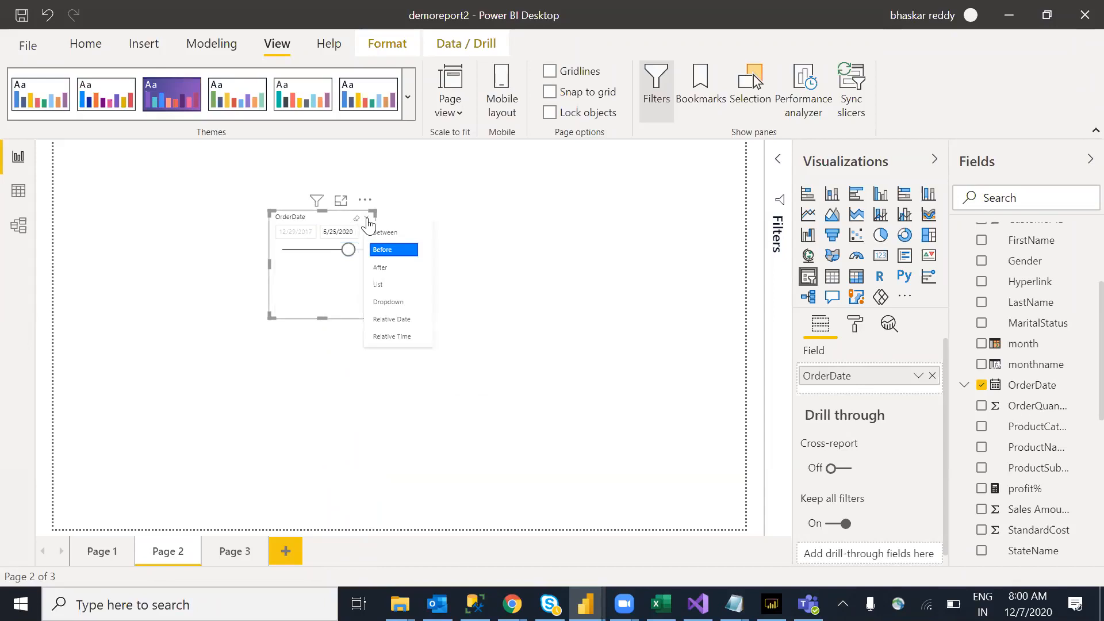
{"action": "left_click", "coordinate": [408, 324]}
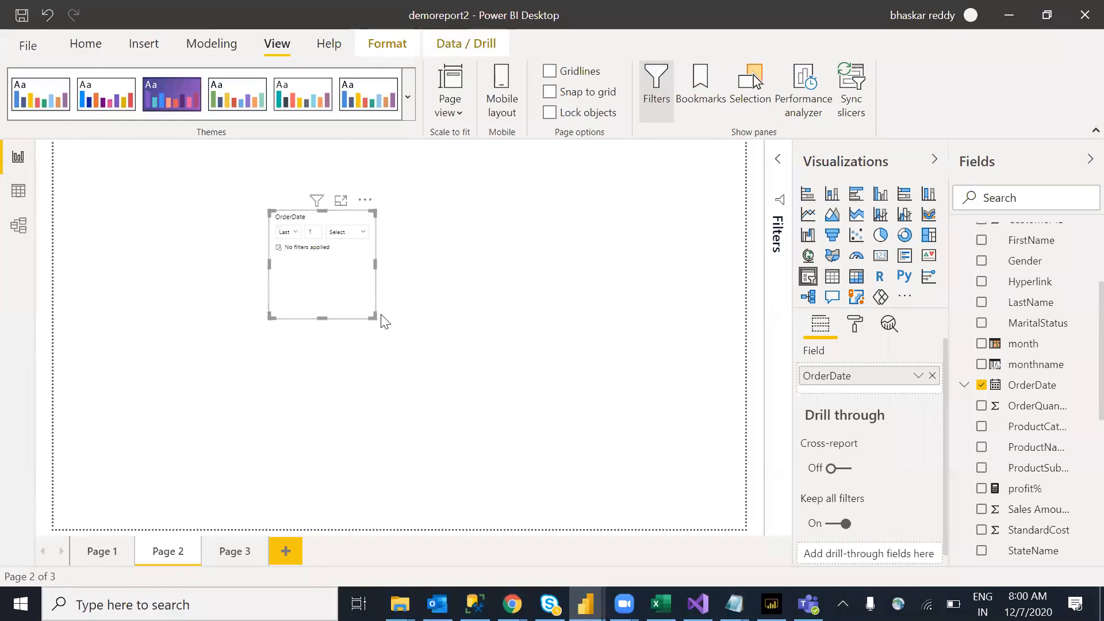
{"action": "left_click_drag", "start_coordinate": [376, 264], "coordinate": [441, 267]}
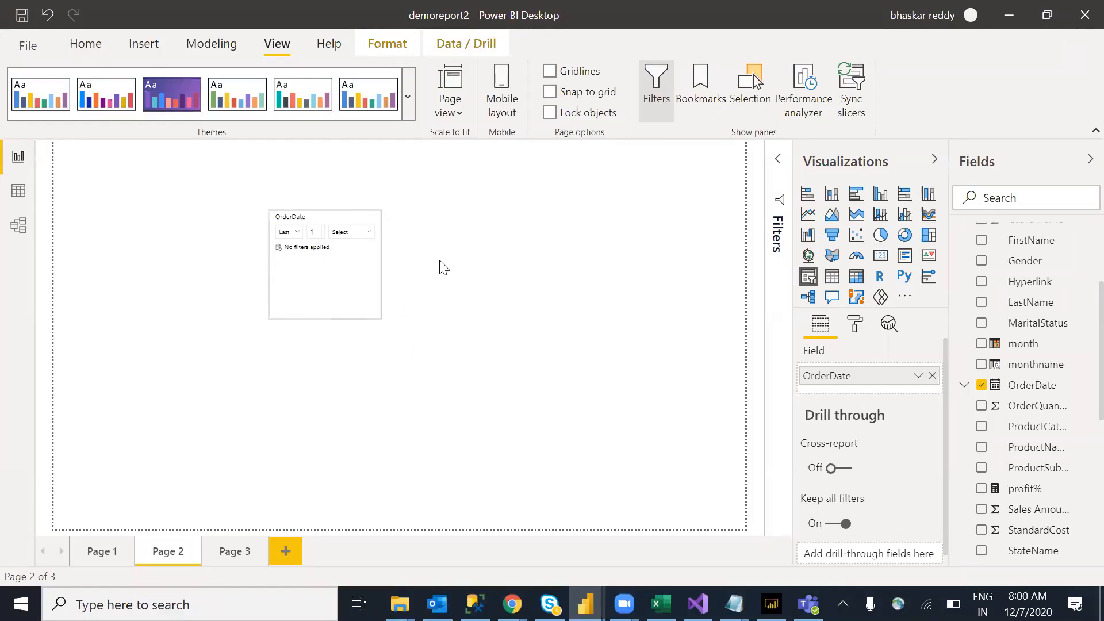
Set the relative date filter on OrderDate to Last 1 Years (Calendar)
{"action": "left_click", "coordinate": [301, 236]}
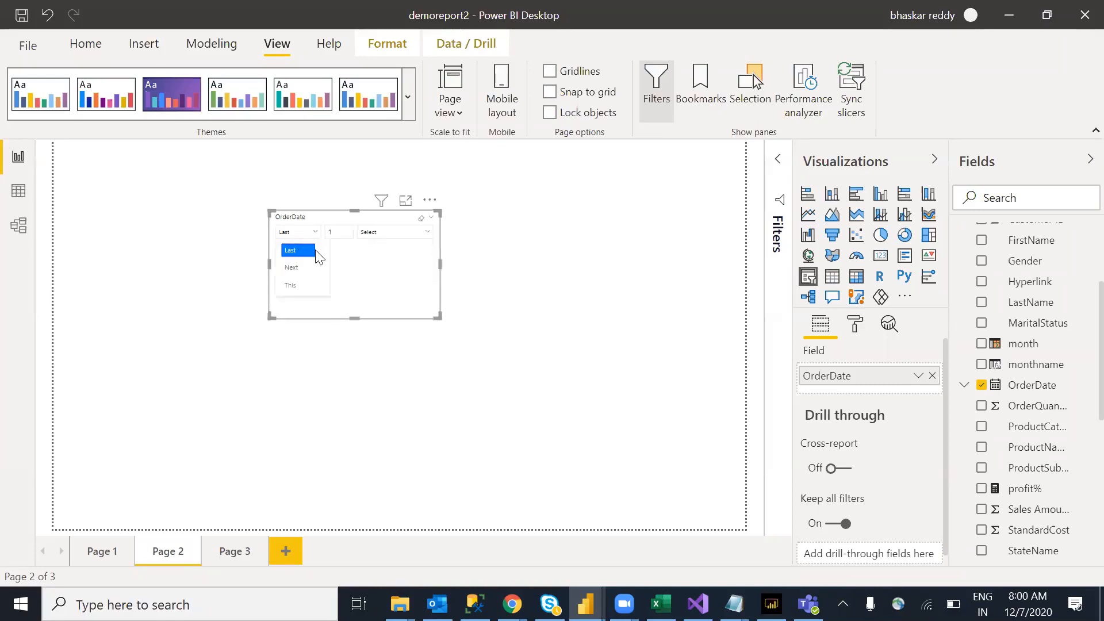
{"action": "left_click", "coordinate": [301, 251]}
{"action": "left_click", "coordinate": [428, 233]}
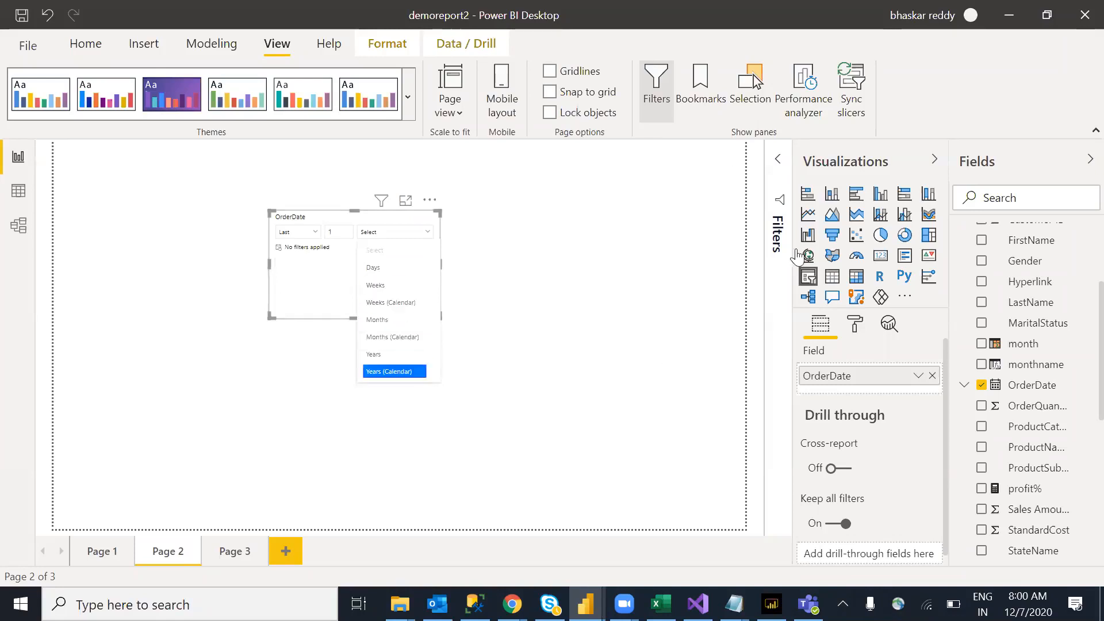
{"action": "left_click", "coordinate": [383, 372]}
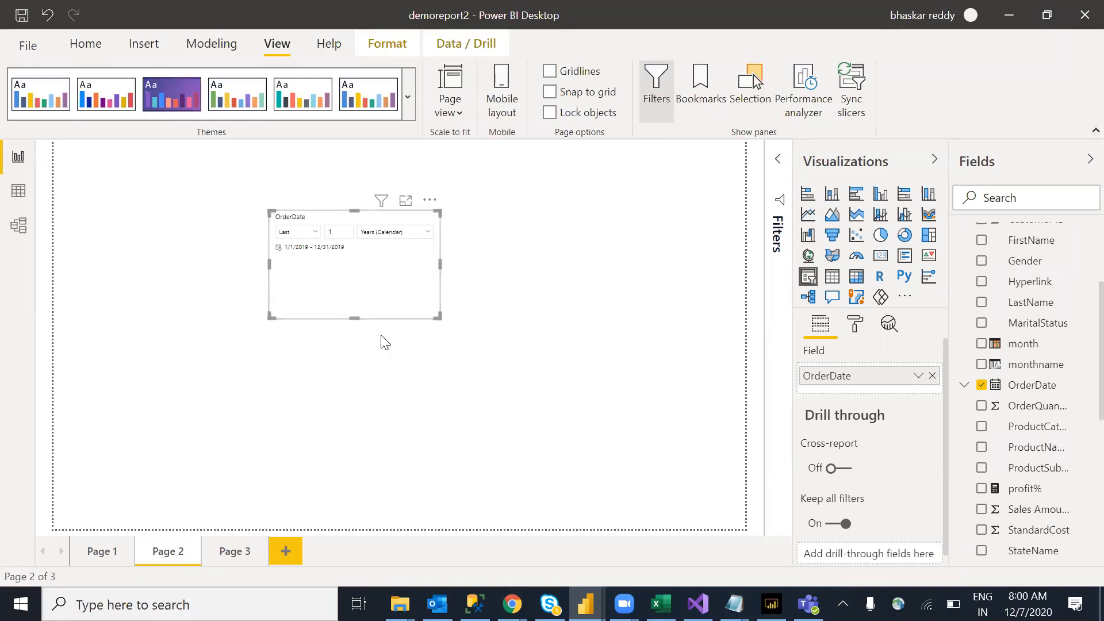
Change the relative OrderDate filter to Next 1 Weeks
{"action": "left_click", "coordinate": [426, 233]}
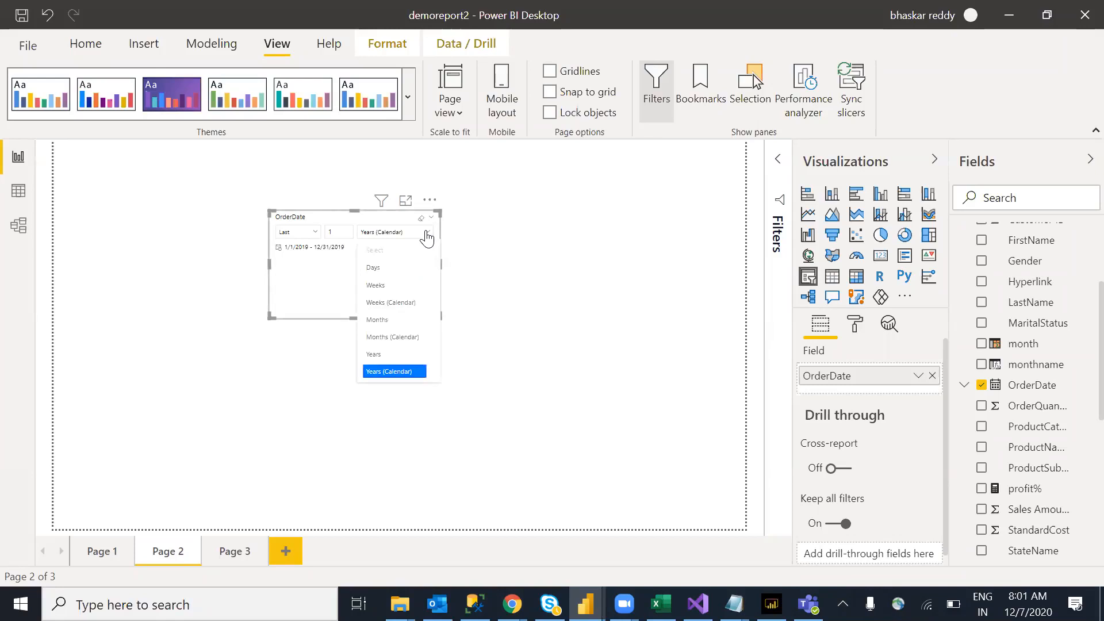
{"action": "left_click", "coordinate": [385, 286]}
{"action": "left_click", "coordinate": [312, 244]}
{"action": "left_click", "coordinate": [302, 269]}
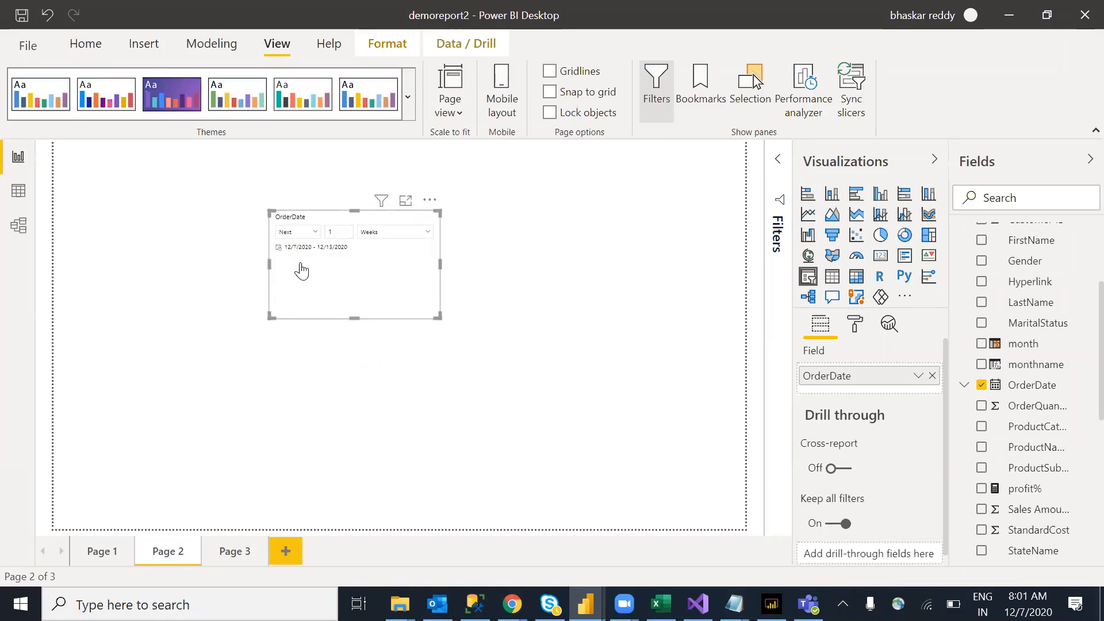
Change the relative OrderDate filter to This Month
{"action": "left_click", "coordinate": [428, 234]}
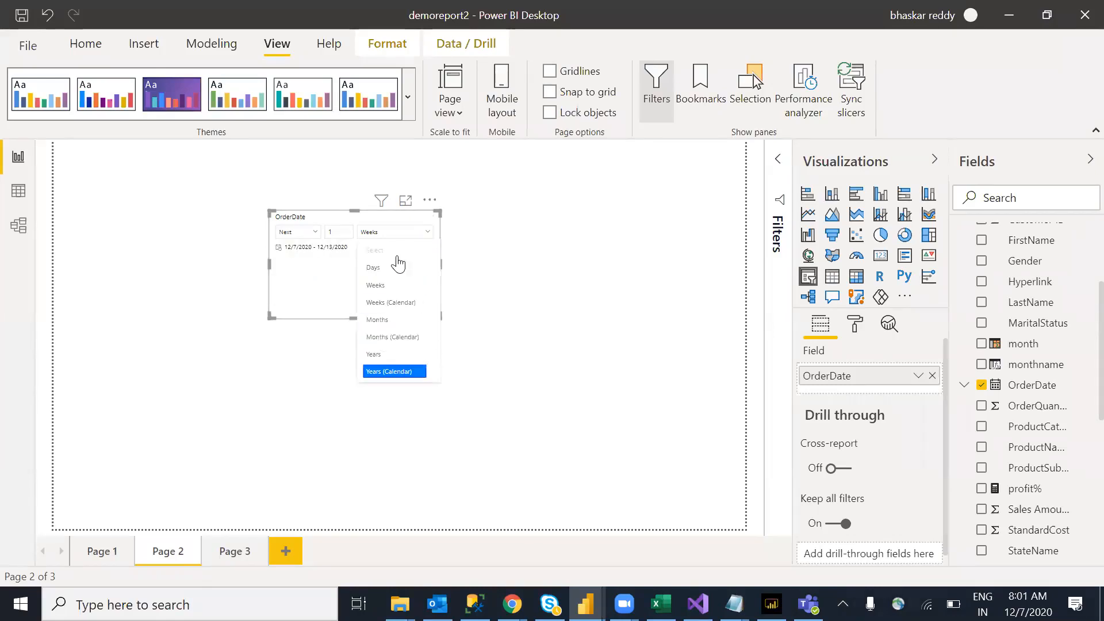
{"action": "left_click", "coordinate": [315, 232]}
{"action": "left_click", "coordinate": [315, 231]}
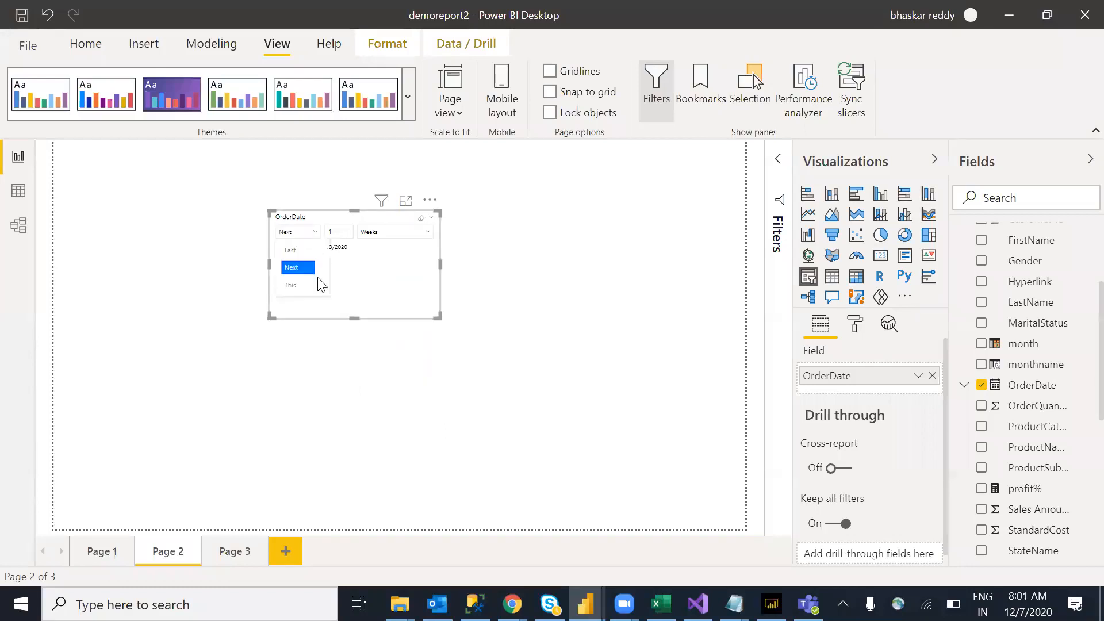
{"action": "left_click", "coordinate": [297, 297]}
{"action": "left_click", "coordinate": [424, 234]}
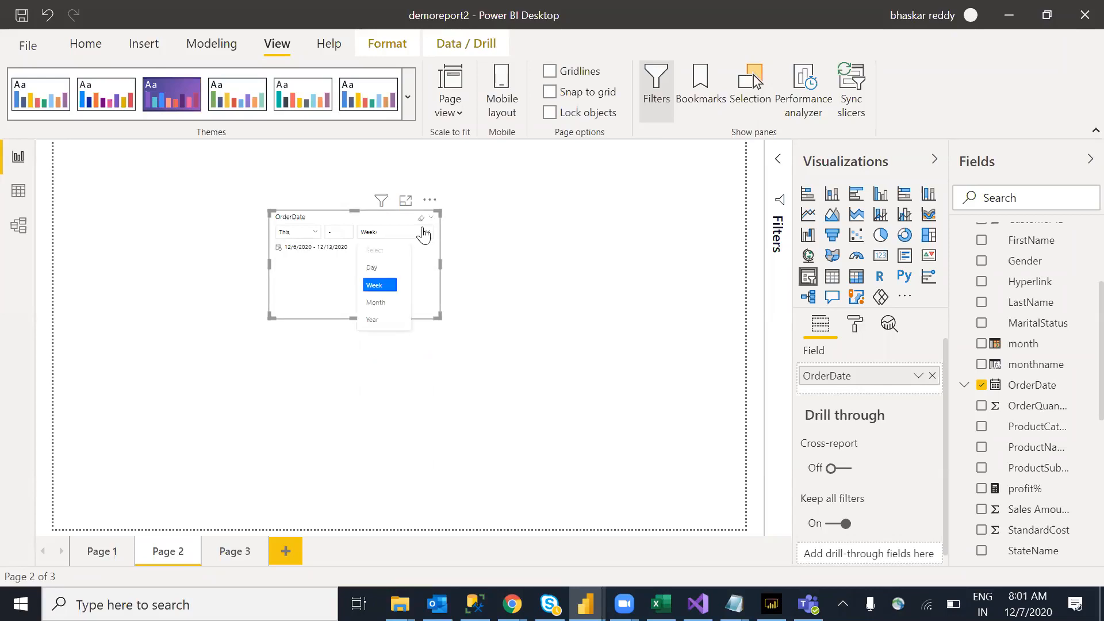
{"action": "left_click", "coordinate": [380, 302]}
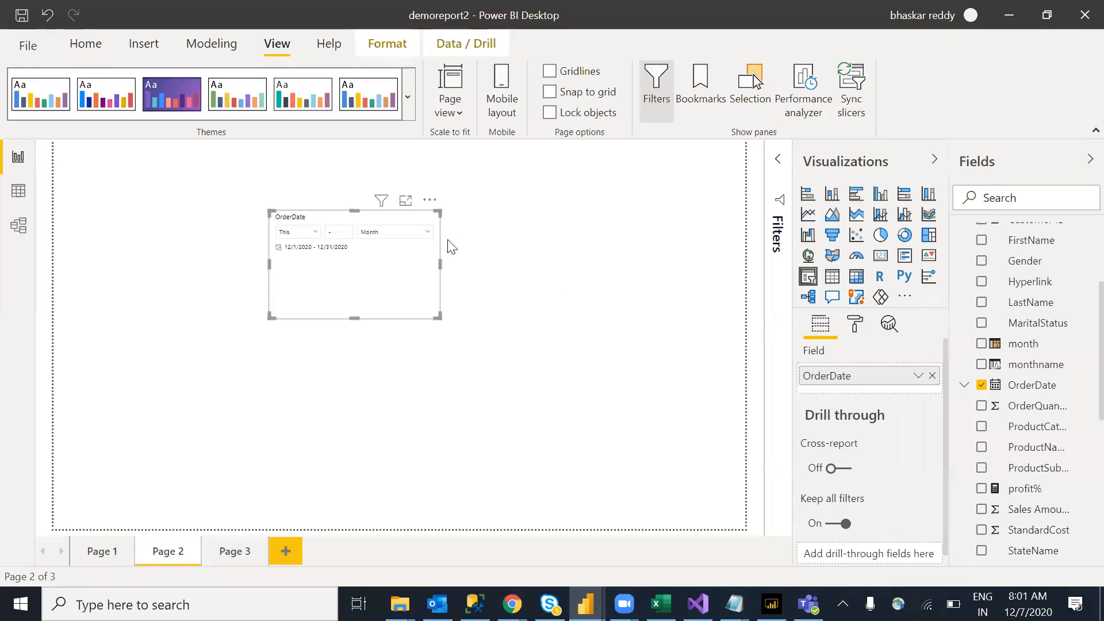
Show the OrderDate slicer as a List of individual dates
{"action": "left_click", "coordinate": [436, 215]}
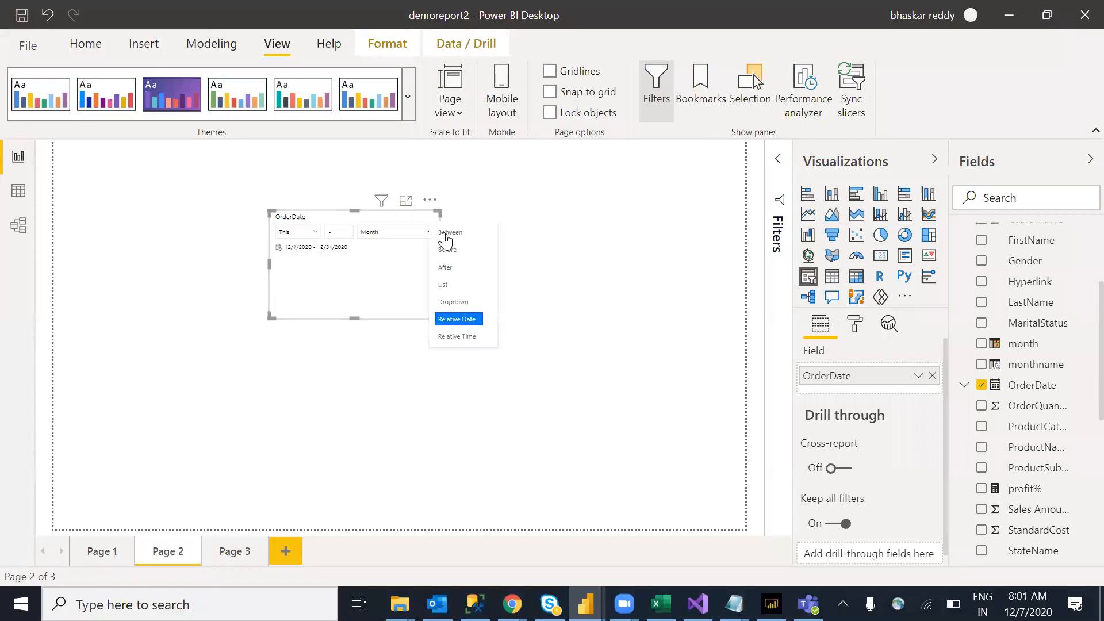
{"action": "left_click", "coordinate": [443, 286]}
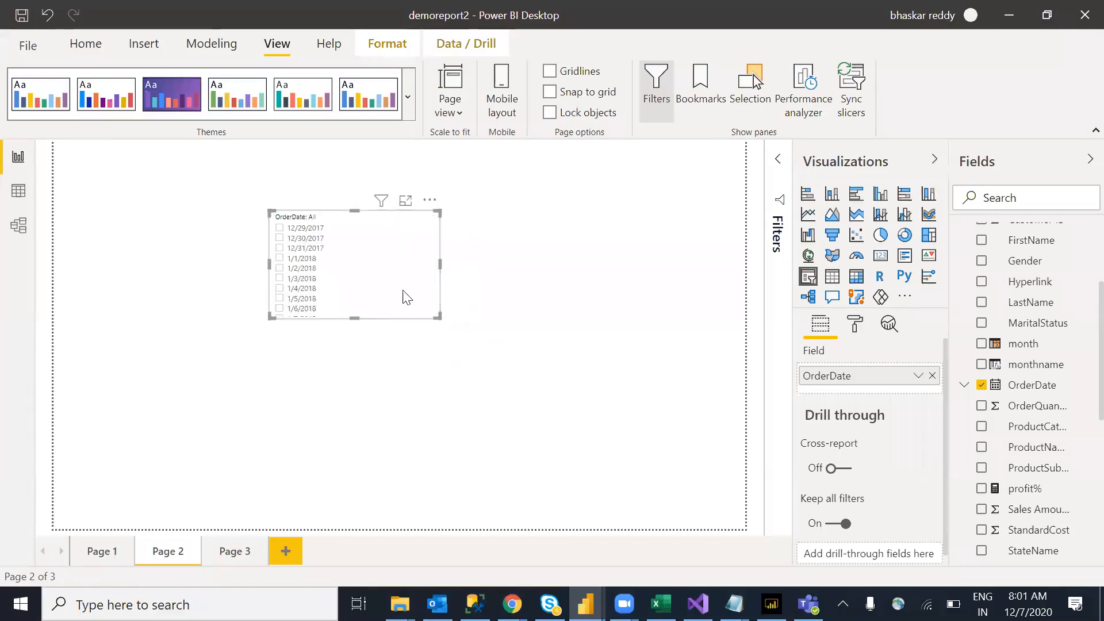
Switch the OrderDate slicer to Between and set its date range from 9/27/2018 to 2/10/2020
{"action": "left_click", "coordinate": [432, 217]}
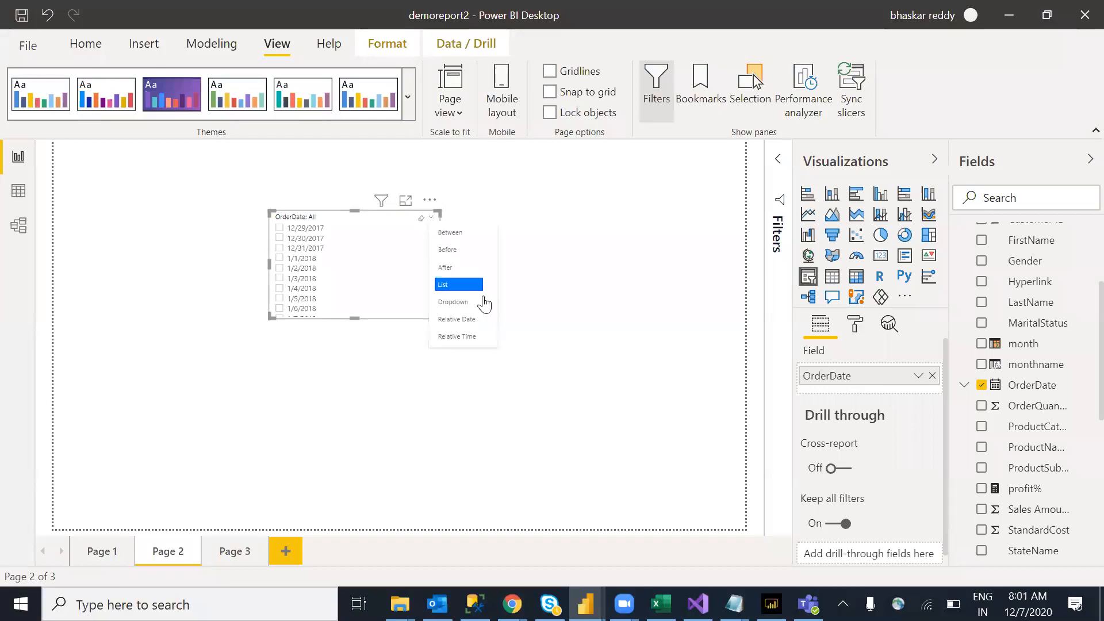
{"action": "left_click", "coordinate": [461, 240]}
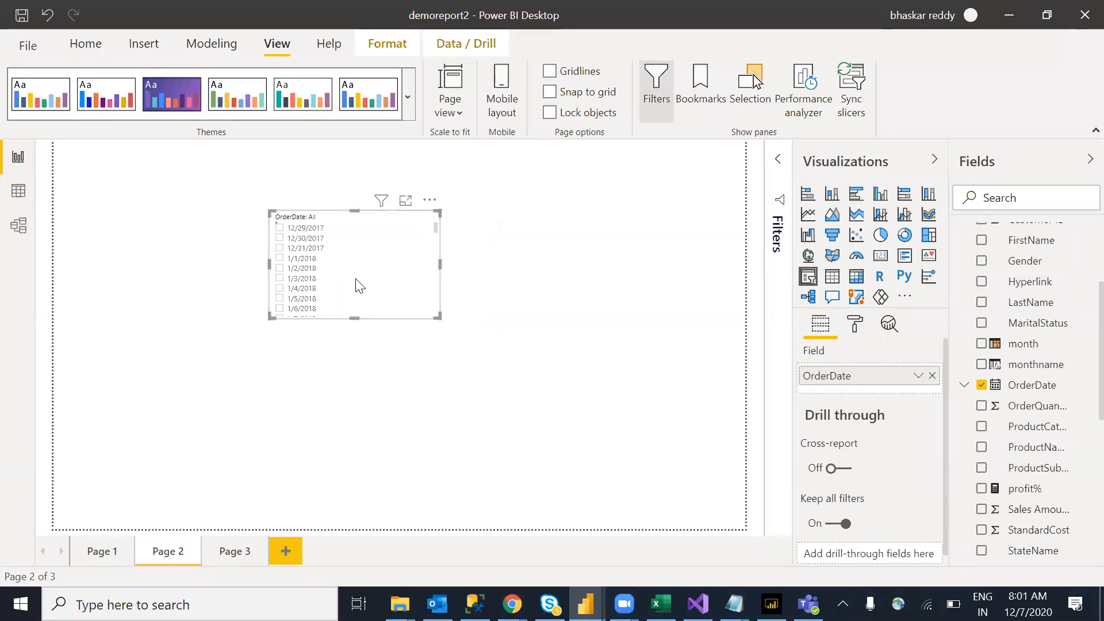
{"action": "left_click", "coordinate": [313, 251]}
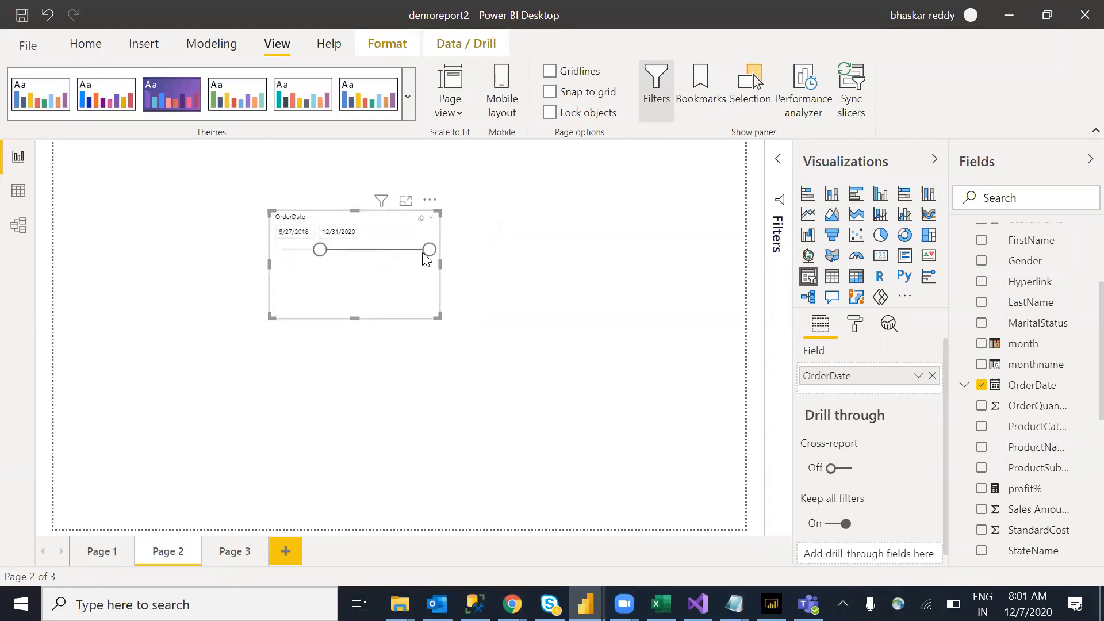
{"action": "left_click_drag", "start_coordinate": [429, 250], "coordinate": [386, 252]}
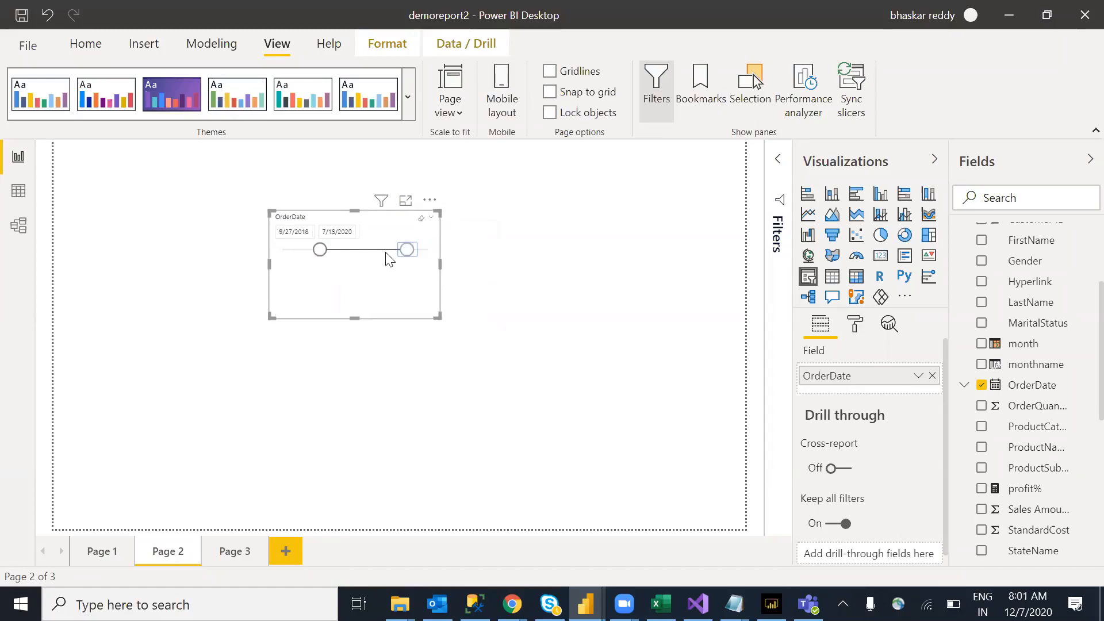
Switch to the Trade volumes and Automations report to examine its date range slicer, and return to demoreport2
{"action": "left_click", "coordinate": [434, 223]}
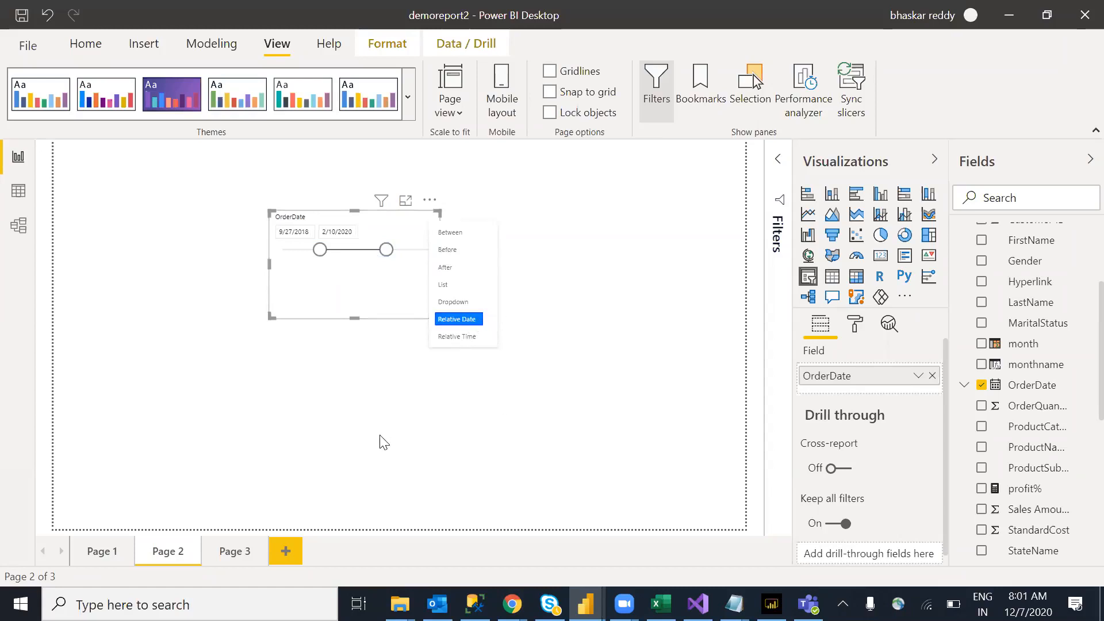
{"action": "left_click", "coordinate": [256, 496]}
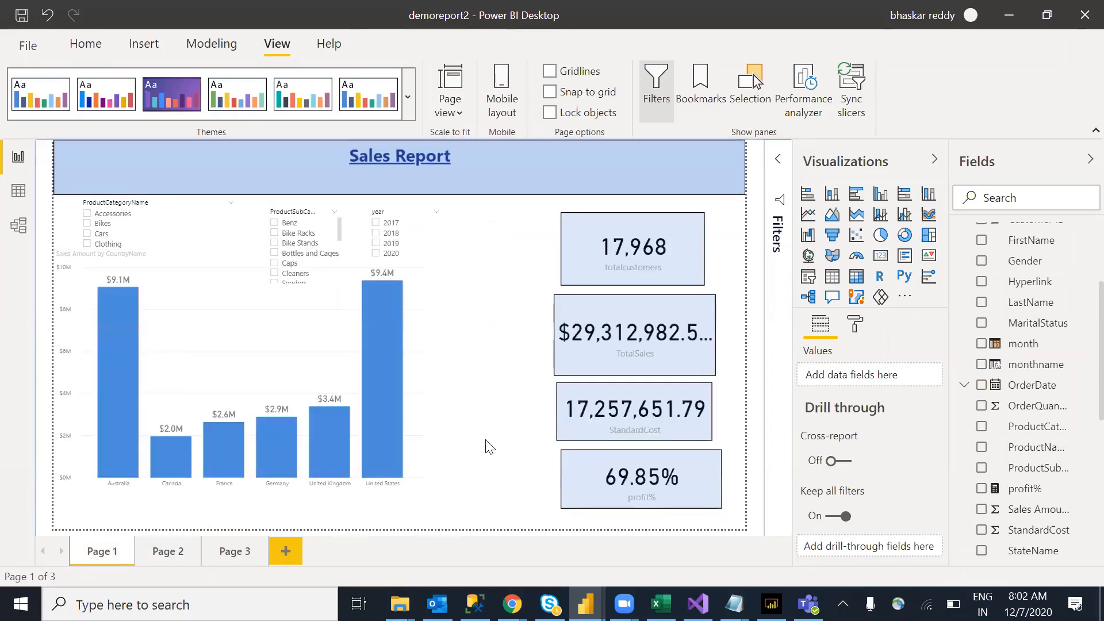
{"action": "left_click", "coordinate": [771, 604]}
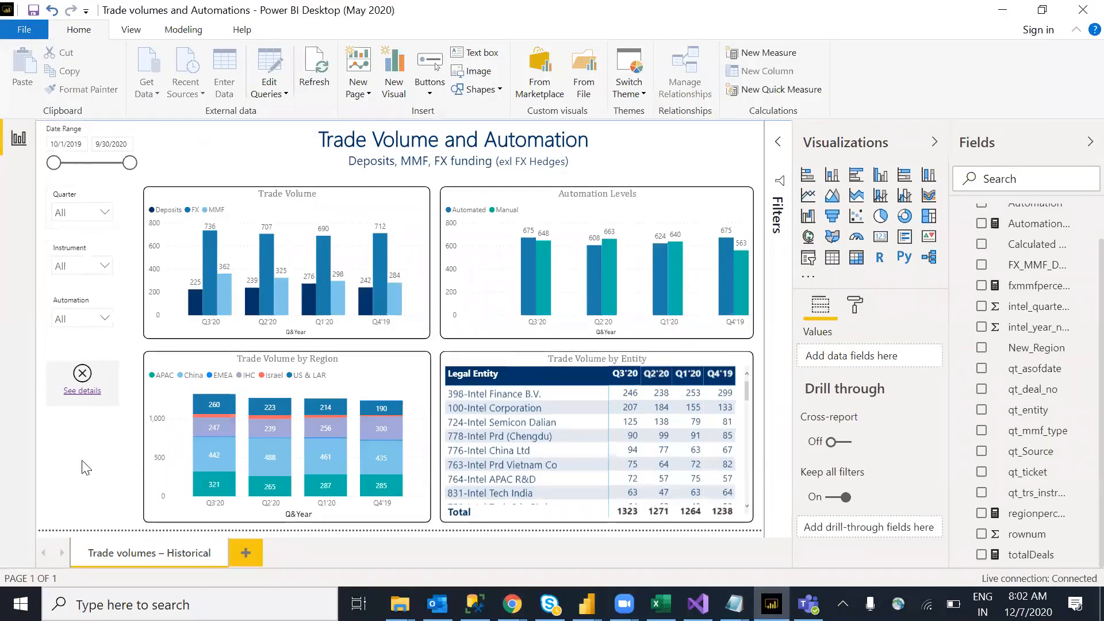
{"action": "key", "text": "alt+Tab"}
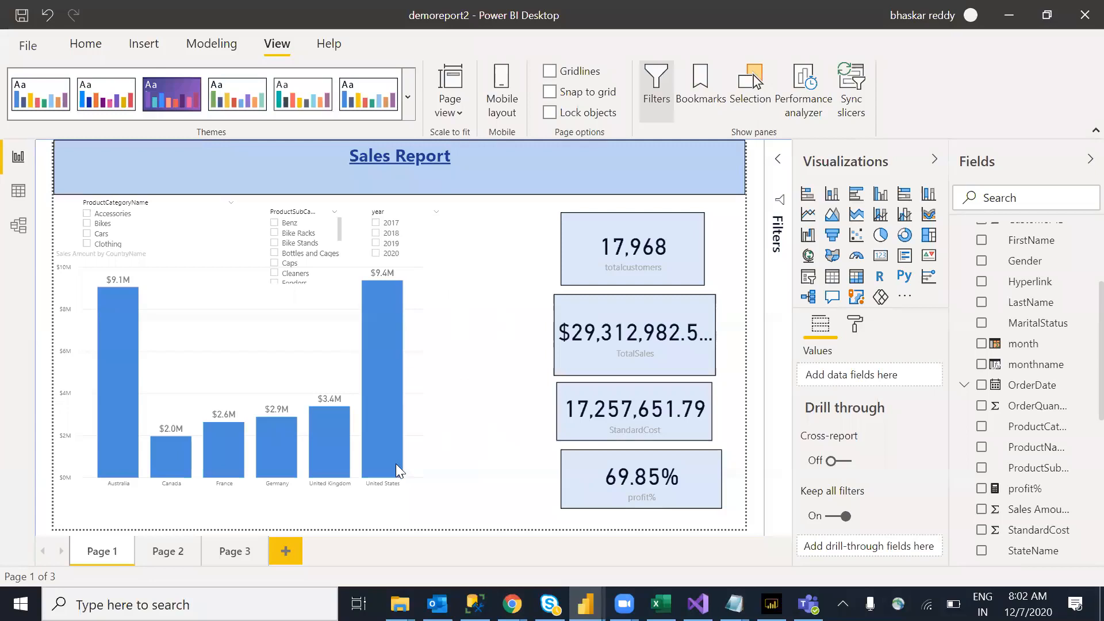
View Page 3 and Page 2, and examine the OrderDate slicer's end-date calendar and its additional options
{"action": "left_click", "coordinate": [166, 556]}
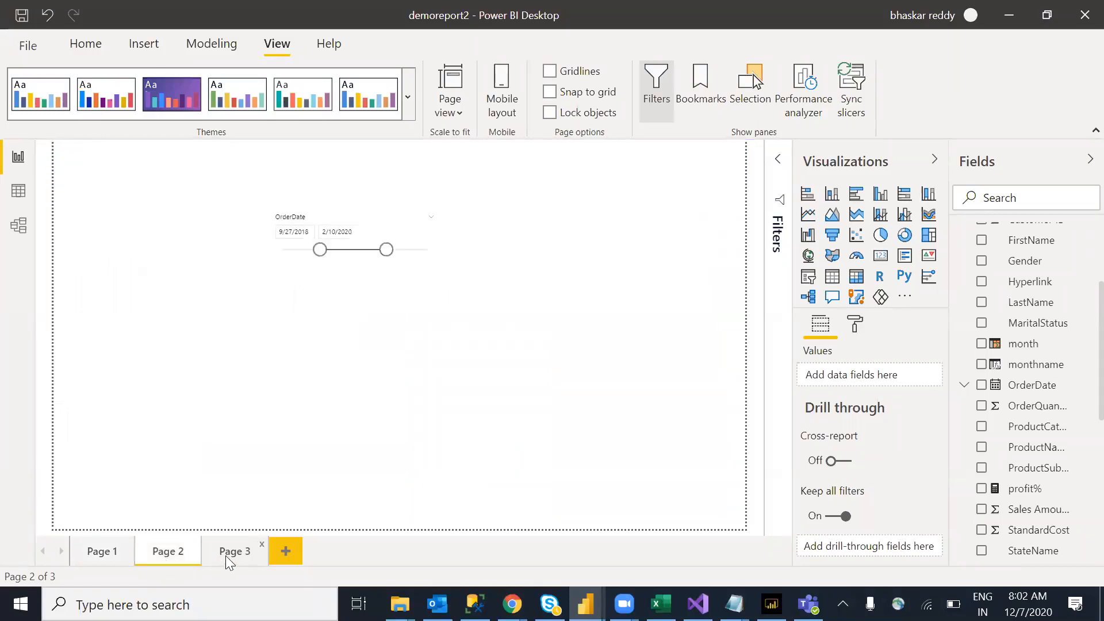
{"action": "left_click", "coordinate": [227, 556]}
{"action": "left_click", "coordinate": [161, 557]}
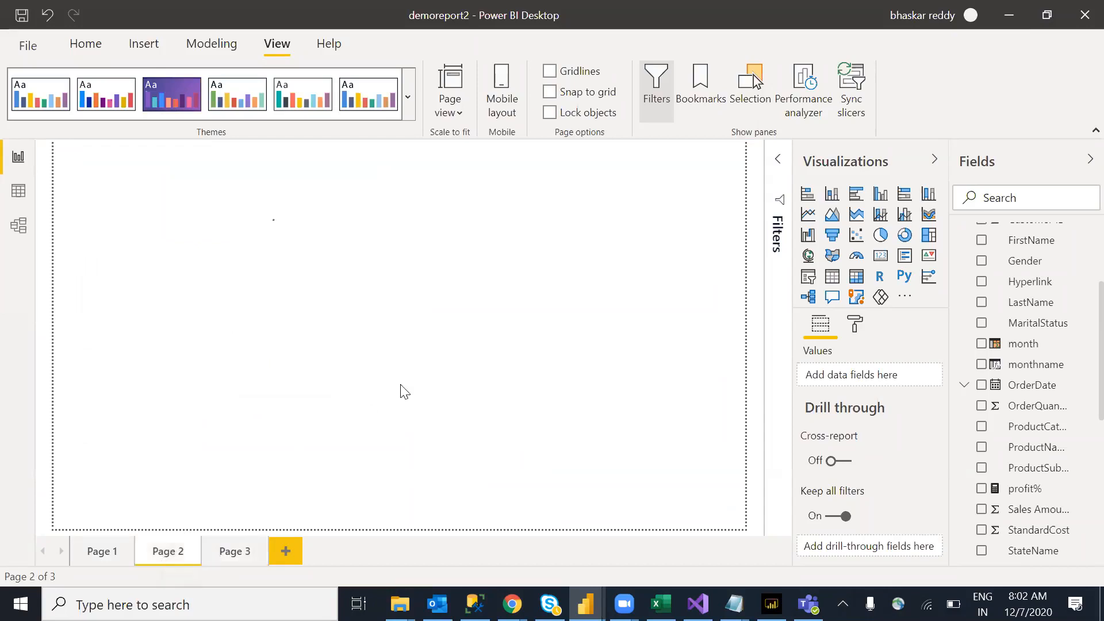
{"action": "left_click", "coordinate": [356, 229]}
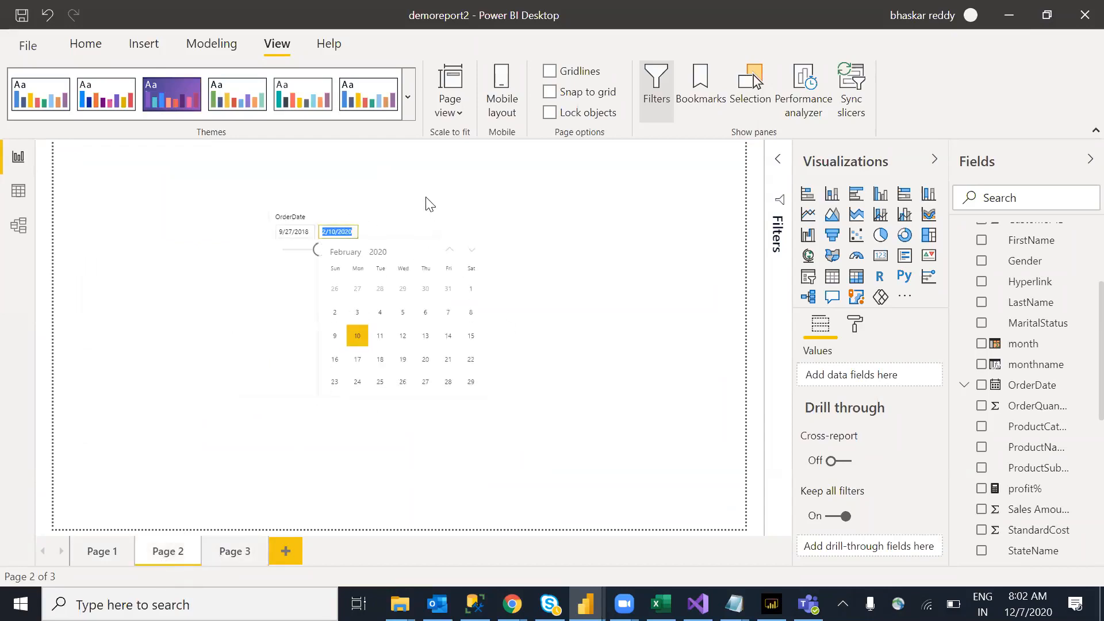
{"action": "left_click", "coordinate": [309, 280]}
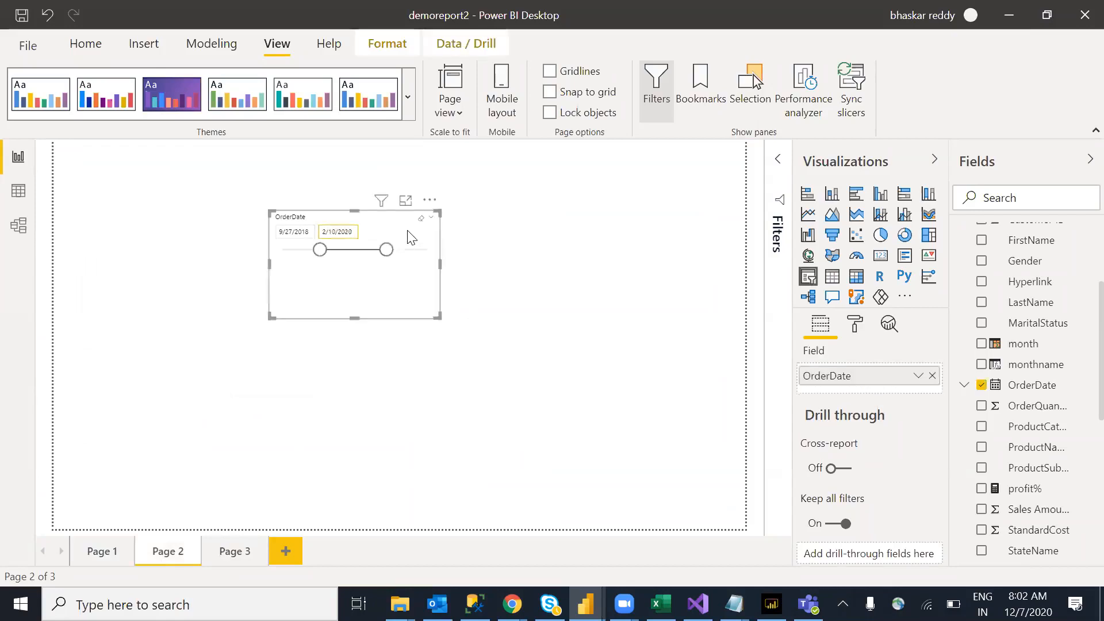
{"action": "left_click", "coordinate": [430, 201]}
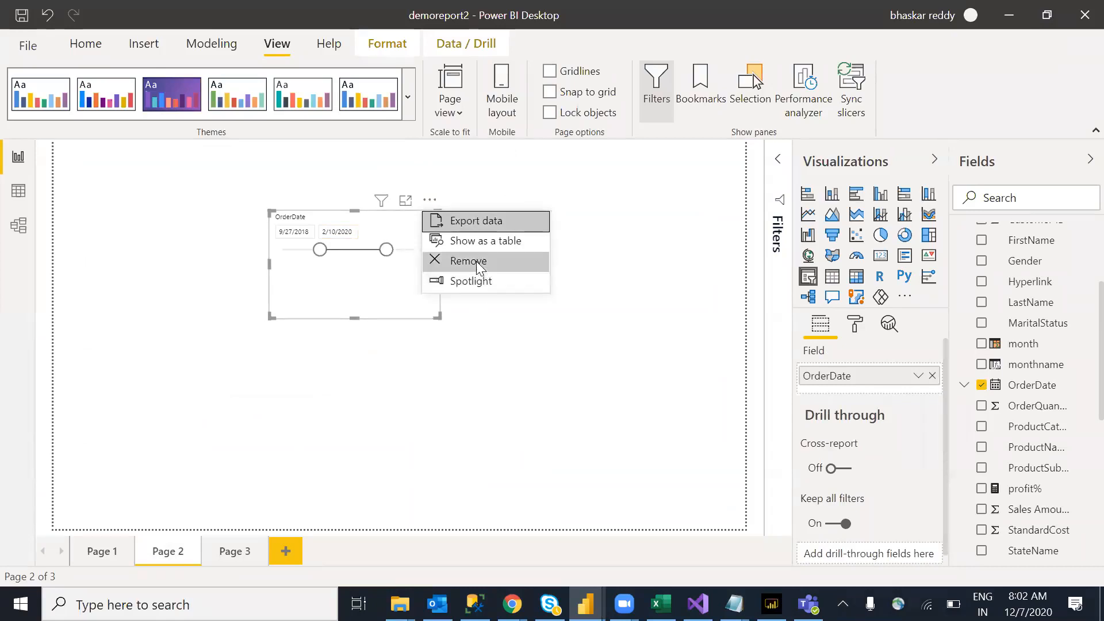
{"action": "left_click", "coordinate": [295, 369]}
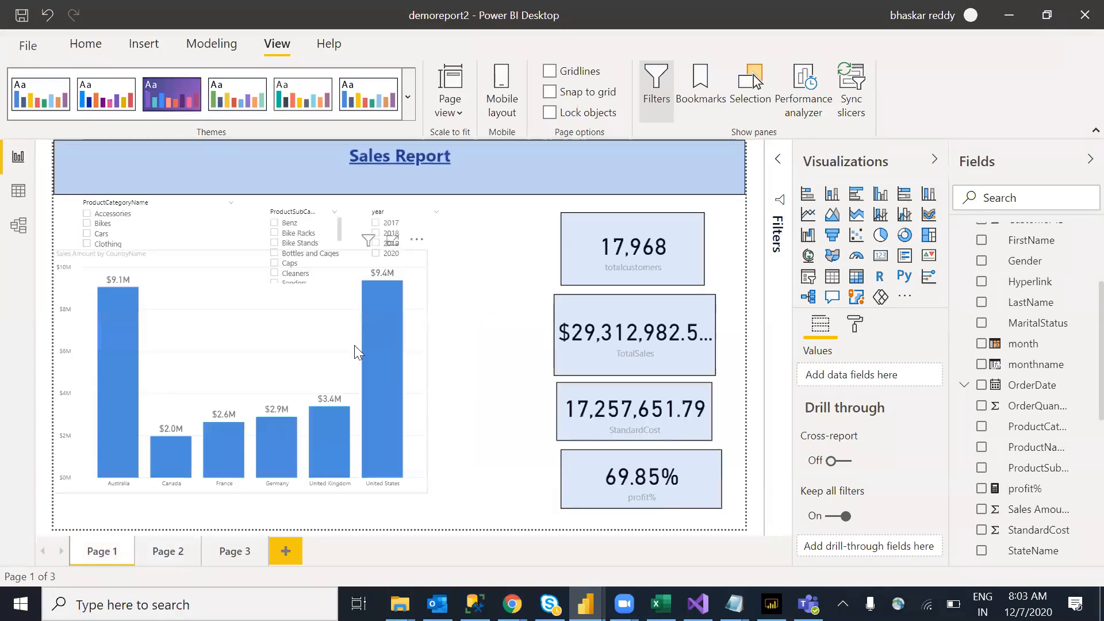
Examine the formatting options of the Sales Amount by CountryName column chart, including its X axis settings
{"action": "left_click", "coordinate": [323, 348]}
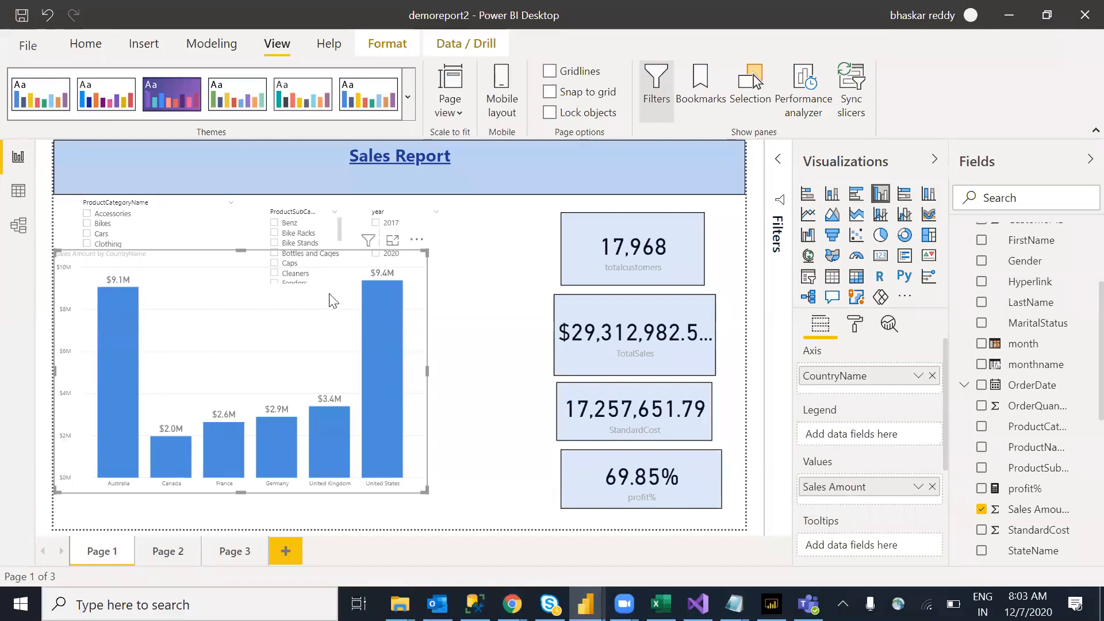
{"action": "mouse_move", "coordinate": [376, 348]}
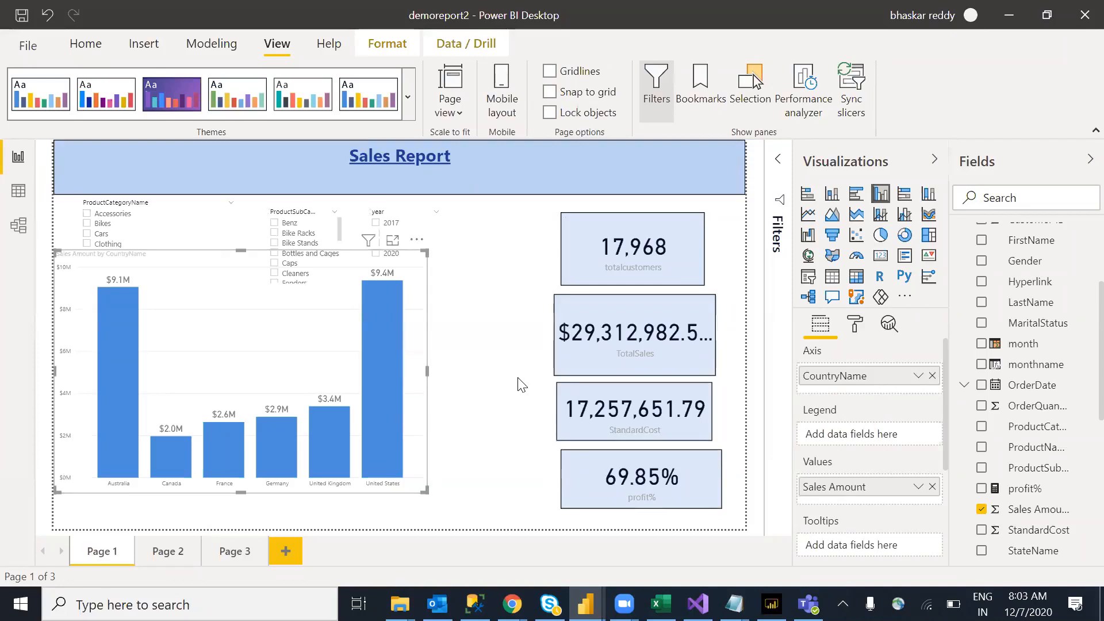
{"action": "left_click", "coordinate": [855, 324]}
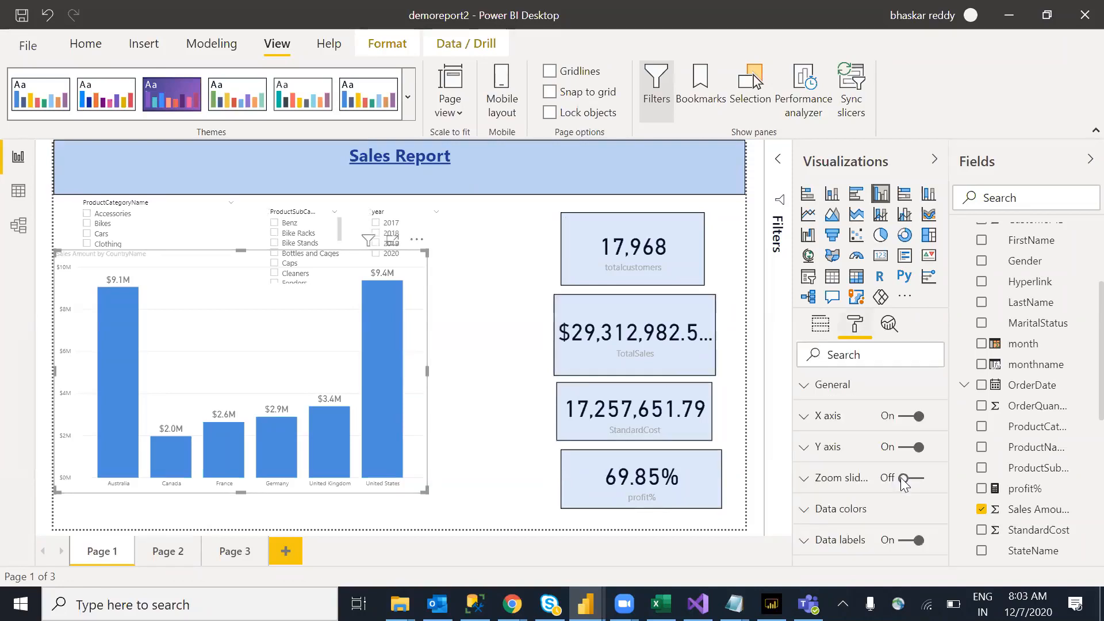
{"action": "scroll", "coordinate": [944, 402], "scroll_direction": "down", "scroll_amount": 4}
{"action": "scroll", "coordinate": [942, 477], "scroll_direction": "up", "scroll_amount": 3}
{"action": "scroll", "coordinate": [944, 398], "scroll_direction": "up", "scroll_amount": 2}
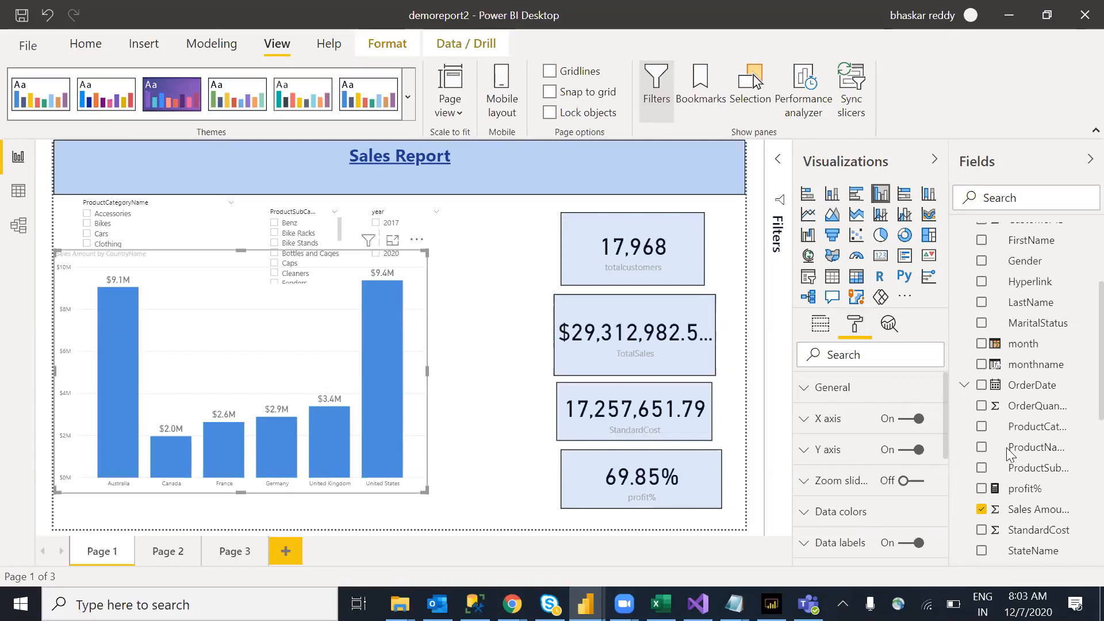
{"action": "left_click", "coordinate": [812, 433]}
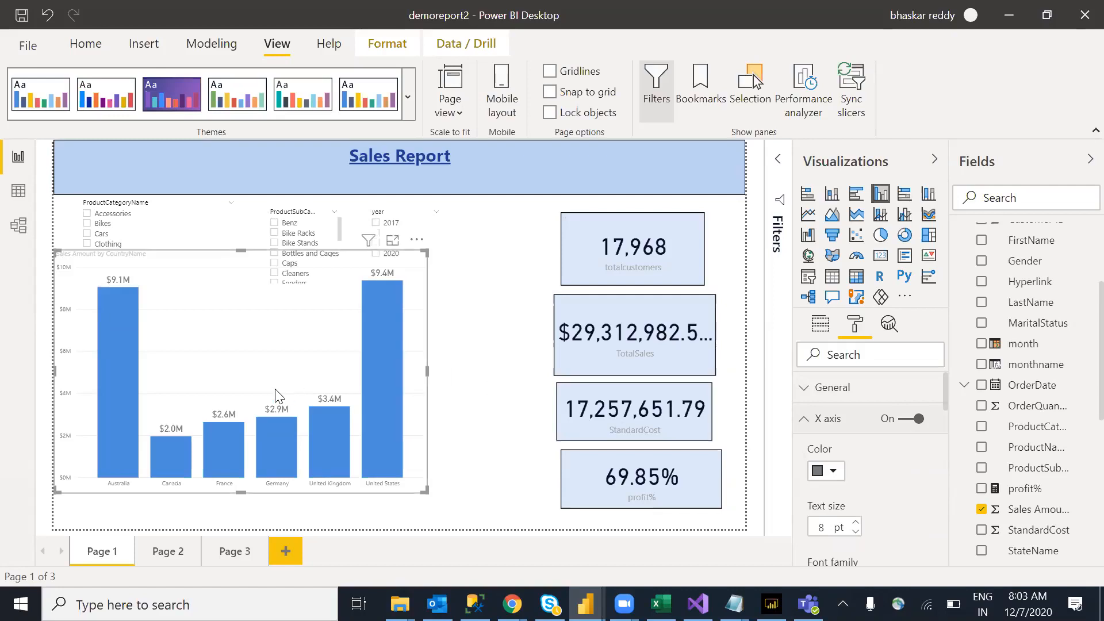
{"action": "left_click", "coordinate": [809, 430]}
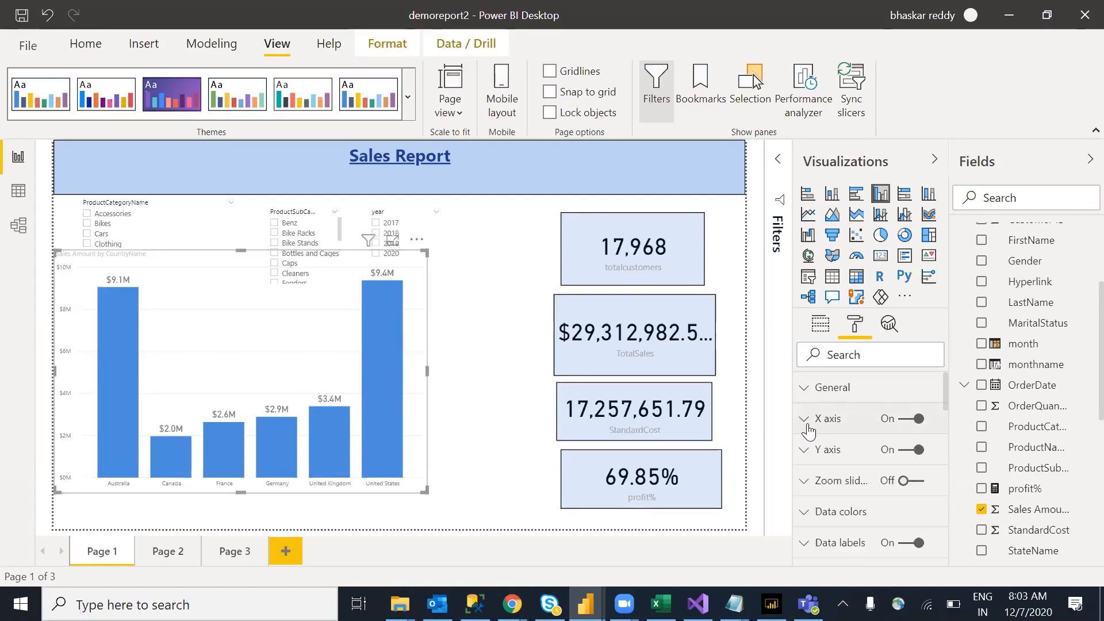
Filter the report to Accessories with the ProductCategoryName slicer and examine the slicer's selection controls
{"action": "left_click", "coordinate": [164, 217]}
{"action": "left_click", "coordinate": [124, 214]}
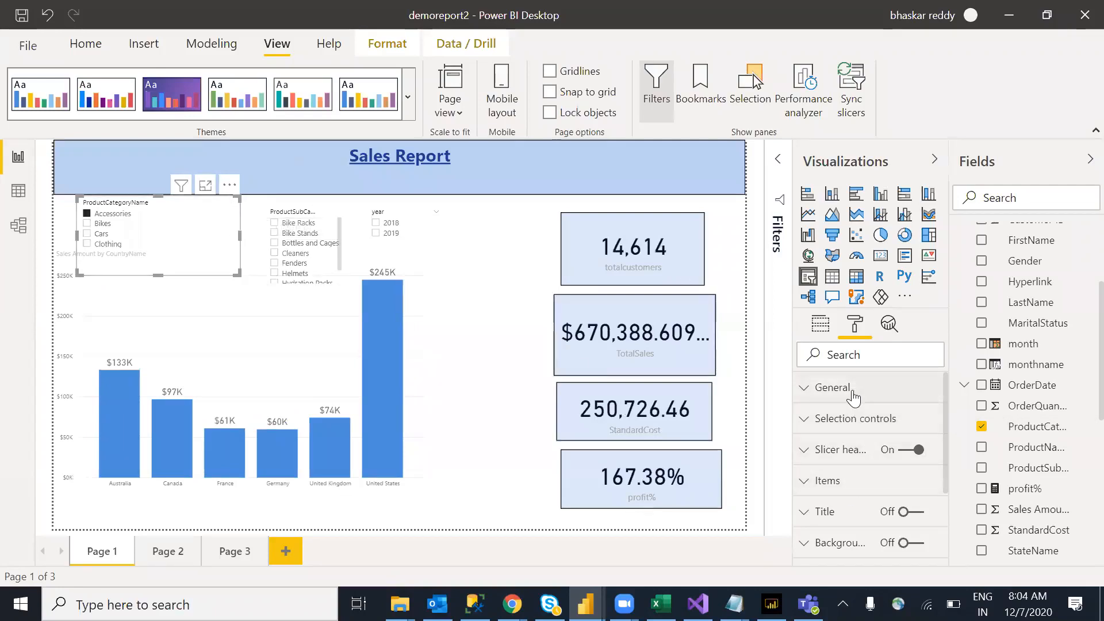
{"action": "left_click", "coordinate": [804, 430]}
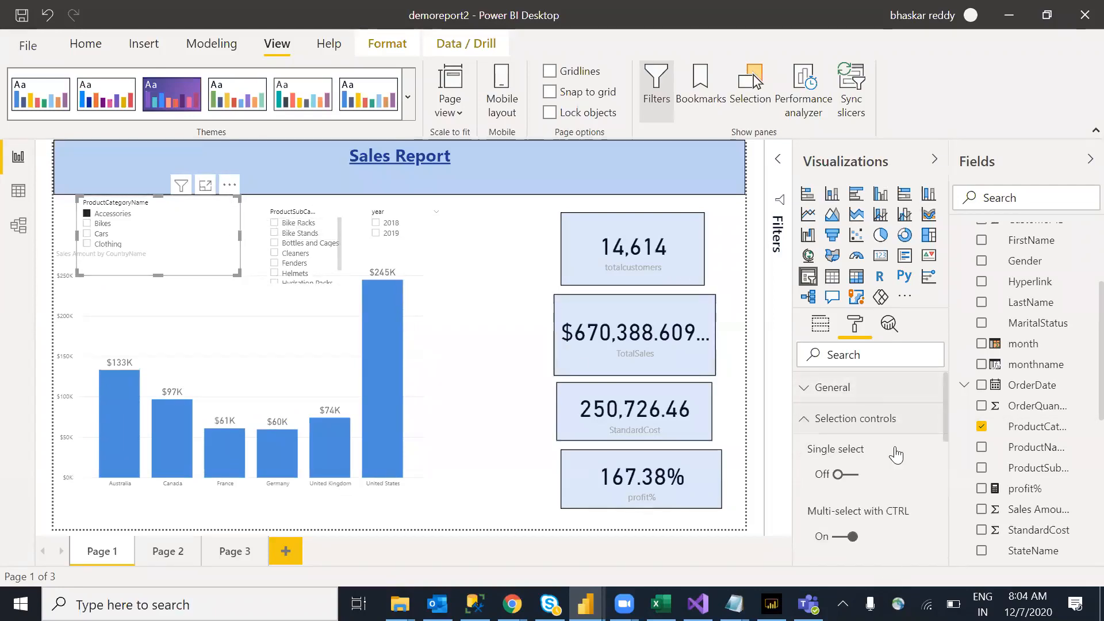
{"action": "left_click", "coordinate": [806, 430]}
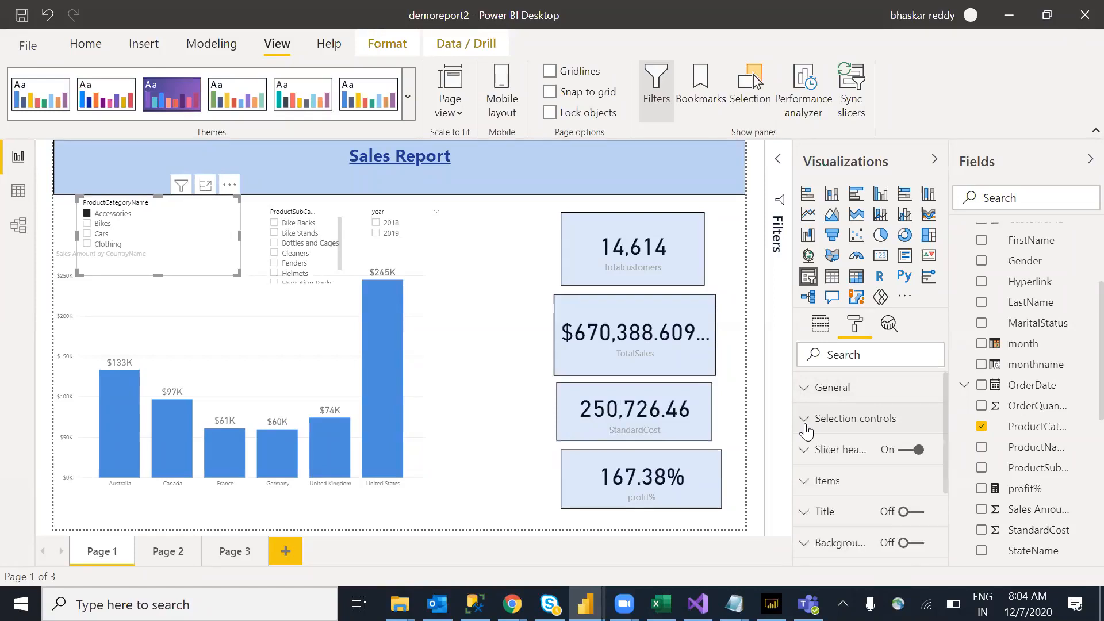
Change the ProductCategoryName slicer to Dropdown and look through its formatting options
{"action": "left_click", "coordinate": [230, 205]}
{"action": "left_click", "coordinate": [247, 234]}
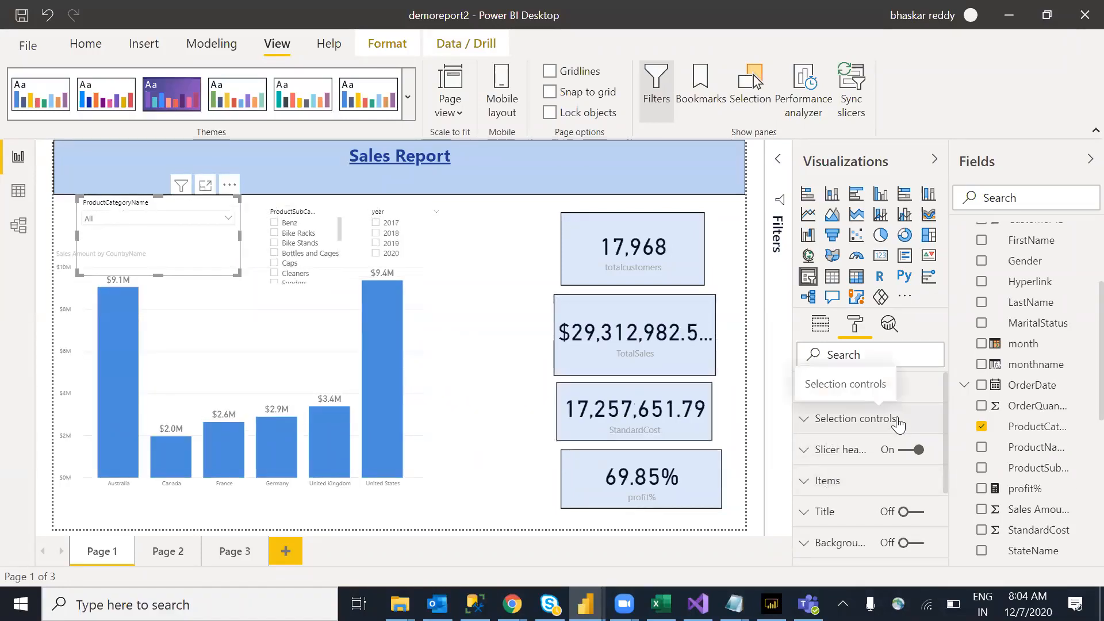
{"action": "mouse_move", "coordinate": [946, 408]}
{"action": "left_mouse_down"}
{"action": "mouse_move", "coordinate": [945, 513]}
{"action": "mouse_move", "coordinate": [948, 387]}
{"action": "left_mouse_up"}
{"action": "left_click_drag", "start_coordinate": [943, 432], "coordinate": [943, 538]}
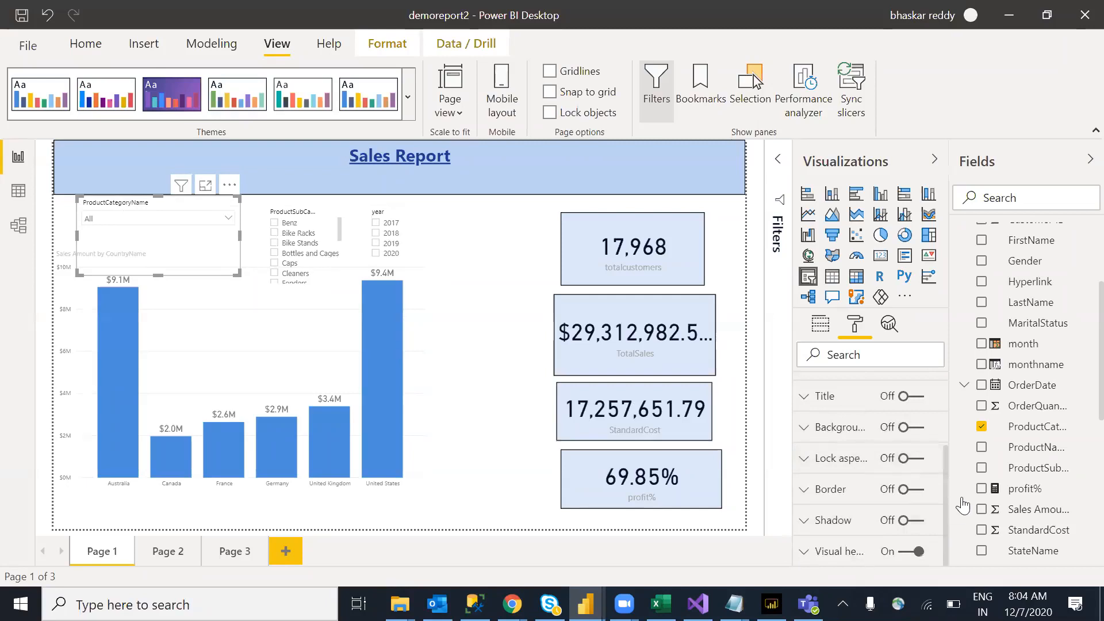
{"action": "left_click_drag", "start_coordinate": [945, 482], "coordinate": [944, 382]}
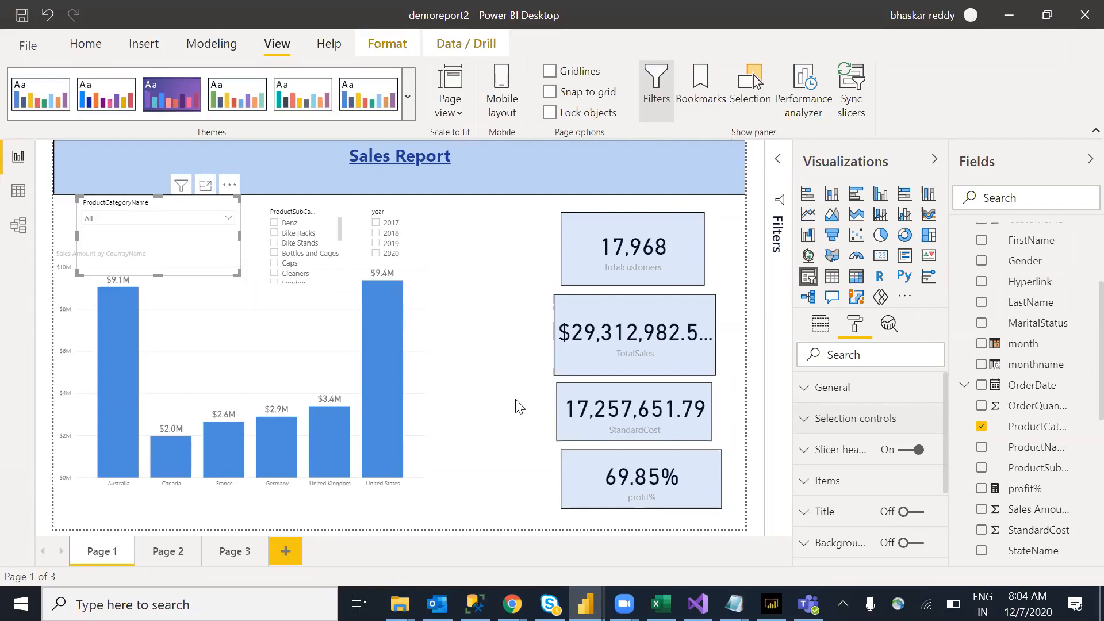
Add an empty table visual on Page 2, move it away from the page corner and enlarge it
{"action": "left_click", "coordinate": [161, 555]}
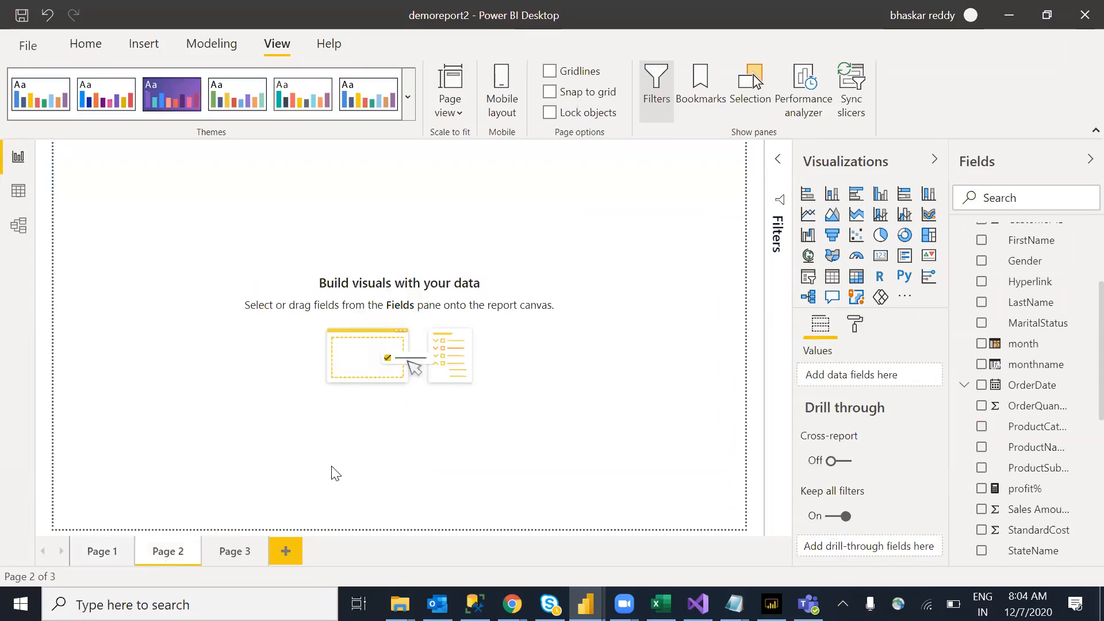
{"action": "left_click", "coordinate": [833, 280]}
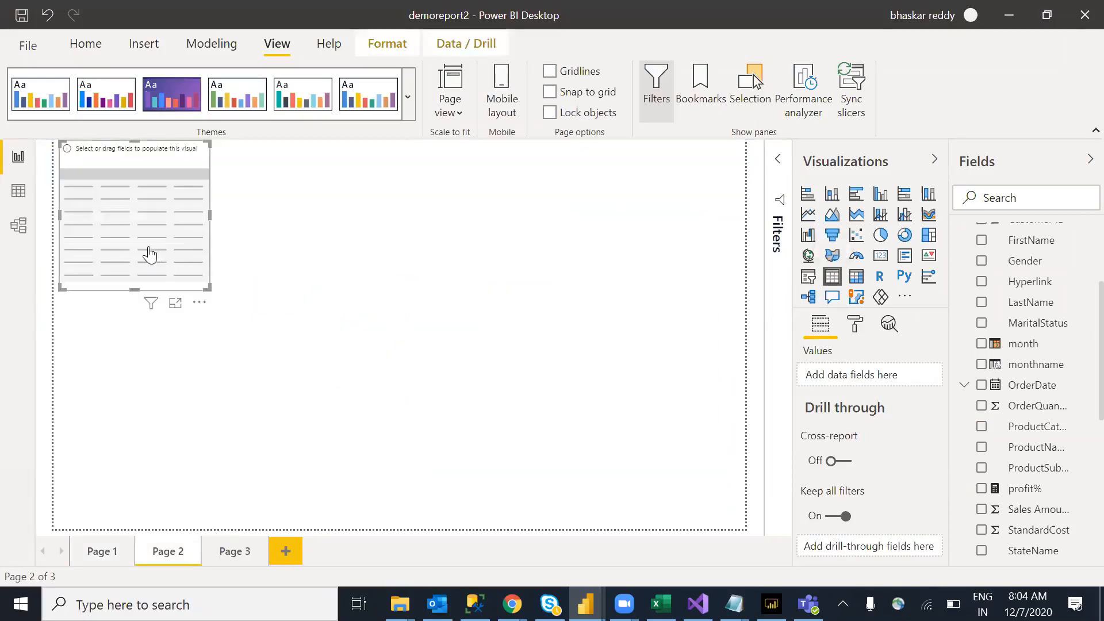
{"action": "left_click_drag", "start_coordinate": [196, 303], "coordinate": [276, 331]}
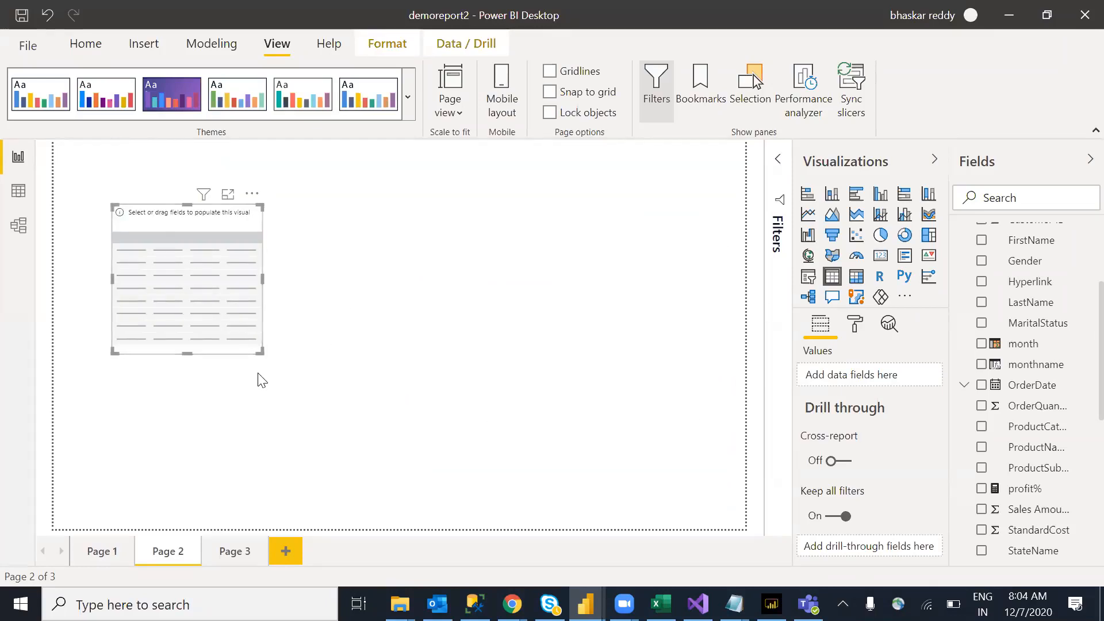
{"action": "left_click_drag", "start_coordinate": [260, 352], "coordinate": [436, 414]}
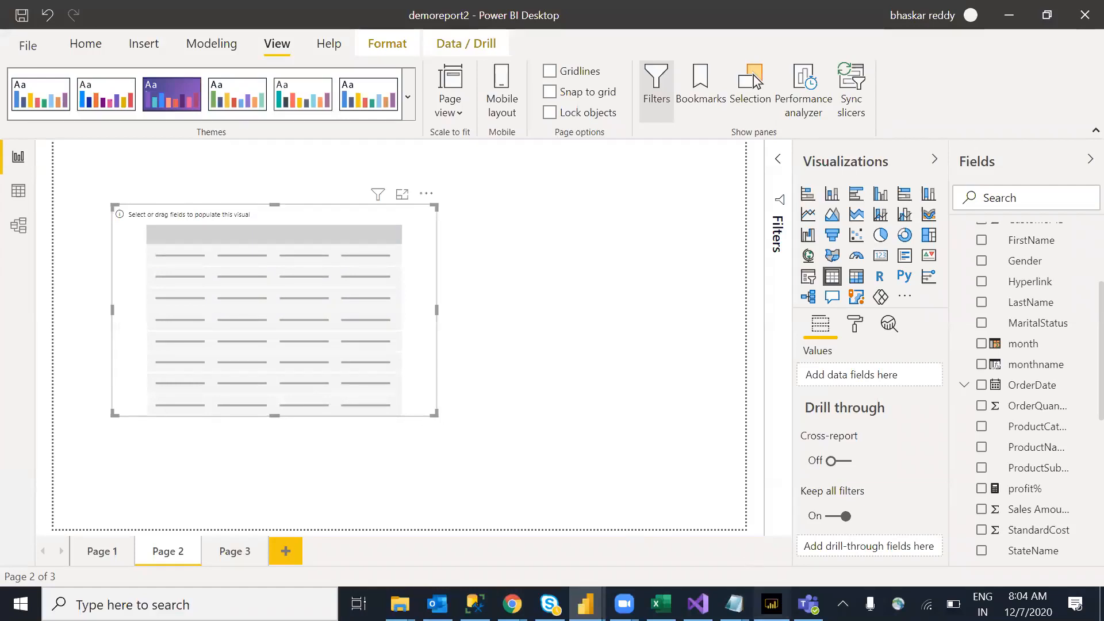
Switch to the Trade volumes and Automations report to examine its Trade Volume by Entity table, and return to demoreport2
{"action": "left_click", "coordinate": [771, 604]}
{"action": "left_click", "coordinate": [561, 389]}
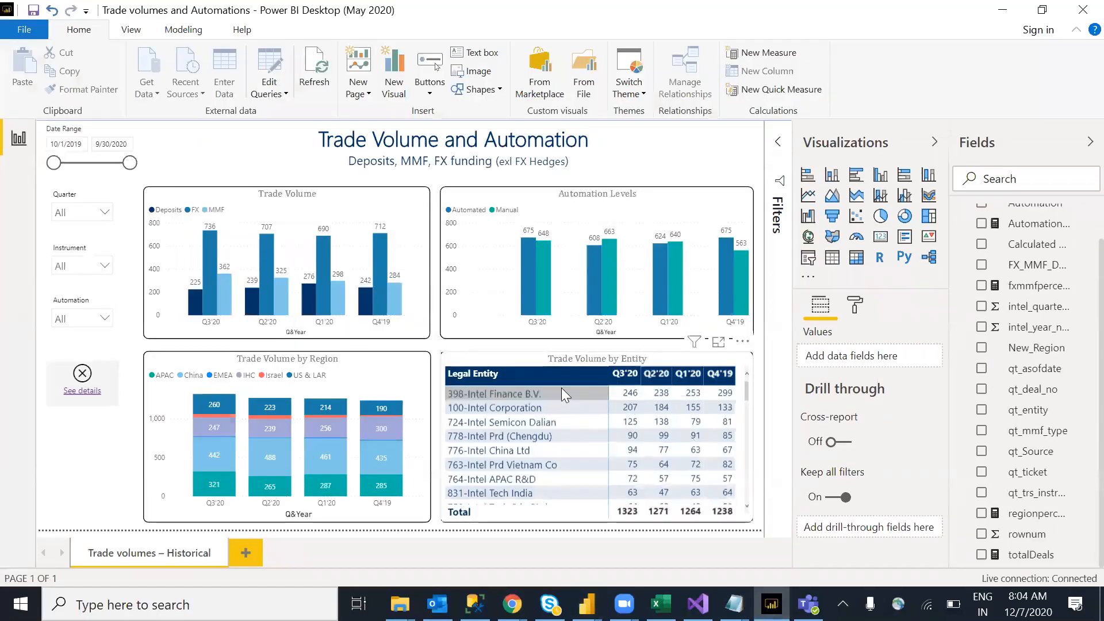
{"action": "key", "text": "alt+Tab"}
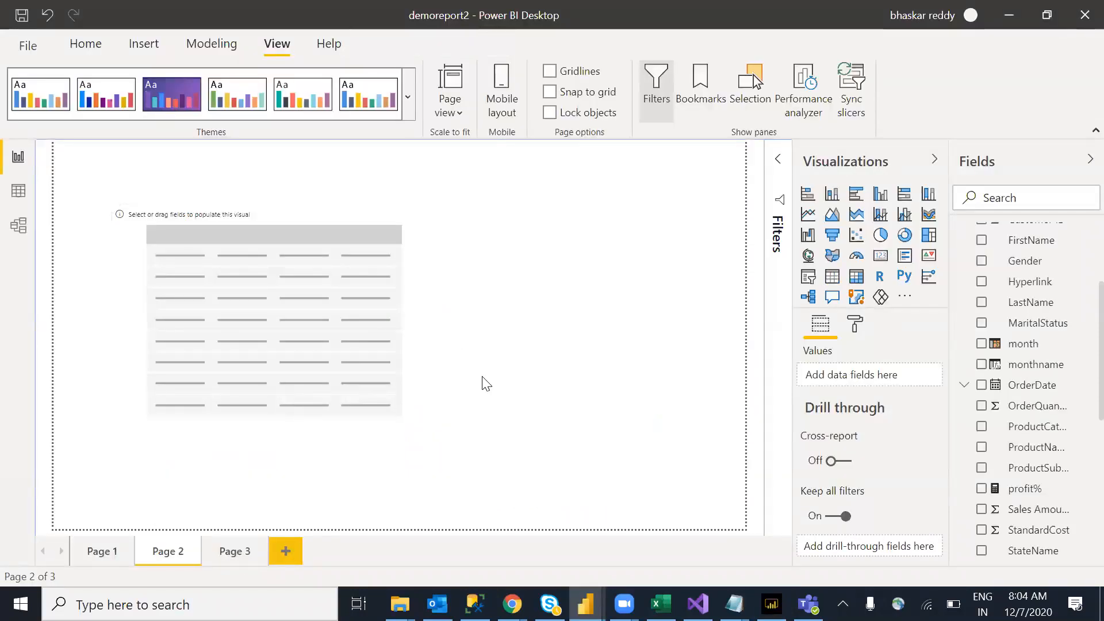
Fill the Page 2 table with ProductCategoryName, ProductSubCategoryName, TotalSales and profit%, and resize it to about 512 by 364
{"action": "left_click", "coordinate": [307, 311]}
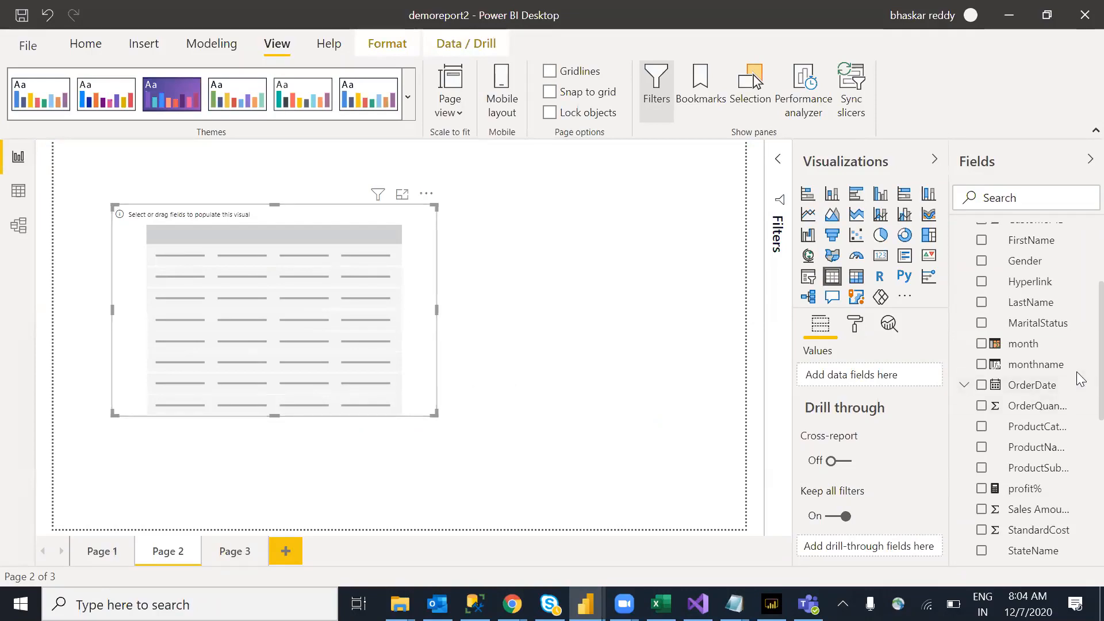
{"action": "left_click_drag", "start_coordinate": [631, 388], "coordinate": [365, 350]}
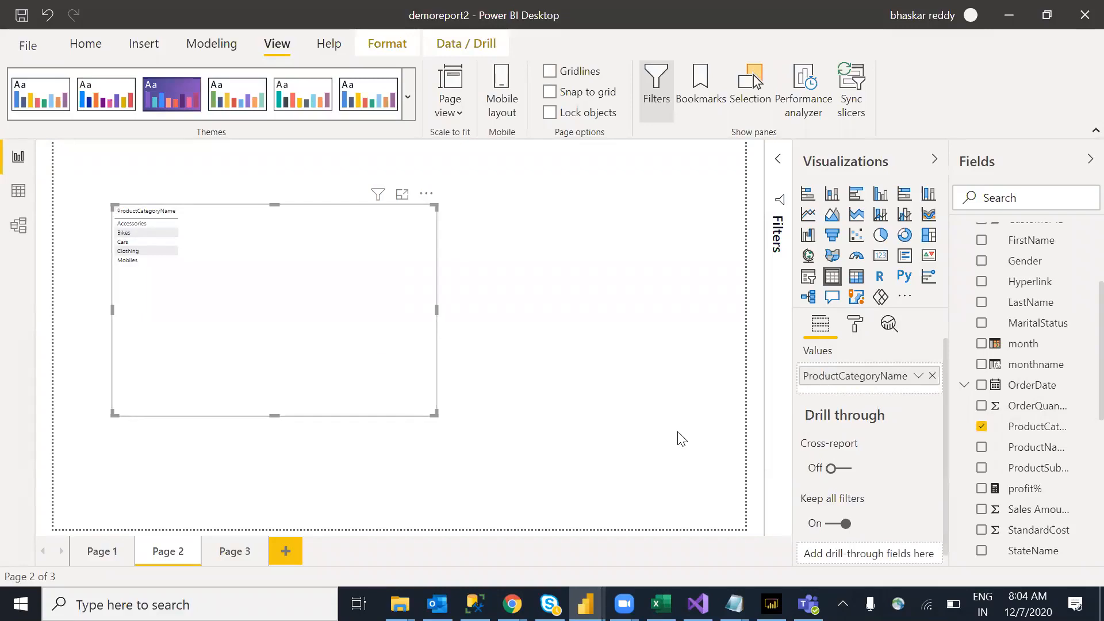
{"action": "left_click_drag", "start_coordinate": [1067, 474], "coordinate": [357, 341]}
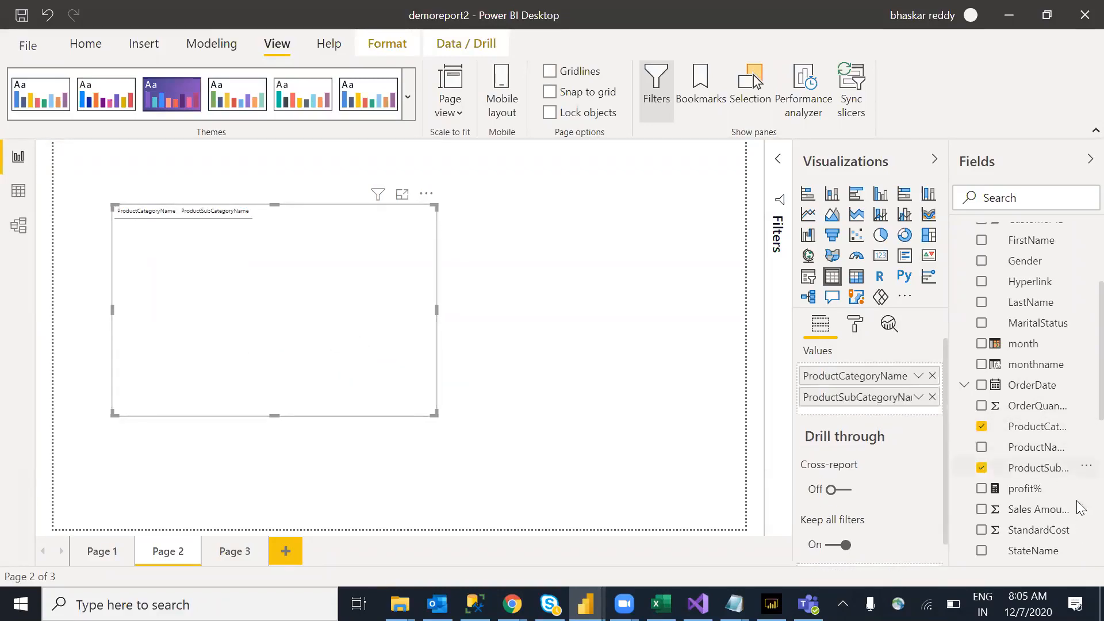
{"action": "scroll", "coordinate": [1077, 434], "scroll_direction": "down", "scroll_amount": 5}
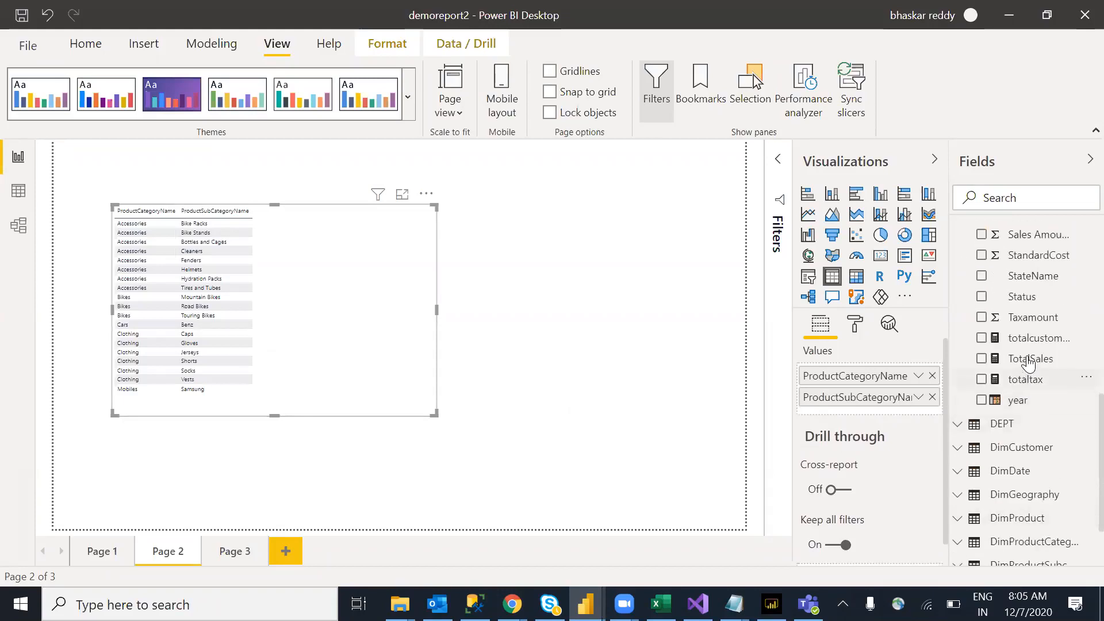
{"action": "left_click_drag", "start_coordinate": [1054, 359], "coordinate": [358, 352]}
{"action": "scroll", "coordinate": [1079, 327], "scroll_direction": "up", "scroll_amount": 6}
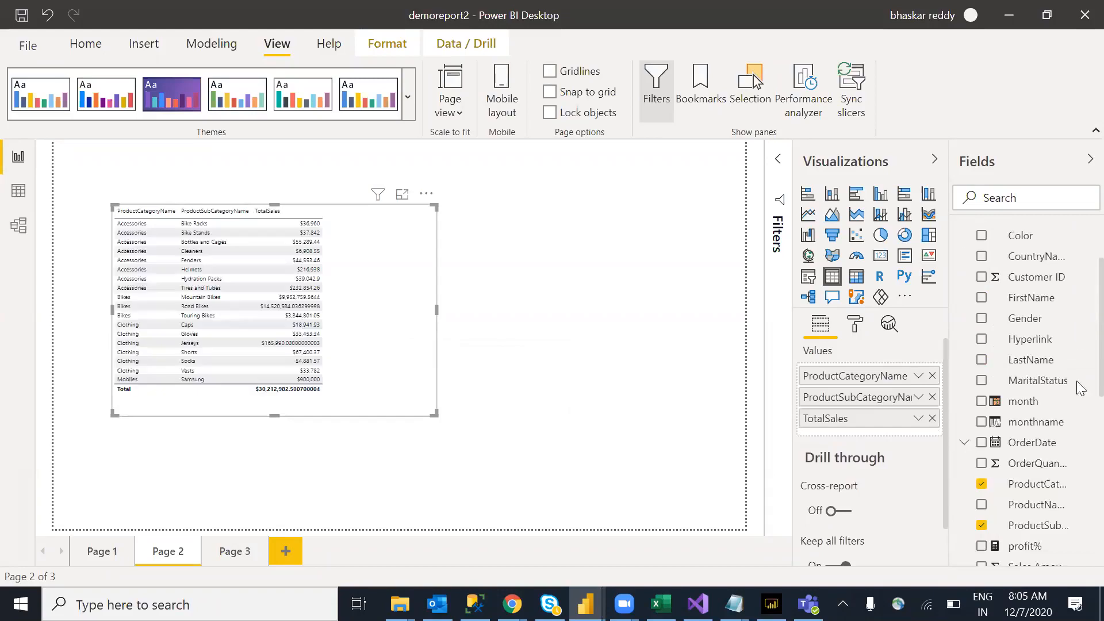
{"action": "left_click_drag", "start_coordinate": [1054, 561], "coordinate": [375, 364]}
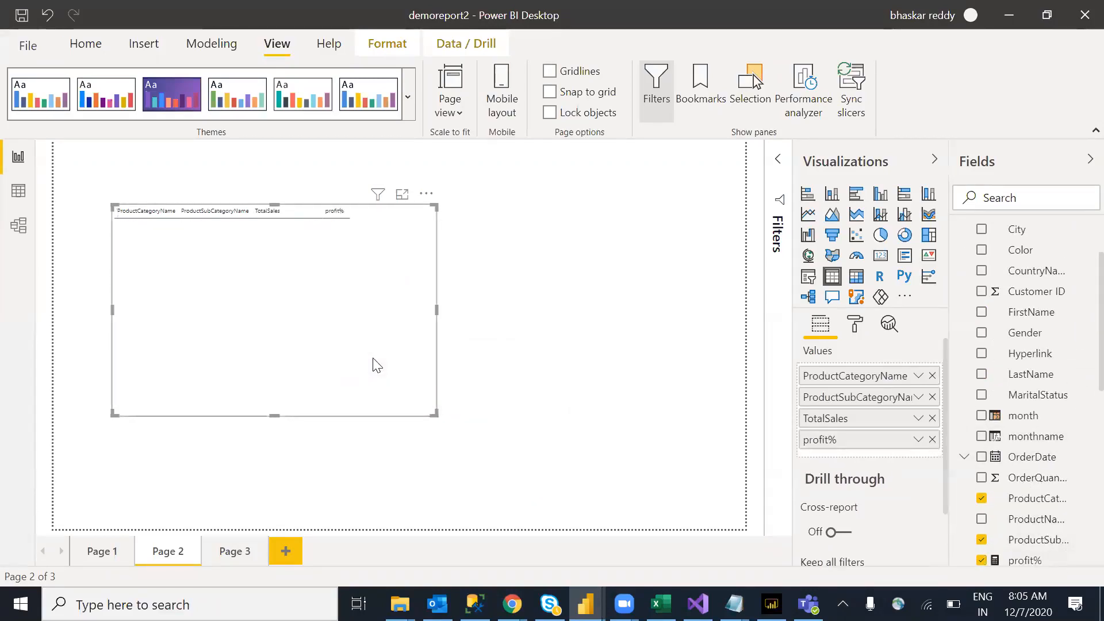
{"action": "mouse_move", "coordinate": [436, 414]}
{"action": "left_mouse_down"}
{"action": "mouse_move", "coordinate": [386, 398]}
{"action": "mouse_move", "coordinate": [420, 415]}
{"action": "left_mouse_up"}
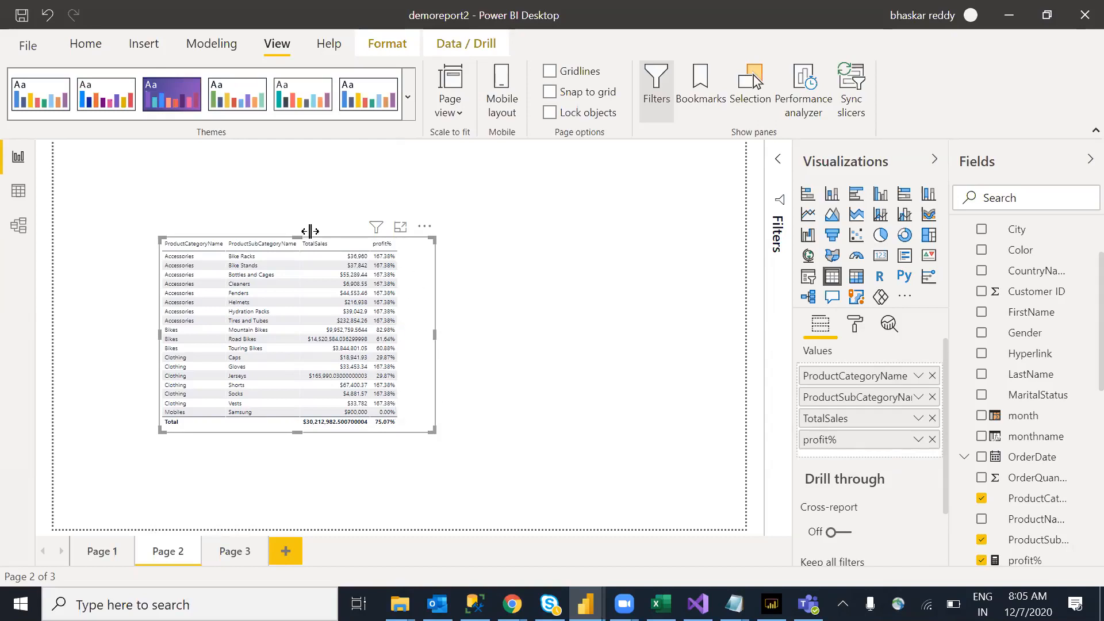
Try Maintain layer order on and off in the table's General formatting, leaving it off
{"action": "left_click", "coordinate": [854, 327]}
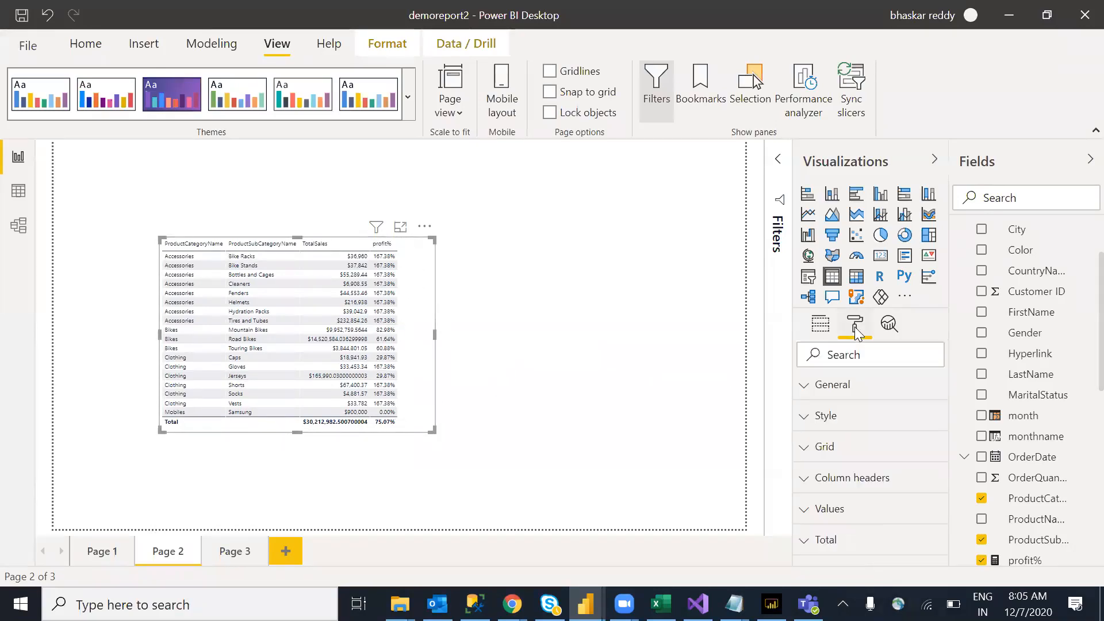
{"action": "left_click", "coordinate": [830, 392]}
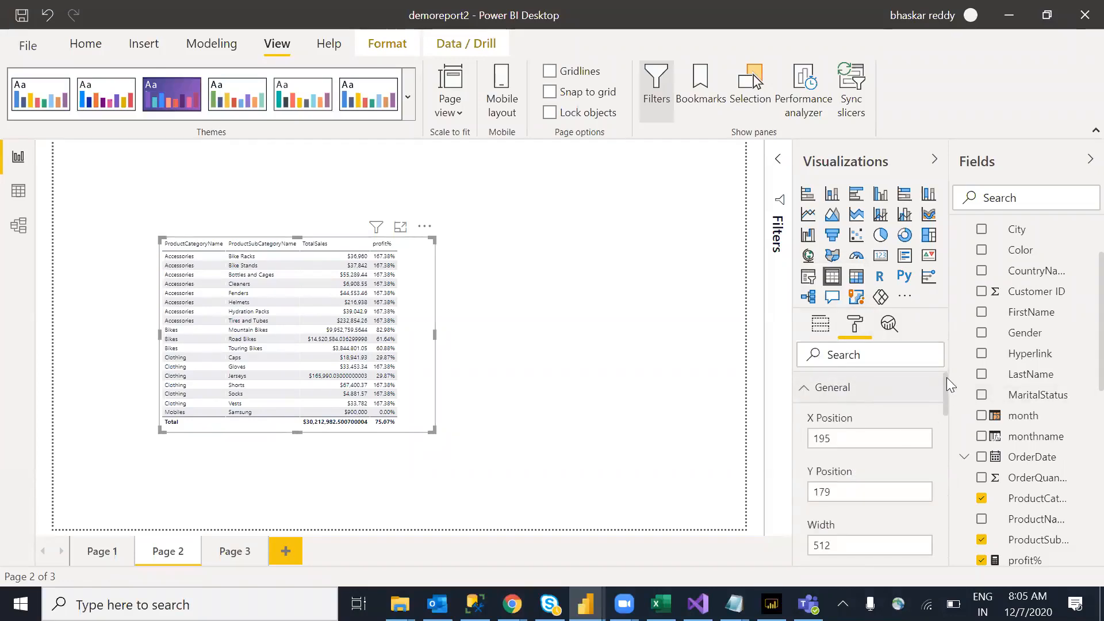
{"action": "scroll", "coordinate": [948, 385], "scroll_direction": "down", "scroll_amount": 5}
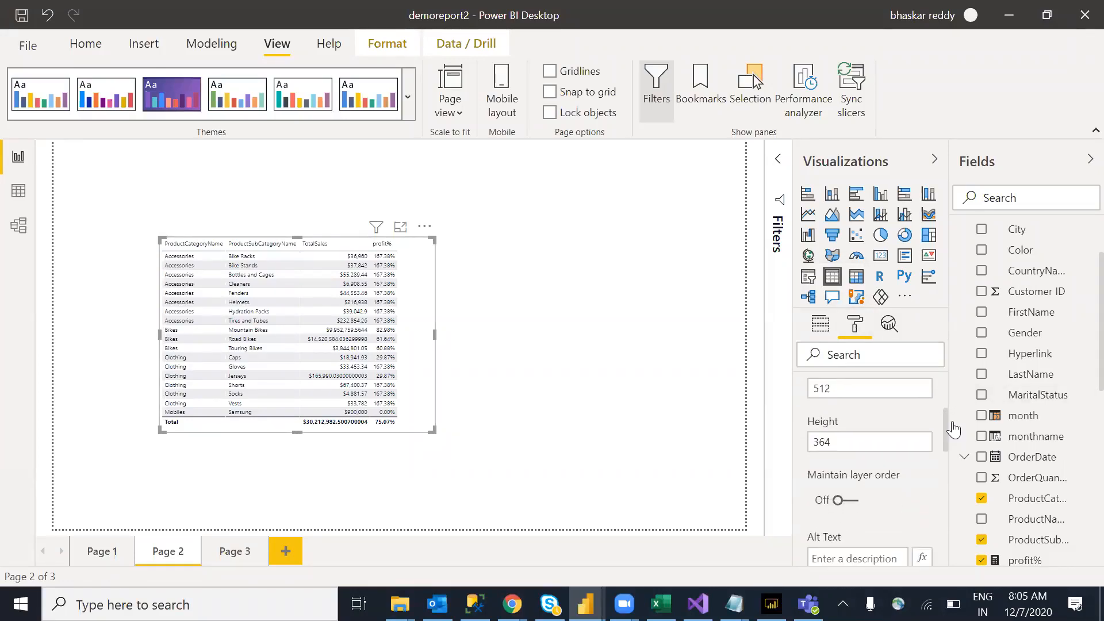
{"action": "left_click", "coordinate": [854, 473]}
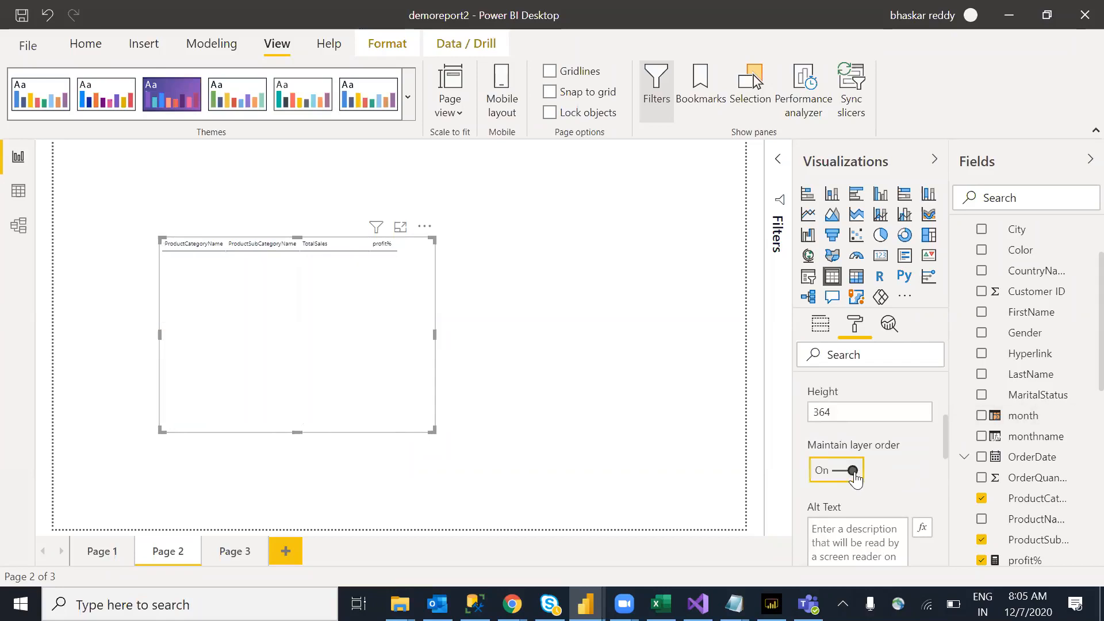
{"action": "left_click", "coordinate": [841, 472]}
{"action": "left_click", "coordinate": [841, 471]}
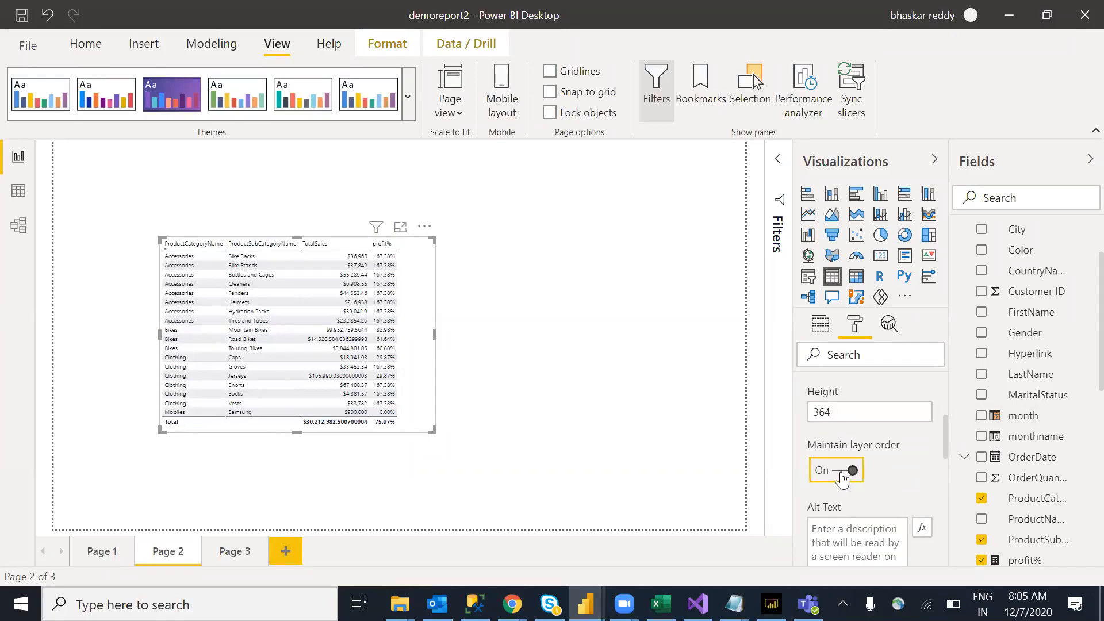
{"action": "left_click", "coordinate": [848, 475]}
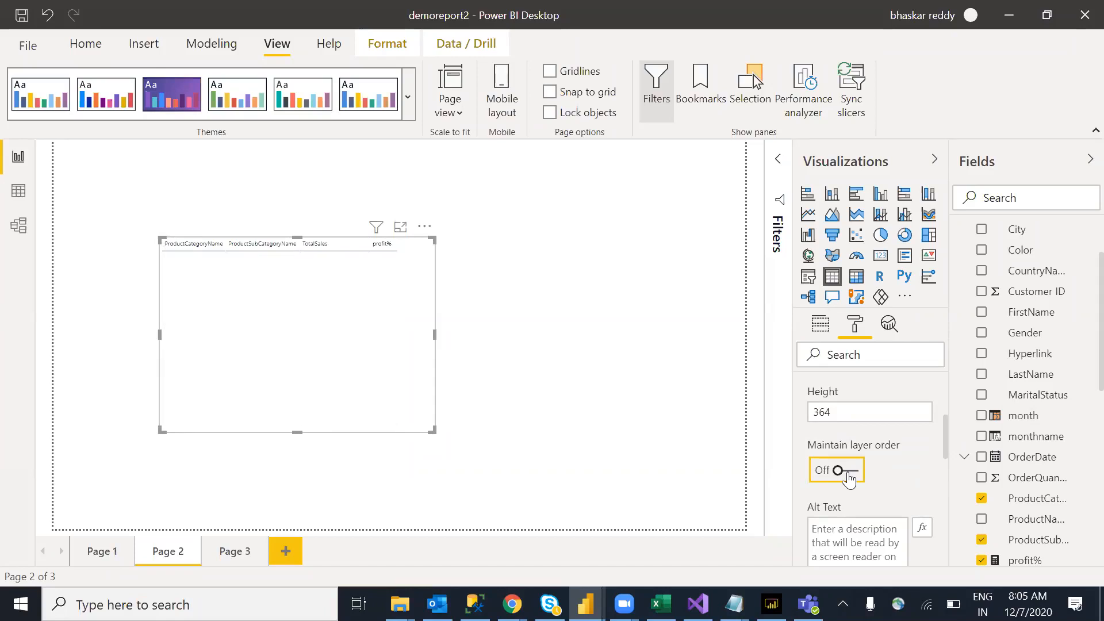
{"action": "left_click", "coordinate": [855, 477]}
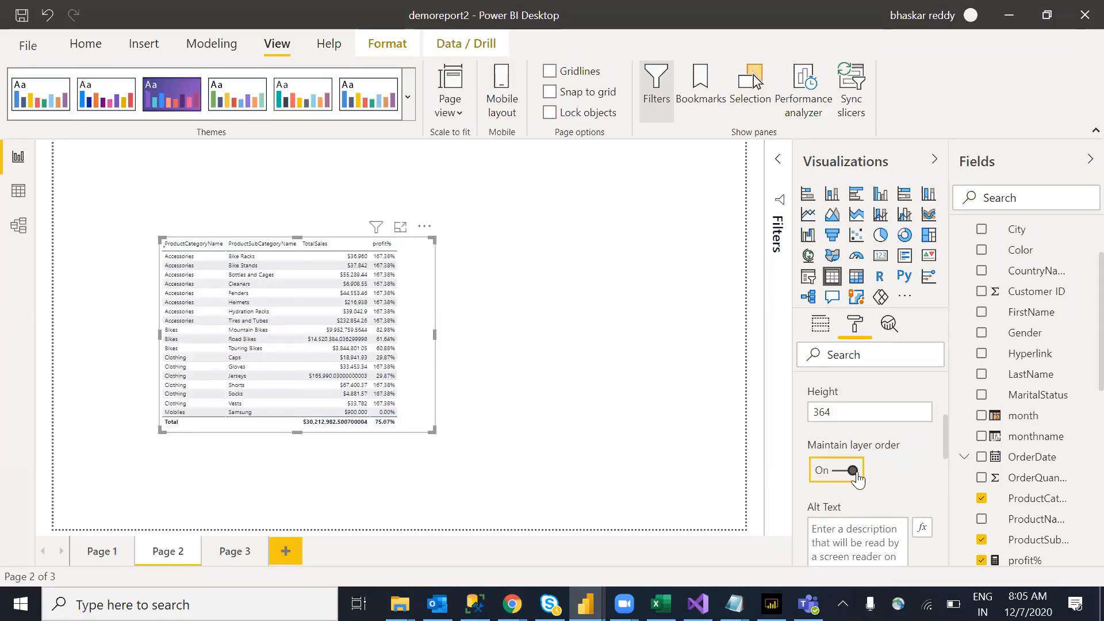
{"action": "left_click", "coordinate": [830, 472]}
{"action": "left_click_drag", "start_coordinate": [944, 442], "coordinate": [945, 401]}
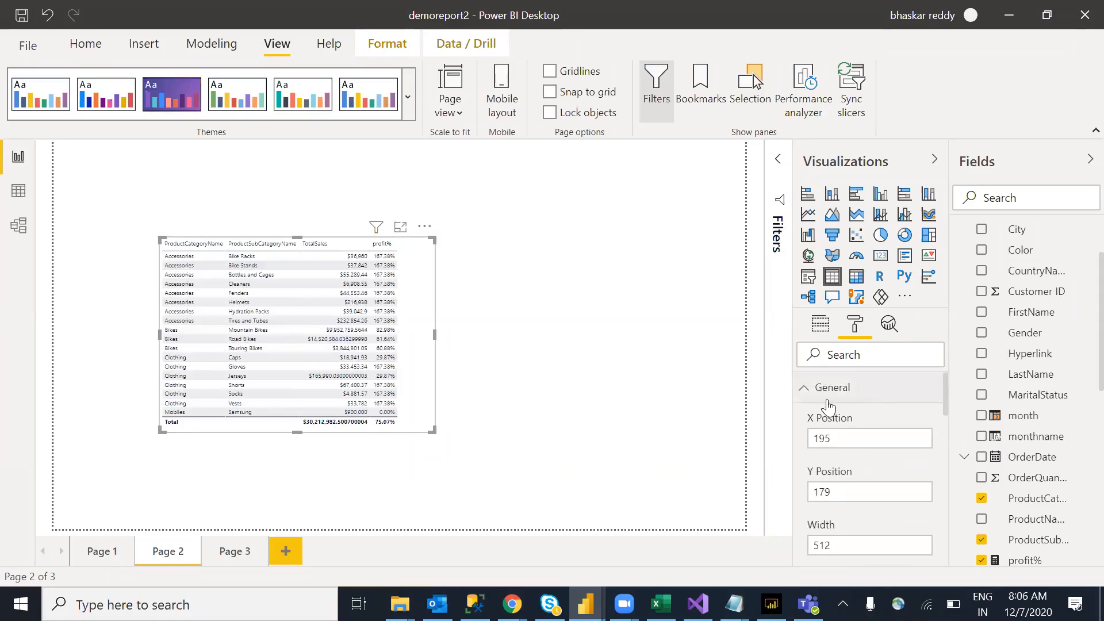
Try the None, Minimal and Alternating rows styles on the Page 2 product sales table
{"action": "left_click", "coordinate": [819, 402]}
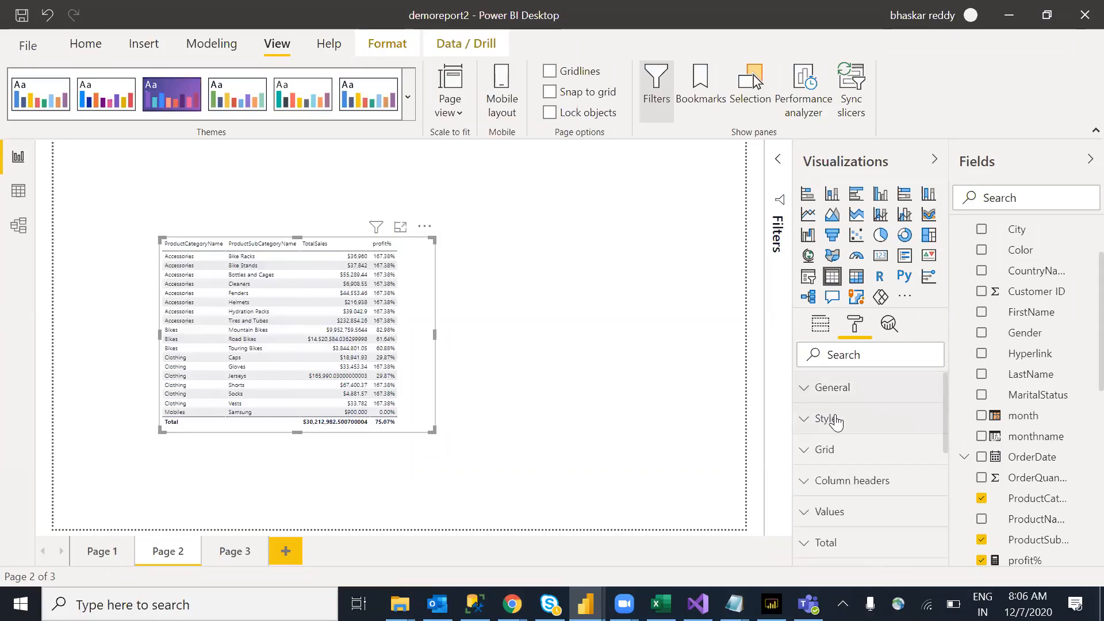
{"action": "left_click", "coordinate": [834, 419]}
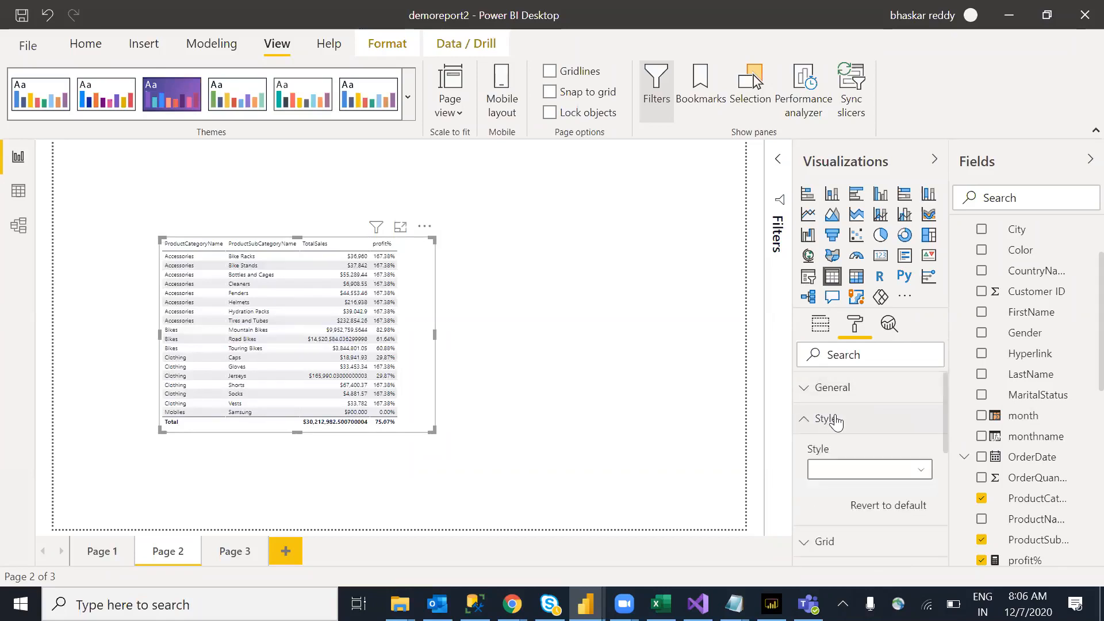
{"action": "left_click", "coordinate": [901, 482]}
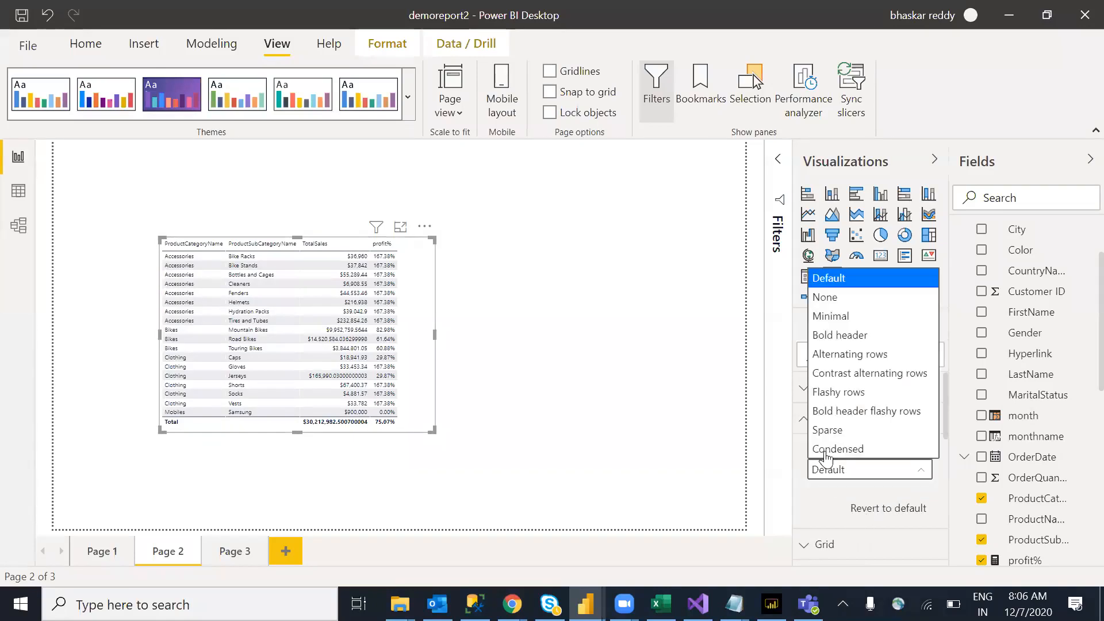
{"action": "left_click", "coordinate": [835, 298]}
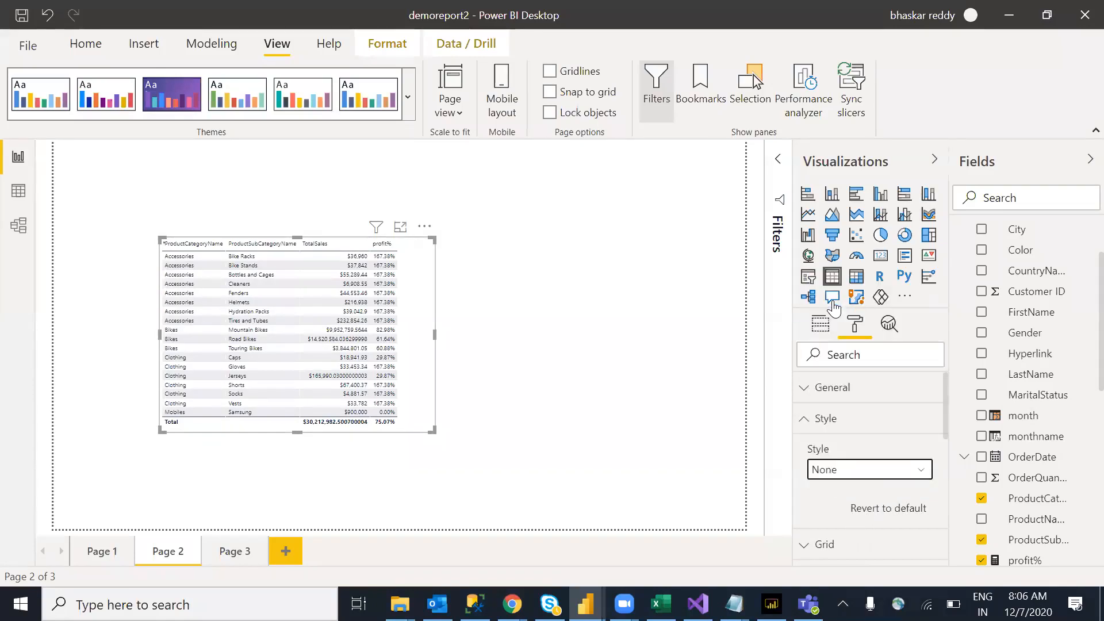
{"action": "left_click", "coordinate": [878, 476]}
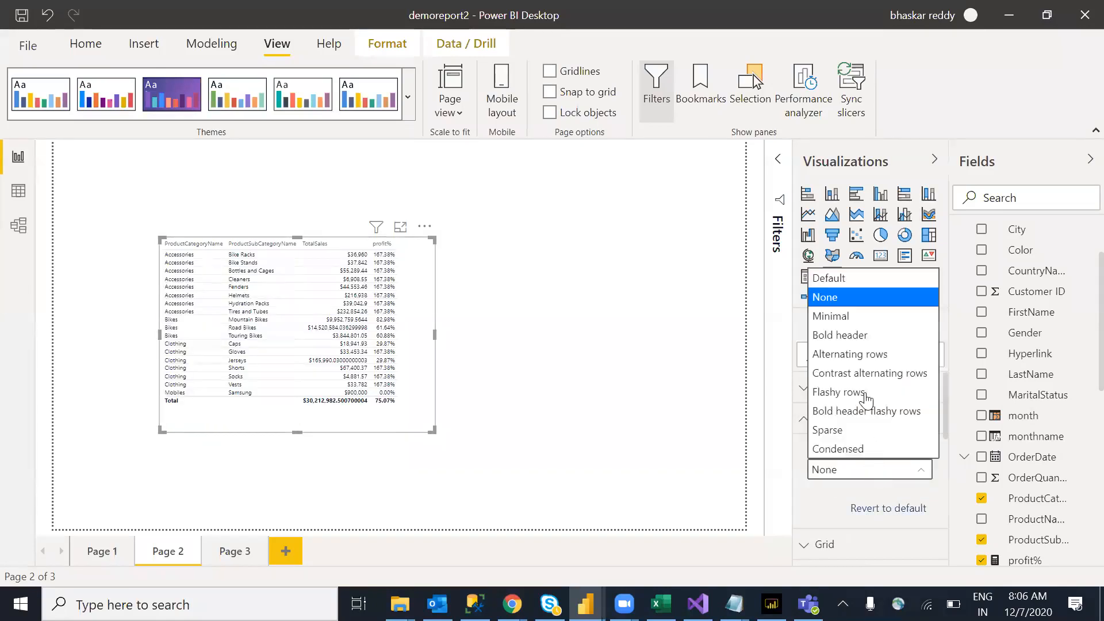
{"action": "left_click", "coordinate": [837, 314]}
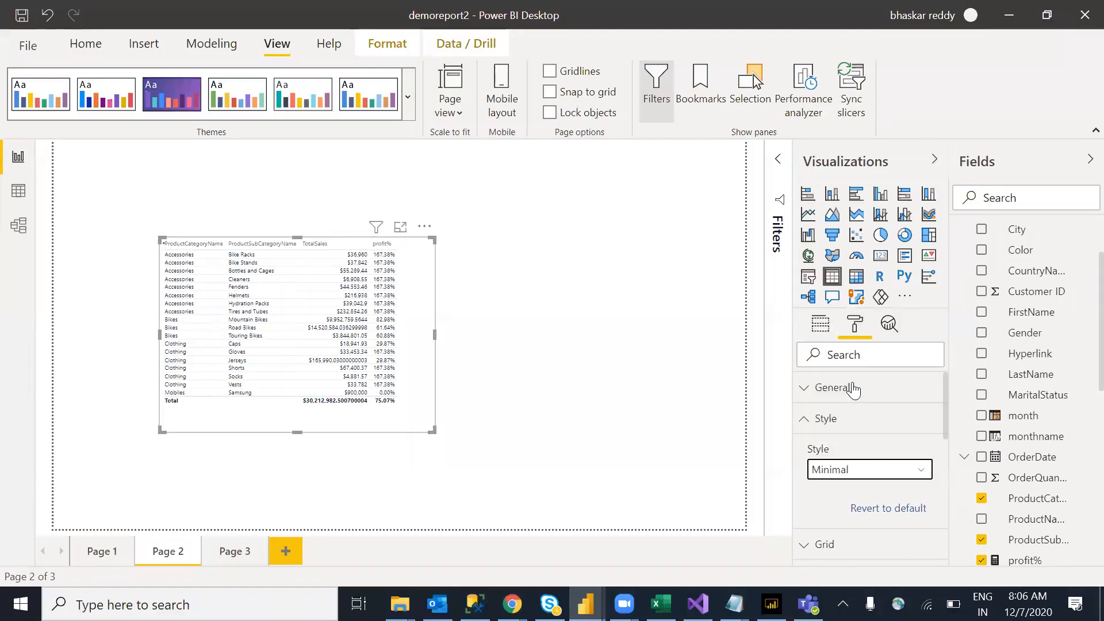
{"action": "left_click", "coordinate": [898, 482]}
{"action": "left_click", "coordinate": [846, 355]}
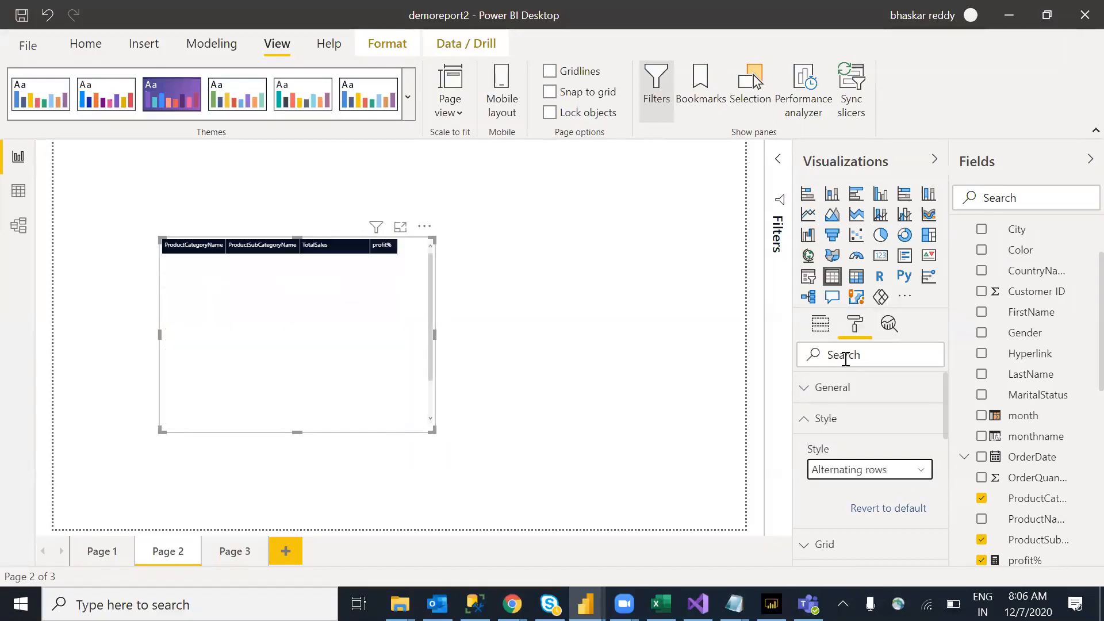
Try the Contrast alternating rows, Flashy rows and Sparse styles on the table, and return its style to Default
{"action": "left_click", "coordinate": [873, 478]}
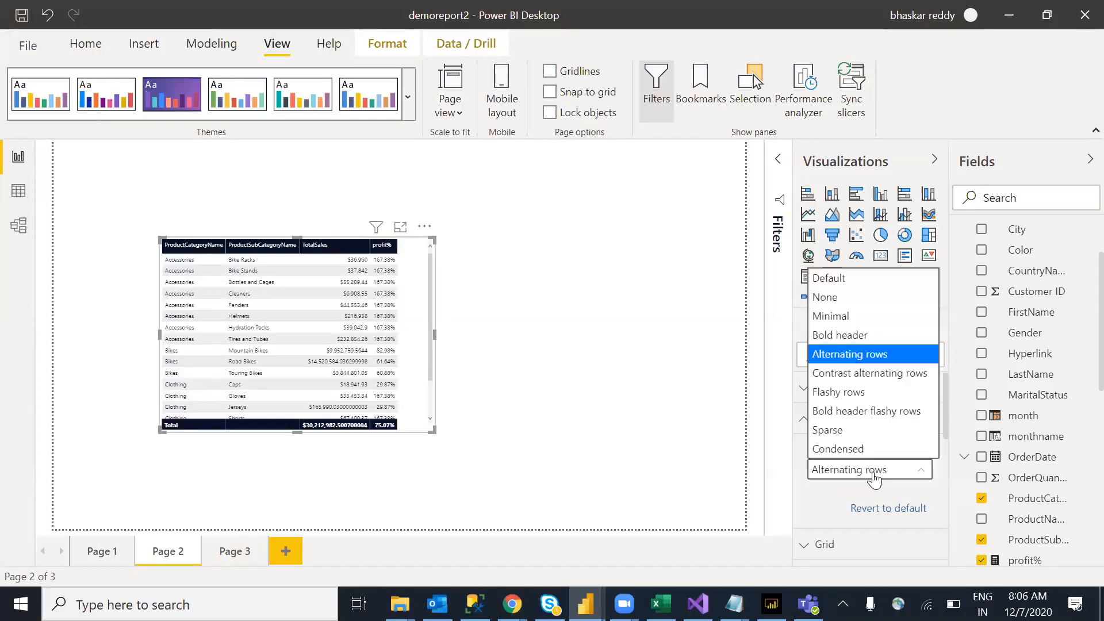
{"action": "left_click", "coordinate": [848, 375]}
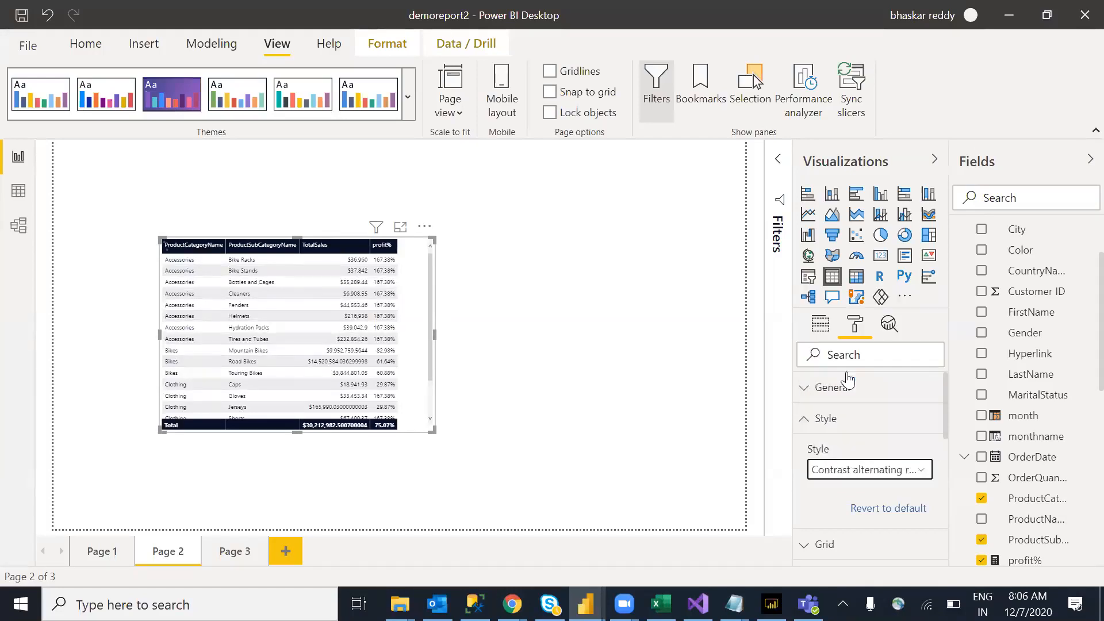
{"action": "left_click", "coordinate": [876, 473]}
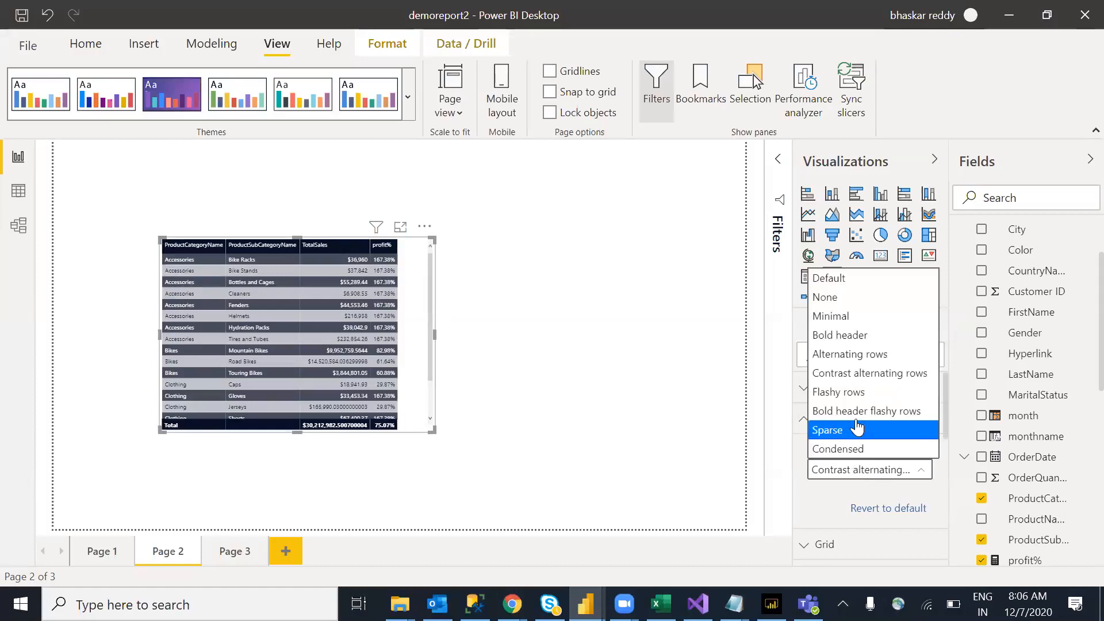
{"action": "left_click", "coordinate": [841, 393]}
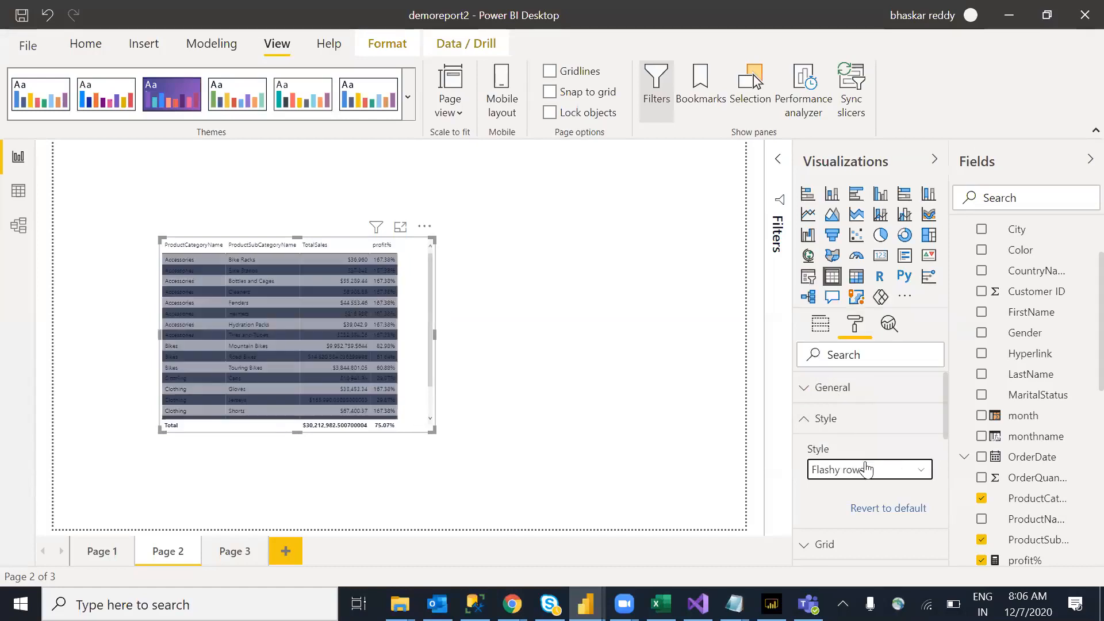
{"action": "left_click", "coordinate": [872, 471]}
{"action": "left_click", "coordinate": [851, 430]}
{"action": "left_click", "coordinate": [903, 482]}
{"action": "left_click", "coordinate": [838, 281]}
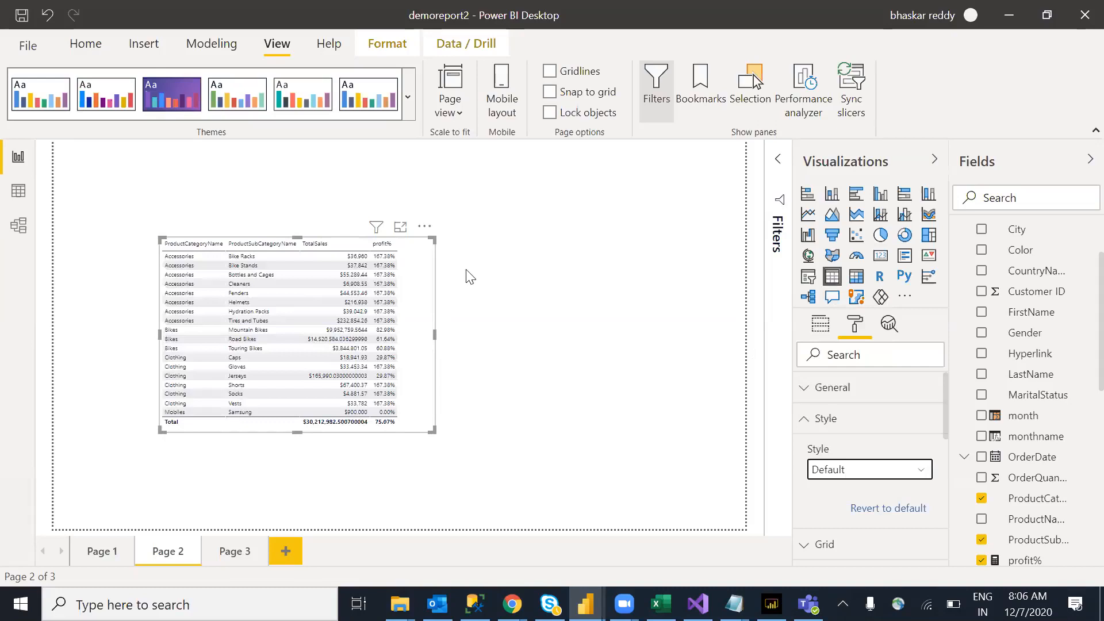
{"action": "left_click", "coordinate": [803, 425]}
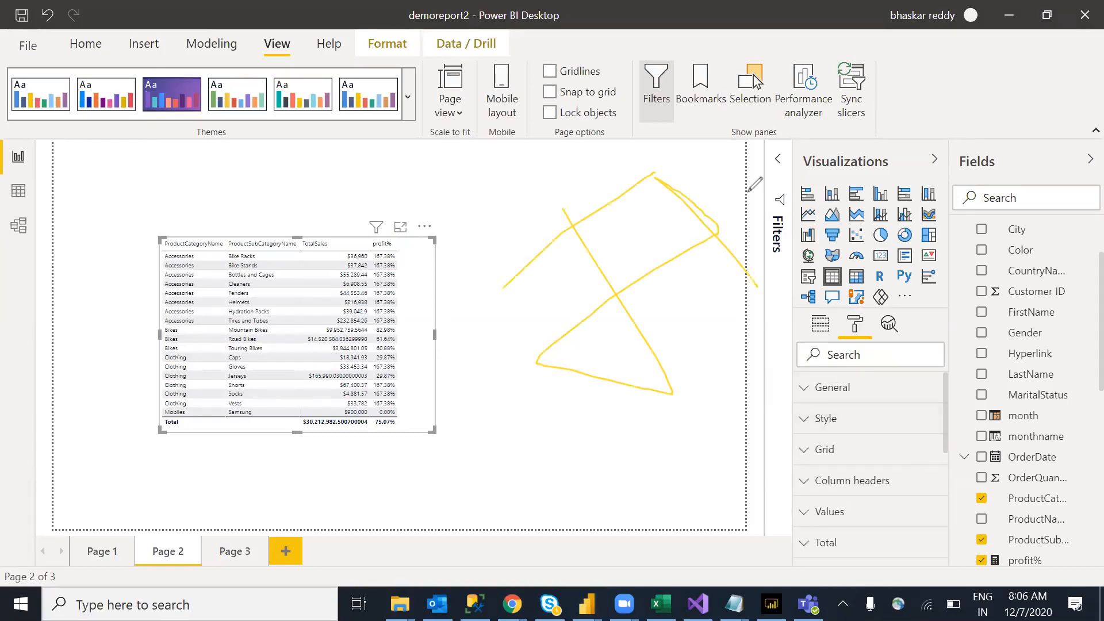
{"action": "left_click_drag", "start_coordinate": [561, 352], "coordinate": [747, 191]}
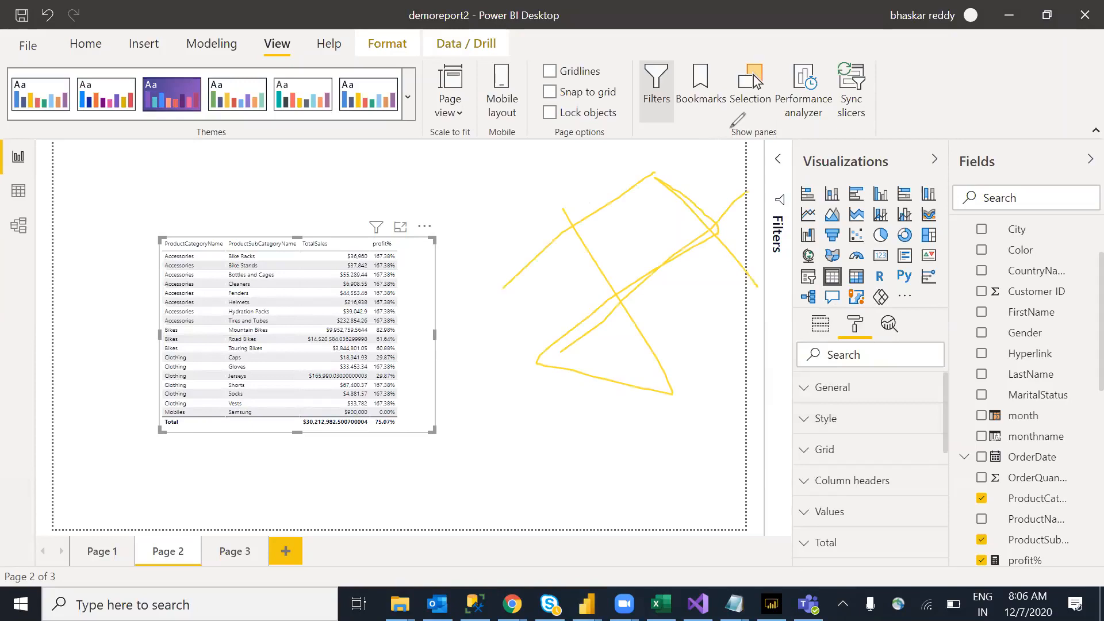
{"action": "key", "text": "e"}
{"action": "left_click_drag", "start_coordinate": [147, 284], "coordinate": [439, 282]}
{"action": "left_click_drag", "start_coordinate": [428, 332], "coordinate": [136, 339]}
{"action": "left_click_drag", "start_coordinate": [214, 218], "coordinate": [221, 434]}
{"action": "left_click_drag", "start_coordinate": [263, 253], "coordinate": [286, 578]}
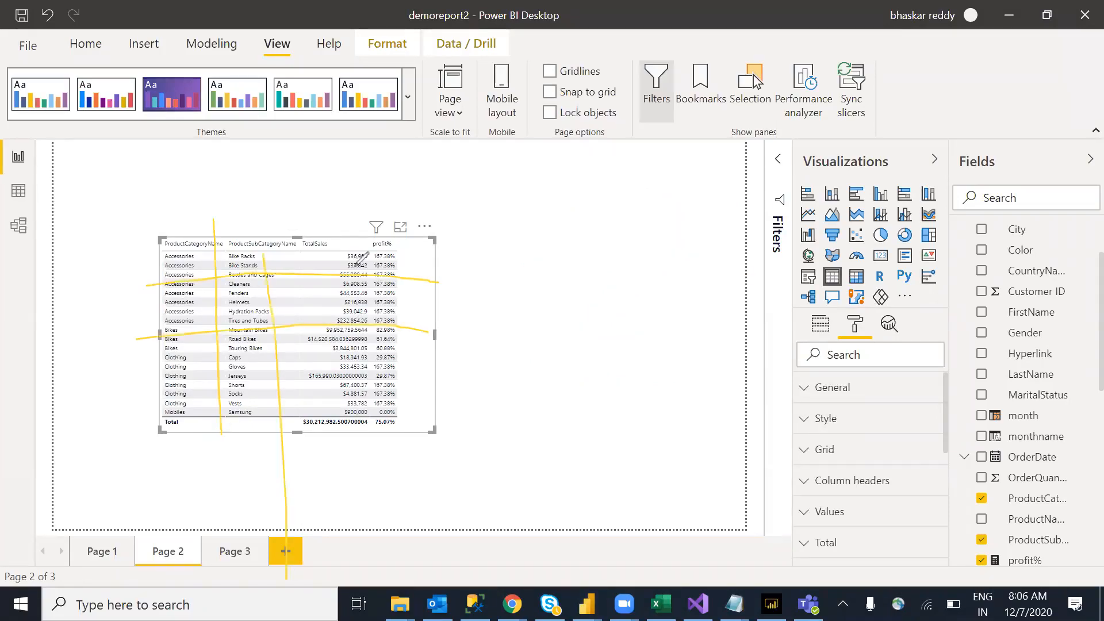
{"action": "left_click_drag", "start_coordinate": [338, 198], "coordinate": [362, 469]}
{"action": "left_click_drag", "start_coordinate": [112, 352], "coordinate": [432, 364]}
{"action": "left_click_drag", "start_coordinate": [260, 253], "coordinate": [263, 270]}
{"action": "mouse_move", "coordinate": [153, 217]}
{"action": "left_mouse_down"}
{"action": "mouse_move", "coordinate": [161, 360]}
{"action": "mouse_move", "coordinate": [365, 397]}
{"action": "left_mouse_up"}
{"action": "mouse_move", "coordinate": [442, 377]}
{"action": "left_mouse_down"}
{"action": "mouse_move", "coordinate": [402, 226]}
{"action": "mouse_move", "coordinate": [160, 238]}
{"action": "left_mouse_up"}
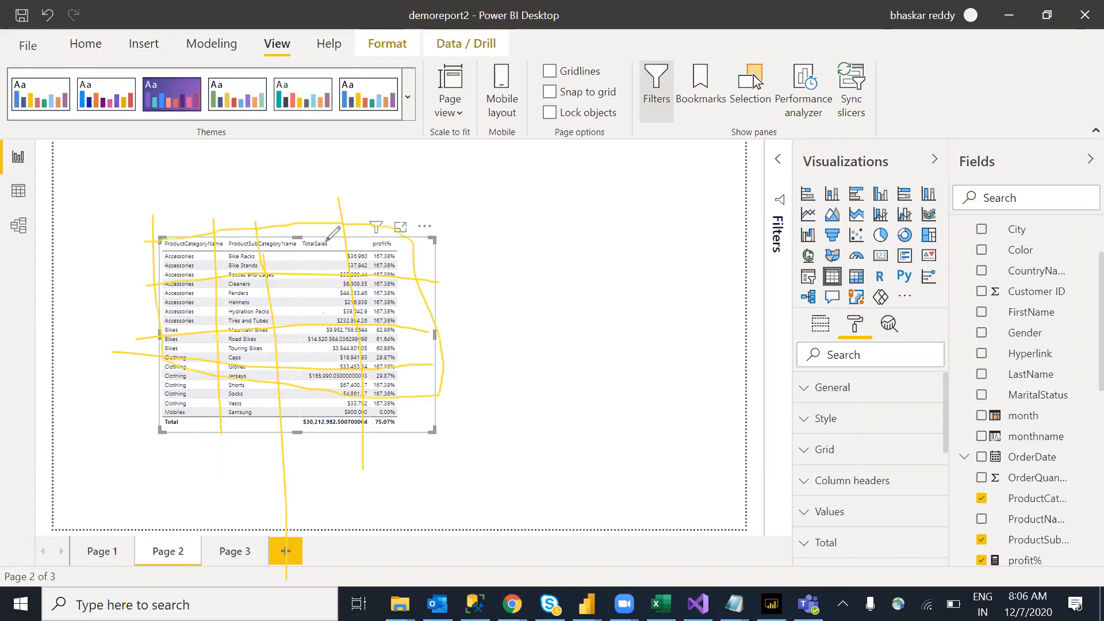
{"action": "left_click_drag", "start_coordinate": [295, 217], "coordinate": [340, 231]}
{"action": "mouse_move", "coordinate": [267, 375]}
{"action": "left_mouse_down"}
{"action": "mouse_move", "coordinate": [236, 299]}
{"action": "mouse_move", "coordinate": [265, 375]}
{"action": "left_mouse_up"}
{"action": "mouse_move", "coordinate": [143, 455]}
{"action": "left_mouse_down"}
{"action": "mouse_move", "coordinate": [354, 455]}
{"action": "mouse_move", "coordinate": [215, 410]}
{"action": "mouse_move", "coordinate": [227, 466]}
{"action": "left_mouse_up"}
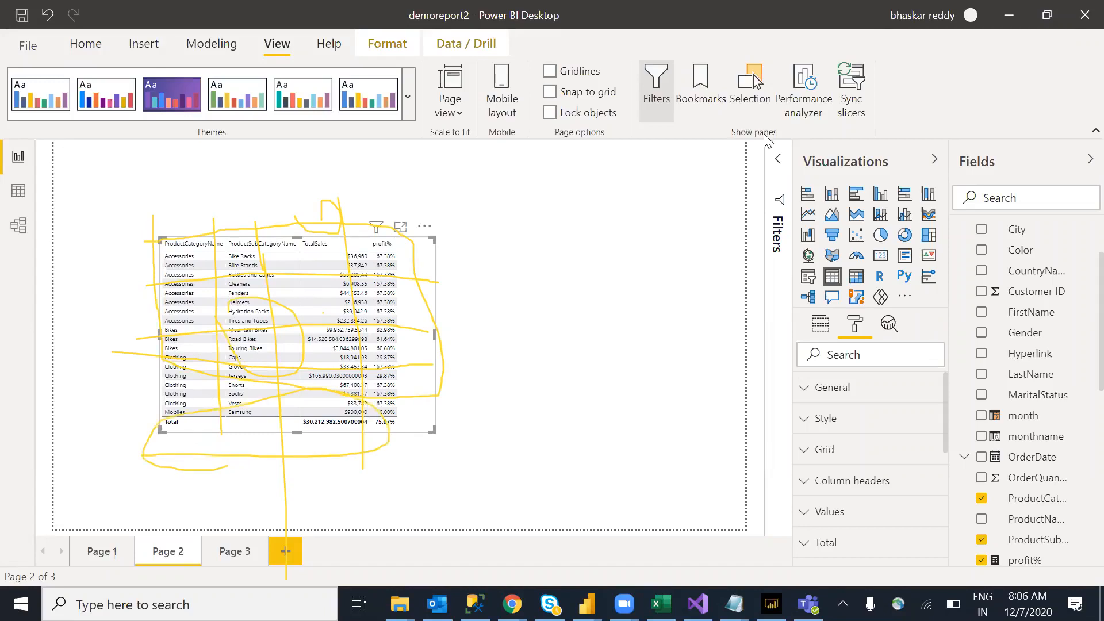
{"action": "key", "text": "Escape"}
{"action": "left_click", "coordinate": [598, 233]}
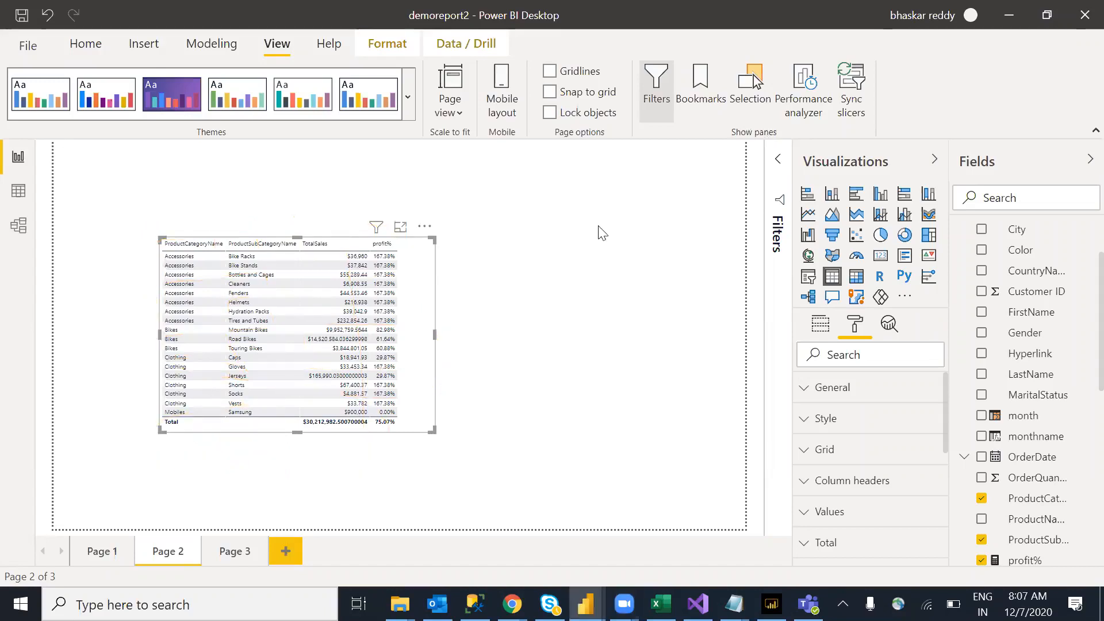
Turn on the product sales table's vertical grid with black lines and a thickness of 1
{"action": "left_click", "coordinate": [405, 417]}
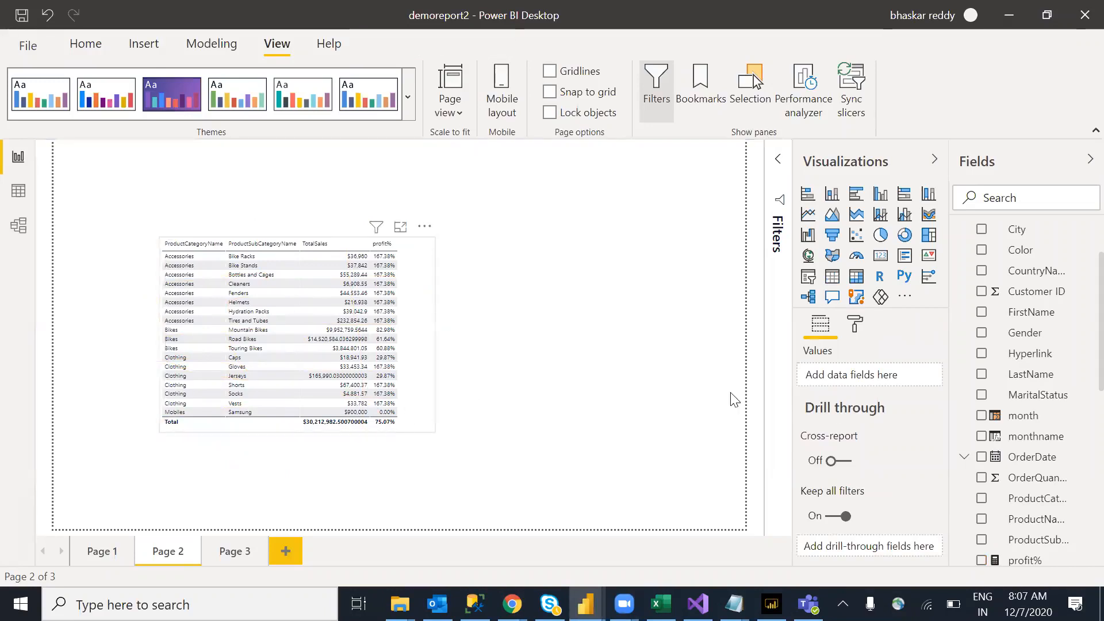
{"action": "left_click", "coordinate": [856, 324]}
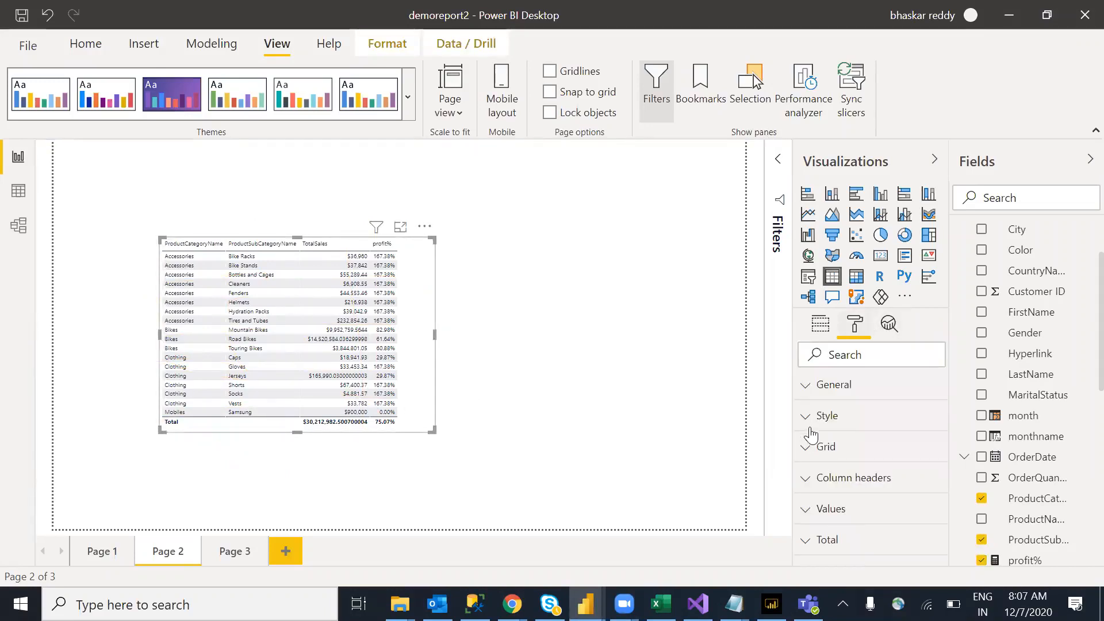
{"action": "left_click", "coordinate": [814, 460]}
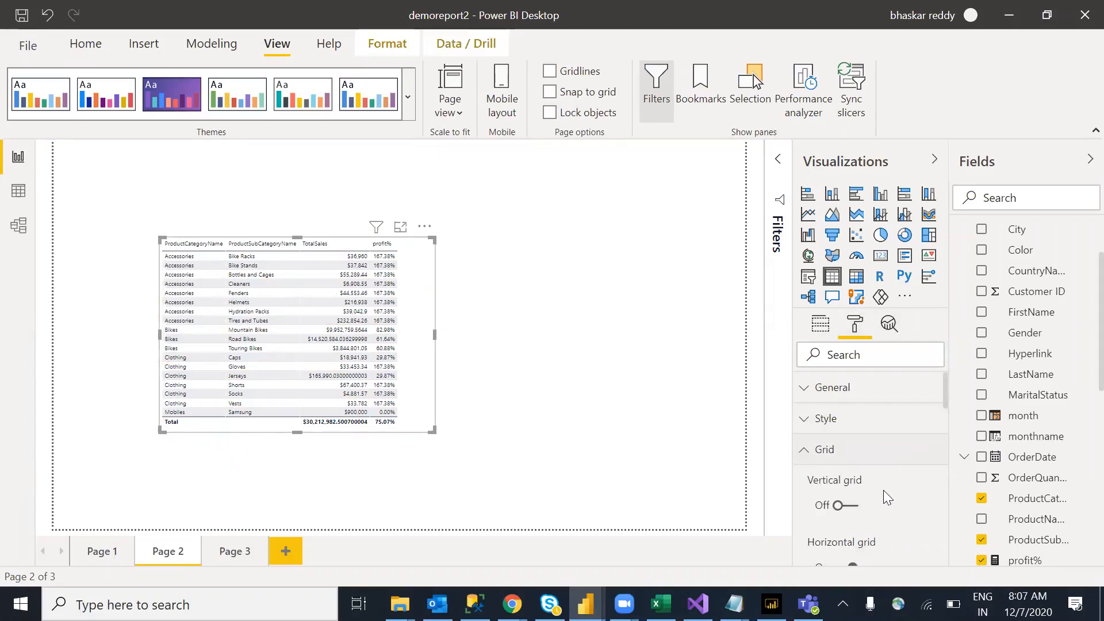
{"action": "left_click", "coordinate": [858, 510]}
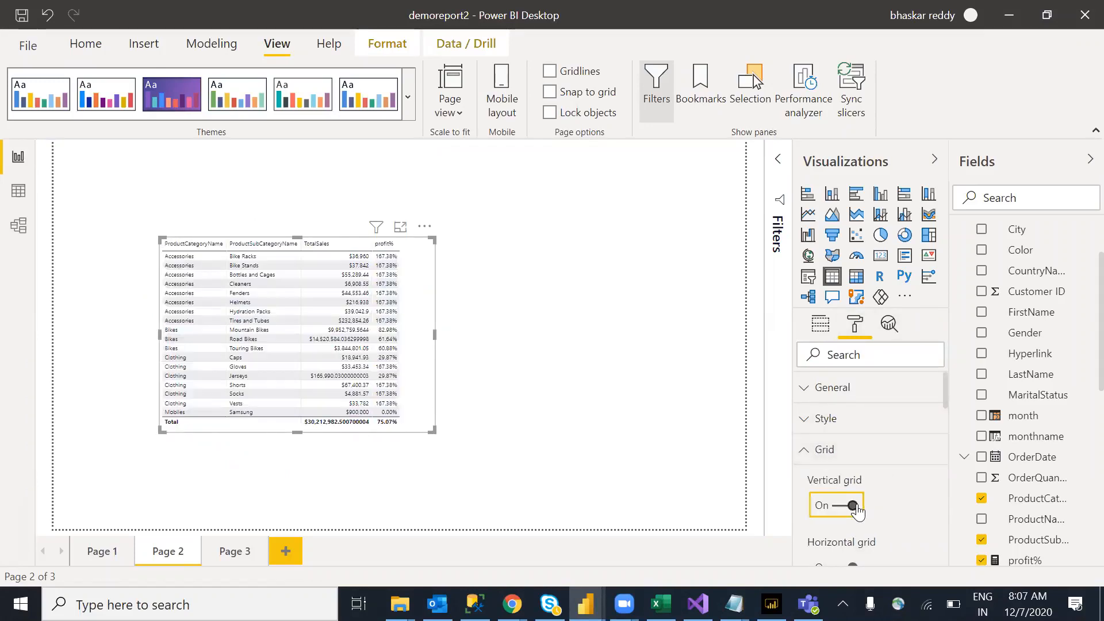
{"action": "left_click_drag", "start_coordinate": [943, 390], "coordinate": [943, 420]}
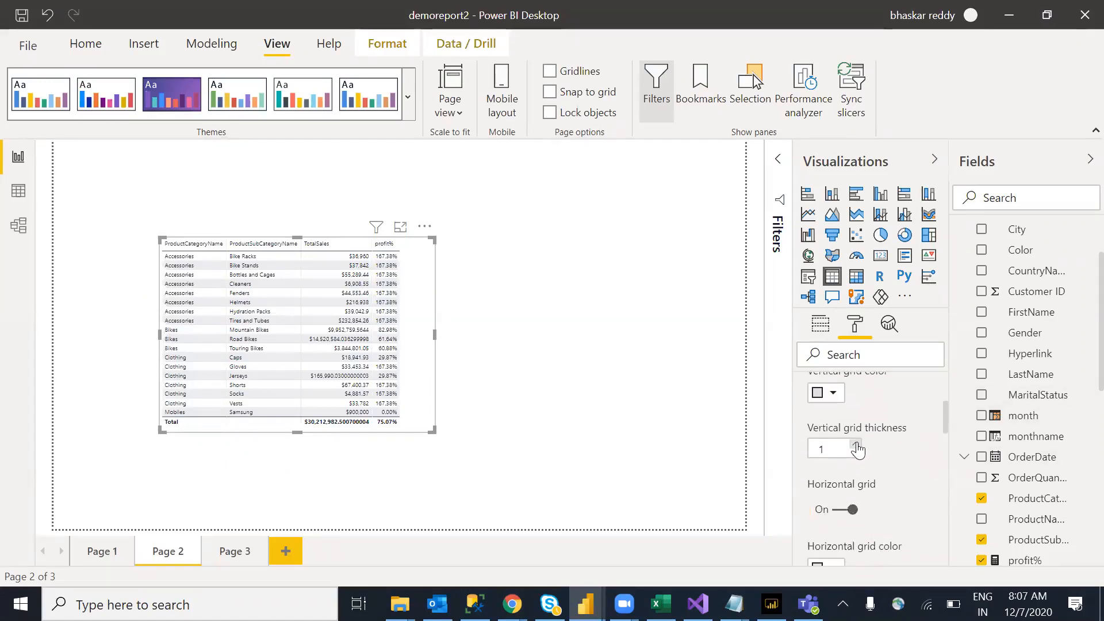
{"action": "left_click", "coordinate": [833, 394]}
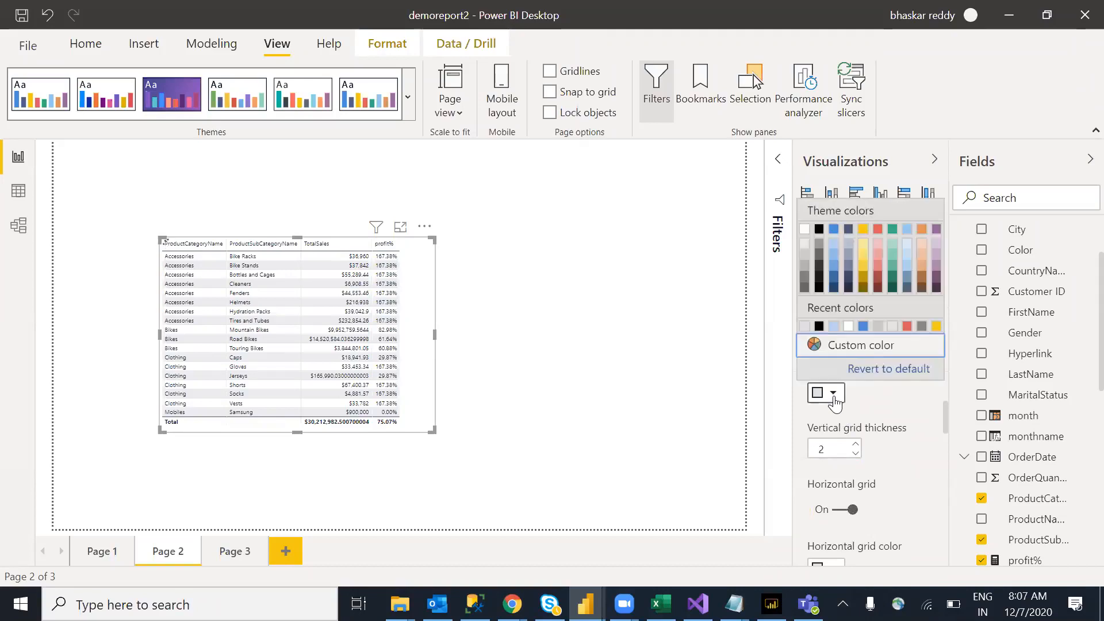
{"action": "left_click", "coordinate": [819, 230]}
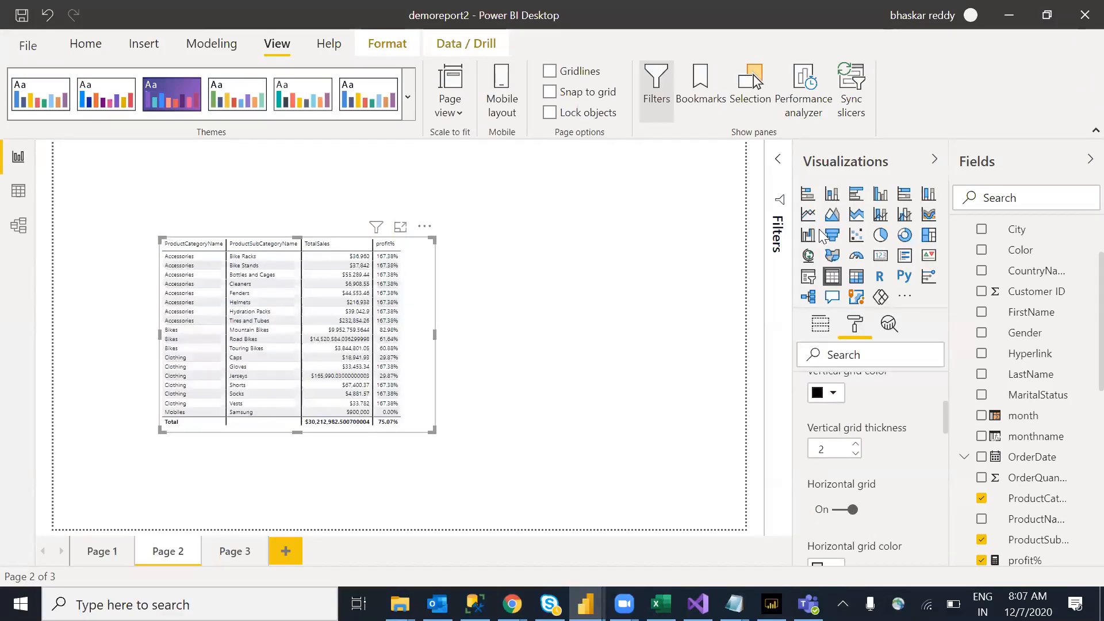
{"action": "left_click", "coordinate": [856, 453]}
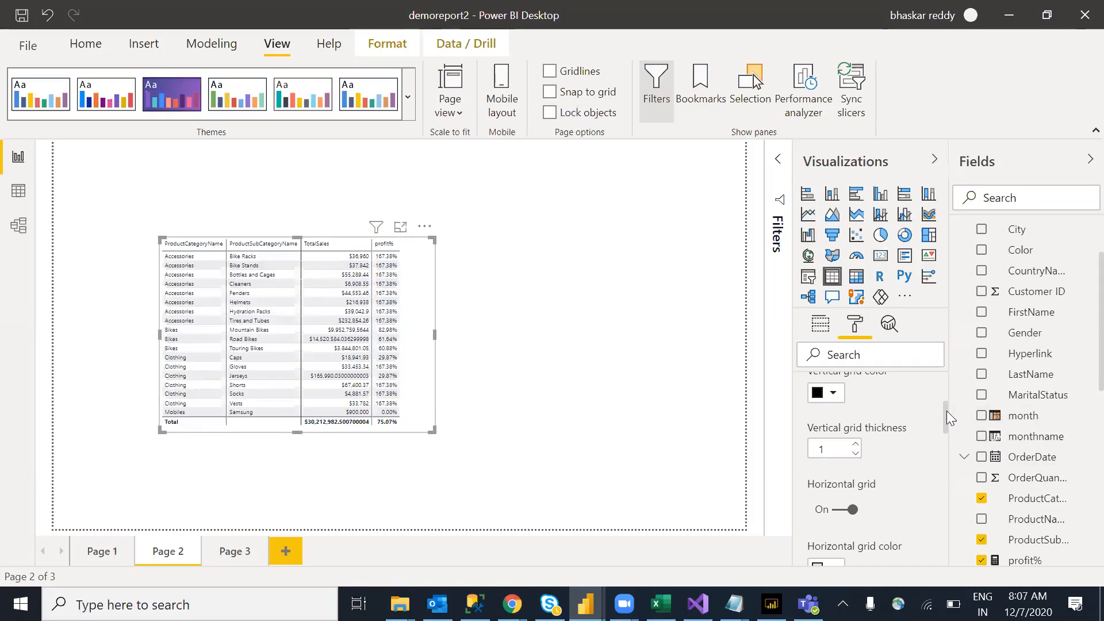
Set the table's horizontal grid color to black
{"action": "left_click_drag", "start_coordinate": [947, 413], "coordinate": [948, 430]}
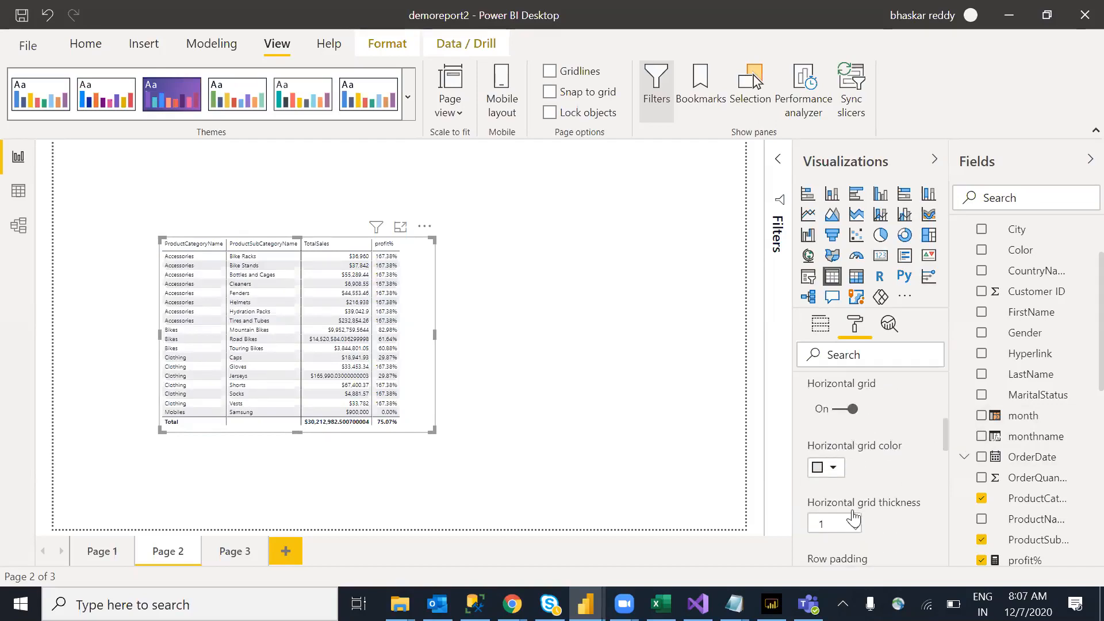
{"action": "left_click", "coordinate": [833, 472]}
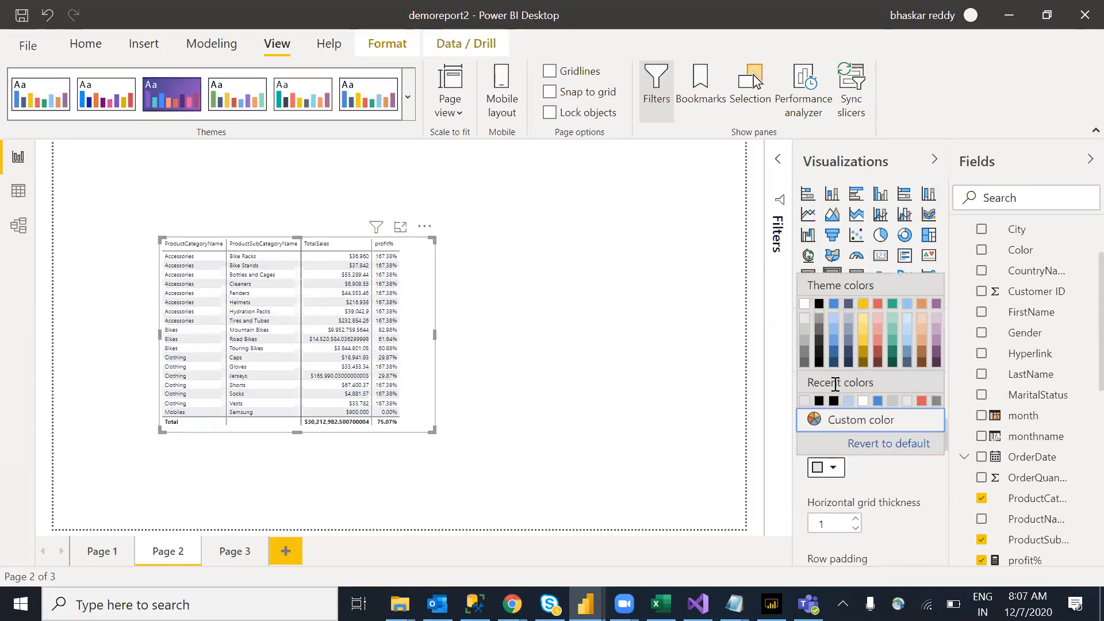
{"action": "left_click", "coordinate": [833, 400]}
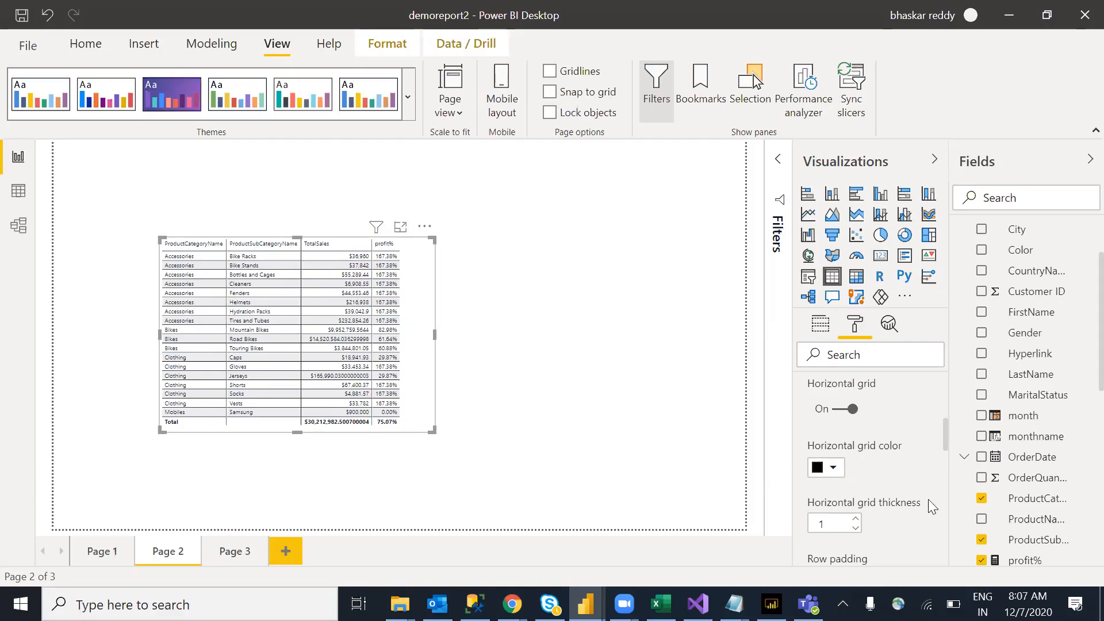
Try row padding values of 4 and 1 in the table's grid formatting
{"action": "left_click_drag", "start_coordinate": [946, 436], "coordinate": [910, 459]}
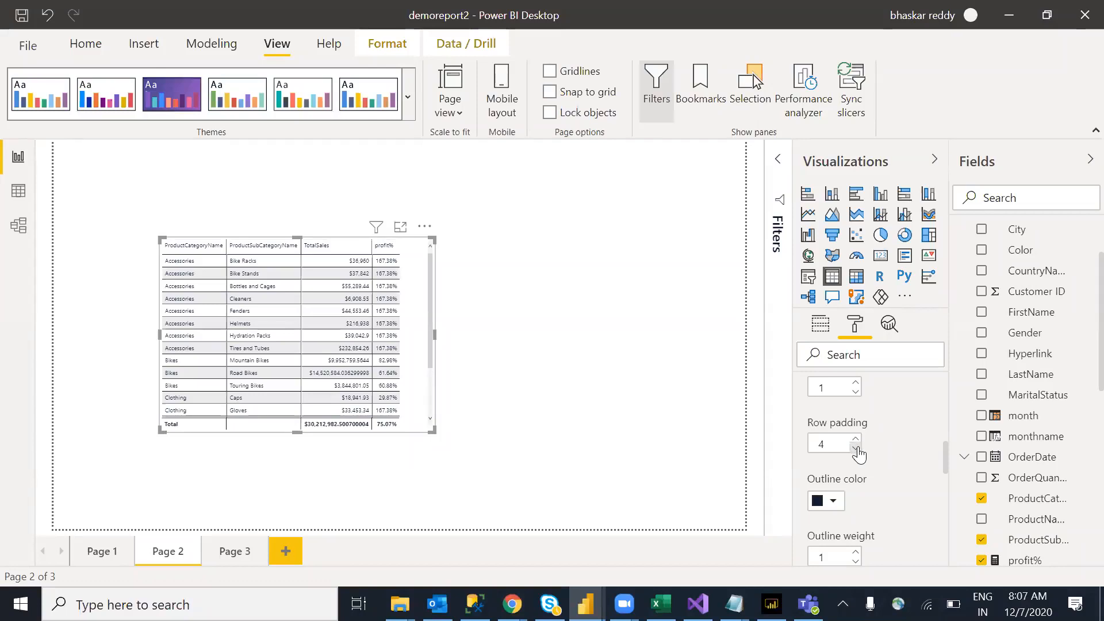
{"action": "left_click", "coordinate": [856, 449]}
{"action": "left_click", "coordinate": [857, 449]}
{"action": "left_click", "coordinate": [856, 448]}
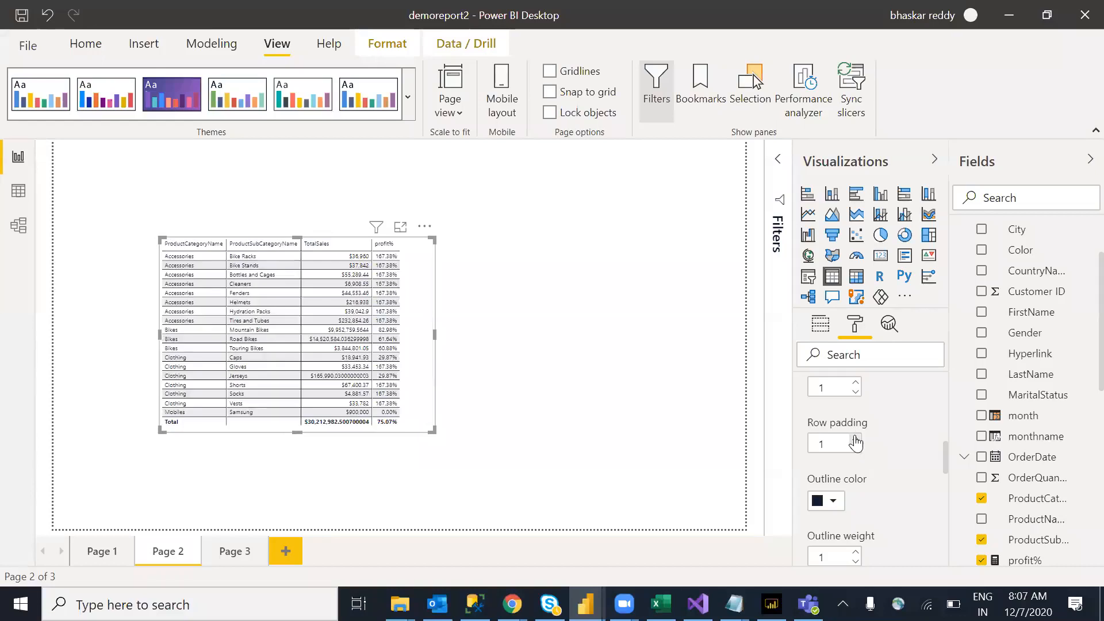
Raise the table's row padding to 13 to compare the spacing, and reduce it to 4
{"action": "left_click", "coordinate": [856, 439]}
{"action": "left_click", "coordinate": [856, 438]}
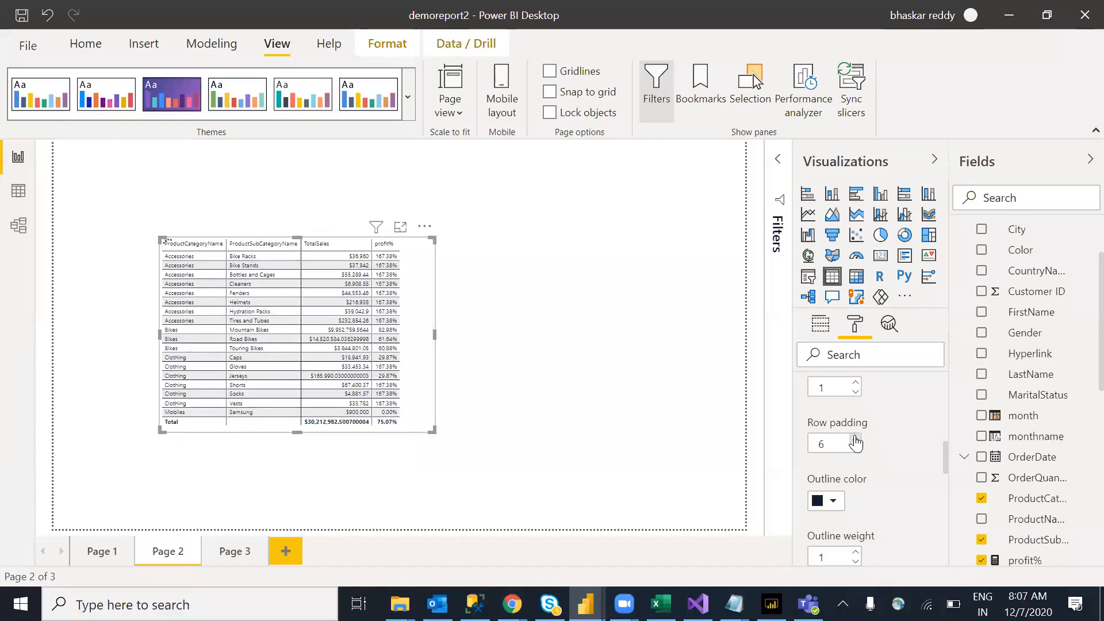
{"action": "left_click", "coordinate": [856, 439]}
{"action": "left_click", "coordinate": [856, 439]}
{"action": "left_click", "coordinate": [856, 438]}
{"action": "left_click", "coordinate": [855, 439]}
{"action": "left_click", "coordinate": [856, 438]}
{"action": "left_click", "coordinate": [856, 439]}
{"action": "left_click", "coordinate": [856, 439]}
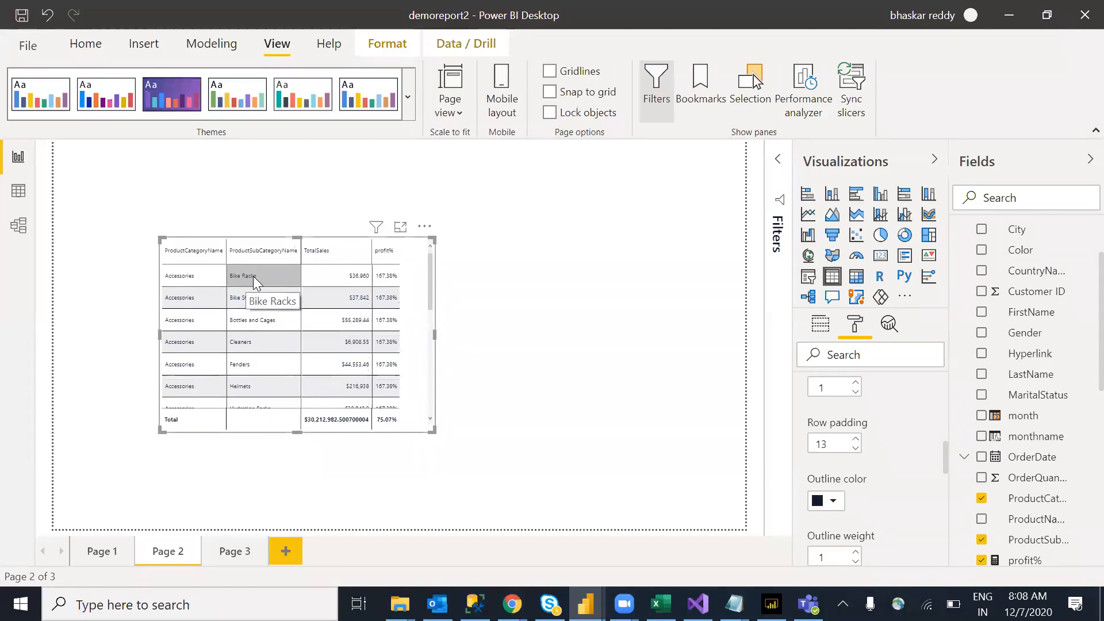
{"action": "left_click", "coordinate": [856, 449]}
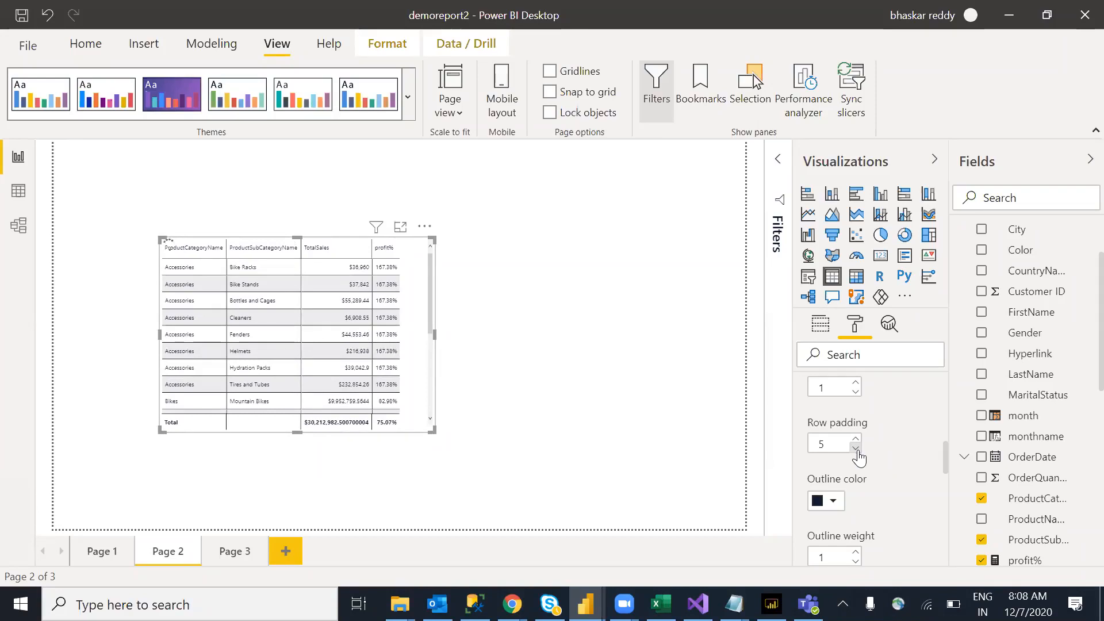
{"action": "left_click", "coordinate": [857, 448]}
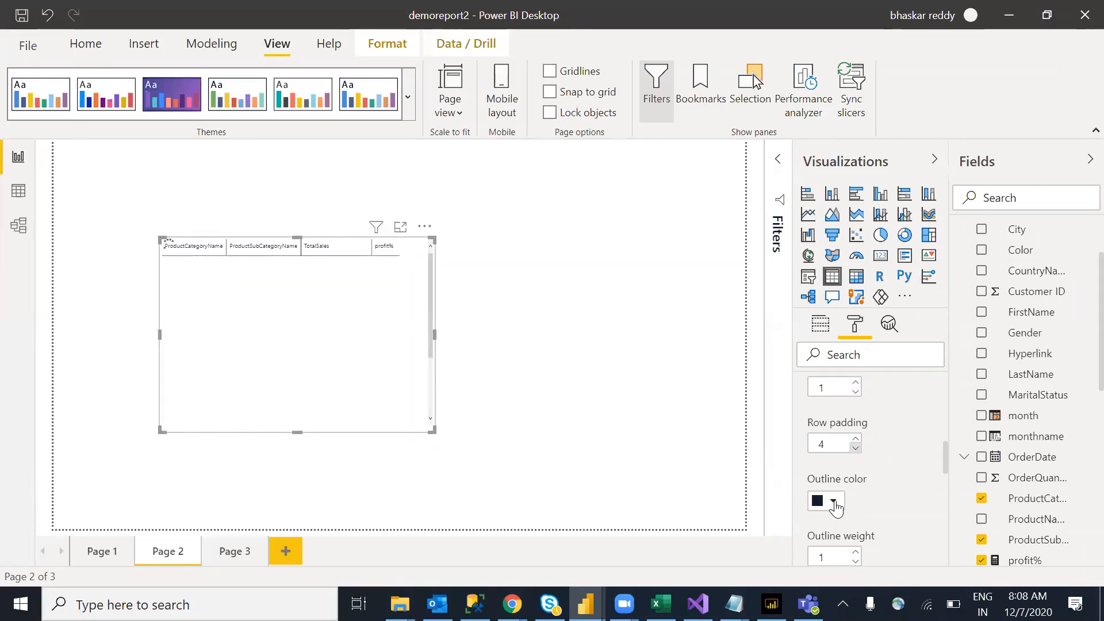
Set the product sales table's grid text size to 12 pt and its image height to 27
{"action": "left_click", "coordinate": [833, 502]}
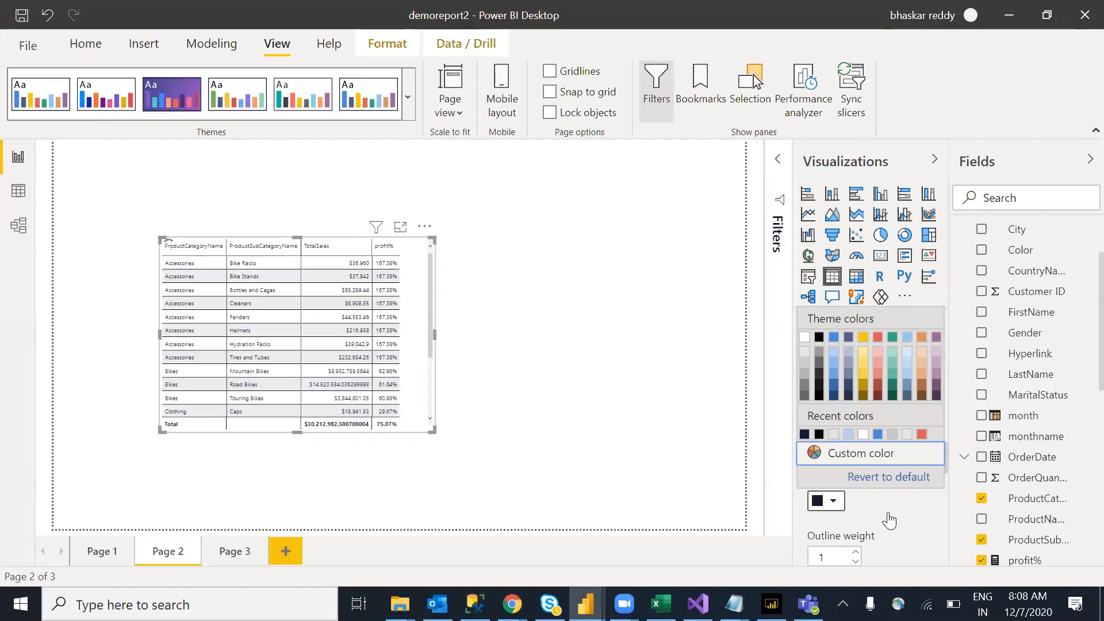
{"action": "left_click", "coordinate": [956, 474]}
{"action": "left_click_drag", "start_coordinate": [944, 450], "coordinate": [945, 479]}
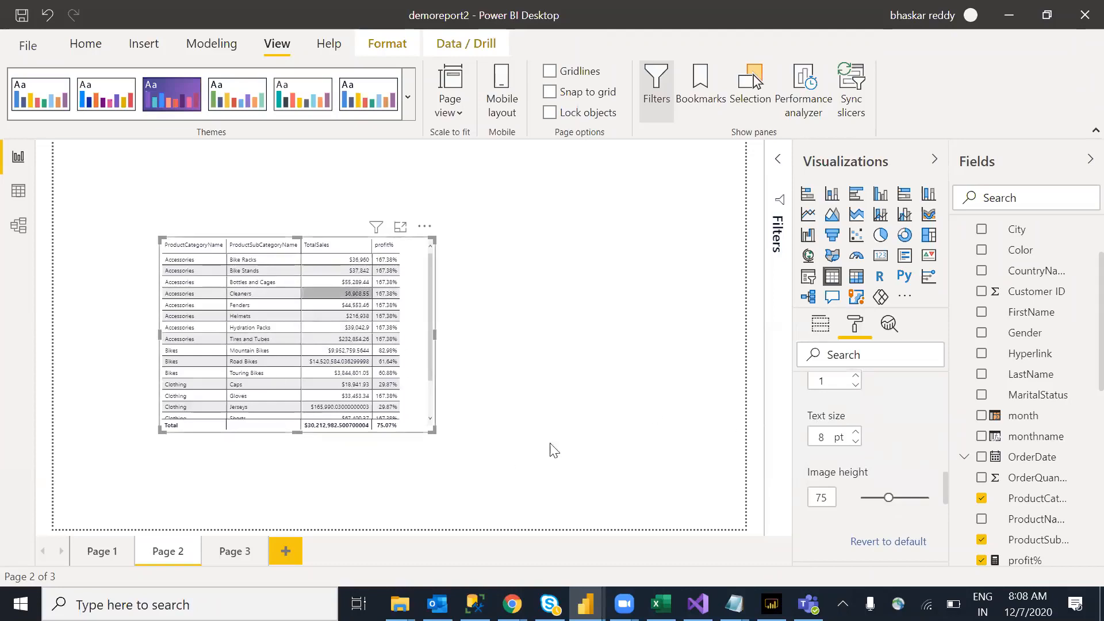
{"action": "left_click", "coordinate": [856, 433]}
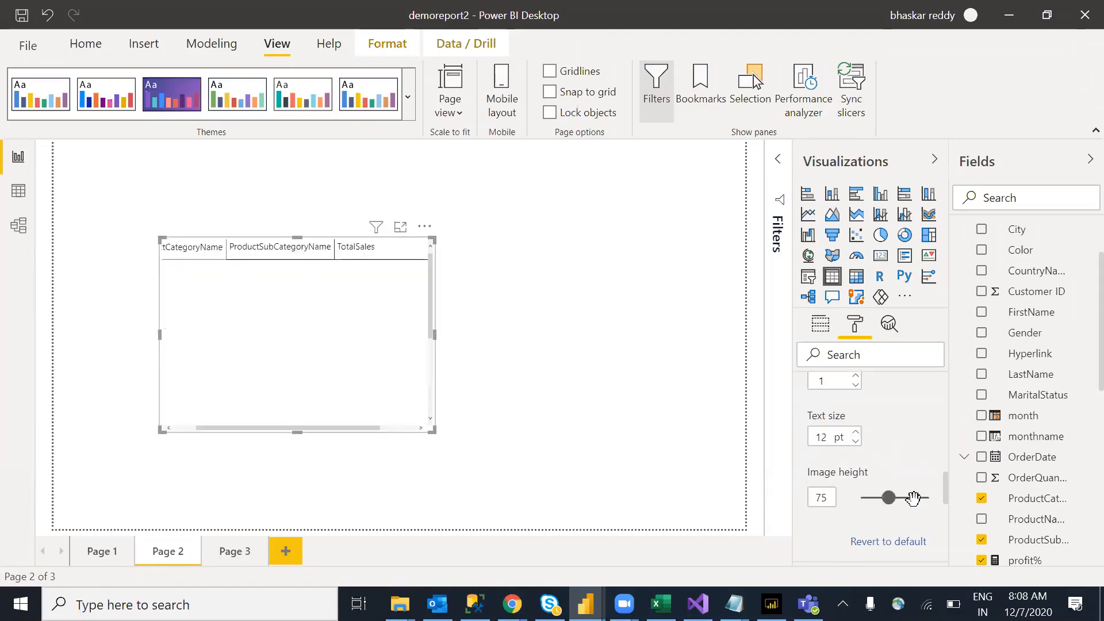
{"action": "left_click_drag", "start_coordinate": [888, 498], "coordinate": [862, 498]}
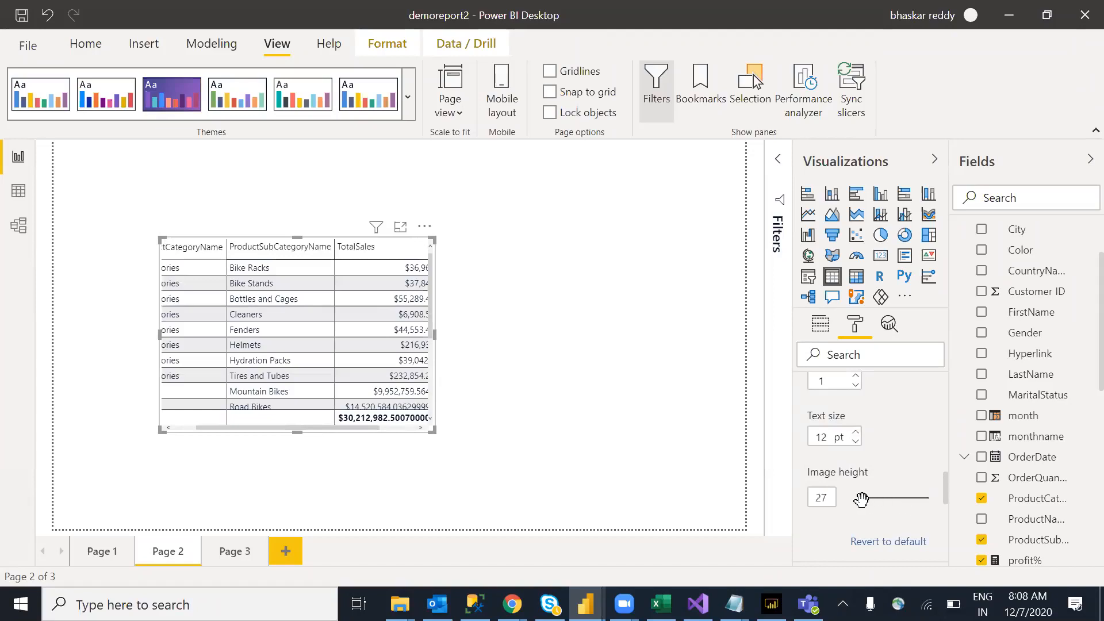
Widen the product sales table so all four columns fit, and move it closer to the page's upper-left corner
{"action": "left_click_drag", "start_coordinate": [435, 337], "coordinate": [559, 350]}
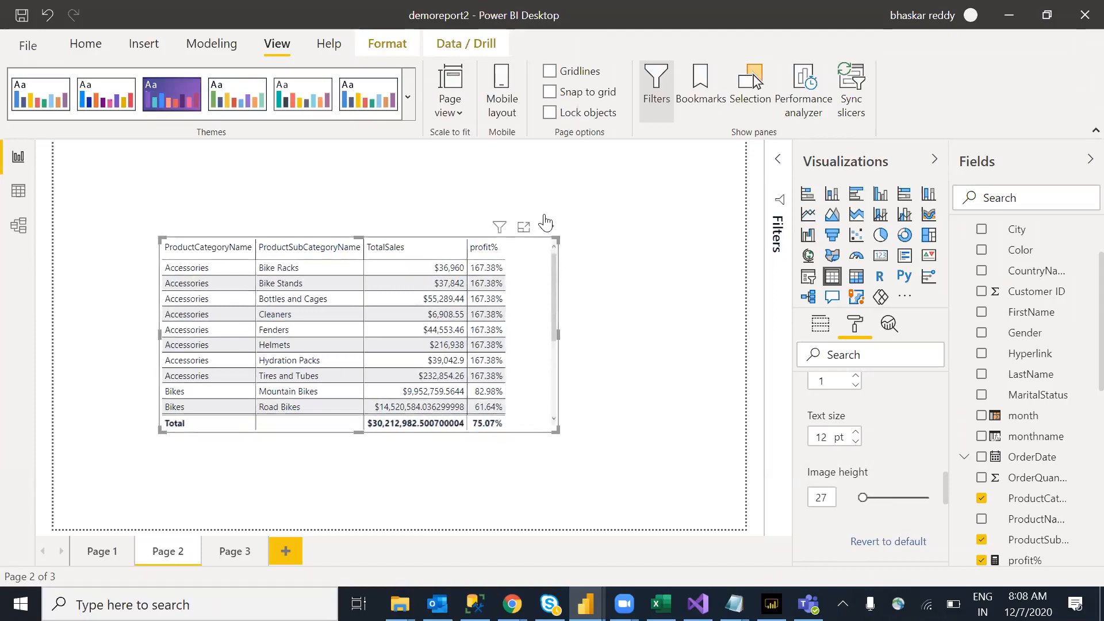
{"action": "left_click_drag", "start_coordinate": [551, 226], "coordinate": [510, 189]}
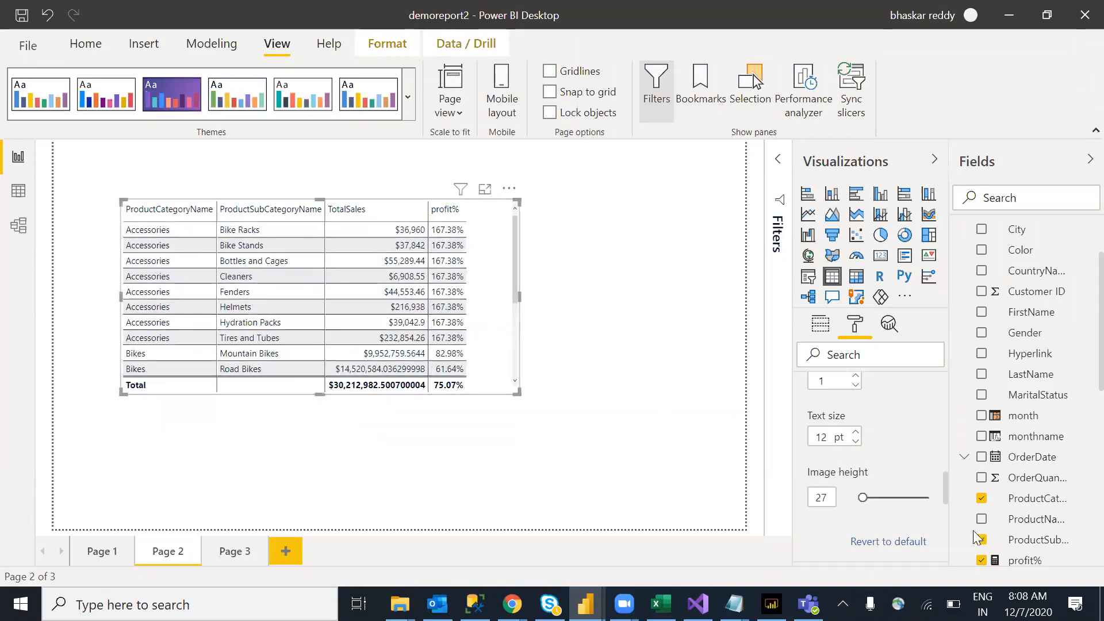
Turn the table's vertical grid off and back on, and close the grid settings
{"action": "left_click_drag", "start_coordinate": [947, 486], "coordinate": [937, 394]}
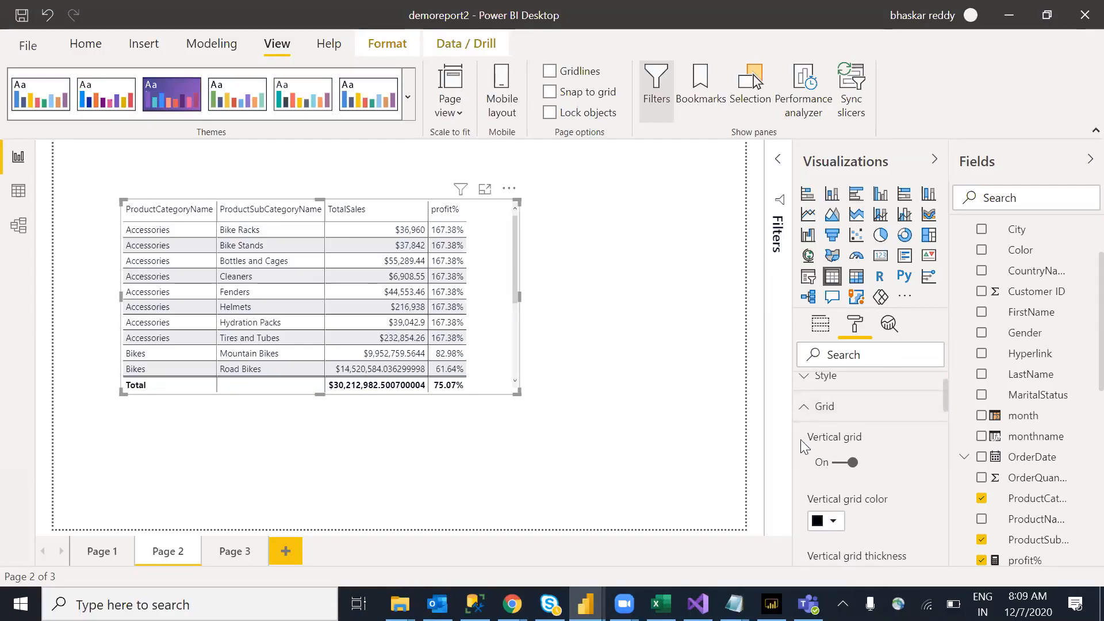
{"action": "left_click", "coordinate": [841, 463]}
{"action": "left_click", "coordinate": [854, 465]}
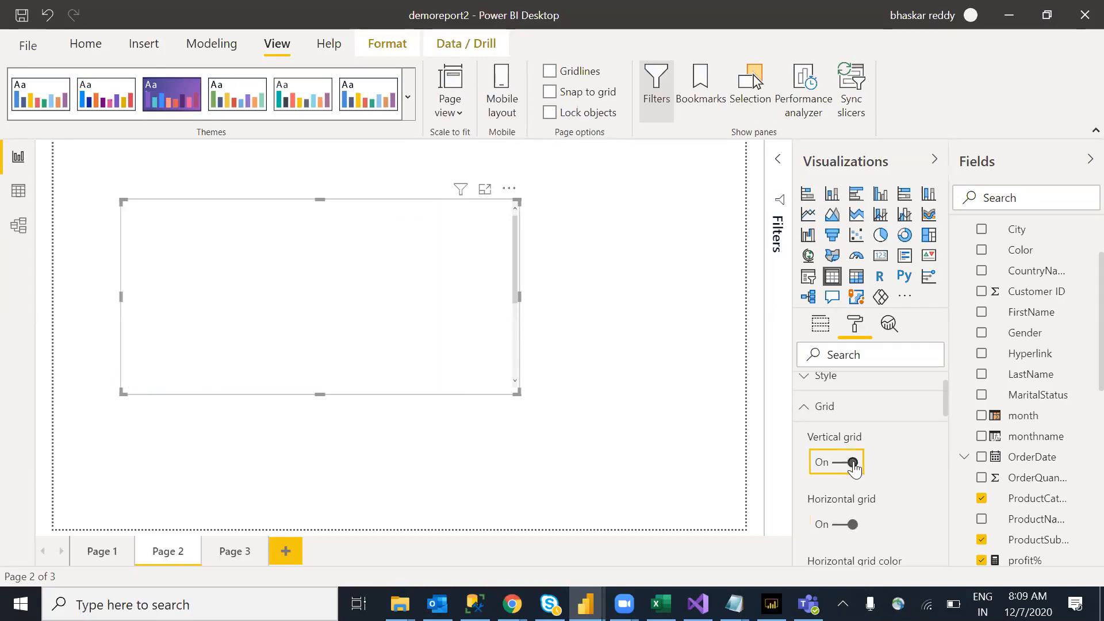
{"action": "left_click", "coordinate": [807, 412]}
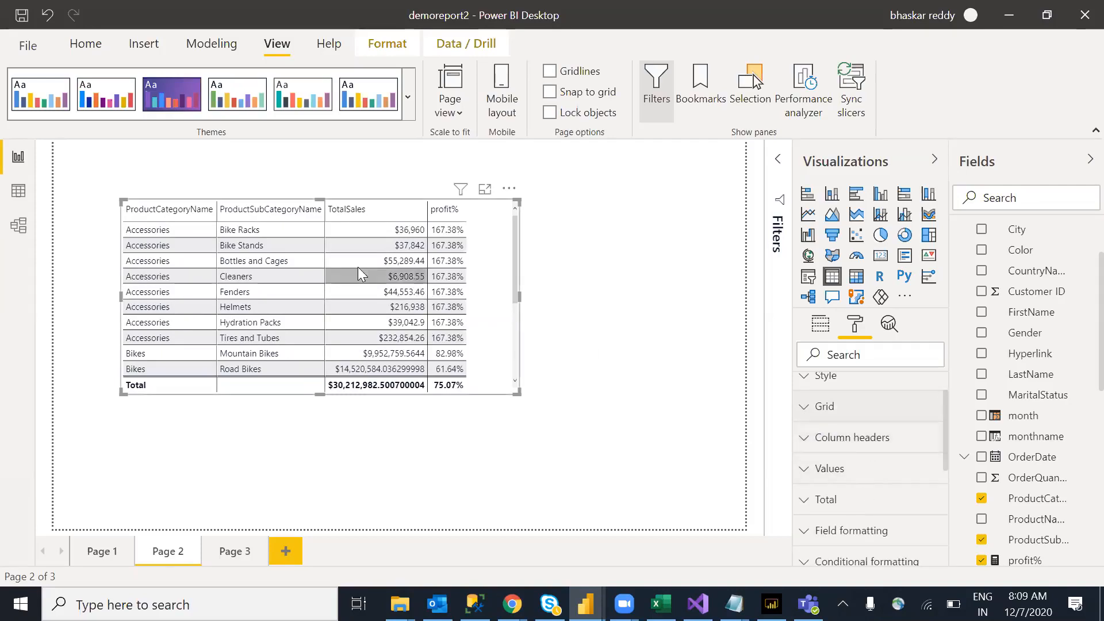
Set the font color of the table's column headers to the blue theme color
{"action": "left_click", "coordinate": [174, 205]}
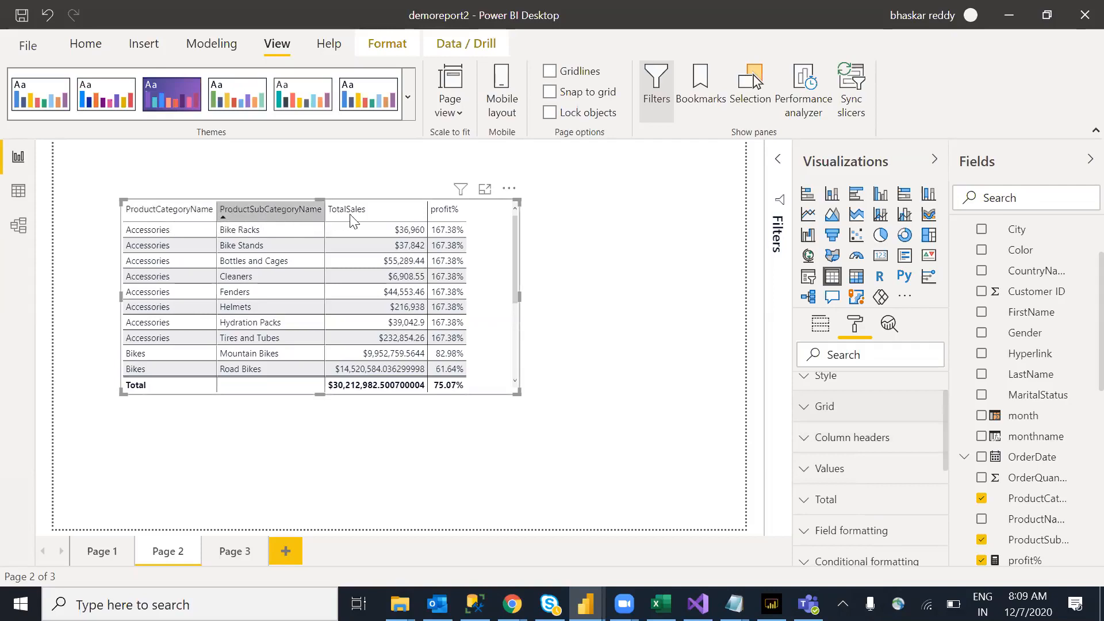
{"action": "left_click", "coordinate": [454, 210]}
{"action": "left_click", "coordinate": [808, 448]}
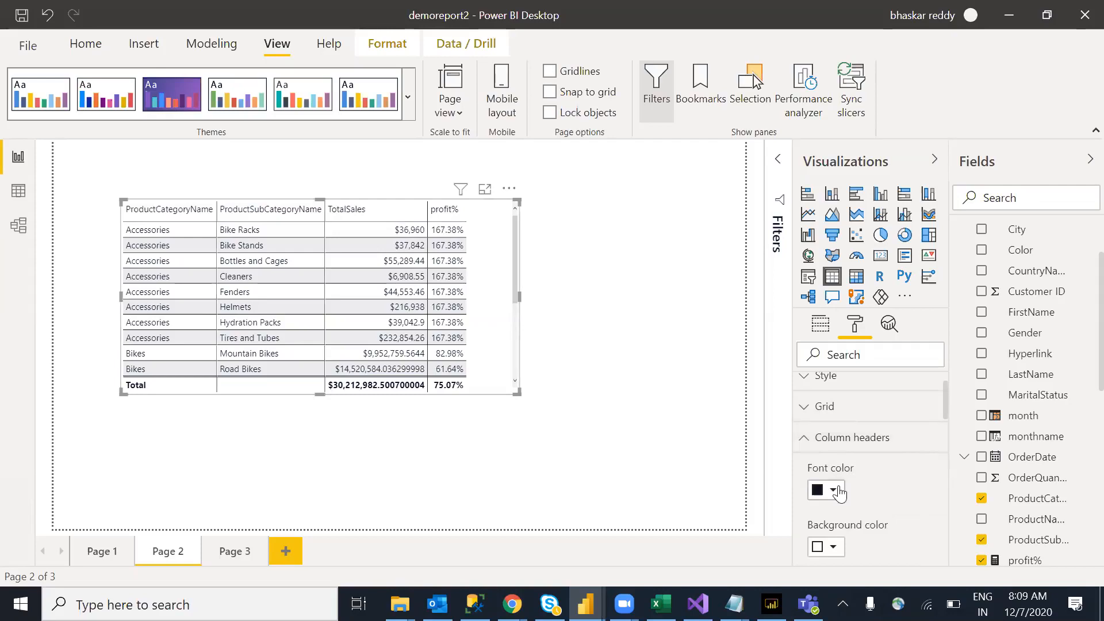
{"action": "left_click", "coordinate": [837, 491]}
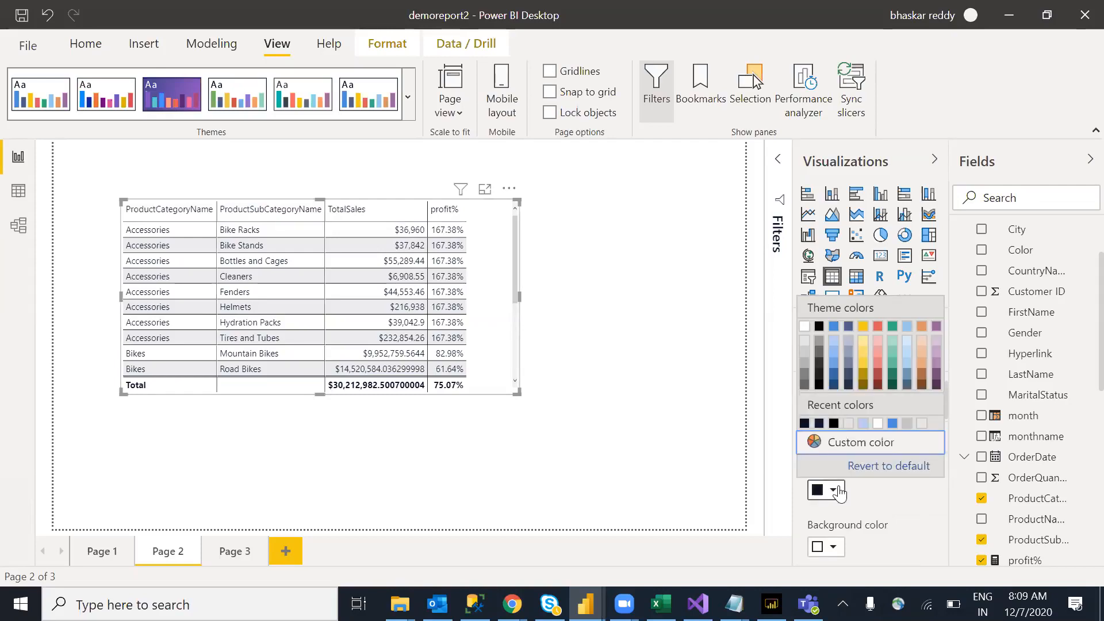
{"action": "left_click", "coordinate": [834, 327]}
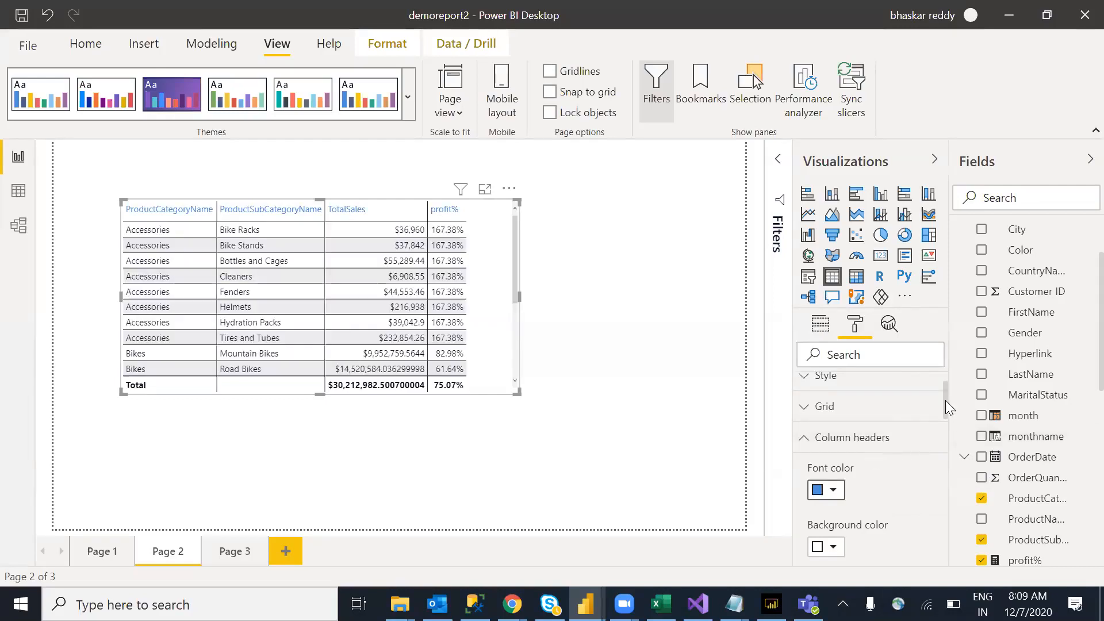
Set the font color of the table's column headers to white
{"action": "left_click_drag", "start_coordinate": [947, 404], "coordinate": [946, 419]}
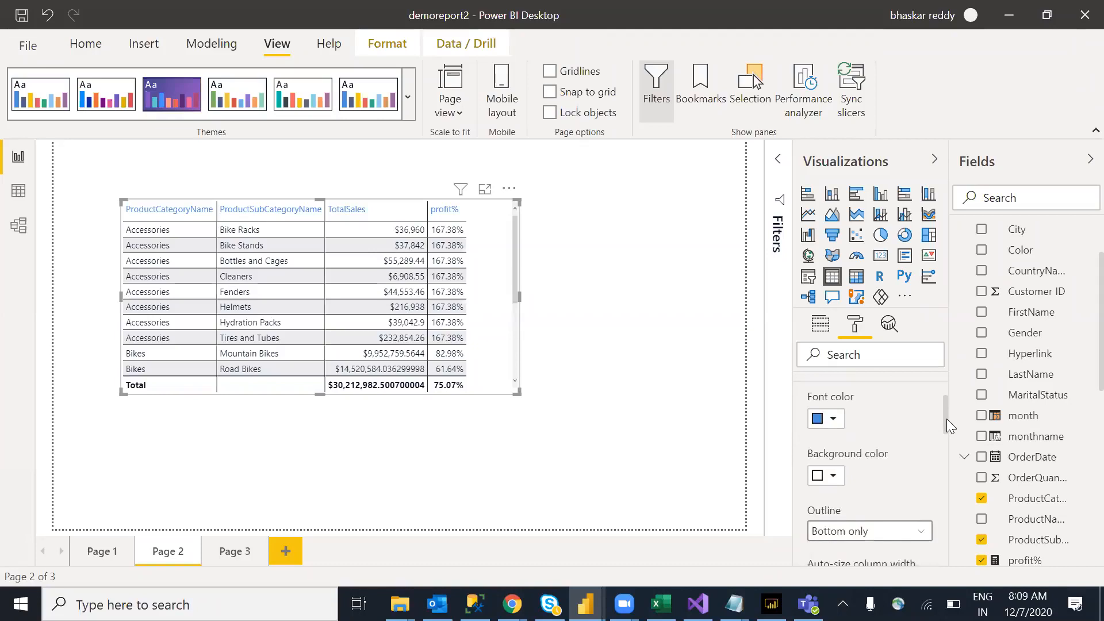
{"action": "left_click", "coordinate": [840, 420]}
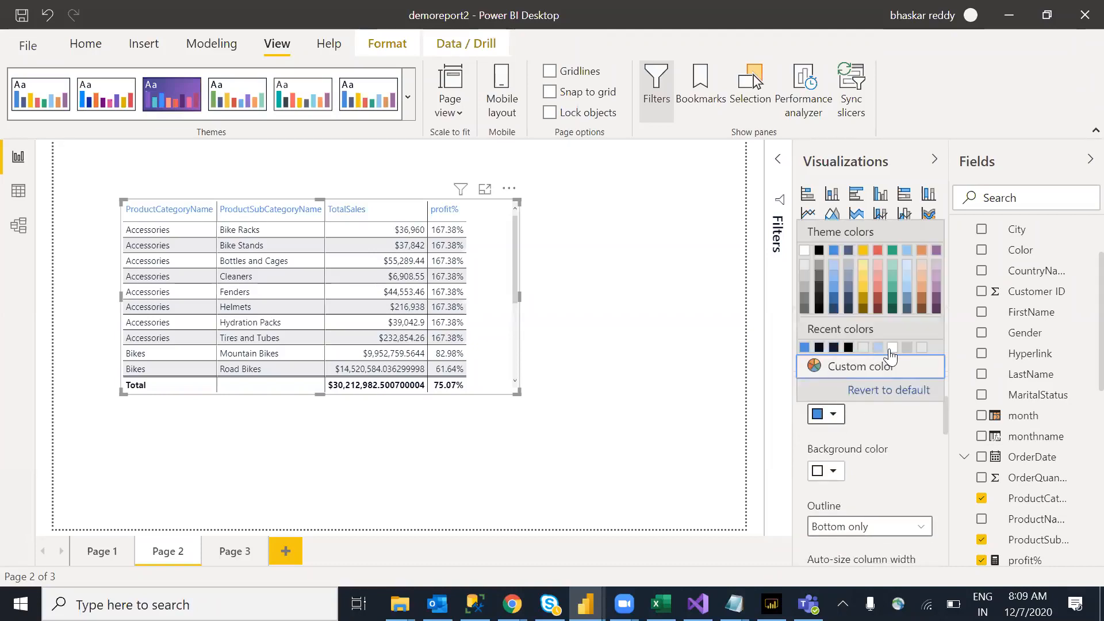
{"action": "left_click", "coordinate": [892, 348]}
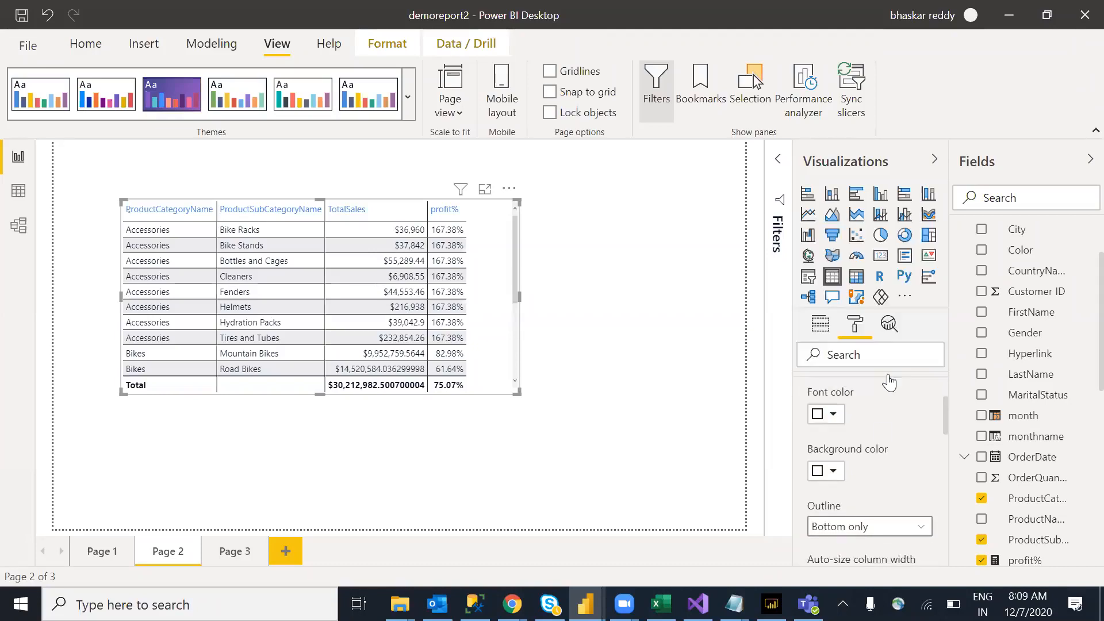
Try a gray background for the column headers, and set it to a lighter shade of the blue theme color
{"action": "left_click", "coordinate": [834, 473]}
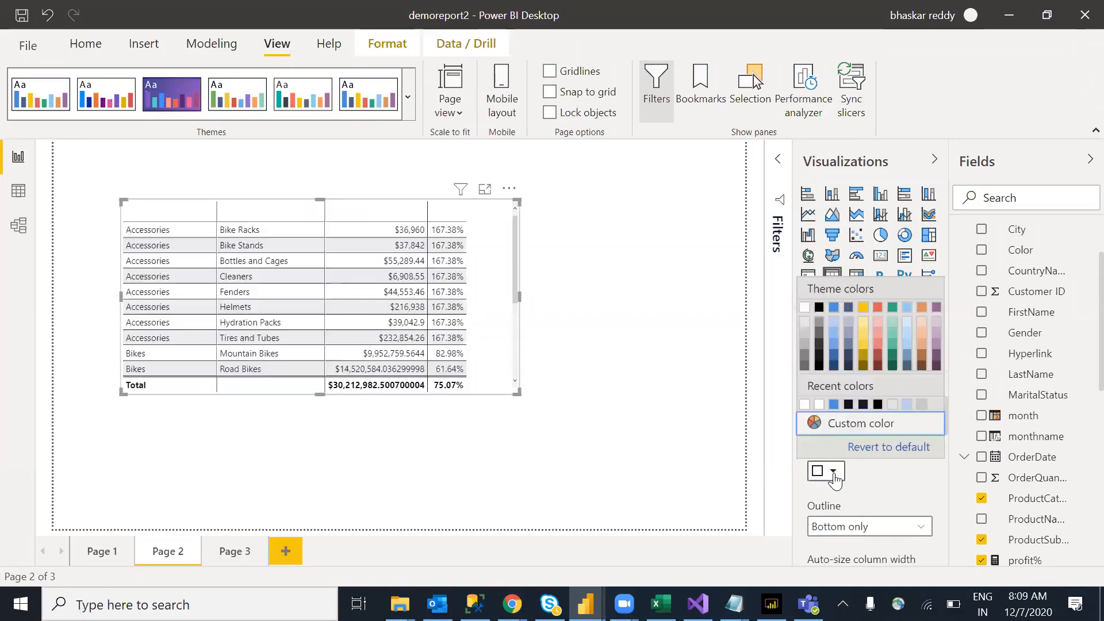
{"action": "left_click", "coordinate": [807, 339]}
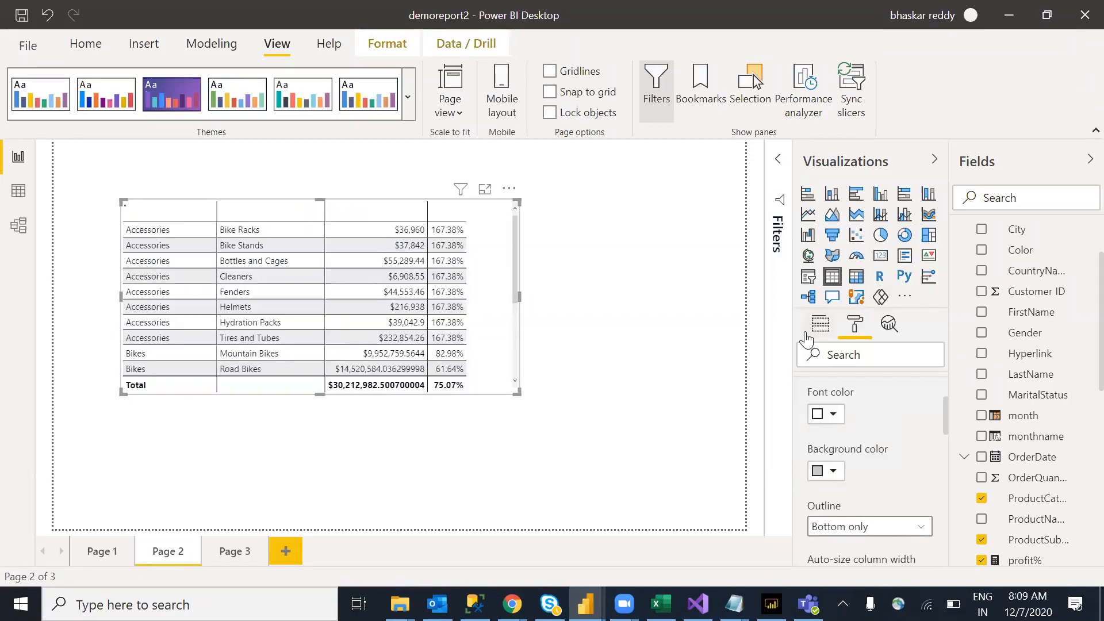
{"action": "left_click", "coordinate": [833, 475]}
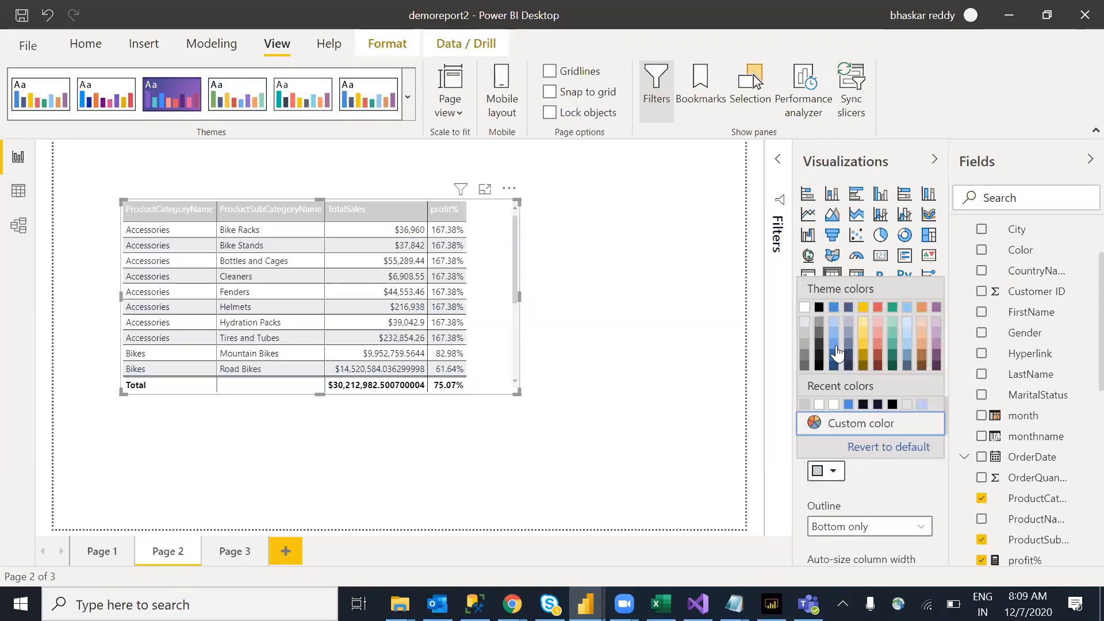
{"action": "left_click", "coordinate": [835, 342]}
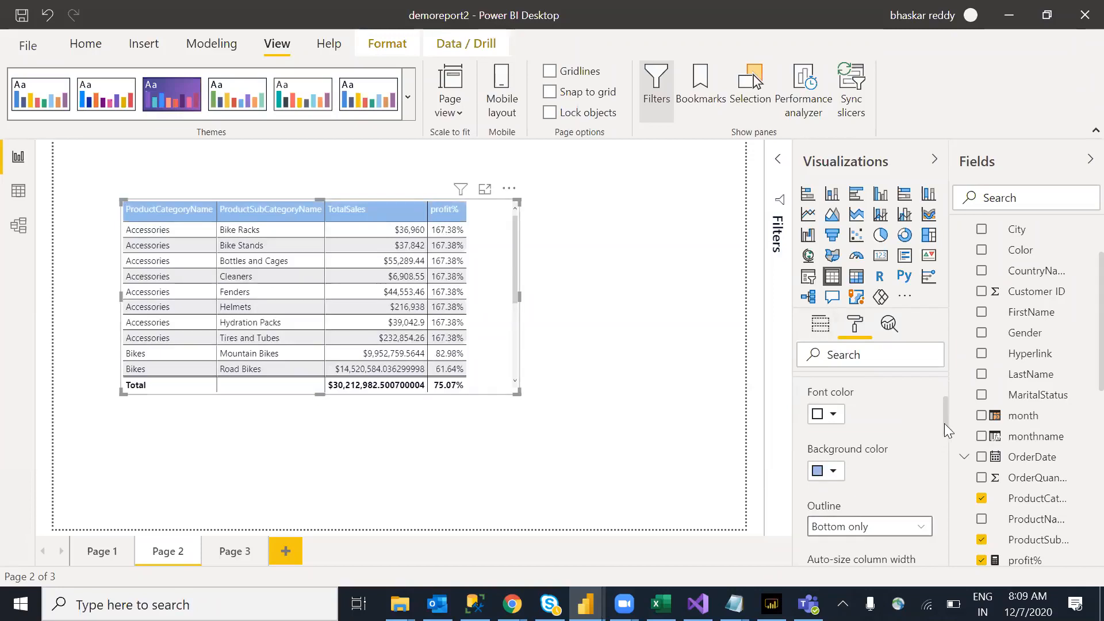
Set the column header font to Segoe (Bold) at 17 pt, and widen the table to fit the larger headers
{"action": "scroll", "coordinate": [944, 423], "scroll_direction": "down", "scroll_amount": 3}
{"action": "scroll", "coordinate": [949, 446], "scroll_direction": "down", "scroll_amount": 3}
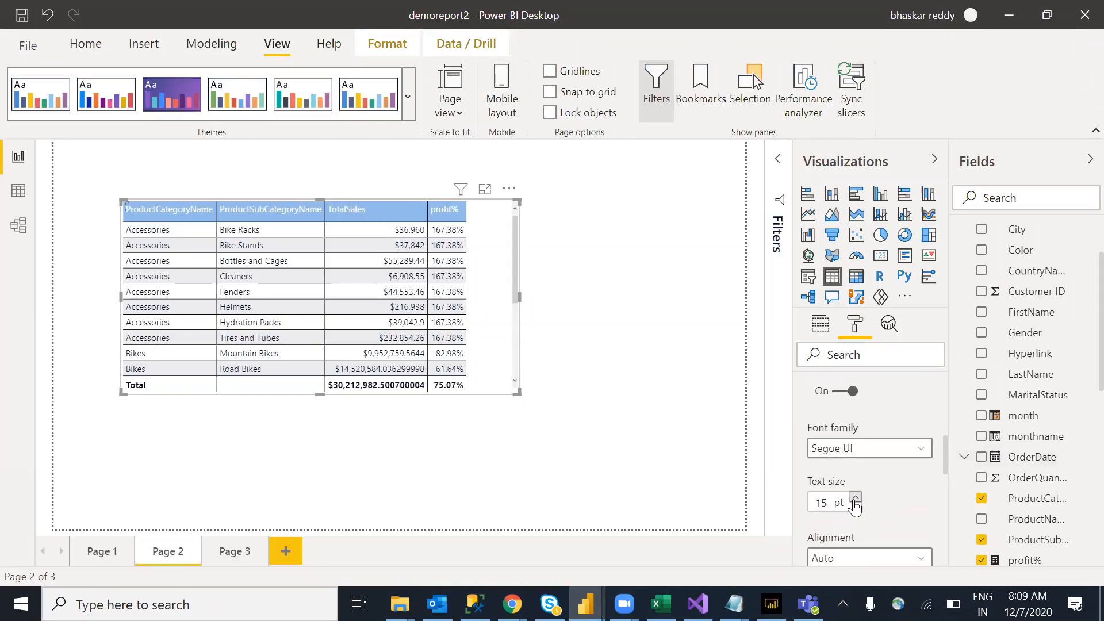
{"action": "left_click", "coordinate": [916, 454]}
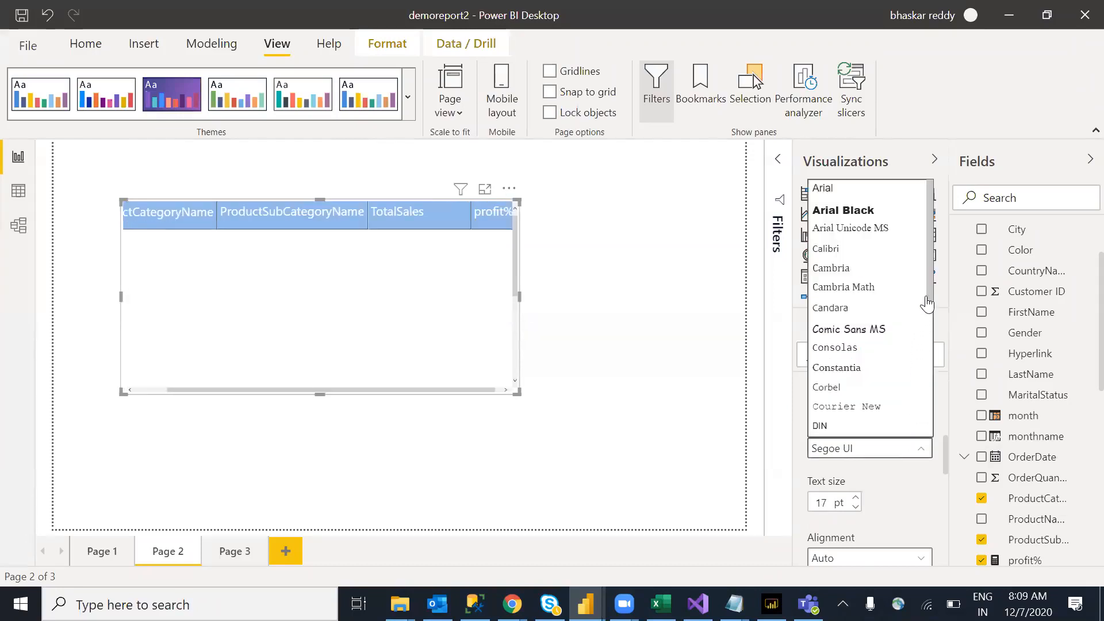
{"action": "scroll", "coordinate": [930, 345], "scroll_direction": "down", "scroll_amount": 4}
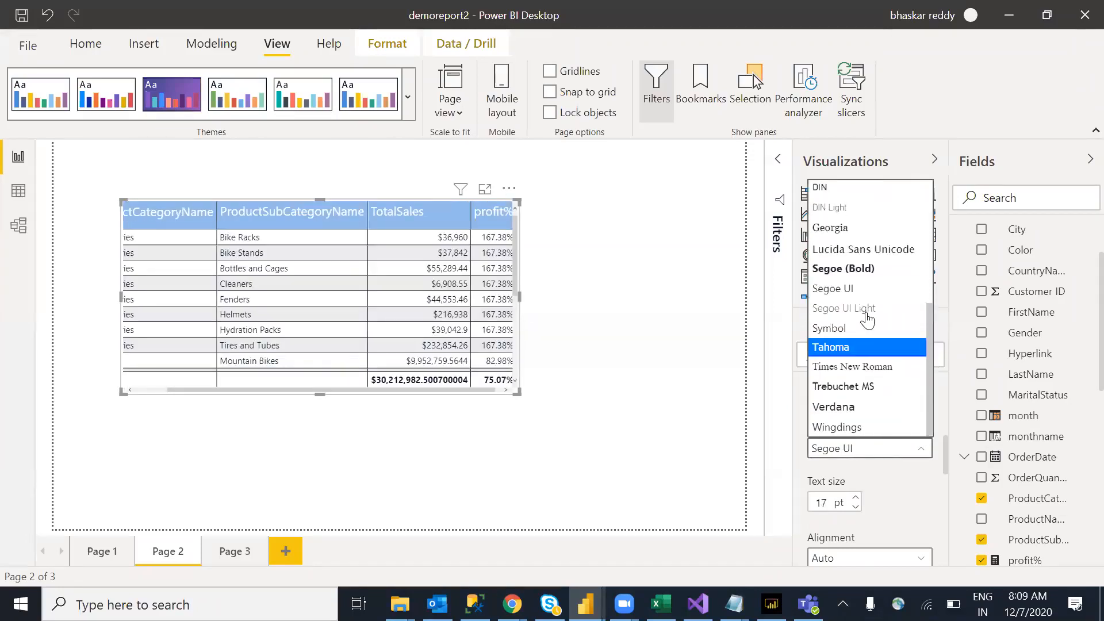
{"action": "left_click", "coordinate": [838, 273]}
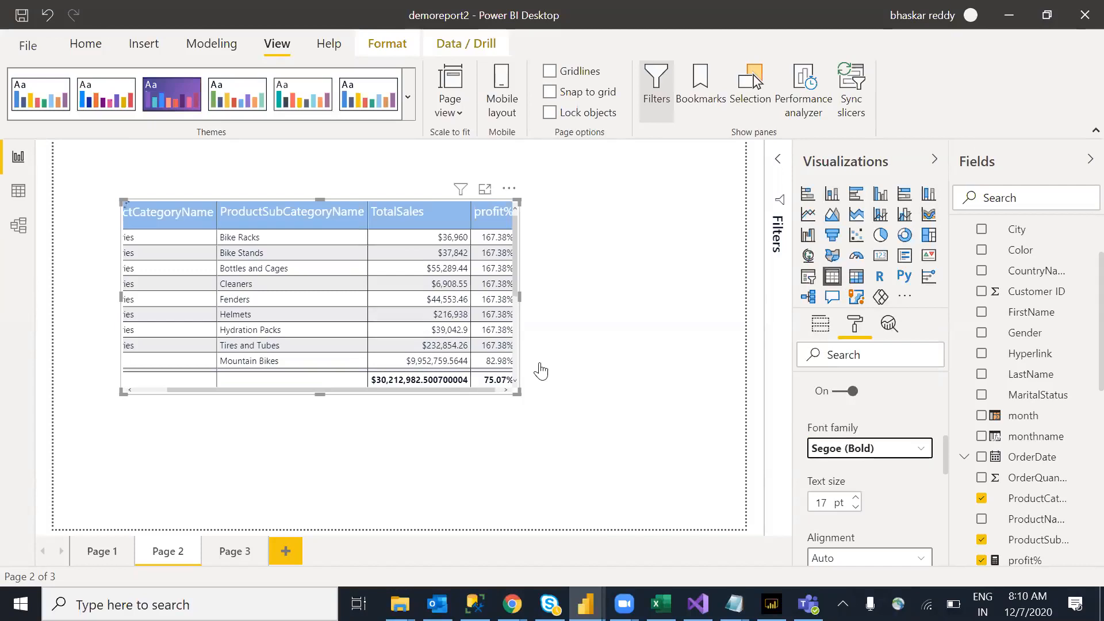
{"action": "left_click_drag", "start_coordinate": [519, 298], "coordinate": [593, 314]}
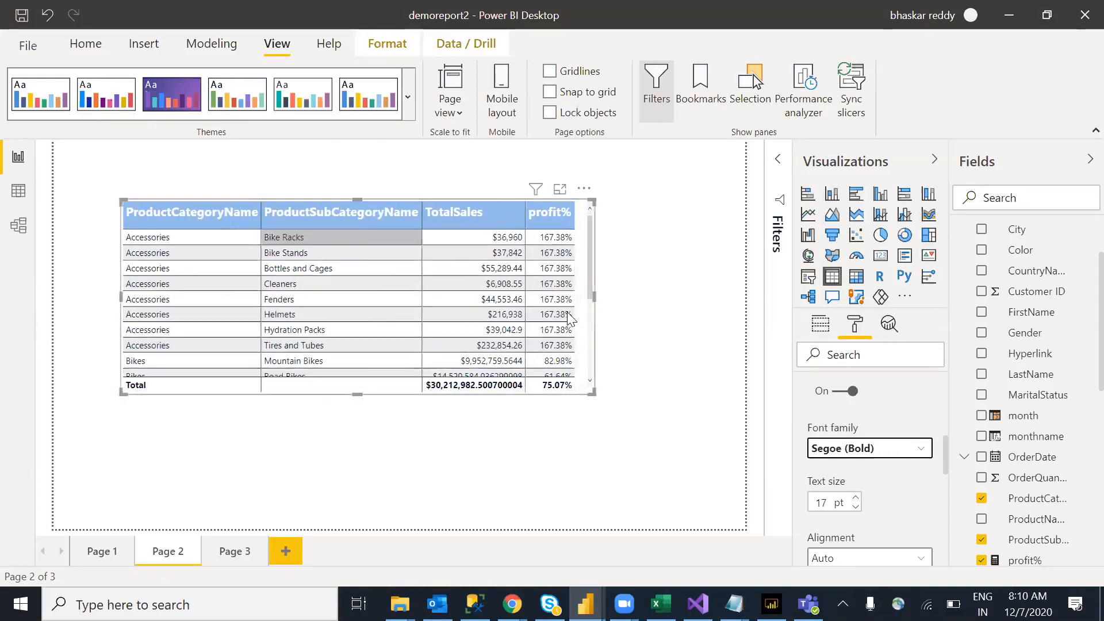
Set the alignment of the table's column headers to Center
{"action": "left_click_drag", "start_coordinate": [944, 447], "coordinate": [947, 465]}
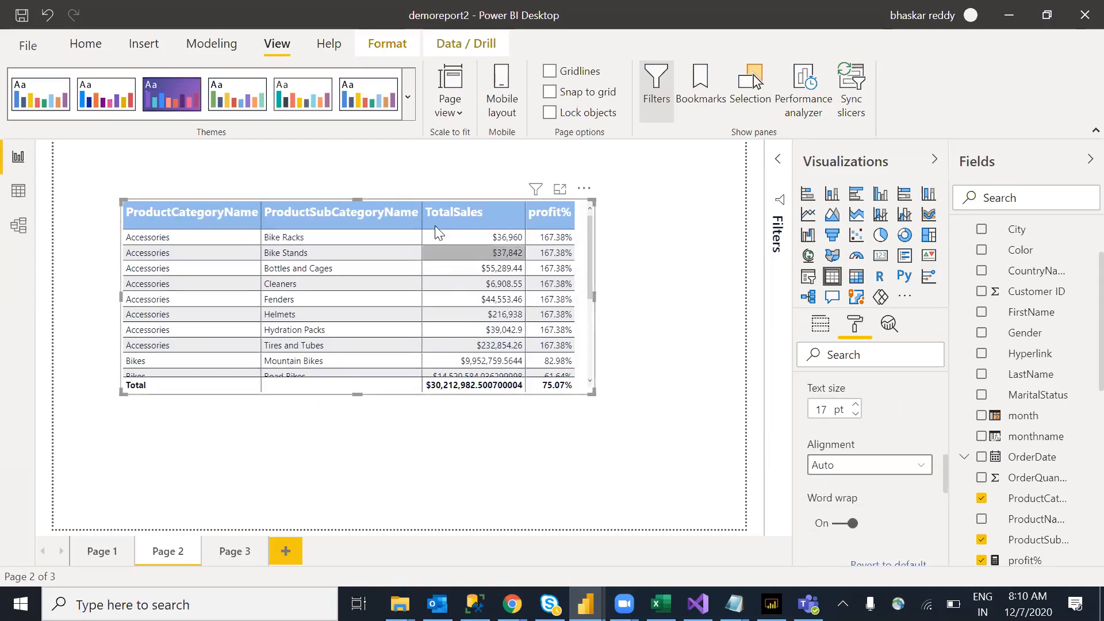
{"action": "left_click", "coordinate": [903, 469]}
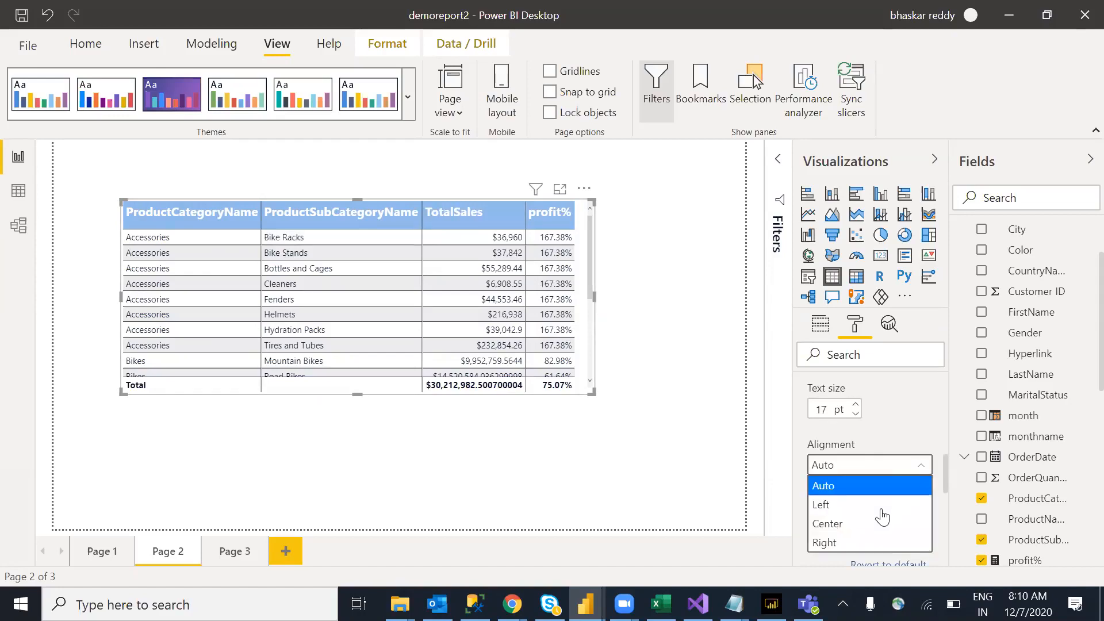
{"action": "left_click", "coordinate": [844, 524]}
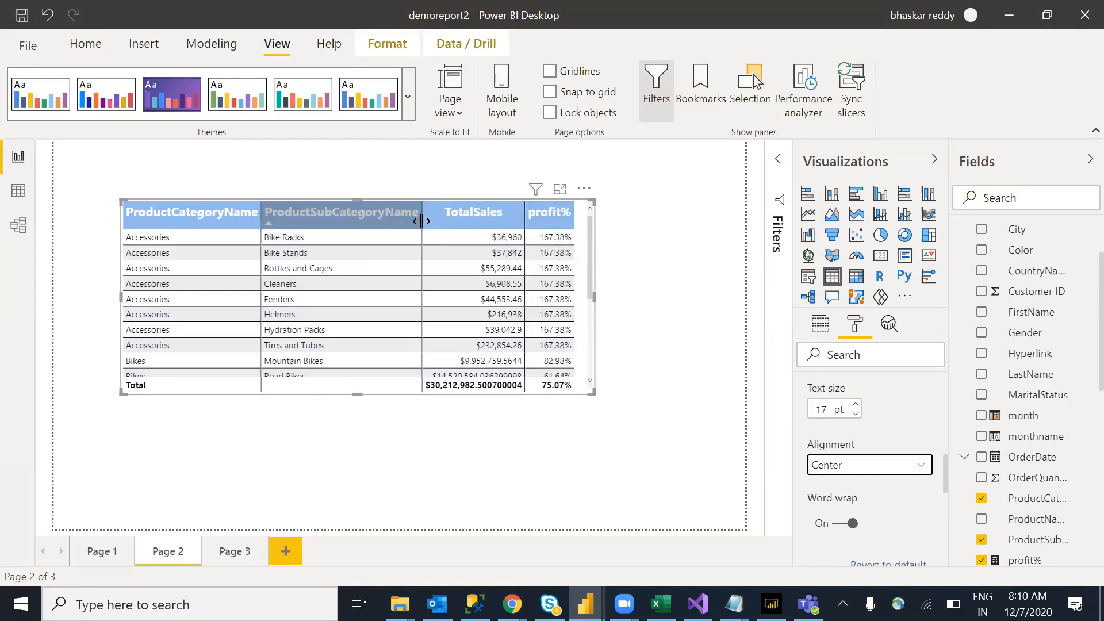
Widen the ProductSubCategoryName column and enlarge the table so every column fits inside it
{"action": "left_click_drag", "start_coordinate": [421, 221], "coordinate": [466, 222]}
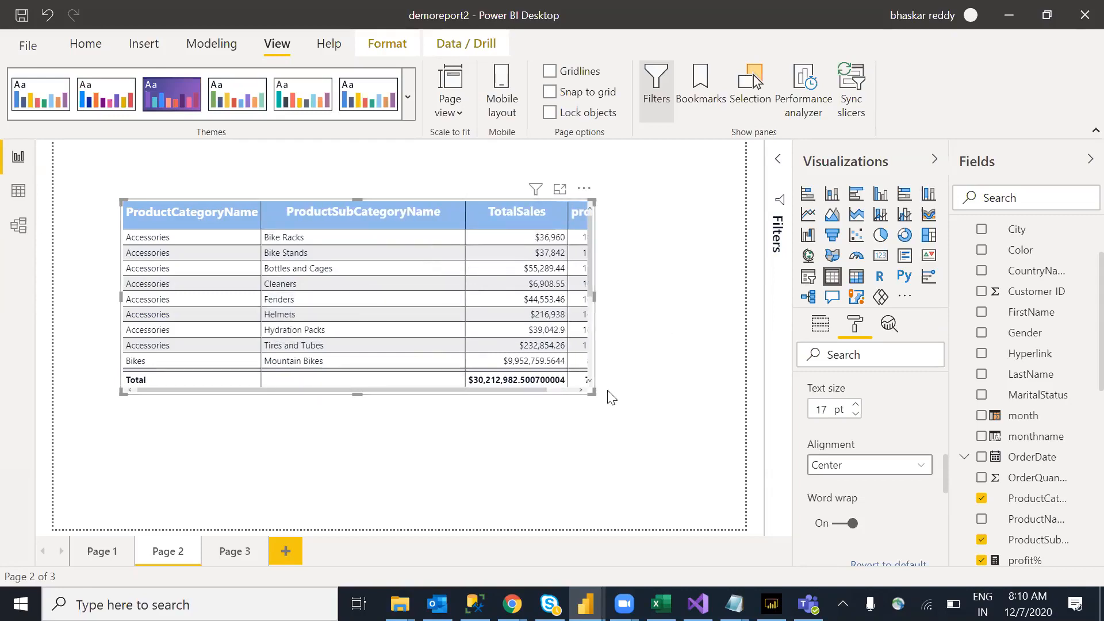
{"action": "left_click_drag", "start_coordinate": [594, 396], "coordinate": [668, 420]}
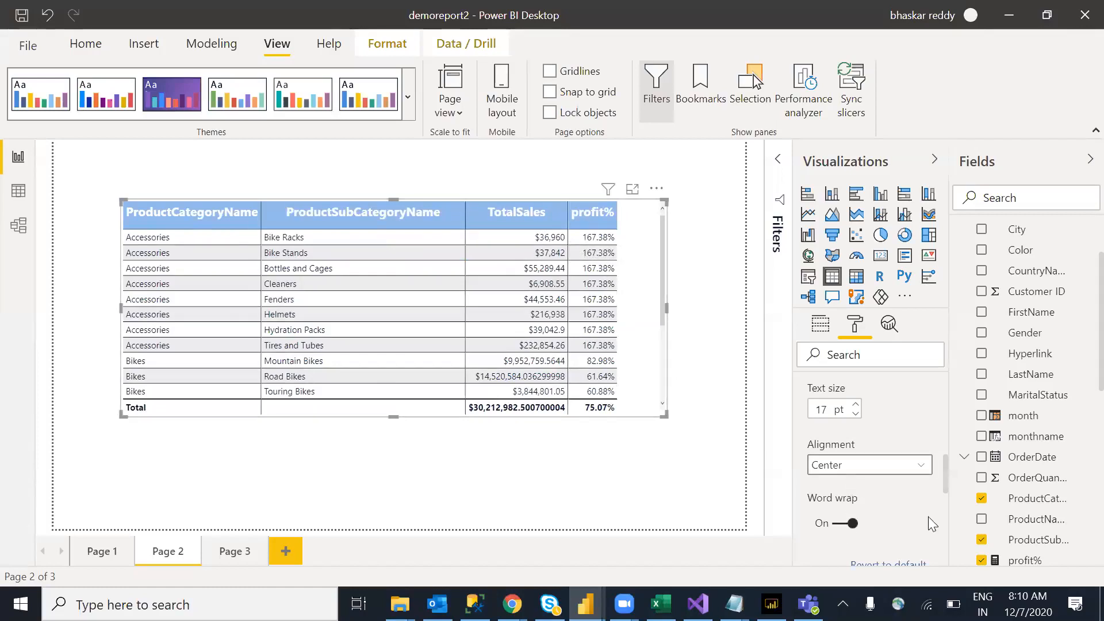
Set the alternate background color of the table's values to a light shade of the blue theme color
{"action": "scroll", "coordinate": [864, 449], "scroll_direction": "down", "scroll_amount": 2}
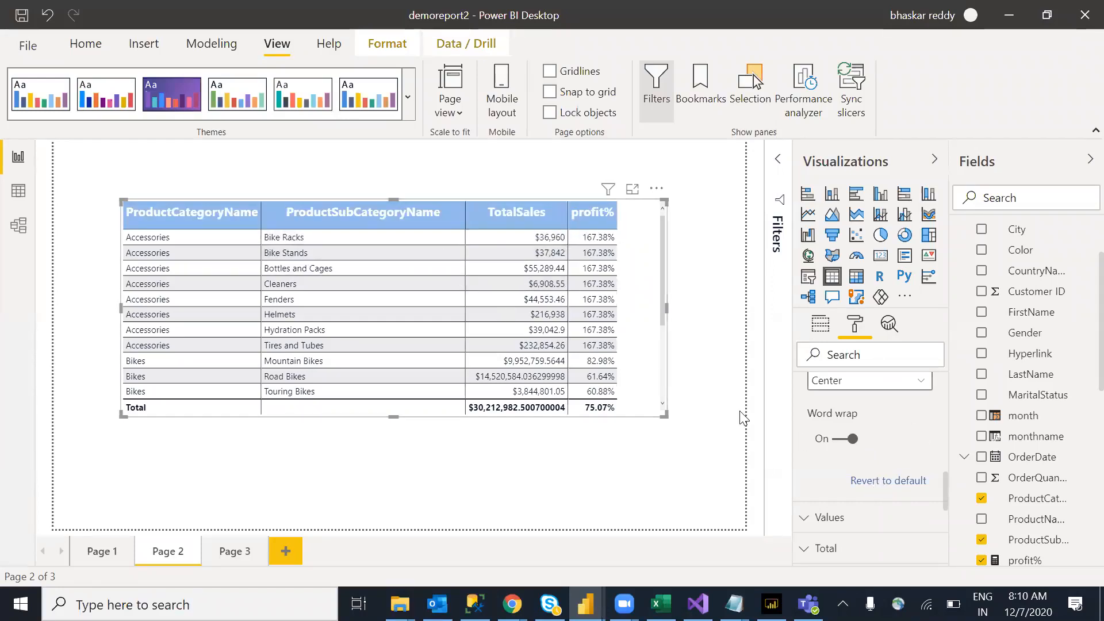
{"action": "left_click_drag", "start_coordinate": [946, 489], "coordinate": [947, 399]}
{"action": "left_click", "coordinate": [805, 436]}
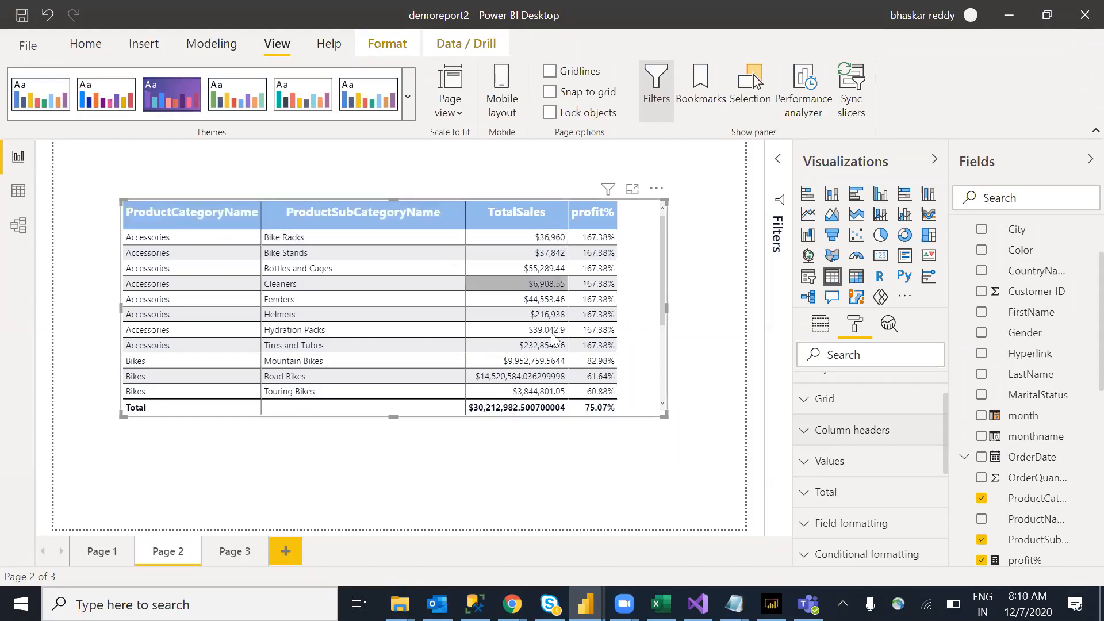
{"action": "left_click", "coordinate": [808, 467]}
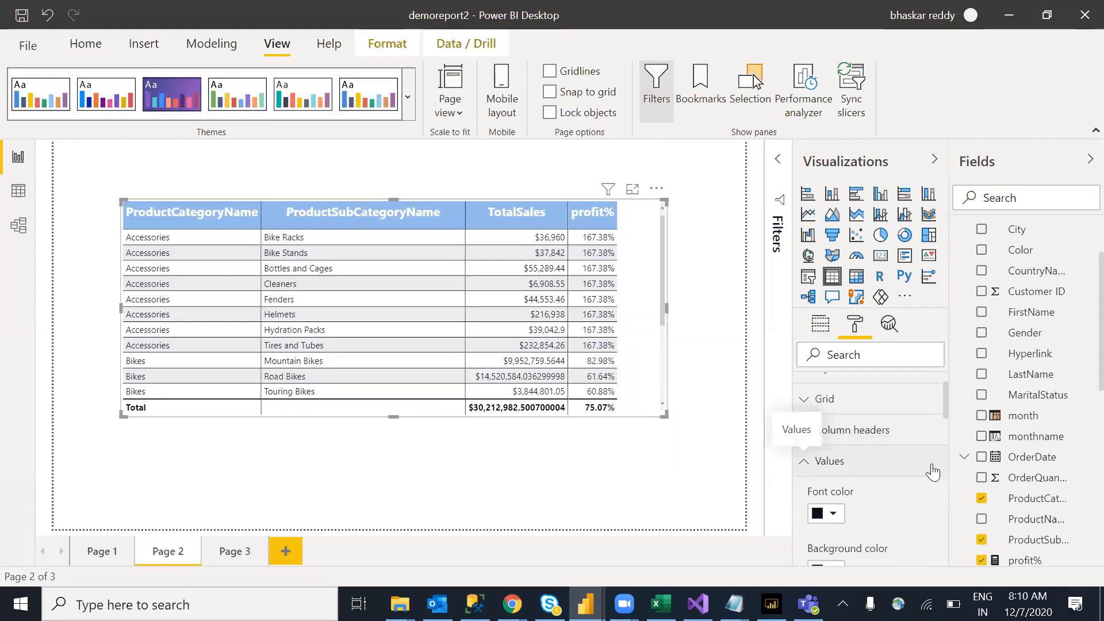
{"action": "left_click_drag", "start_coordinate": [944, 393], "coordinate": [944, 412]}
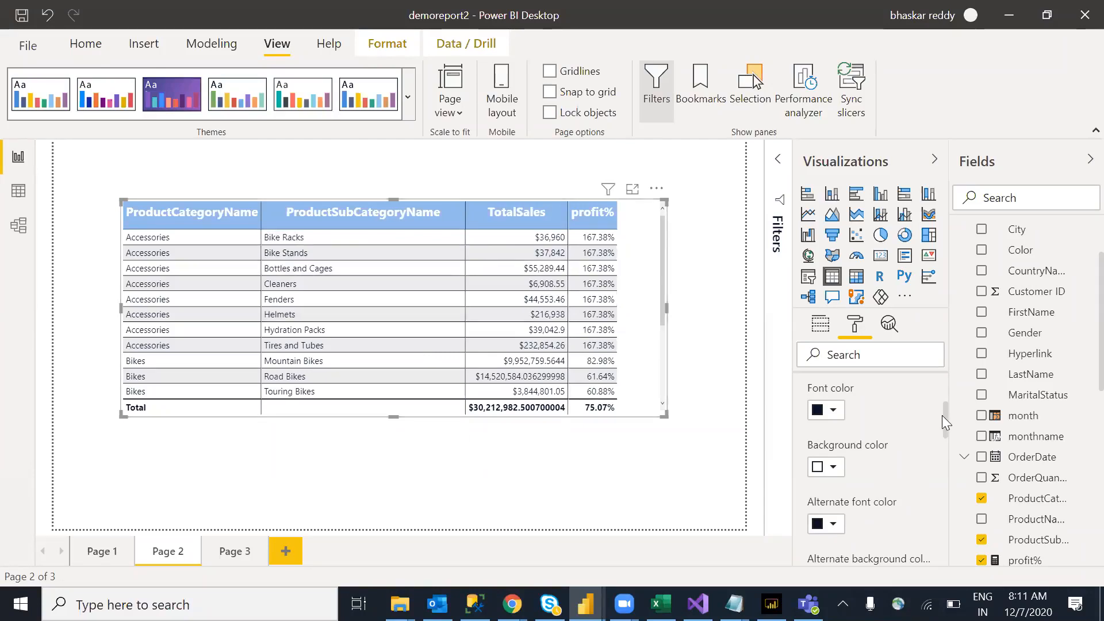
{"action": "left_click_drag", "start_coordinate": [946, 426], "coordinate": [948, 451]}
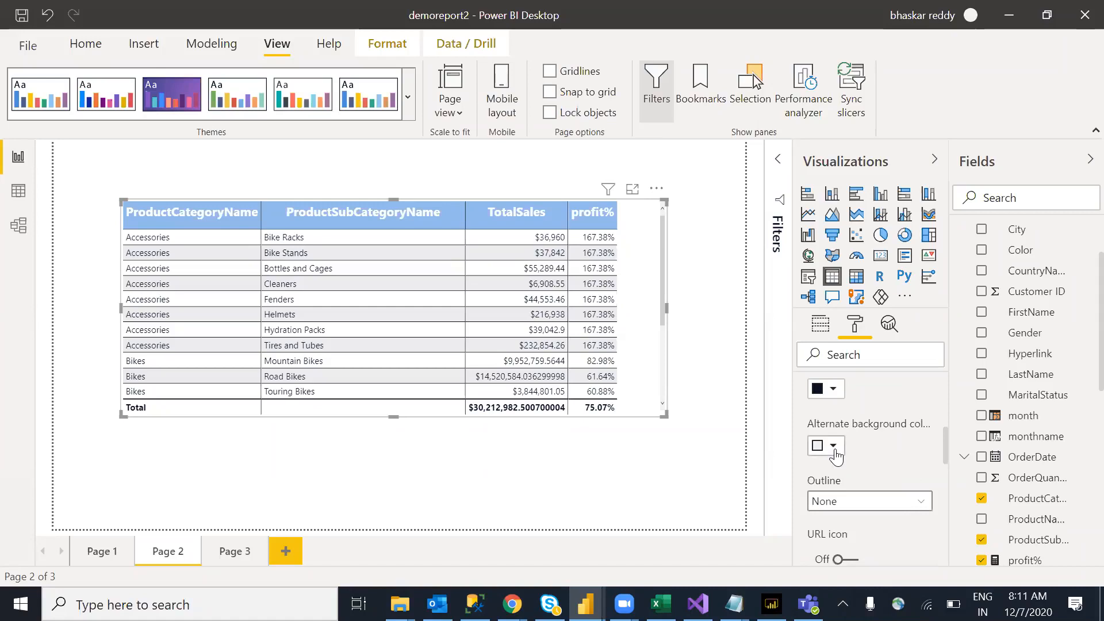
{"action": "left_click", "coordinate": [834, 448]}
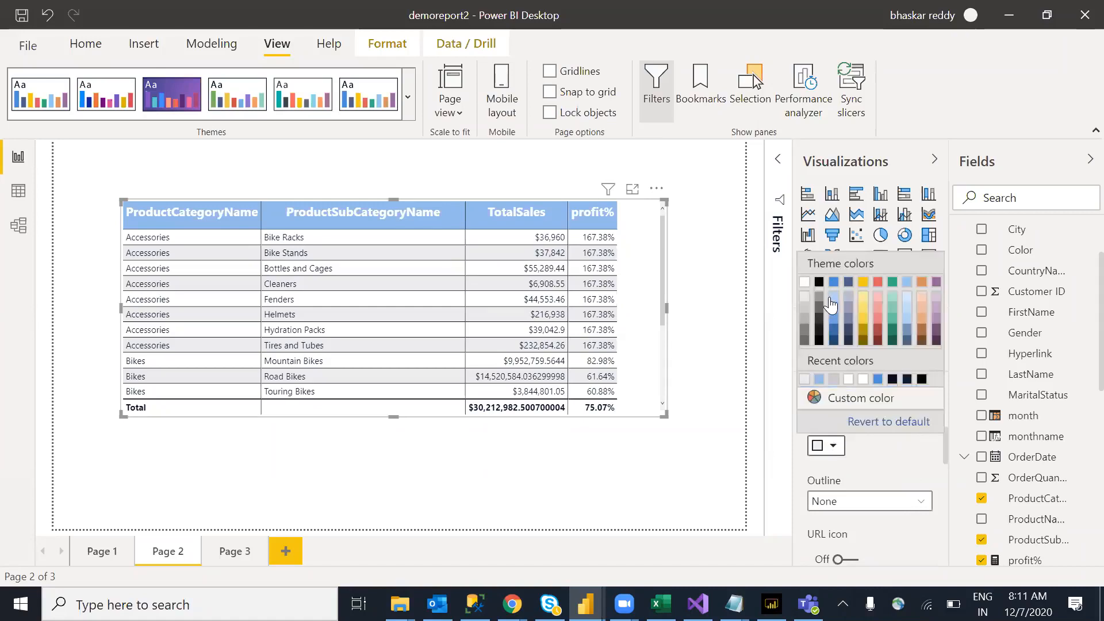
{"action": "left_click", "coordinate": [831, 305]}
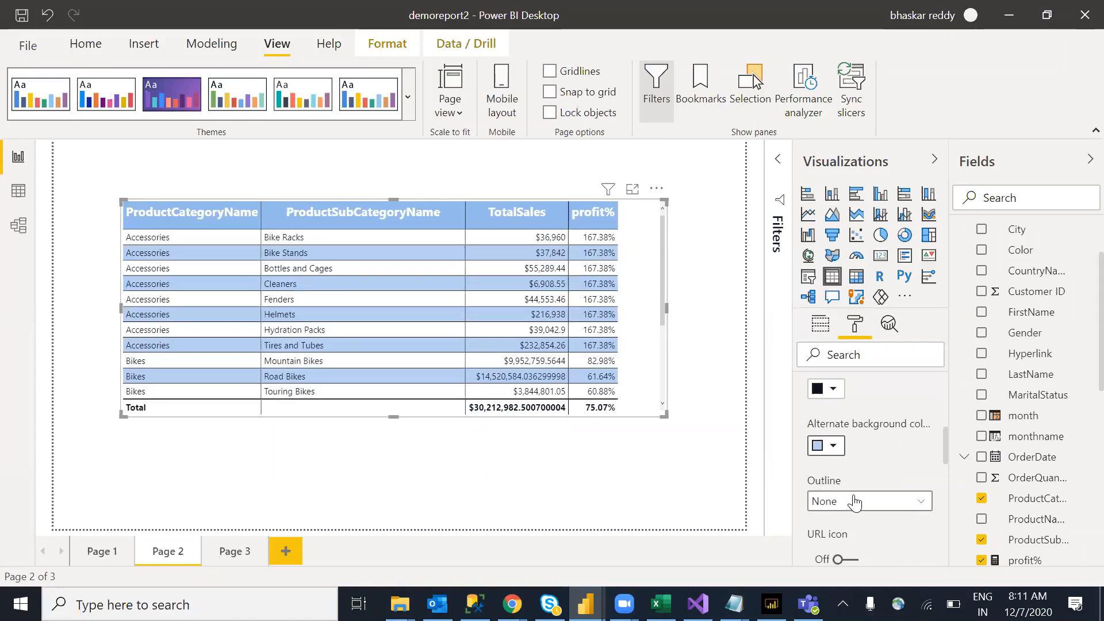
Widen the table slightly and add the Hyperlink field to it
{"action": "left_click_drag", "start_coordinate": [946, 447], "coordinate": [946, 487]}
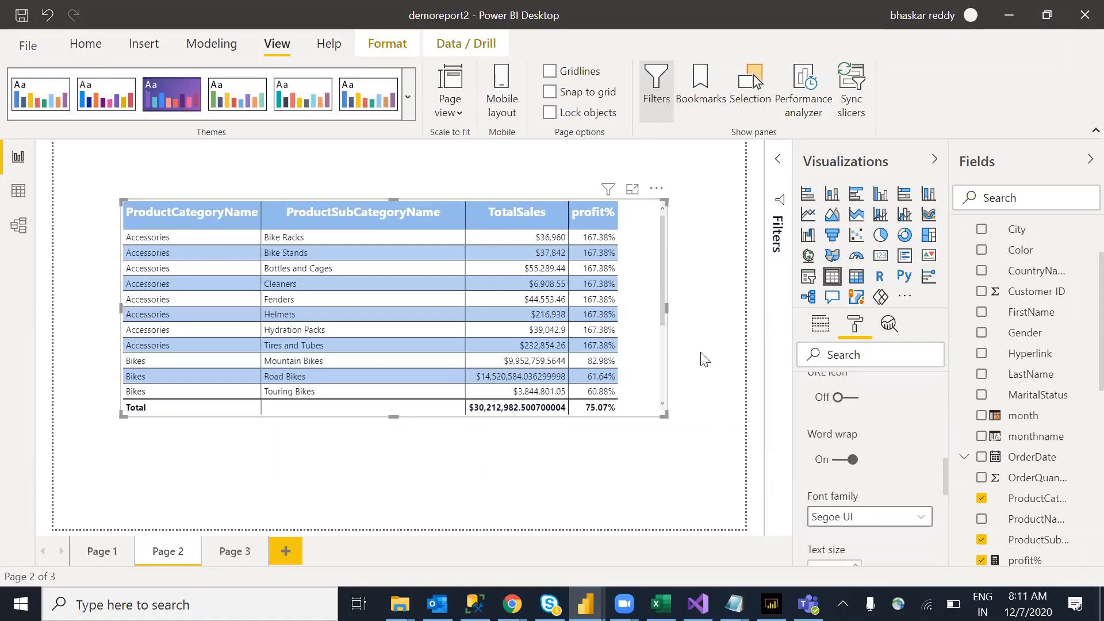
{"action": "left_click_drag", "start_coordinate": [667, 308], "coordinate": [680, 314]}
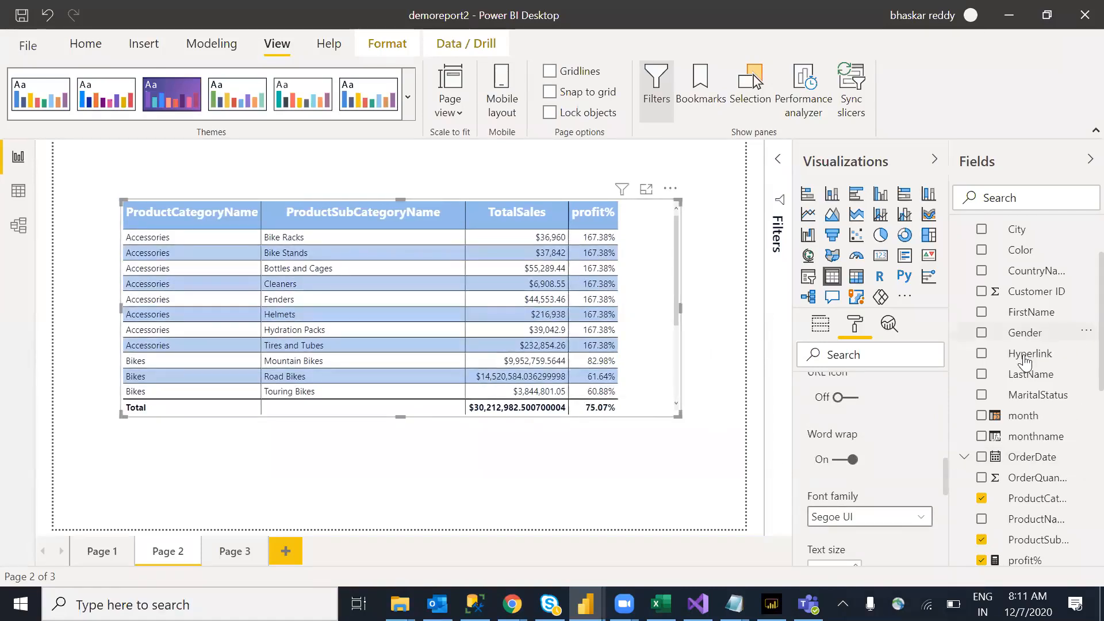
{"action": "left_click_drag", "start_coordinate": [666, 377], "coordinate": [646, 358]}
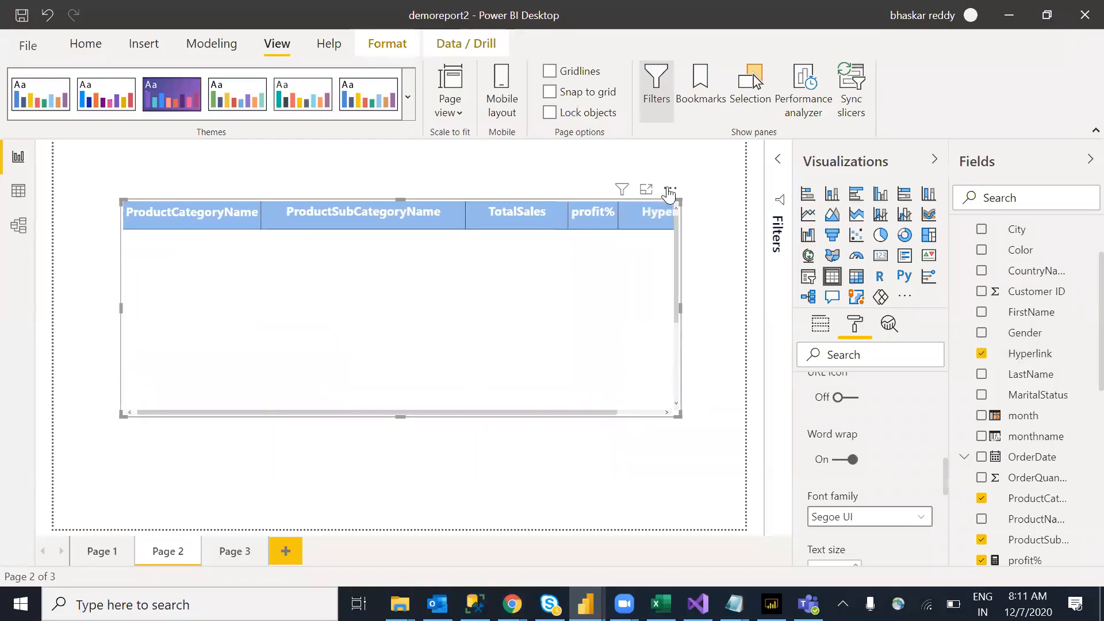
Move the table to the page's left edge and narrow the ProductSubCategoryName and ProductCategoryName columns so the Hyperlink column fits
{"action": "left_click_drag", "start_coordinate": [575, 187], "coordinate": [509, 185]}
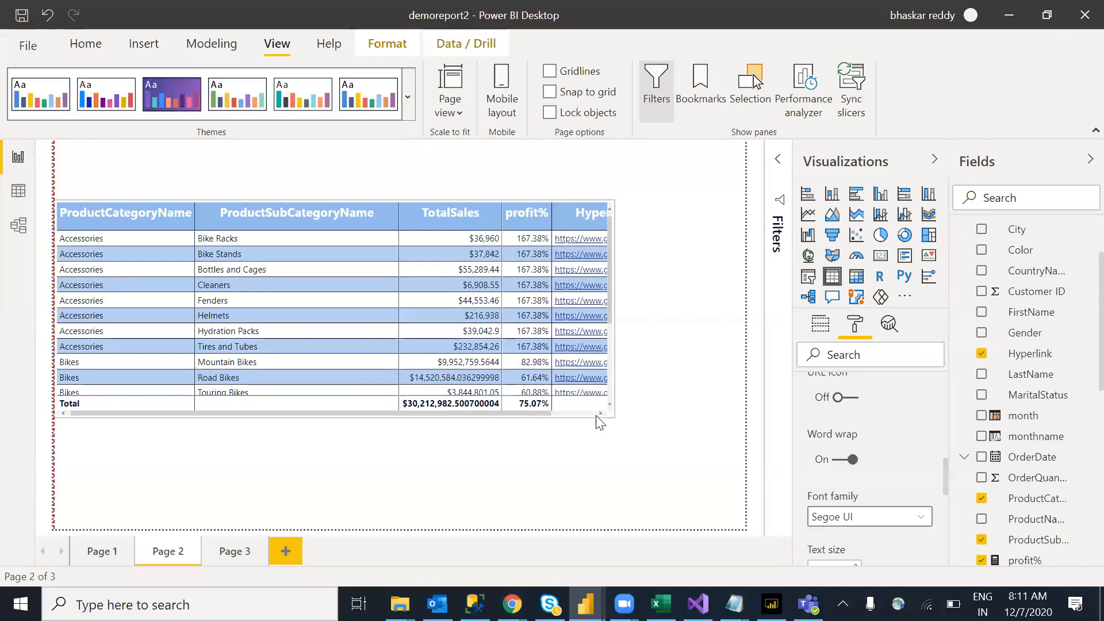
{"action": "left_click_drag", "start_coordinate": [396, 212], "coordinate": [329, 213]}
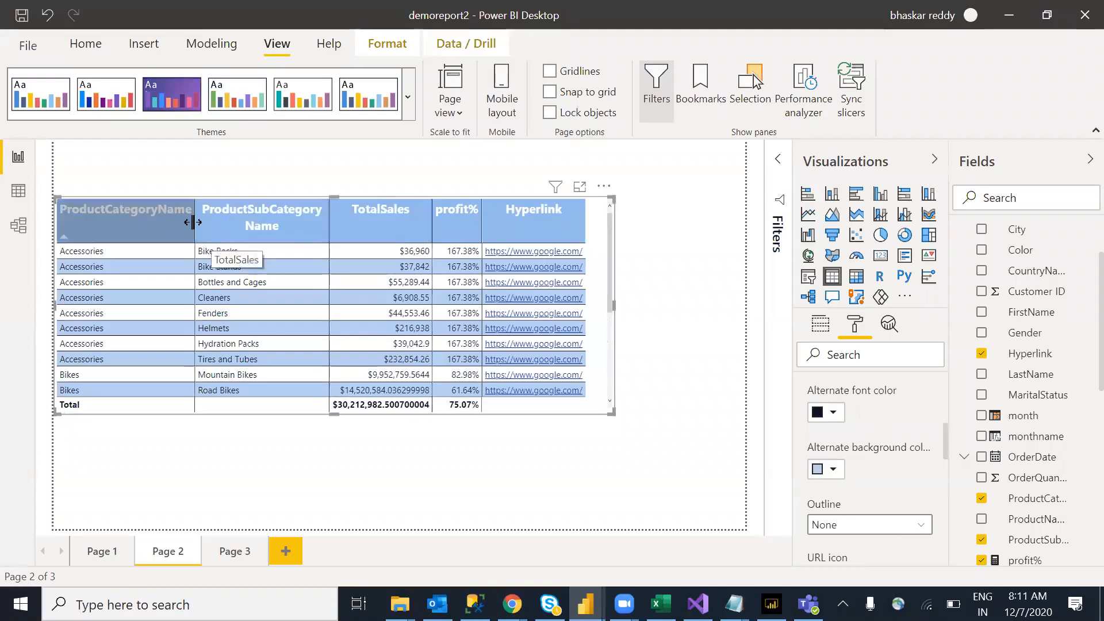
{"action": "left_click_drag", "start_coordinate": [194, 222], "coordinate": [156, 222]}
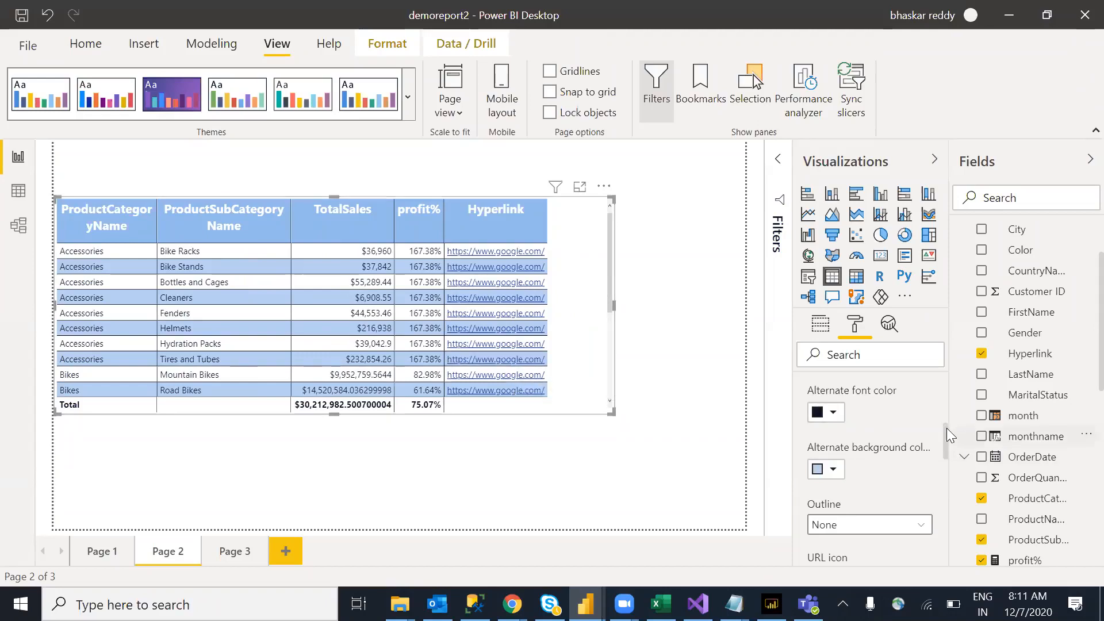
Turn on the URL icon for the table's values, compare it with the plain links, and narrow the table around its columns
{"action": "left_click_drag", "start_coordinate": [947, 431], "coordinate": [934, 462]}
{"action": "left_click", "coordinate": [848, 433]}
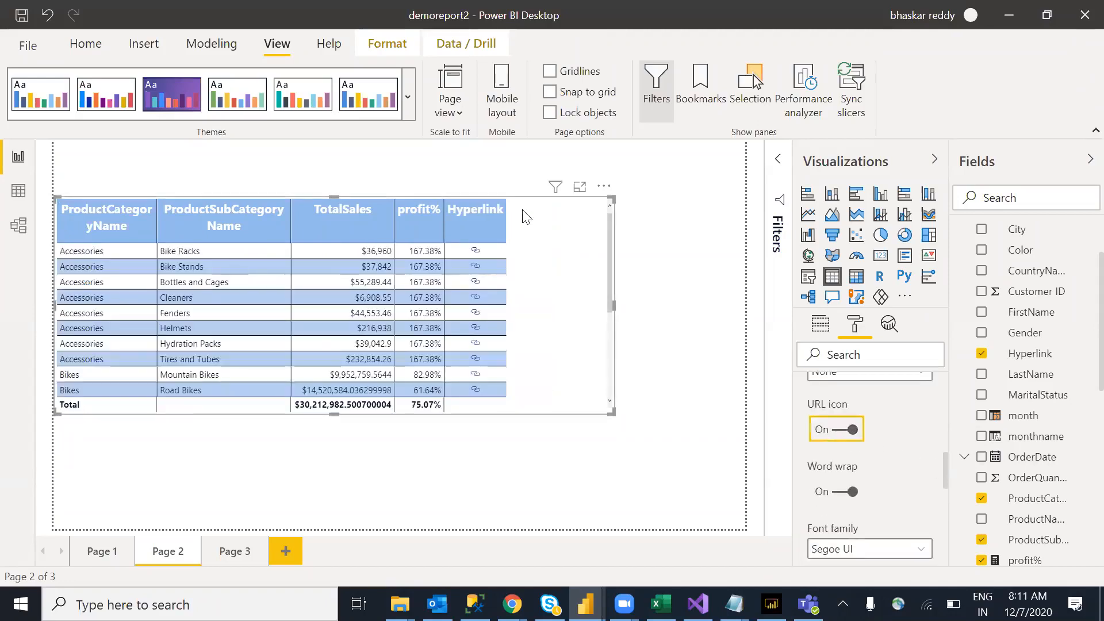
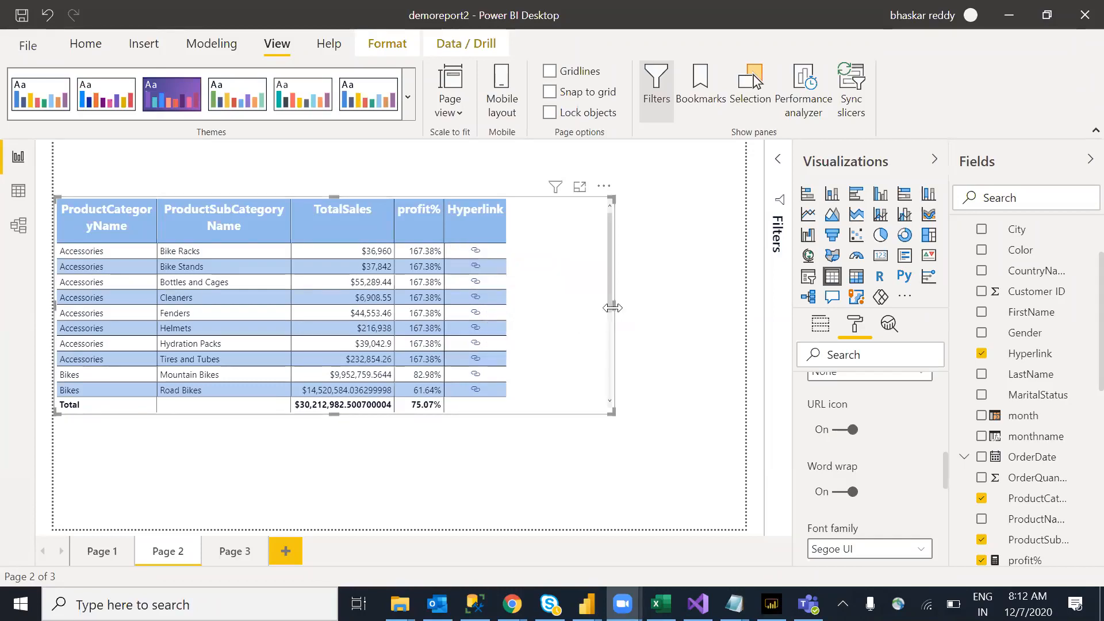
{"action": "left_click_drag", "start_coordinate": [613, 306], "coordinate": [542, 314]}
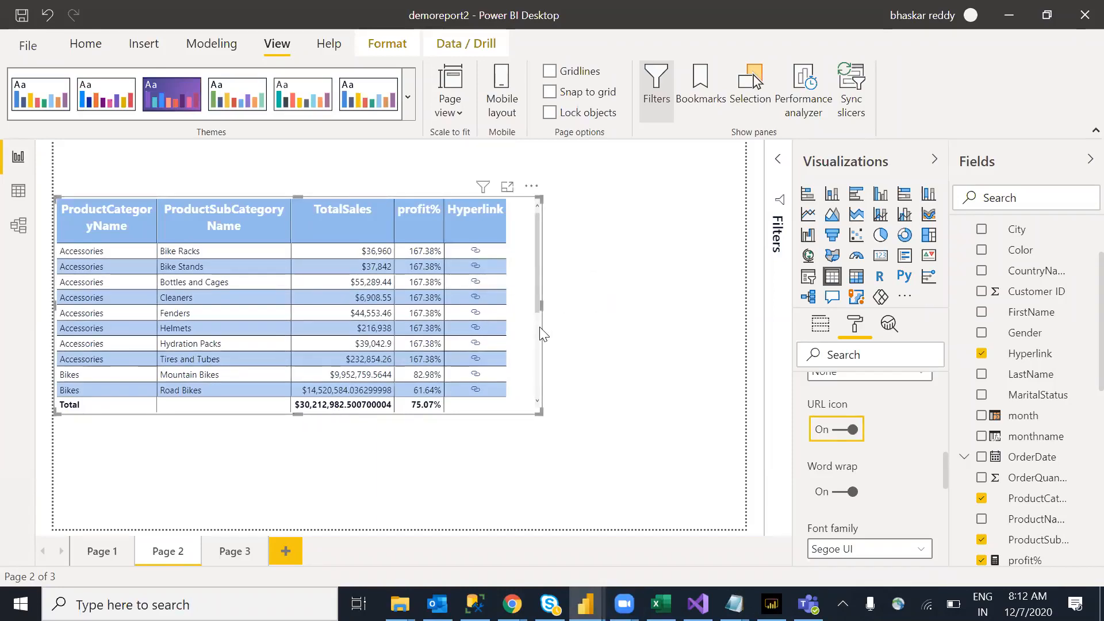
{"action": "left_click", "coordinate": [840, 435]}
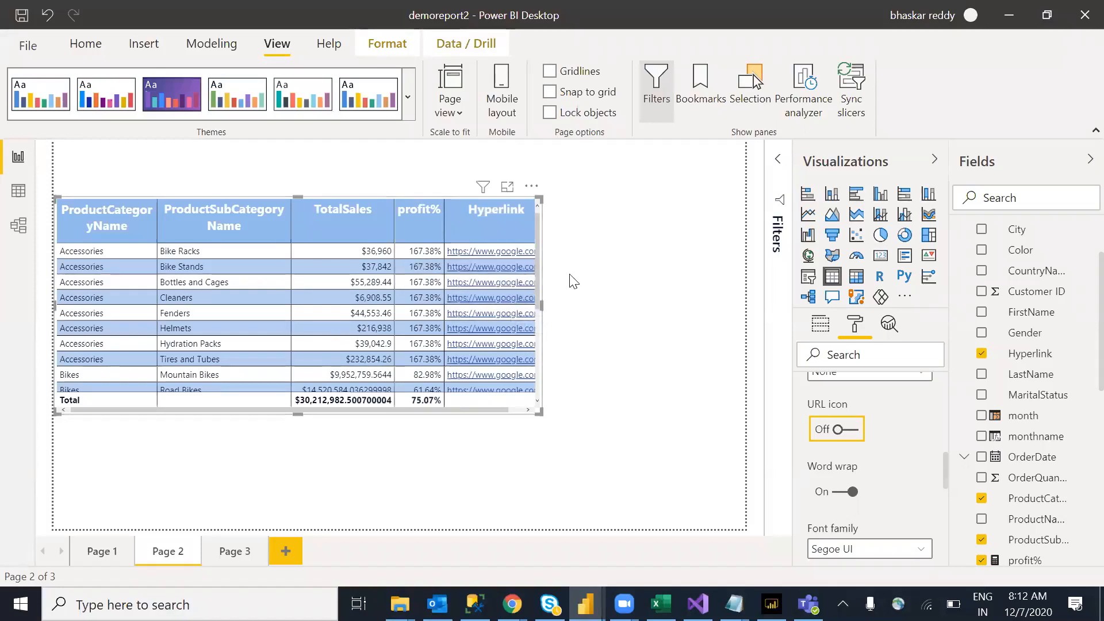
{"action": "left_click", "coordinate": [856, 431]}
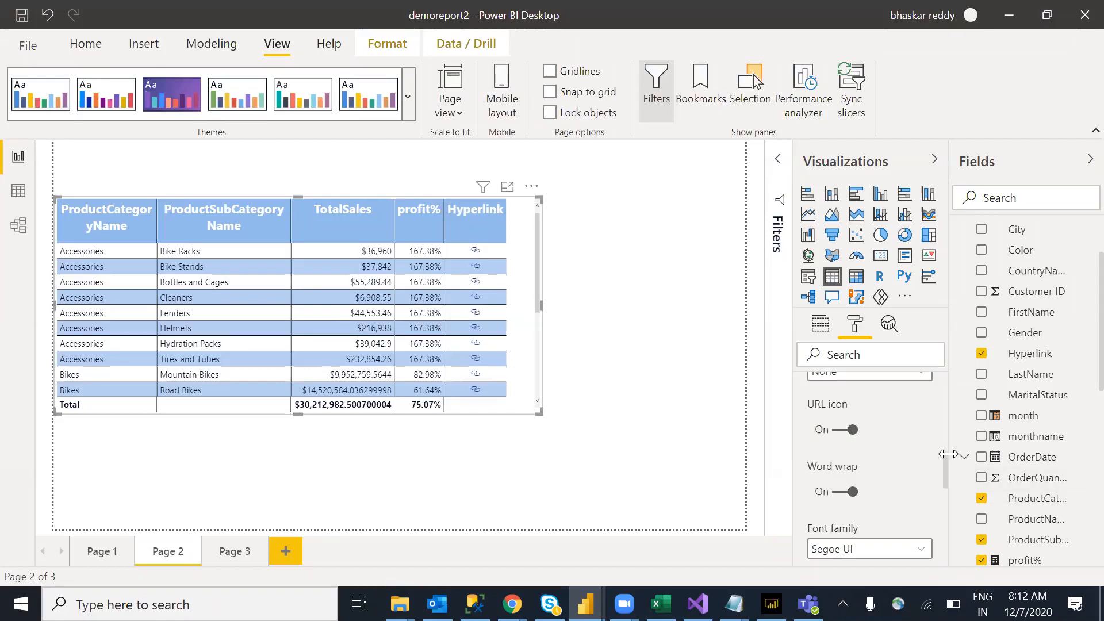
Try a text size of 16 pt for the table's values, and restore it to 12 pt
{"action": "scroll", "coordinate": [945, 461], "scroll_direction": "down", "scroll_amount": 3}
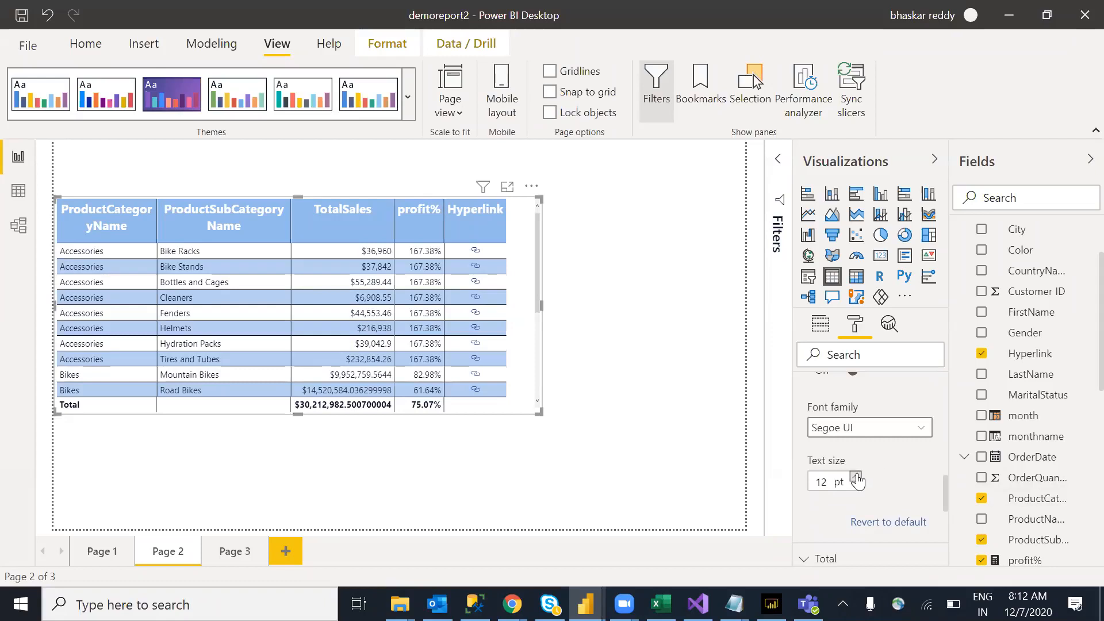
{"action": "left_click", "coordinate": [857, 477]}
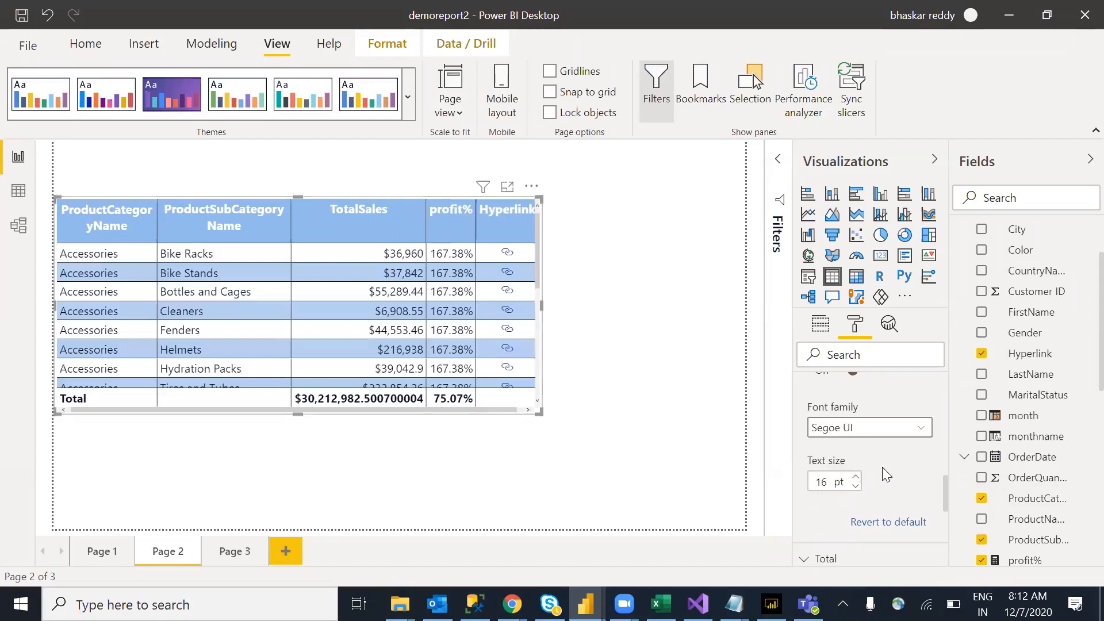
{"action": "left_click", "coordinate": [856, 488]}
{"action": "left_click", "coordinate": [856, 487]}
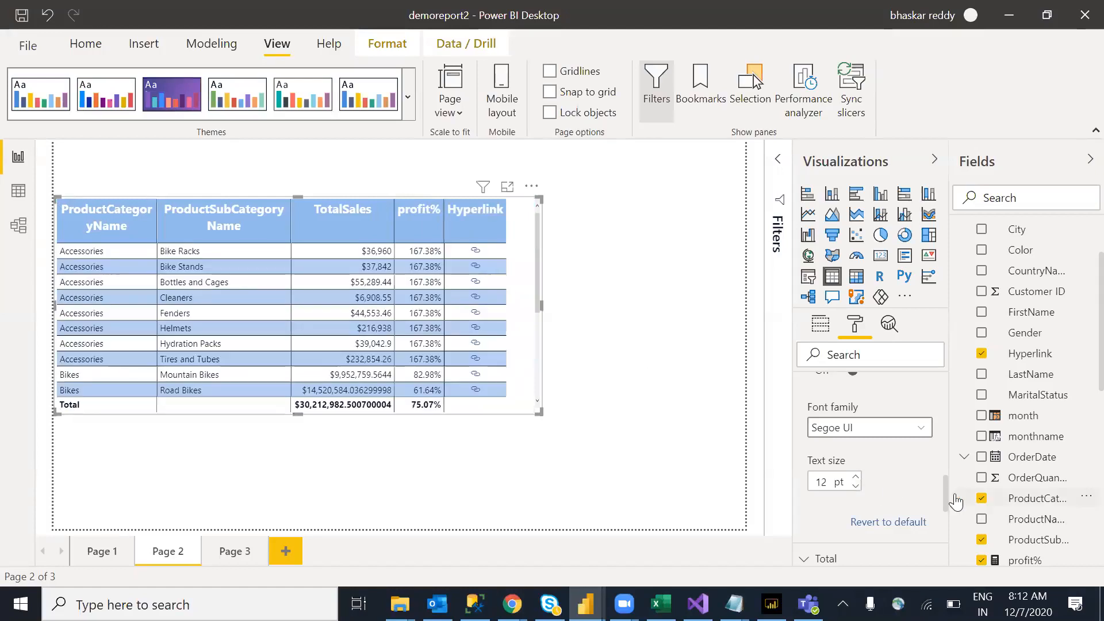
Try the table without its totals row, and turn the totals on again
{"action": "left_click_drag", "start_coordinate": [946, 485], "coordinate": [944, 397]}
{"action": "left_click", "coordinate": [806, 438]}
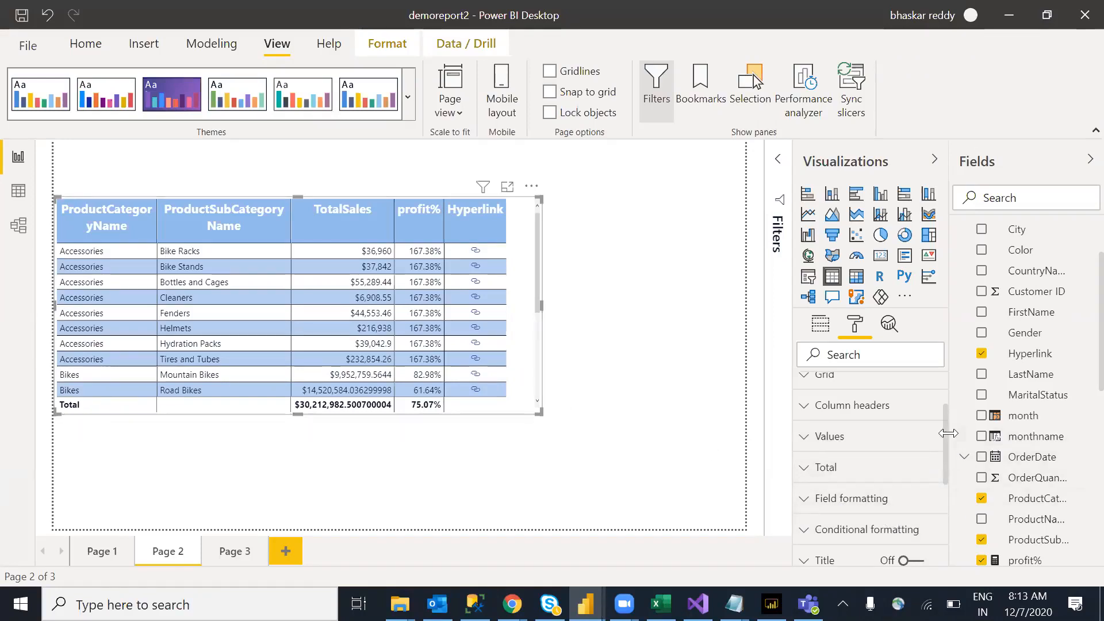
{"action": "left_click", "coordinate": [827, 468]}
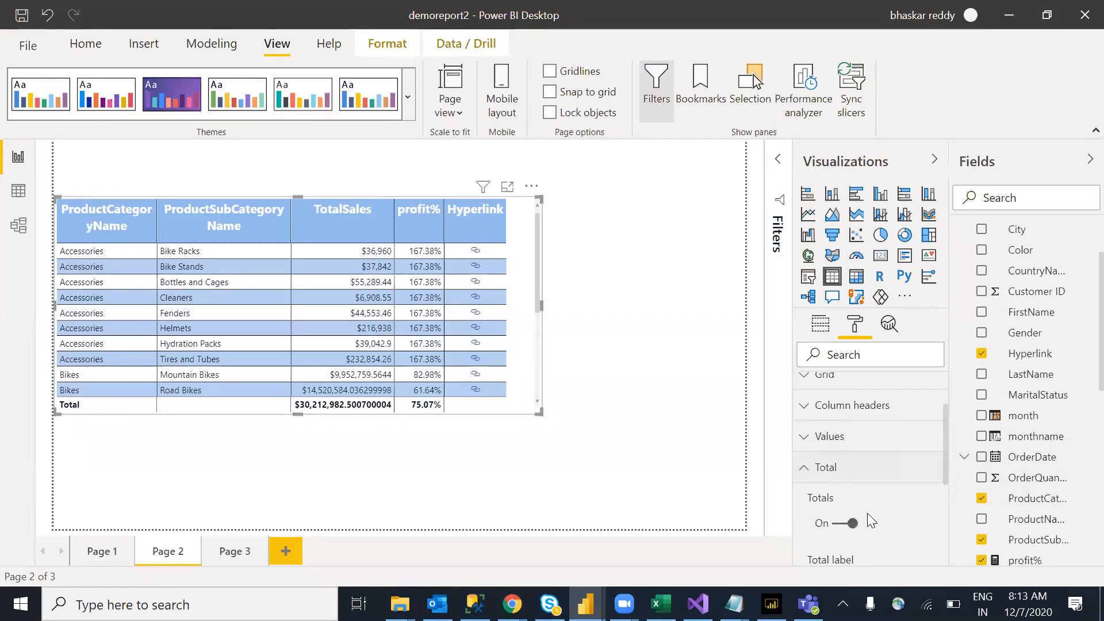
{"action": "left_click", "coordinate": [840, 525]}
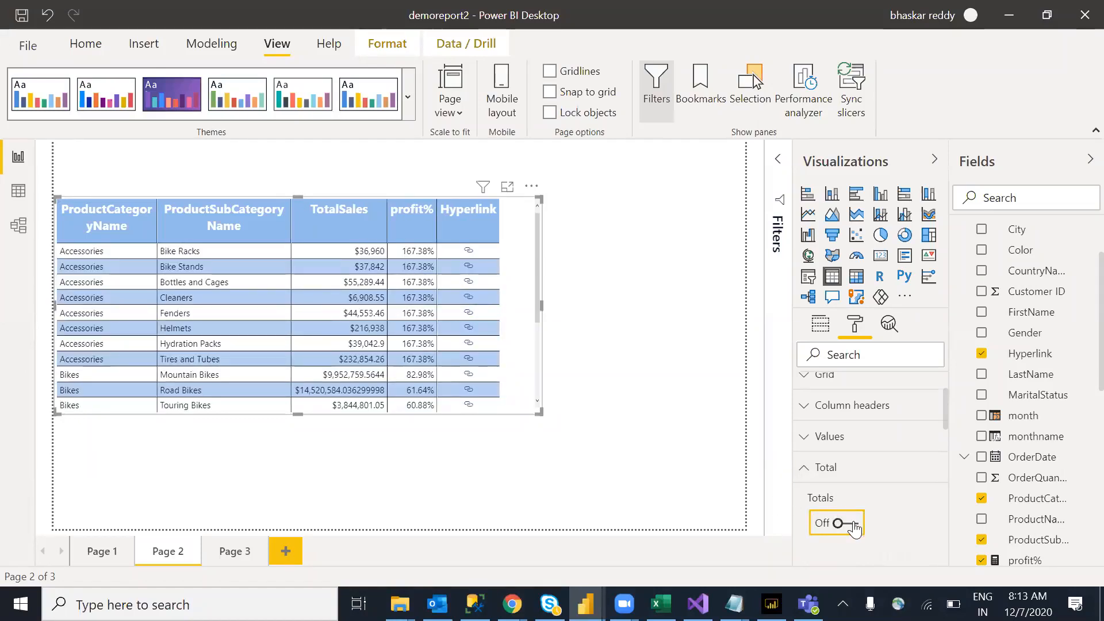
{"action": "left_click", "coordinate": [854, 524]}
Change the label of the table's totals row to "Grnad Total"
{"action": "left_click_drag", "start_coordinate": [946, 392], "coordinate": [947, 428]}
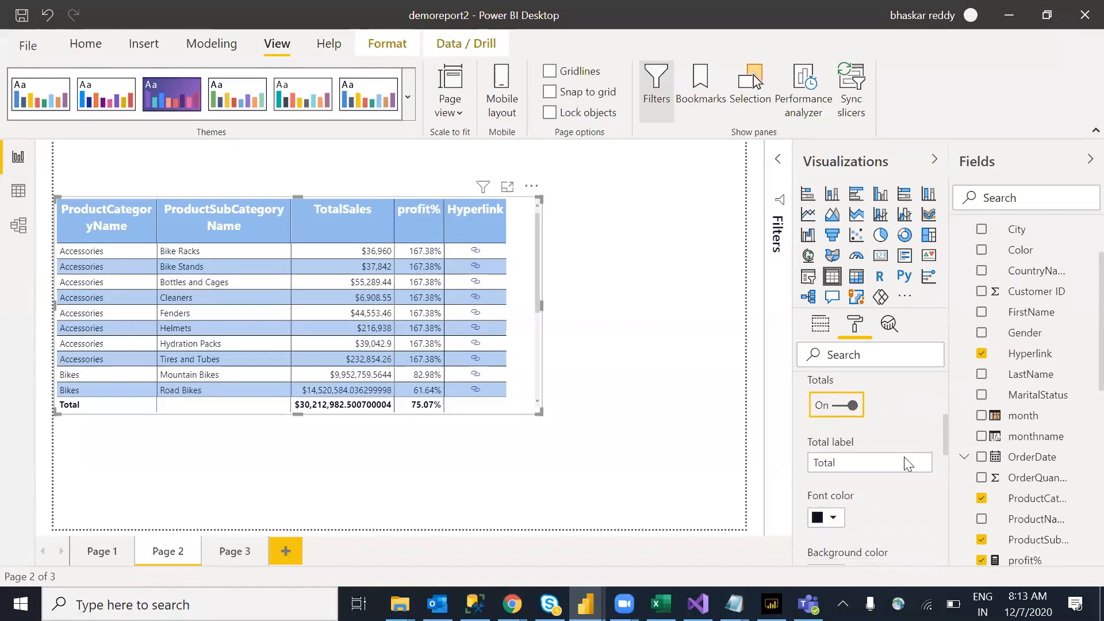
{"action": "left_click_drag", "start_coordinate": [856, 462], "coordinate": [814, 463]}
{"action": "type", "text": "Grnadt"}
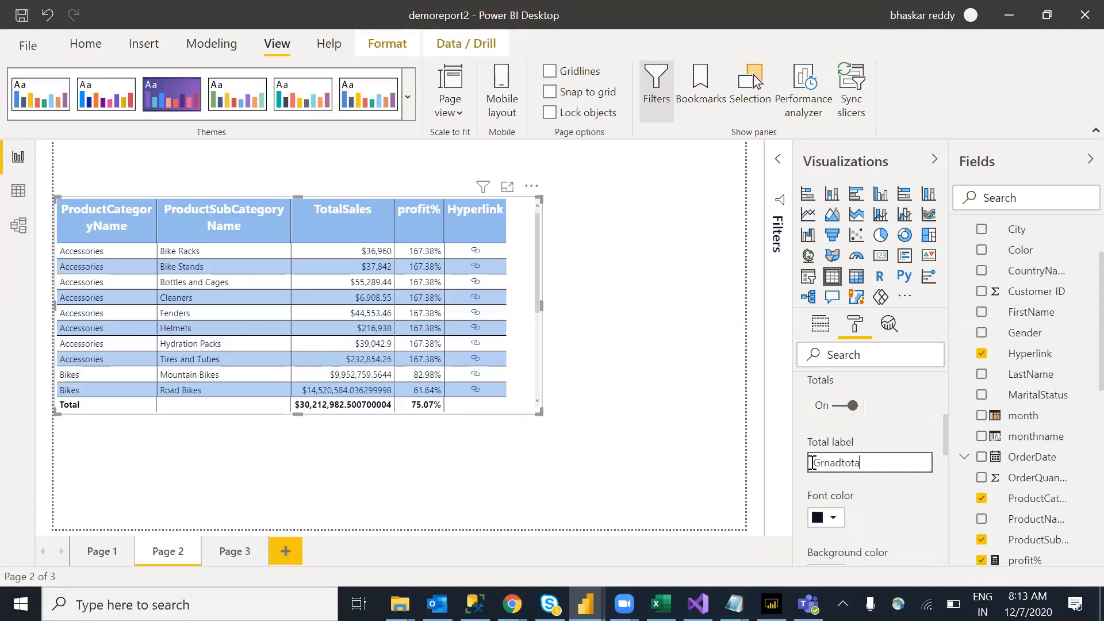
{"action": "type", "text": "otal"}
{"action": "key", "text": "BackSpace"}
{"action": "key", "text": "BackSpace"}
{"action": "key", "text": "BackSpace"}
{"action": "key", "text": "BackSpace"}
{"action": "key", "text": "BackSpace"}
{"action": "type", "text": "T"}
{"action": "left_click", "coordinate": [679, 470]}
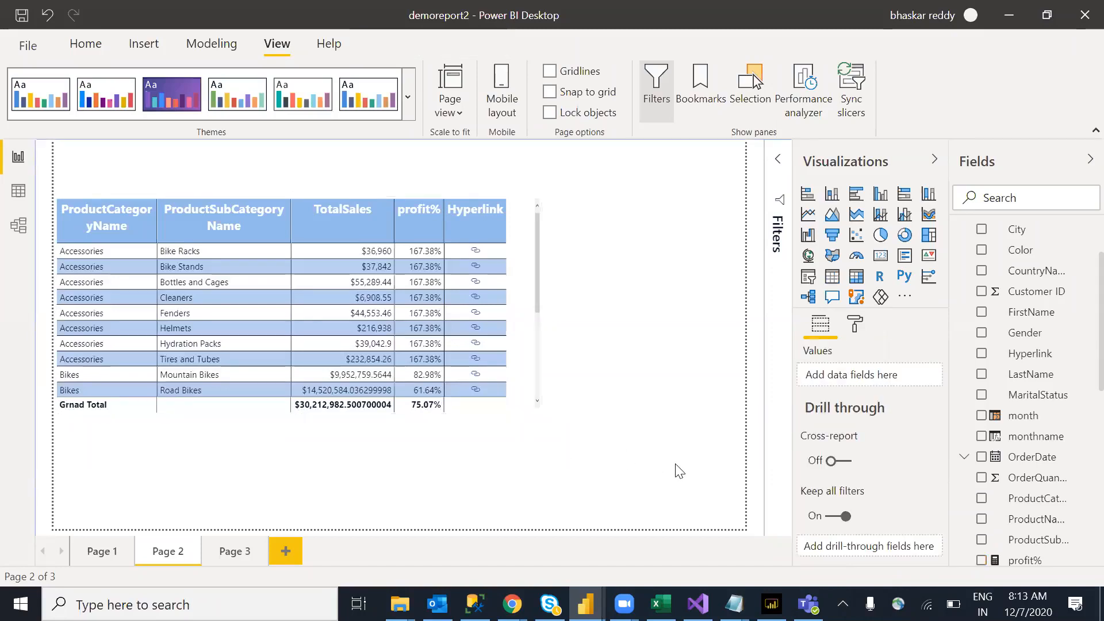
Examine the remaining formatting options for the table's totals row, such as font color, background color, outline and text size
{"action": "left_click", "coordinate": [510, 413]}
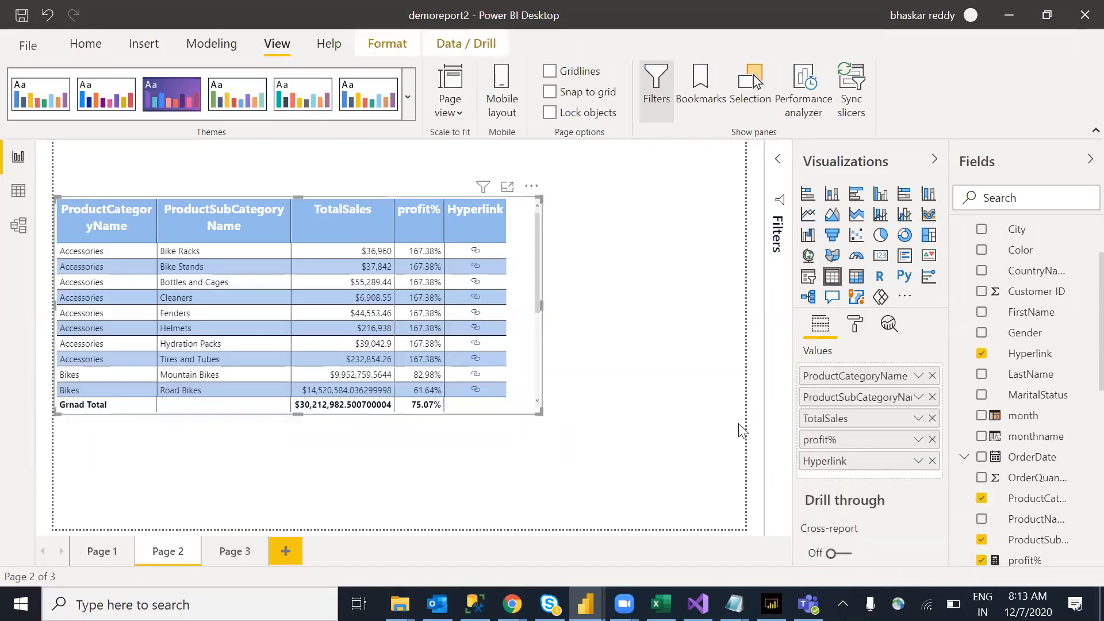
{"action": "left_click", "coordinate": [857, 327]}
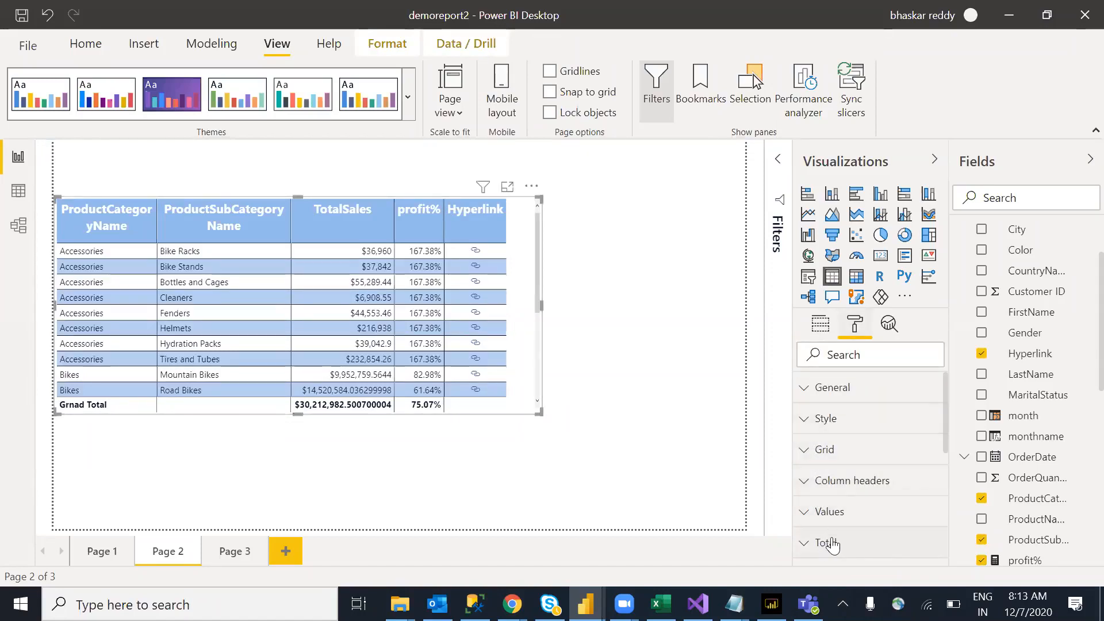
{"action": "left_click", "coordinate": [916, 542]}
{"action": "left_click_drag", "start_coordinate": [945, 410], "coordinate": [947, 467]}
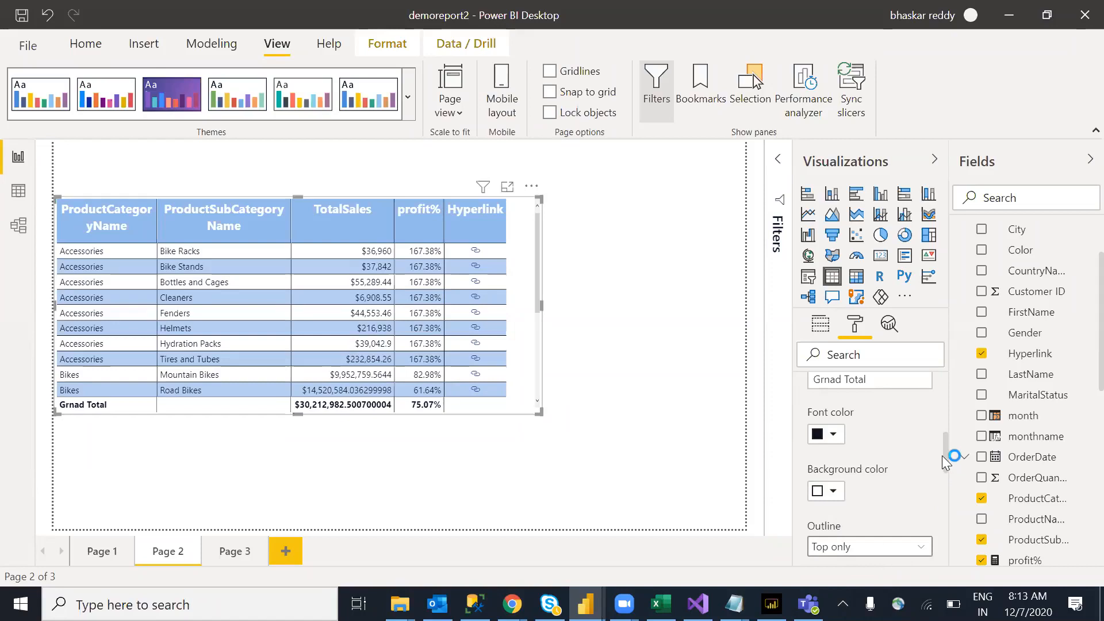
{"action": "left_click_drag", "start_coordinate": [946, 450], "coordinate": [945, 488]}
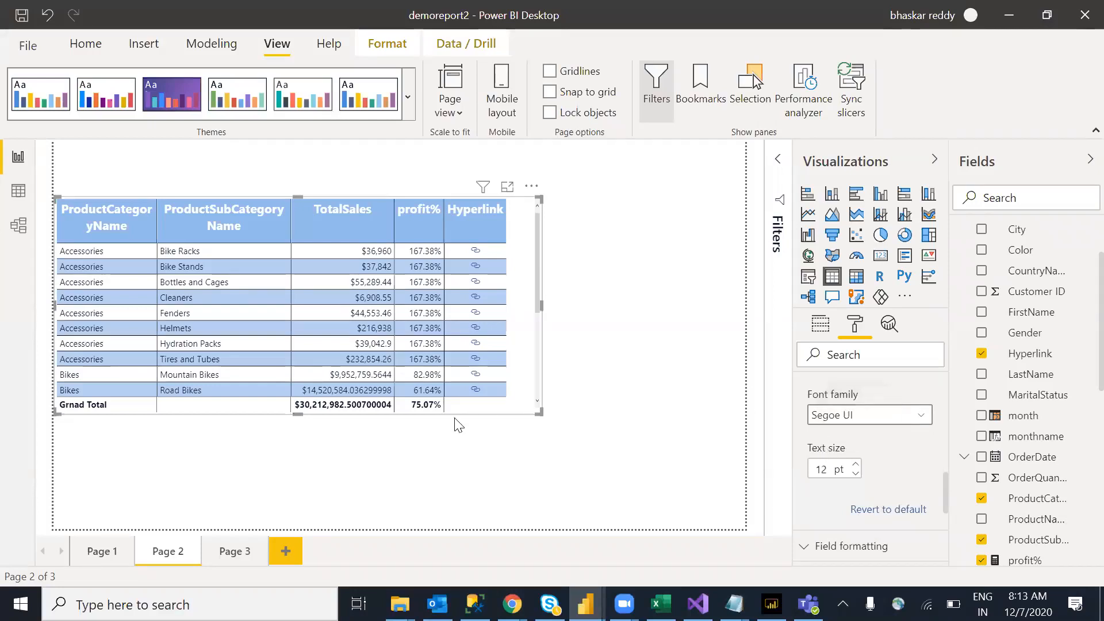
{"action": "left_click_drag", "start_coordinate": [948, 496], "coordinate": [946, 424]}
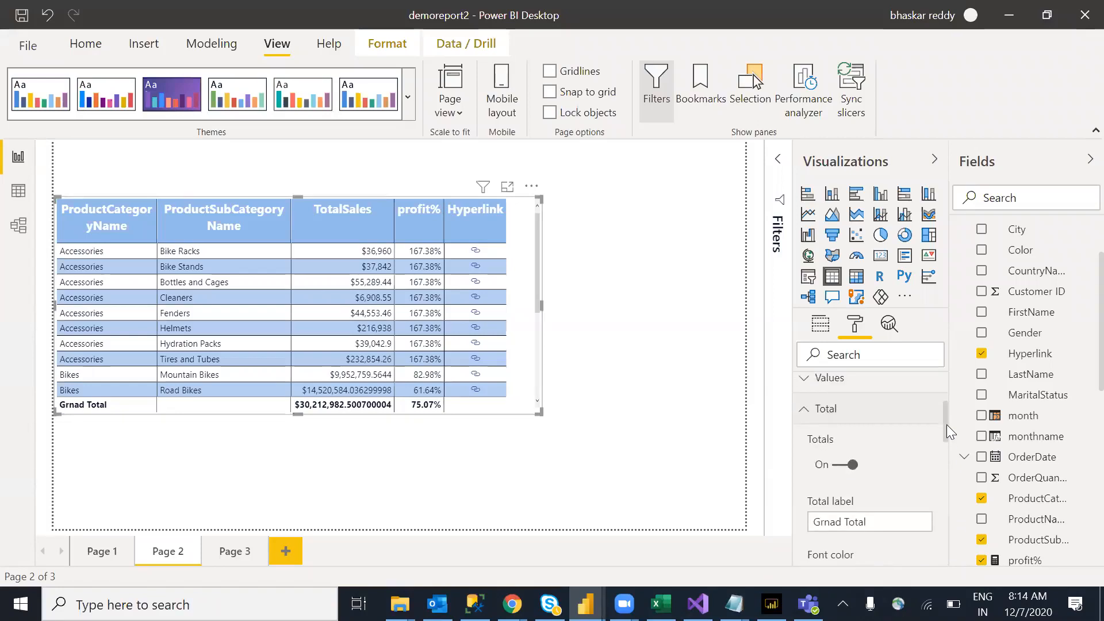
{"action": "left_click", "coordinate": [806, 409]}
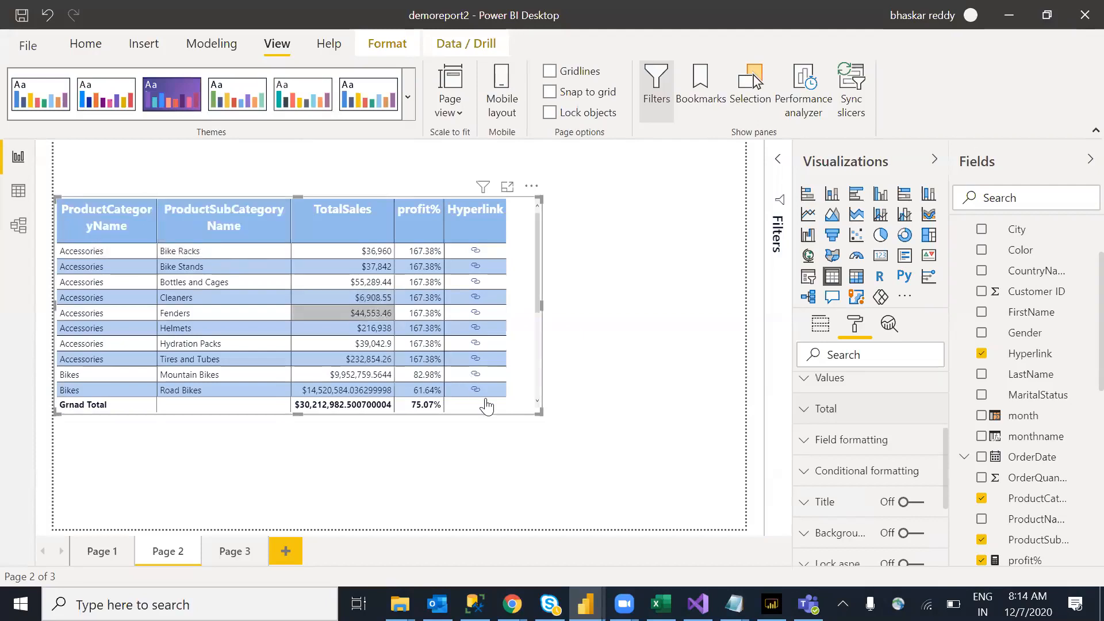
Rename the ProductCategoryName column to "Category" for this table only
{"action": "left_click", "coordinate": [820, 325]}
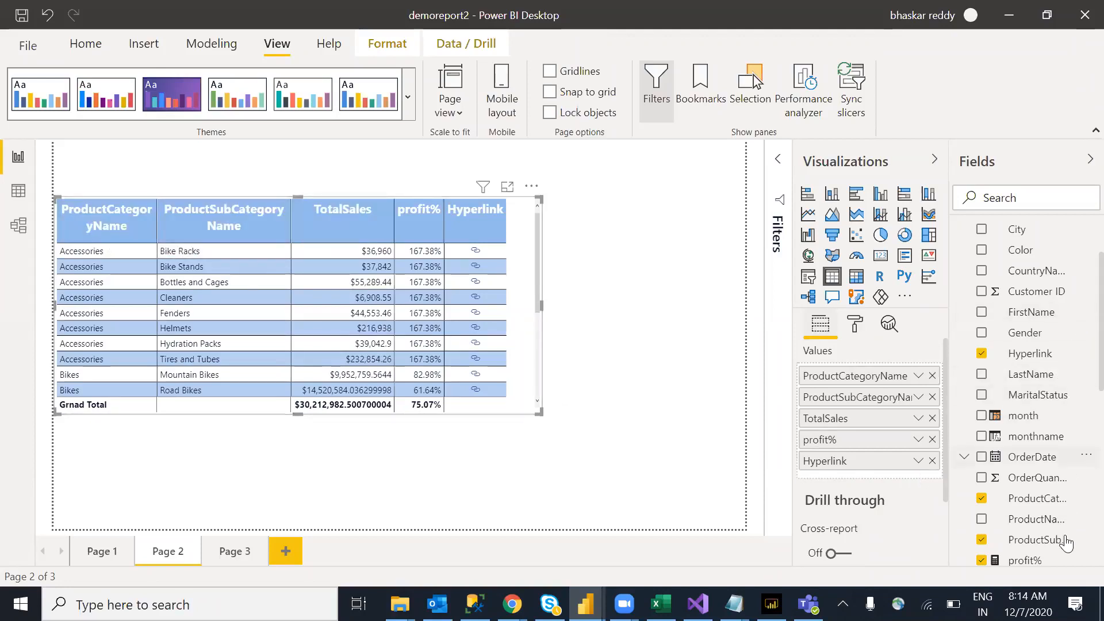
{"action": "right_click", "coordinate": [895, 382]}
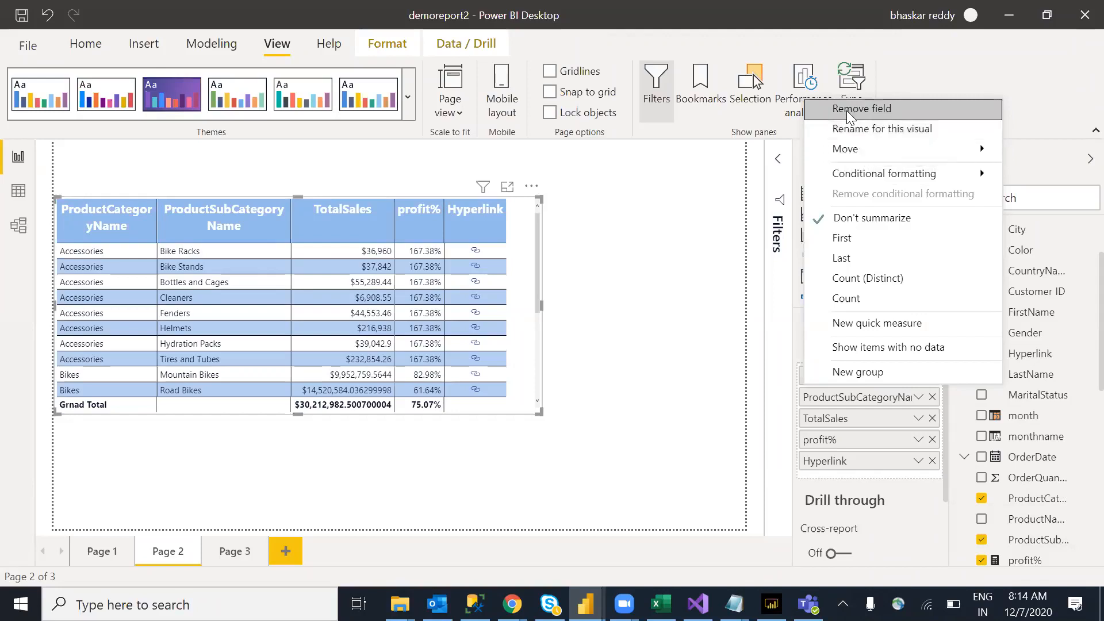
{"action": "left_click", "coordinate": [910, 131]}
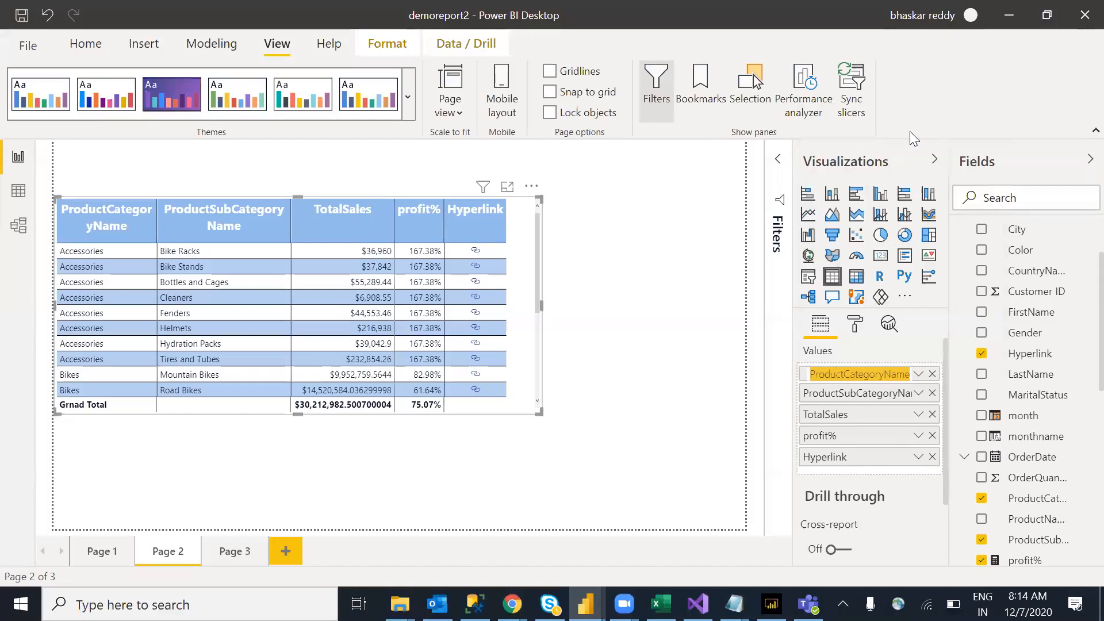
{"action": "type", "text": "Category"}
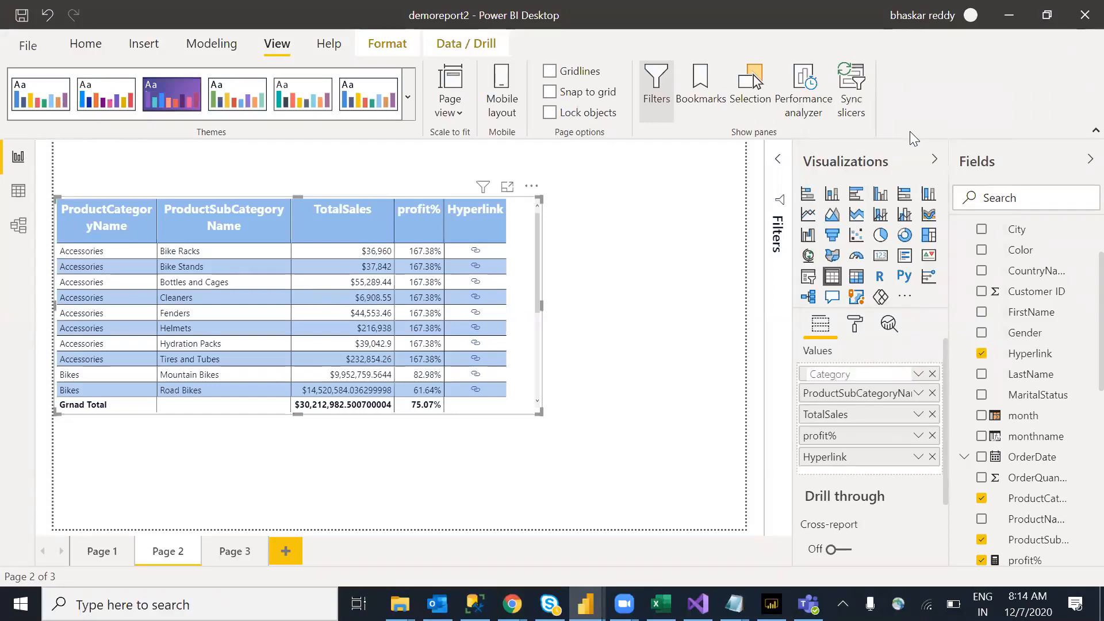
{"action": "left_click", "coordinate": [683, 304]}
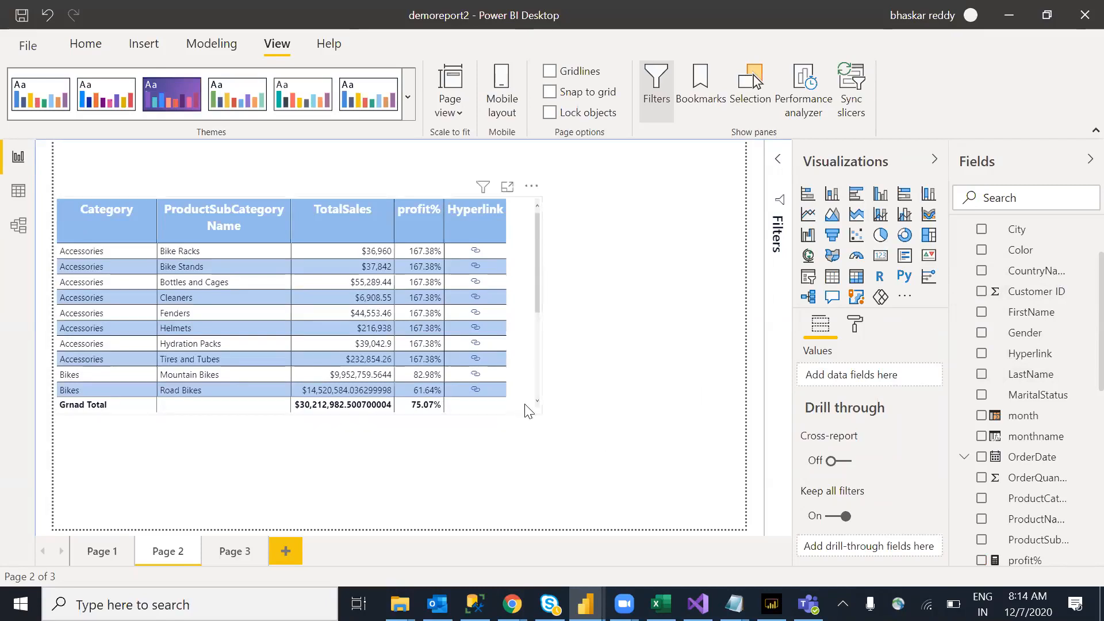
Resize the table vertically so it is slightly taller
{"action": "left_click", "coordinate": [191, 310]}
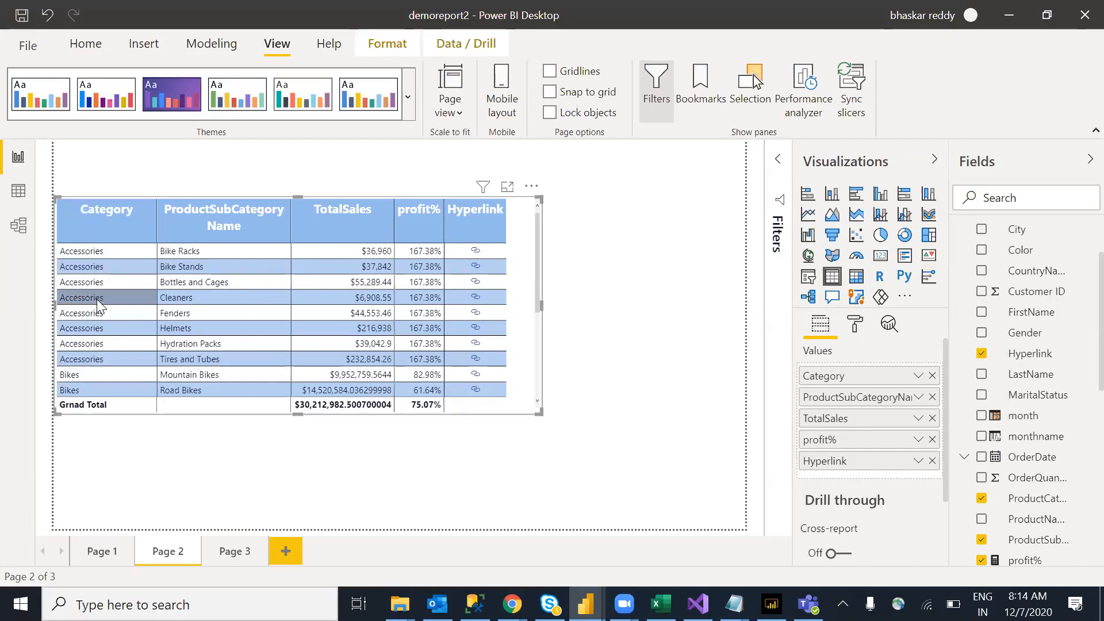
{"action": "left_click", "coordinate": [110, 238]}
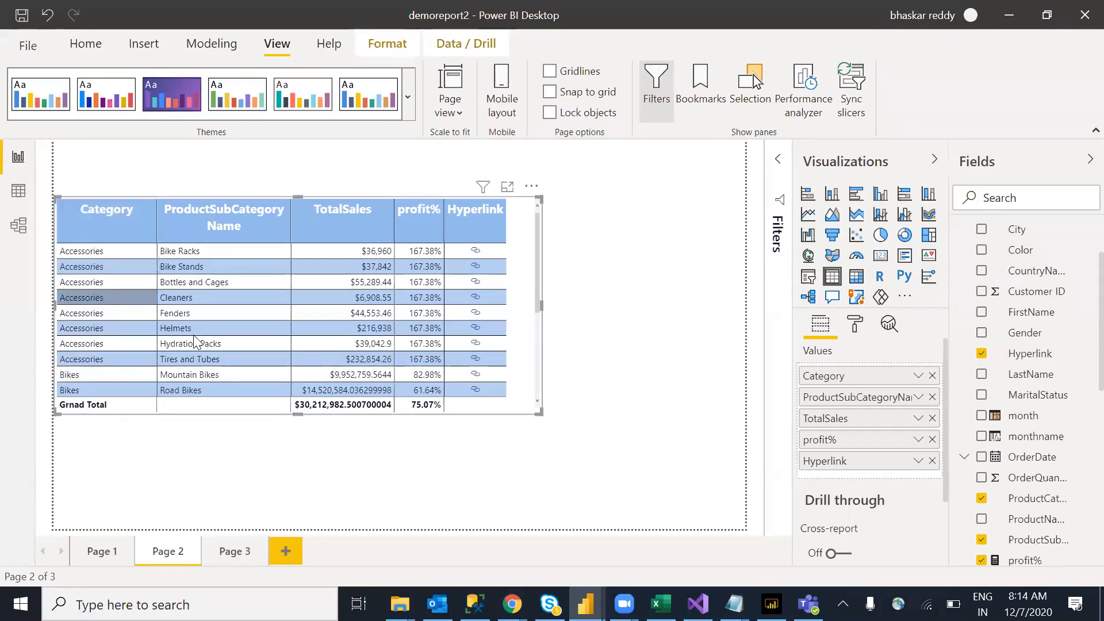
{"action": "left_click_drag", "start_coordinate": [296, 426], "coordinate": [299, 465]}
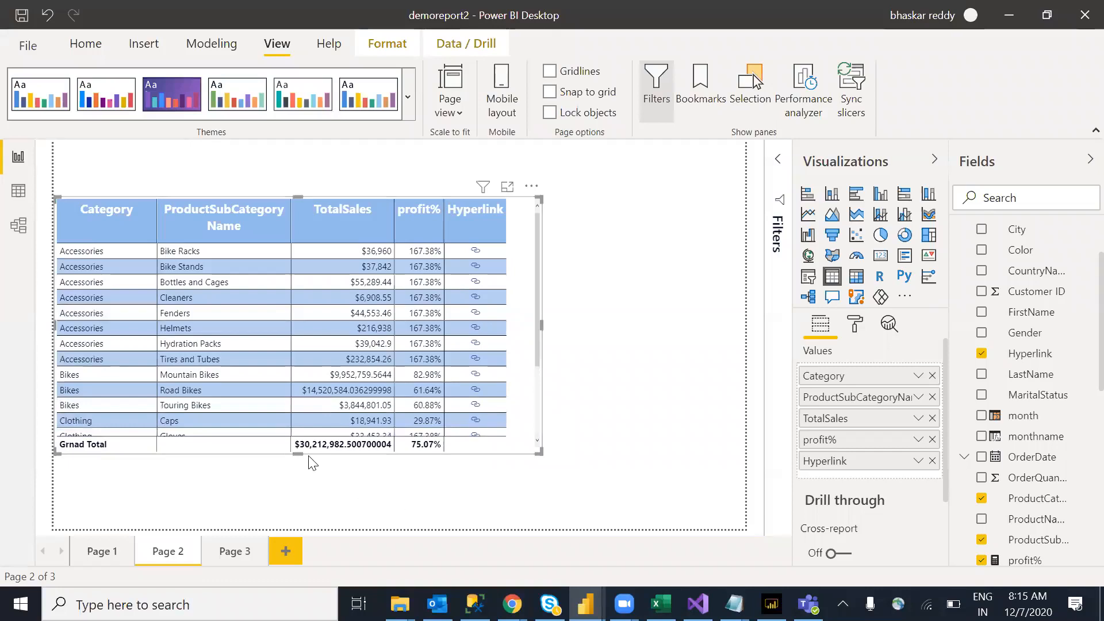
{"action": "left_click_drag", "start_coordinate": [298, 456], "coordinate": [305, 427]}
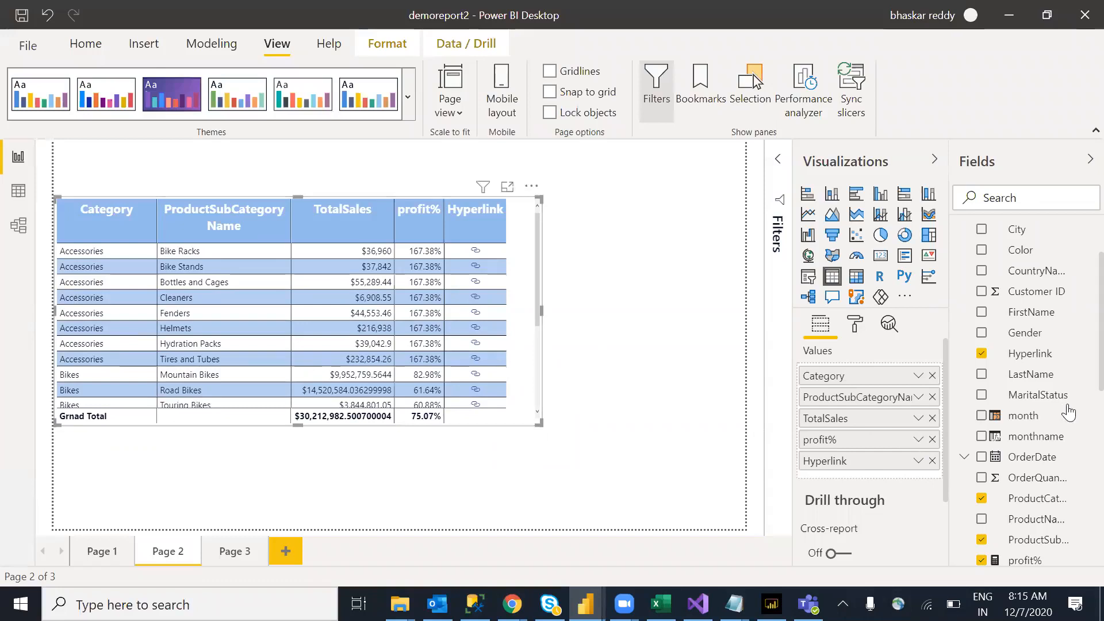
Look through the Data table's fields and check which source field is behind the Category column
{"action": "scroll", "coordinate": [1081, 315], "scroll_direction": "up", "scroll_amount": 1}
{"action": "scroll", "coordinate": [1081, 315], "scroll_direction": "up", "scroll_amount": 3}
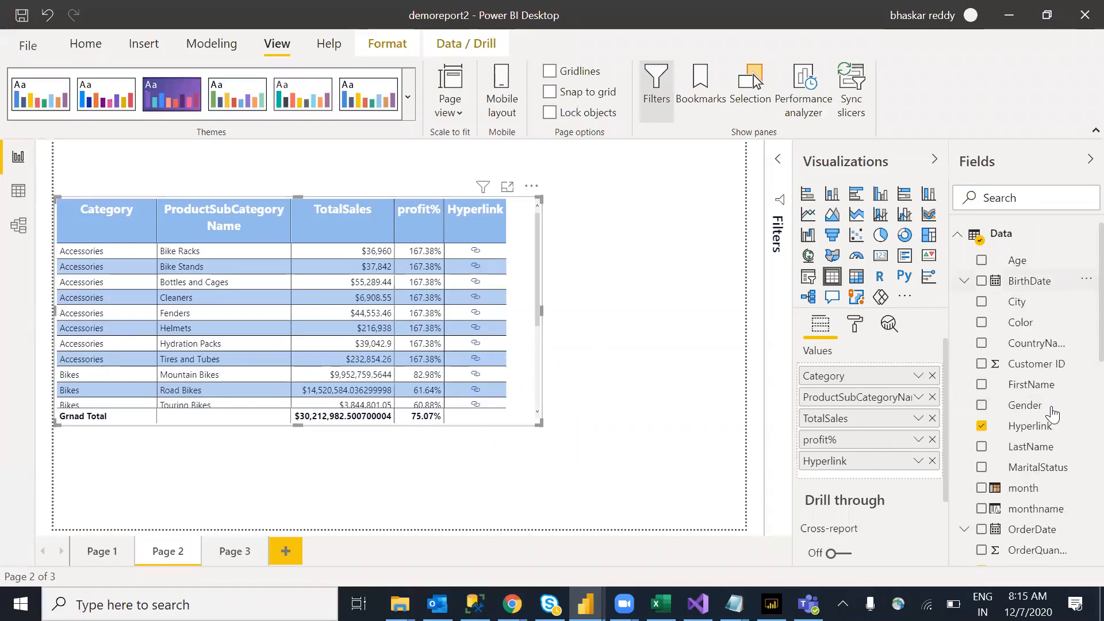
{"action": "scroll", "coordinate": [1076, 310], "scroll_direction": "down", "scroll_amount": 5}
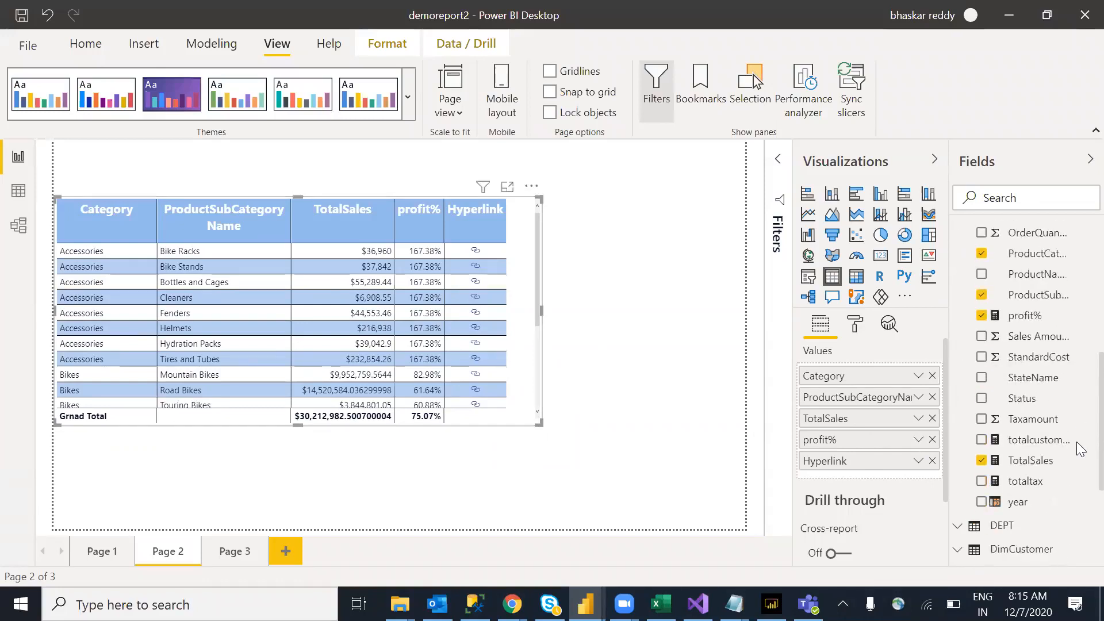
{"action": "scroll", "coordinate": [1007, 293], "scroll_direction": "up", "scroll_amount": 5}
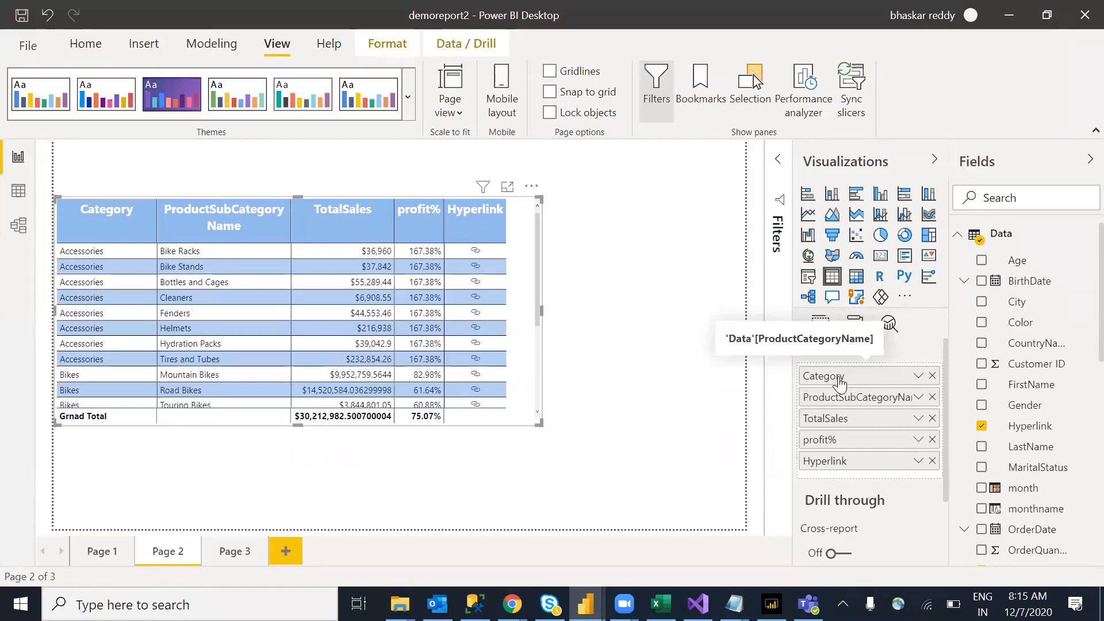
{"action": "scroll", "coordinate": [1080, 365], "scroll_direction": "down", "scroll_amount": 1}
{"action": "scroll", "coordinate": [1080, 368], "scroll_direction": "down", "scroll_amount": 3}
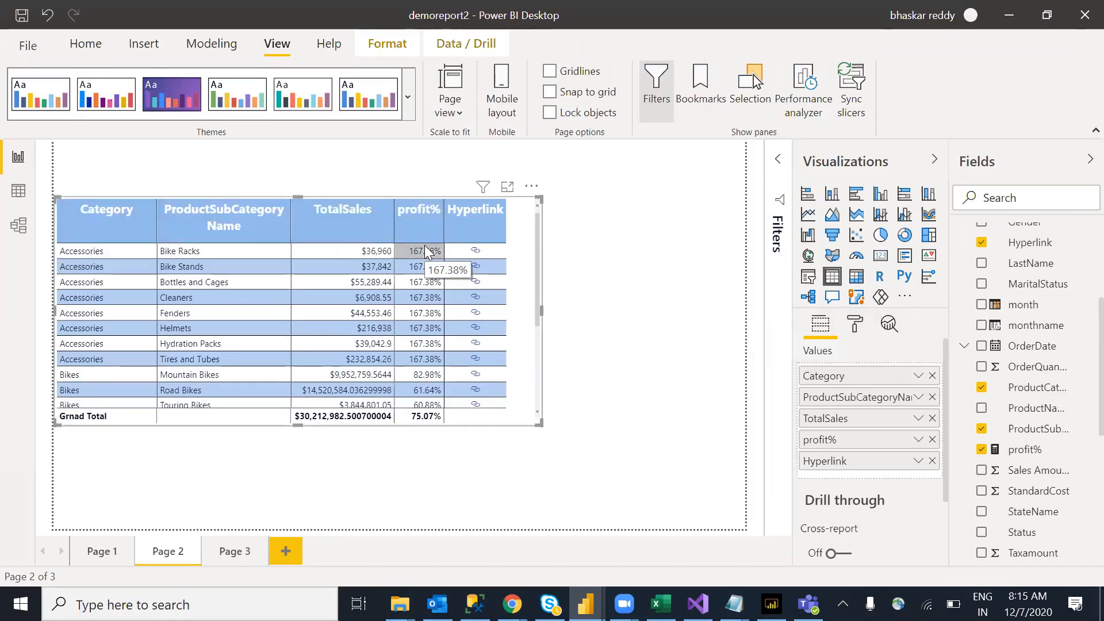
Try swapping the TotalSales and profit% columns back and forth, and leave profit% placed before TotalSales
{"action": "left_click_drag", "start_coordinate": [844, 429], "coordinate": [850, 453]}
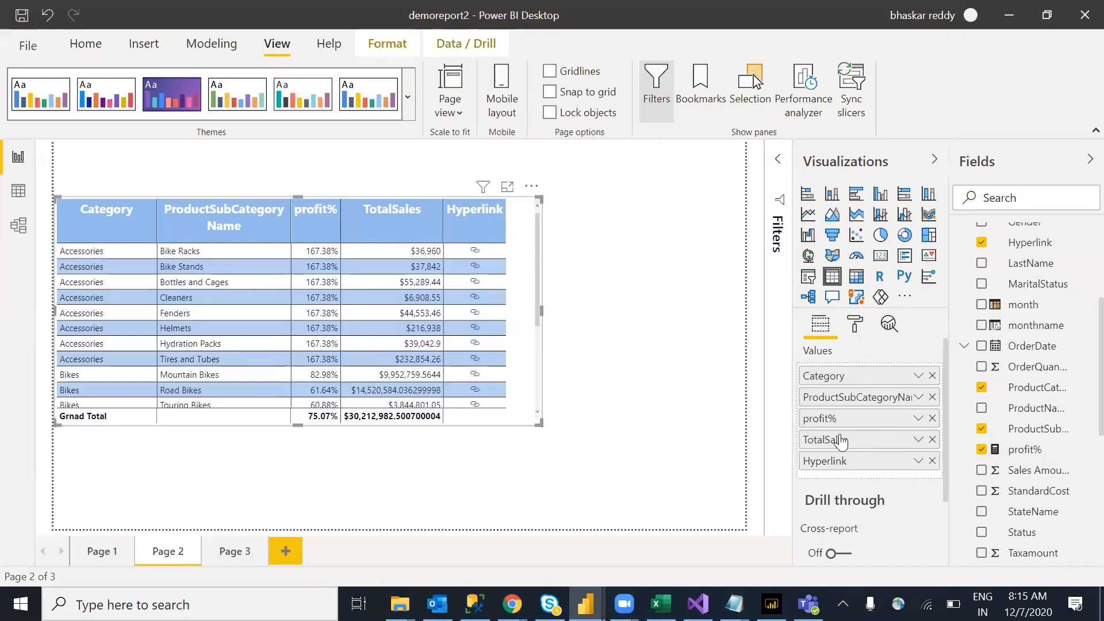
{"action": "left_click_drag", "start_coordinate": [857, 443], "coordinate": [853, 415]}
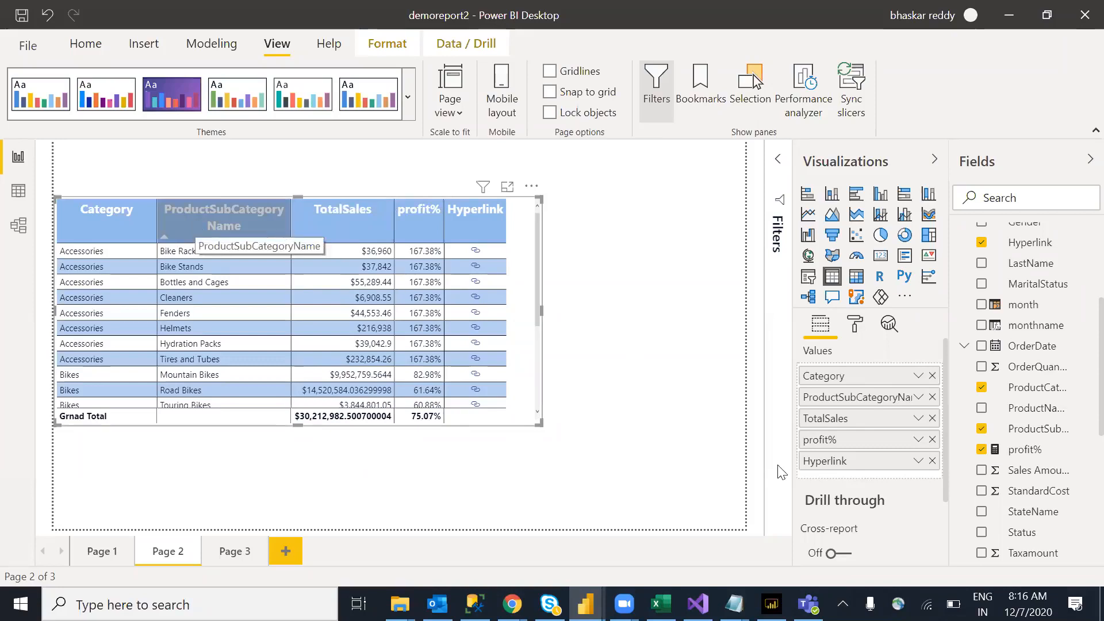
{"action": "left_click_drag", "start_coordinate": [869, 427], "coordinate": [860, 450]}
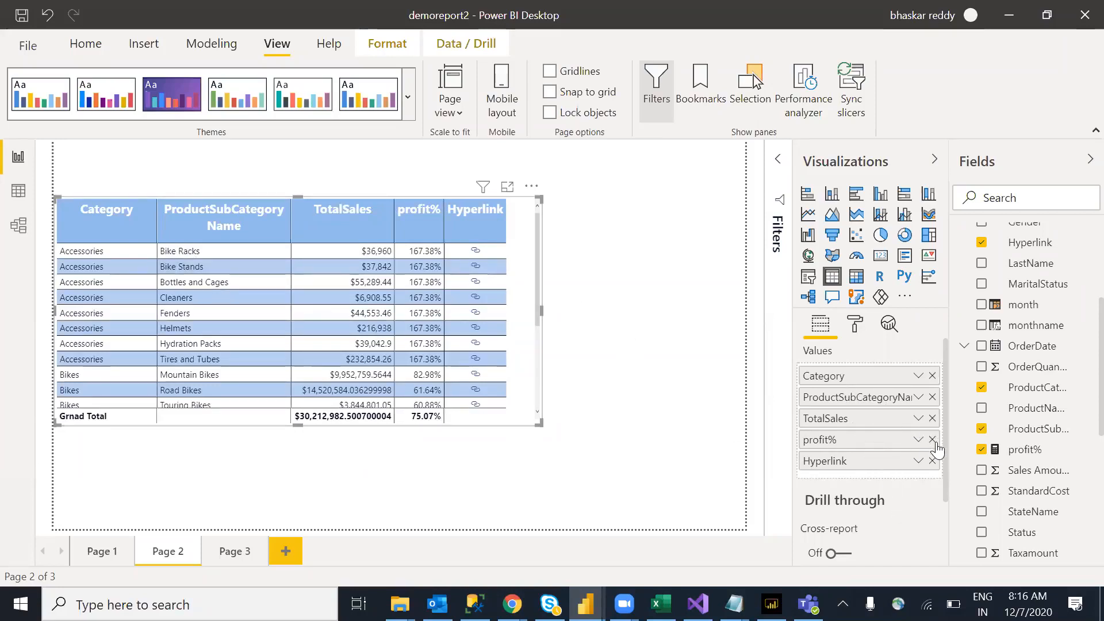
{"action": "left_click_drag", "start_coordinate": [839, 423], "coordinate": [839, 475]}
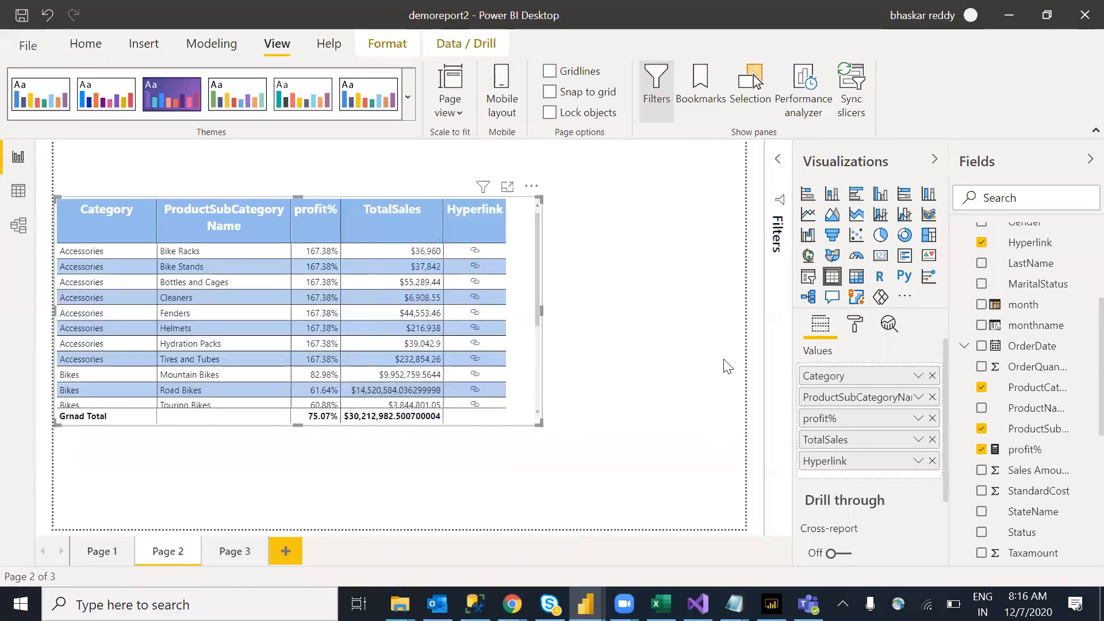
Rename the ProductSubCategoryName column to "subcategory" for this table only
{"action": "right_click", "coordinate": [894, 403]}
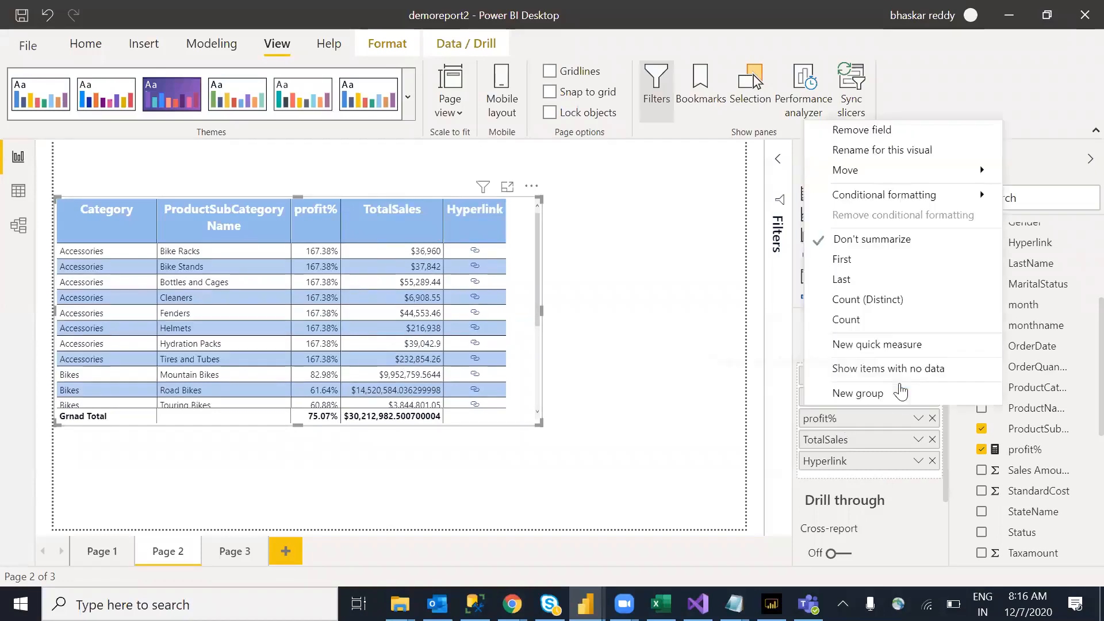
{"action": "left_click", "coordinate": [876, 147]}
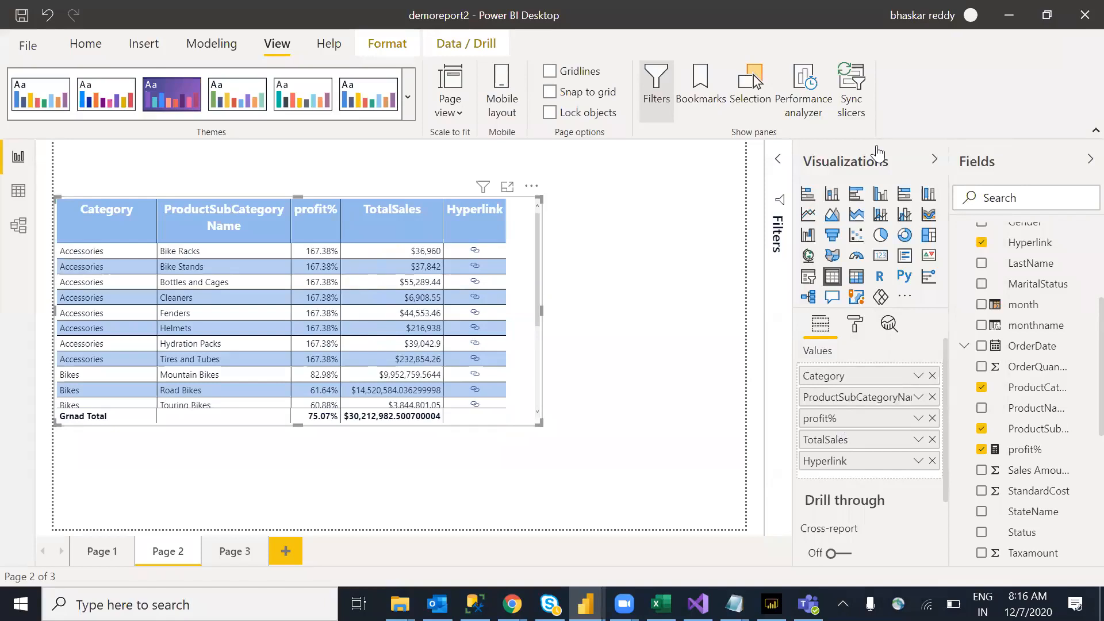
{"action": "type", "text": "subcategory"}
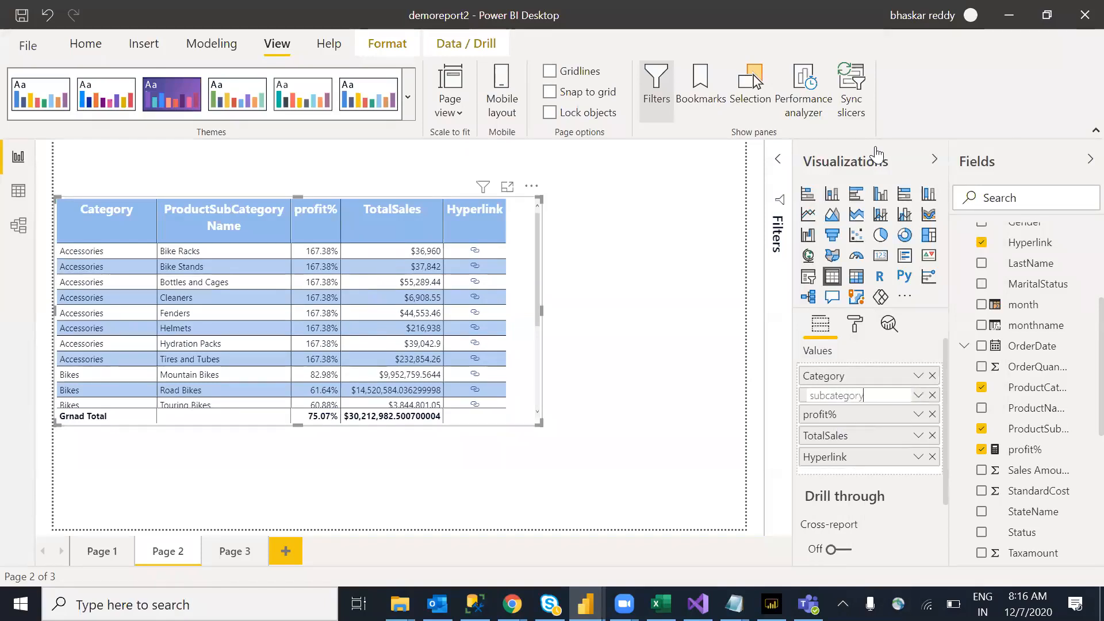
{"action": "key", "text": "Return"}
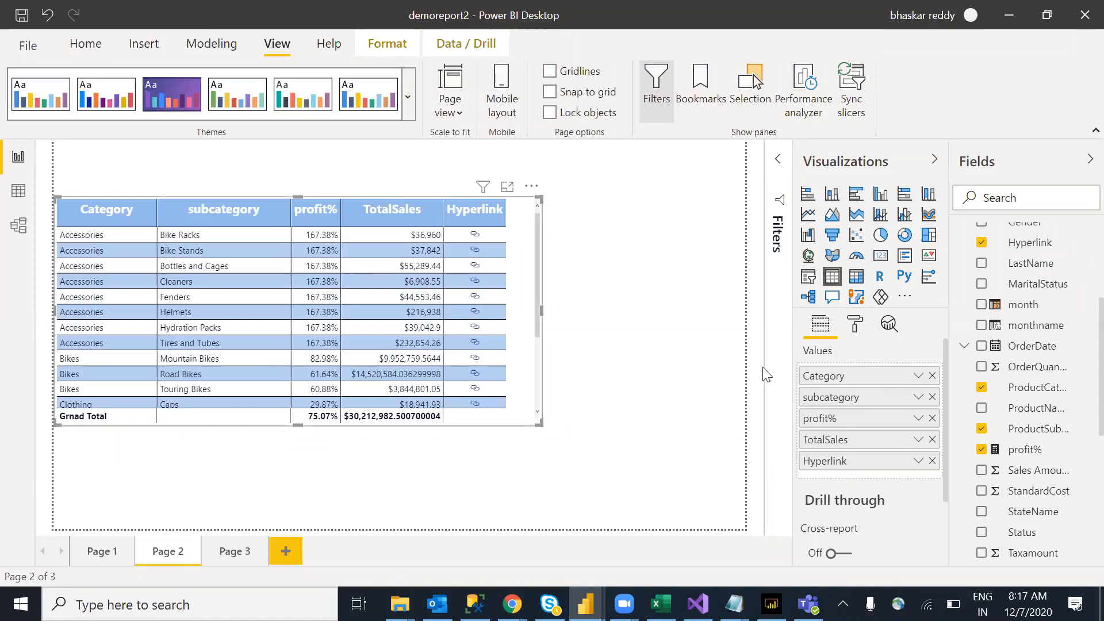
Examine the field formatting options for the Category column: font color, background color, alignment, and application to header, values and total
{"action": "left_click", "coordinate": [856, 325]}
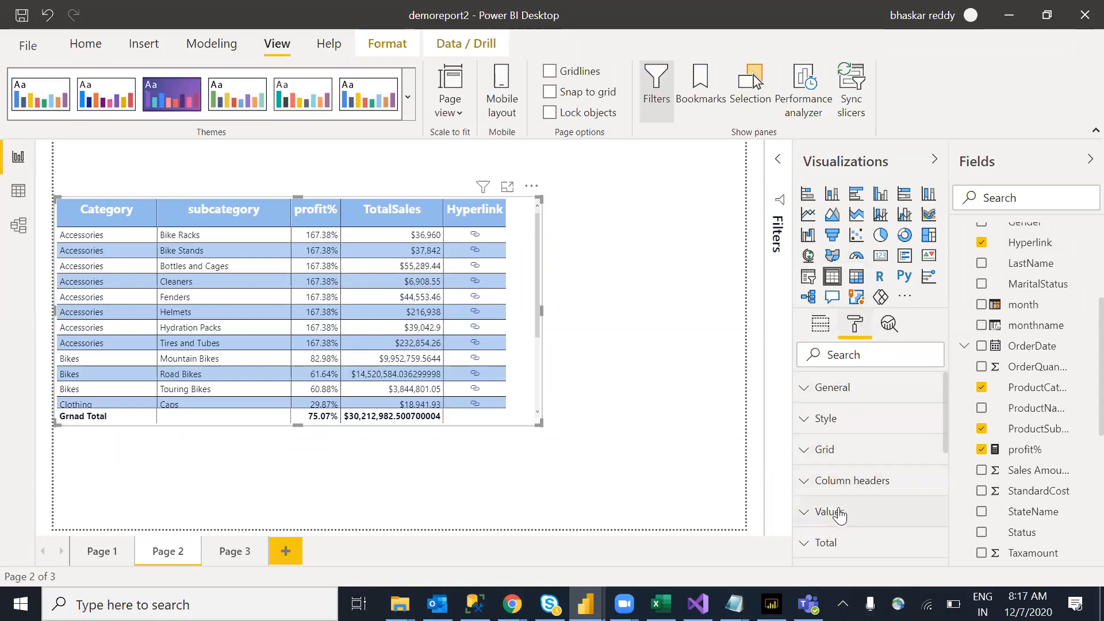
{"action": "left_click_drag", "start_coordinate": [945, 404], "coordinate": [948, 458]}
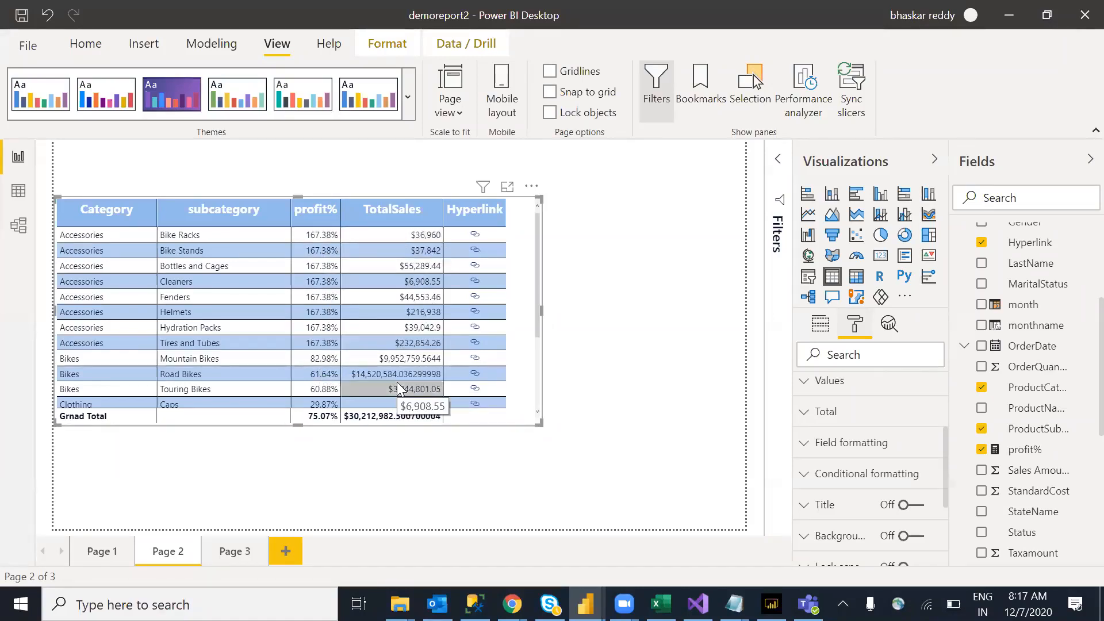
{"action": "left_click", "coordinate": [804, 454]}
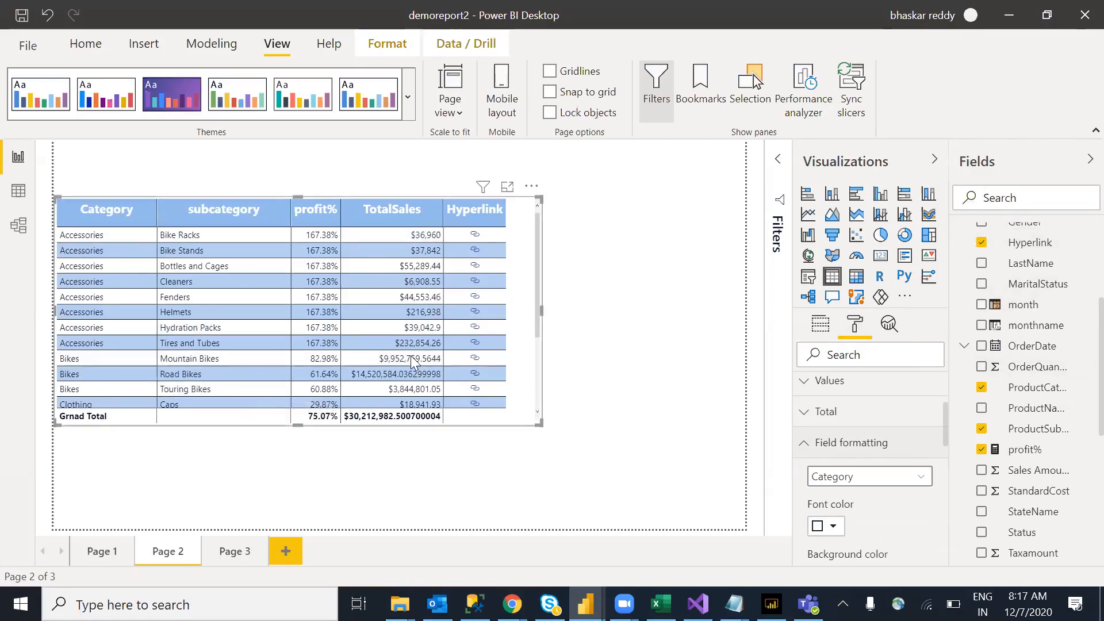
{"action": "left_click_drag", "start_coordinate": [945, 409], "coordinate": [946, 423]}
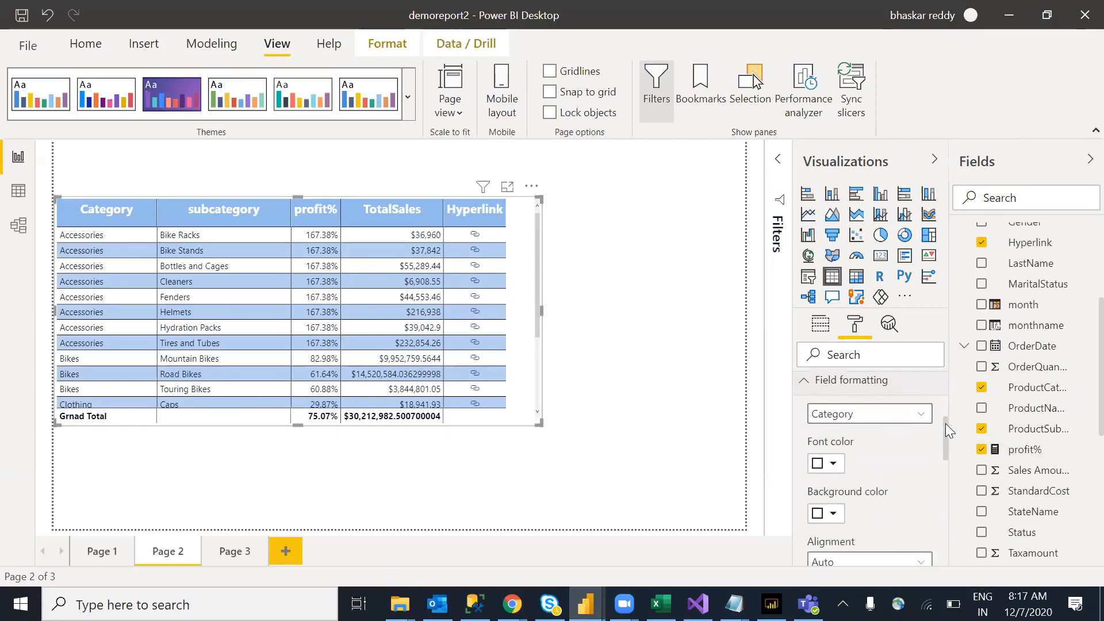
{"action": "left_click", "coordinate": [912, 413]}
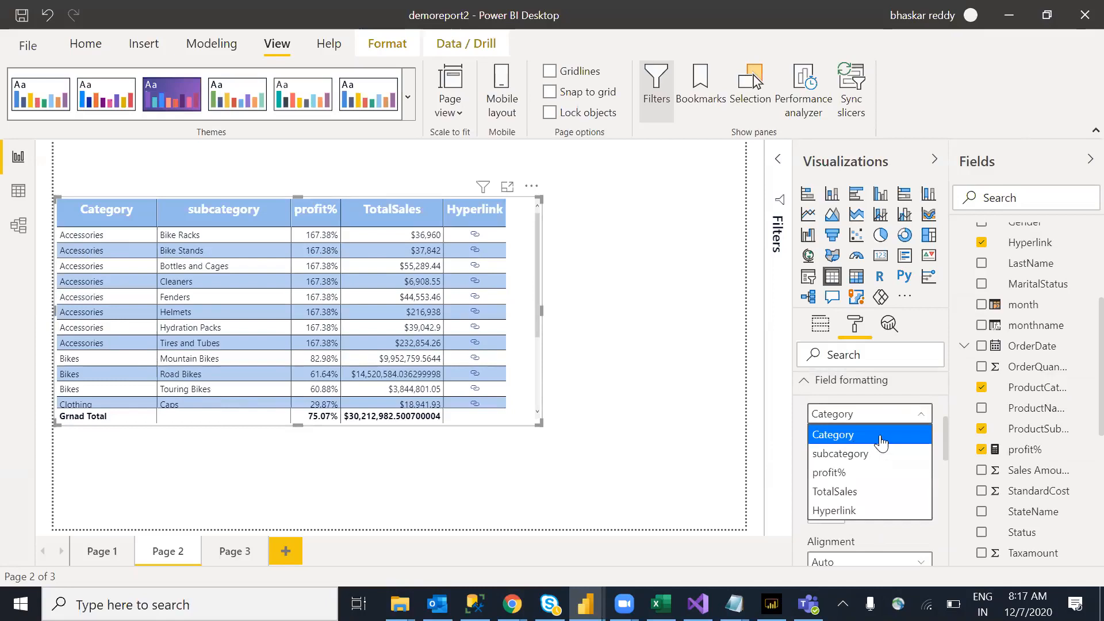
{"action": "left_click", "coordinate": [883, 438]}
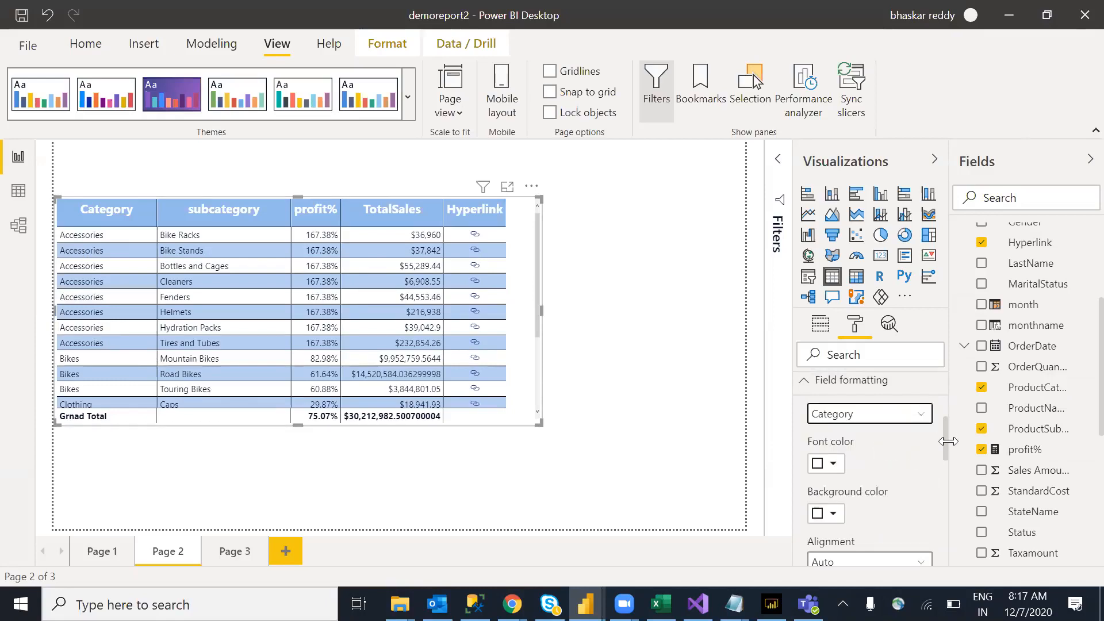
{"action": "left_click_drag", "start_coordinate": [943, 429], "coordinate": [947, 469]}
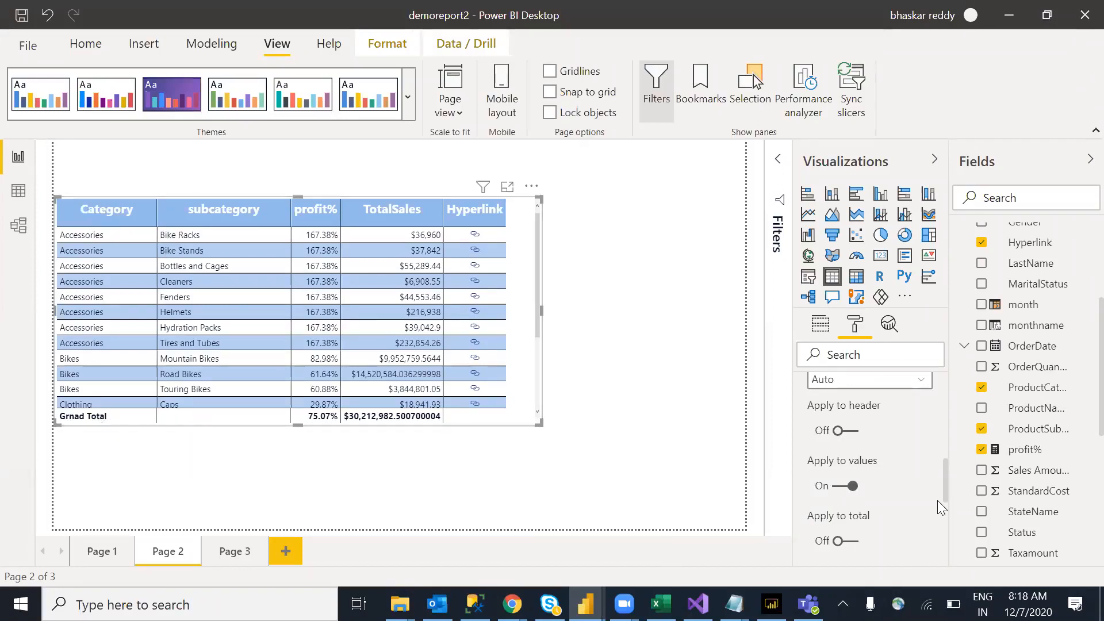
{"action": "left_click_drag", "start_coordinate": [943, 485], "coordinate": [944, 439]}
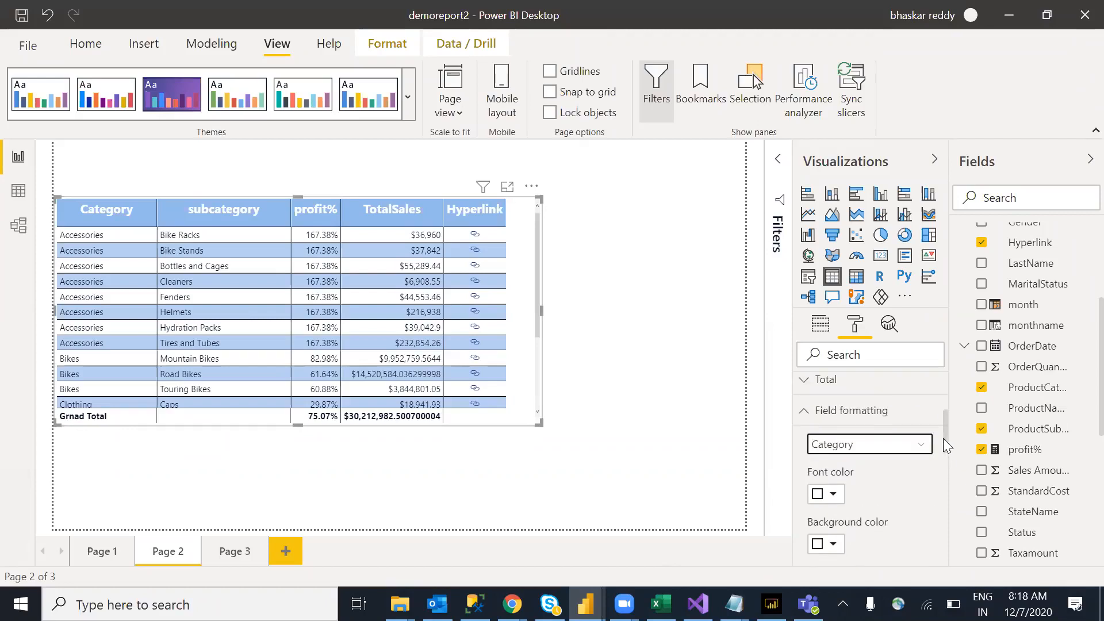
Try display units of Thousands for the TotalSales column in the field formatting, and change them to Millions
{"action": "left_click", "coordinate": [922, 451]}
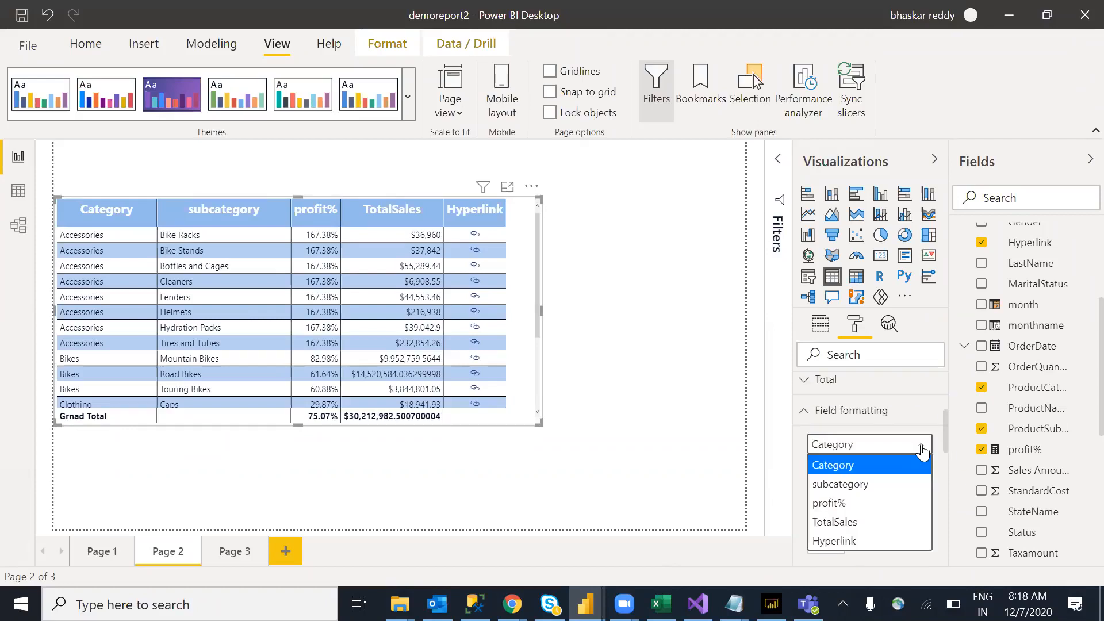
{"action": "left_click", "coordinate": [847, 524]}
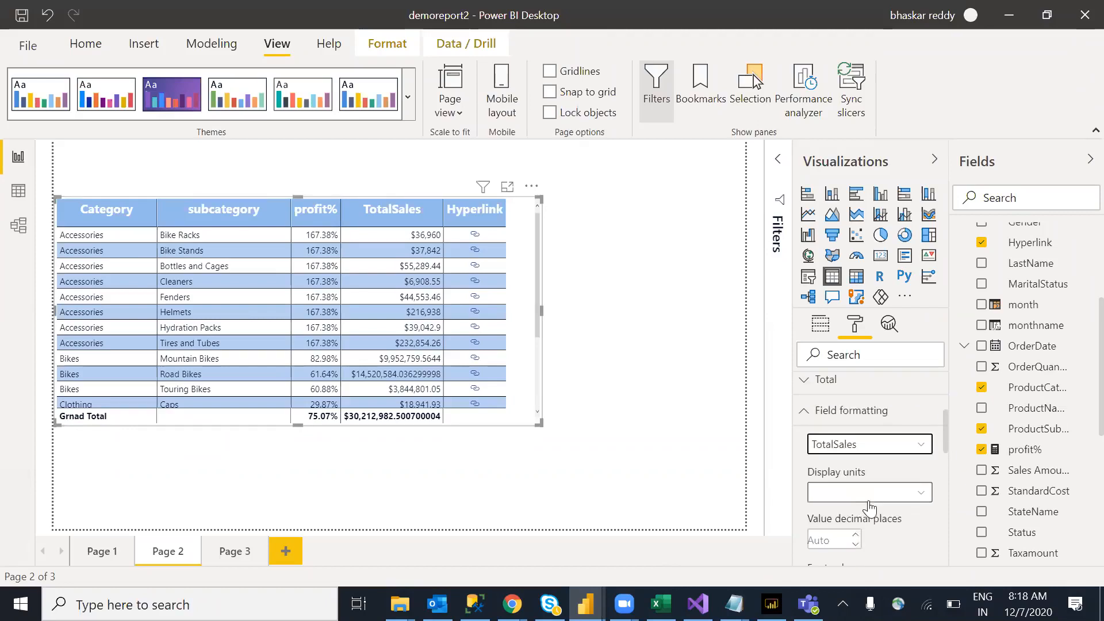
{"action": "left_click", "coordinate": [917, 499]}
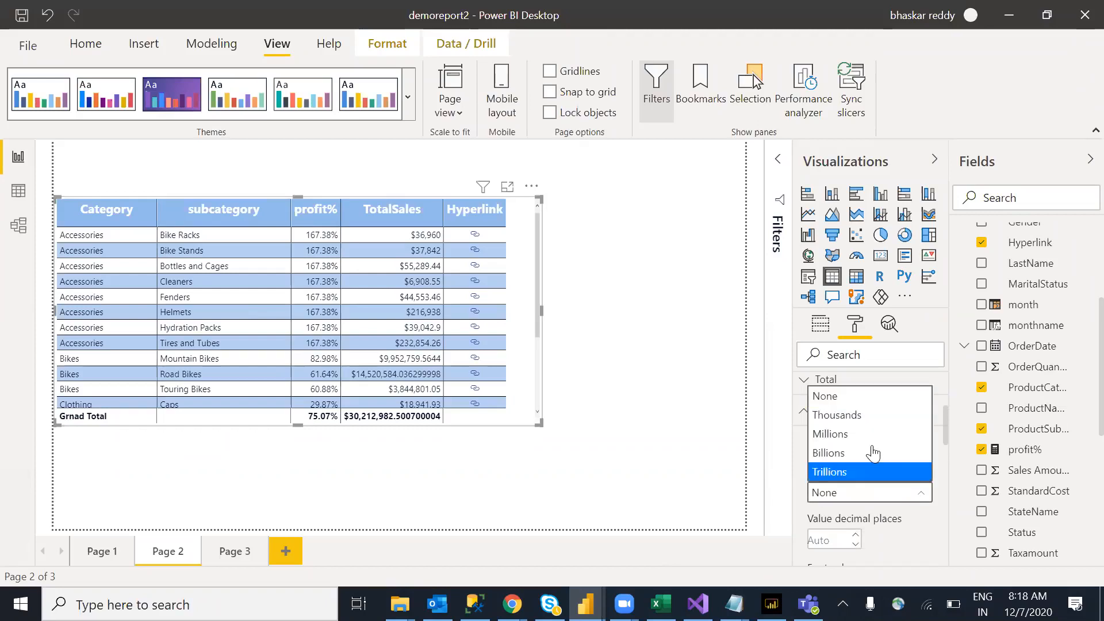
{"action": "left_click", "coordinate": [848, 417]}
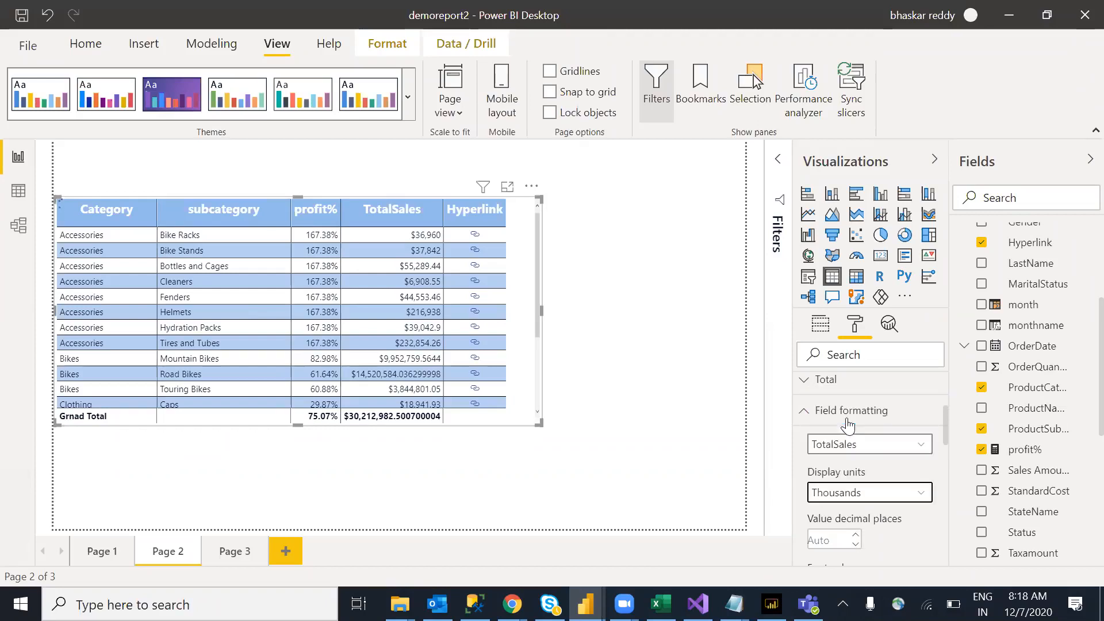
{"action": "left_click", "coordinate": [883, 502]}
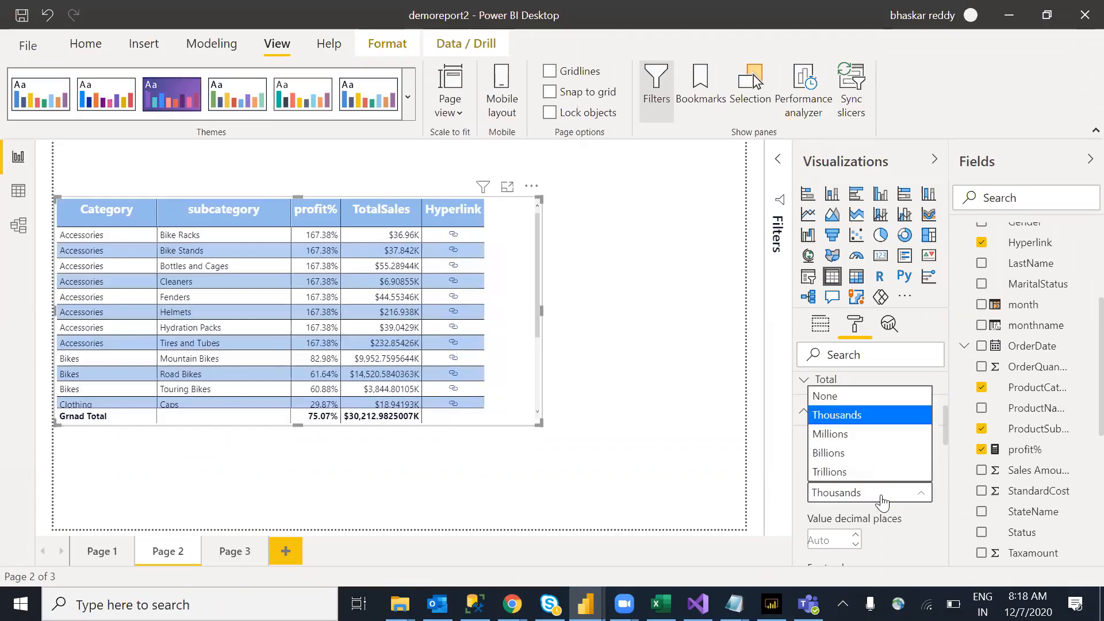
{"action": "left_click", "coordinate": [834, 435]}
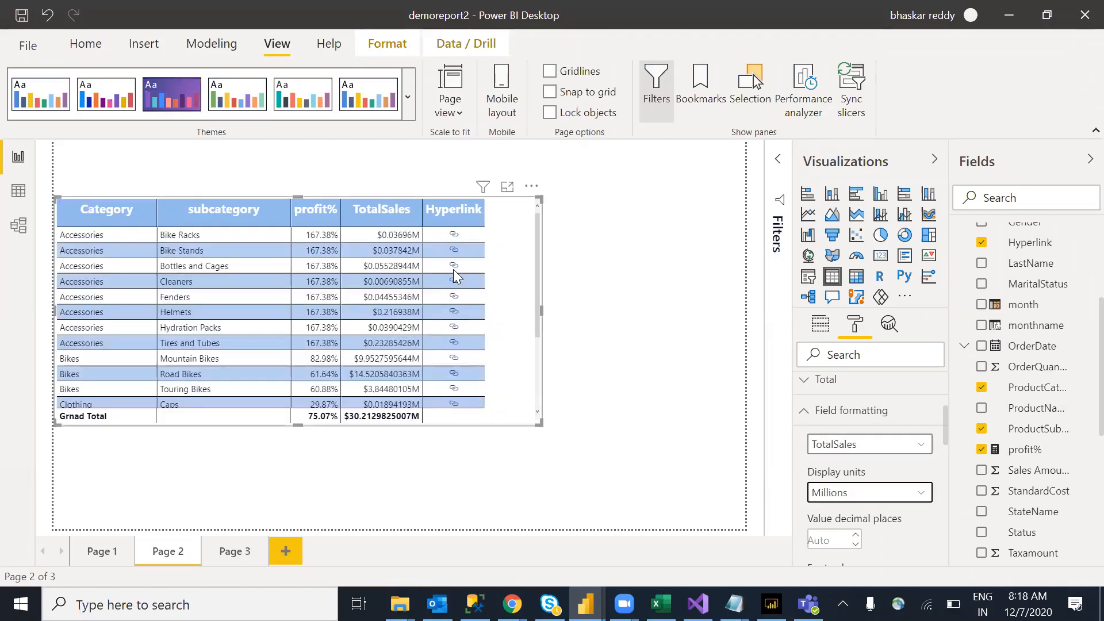
Set the TotalSales column's display units to Thousands, try 2 decimal places for its values, and settle on 0
{"action": "left_click", "coordinate": [840, 492]}
{"action": "left_click", "coordinate": [837, 415]}
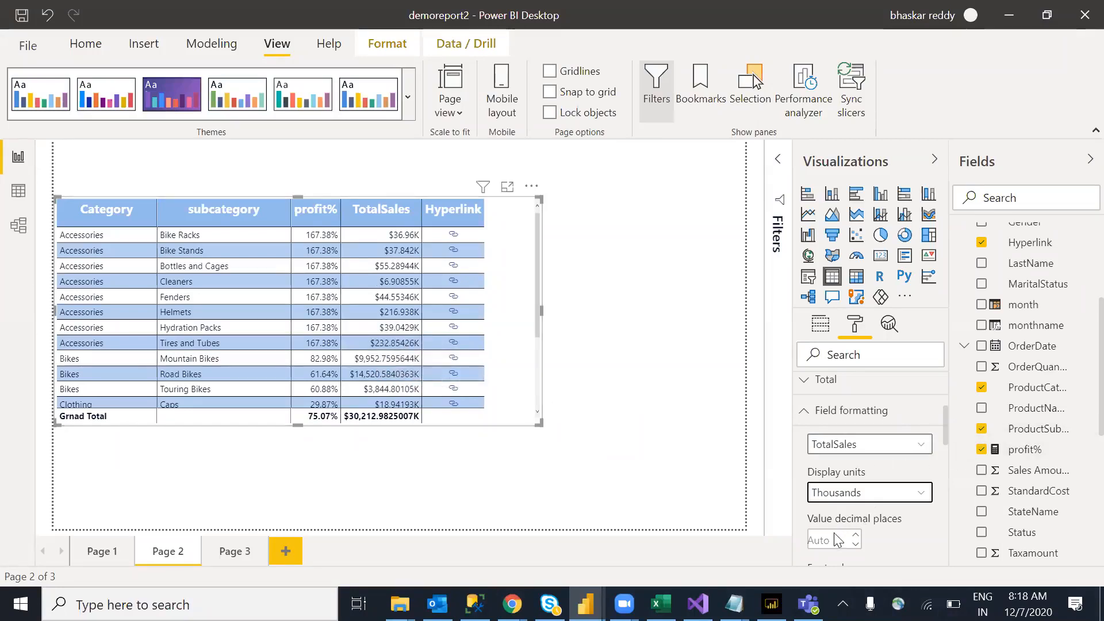
{"action": "left_click_drag", "start_coordinate": [945, 431], "coordinate": [946, 454]}
{"action": "left_click", "coordinate": [832, 446]}
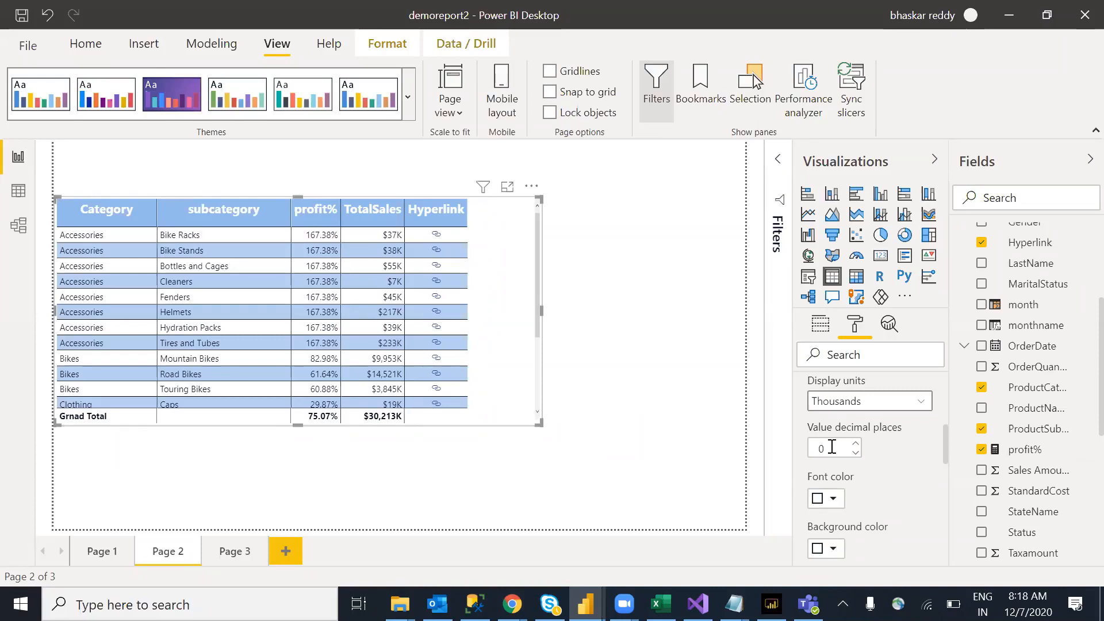
{"action": "type", "text": "1"}
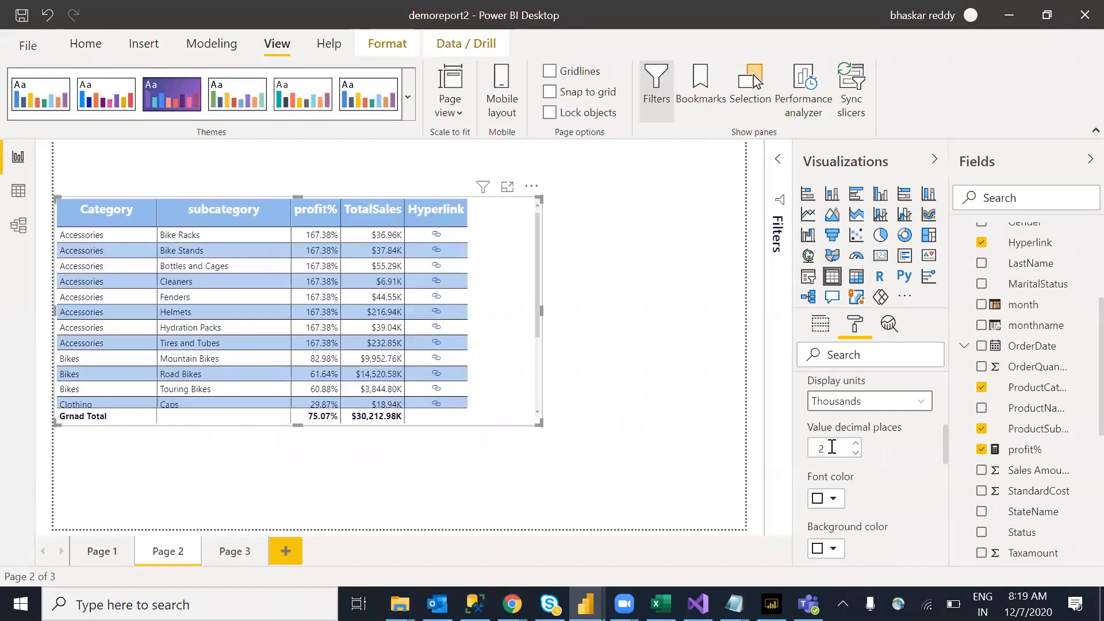
{"action": "key", "text": "BackSpace"}
{"action": "key", "text": "BackSpace"}
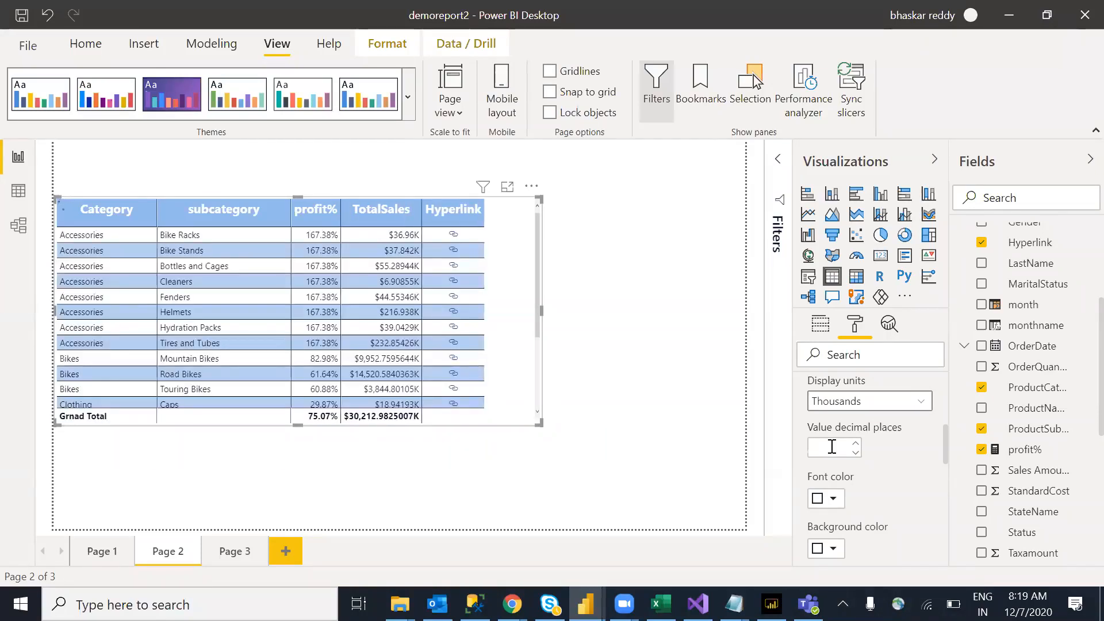
{"action": "type", "text": "0"}
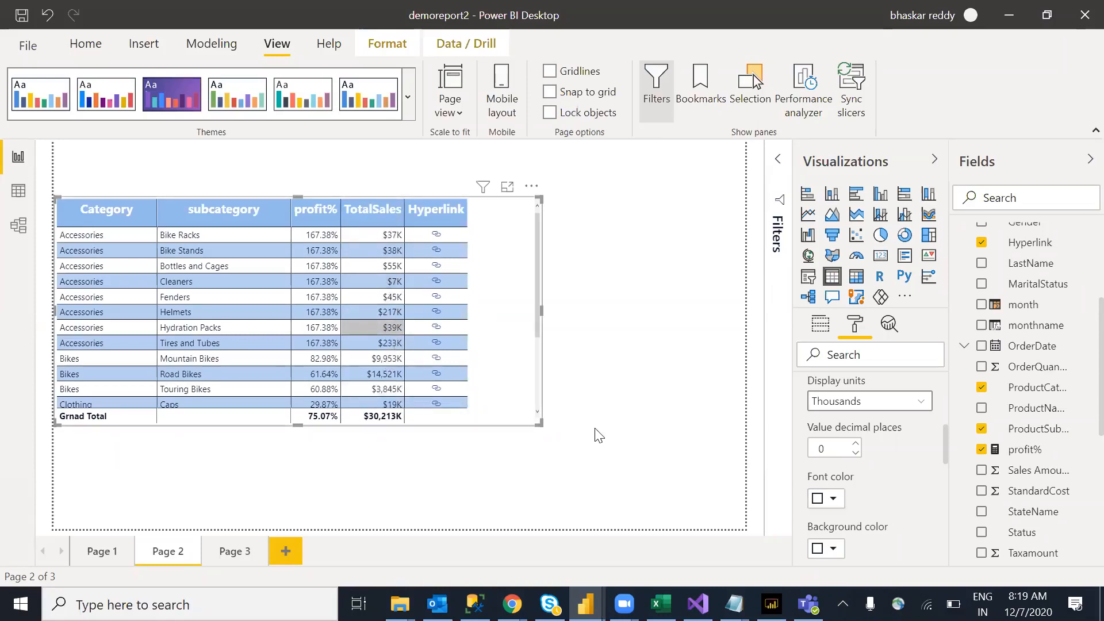
Center-align the TotalSales column and apply its field formatting to the header and total as well
{"action": "left_click_drag", "start_coordinate": [947, 439], "coordinate": [950, 467]}
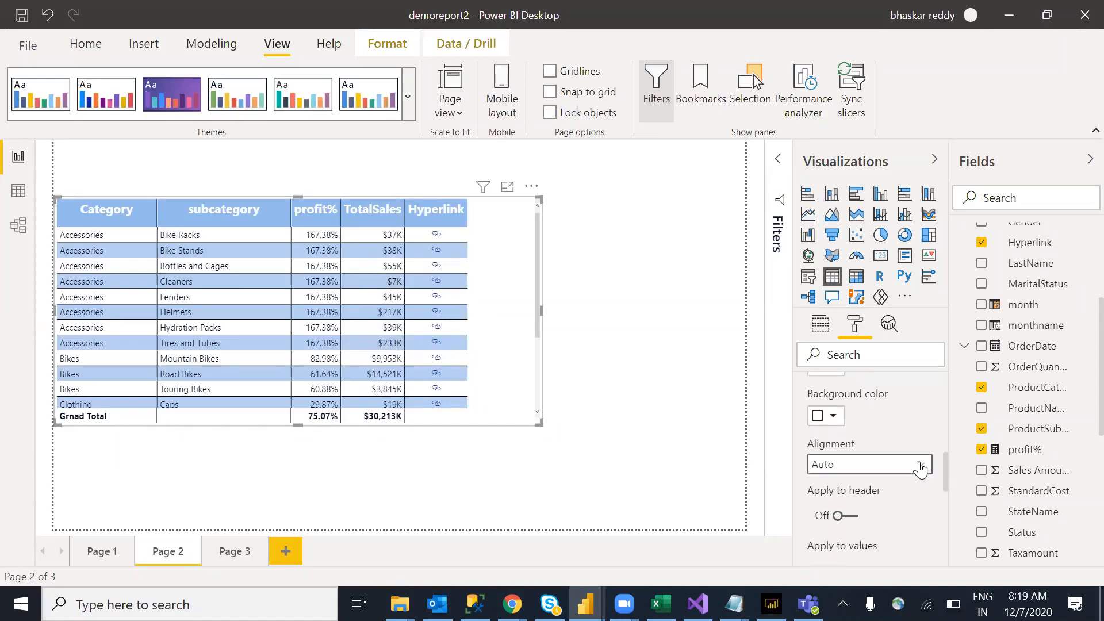
{"action": "left_click", "coordinate": [918, 467]}
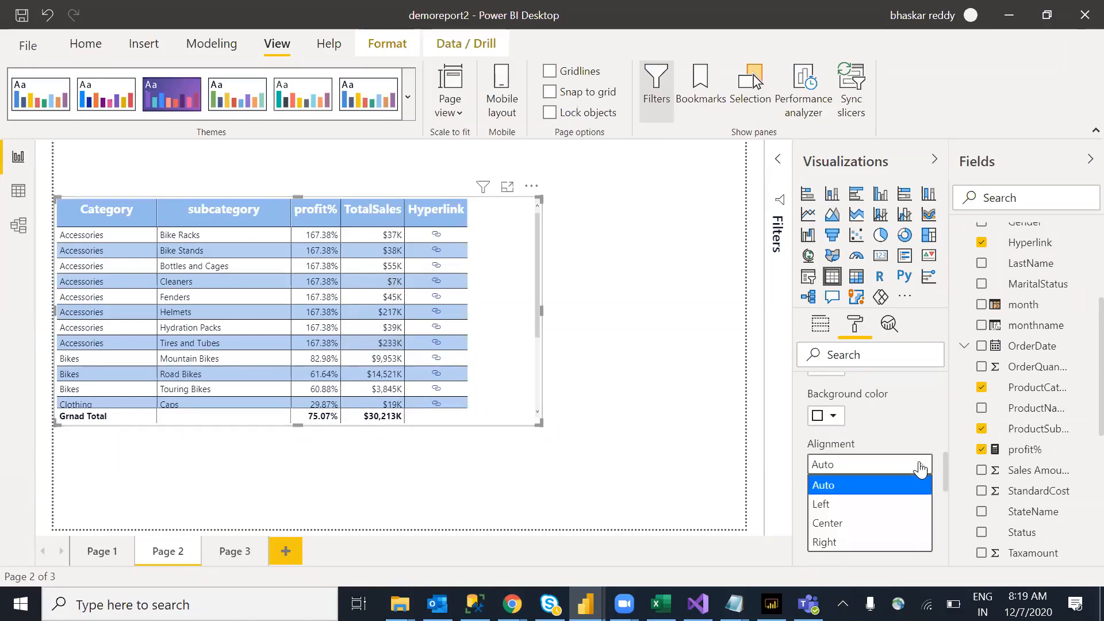
{"action": "left_click", "coordinate": [844, 525]}
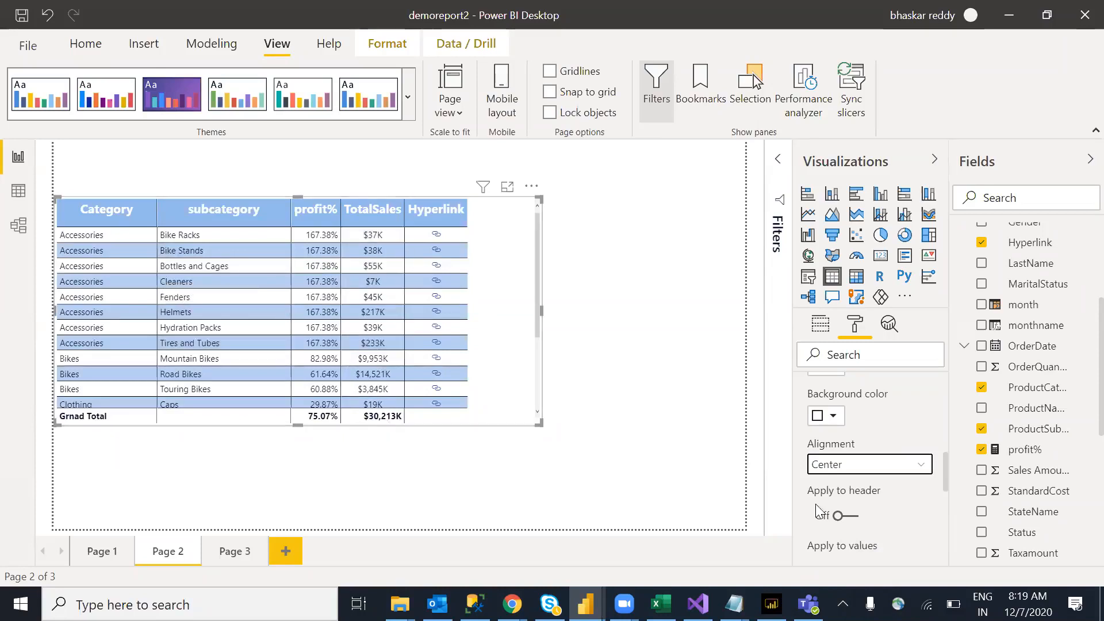
{"action": "left_click", "coordinate": [855, 518]}
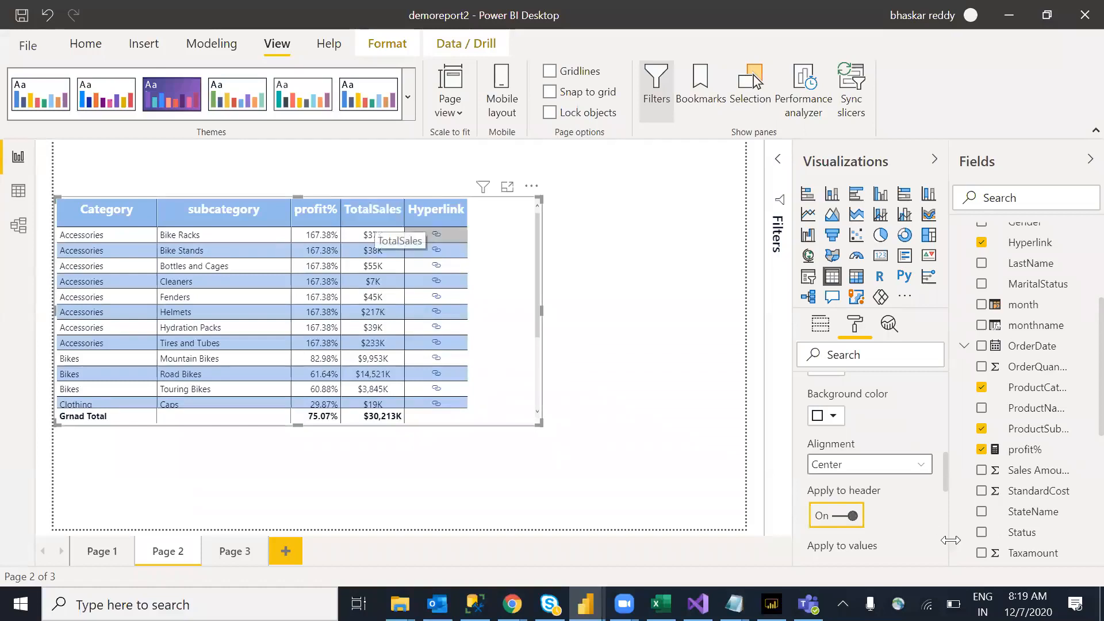
{"action": "scroll", "coordinate": [947, 469], "scroll_direction": "down", "scroll_amount": 3}
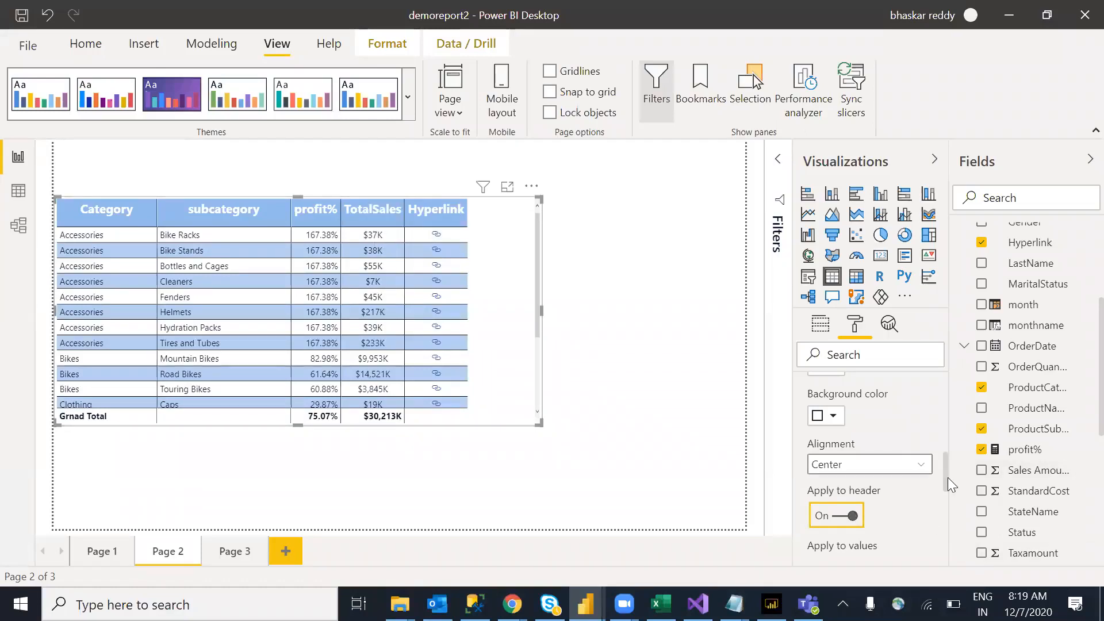
{"action": "left_click", "coordinate": [855, 489]}
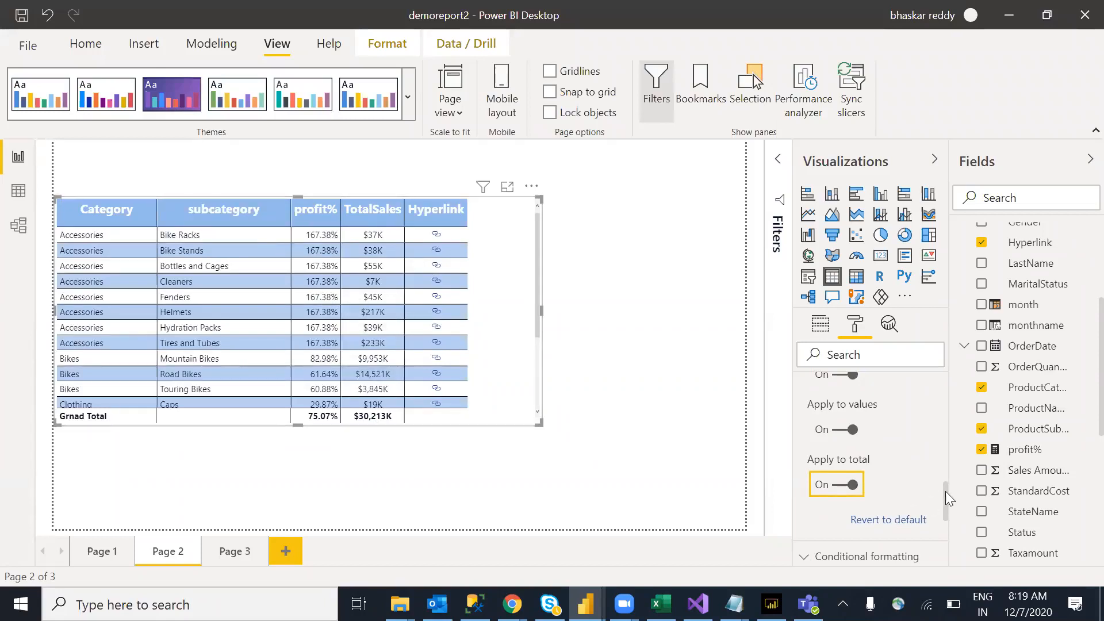
Switch the field formatting to the profit% column and set its value decimal places to 1
{"action": "left_click_drag", "start_coordinate": [946, 496], "coordinate": [949, 435]}
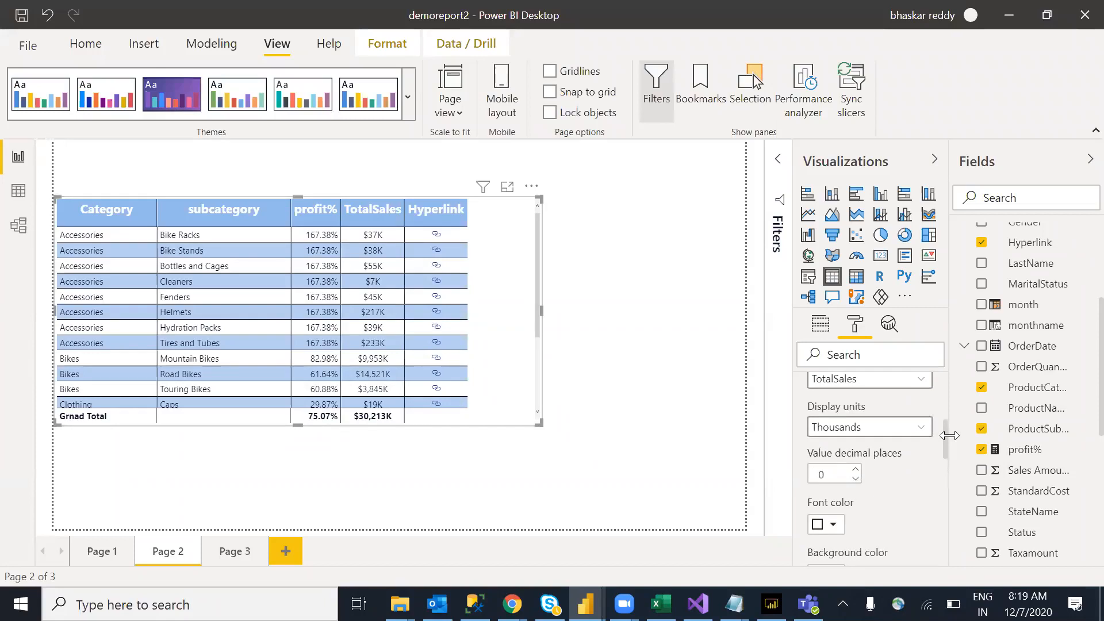
{"action": "left_click", "coordinate": [920, 381]}
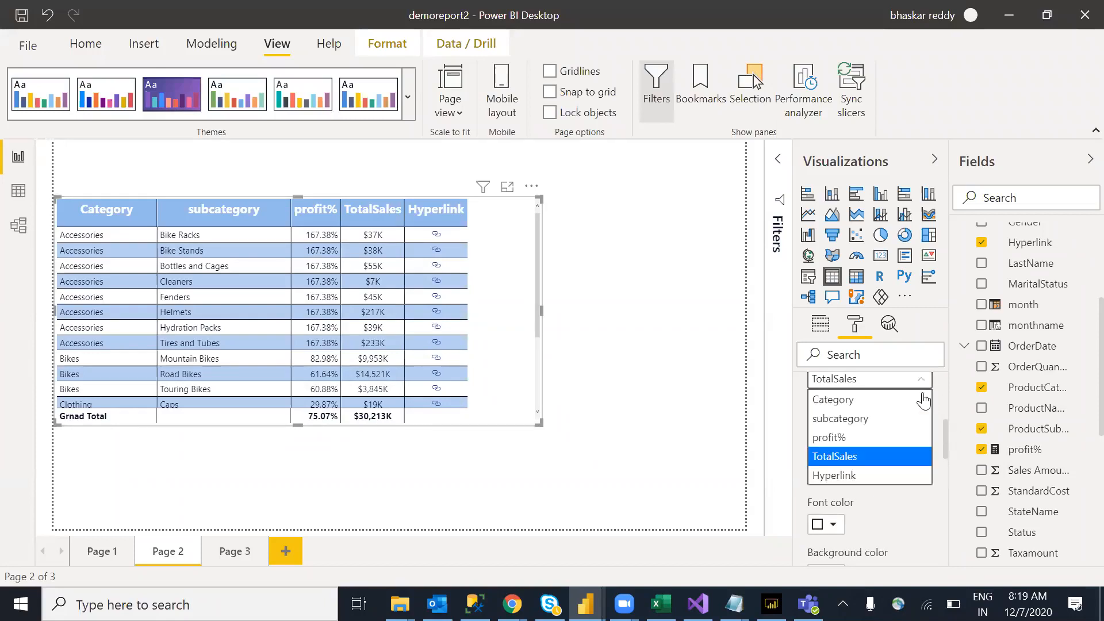
{"action": "left_click", "coordinate": [833, 439]}
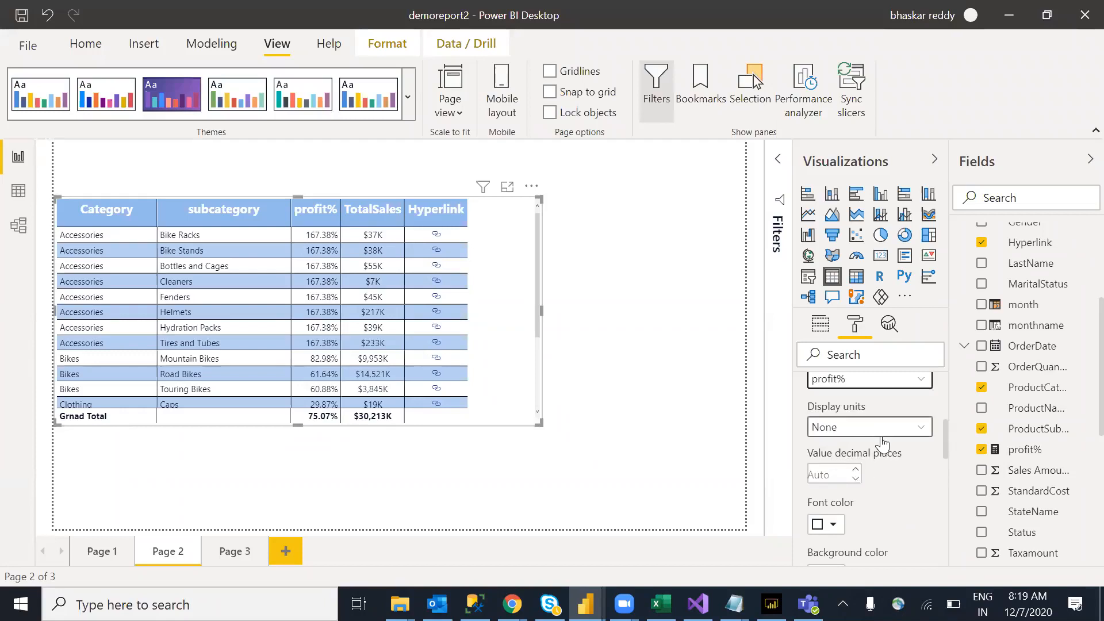
{"action": "left_click", "coordinate": [823, 474]}
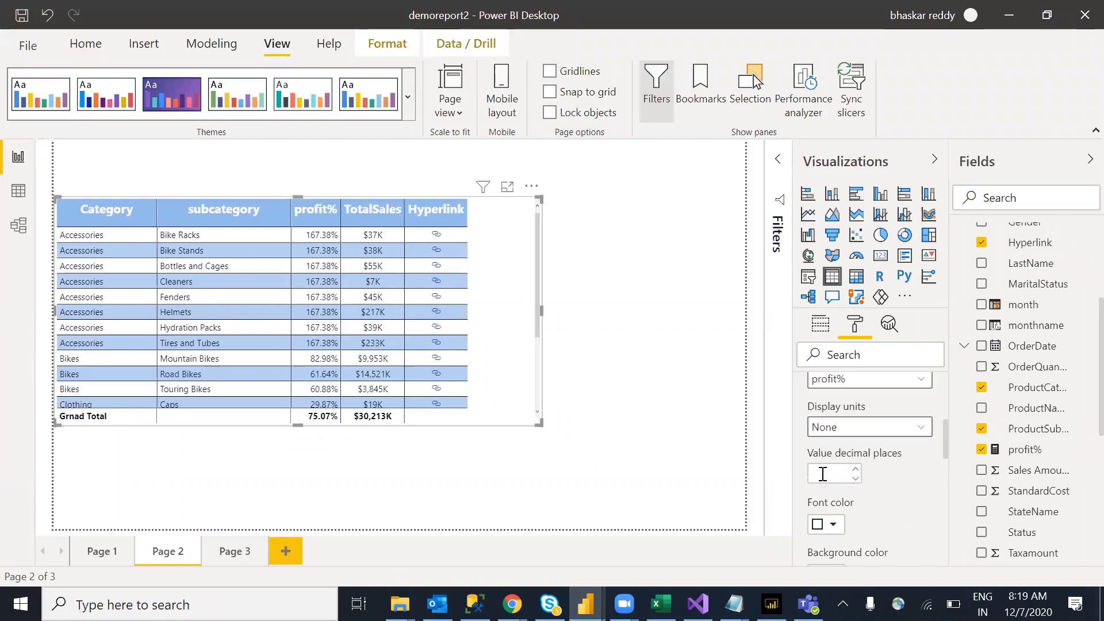
{"action": "type", "text": "1"}
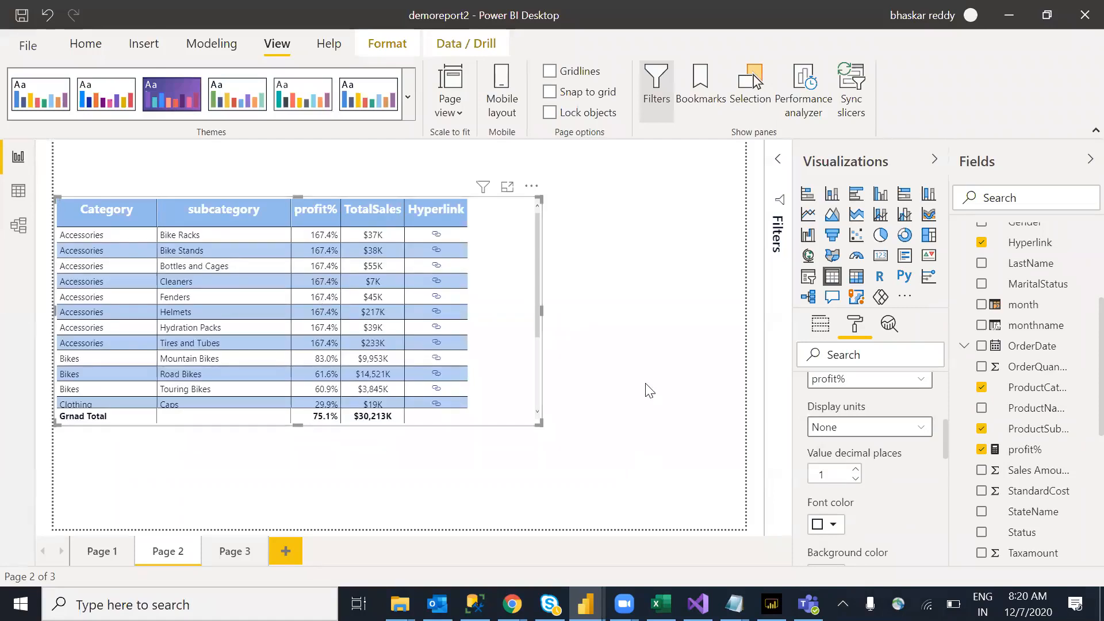
Set the profit% column's font color to the red theme color and apply it to the header and total too
{"action": "left_click", "coordinate": [835, 525]}
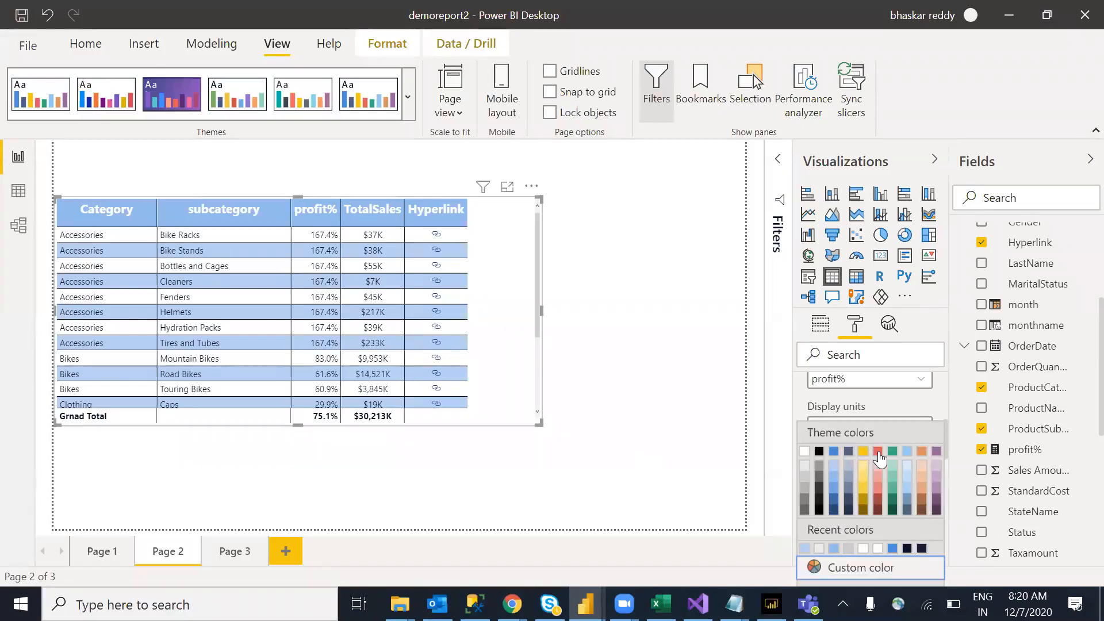
{"action": "left_click", "coordinate": [878, 453]}
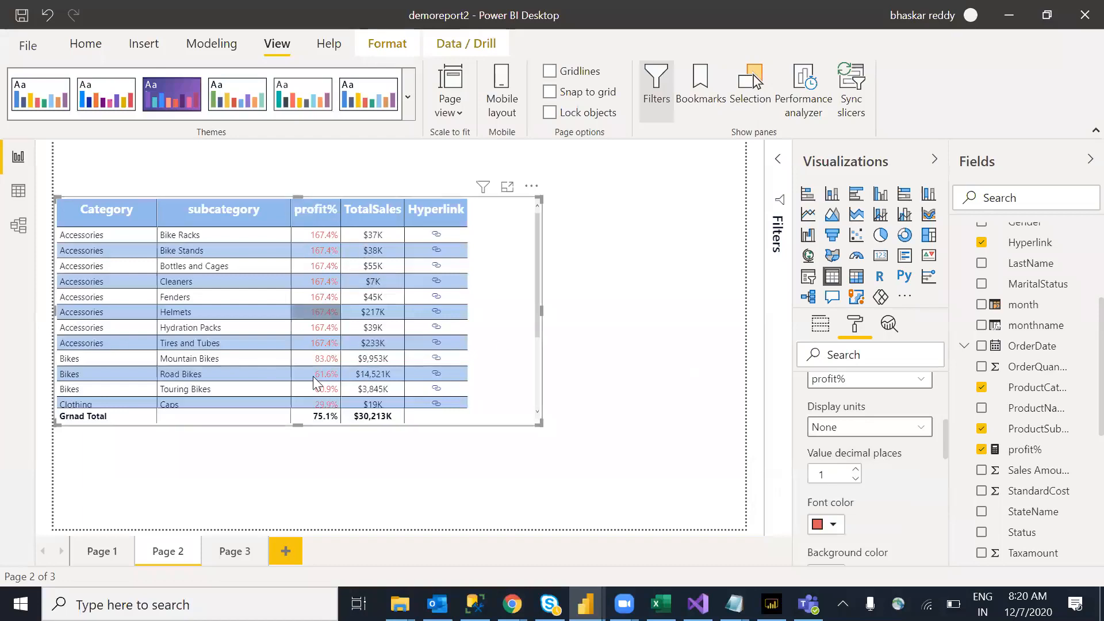
{"action": "left_click_drag", "start_coordinate": [946, 442], "coordinate": [956, 502]}
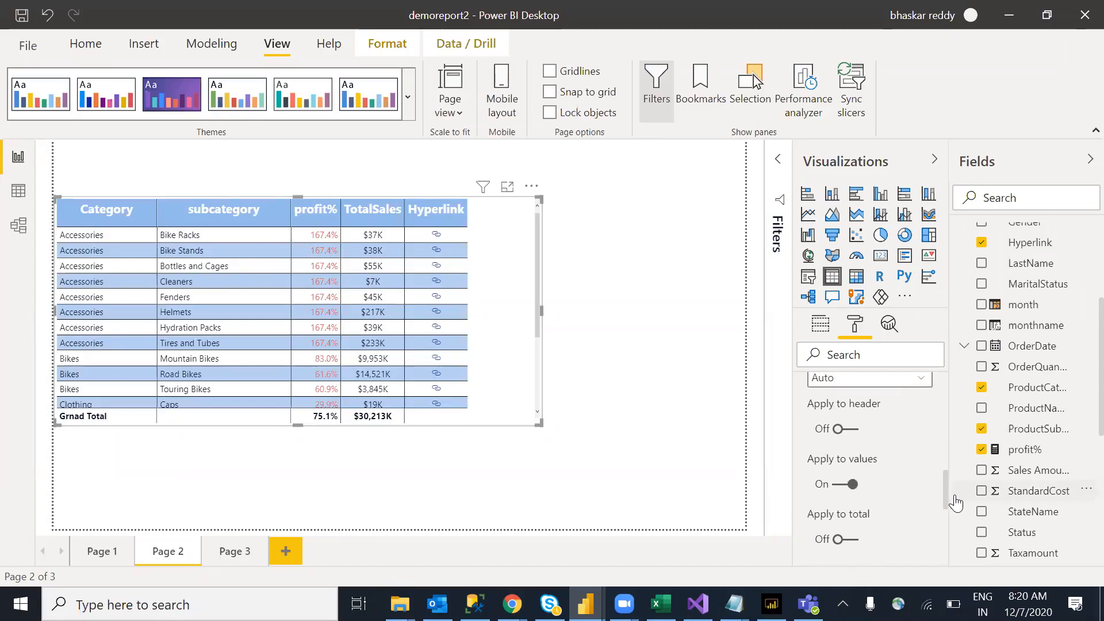
{"action": "left_click", "coordinate": [847, 429]}
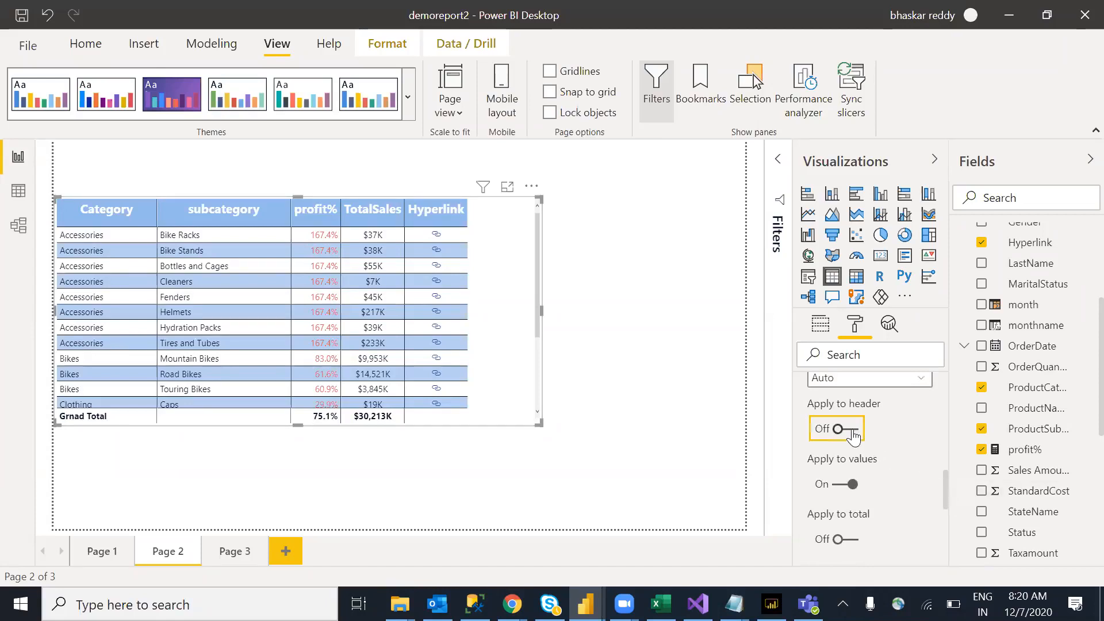
{"action": "left_click", "coordinate": [852, 540]}
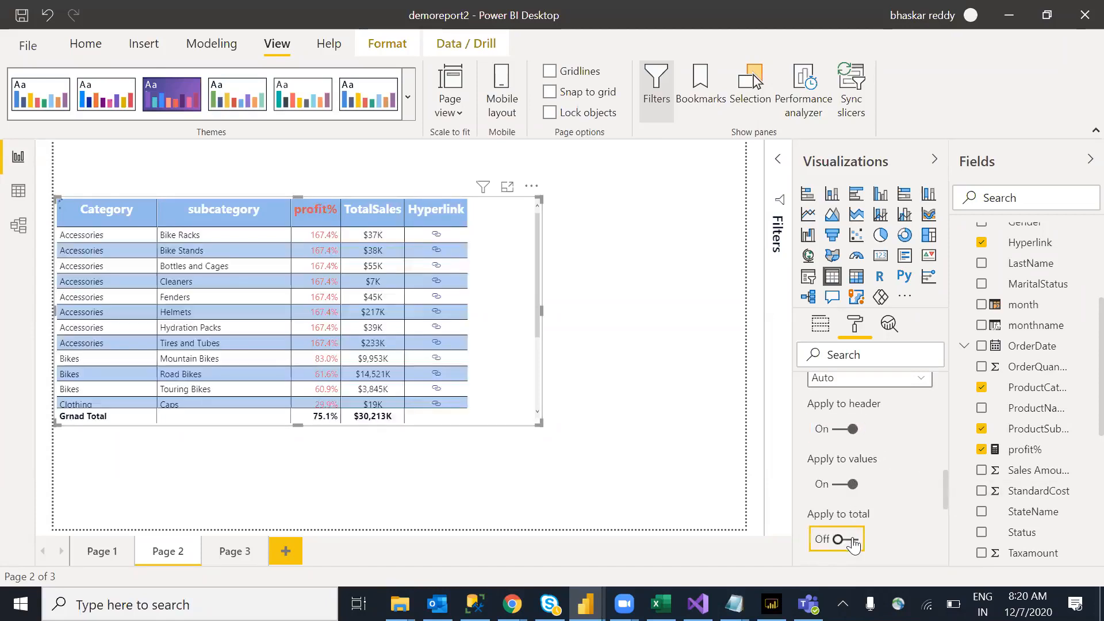
{"action": "left_click", "coordinate": [852, 540]}
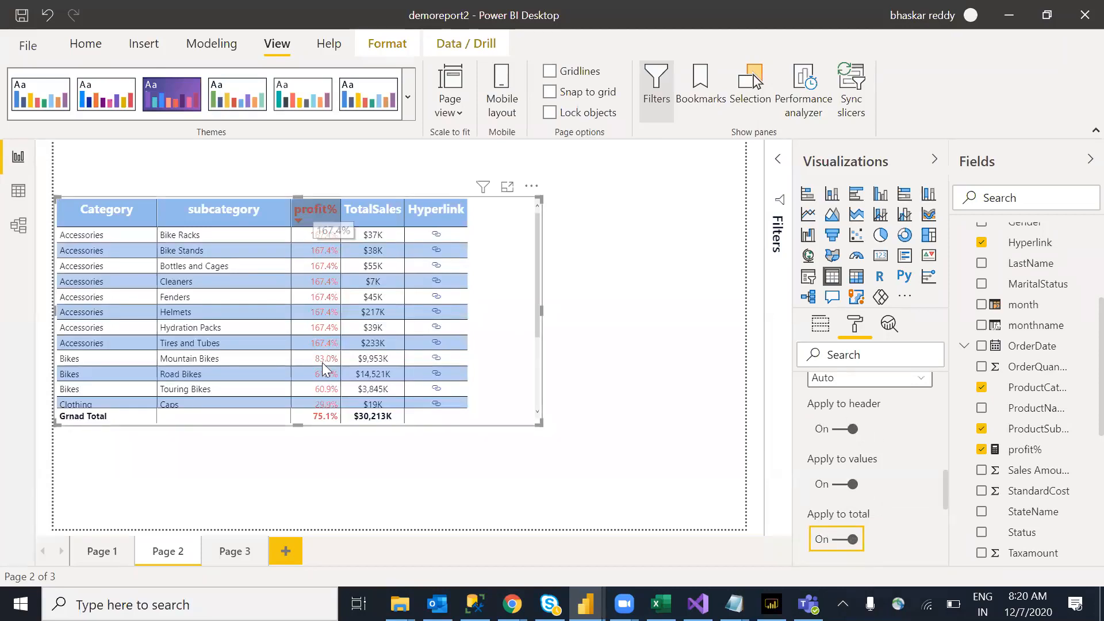
Reselect the table and review the field formatting options for the Category column, including application to values and total
{"action": "left_click", "coordinate": [635, 414]}
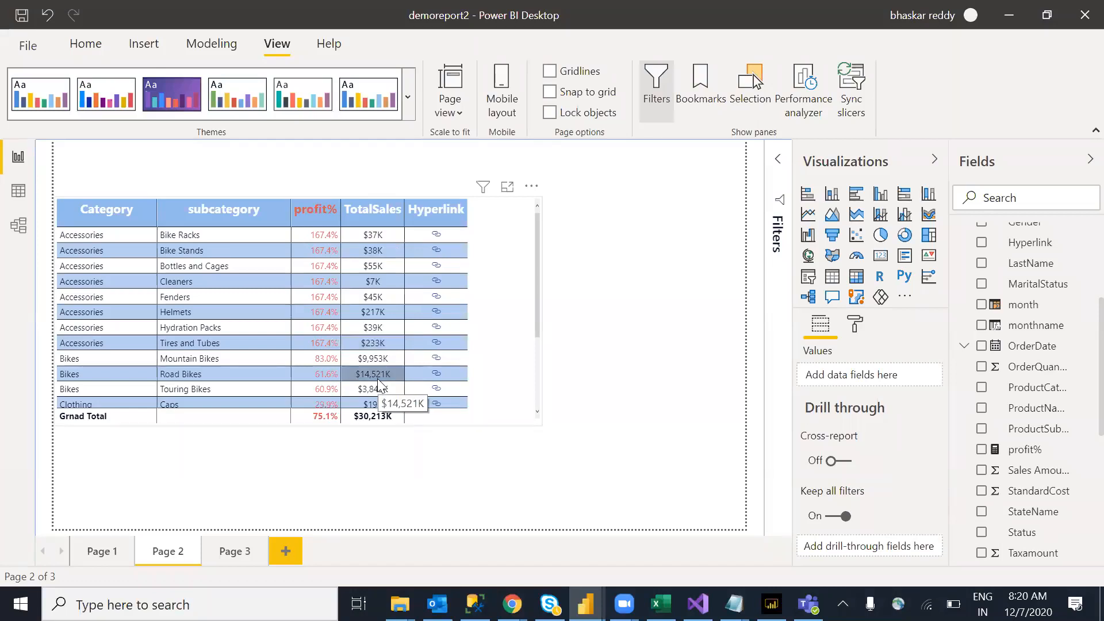
{"action": "left_click", "coordinate": [517, 291]}
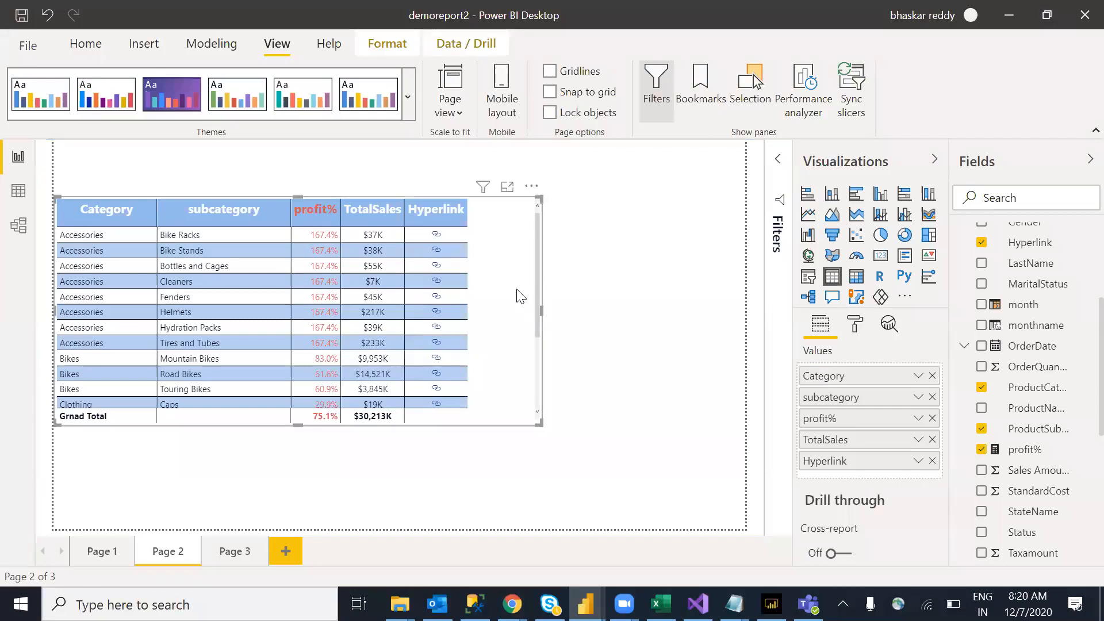
{"action": "left_click", "coordinate": [854, 327]}
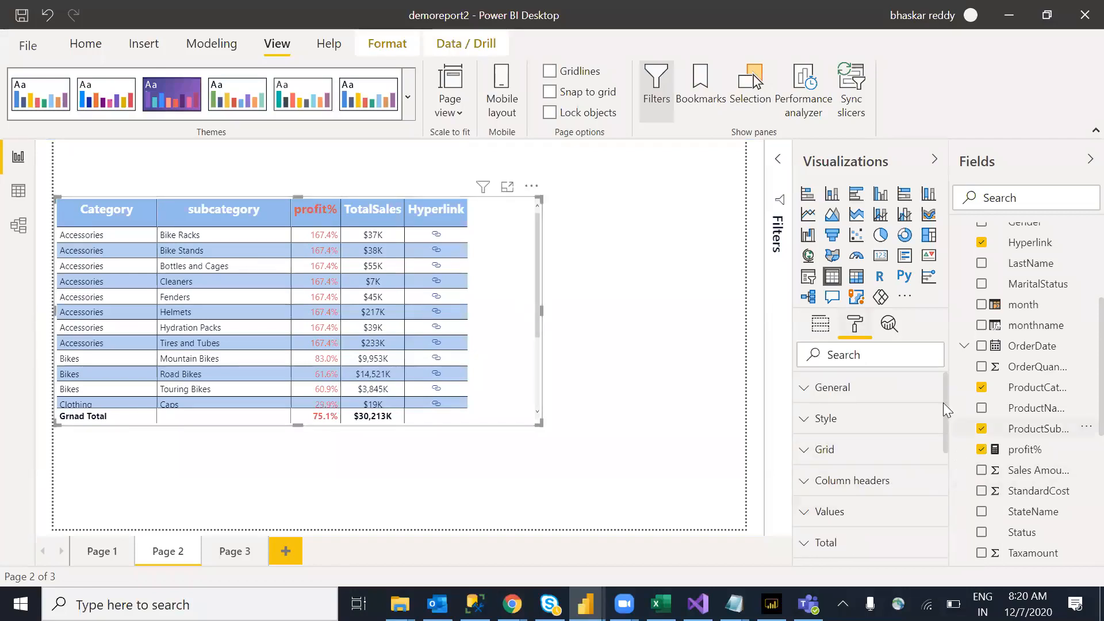
{"action": "left_click_drag", "start_coordinate": [943, 406], "coordinate": [946, 474]}
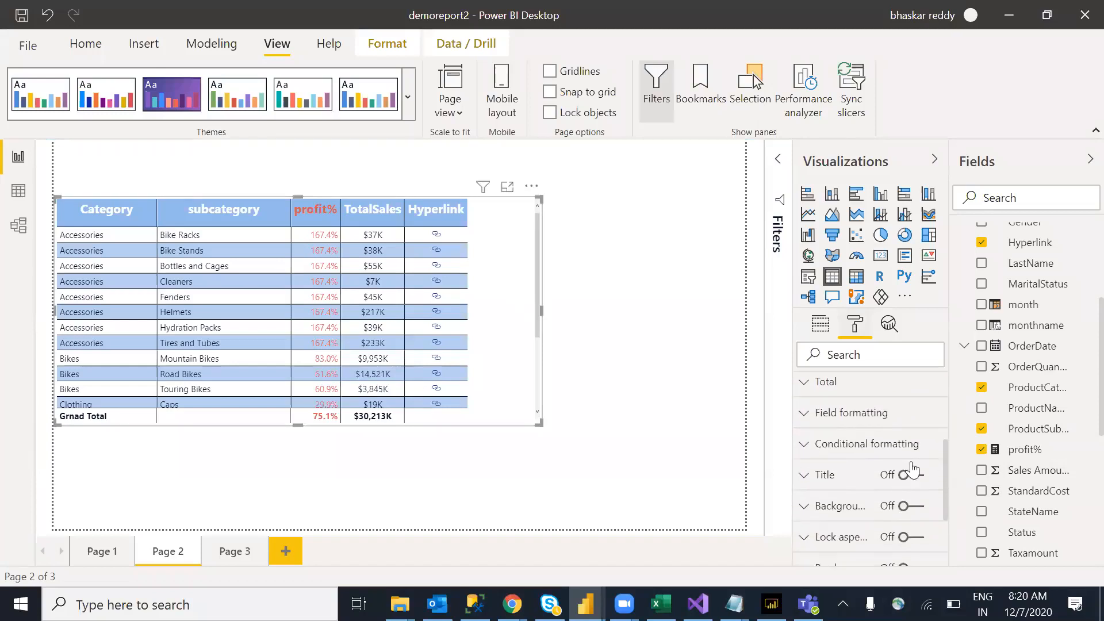
{"action": "left_click", "coordinate": [844, 425]}
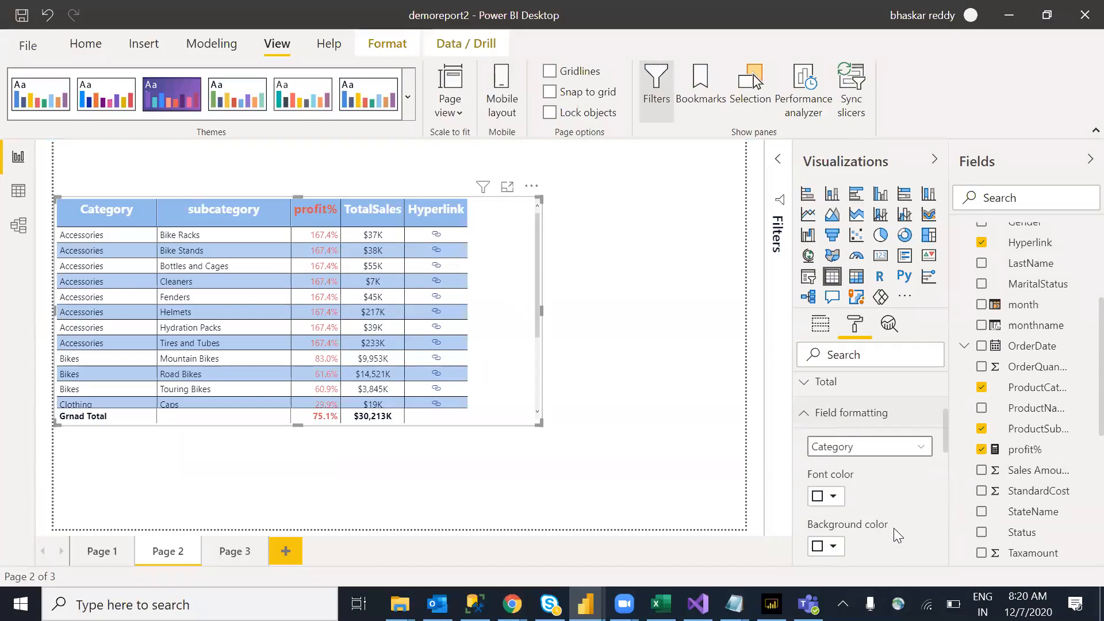
{"action": "left_click_drag", "start_coordinate": [946, 432], "coordinate": [947, 491]}
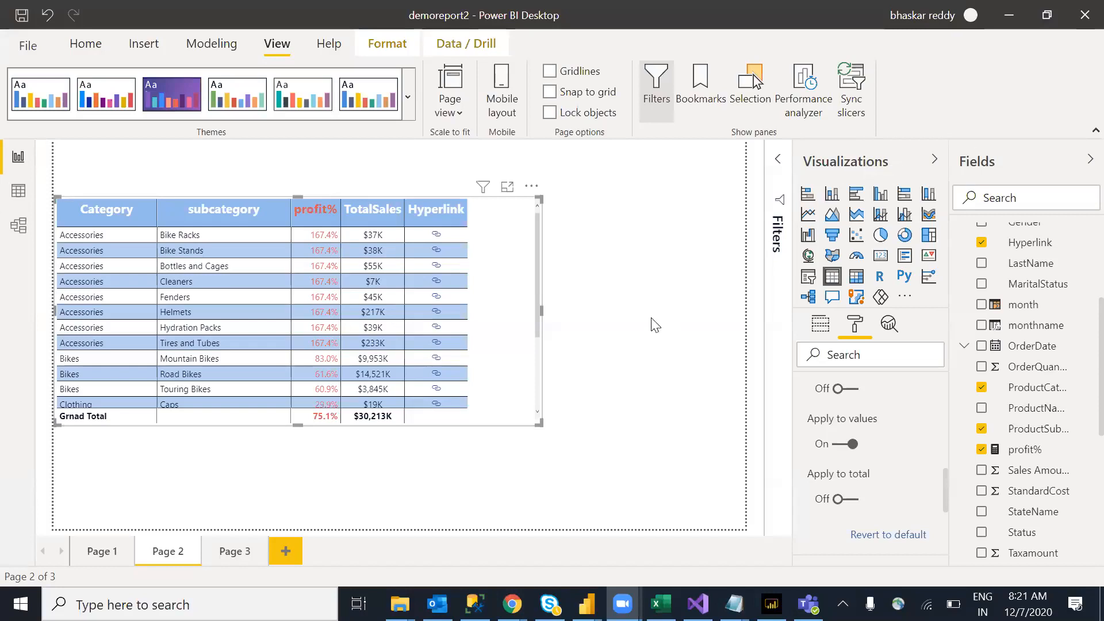
{"action": "left_click", "coordinate": [505, 317]}
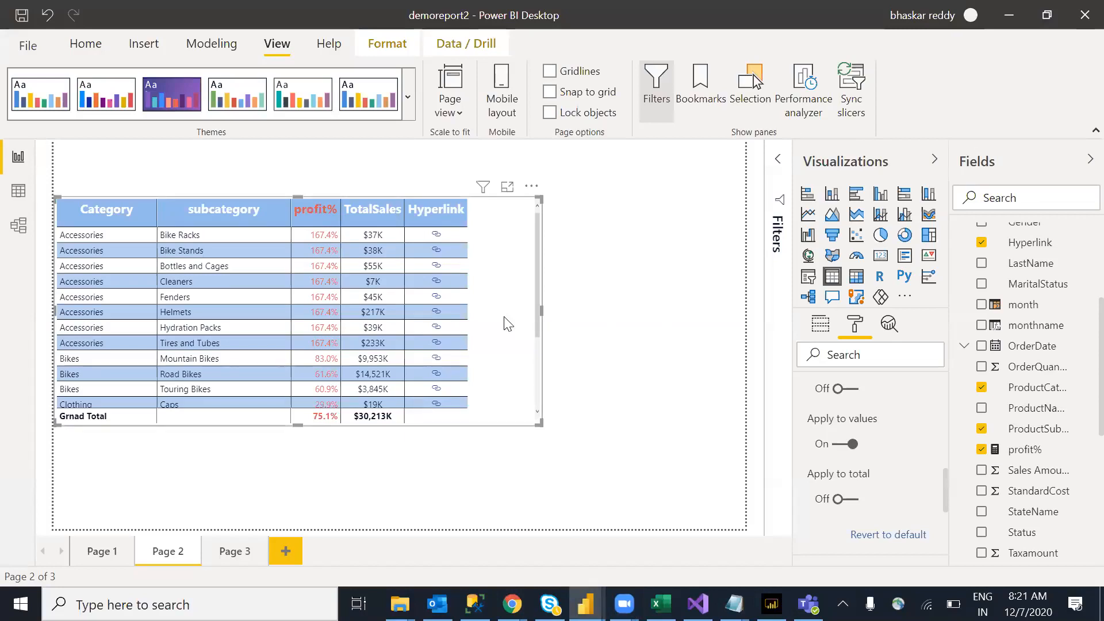
Rename the Category column to "sfkasgn" for this table only
{"action": "left_click", "coordinate": [820, 325]}
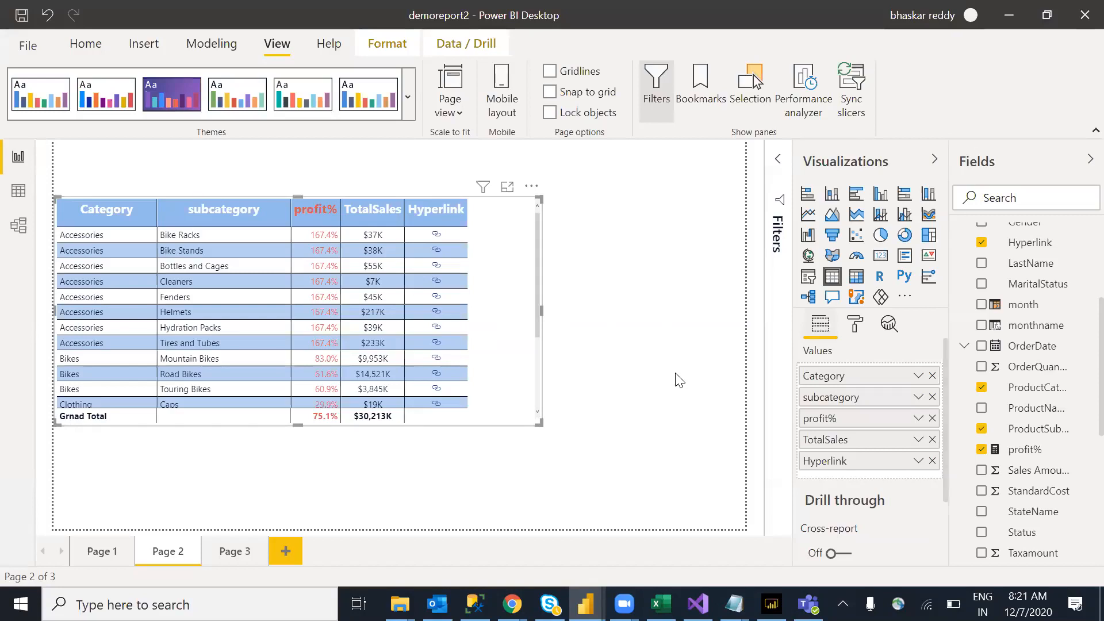
{"action": "right_click", "coordinate": [847, 383]}
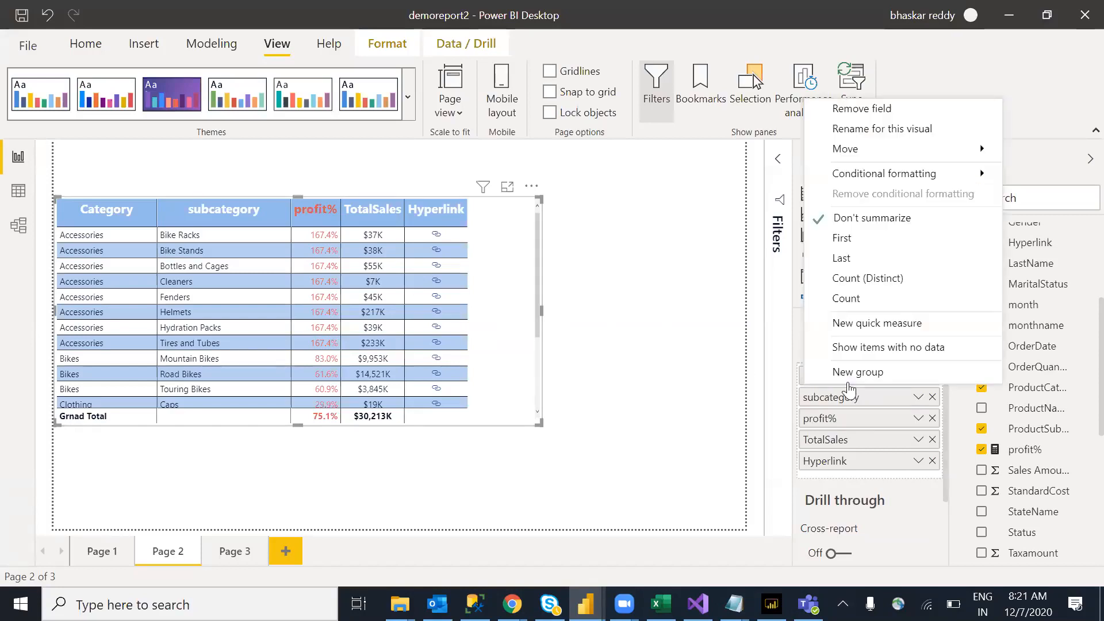
{"action": "left_click", "coordinate": [732, 245]}
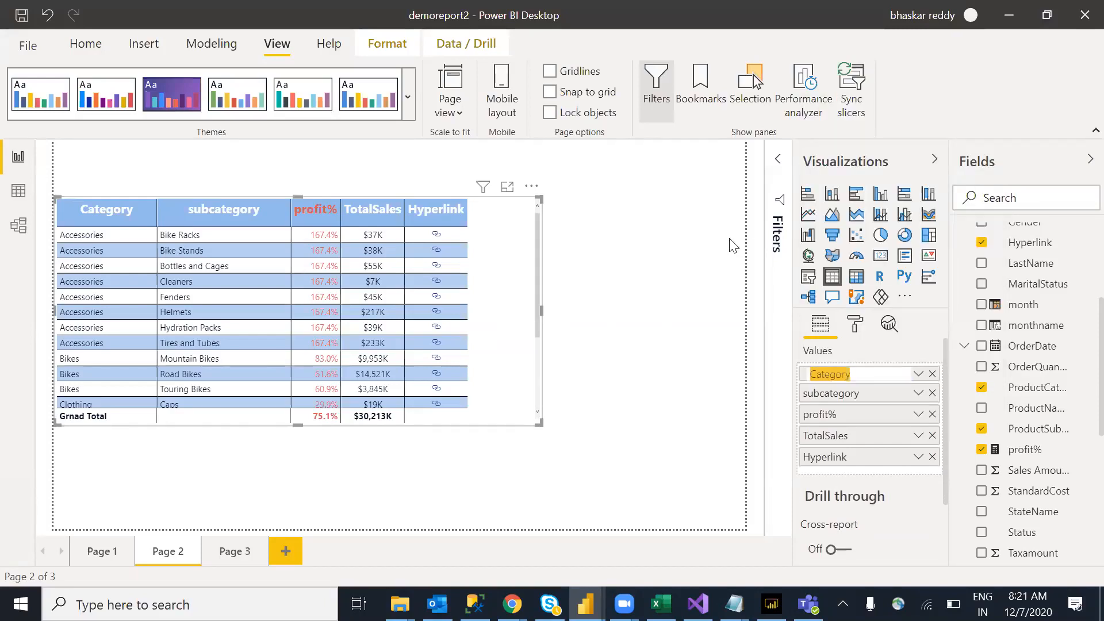
{"action": "key", "text": "BackSpace"}
{"action": "type", "text": "sfkasgn"}
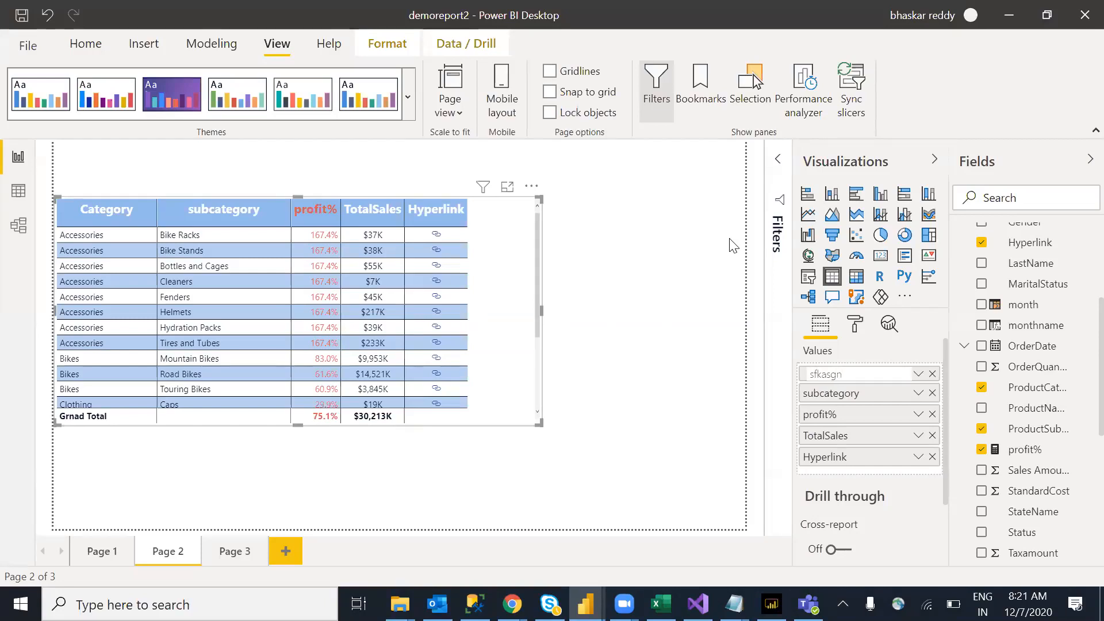
{"action": "key", "text": "Return"}
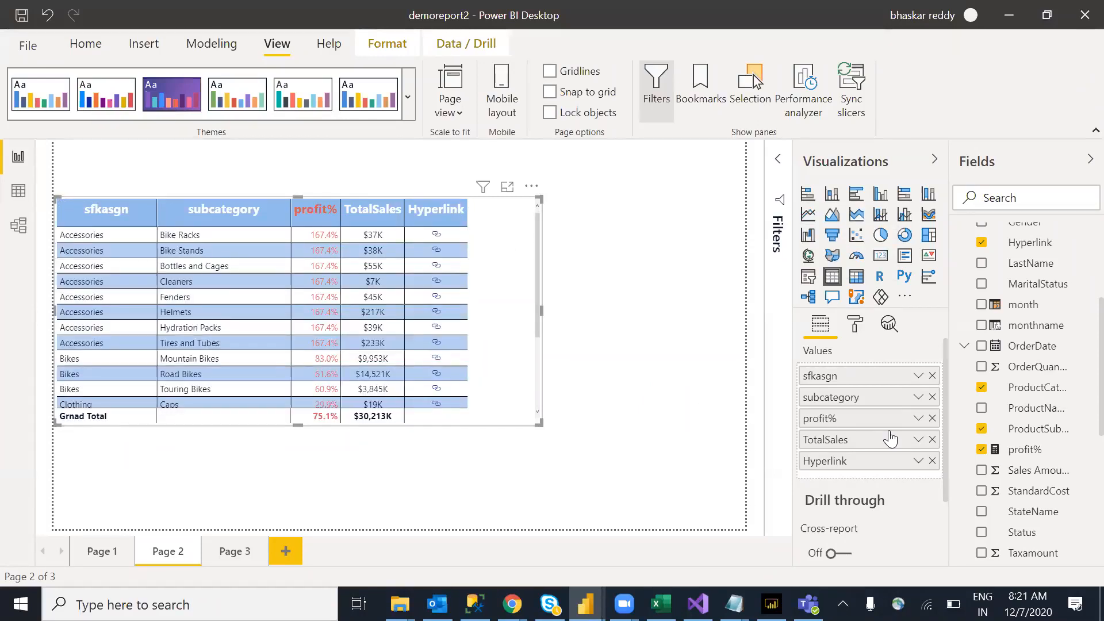
{"action": "right_click", "coordinate": [895, 382]}
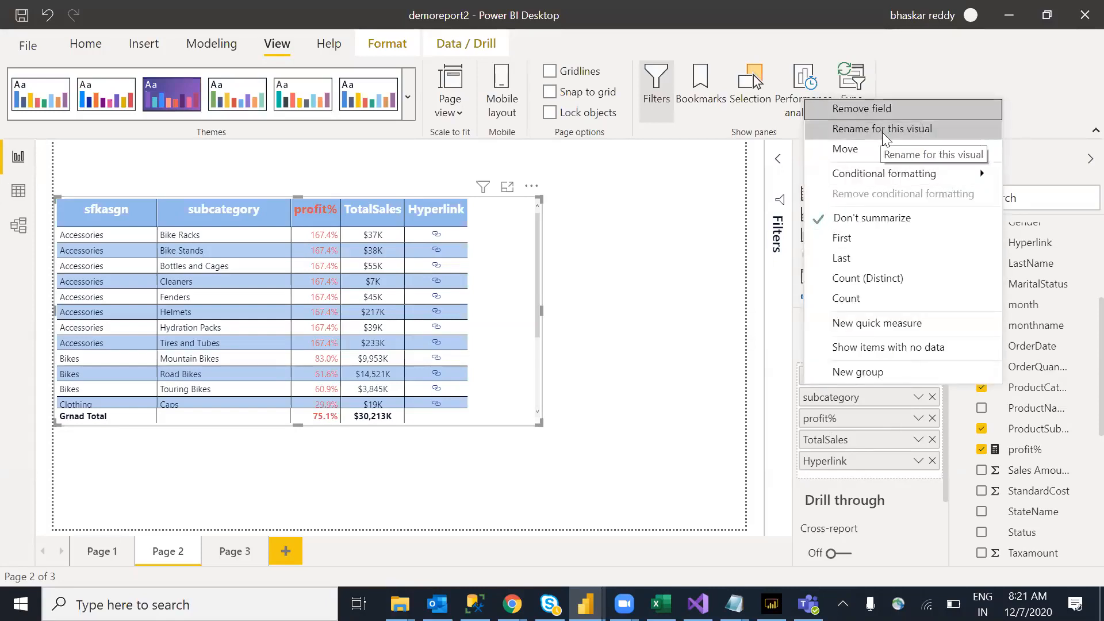
{"action": "mouse_move", "coordinate": [918, 156]}
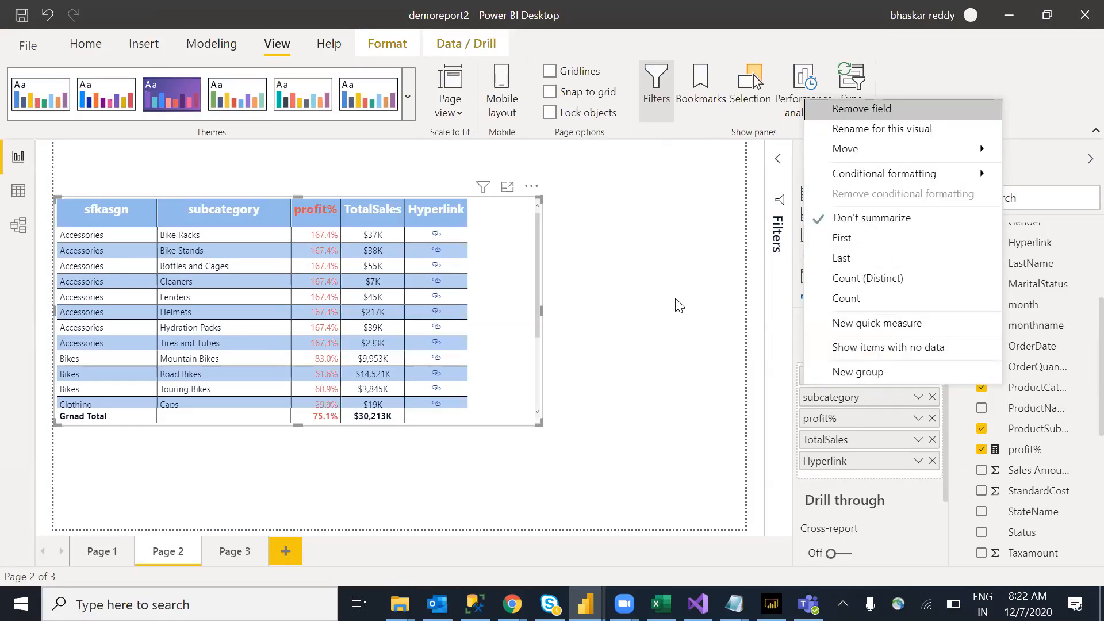
{"action": "left_click", "coordinate": [522, 389]}
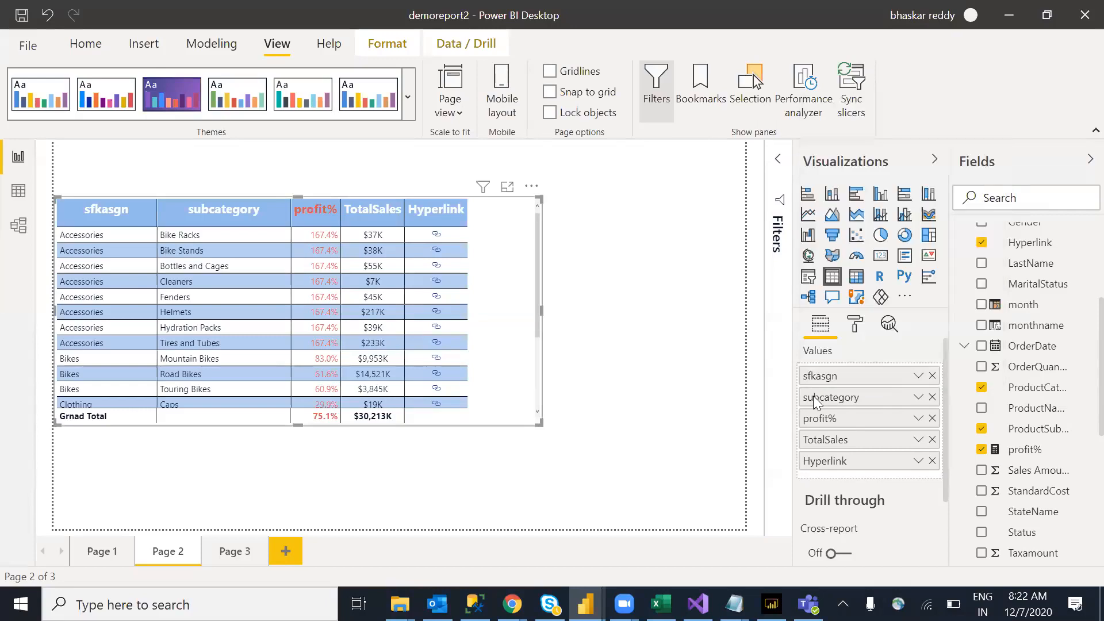
Rename the sfkasgn column to "Category" for this table only
{"action": "double_click", "coordinate": [858, 372]}
{"action": "left_click", "coordinate": [919, 377]}
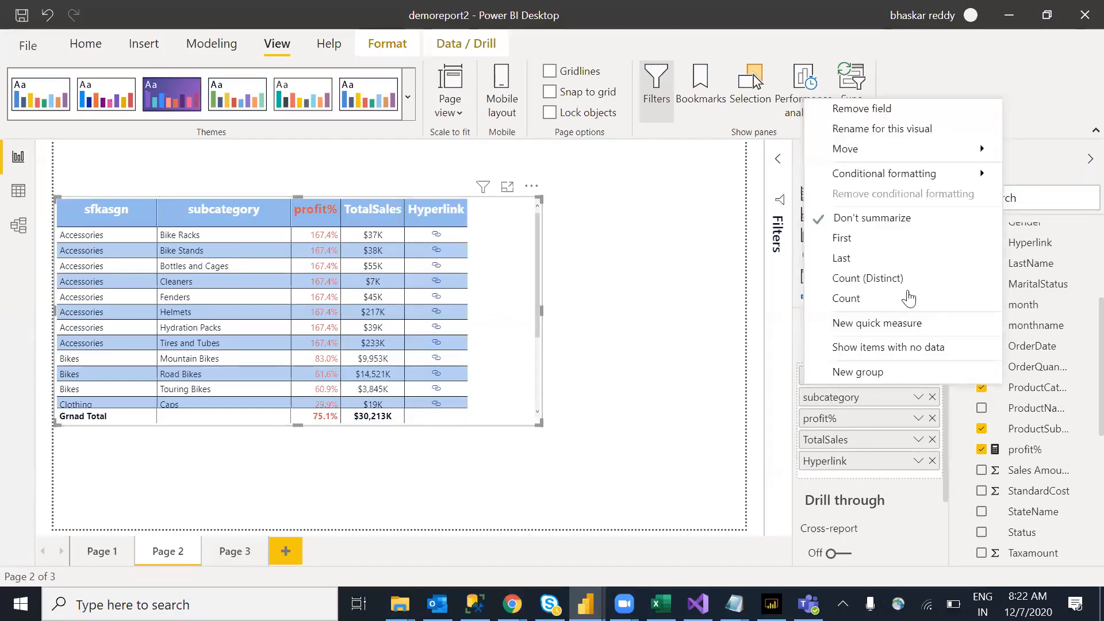
{"action": "left_click", "coordinate": [853, 129]}
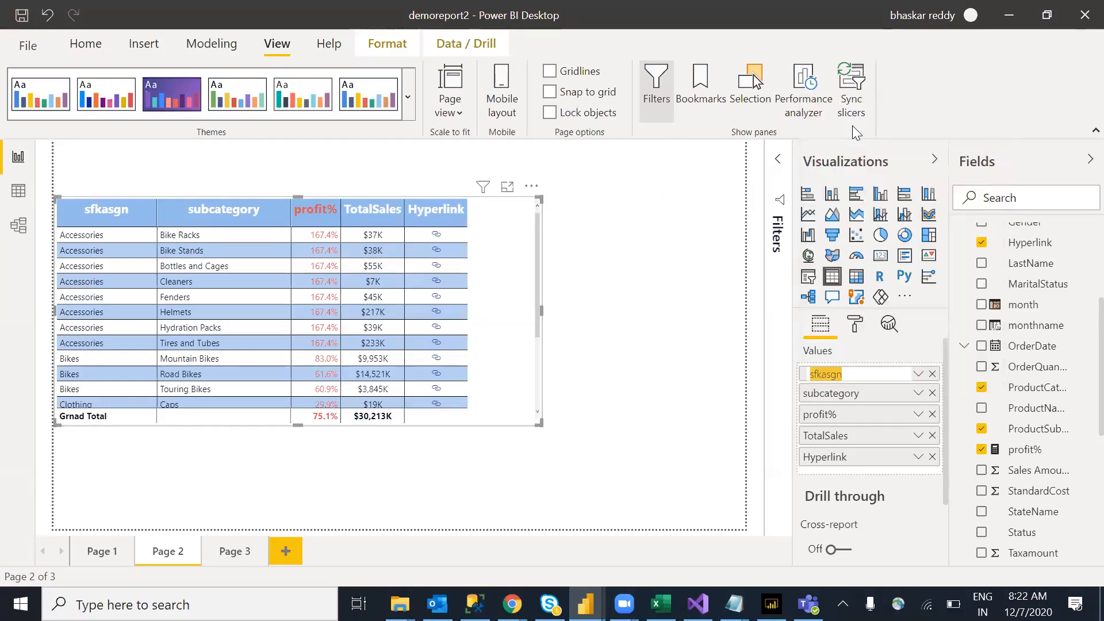
{"action": "type", "text": "Category"}
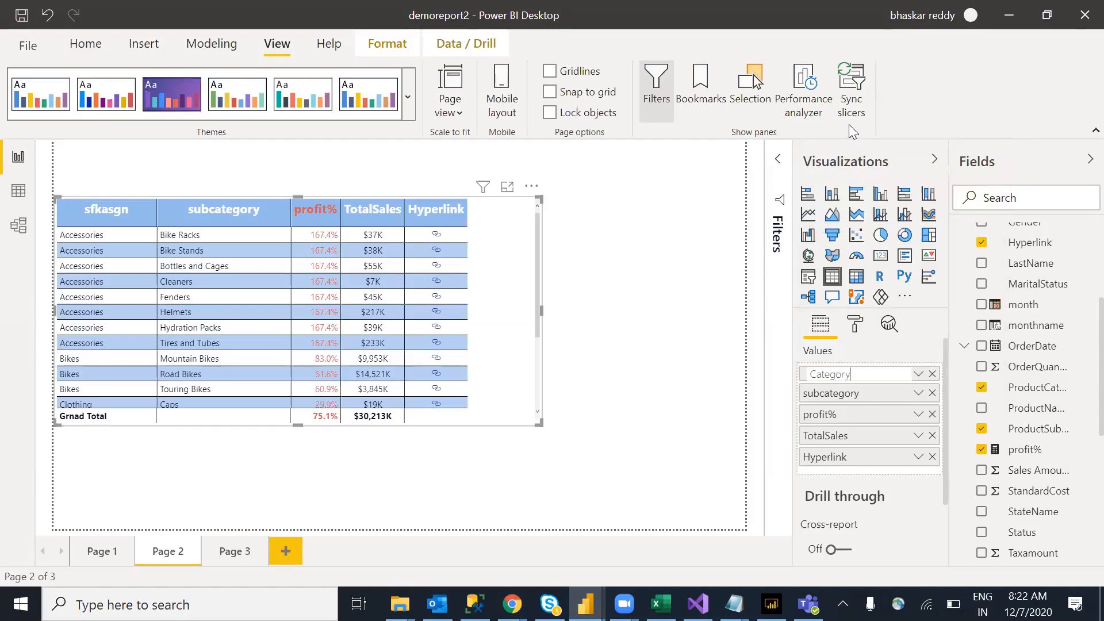
{"action": "key", "text": "Return"}
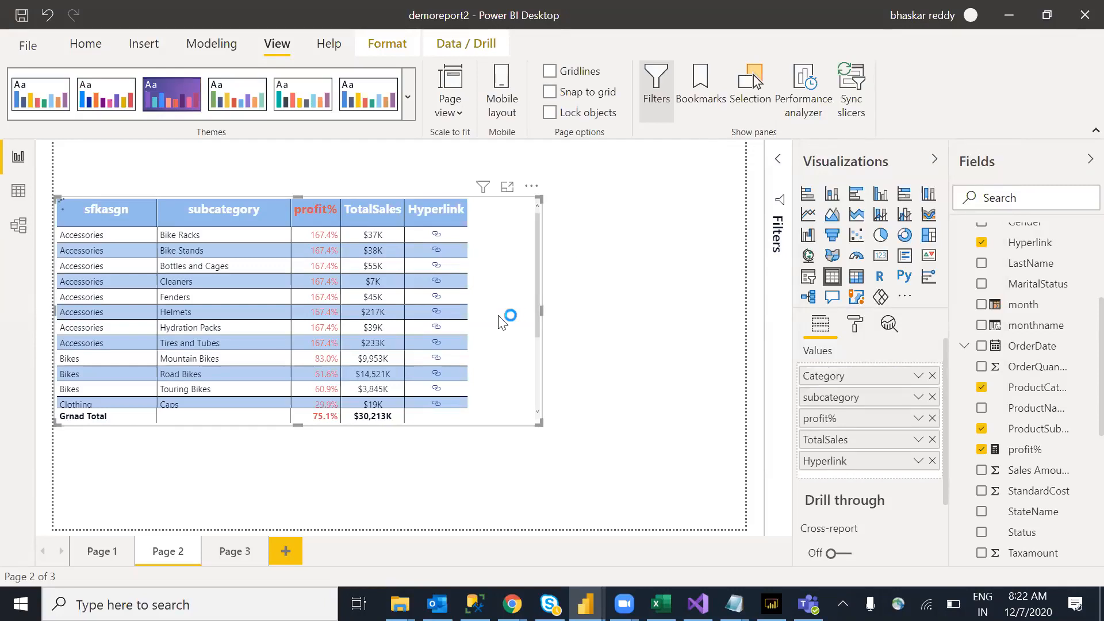
Open the table's field formatting settings and switch them to the profit% column
{"action": "left_click", "coordinate": [856, 327]}
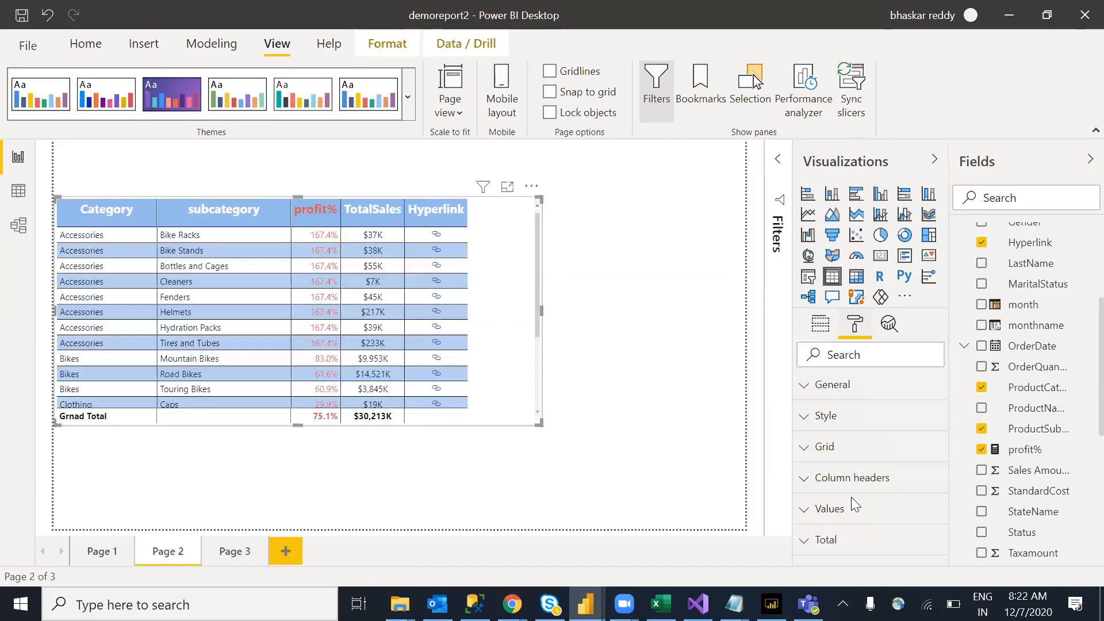
{"action": "left_click_drag", "start_coordinate": [945, 413], "coordinate": [943, 455]}
{"action": "left_click", "coordinate": [892, 489]}
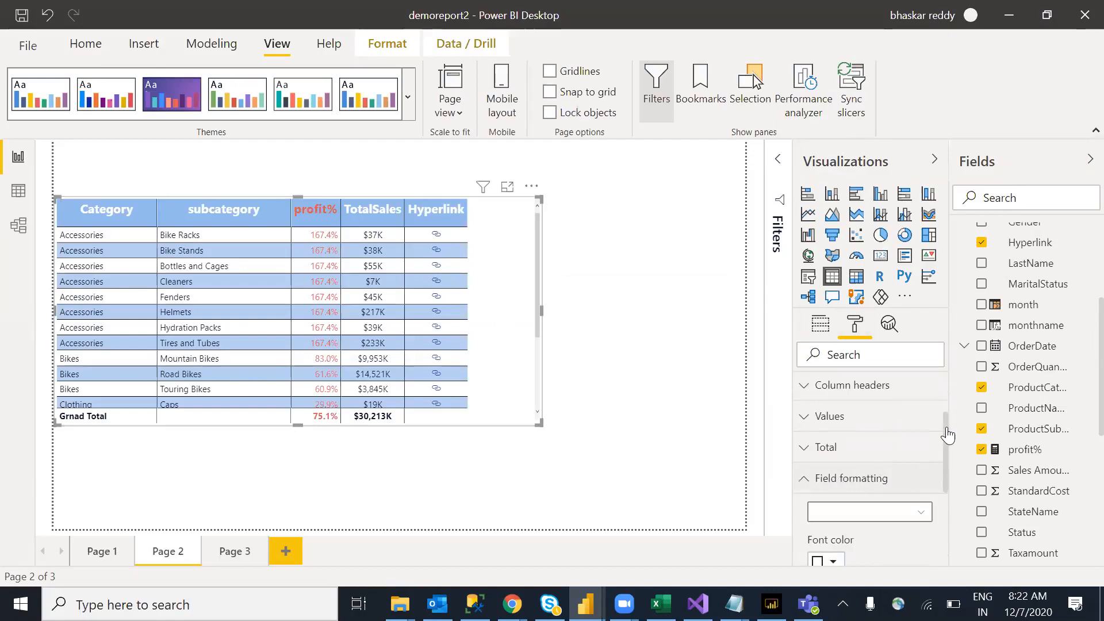
{"action": "scroll", "coordinate": [947, 427], "scroll_direction": "down", "scroll_amount": 5}
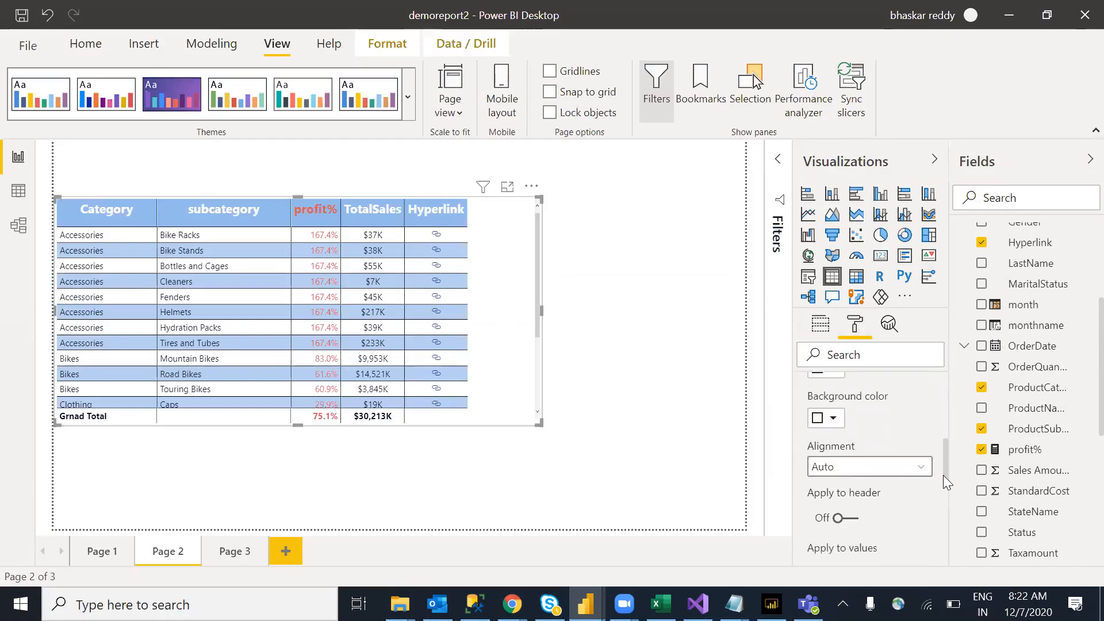
{"action": "scroll", "coordinate": [947, 454], "scroll_direction": "up", "scroll_amount": 6}
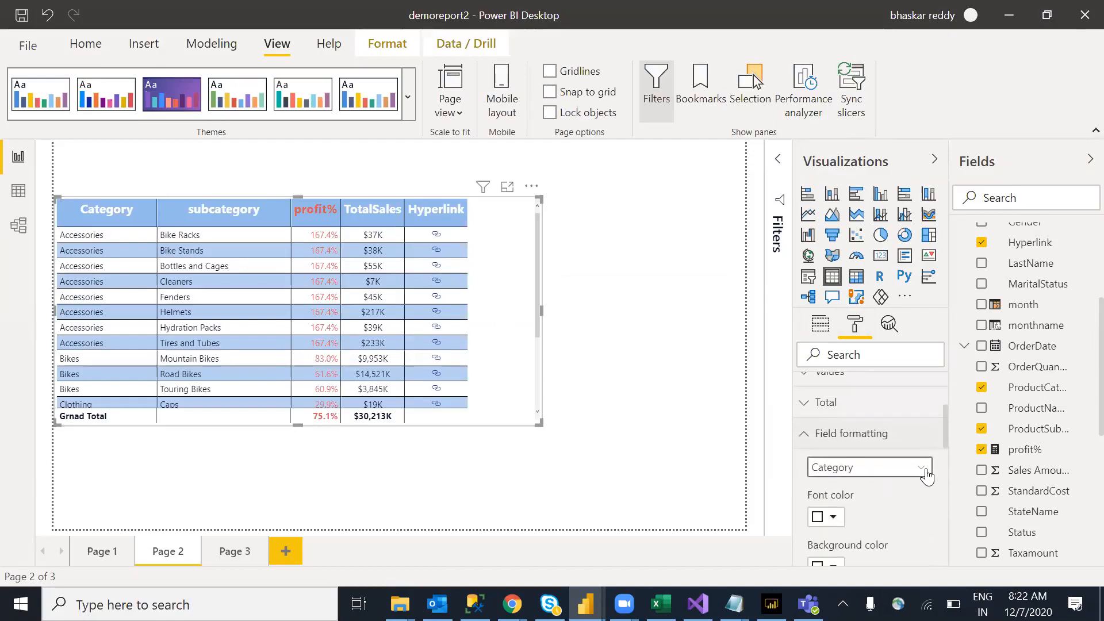
{"action": "left_click", "coordinate": [921, 471]}
{"action": "left_click", "coordinate": [854, 508]}
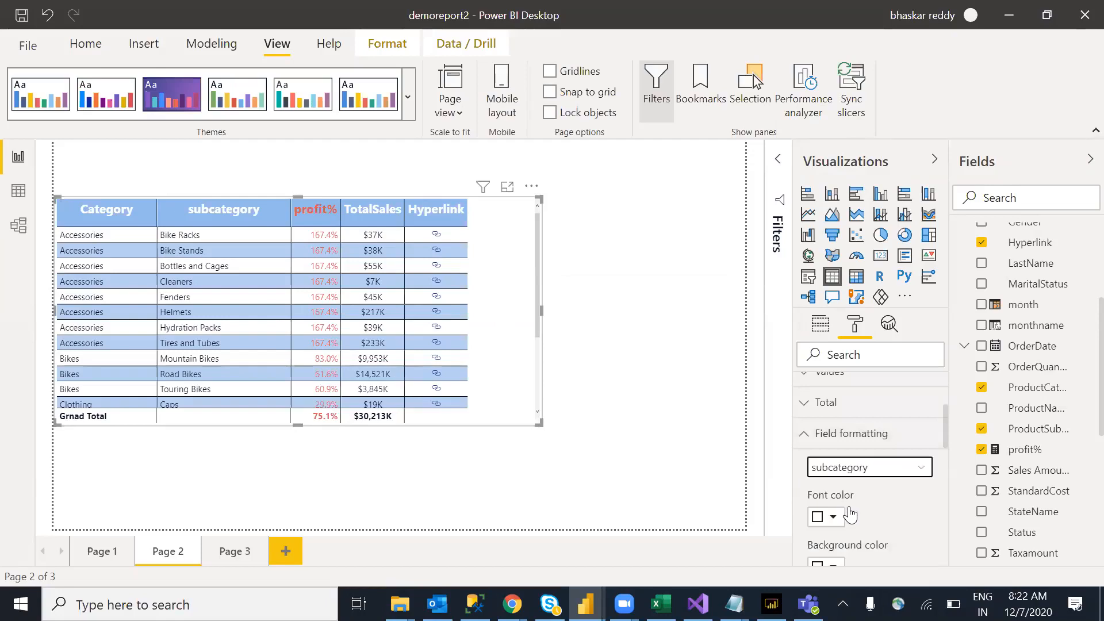
{"action": "left_click", "coordinate": [916, 466]}
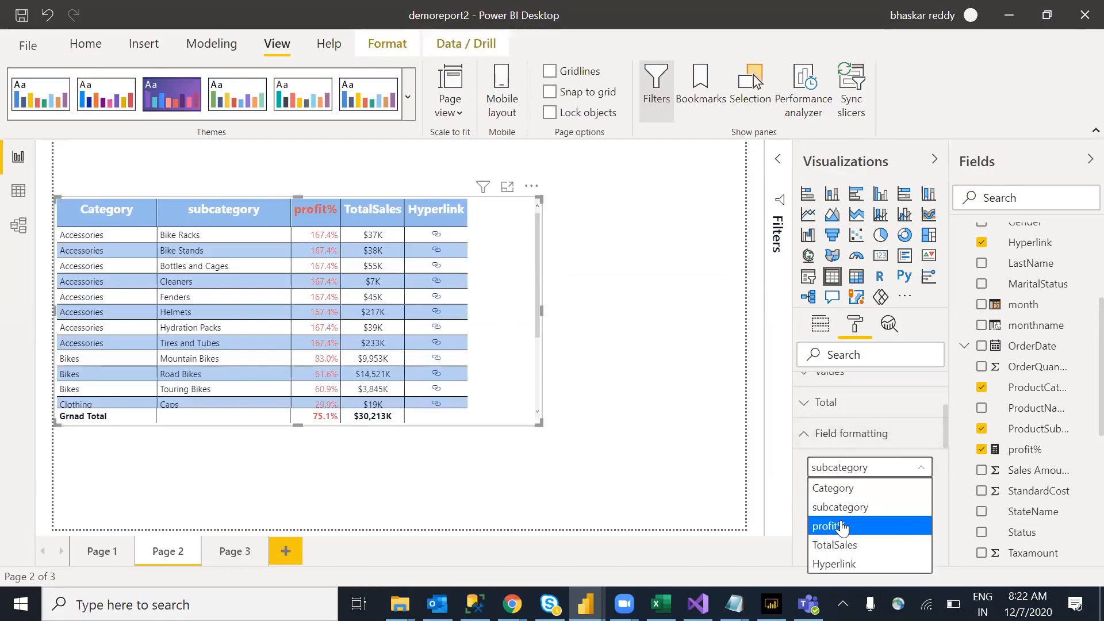
{"action": "left_click_drag", "start_coordinate": [945, 433], "coordinate": [894, 464]}
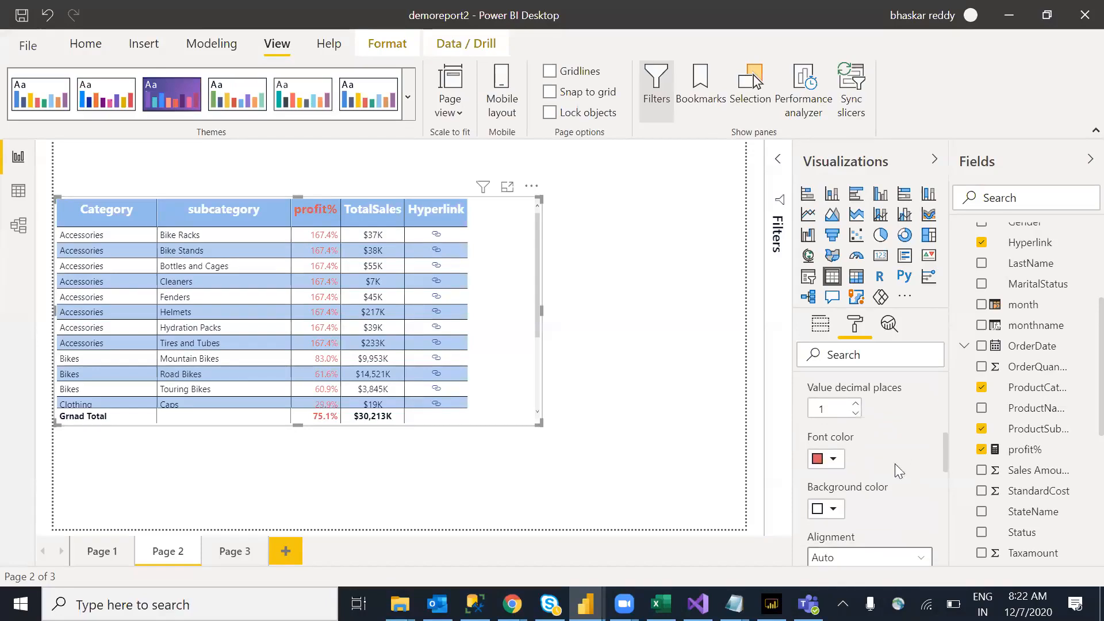
Set the profit% column's font color to the black theme color
{"action": "left_click", "coordinate": [838, 466]}
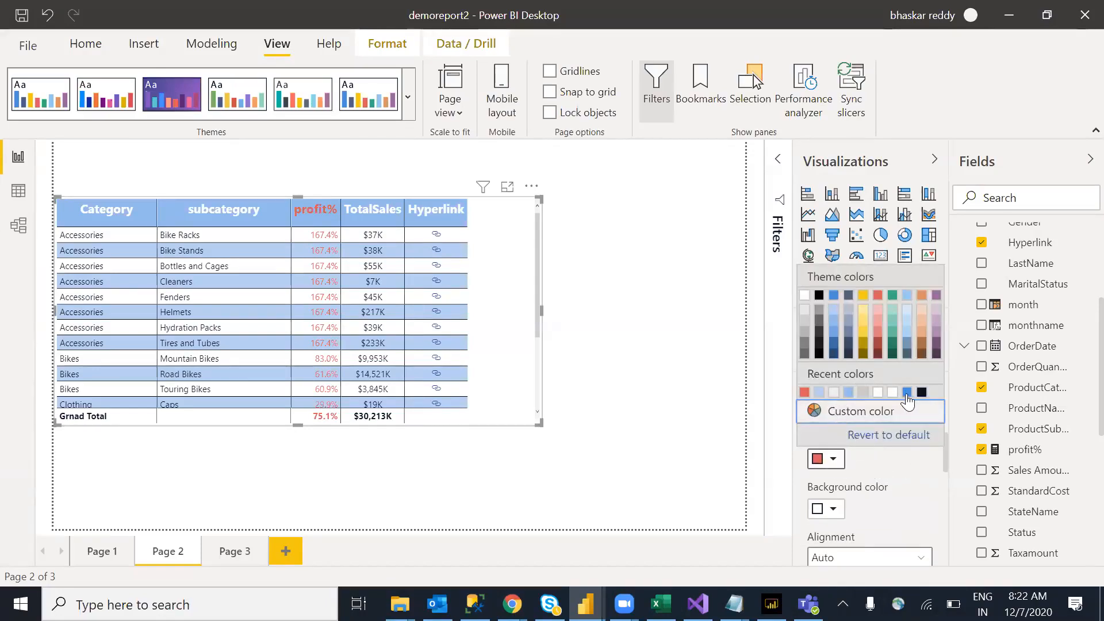
{"action": "left_click", "coordinate": [820, 310]}
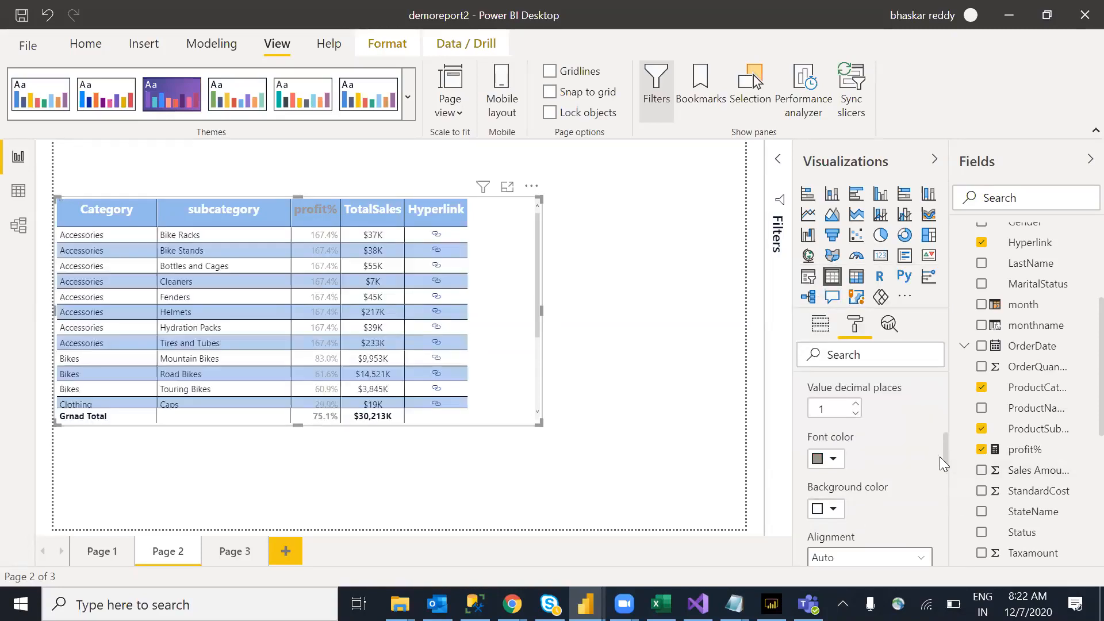
{"action": "left_click", "coordinate": [820, 458]}
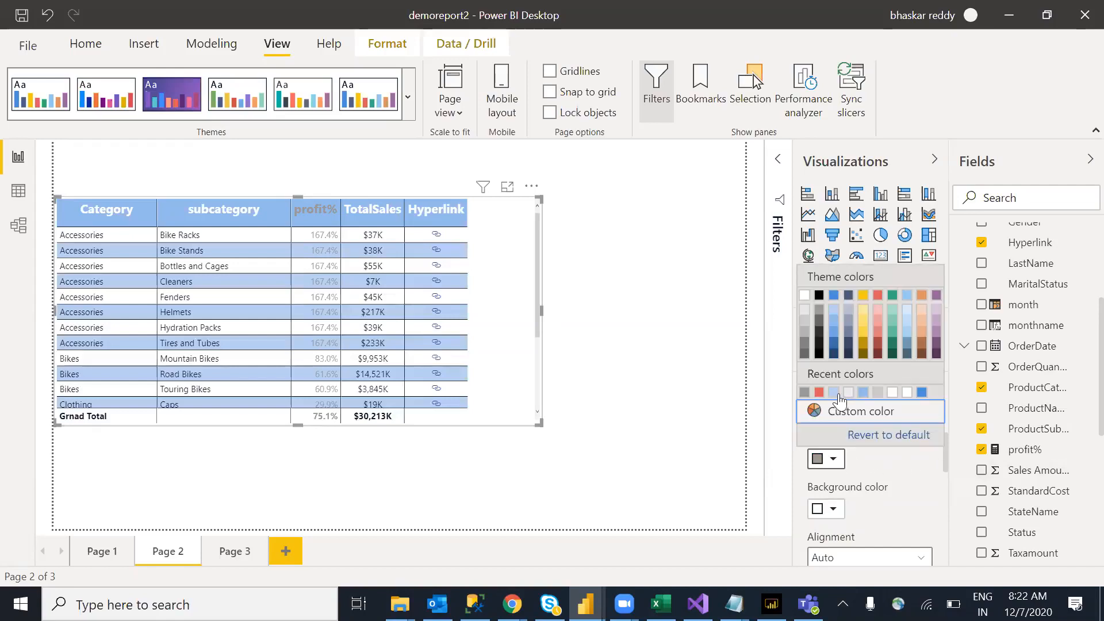
{"action": "left_click", "coordinate": [820, 298]}
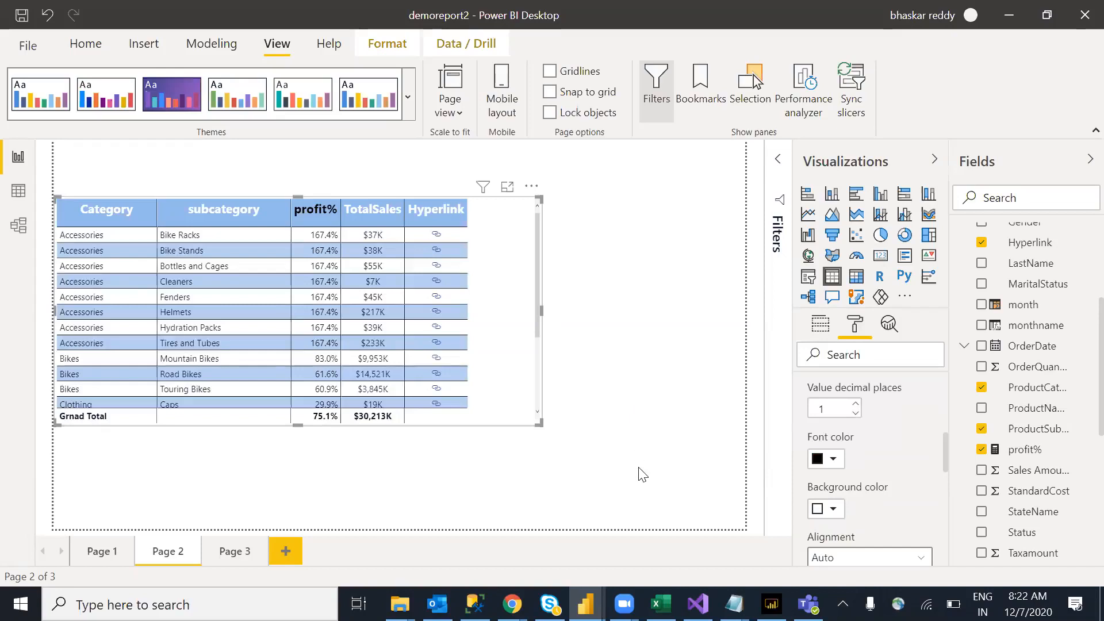
Collapse the field formatting settings and choose the TotalSales column for conditional formatting
{"action": "left_click_drag", "start_coordinate": [946, 439], "coordinate": [949, 412]}
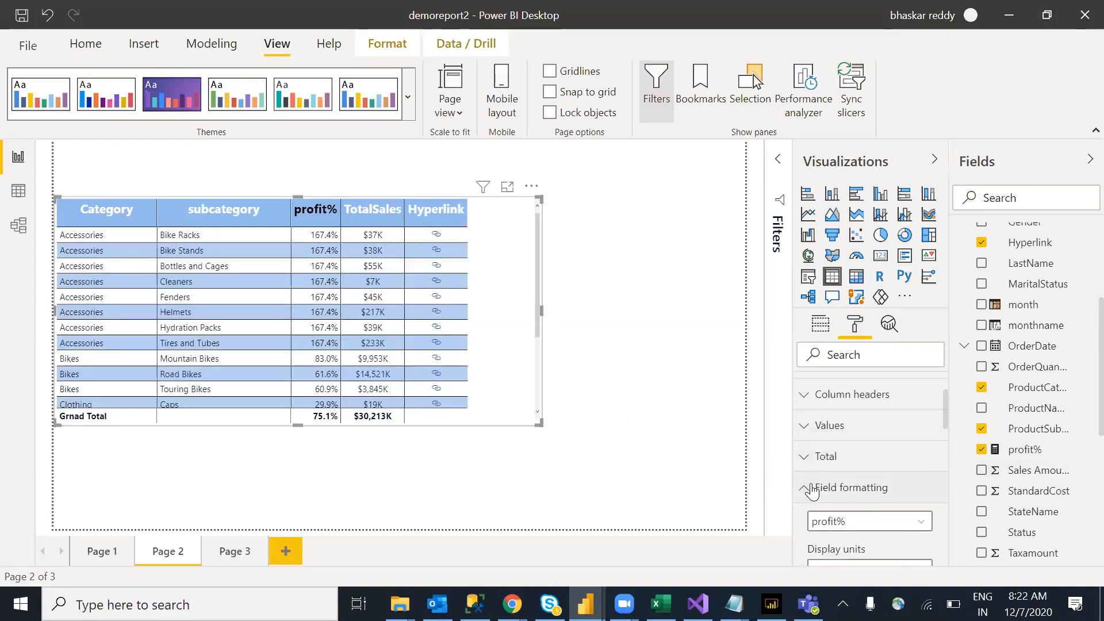
{"action": "left_click", "coordinate": [914, 487]}
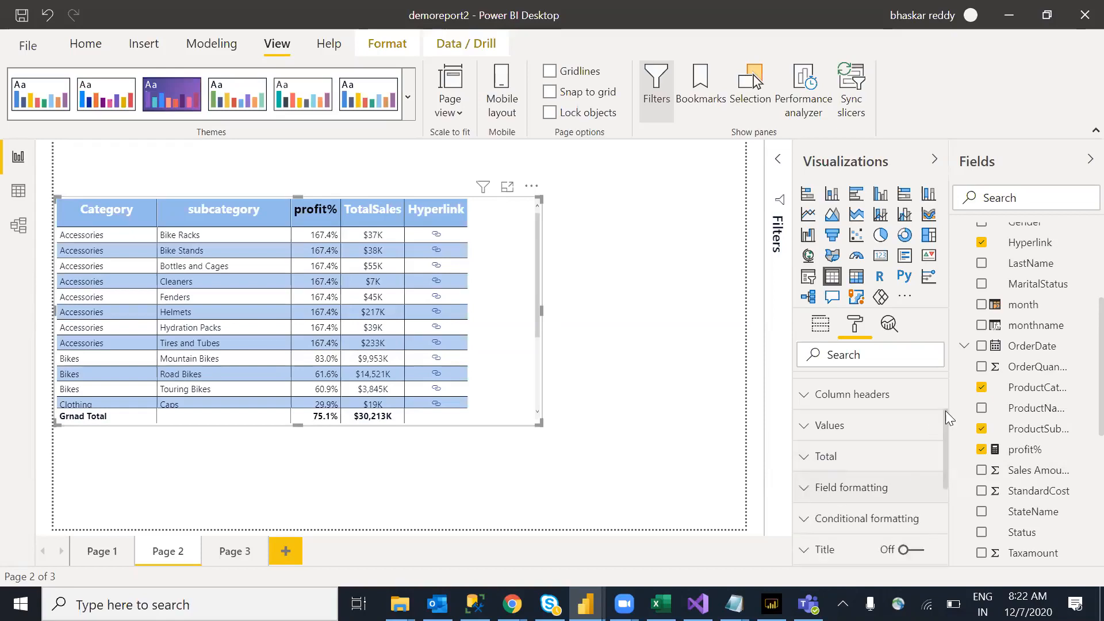
{"action": "left_click_drag", "start_coordinate": [946, 415], "coordinate": [949, 465]}
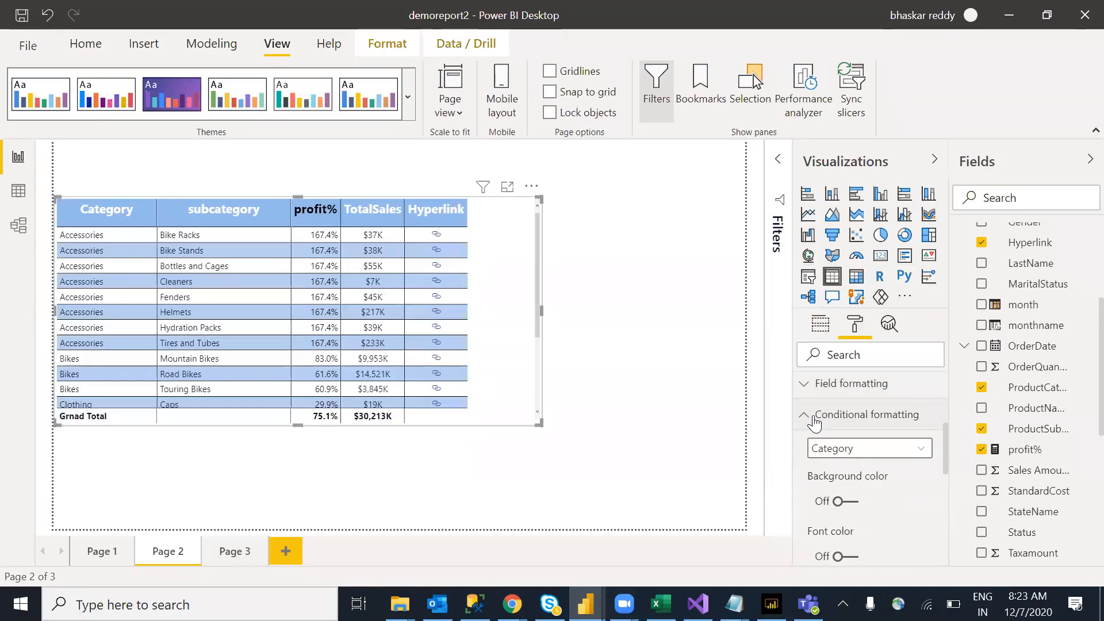
{"action": "left_click", "coordinate": [915, 450]}
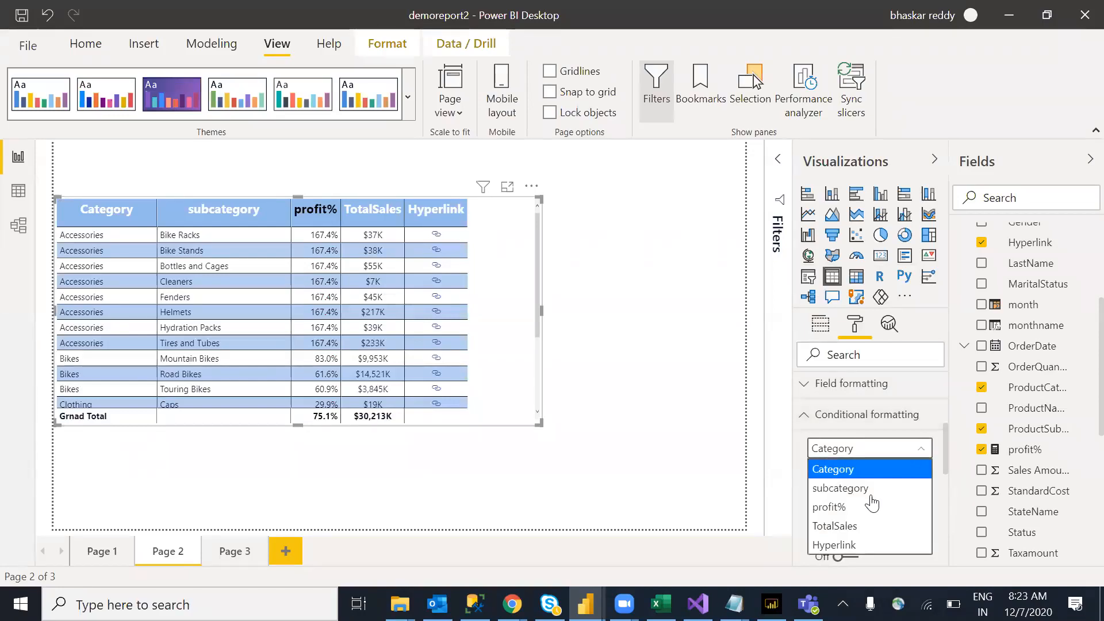
{"action": "left_click", "coordinate": [844, 526]}
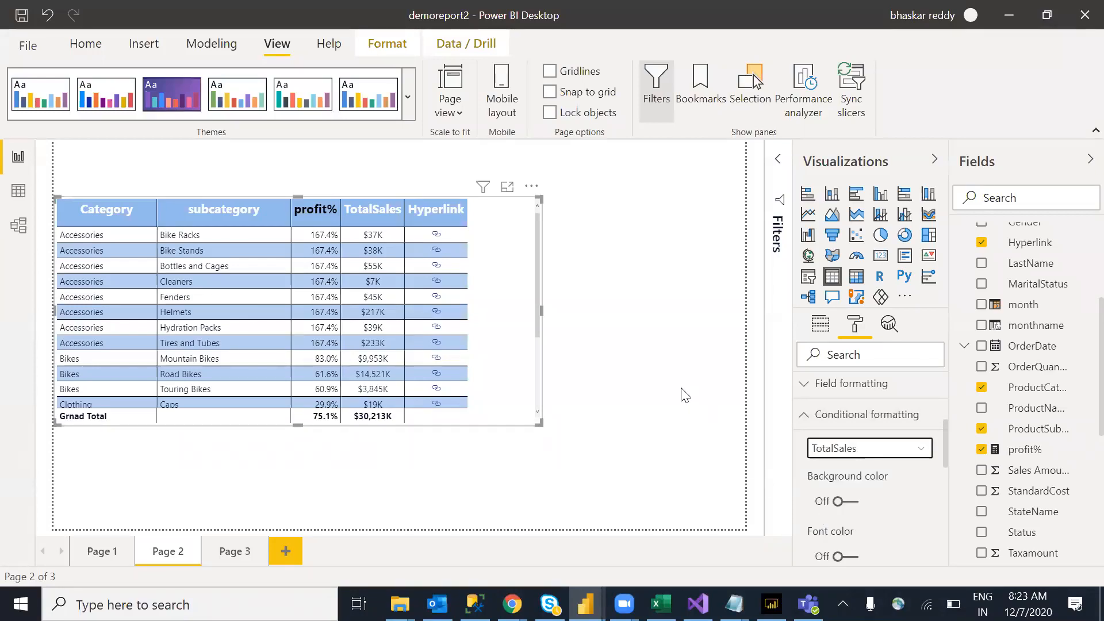
Look through the table's sales rows and turn on conditional background color for TotalSales
{"action": "left_click_drag", "start_coordinate": [538, 244], "coordinate": [545, 337]}
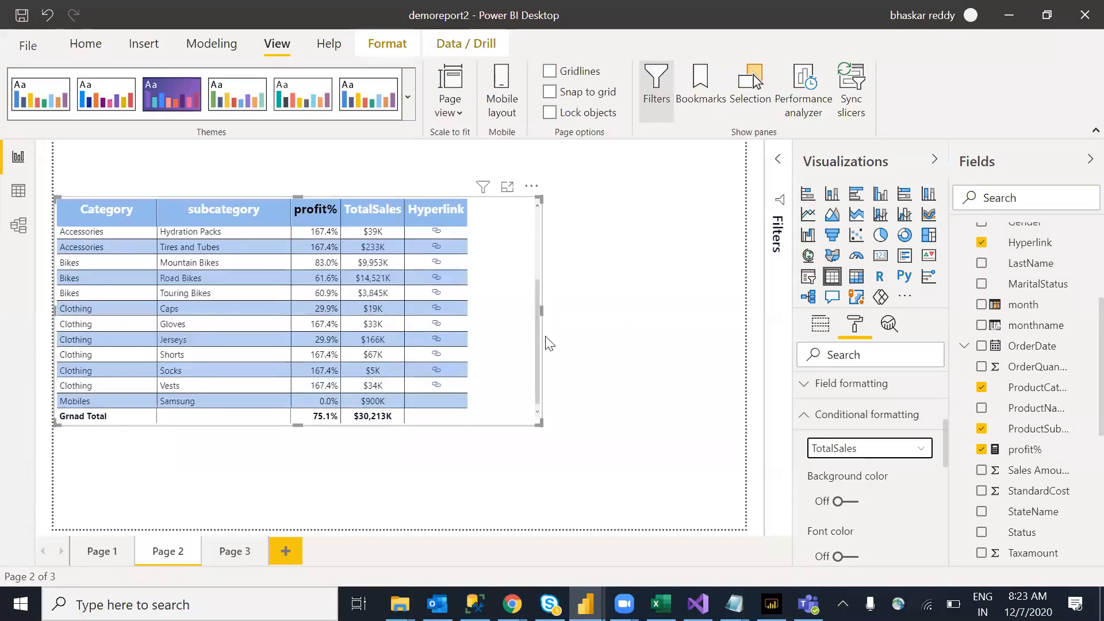
{"action": "left_click_drag", "start_coordinate": [537, 288], "coordinate": [527, 222]}
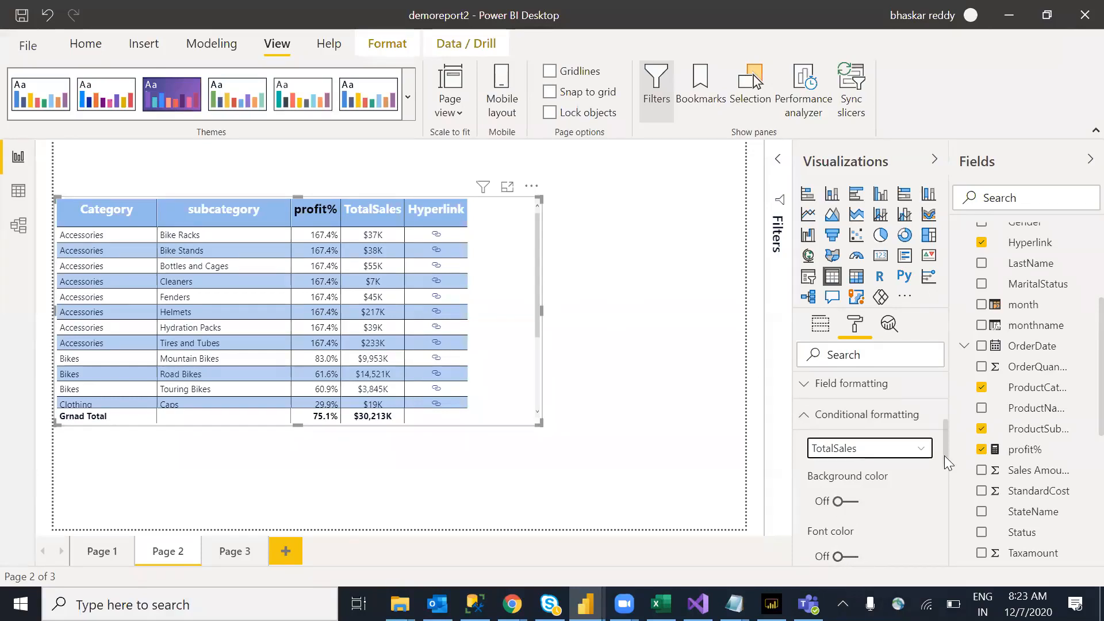
{"action": "left_click_drag", "start_coordinate": [944, 451], "coordinate": [945, 466]}
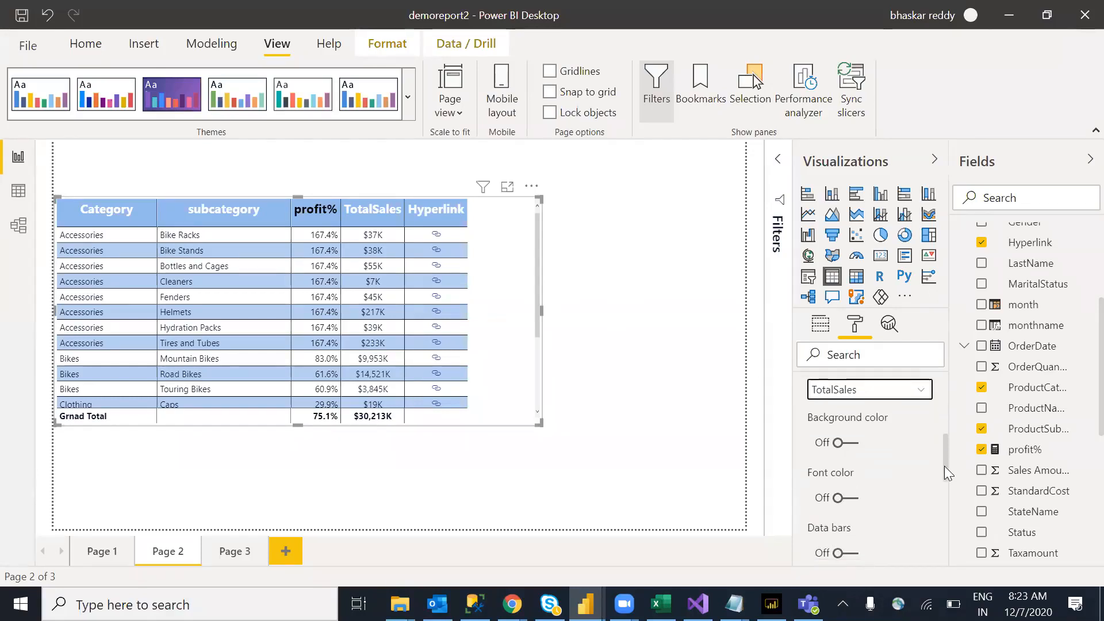
{"action": "left_click", "coordinate": [852, 445]}
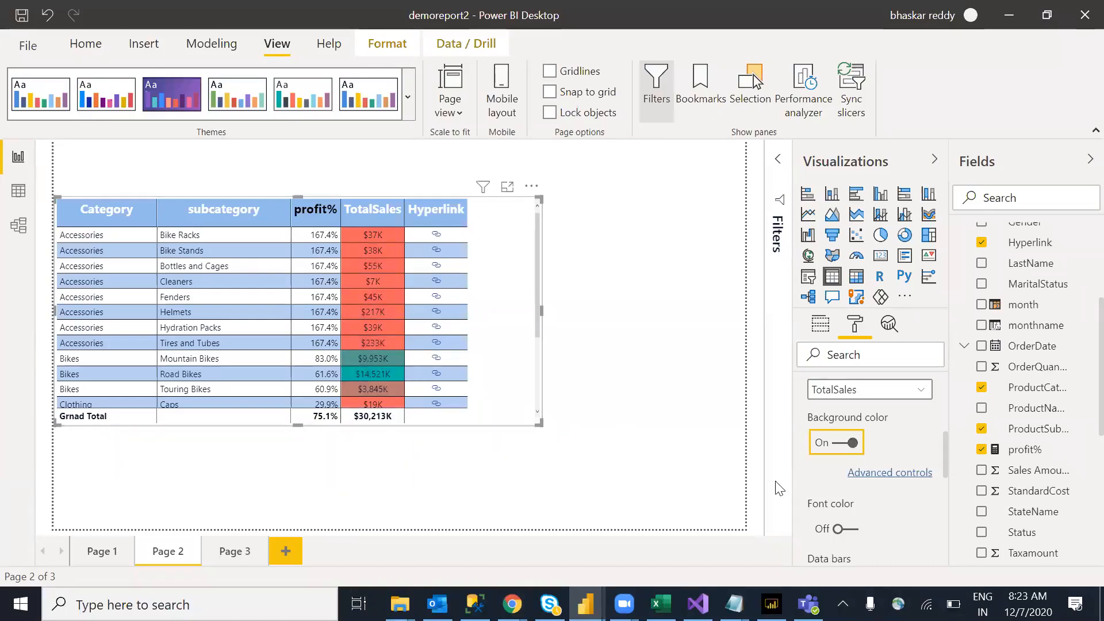
Open the advanced background color controls for TotalSales and set the format to Rules
{"action": "left_click", "coordinate": [900, 482]}
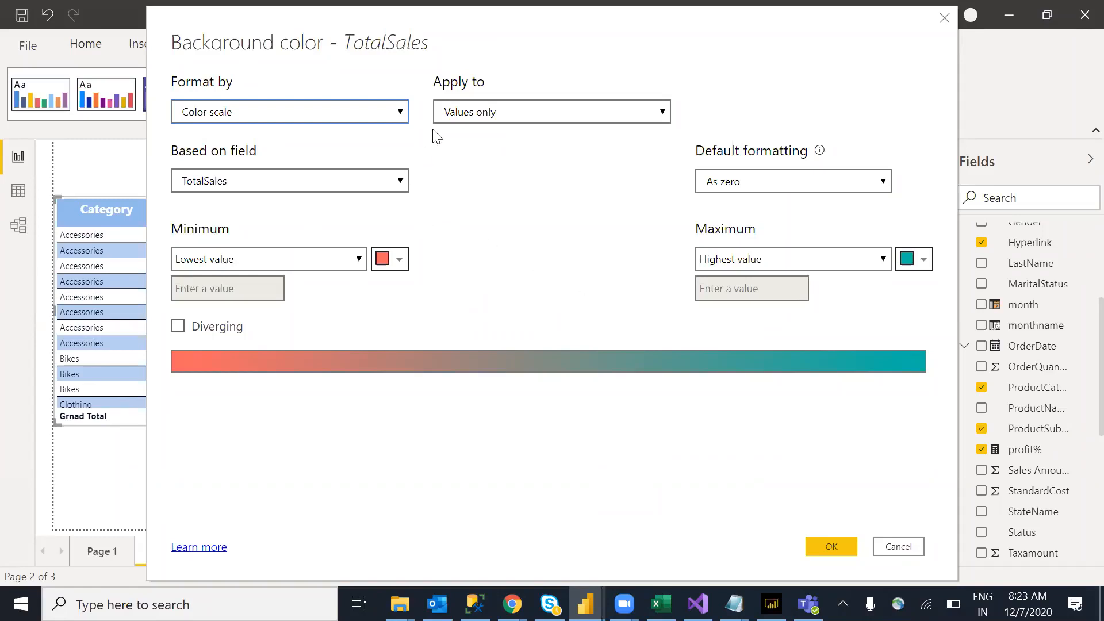
{"action": "left_click", "coordinate": [398, 115]}
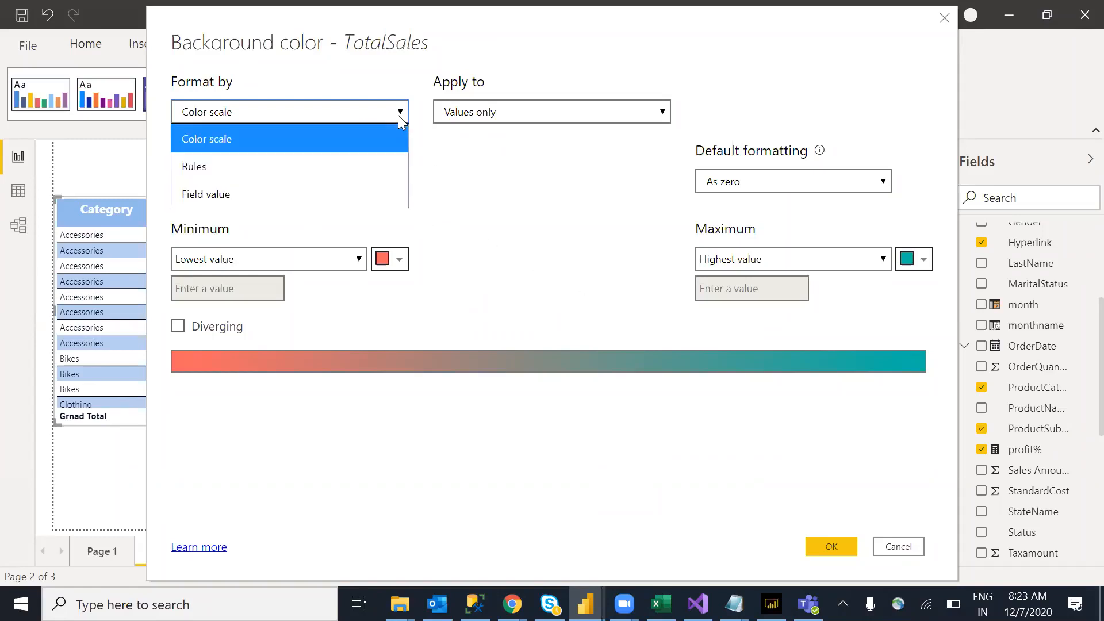
{"action": "left_click", "coordinate": [276, 167]}
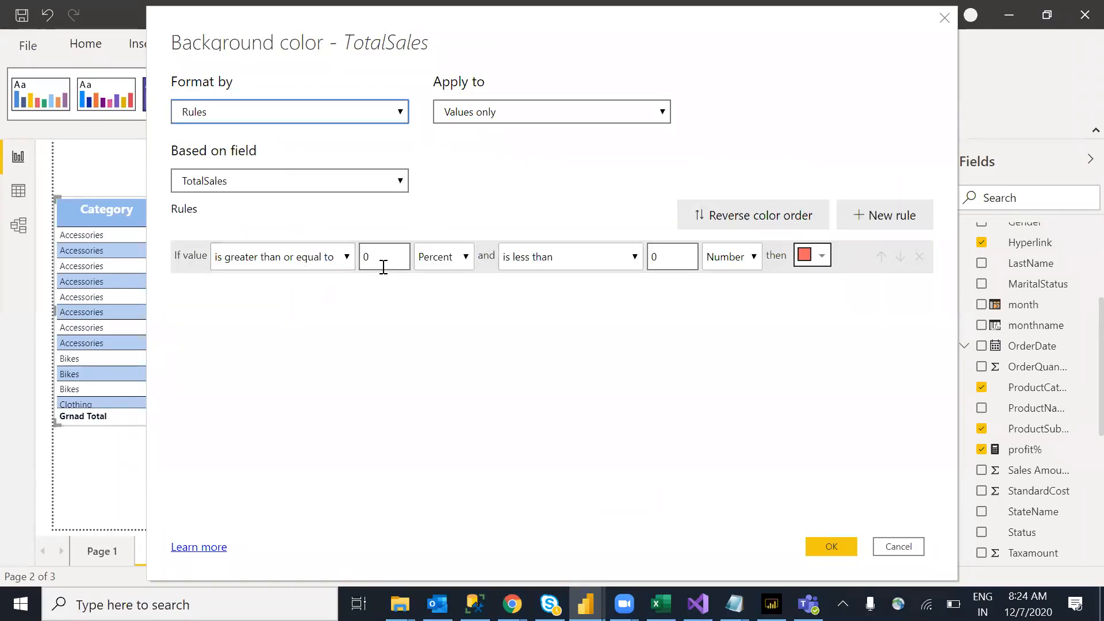
Define the first rule for values greater than or equal to 0 and less than 50000, both as Number
{"action": "left_click", "coordinate": [463, 255]}
{"action": "left_click", "coordinate": [461, 281]}
{"action": "left_click", "coordinate": [675, 255]}
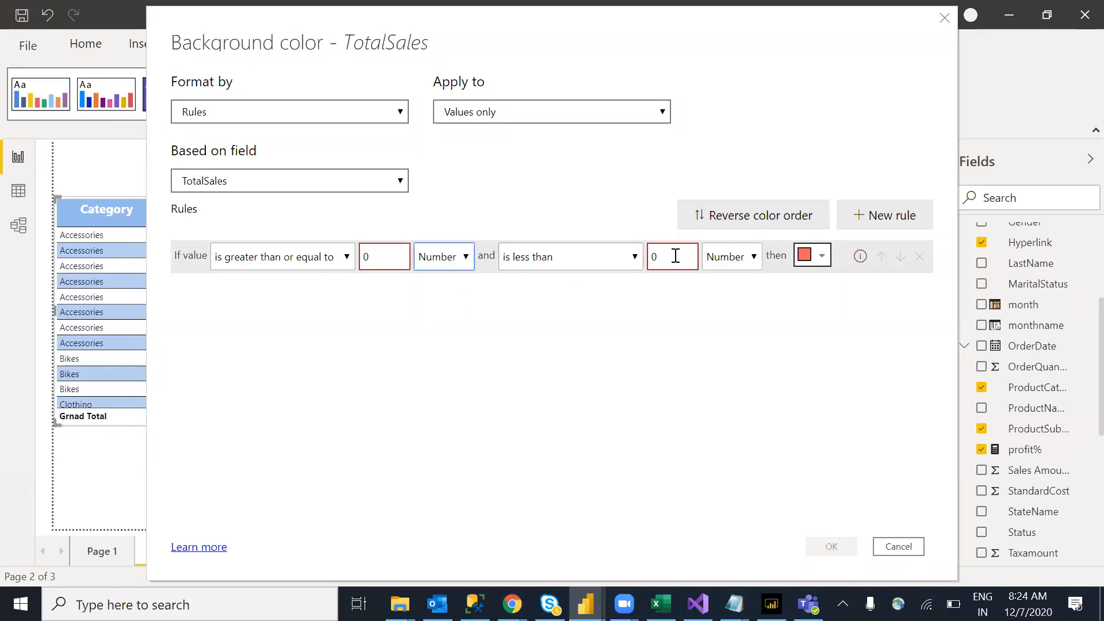
{"action": "type", "text": "50000"}
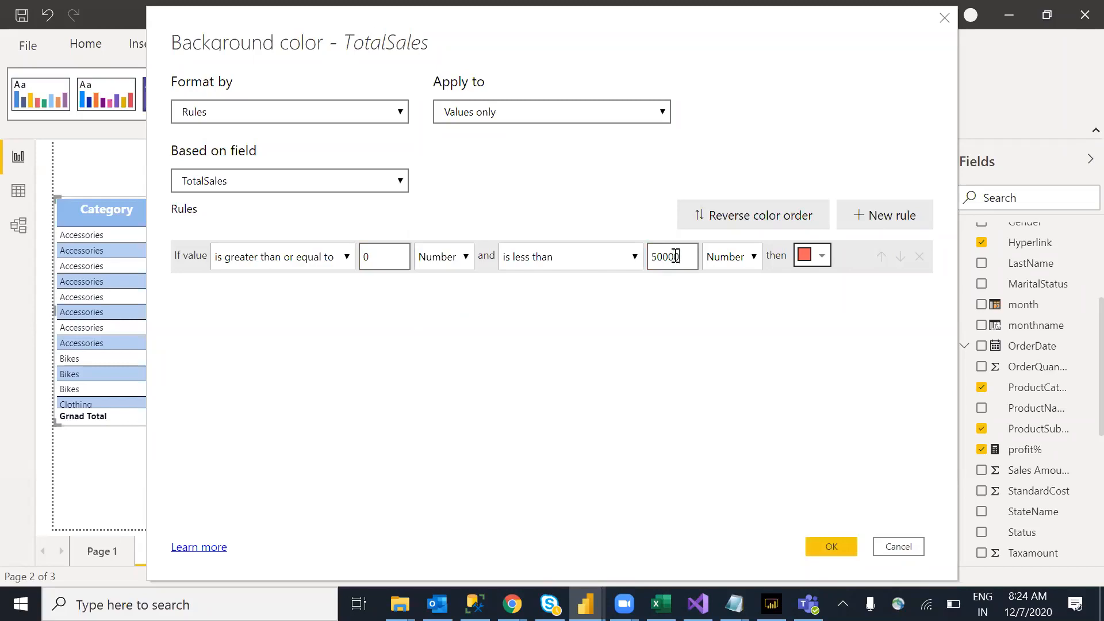
Add a second rule coloring values from 50001 to less than 100000 yellow, with both limits as Number
{"action": "left_click", "coordinate": [885, 224]}
{"action": "left_click", "coordinate": [380, 287]}
{"action": "key", "text": "BackSpace"}
{"action": "type", "text": "50"}
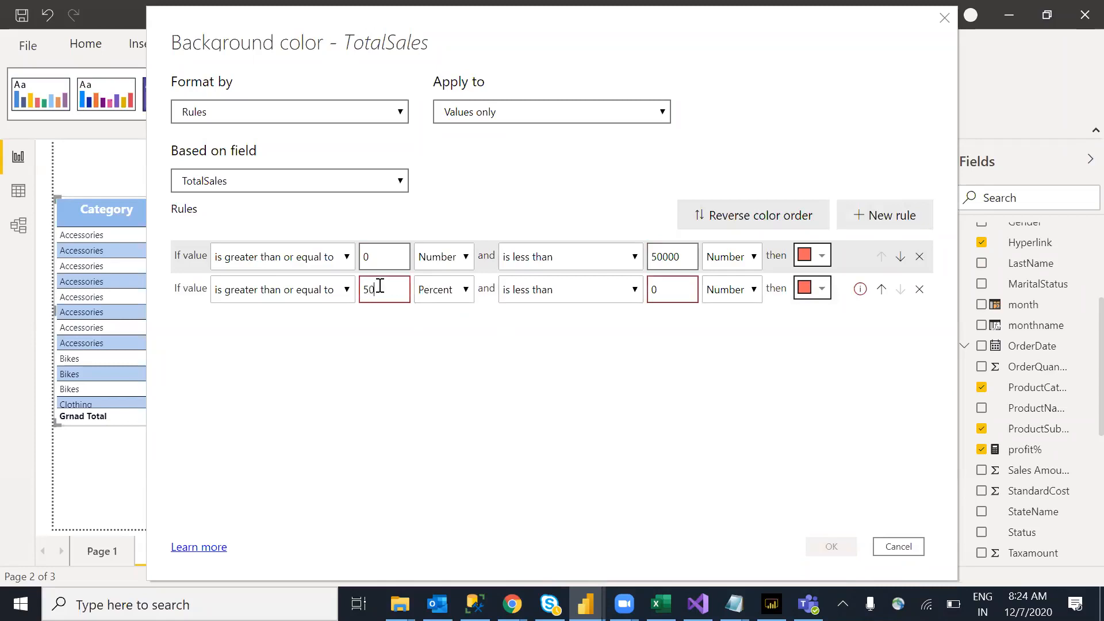
{"action": "type", "text": "001"}
{"action": "left_click", "coordinate": [460, 291]}
{"action": "left_click", "coordinate": [459, 314]}
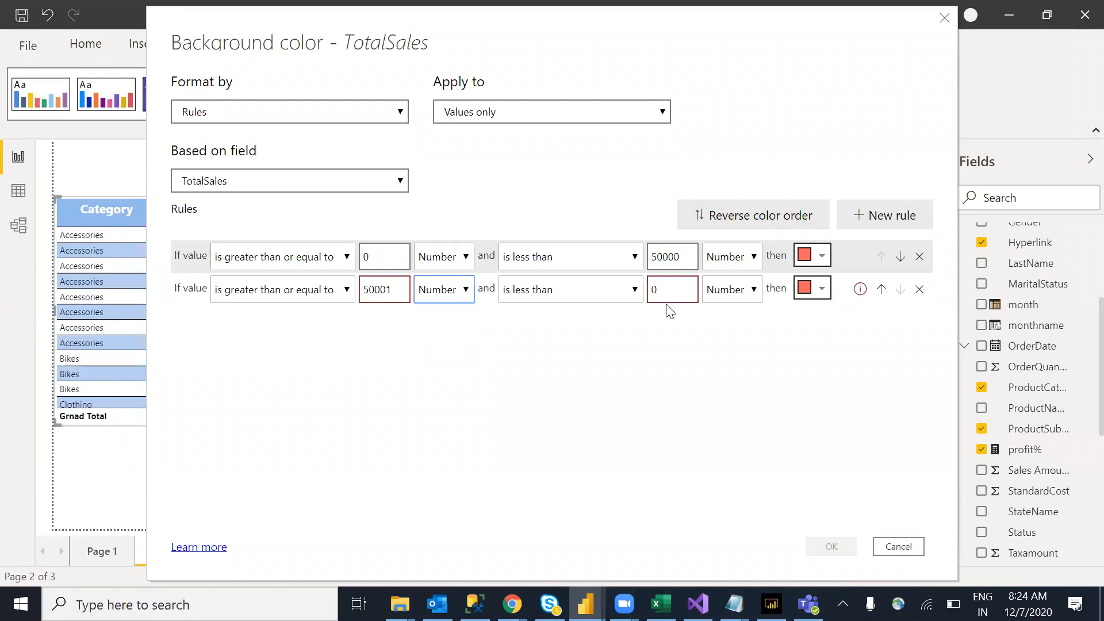
{"action": "double_click", "coordinate": [678, 290]}
{"action": "type", "text": "100000"}
{"action": "left_click", "coordinate": [819, 288]}
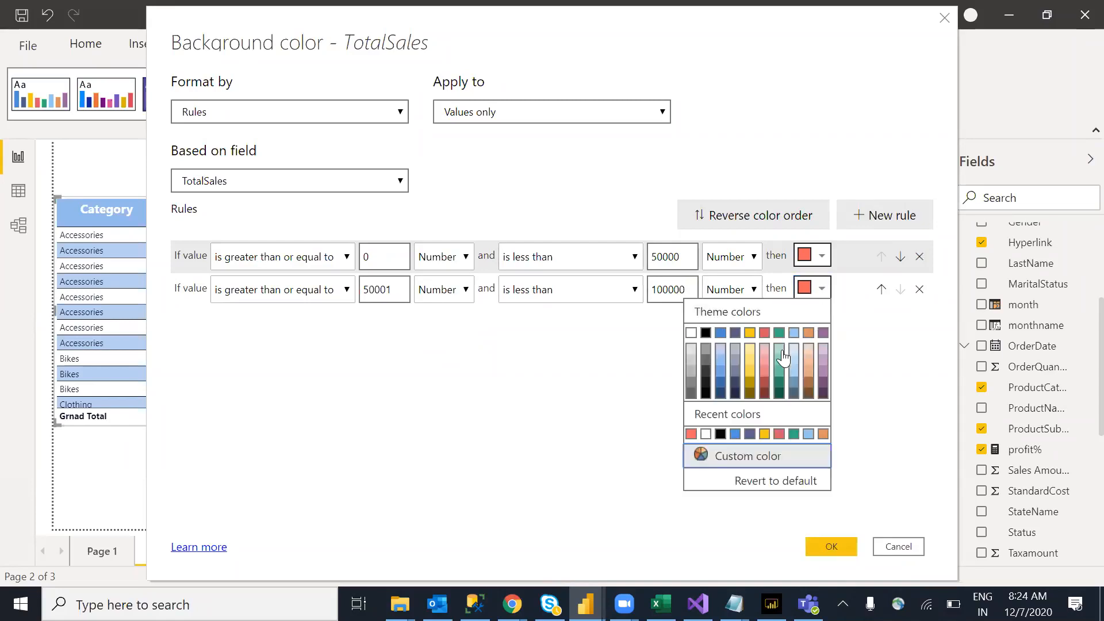
{"action": "left_click", "coordinate": [749, 334]}
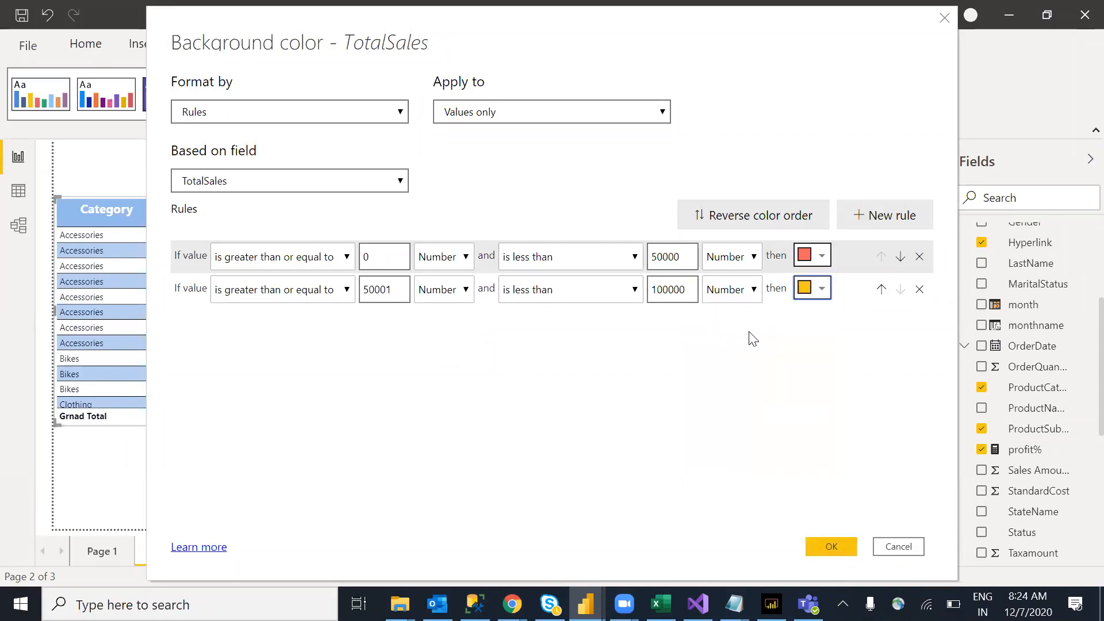
Add a third rule for values greater than or equal to 100000 as Number, leaving its upper limit blank
{"action": "left_click", "coordinate": [880, 217]}
{"action": "left_click", "coordinate": [392, 322]}
{"action": "key", "text": "BackSpace"}
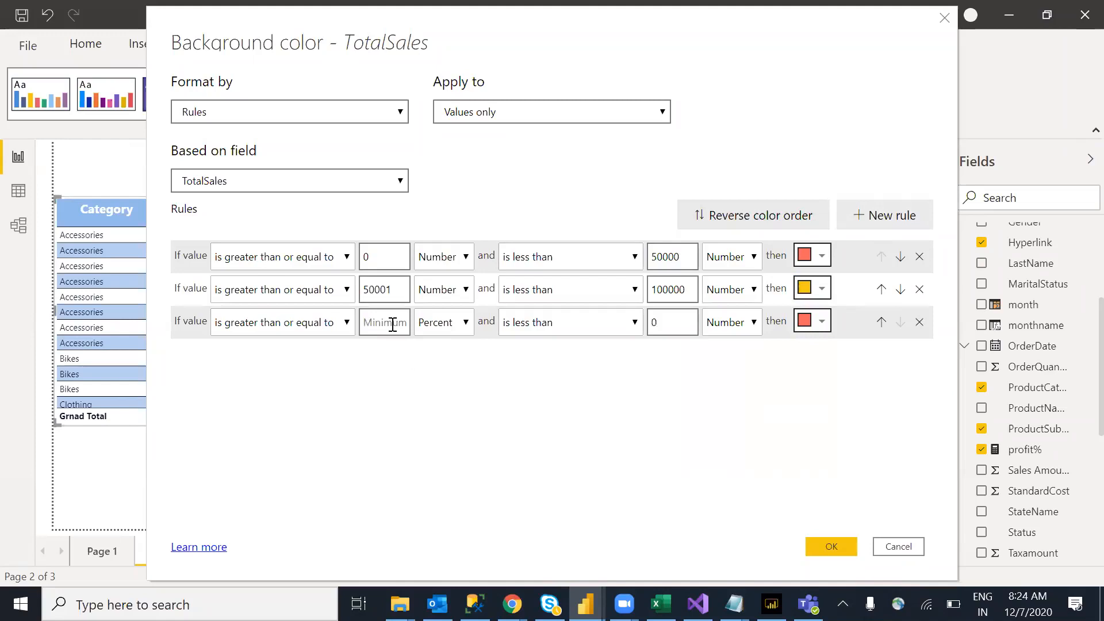
{"action": "type", "text": "10000"}
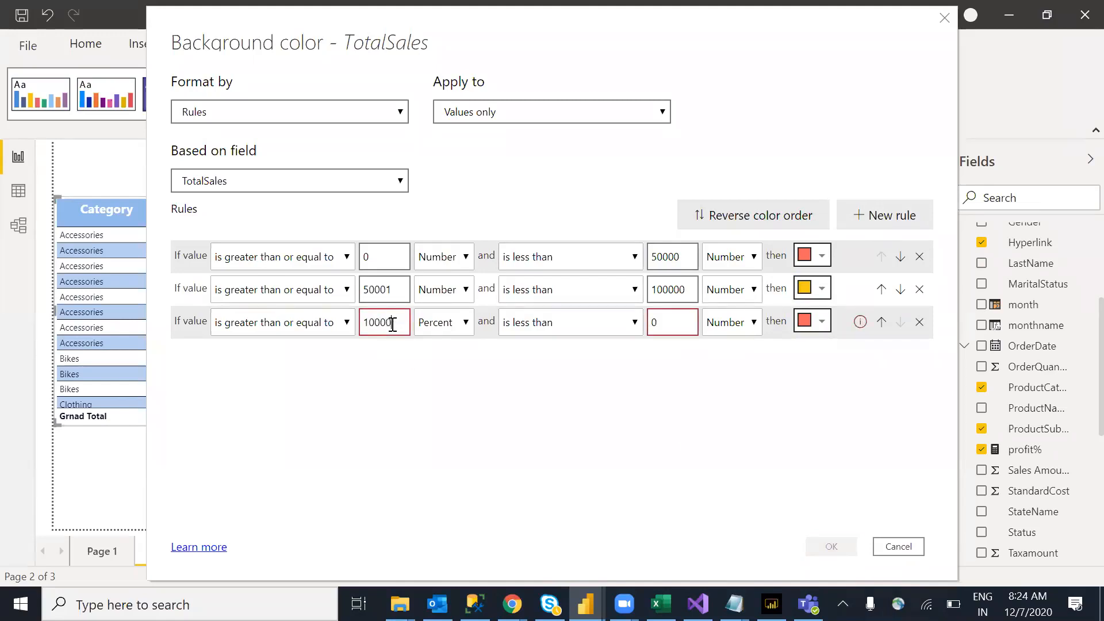
{"action": "type", "text": "0"}
{"action": "left_click", "coordinate": [457, 323]}
{"action": "left_click", "coordinate": [456, 345]}
{"action": "left_click", "coordinate": [751, 329]}
{"action": "left_click", "coordinate": [673, 328]}
{"action": "key", "text": "BackSpace"}
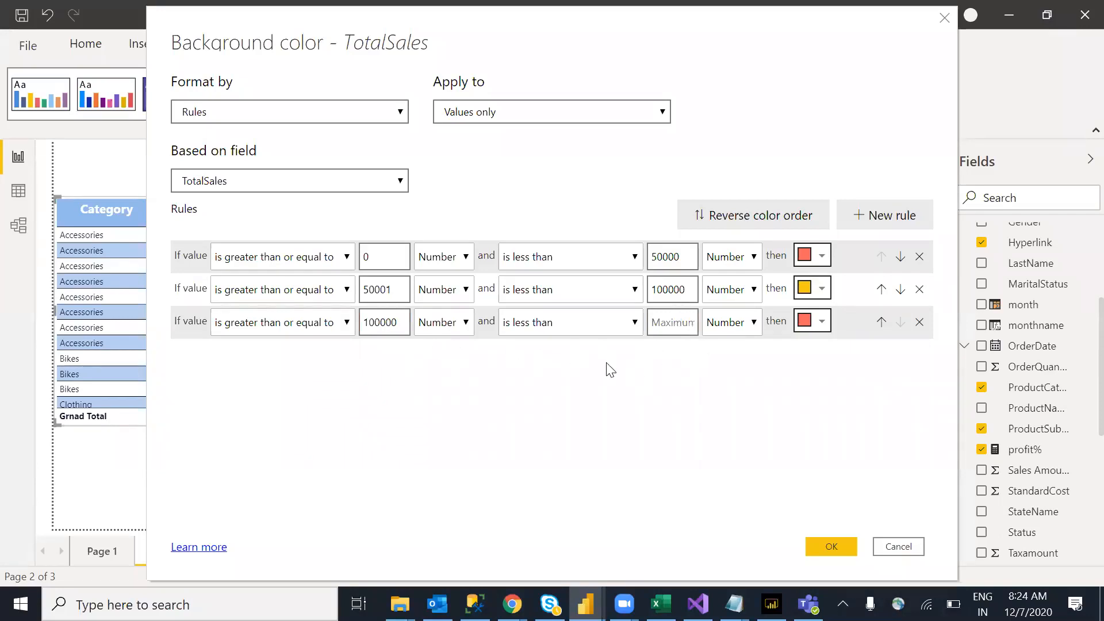
Set the third rule's upper comparison to less than or equal to, color it green and apply the rules to the table
{"action": "left_click", "coordinate": [598, 321]}
{"action": "left_click", "coordinate": [576, 374]}
{"action": "left_click", "coordinate": [821, 321]}
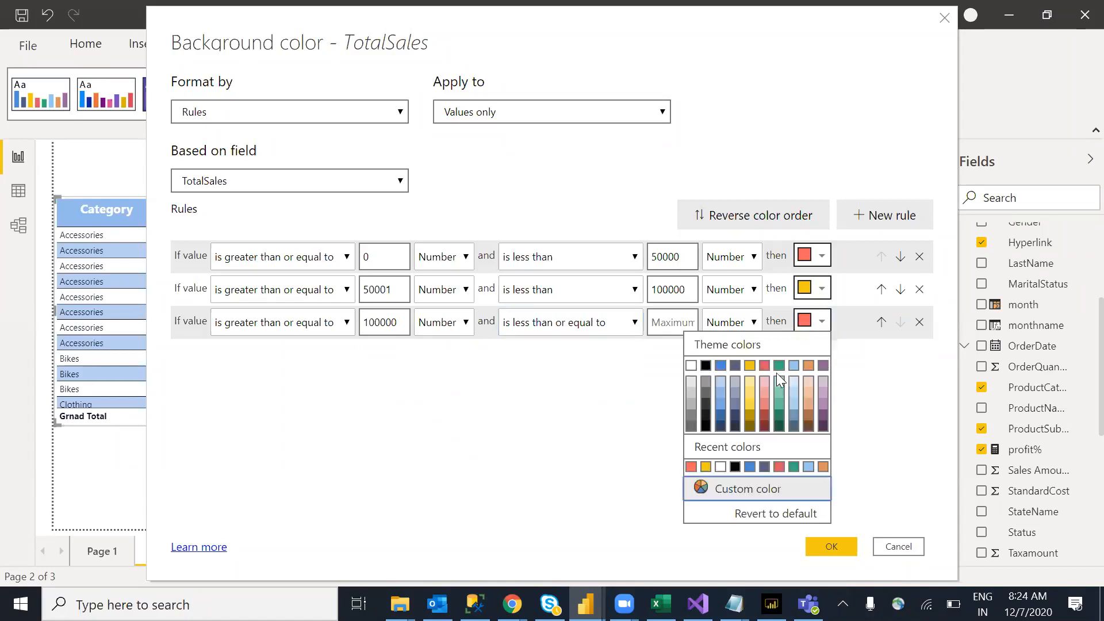
{"action": "left_click", "coordinate": [778, 366]}
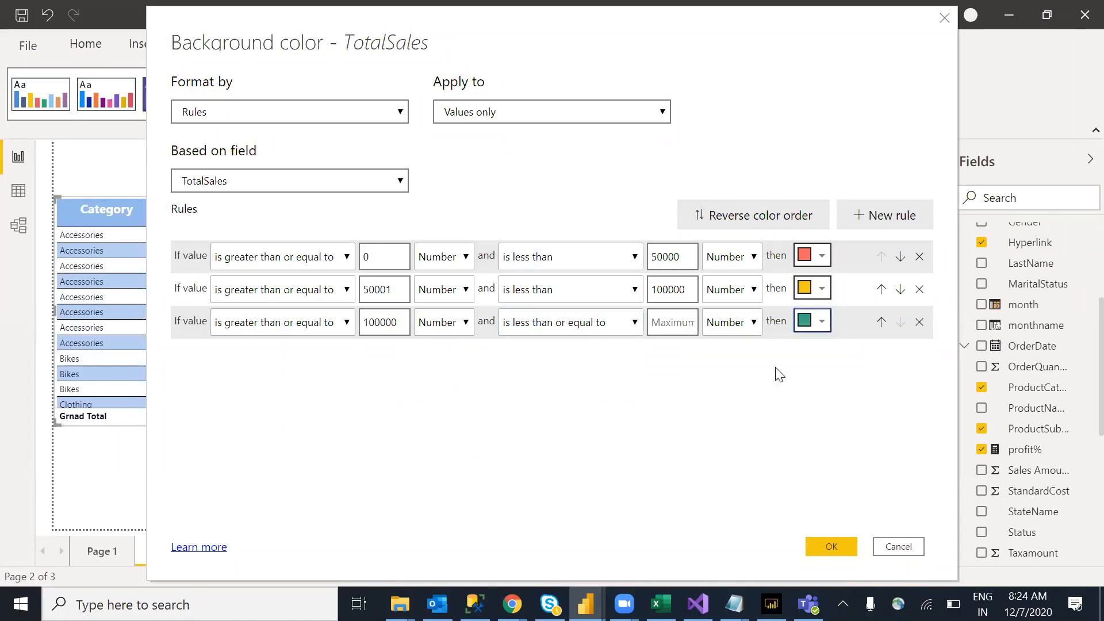
{"action": "left_click", "coordinate": [837, 553]}
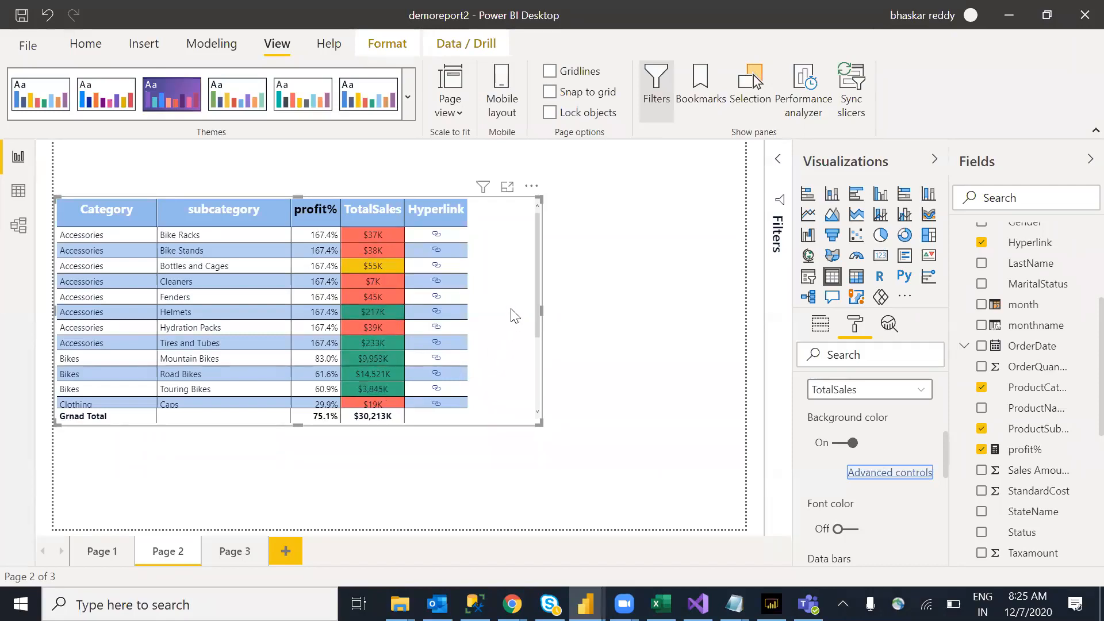
{"action": "left_click_drag", "start_coordinate": [537, 272], "coordinate": [532, 358]}
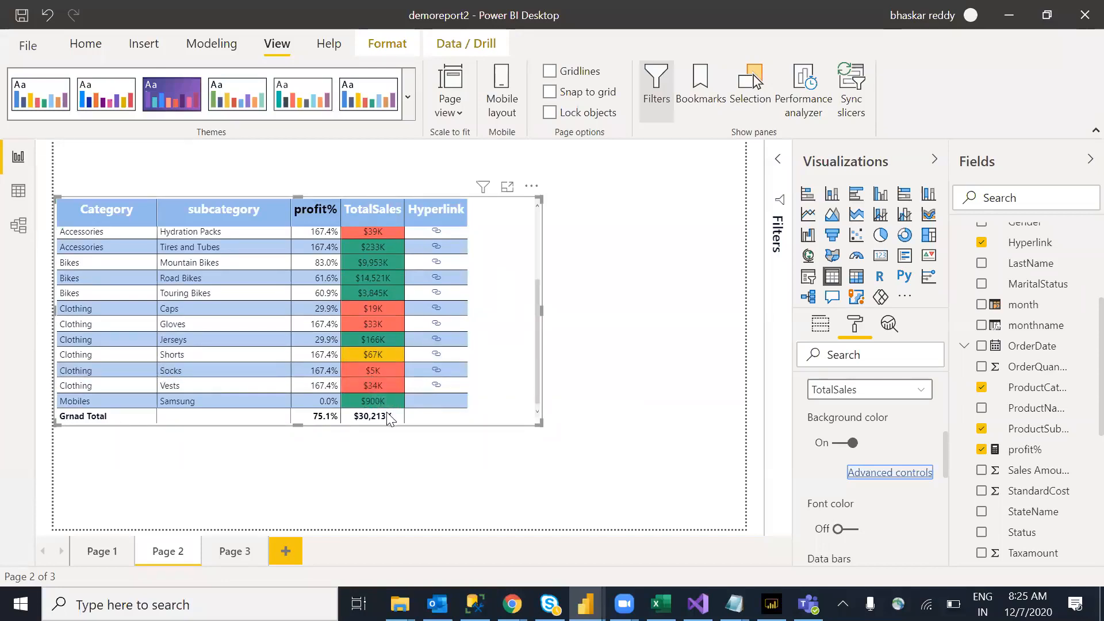
{"action": "left_click_drag", "start_coordinate": [537, 359], "coordinate": [531, 222]}
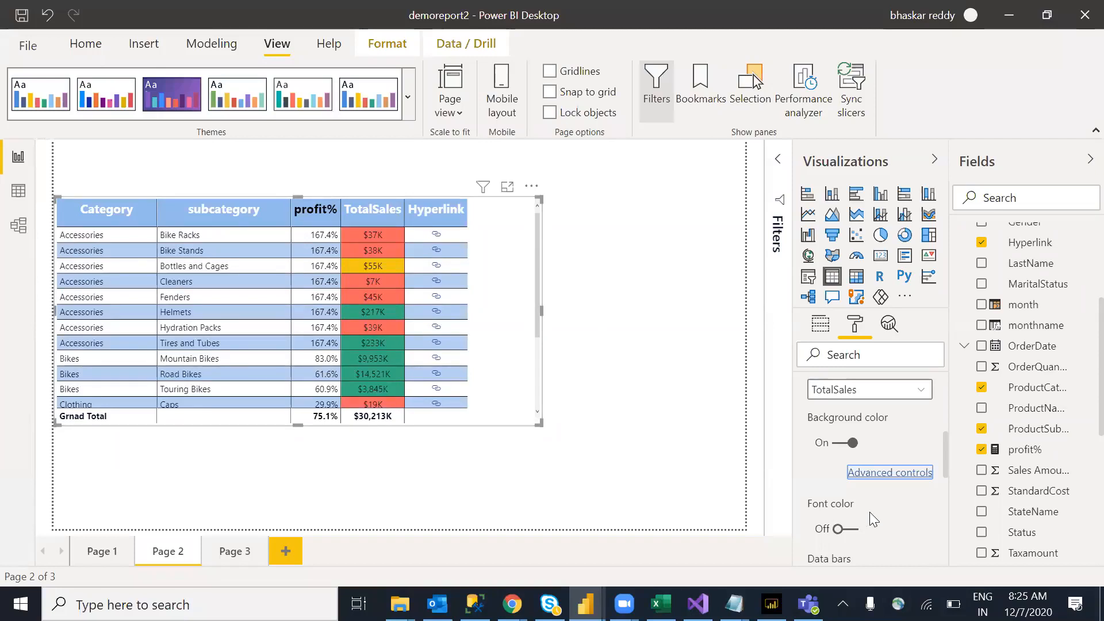
Try conditional font color for TotalSales with the format set to Rules, cancel it and turn font color back off
{"action": "left_click", "coordinate": [851, 529]}
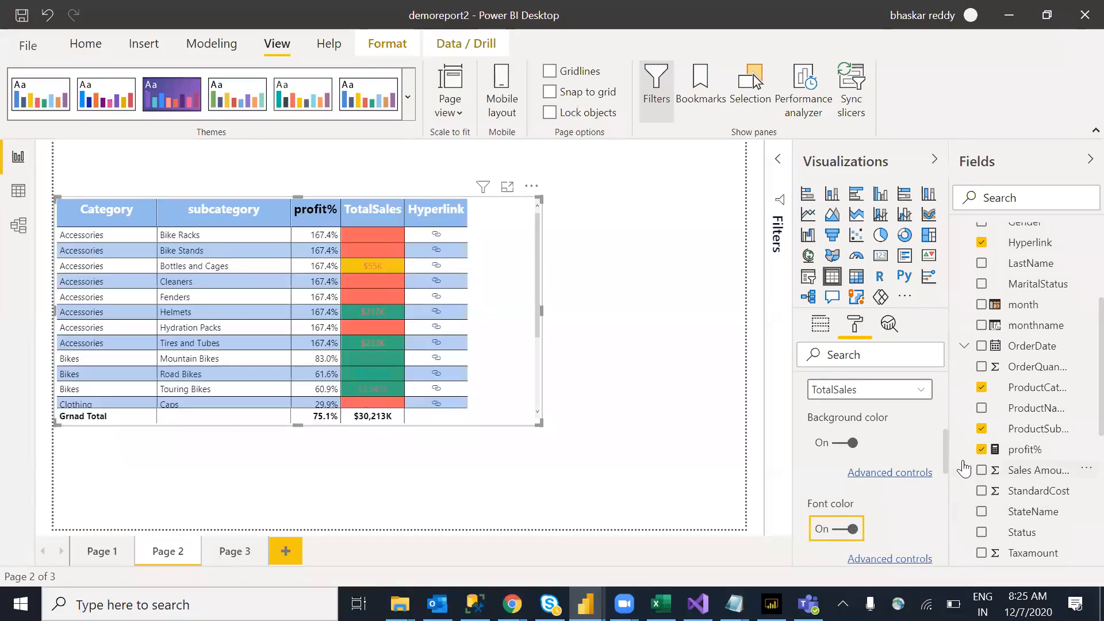
{"action": "scroll", "coordinate": [946, 439], "scroll_direction": "down", "scroll_amount": 3}
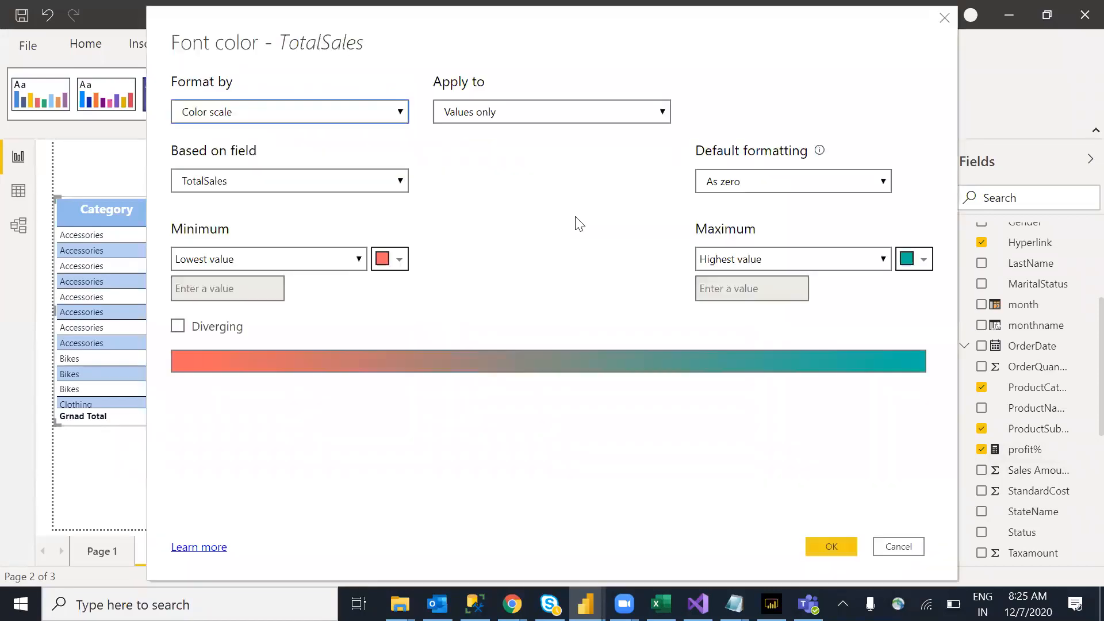
{"action": "left_click", "coordinate": [405, 114]}
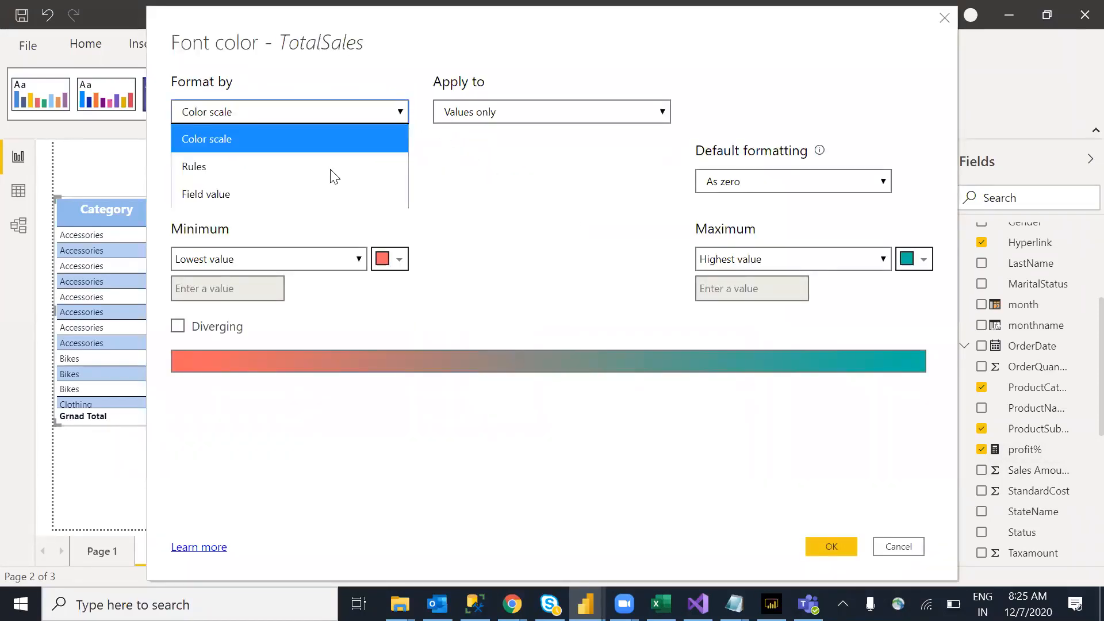
{"action": "left_click", "coordinate": [240, 169]}
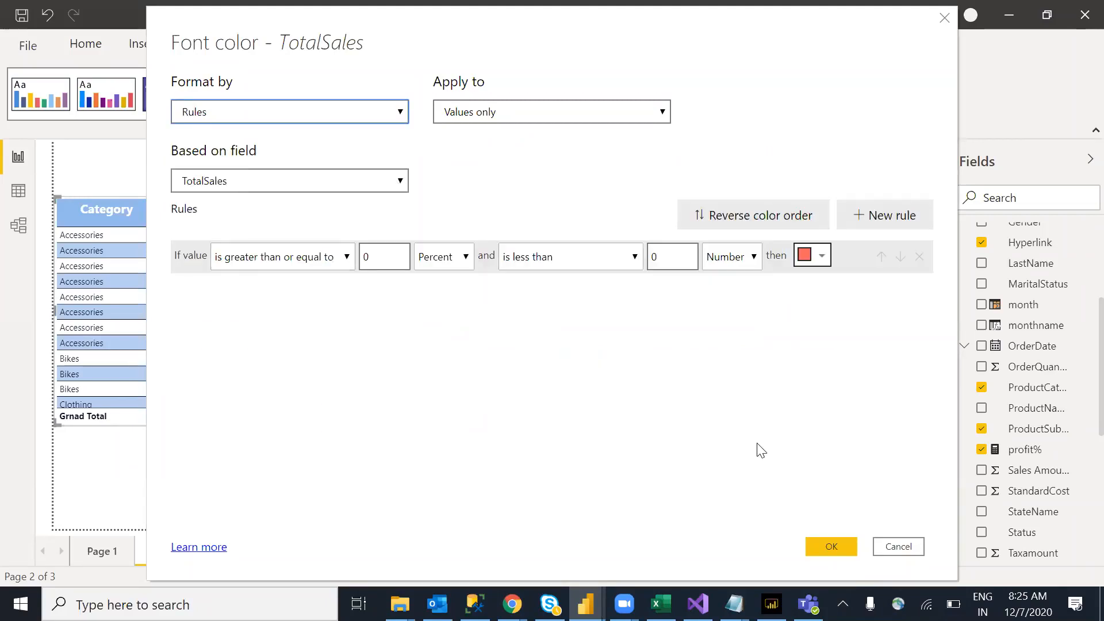
{"action": "left_click", "coordinate": [912, 545]}
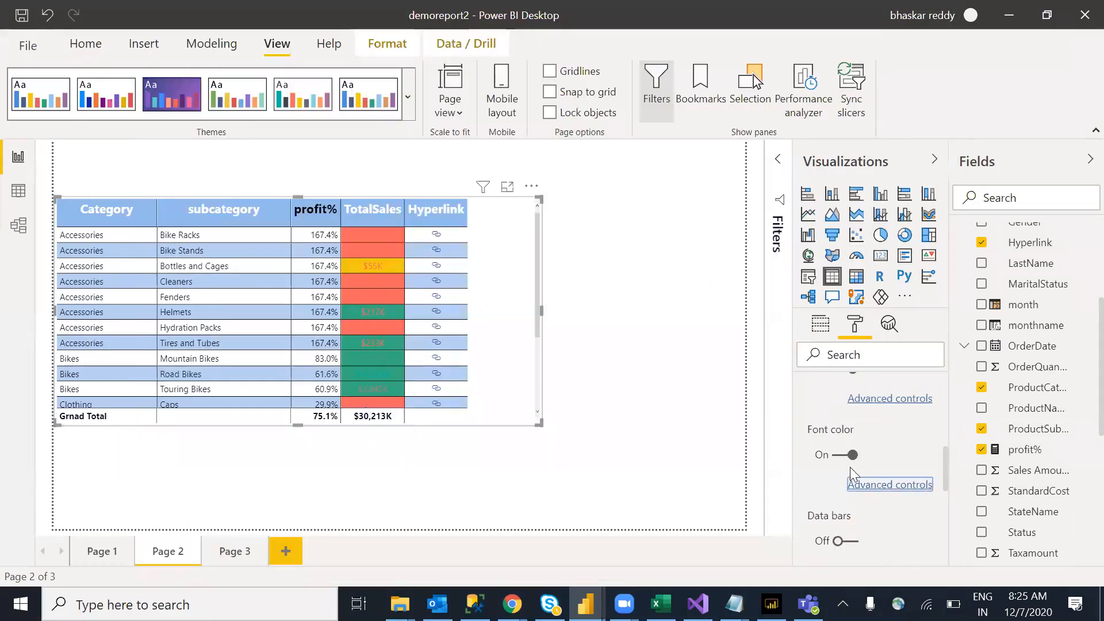
{"action": "left_click", "coordinate": [840, 461]}
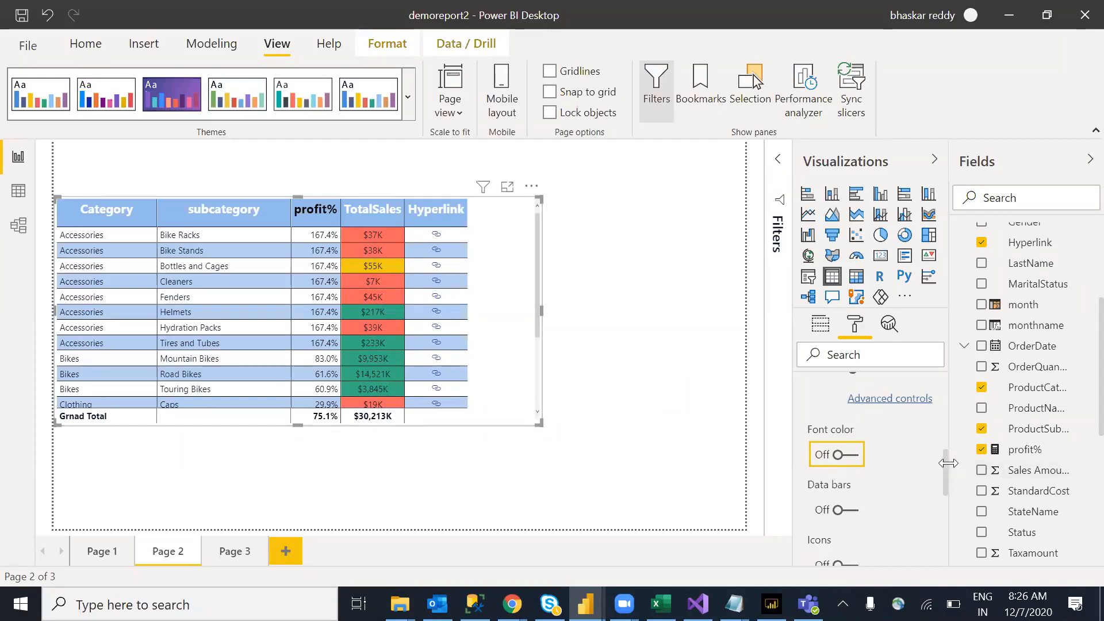
Try switching the TotalSales background color format to Color scale and back to Rules, and discard the changes
{"action": "left_click_drag", "start_coordinate": [943, 483], "coordinate": [943, 447]}
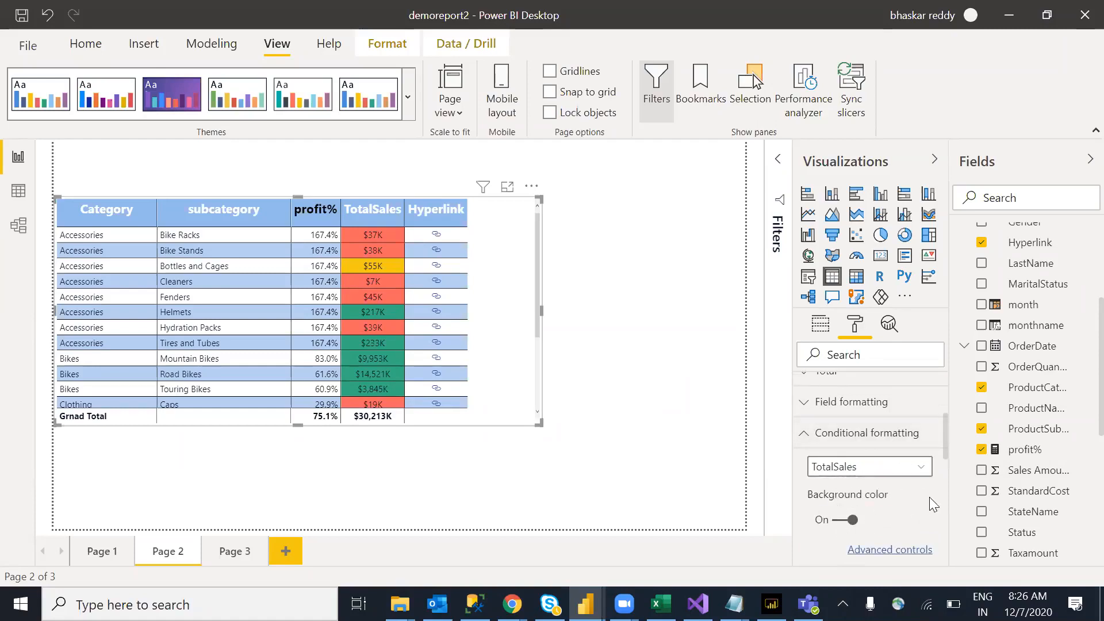
{"action": "mouse_move", "coordinate": [946, 439]}
{"action": "left_mouse_down"}
{"action": "mouse_move", "coordinate": [946, 470]}
{"action": "mouse_move", "coordinate": [950, 442]}
{"action": "left_mouse_up"}
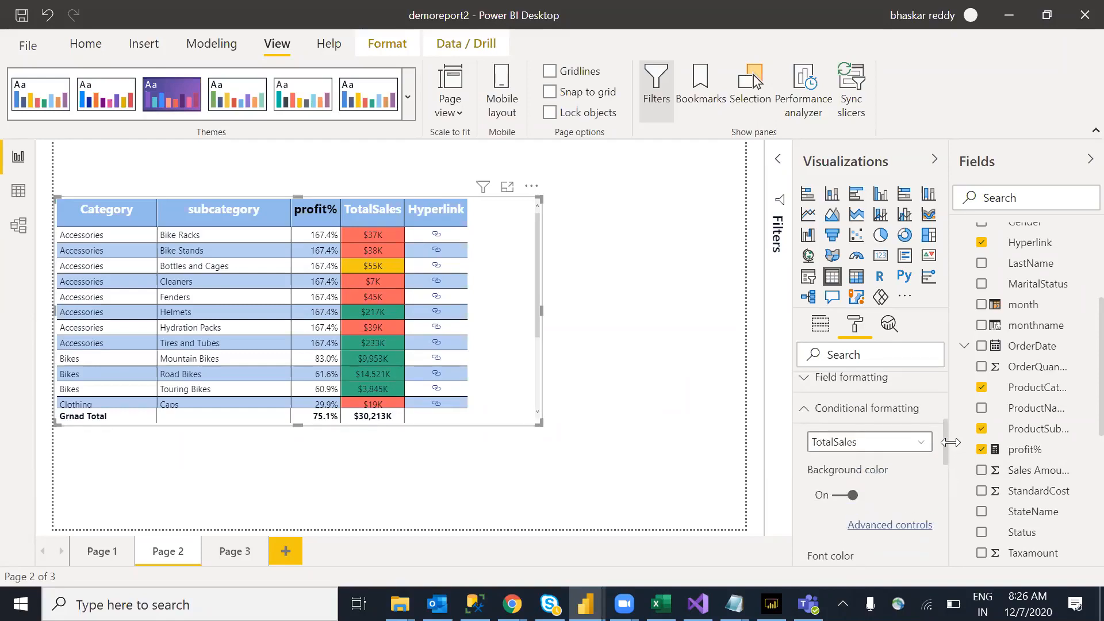
{"action": "left_click", "coordinate": [919, 444]}
{"action": "left_click", "coordinate": [835, 520]}
{"action": "left_click", "coordinate": [889, 525]}
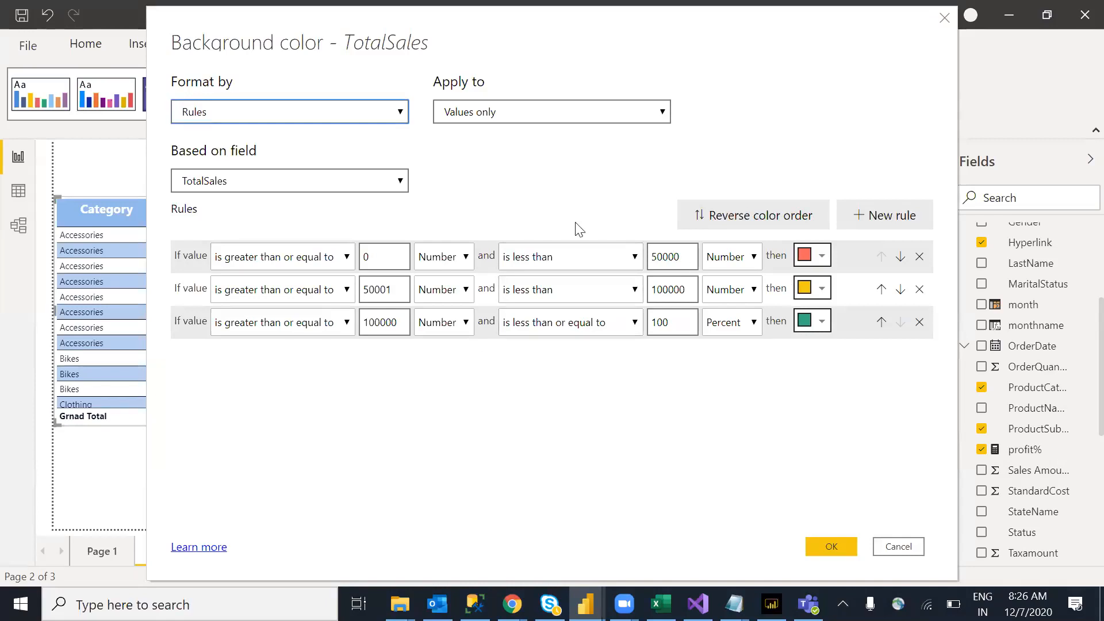
{"action": "left_click", "coordinate": [395, 119]}
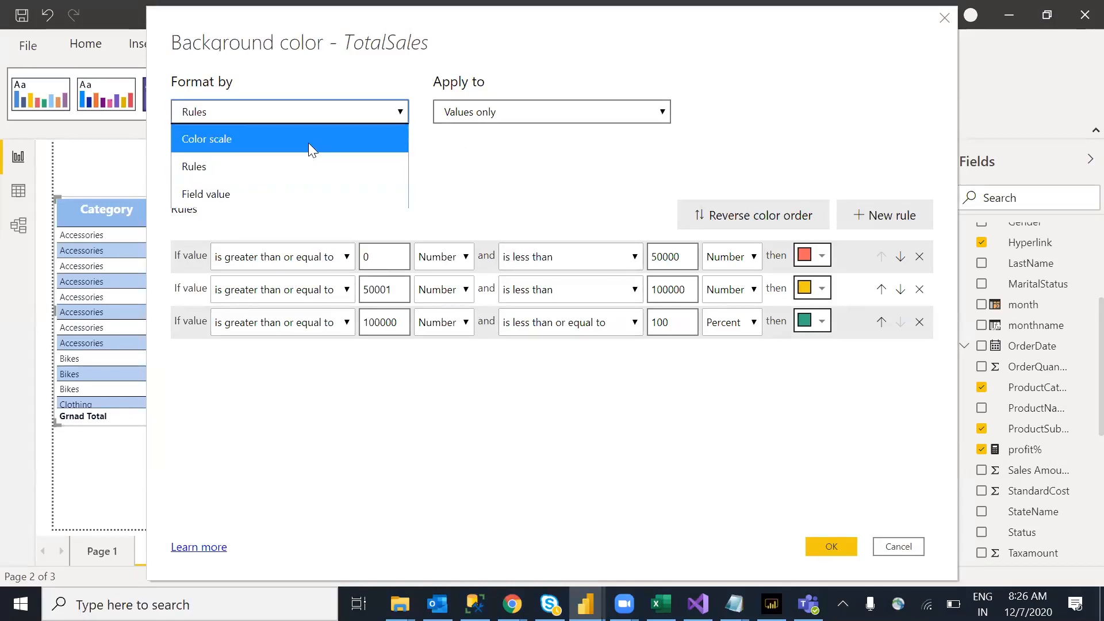
{"action": "left_click", "coordinate": [276, 147]}
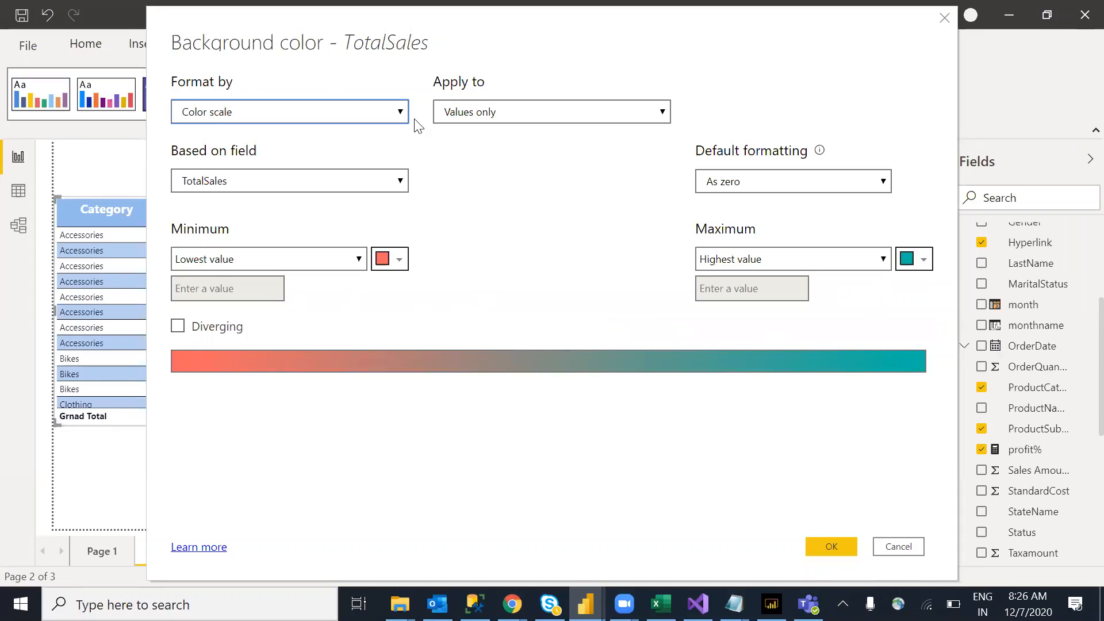
{"action": "left_click", "coordinate": [401, 113]}
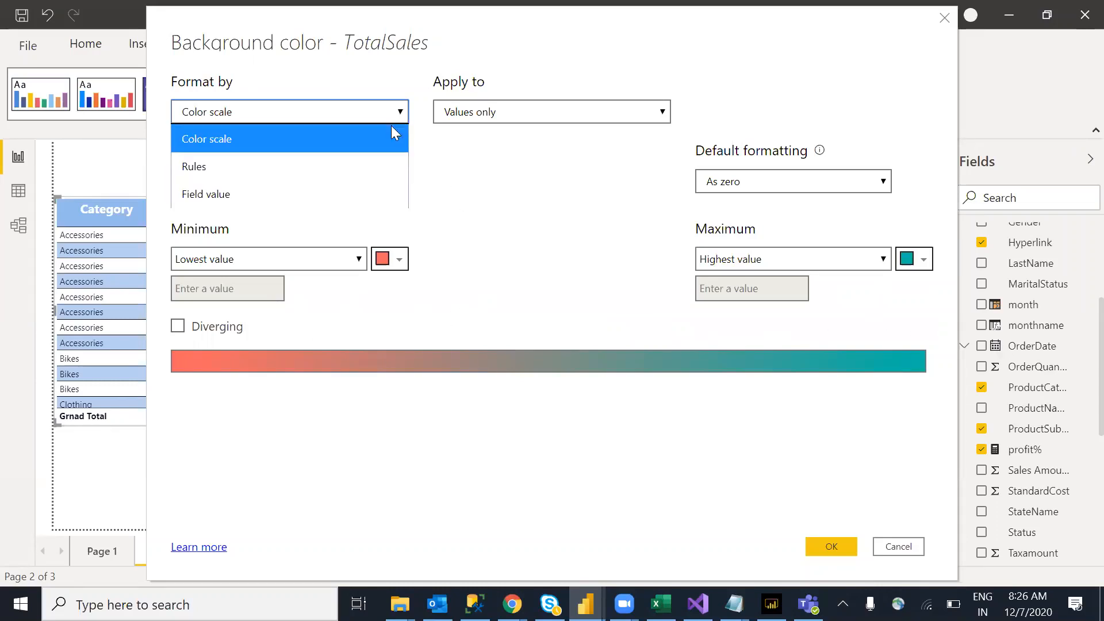
{"action": "left_click", "coordinate": [287, 159]}
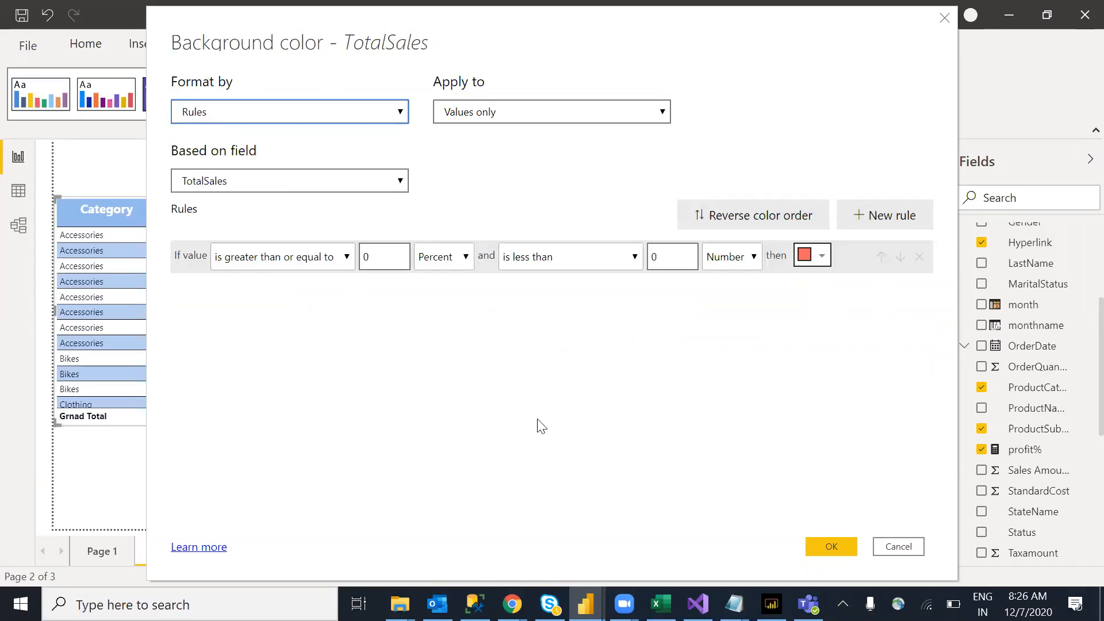
{"action": "left_click", "coordinate": [899, 549]}
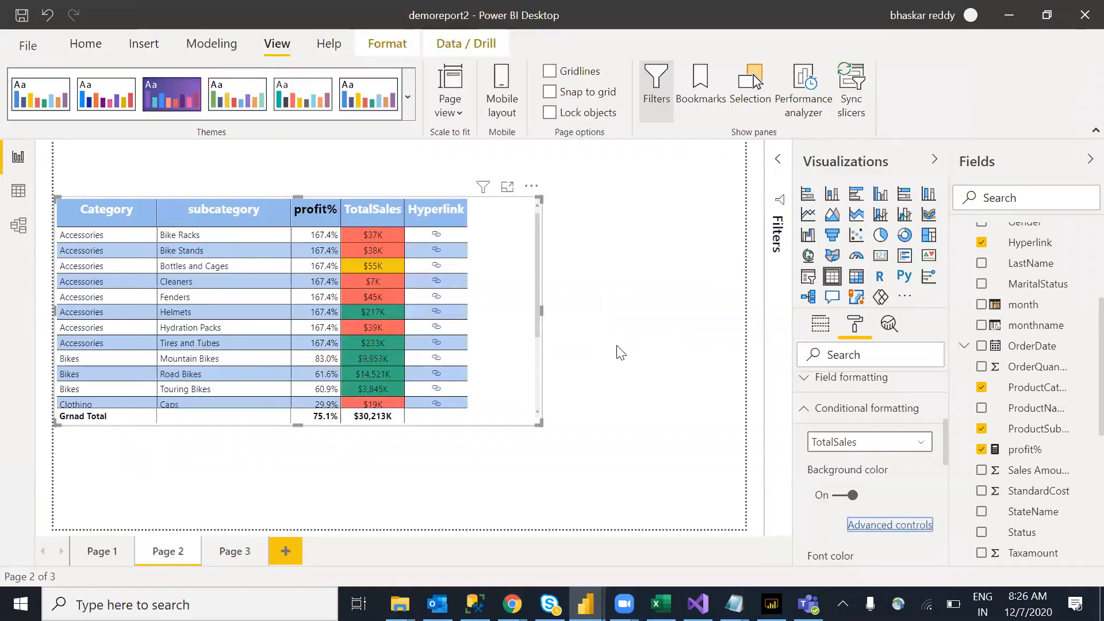
Review the TotalSales background color rules and the value type options of the first rule, and close without changes
{"action": "left_click", "coordinate": [904, 526]}
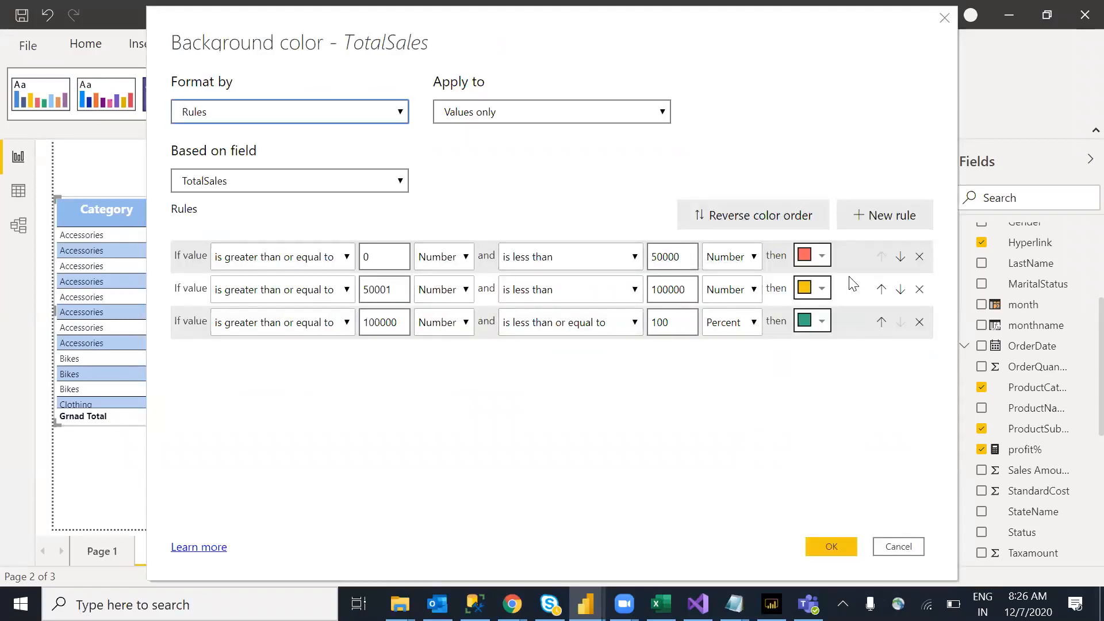
{"action": "left_click", "coordinate": [466, 259]}
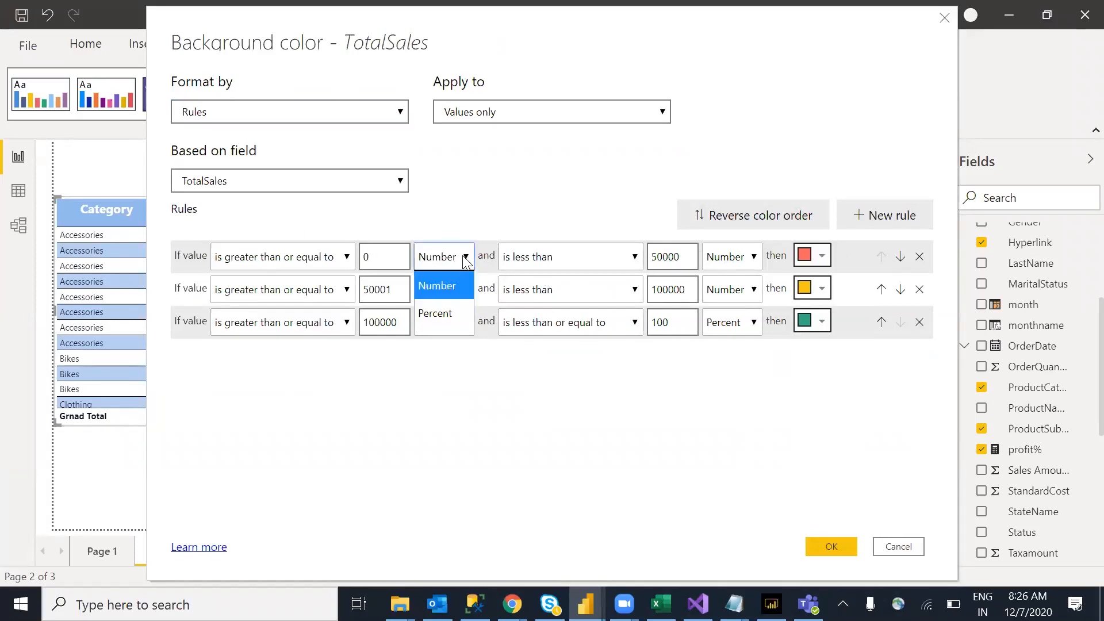
{"action": "left_click", "coordinate": [466, 259]}
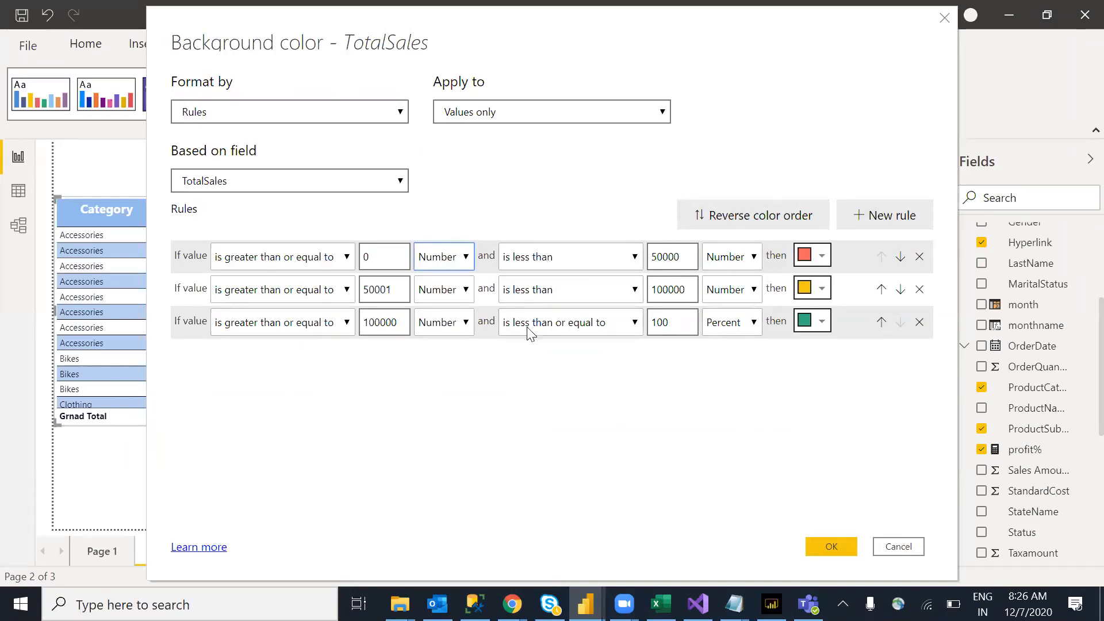
{"action": "left_click", "coordinate": [897, 545]}
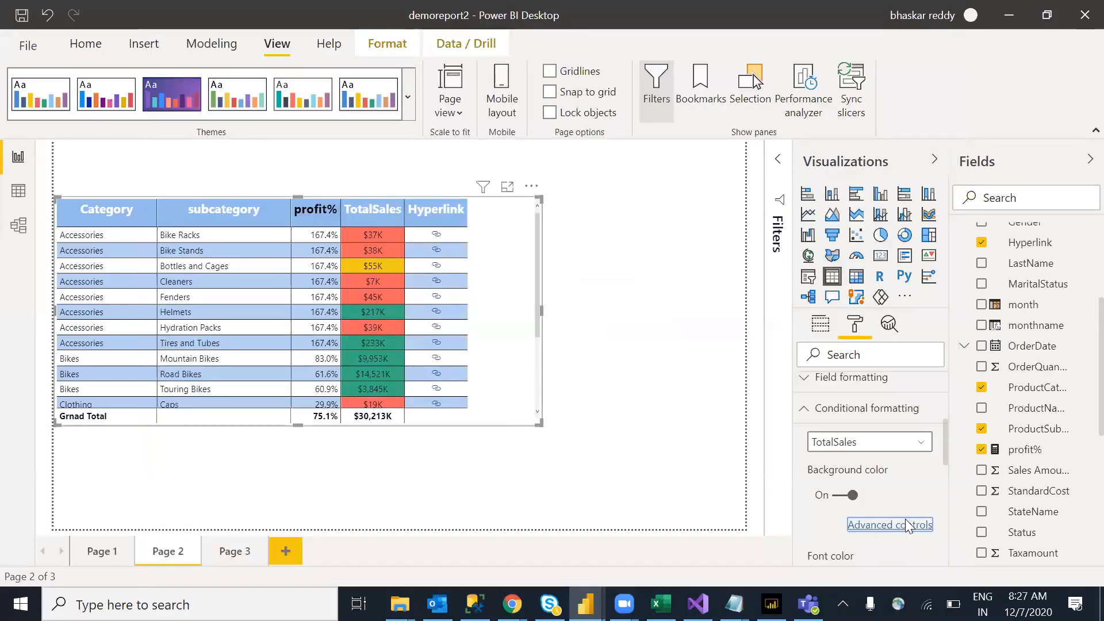
Turn off conditional background color for TotalSales and turn on its data bars
{"action": "left_click", "coordinate": [836, 498]}
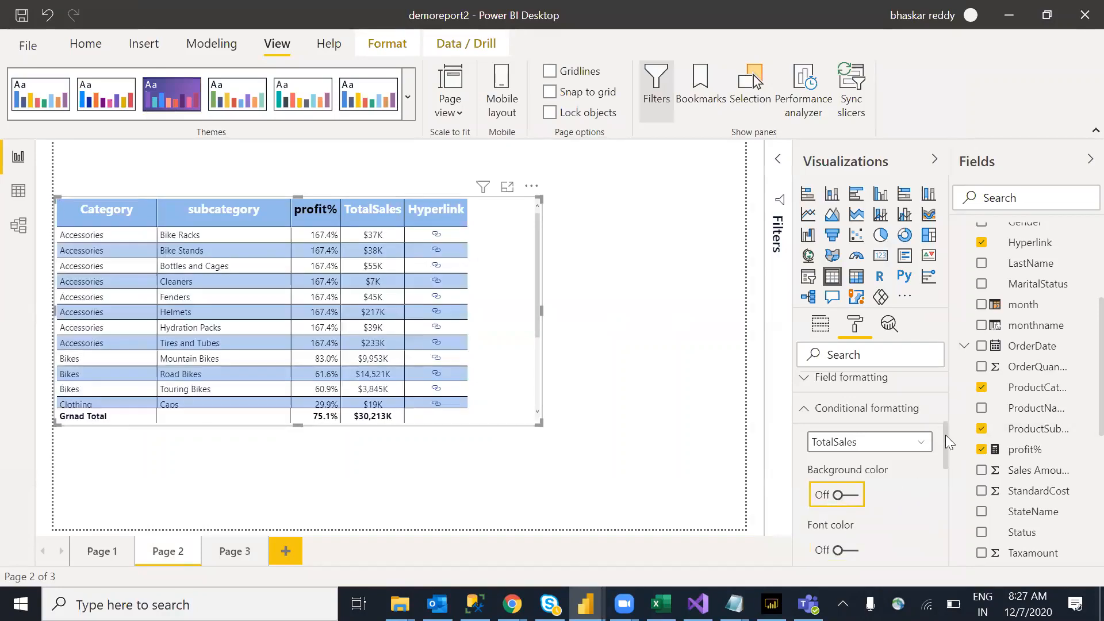
{"action": "left_click_drag", "start_coordinate": [946, 436], "coordinate": [945, 449]}
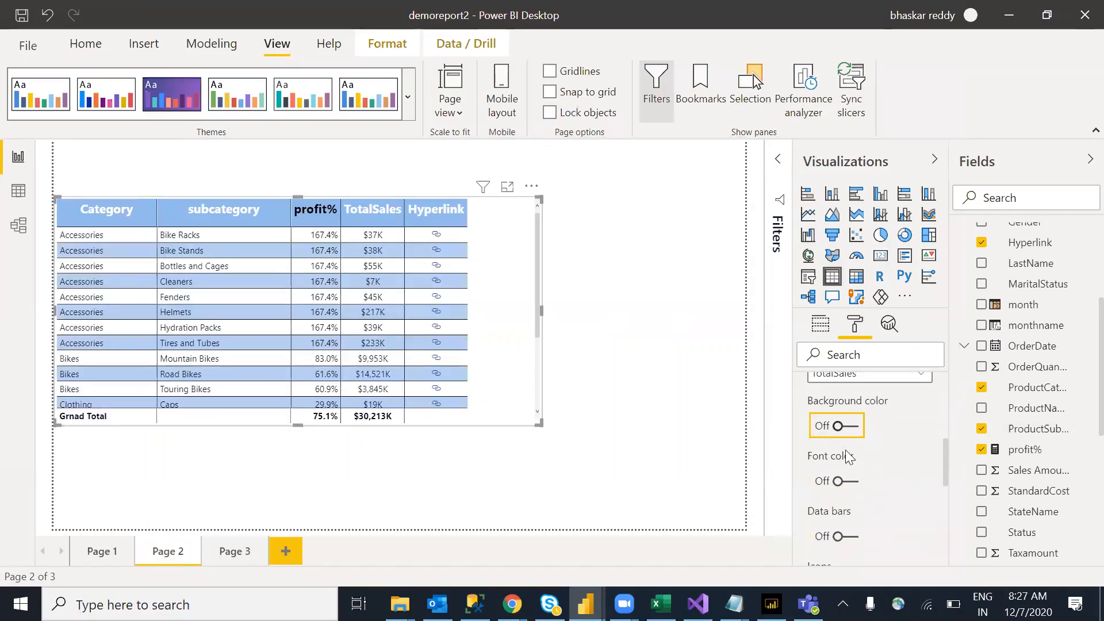
{"action": "left_click_drag", "start_coordinate": [947, 455], "coordinate": [945, 472]}
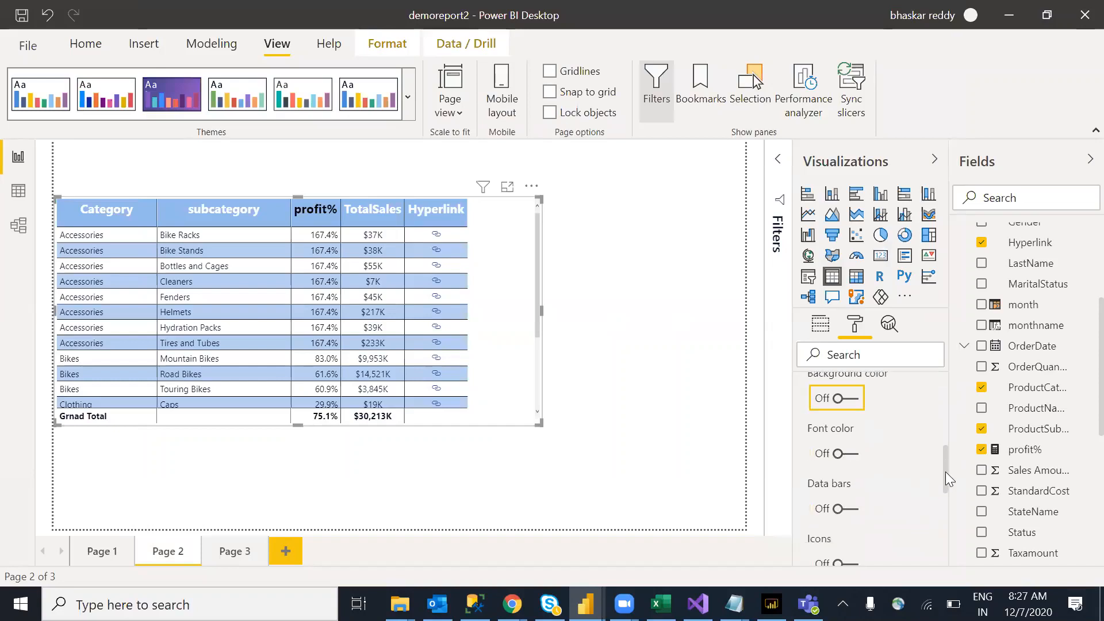
{"action": "left_click", "coordinate": [856, 463]}
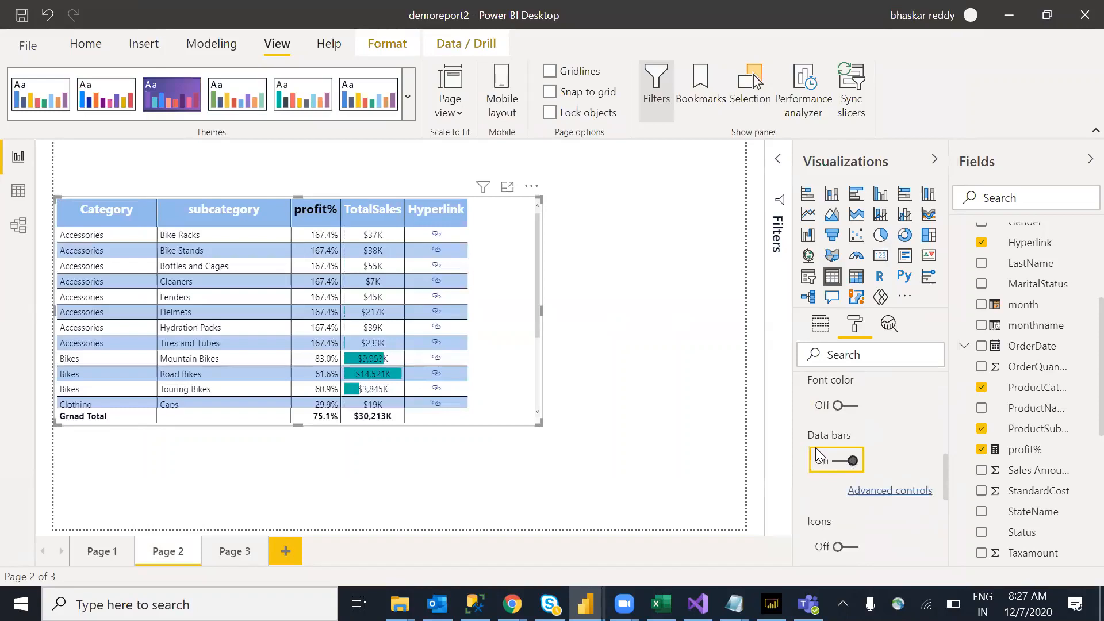
Set the bar direction of the TotalSales data bars to Right to left and check the bars down the table
{"action": "left_click", "coordinate": [875, 490]}
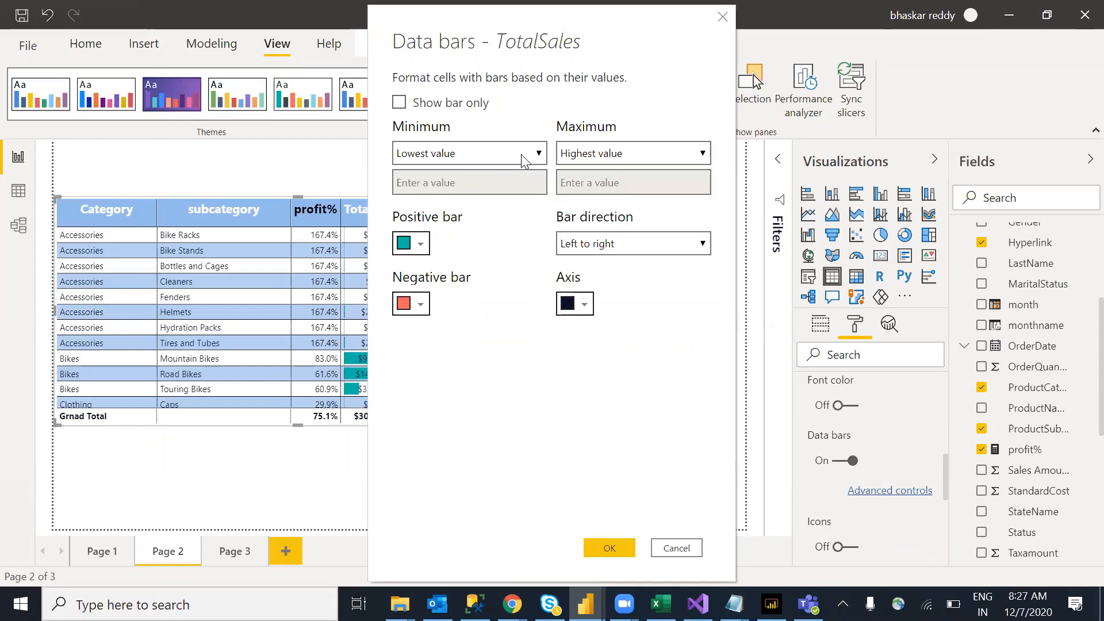
{"action": "left_click", "coordinate": [421, 246]}
{"action": "left_click", "coordinate": [421, 246]}
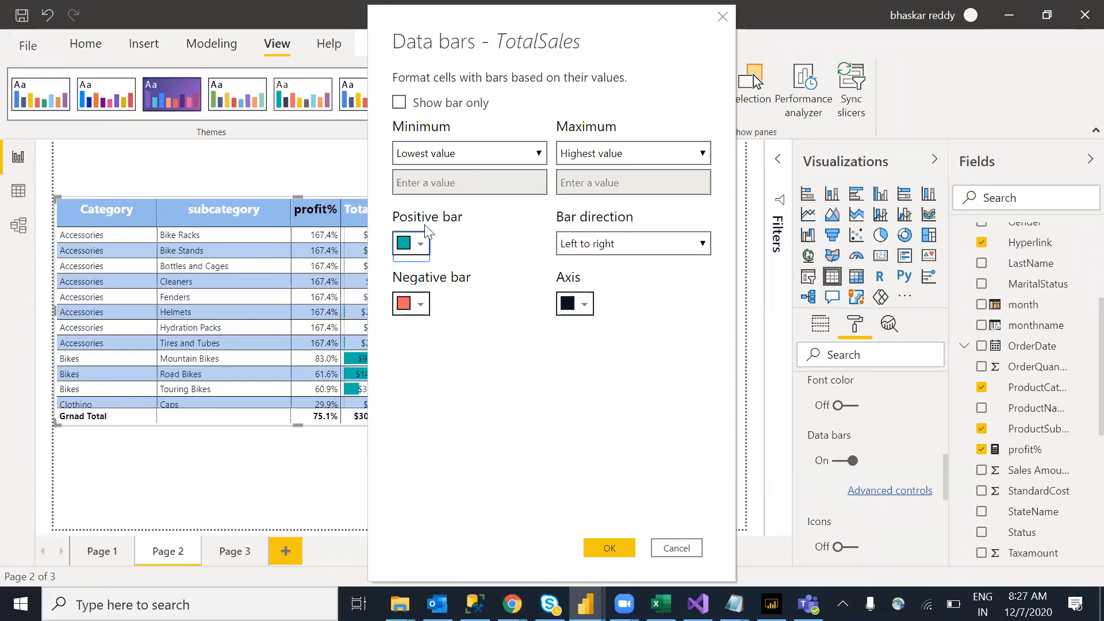
{"action": "left_click", "coordinate": [644, 246]}
{"action": "left_click", "coordinate": [592, 304]}
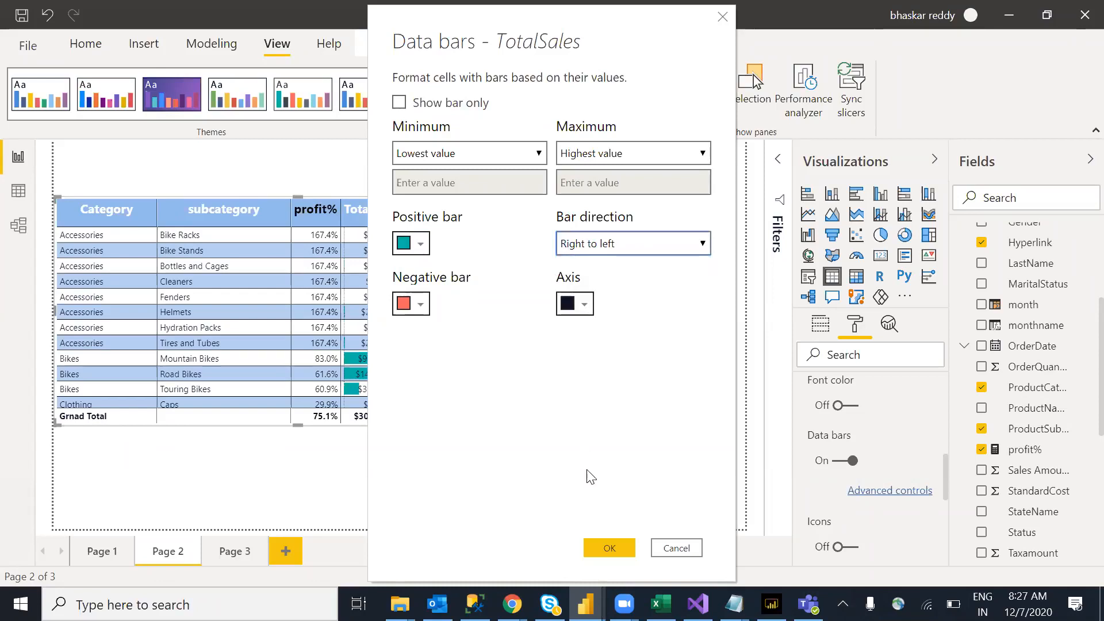
{"action": "left_click", "coordinate": [609, 547]}
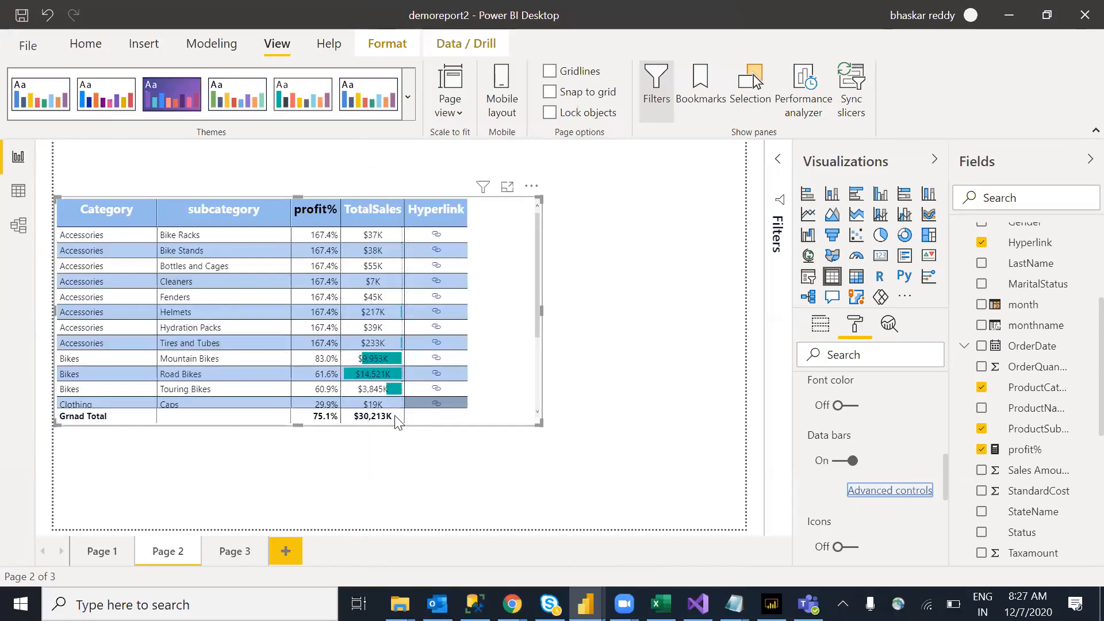
{"action": "left_click_drag", "start_coordinate": [536, 260], "coordinate": [535, 368]}
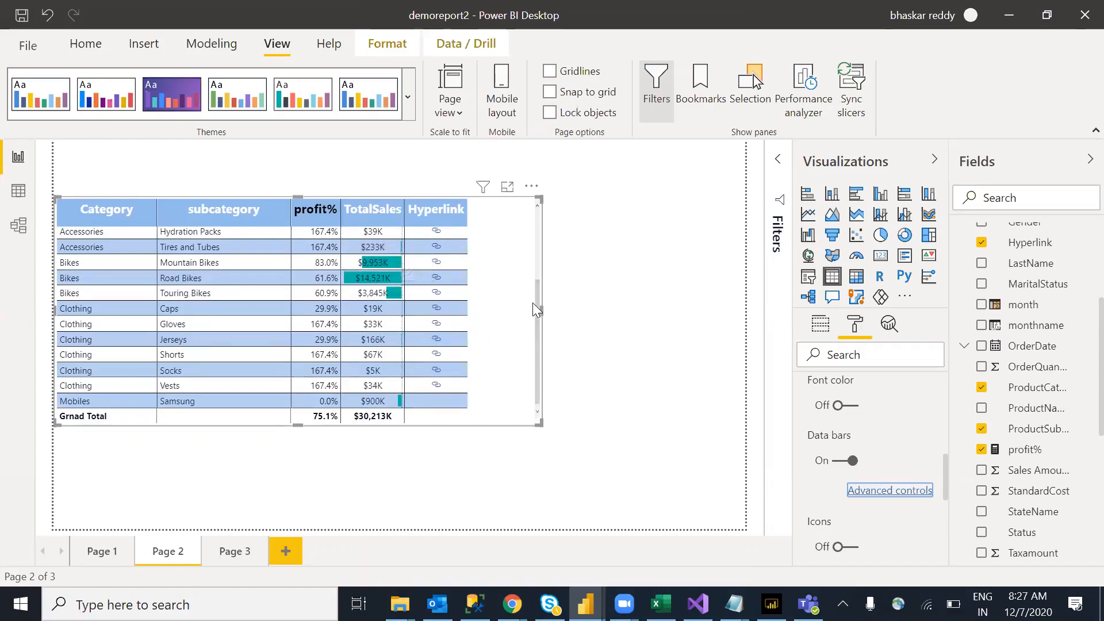
{"action": "left_click_drag", "start_coordinate": [540, 350], "coordinate": [533, 290]}
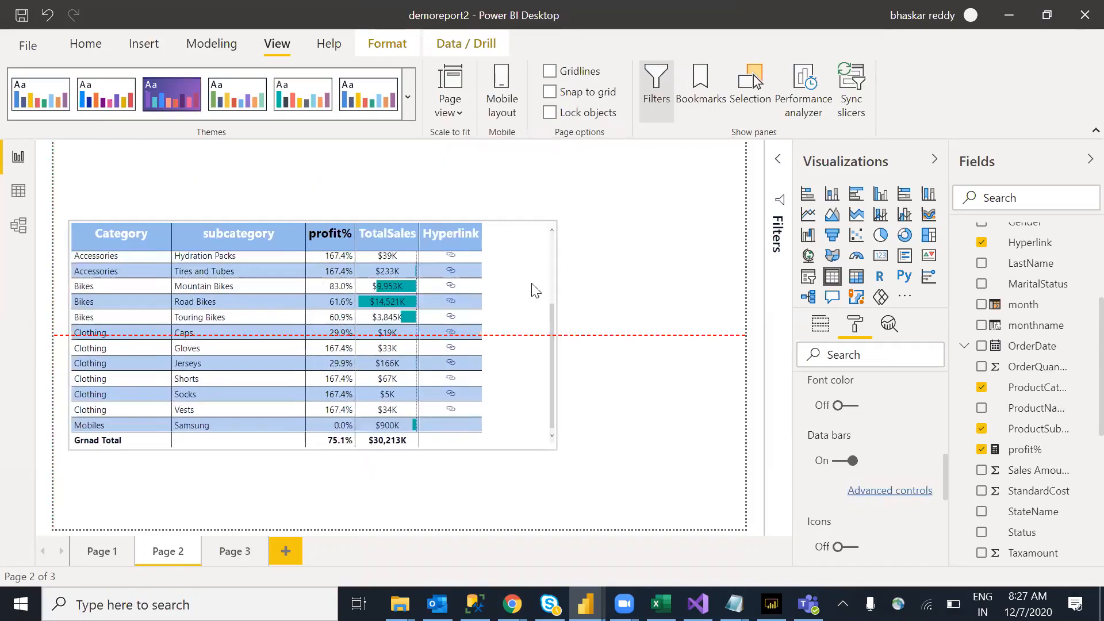
Turn off the data bars for TotalSales and turn on its conditional icons
{"action": "left_click", "coordinate": [848, 462]}
{"action": "scroll", "coordinate": [943, 465], "scroll_direction": "down", "scroll_amount": 1}
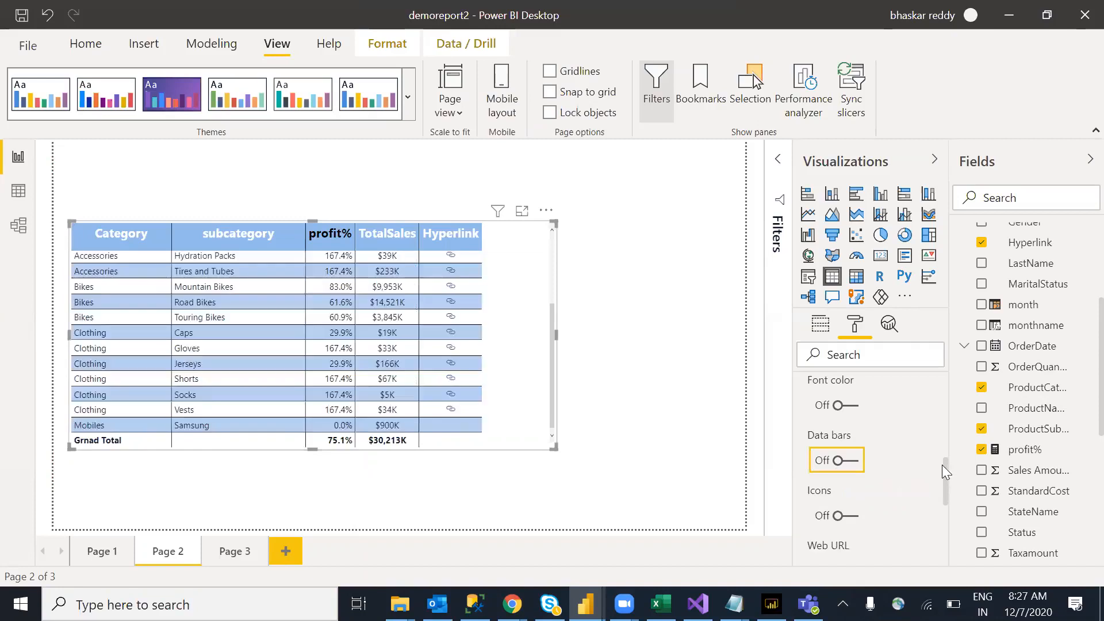
{"action": "left_click_drag", "start_coordinate": [946, 482], "coordinate": [946, 505]}
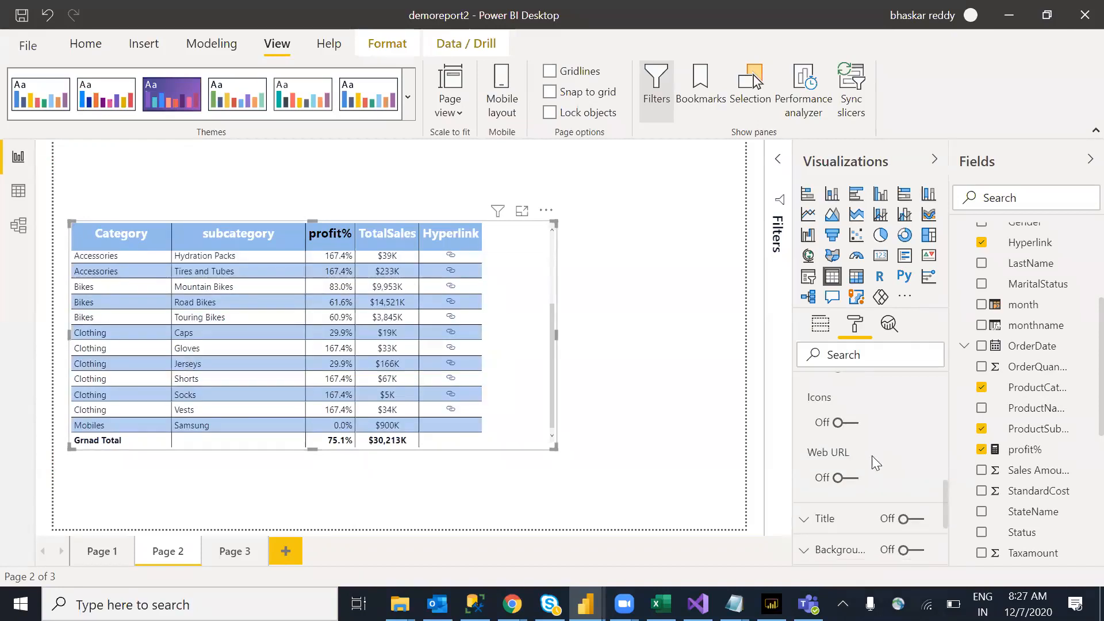
{"action": "left_click", "coordinate": [853, 429]}
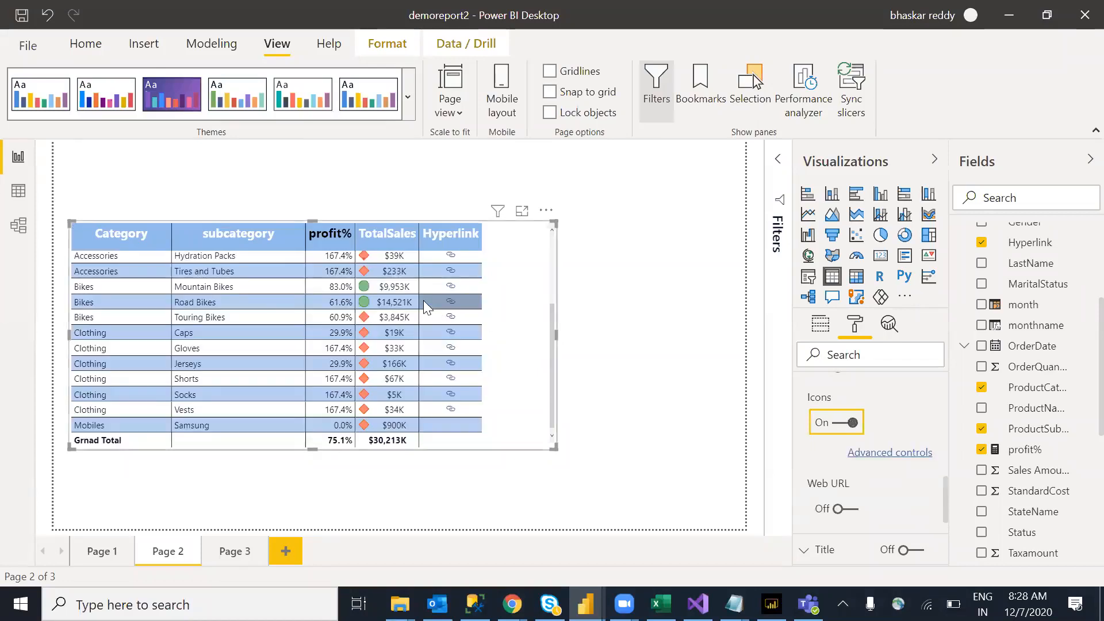
In the TotalSales icon rules, set the first rule's lower limit type to Number and its upper limit to 50000
{"action": "left_click", "coordinate": [886, 453]}
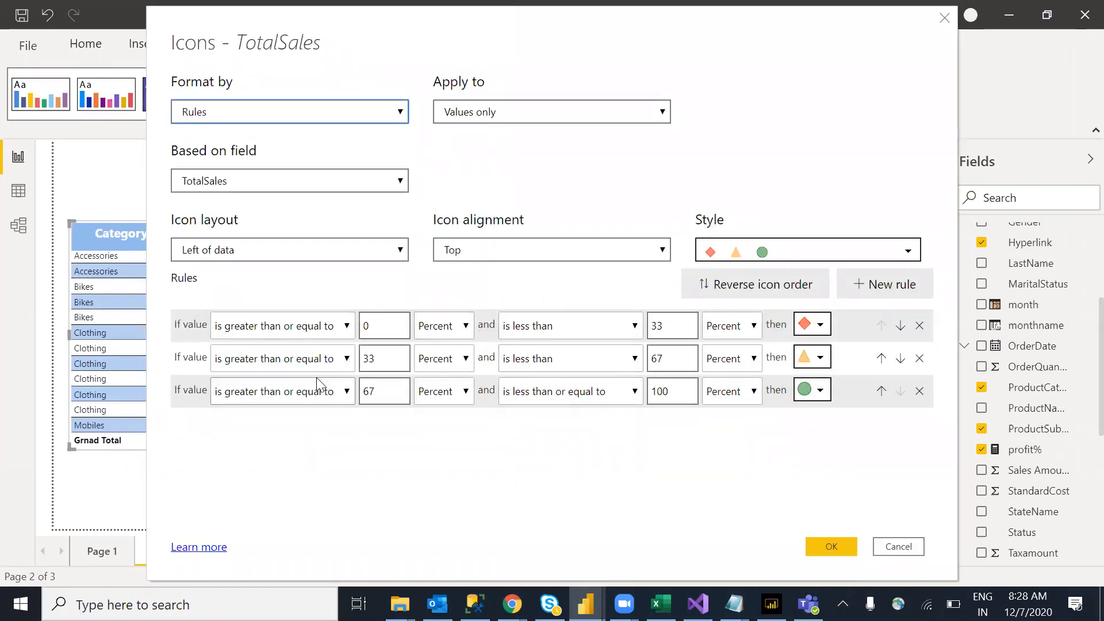
{"action": "left_click", "coordinate": [395, 325]}
{"action": "left_click", "coordinate": [348, 326]}
{"action": "left_click", "coordinate": [391, 328]}
{"action": "left_click", "coordinate": [466, 328]}
{"action": "left_click", "coordinate": [460, 359]}
{"action": "left_click", "coordinate": [671, 325]}
{"action": "double_click", "coordinate": [672, 325]}
{"action": "type", "text": "50000"}
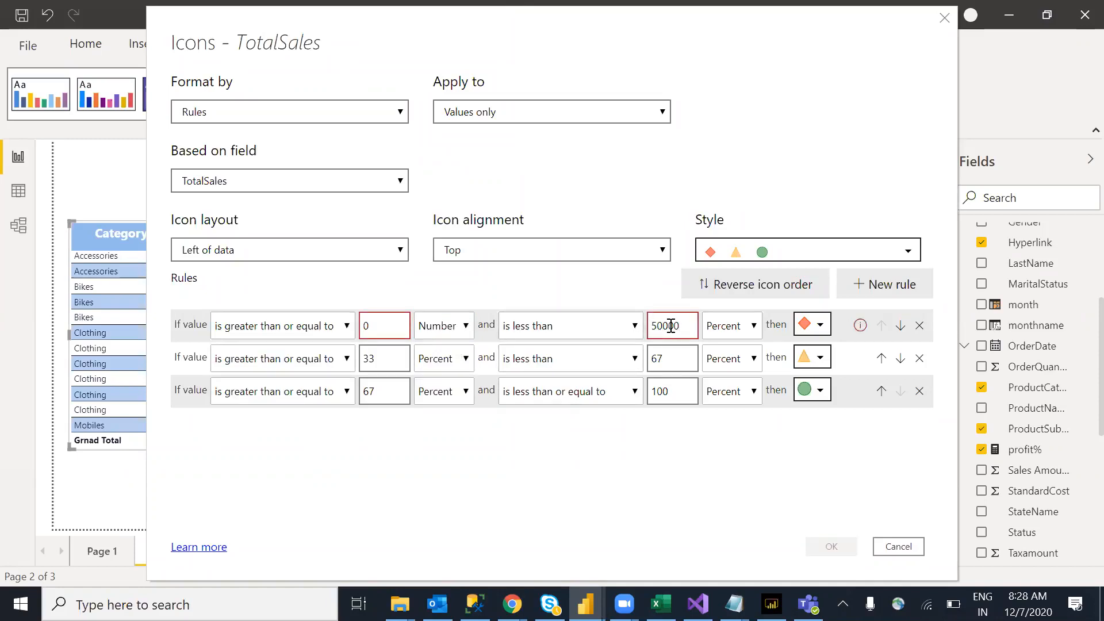
Give the first icon rule a red down arrow and set its upper limit type to Number
{"action": "left_click", "coordinate": [819, 326]}
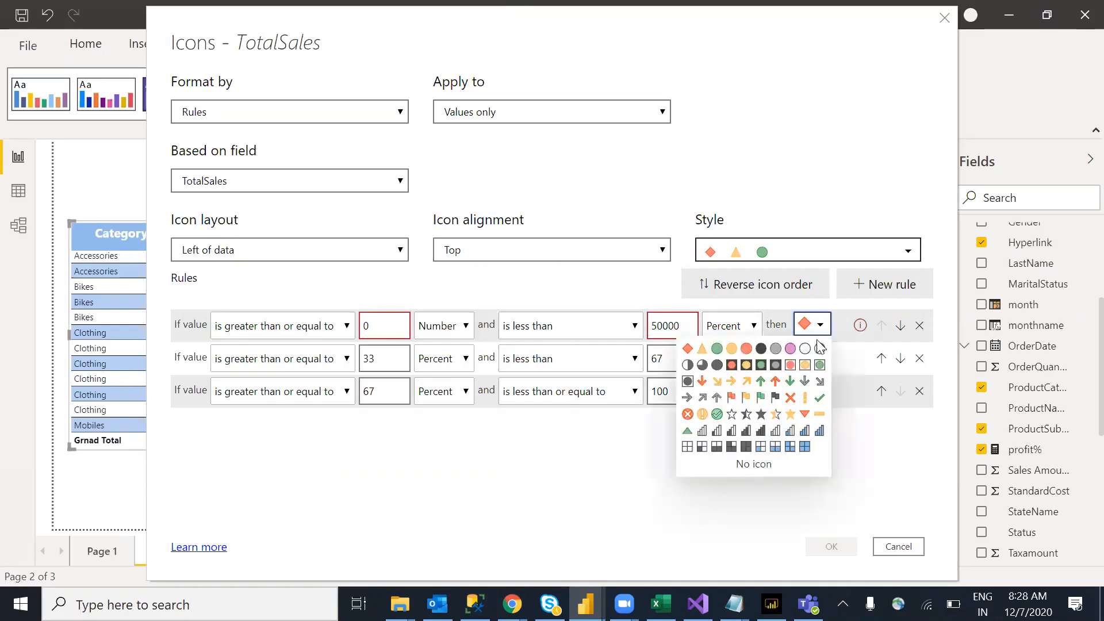
{"action": "left_click", "coordinate": [702, 380]}
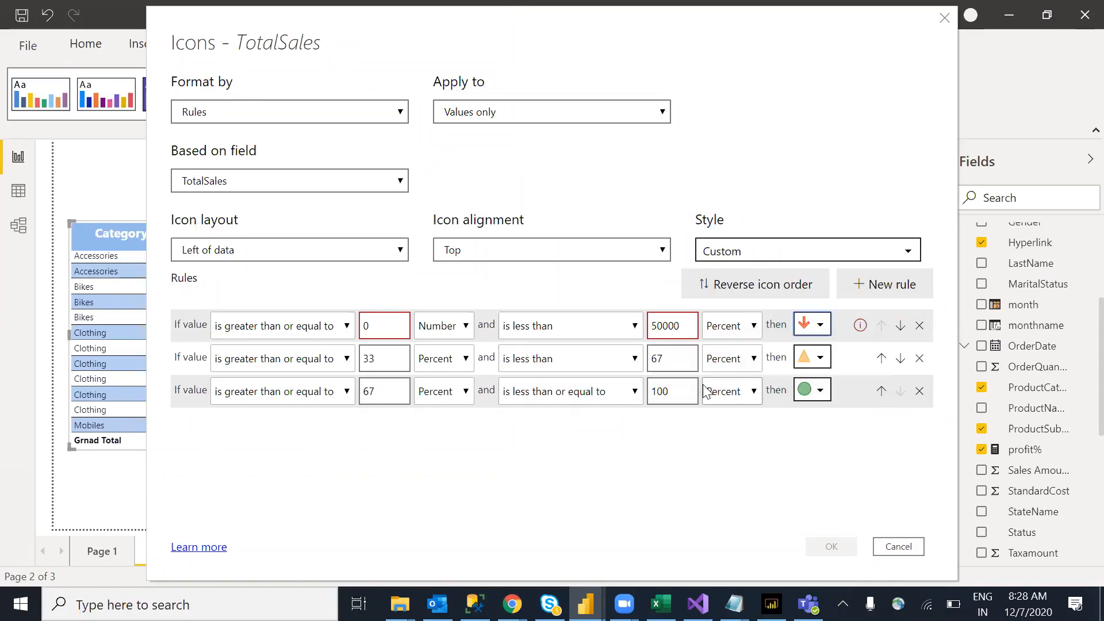
{"action": "left_click", "coordinate": [729, 332]}
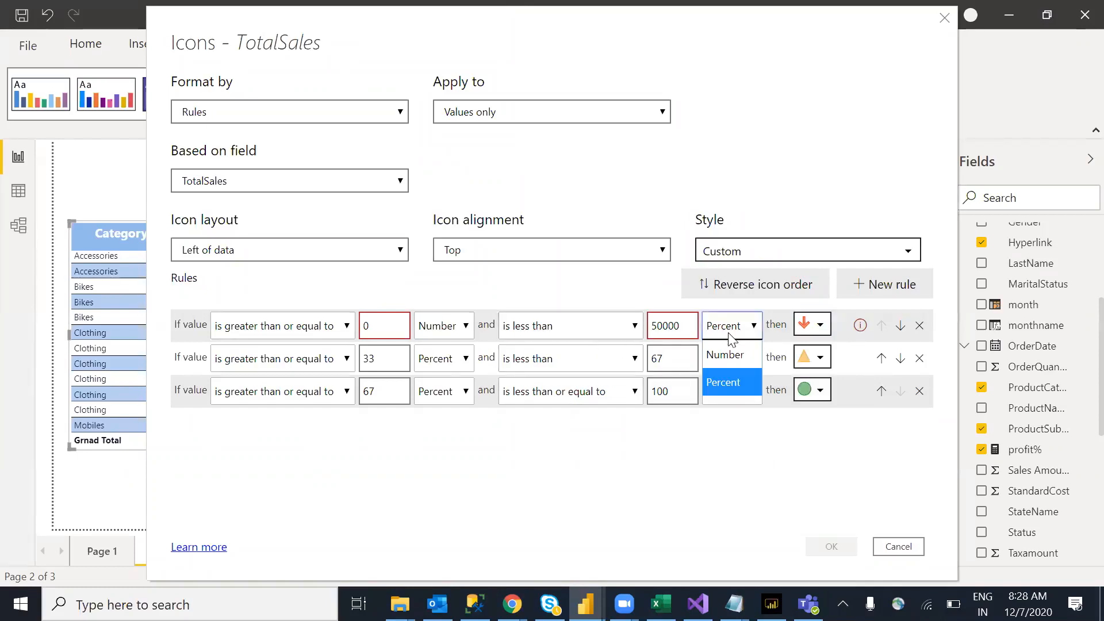
{"action": "left_click", "coordinate": [726, 355]}
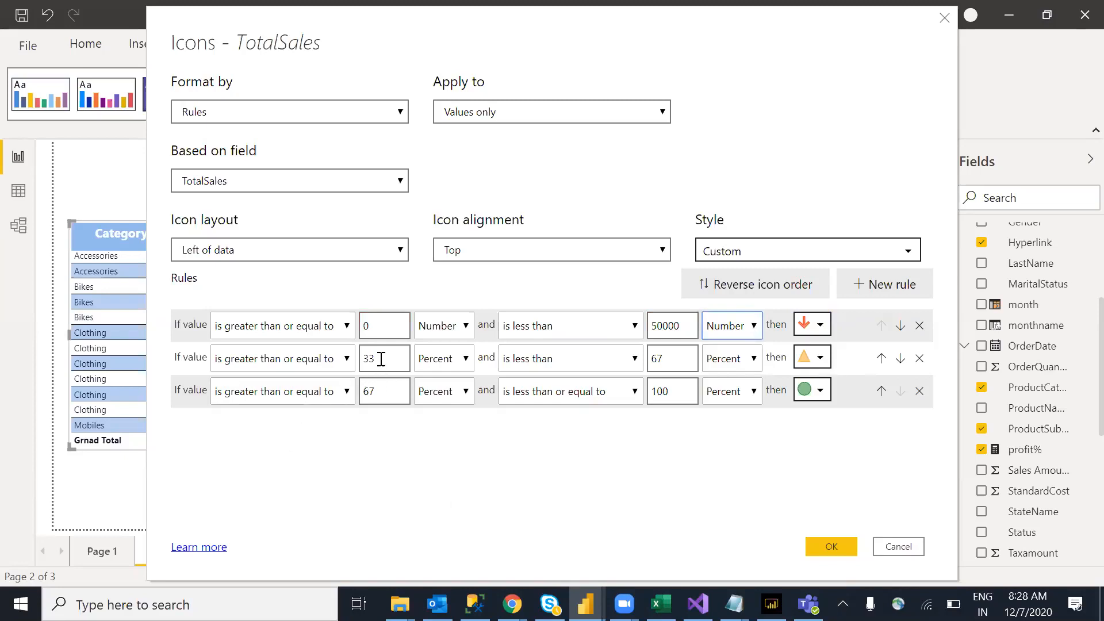
Set the second icon rule to run from 50001 to less than 10000 as Number values, with a yellow diagonal up arrow
{"action": "left_click", "coordinate": [348, 362]}
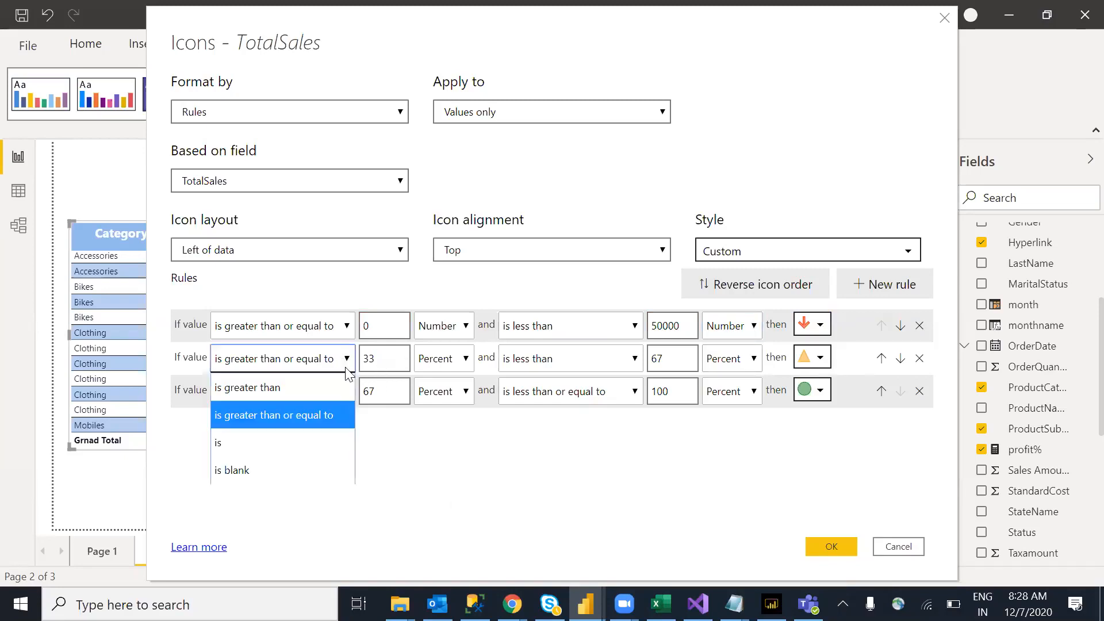
{"action": "left_click", "coordinate": [384, 361]}
{"action": "key", "text": "BackSpace"}
{"action": "key", "text": "BackSpace"}
{"action": "type", "text": "50001"}
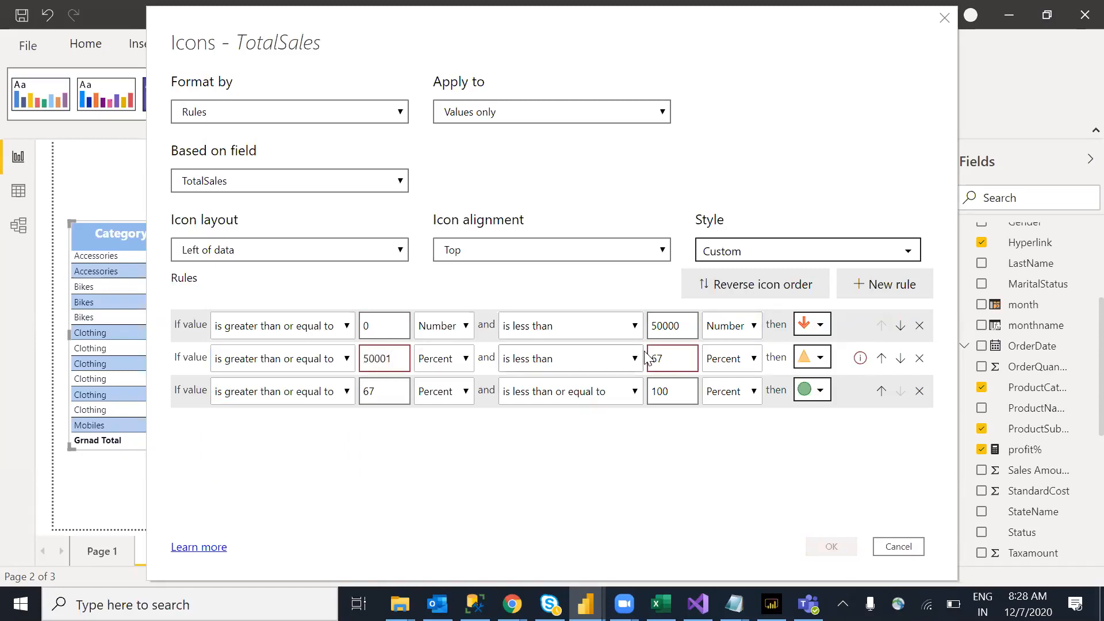
{"action": "double_click", "coordinate": [667, 359]}
{"action": "type", "text": "1"}
{"action": "left_click", "coordinate": [754, 360]}
{"action": "left_click", "coordinate": [463, 360]}
{"action": "left_click", "coordinate": [461, 381]}
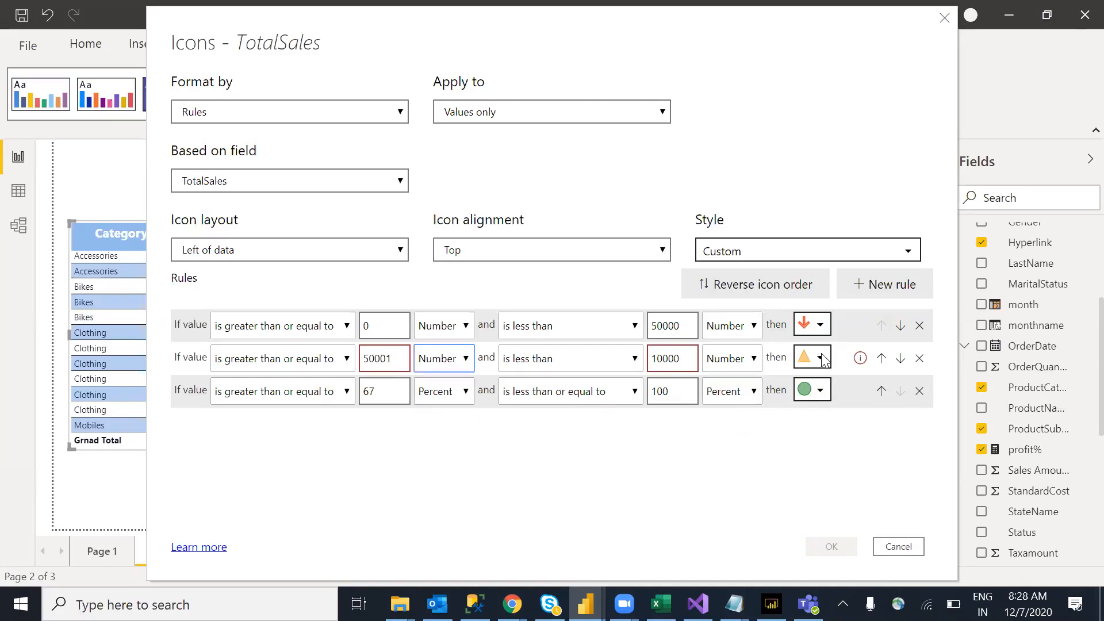
{"action": "left_click", "coordinate": [821, 359]}
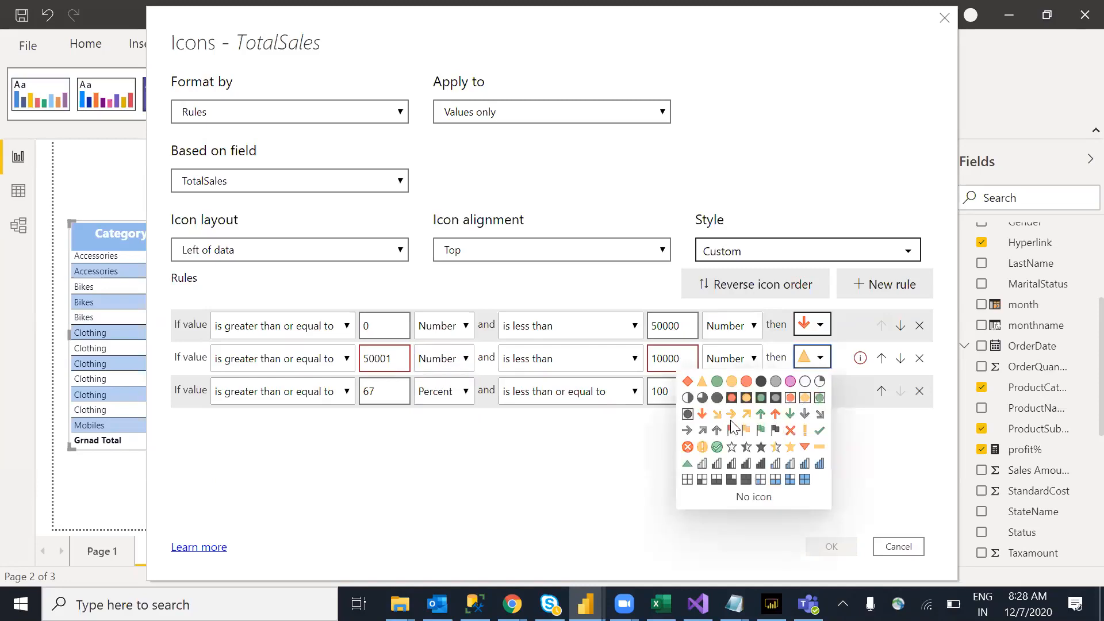
{"action": "left_click", "coordinate": [746, 414]}
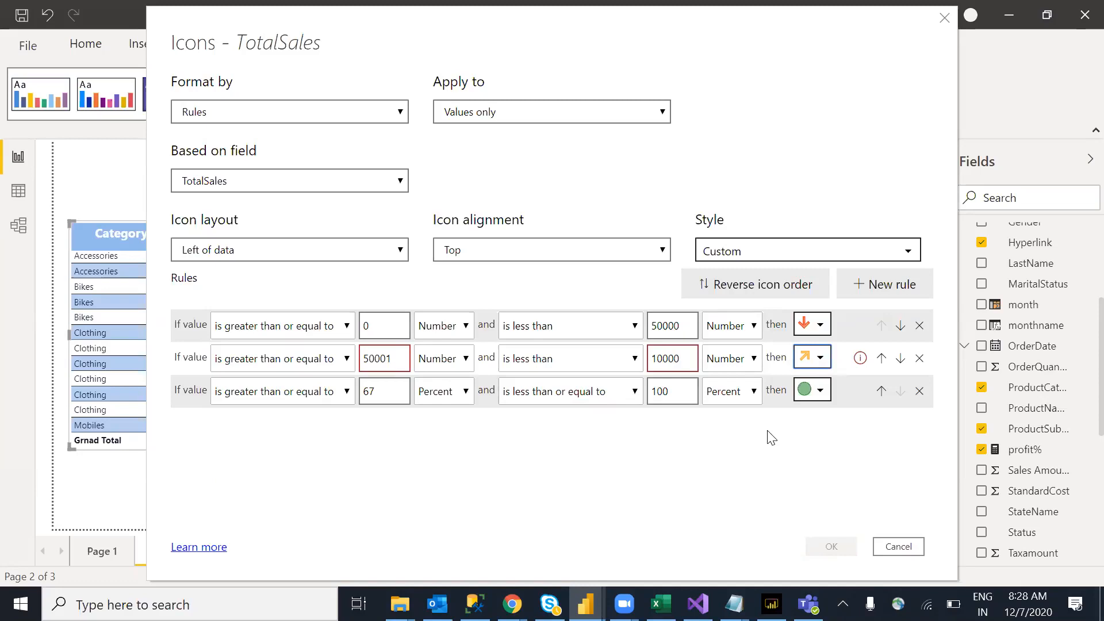
Set the third icon rule's lower limit to 10001 with the value type Number
{"action": "left_click", "coordinate": [469, 397]}
{"action": "left_click", "coordinate": [389, 391]}
{"action": "key", "text": "BackSpace"}
{"action": "key", "text": "BackSpace"}
{"action": "type", "text": "10001"}
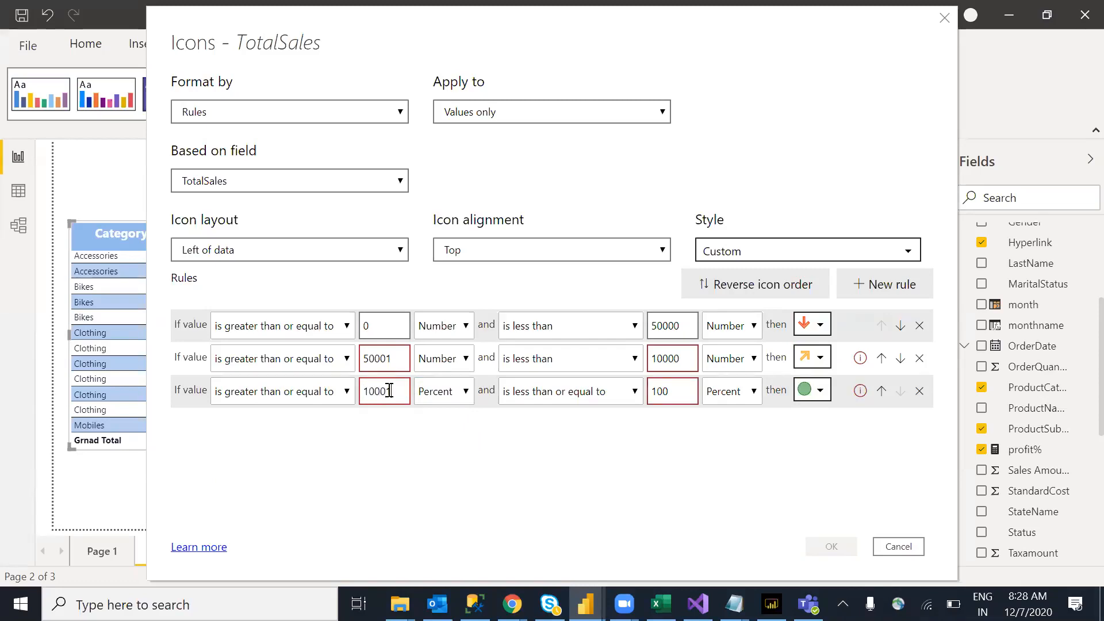
{"action": "left_click", "coordinate": [467, 399]}
{"action": "left_click", "coordinate": [462, 416]}
Clear the third rule's maximum and correct the limits to 100000 for the second rule's upper and 100001 for the third rule's lower value
{"action": "left_click", "coordinate": [666, 393]}
{"action": "key", "text": "BackSpace"}
{"action": "key", "text": "BackSpace"}
{"action": "key", "text": "BackSpace"}
{"action": "left_click", "coordinate": [684, 356]}
{"action": "type", "text": "0"}
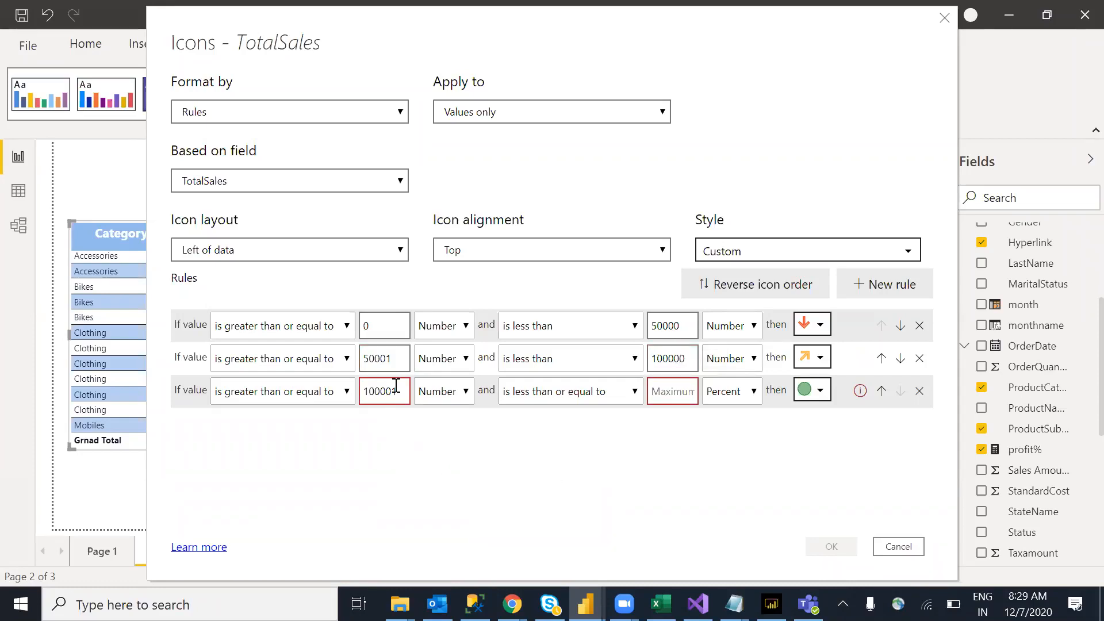
Set the third rule's upper limit type to Number, give it a green up arrow and apply the icon rules
{"action": "left_click", "coordinate": [746, 394]}
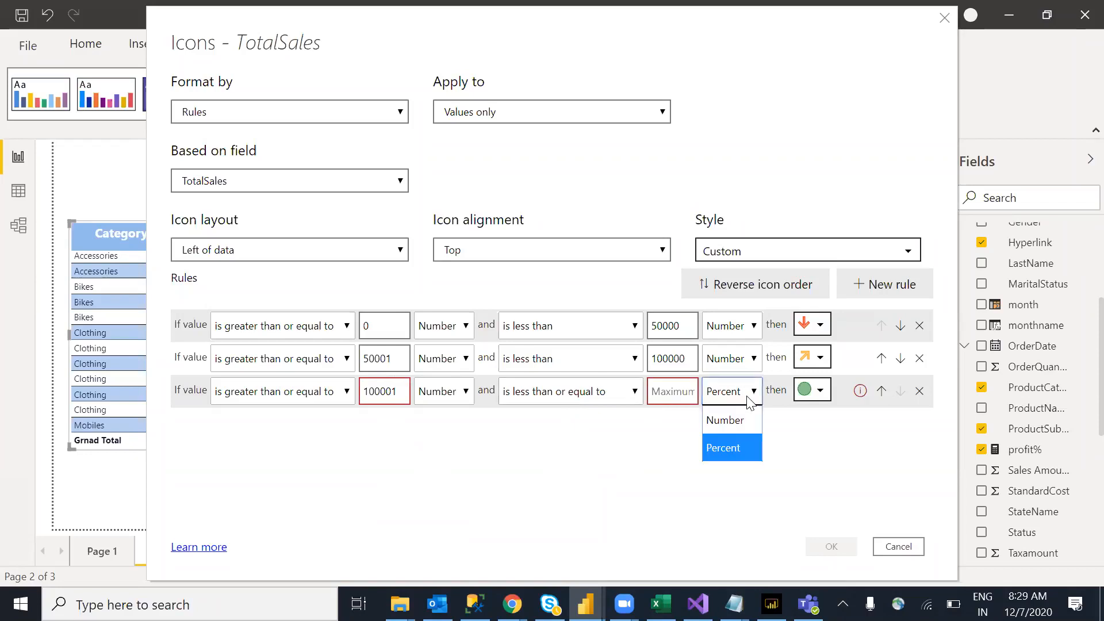
{"action": "left_click", "coordinate": [729, 430]}
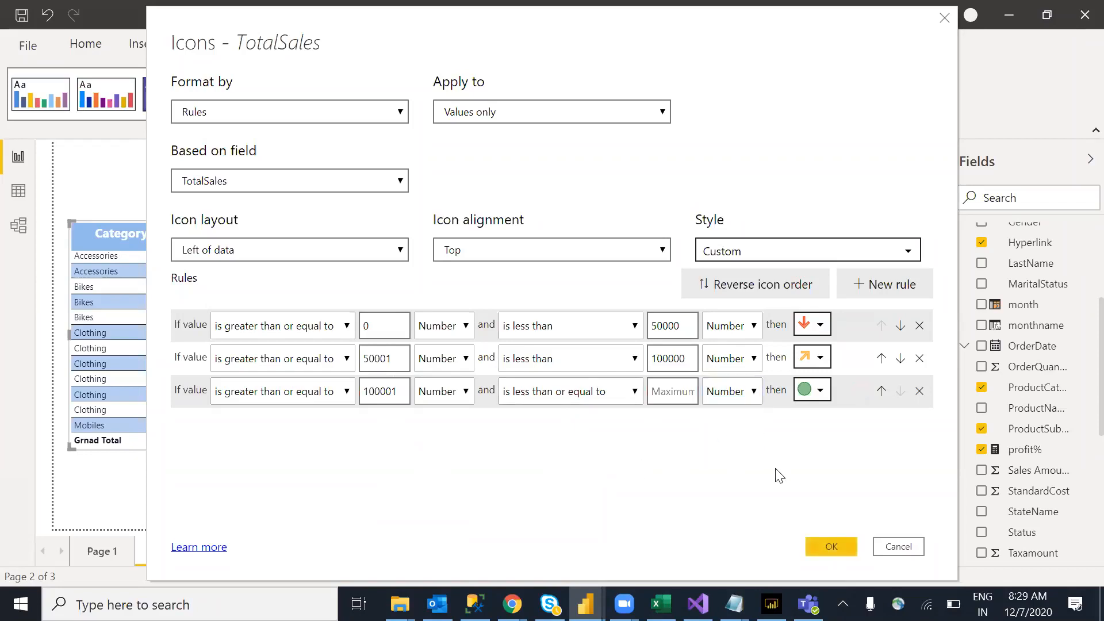
{"action": "left_click", "coordinate": [823, 391]}
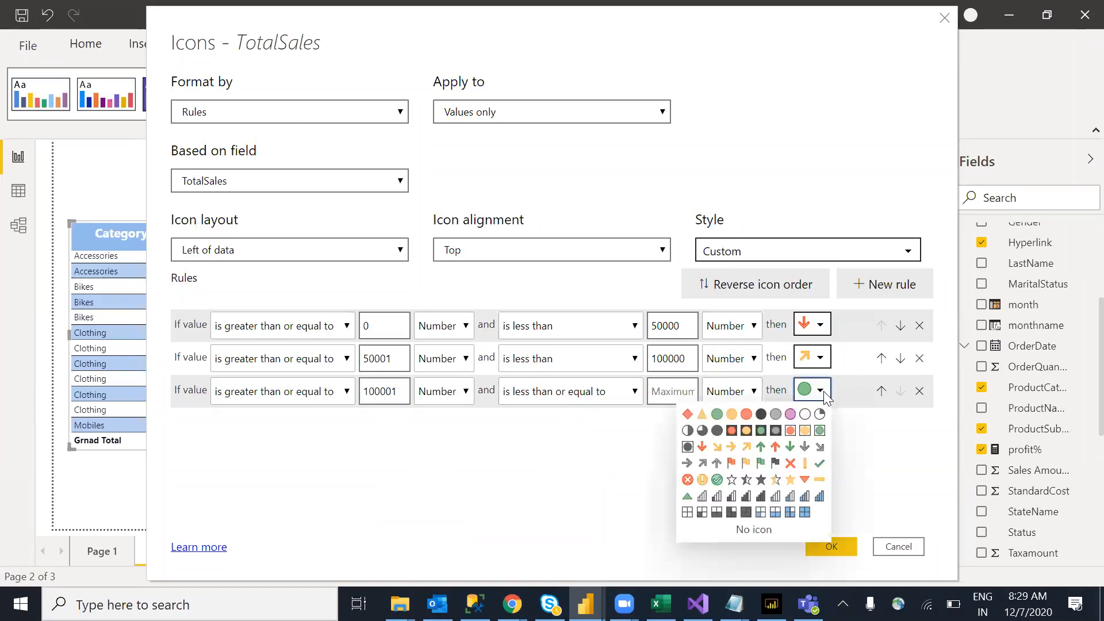
{"action": "left_click", "coordinate": [762, 447]}
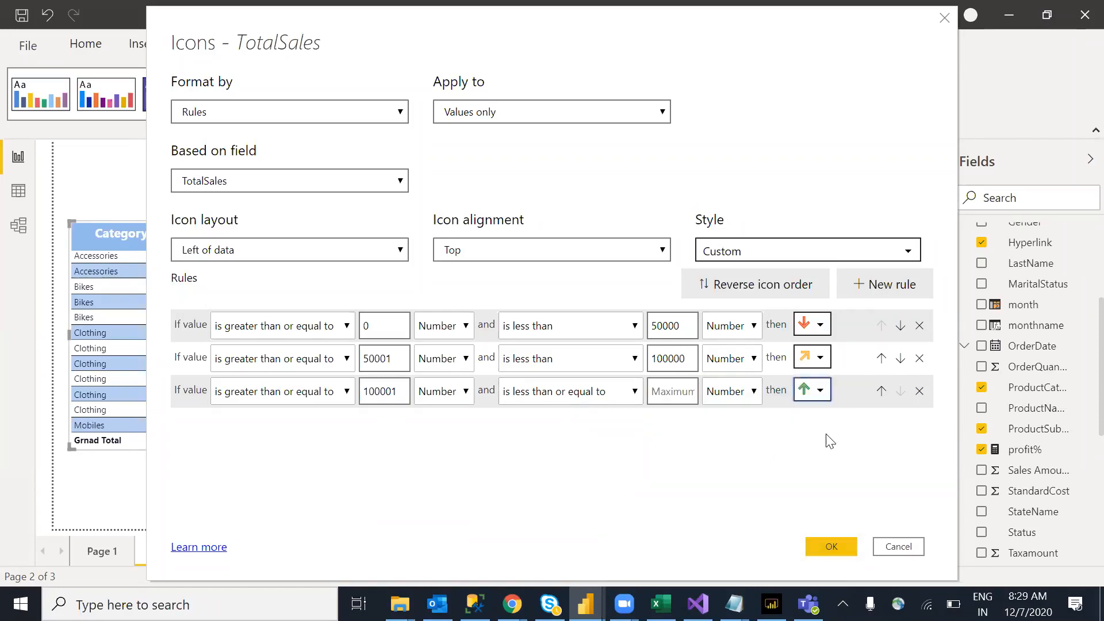
{"action": "left_click", "coordinate": [833, 546]}
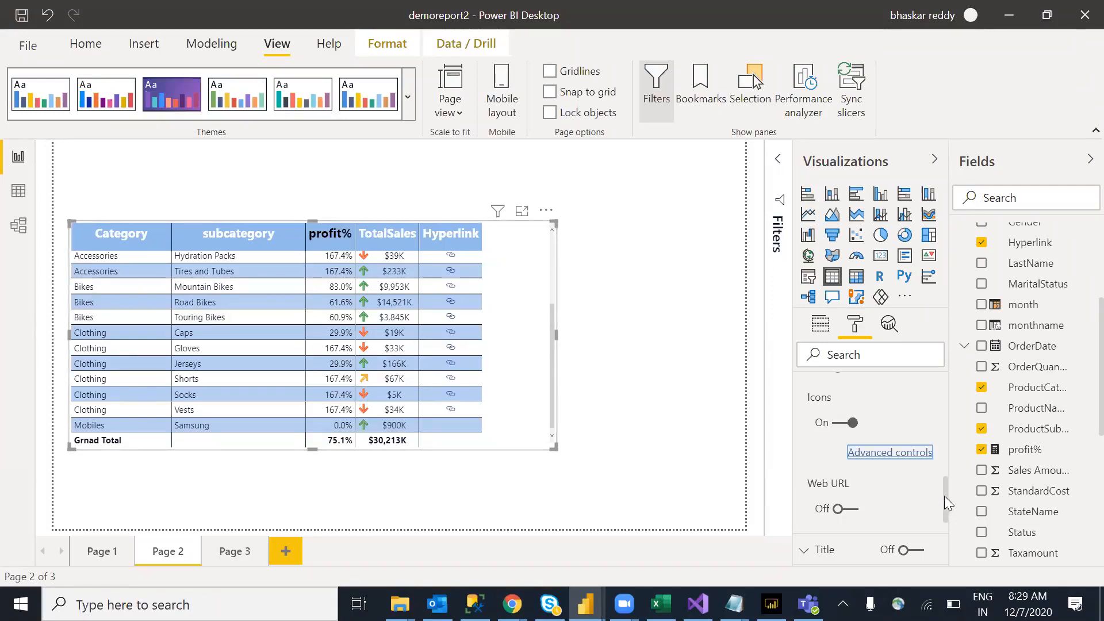
Switch the conditional formatting field to profit% and turn on its background color, checking the colors in the table
{"action": "left_click_drag", "start_coordinate": [944, 502], "coordinate": [944, 468]}
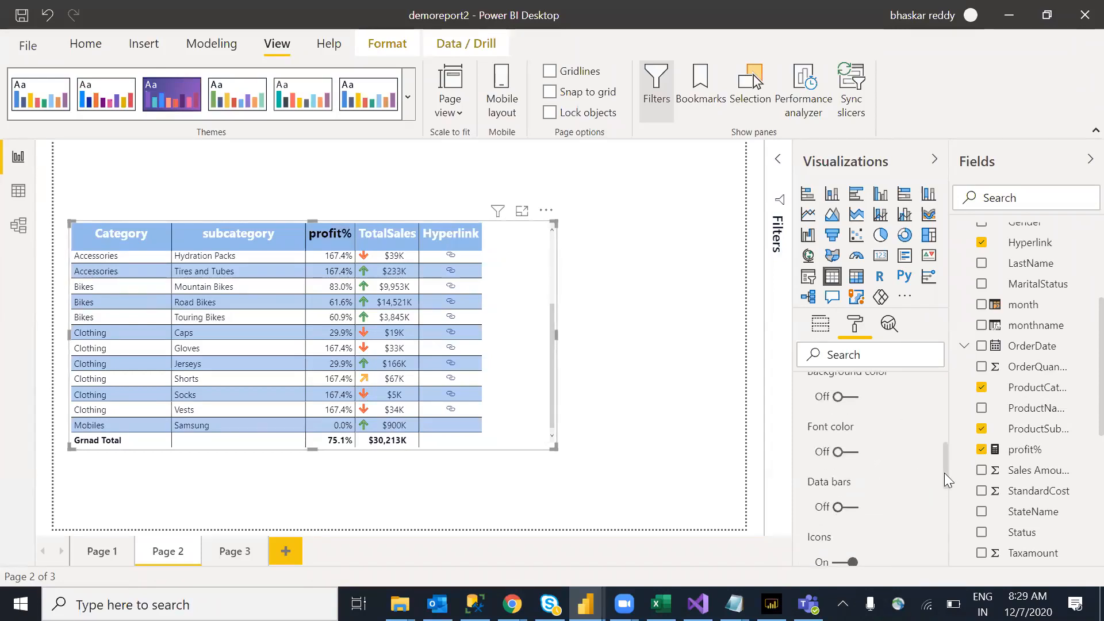
{"action": "left_click_drag", "start_coordinate": [946, 474], "coordinate": [946, 455]}
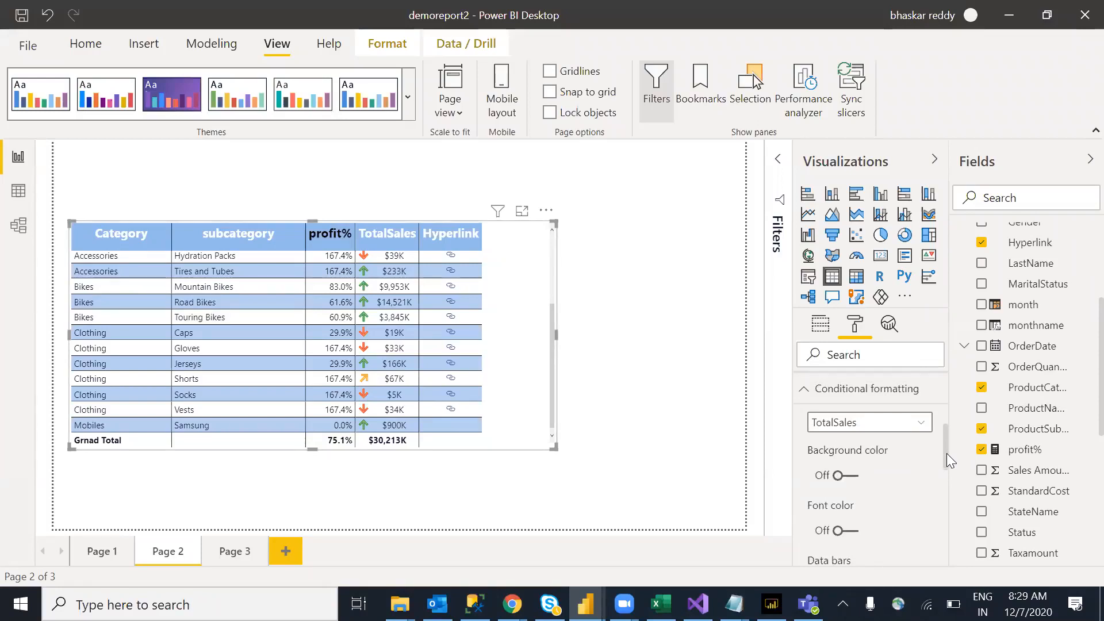
{"action": "left_click_drag", "start_coordinate": [945, 448], "coordinate": [949, 480]}
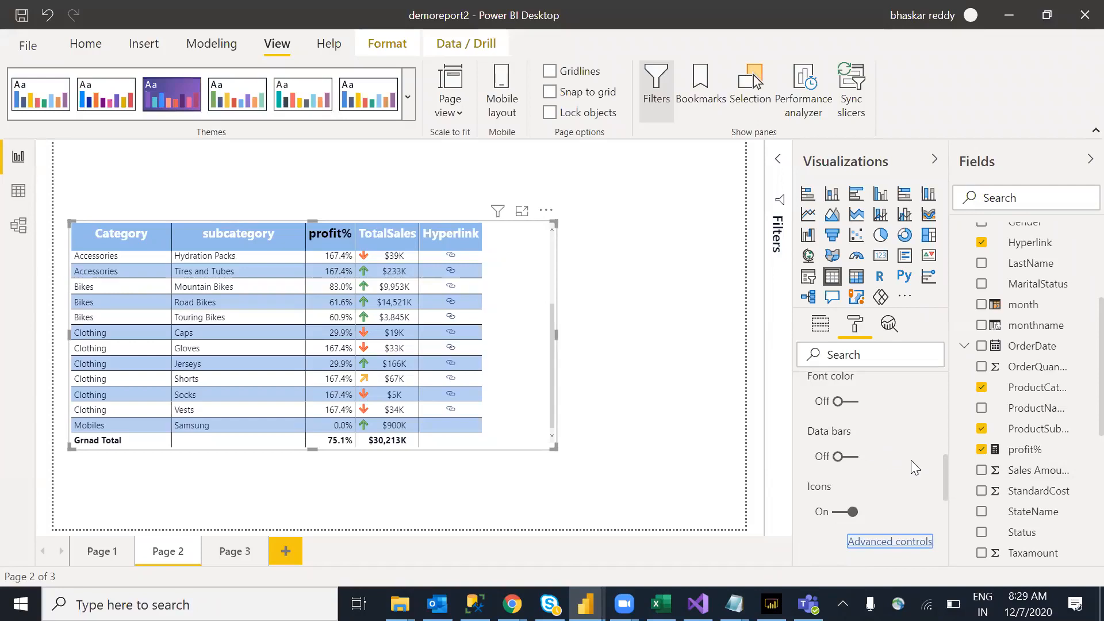
{"action": "left_click_drag", "start_coordinate": [946, 484], "coordinate": [945, 460]}
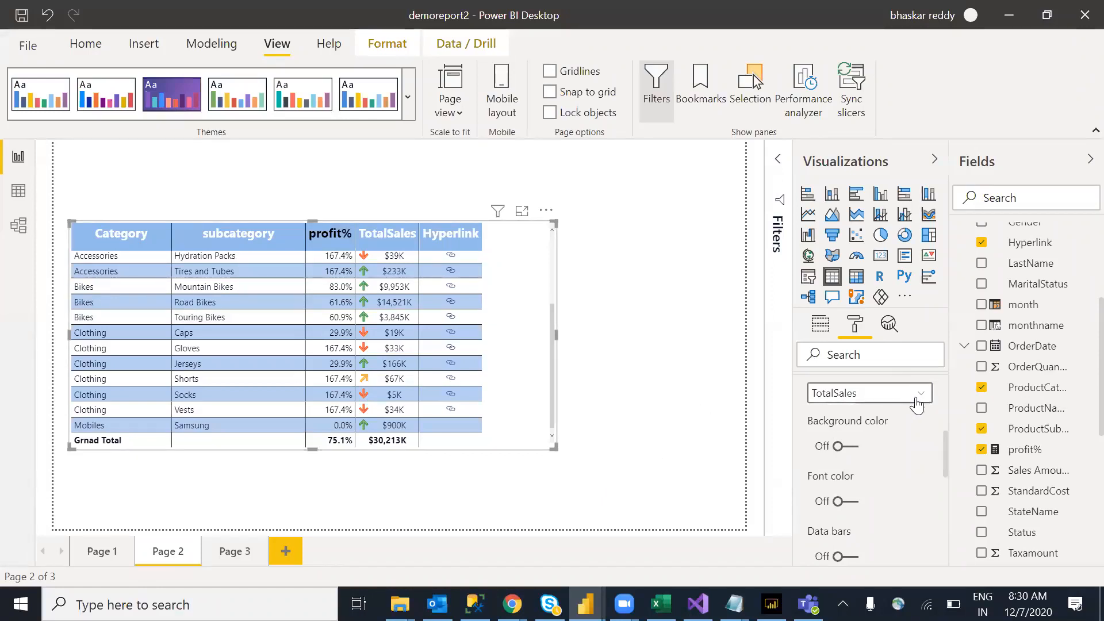
{"action": "left_click", "coordinate": [915, 395]}
{"action": "left_click", "coordinate": [831, 452]}
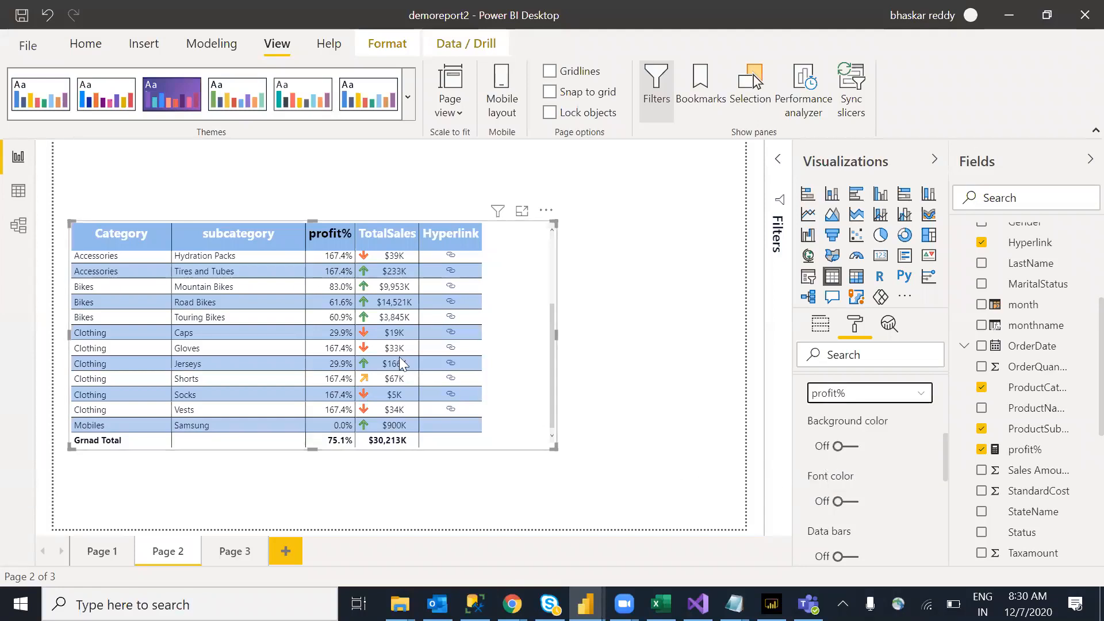
{"action": "left_click", "coordinate": [850, 447]}
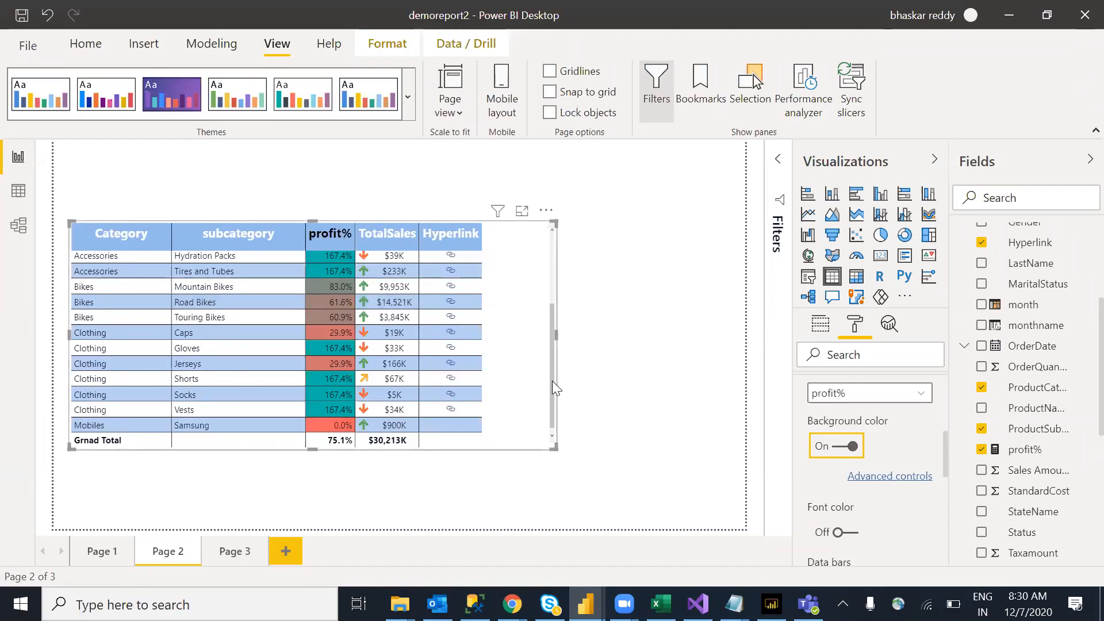
{"action": "left_click_drag", "start_coordinate": [552, 381], "coordinate": [553, 287]}
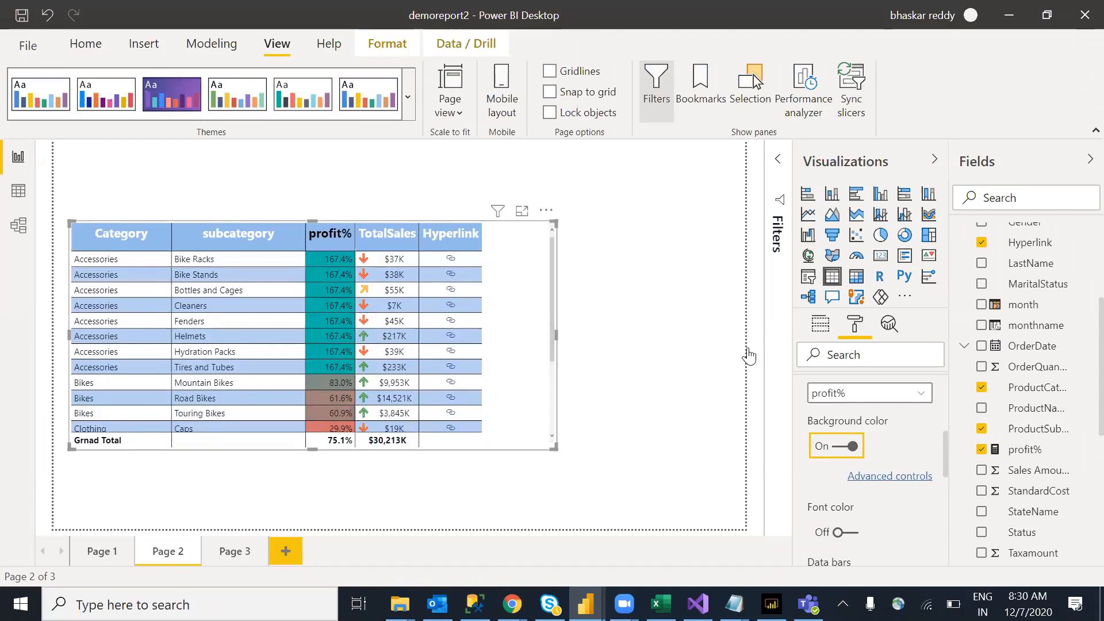
{"action": "mouse_move", "coordinate": [945, 445]}
{"action": "left_mouse_down"}
{"action": "mouse_move", "coordinate": [944, 397]}
{"action": "mouse_move", "coordinate": [944, 436]}
{"action": "left_mouse_up"}
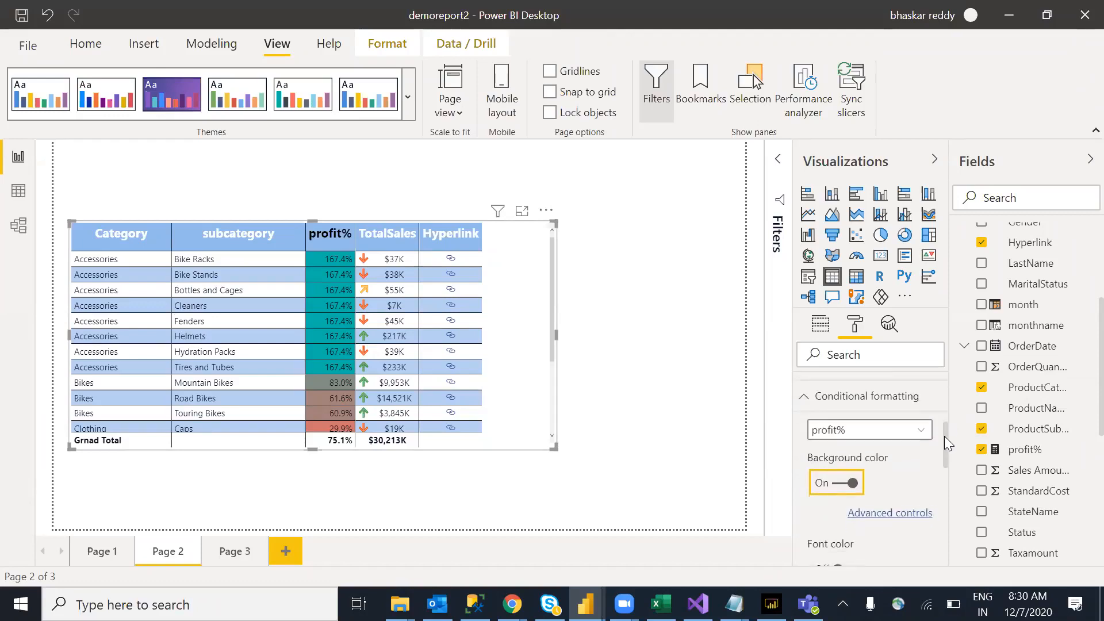
Turn on the aspect lock and the border for the table visual
{"action": "left_click", "coordinate": [809, 402]}
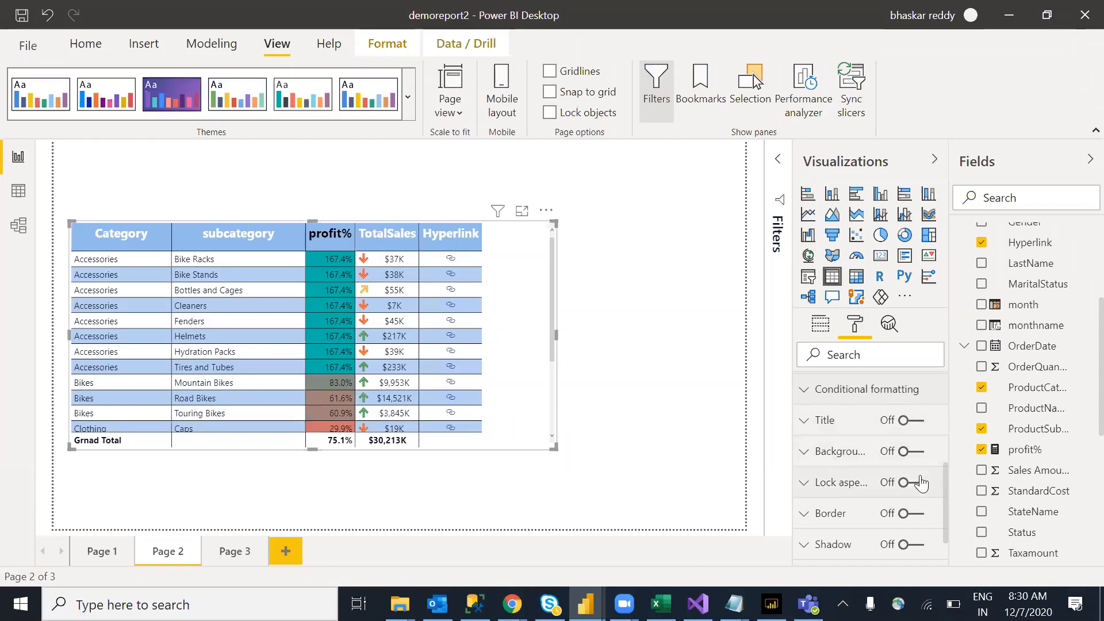
{"action": "left_click", "coordinate": [820, 485]}
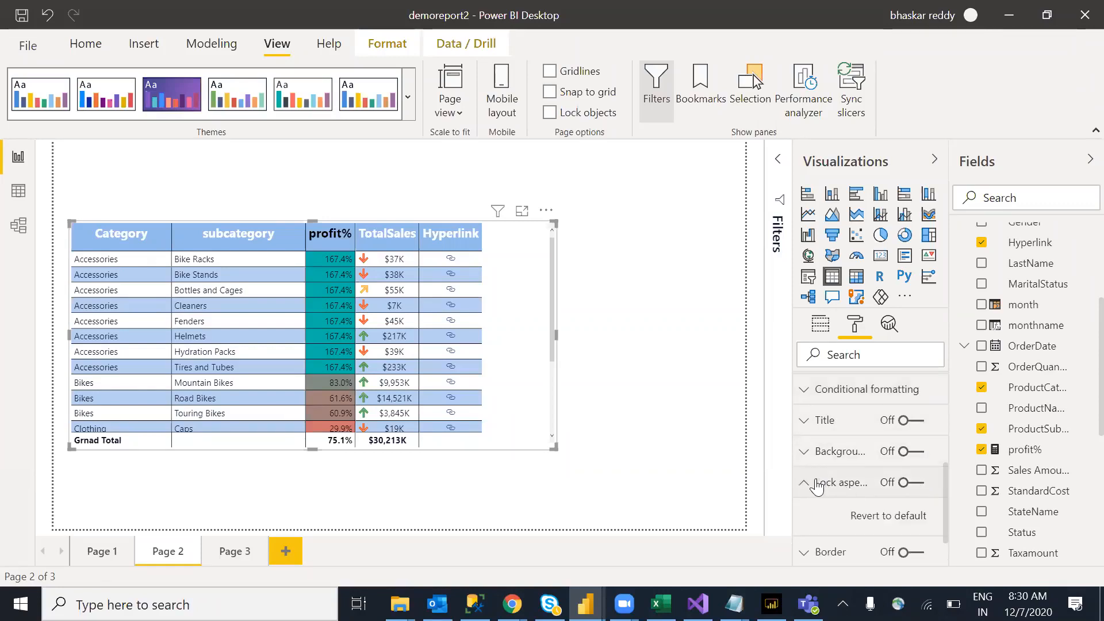
{"action": "left_click", "coordinate": [911, 484]}
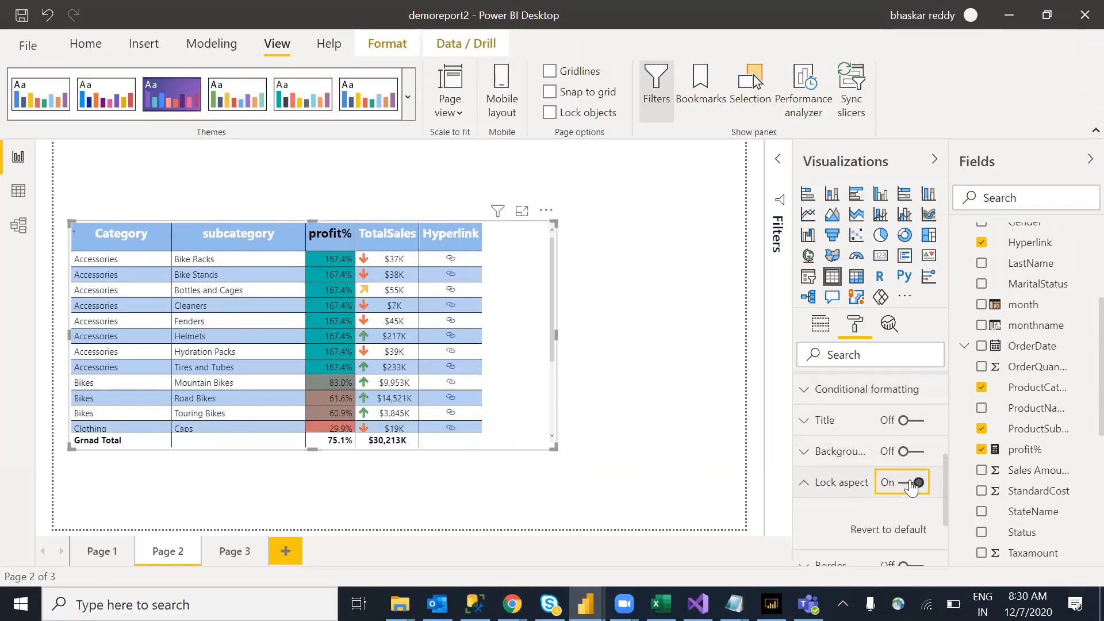
{"action": "left_click", "coordinate": [822, 486]}
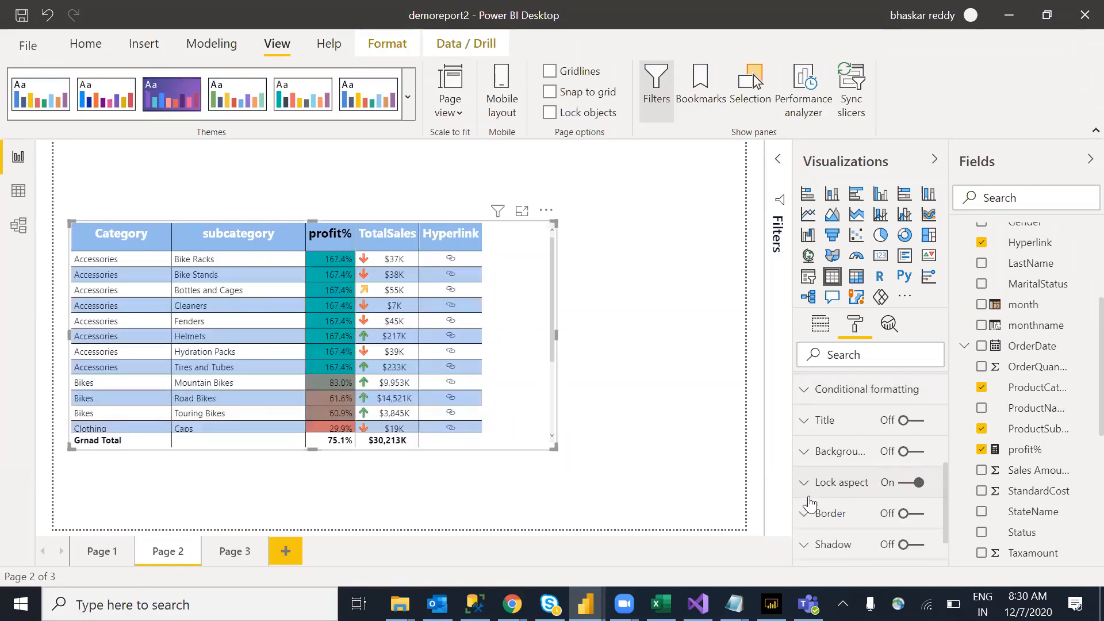
{"action": "left_click", "coordinate": [914, 514]}
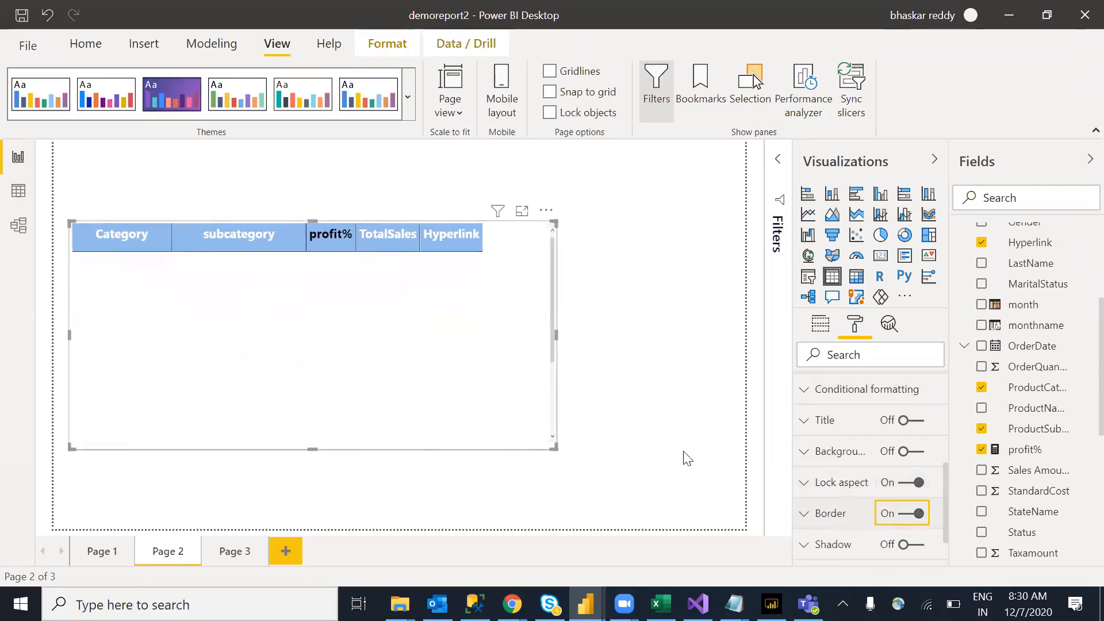
{"action": "left_click", "coordinate": [667, 448]}
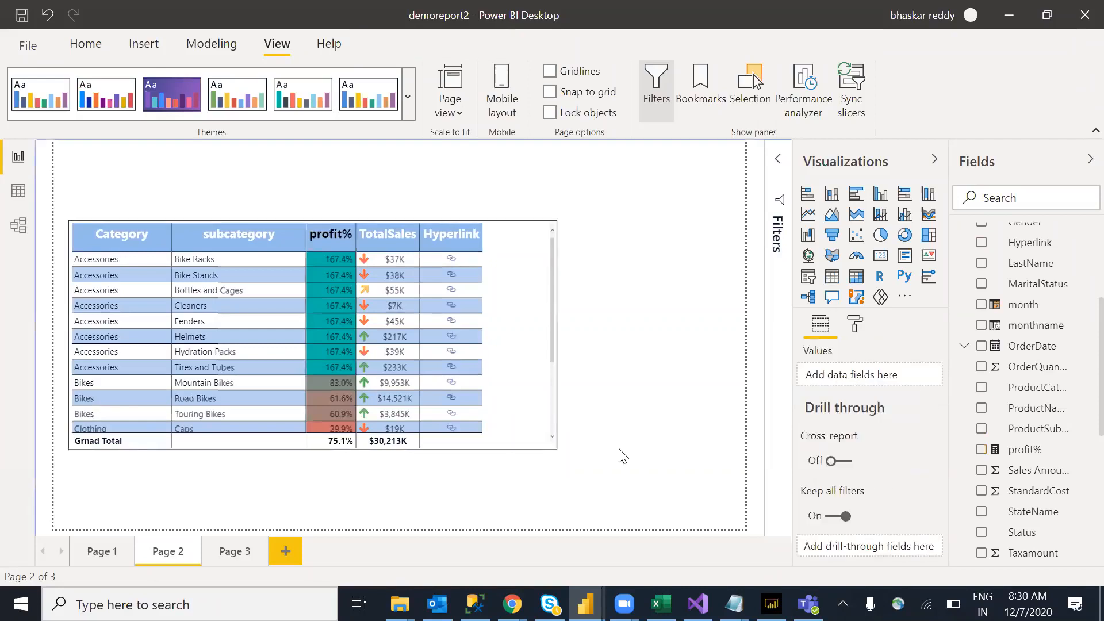
Turn on the table's tooltip and preview it on a value in the profit% column
{"action": "left_click", "coordinate": [853, 330]}
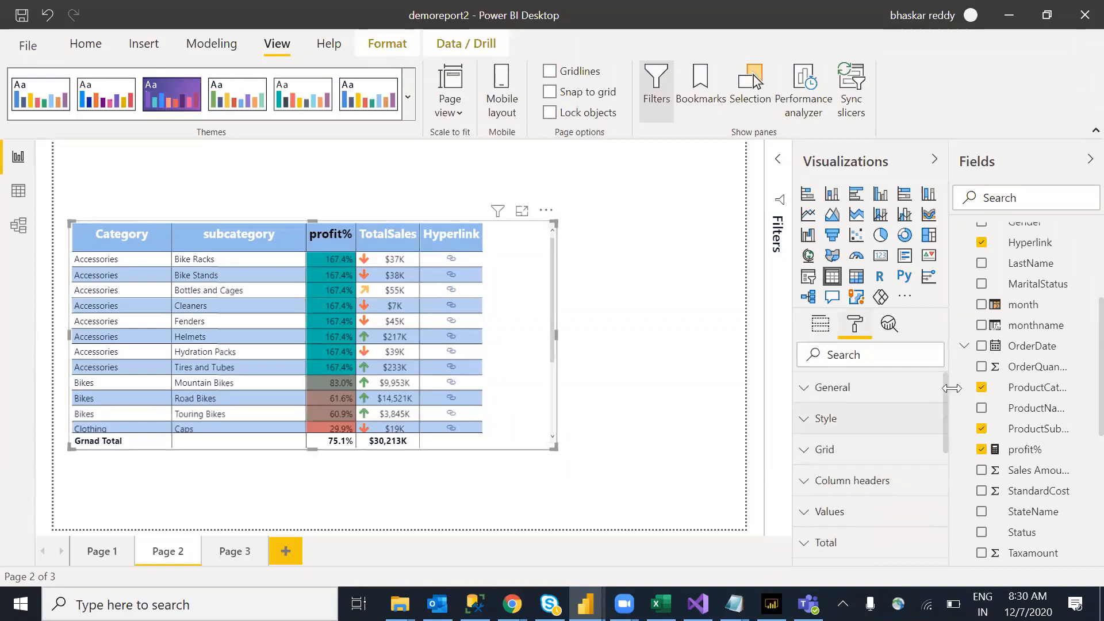
{"action": "left_click_drag", "start_coordinate": [946, 411], "coordinate": [946, 532]}
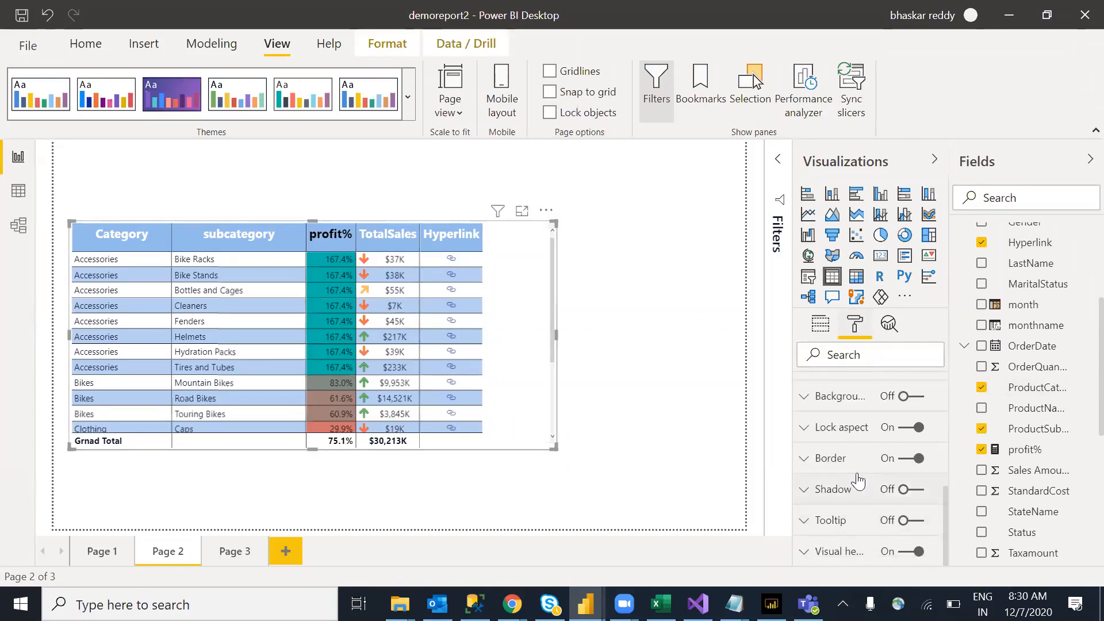
{"action": "left_click", "coordinate": [918, 523]}
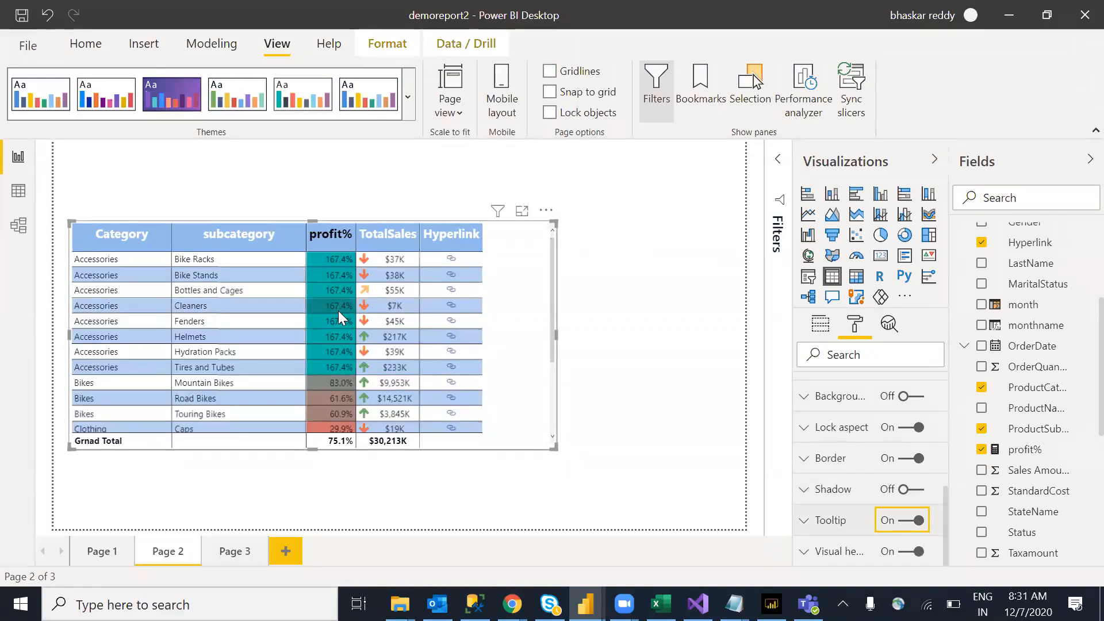
{"action": "mouse_move", "coordinate": [339, 311]}
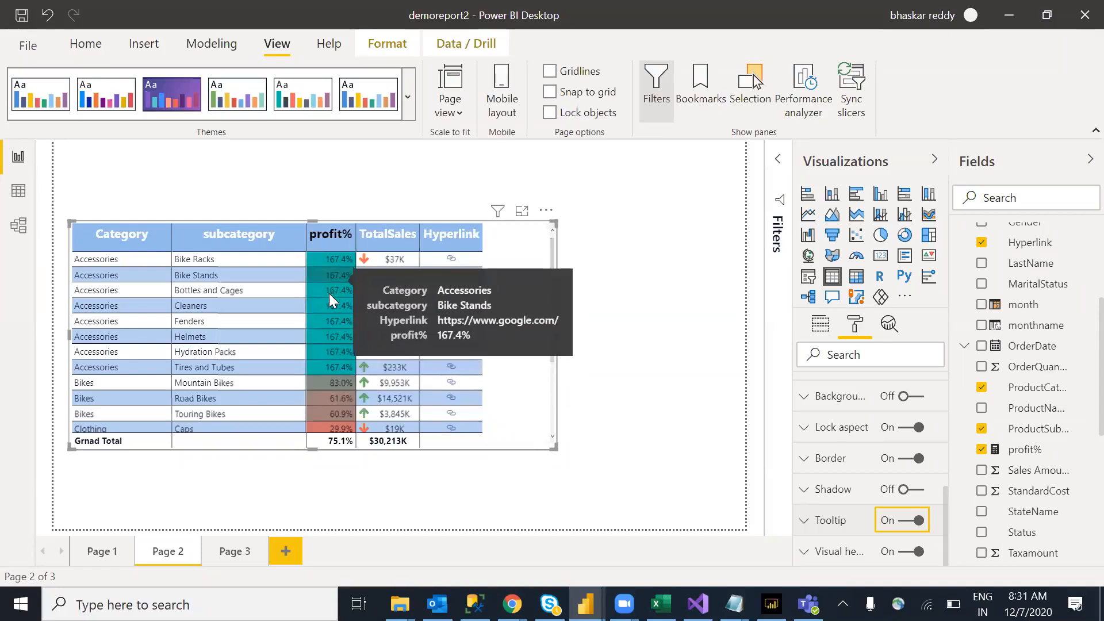
Return to the table's value fields and move the table slightly higher on the page, leaving it deselected
{"action": "left_click", "coordinate": [821, 324]}
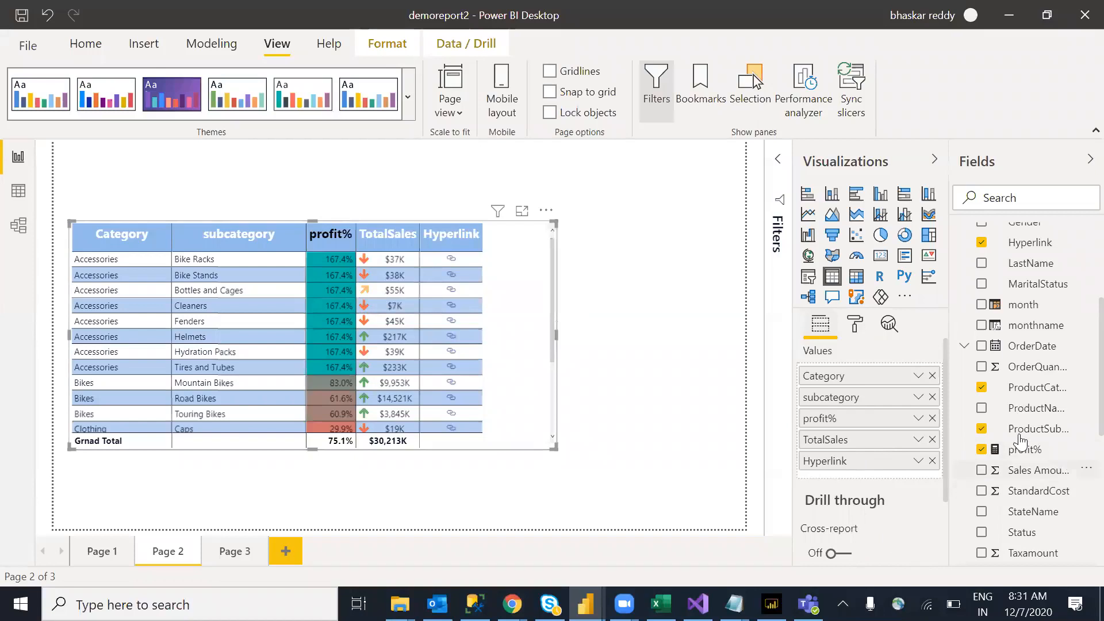
{"action": "left_click_drag", "start_coordinate": [947, 395], "coordinate": [955, 366]}
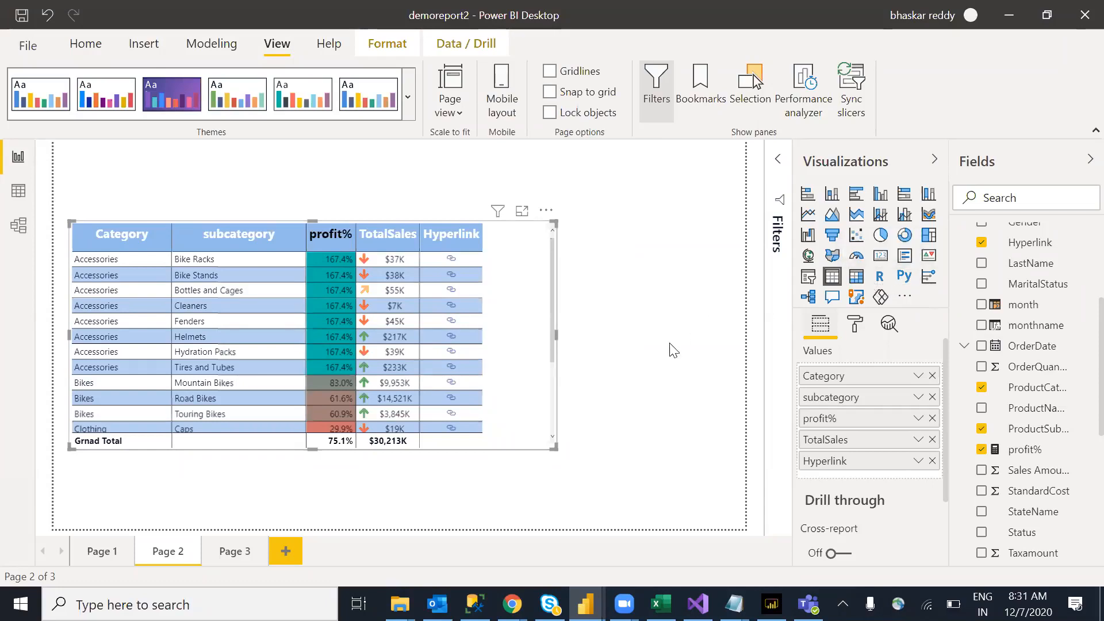
{"action": "left_click_drag", "start_coordinate": [535, 414], "coordinate": [535, 375]}
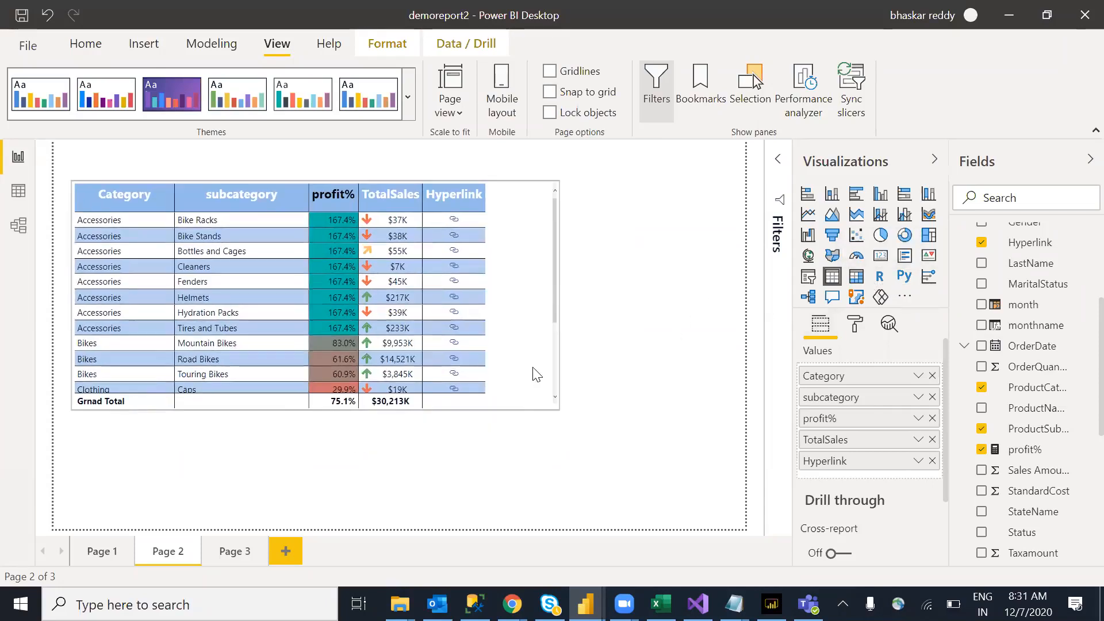
{"action": "left_click", "coordinate": [648, 372]}
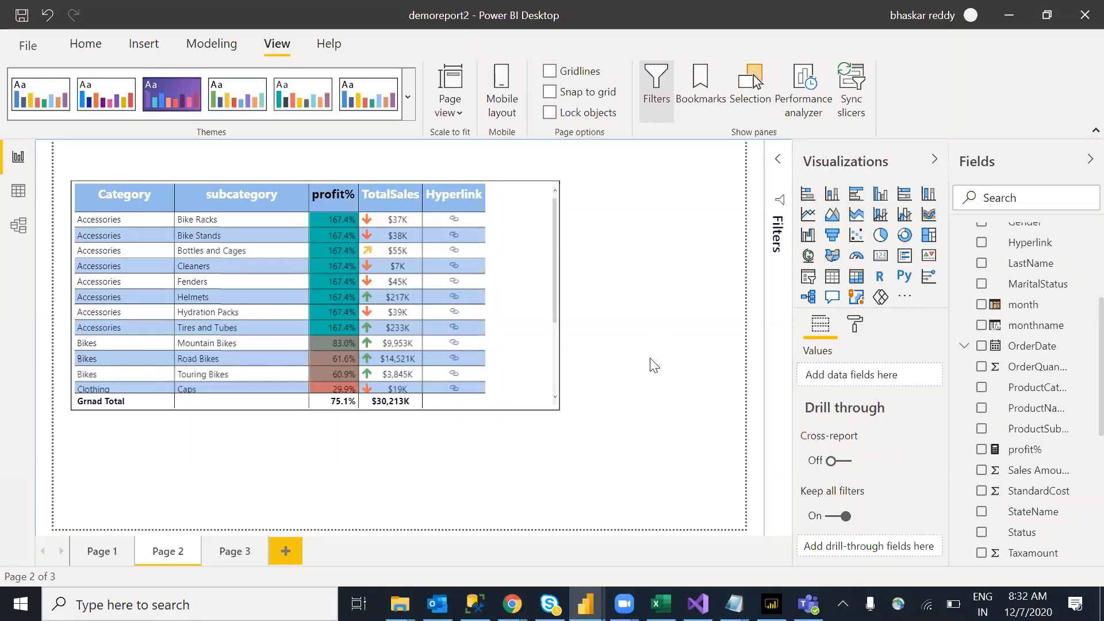
{"action": "left_click", "coordinate": [540, 361]}
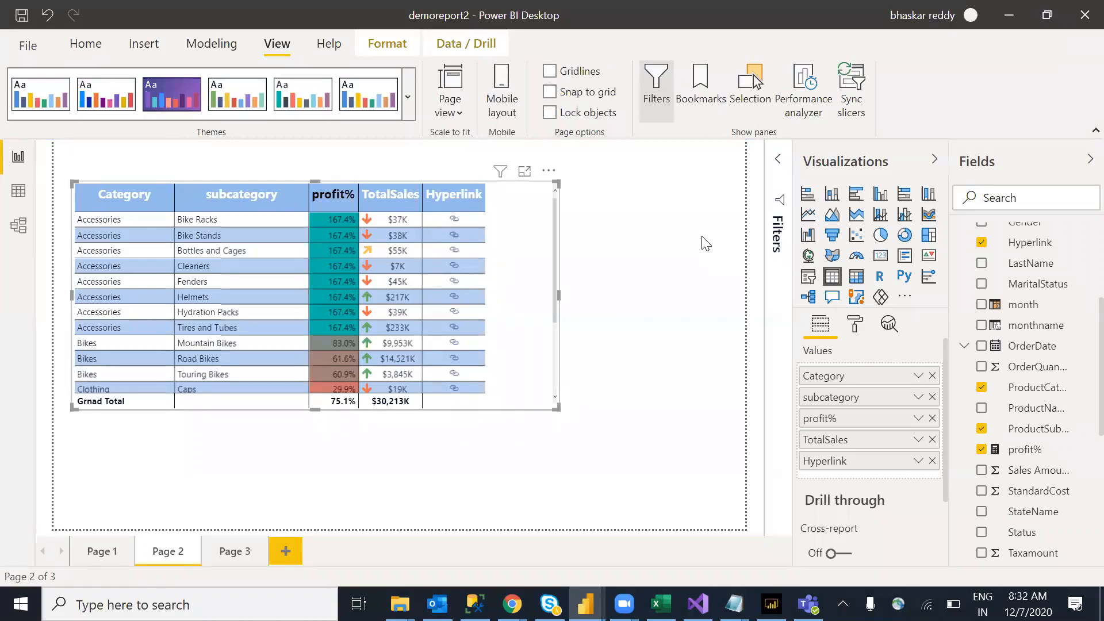
{"action": "left_click_drag", "start_coordinate": [739, 219], "coordinate": [743, 233]}
{"action": "left_click_drag", "start_coordinate": [578, 190], "coordinate": [512, 174]}
{"action": "mouse_move", "coordinate": [499, 443]}
{"action": "left_mouse_down"}
{"action": "mouse_move", "coordinate": [506, 416]}
{"action": "mouse_move", "coordinate": [482, 425]}
{"action": "mouse_move", "coordinate": [472, 415]}
{"action": "mouse_move", "coordinate": [442, 521]}
{"action": "left_mouse_up"}
{"action": "left_click", "coordinate": [827, 122]}
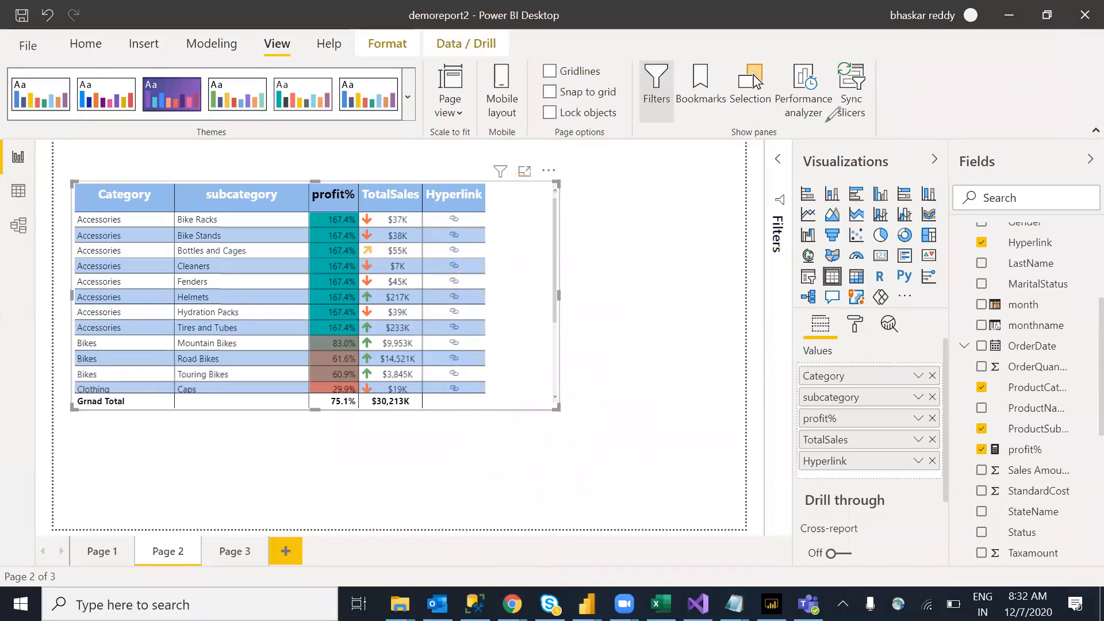